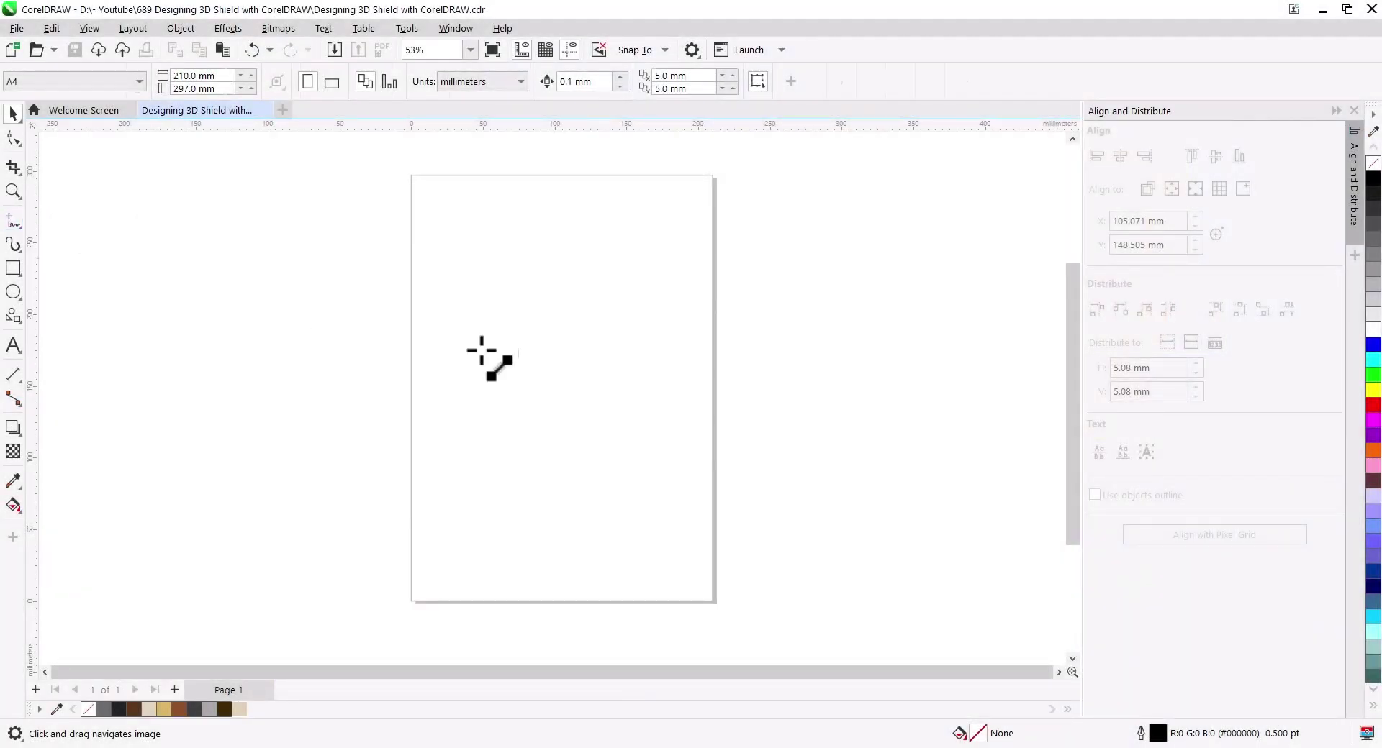
Draw the centre line and a half-shield outline, then curve its top and lower edges.
left_click_drag(558, 255, 559, 425)
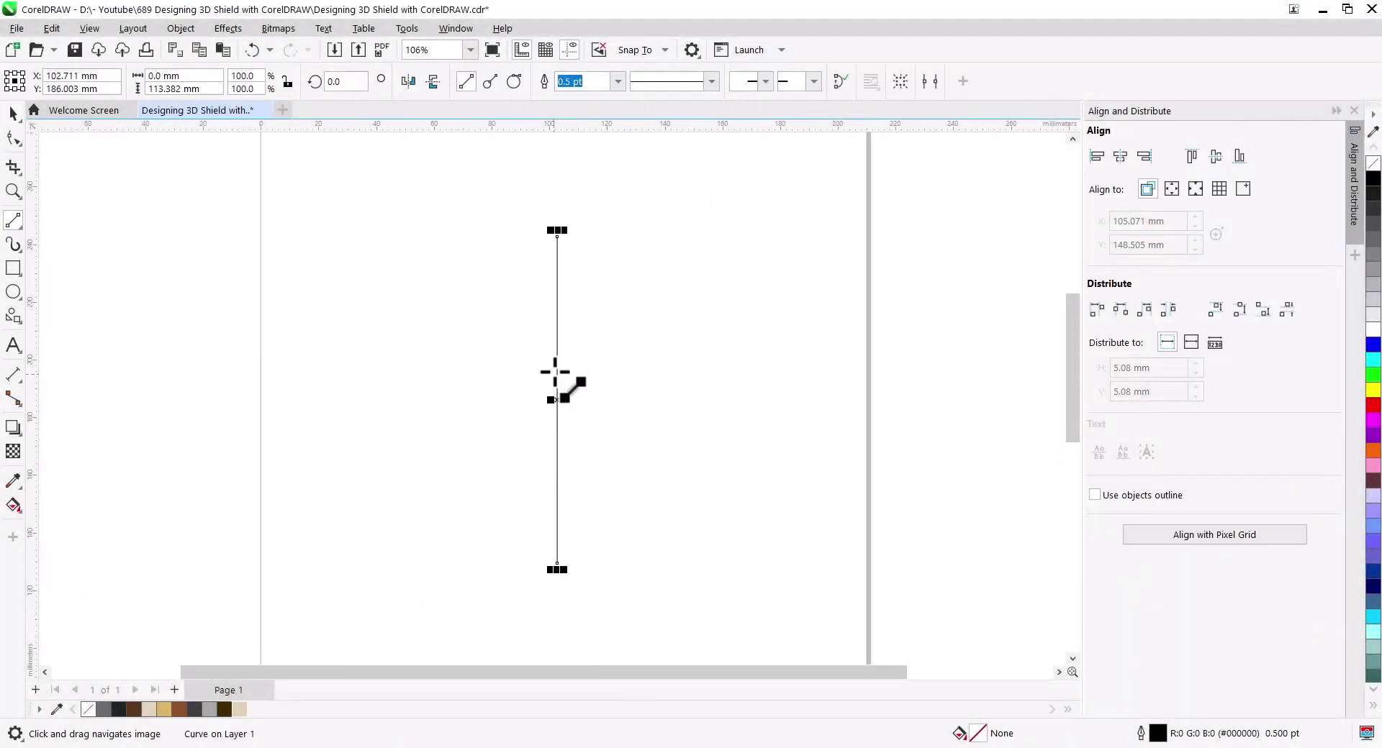
mouse_move(557, 283)
left_mouse_down()
mouse_move(681, 331)
mouse_move(557, 558)
left_mouse_up()
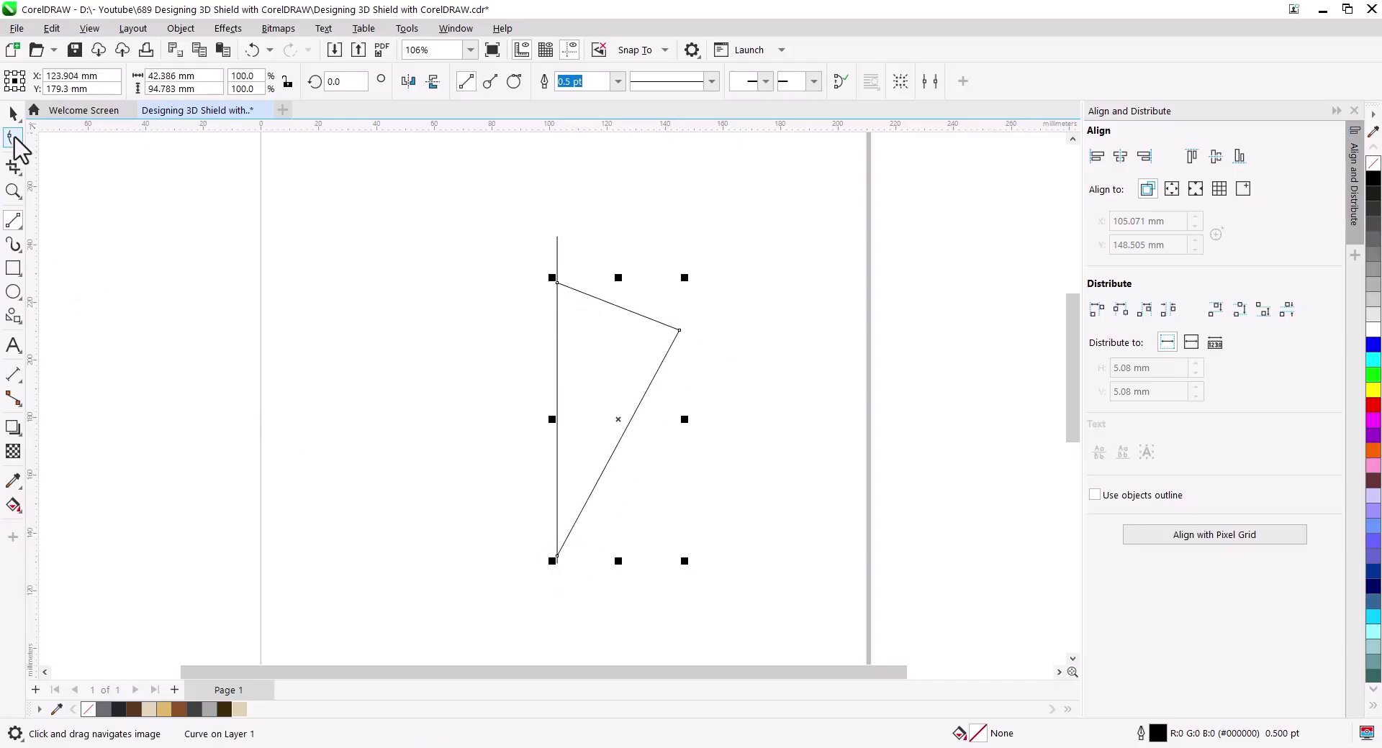
left_click(14, 137)
left_click_drag(618, 440, 646, 451)
left_click_drag(556, 282, 556, 247)
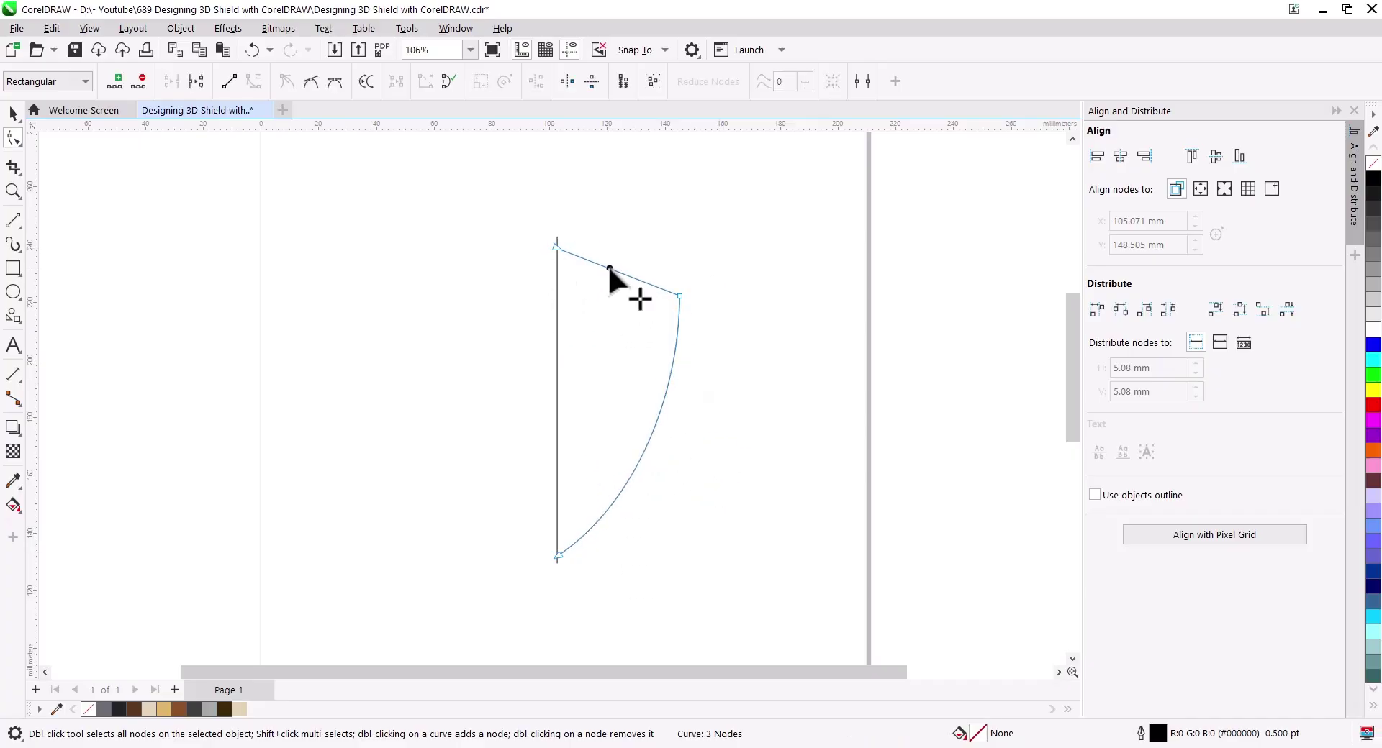
left_click_drag(606, 270, 607, 288)
left_click(678, 295)
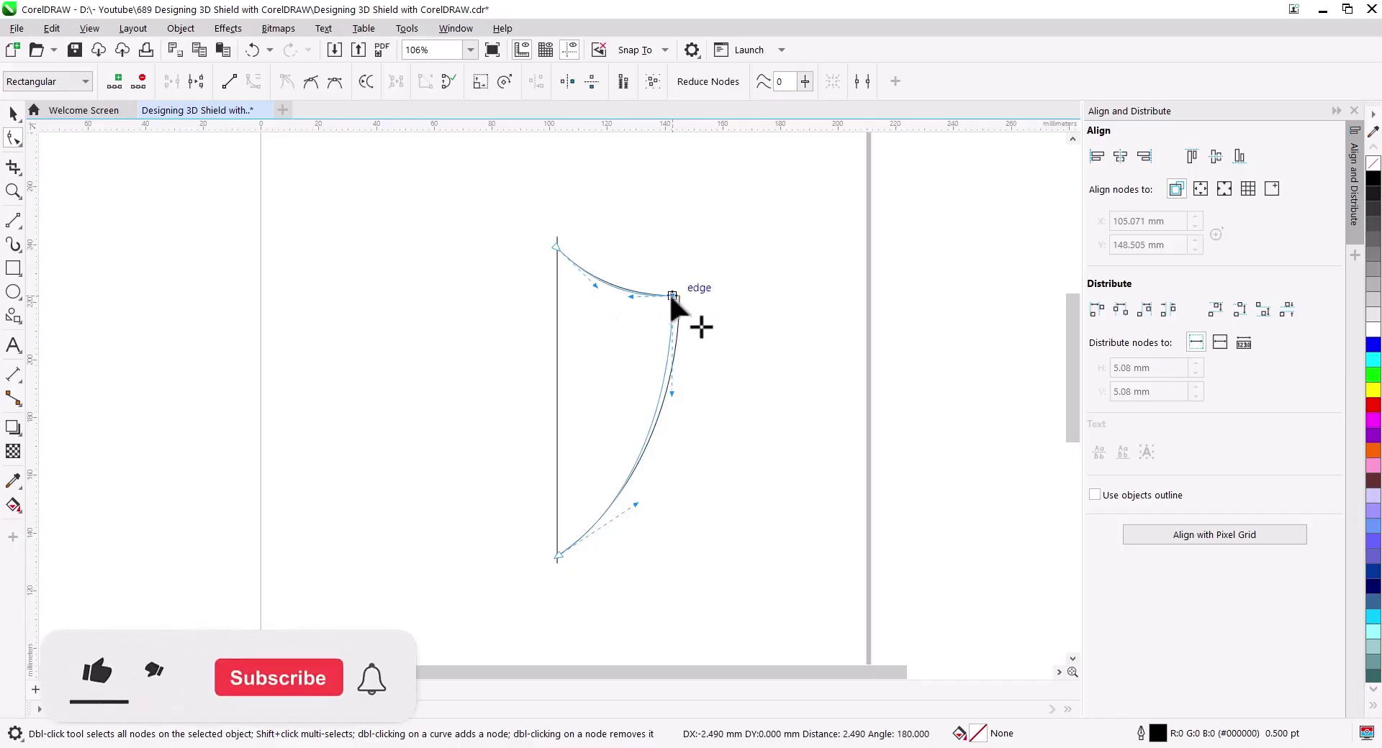
Copy the curved half, mirror it horizontally and join it to the right half.
left_click(13, 113)
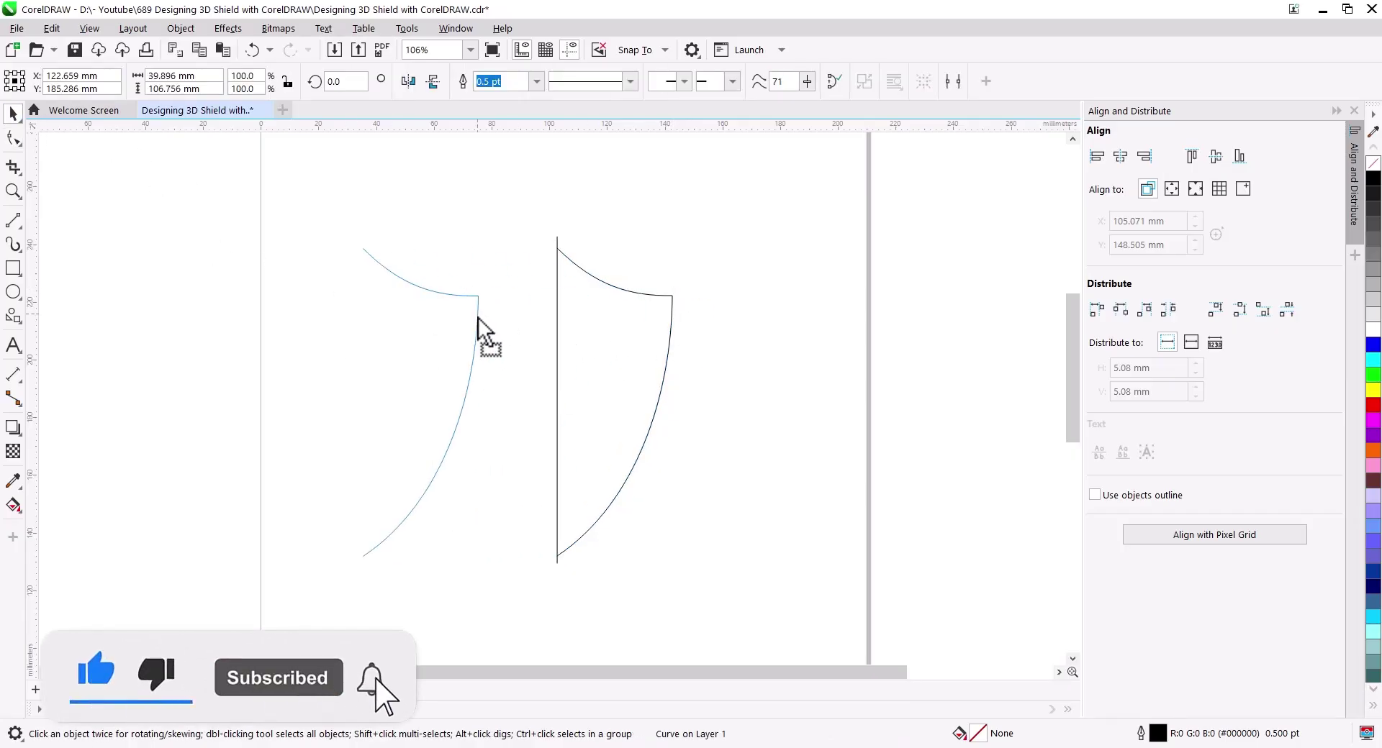
left_click_drag(675, 314, 480, 317)
left_click(515, 354)
left_click(408, 81)
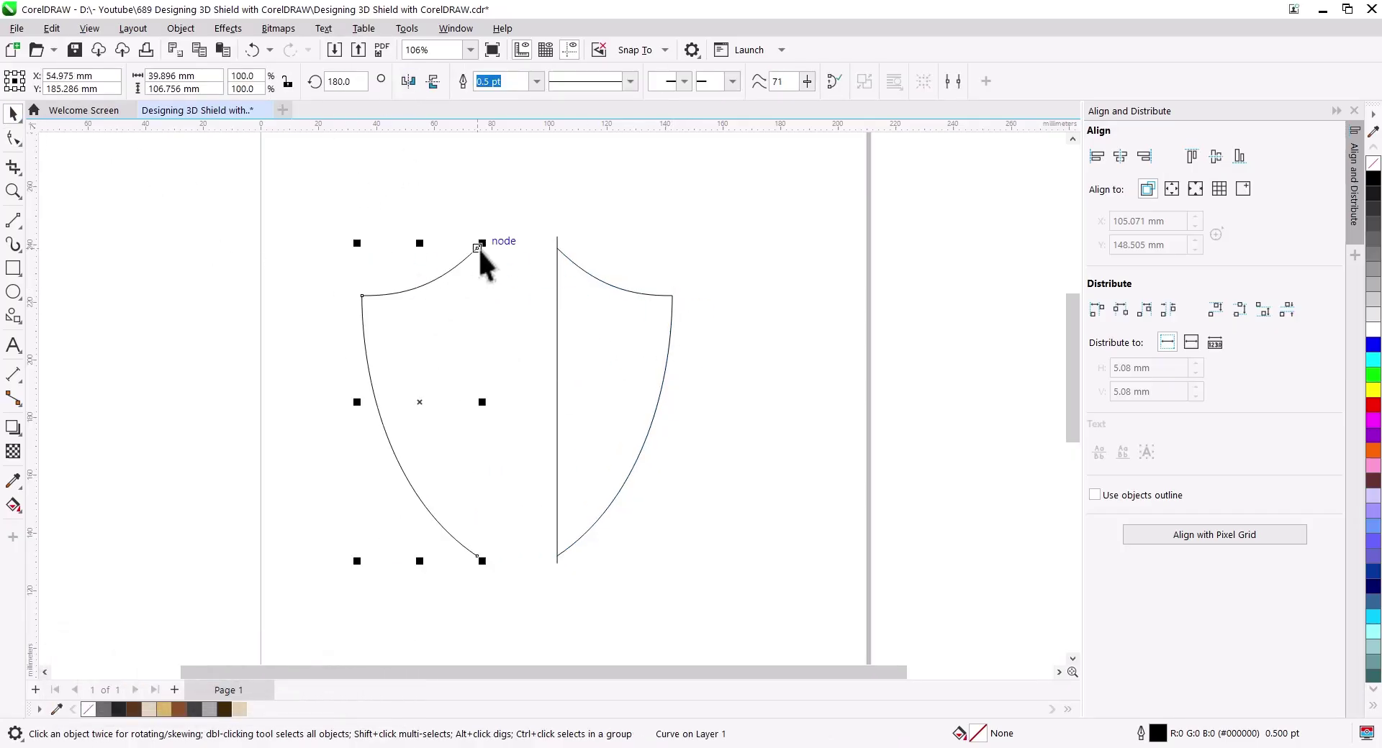
left_click_drag(478, 247, 557, 249)
Widen both halves symmetrically and delete the central vertical line.
left_click(669, 424, "shift")
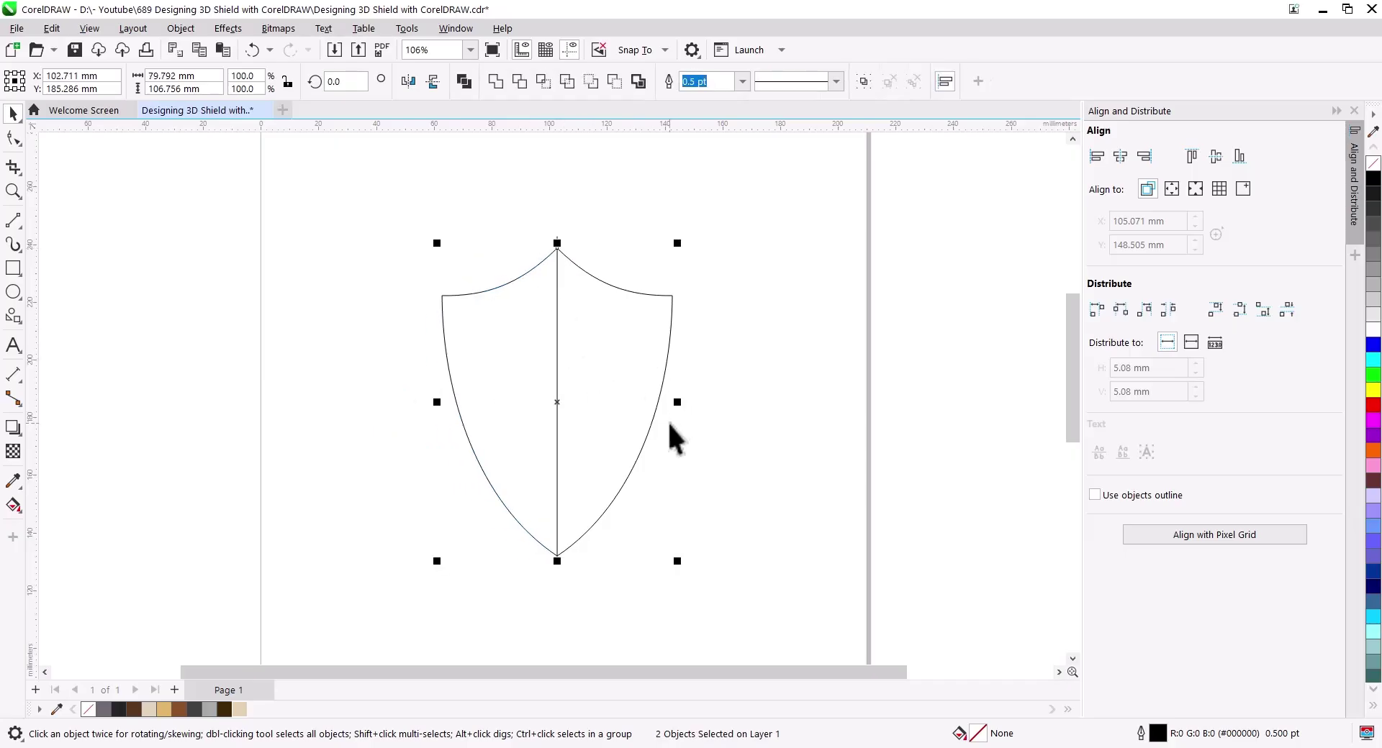
left_click_drag(681, 404, 703, 402)
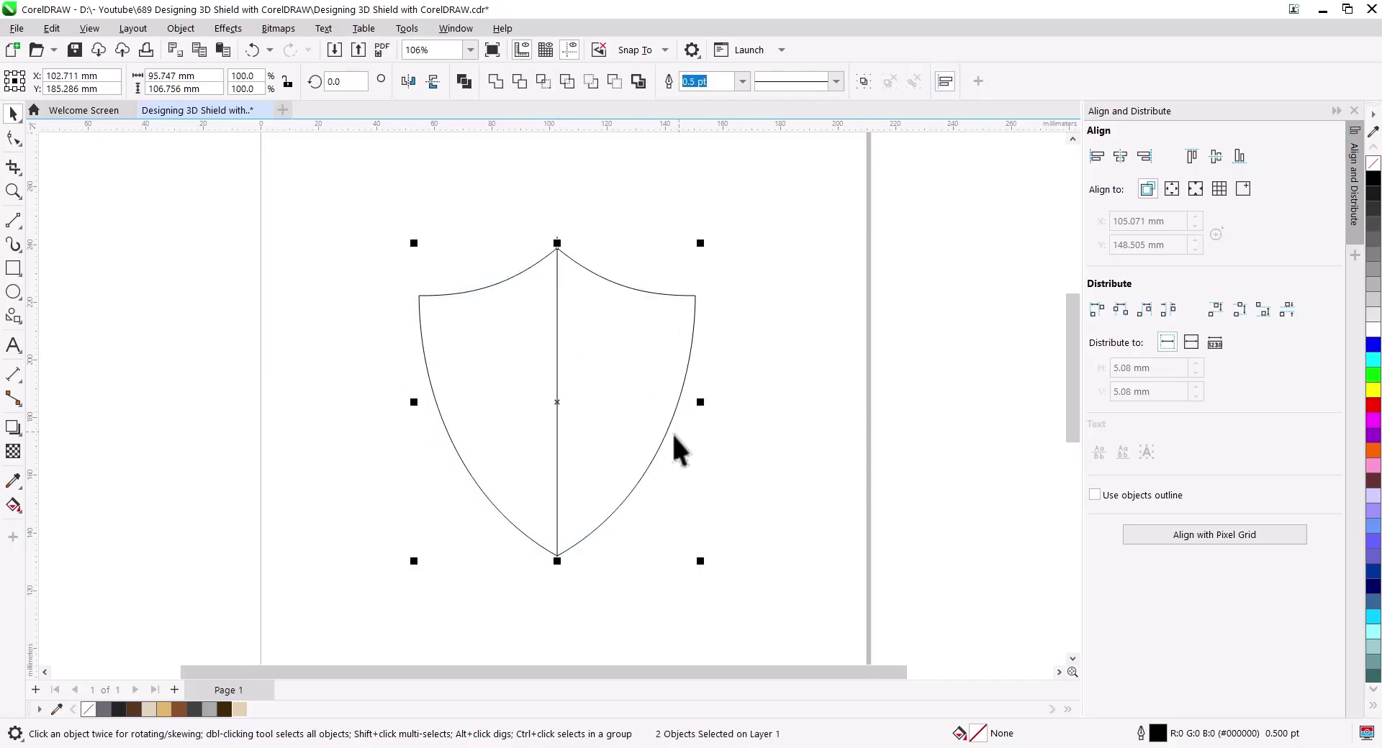
left_click(595, 297)
left_click(558, 249)
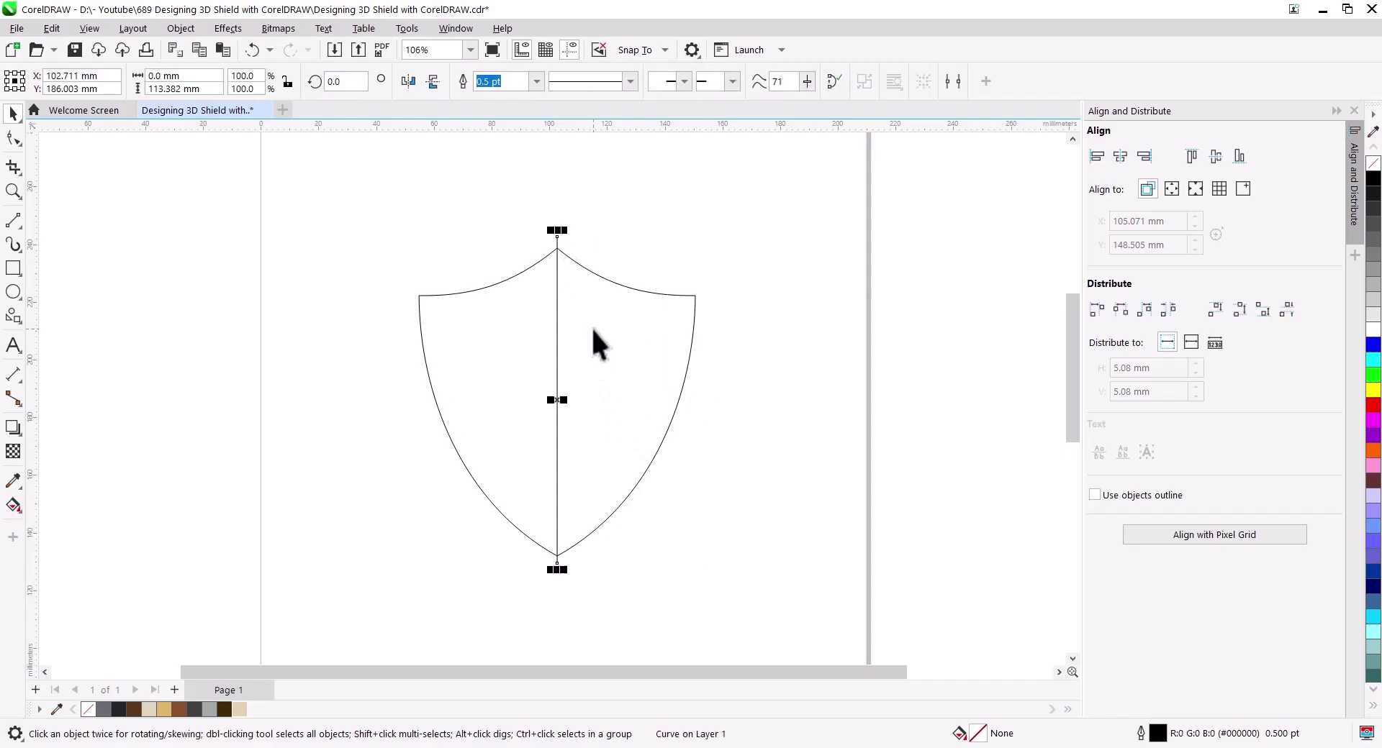
key("Delete")
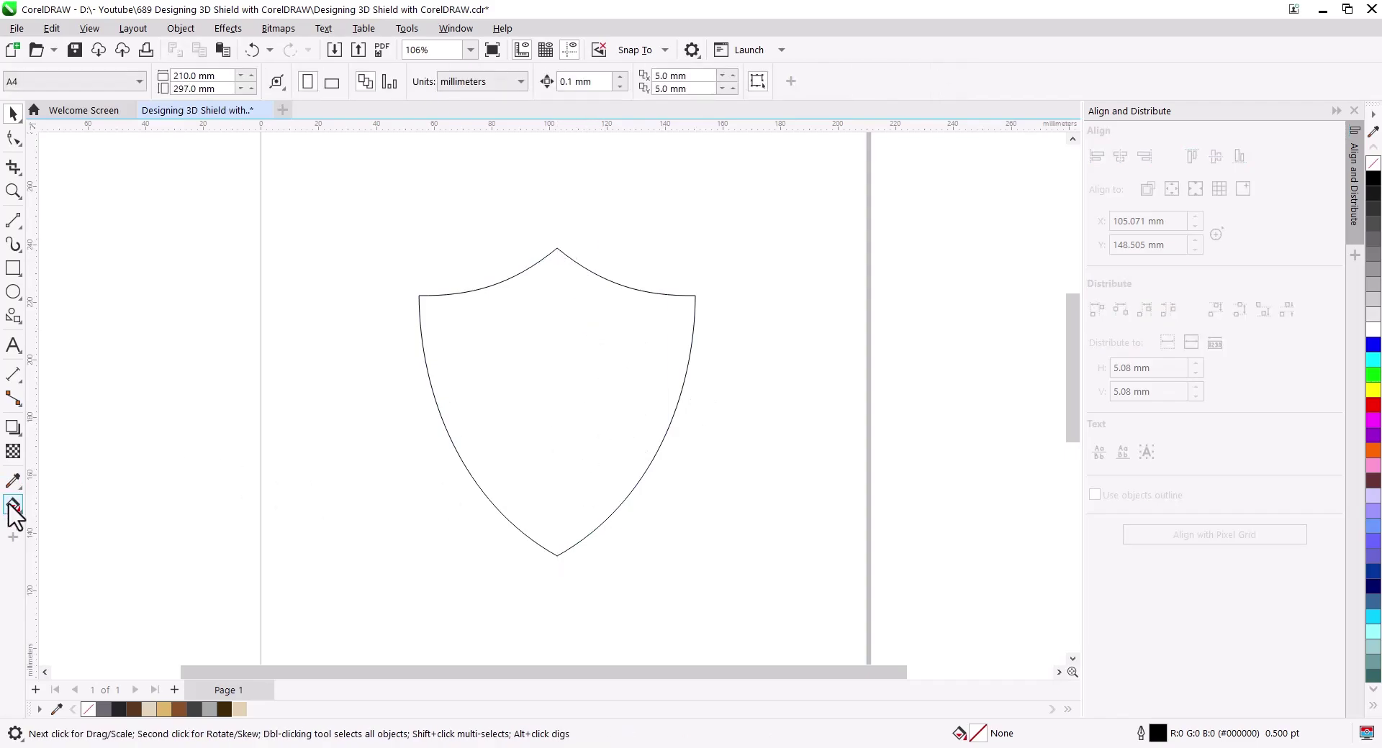
Smart Fill the shield into one shape with a black outline and no fill.
left_click(15, 512)
left_click(54, 526)
left_click(539, 404)
left_click(12, 113)
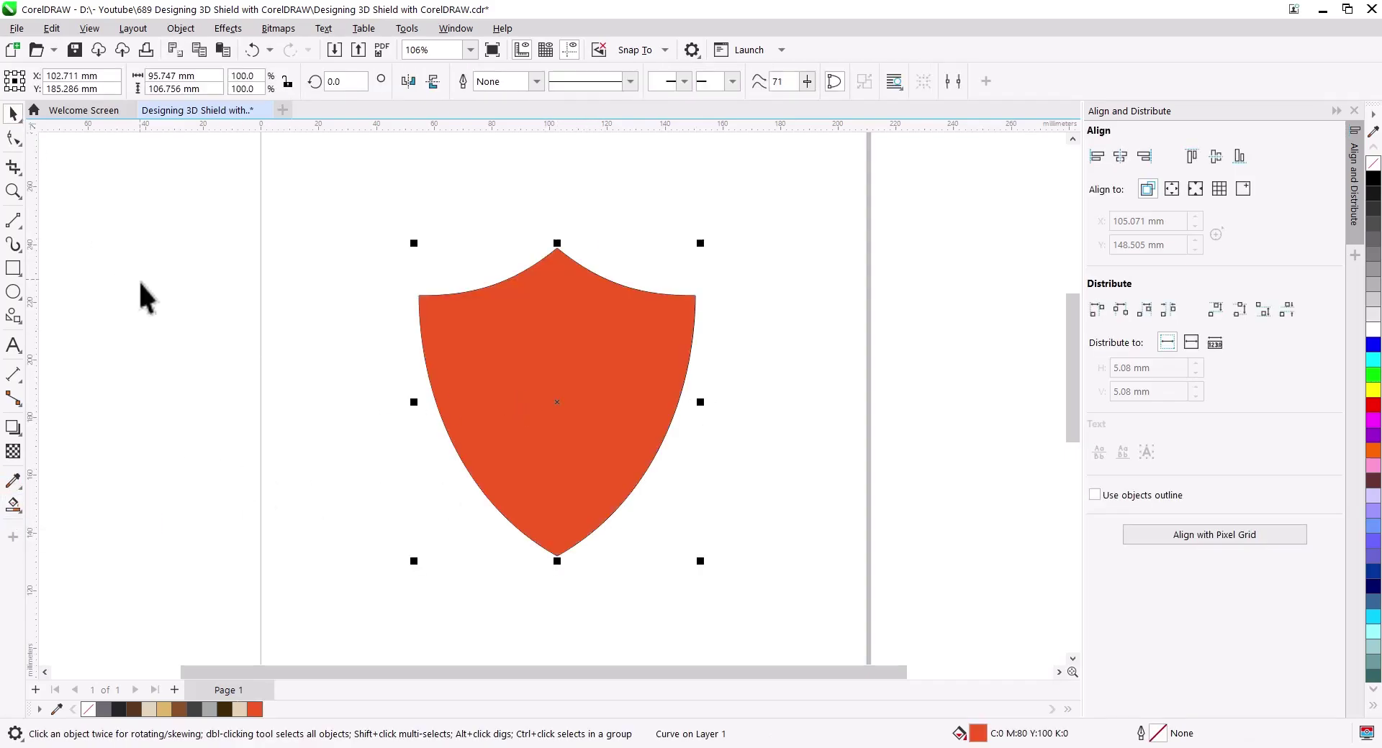
left_click(722, 545)
left_click(549, 339)
left_click(362, 214)
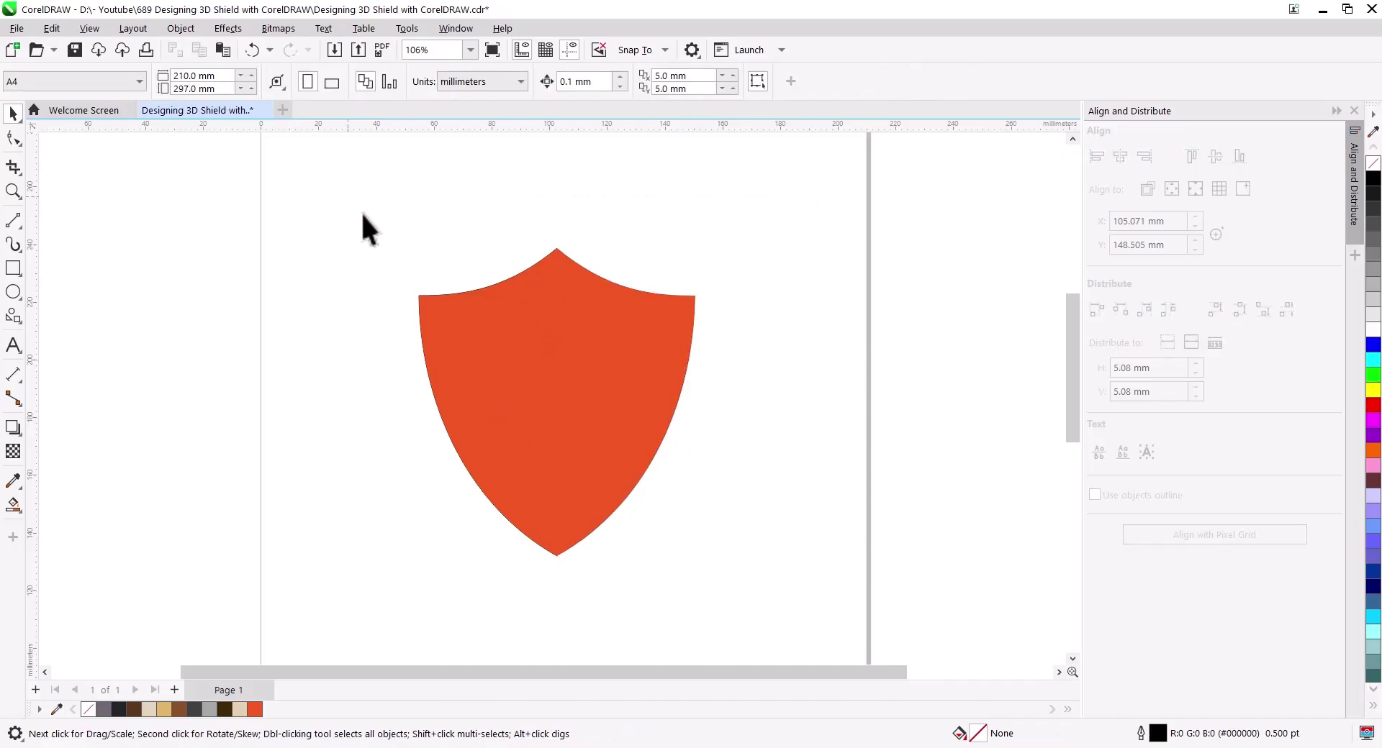
left_click(626, 429)
scroll(626, 429, "up", 1)
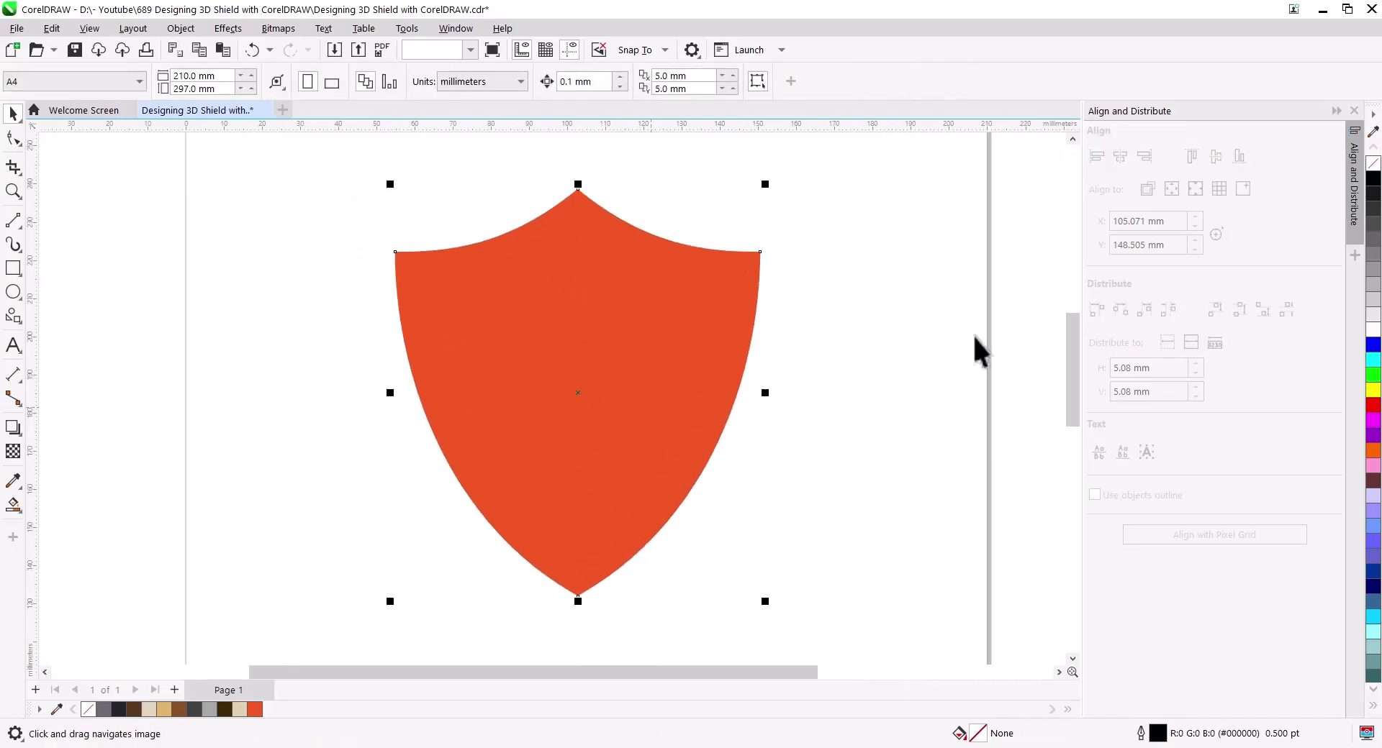
right_click(1373, 178)
left_click(1373, 162)
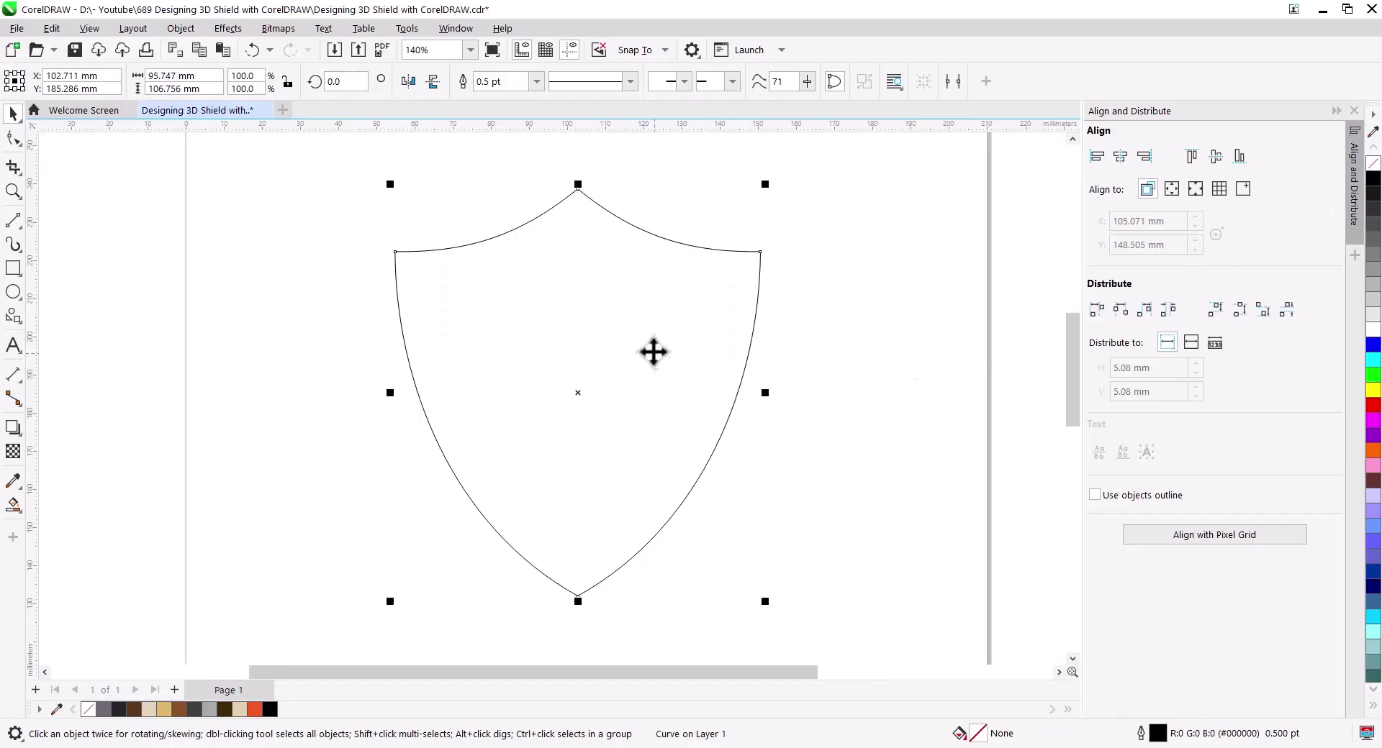
Add a 0.6 mm outside contour to the shield and break it apart.
left_click(12, 428)
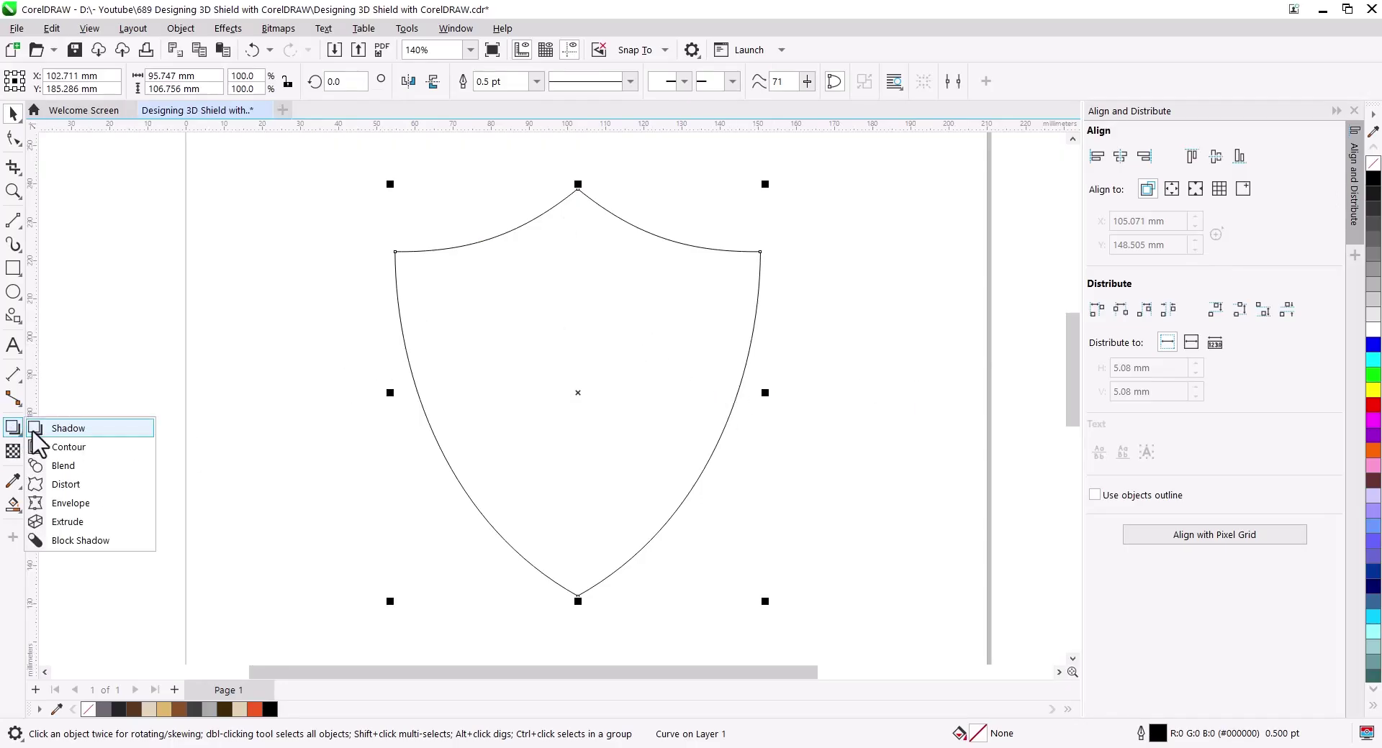
left_click(72, 448)
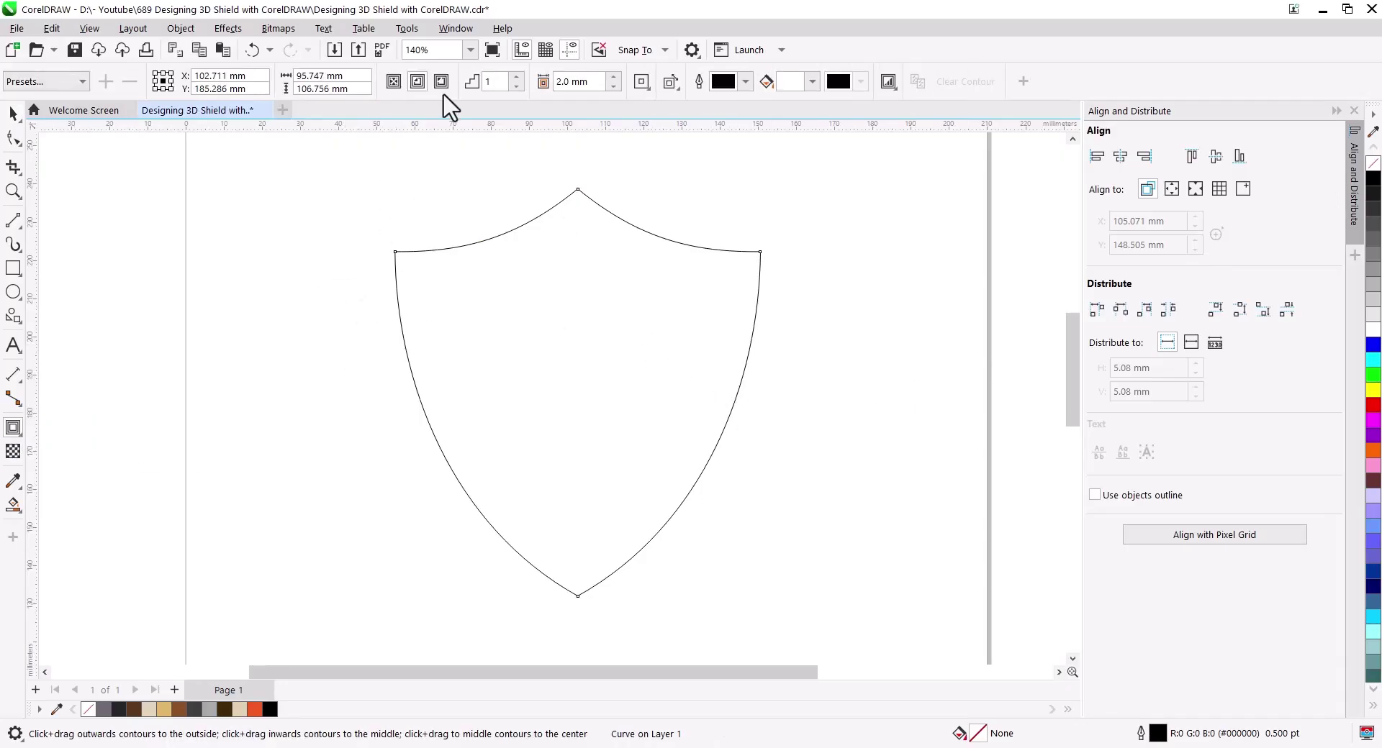
left_click(442, 82)
left_click(613, 86)
left_click(613, 87)
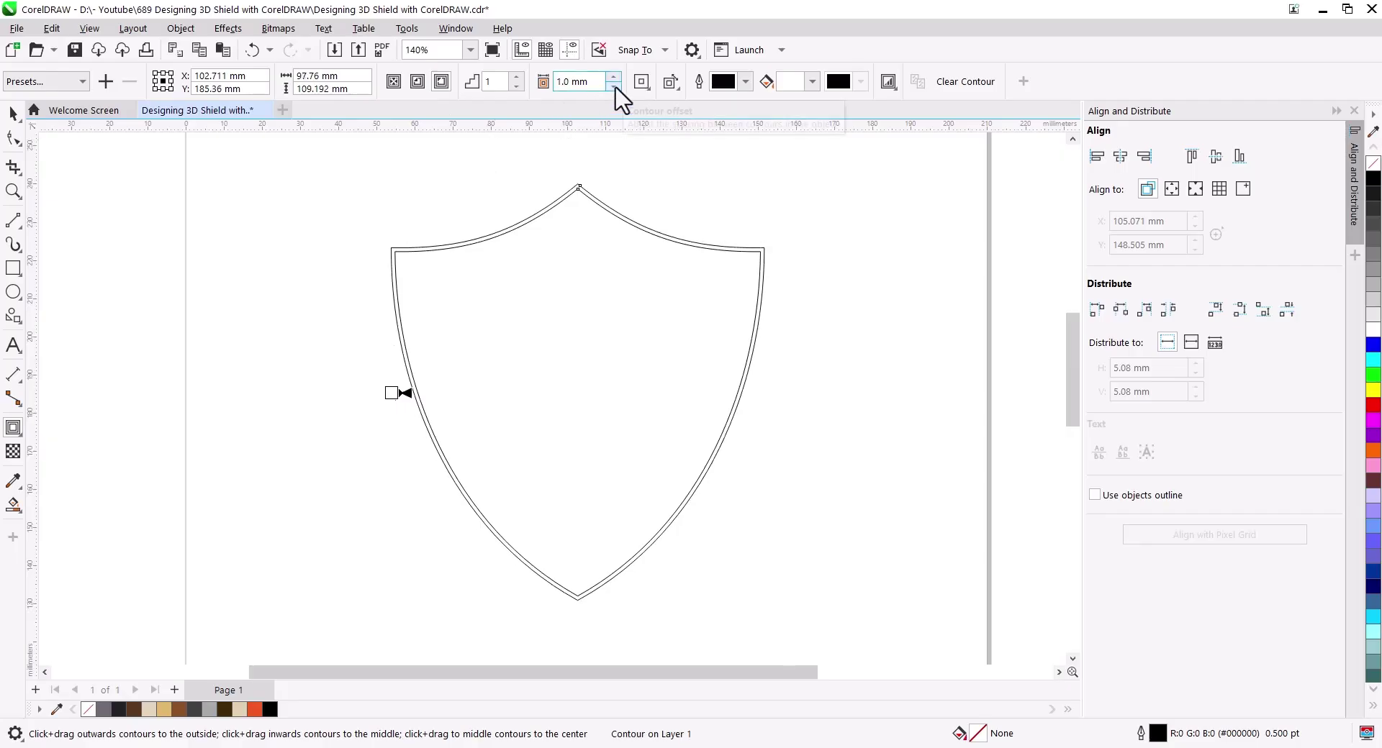
left_click(613, 87)
left_click(613, 76)
key("Return")
left_click(12, 114)
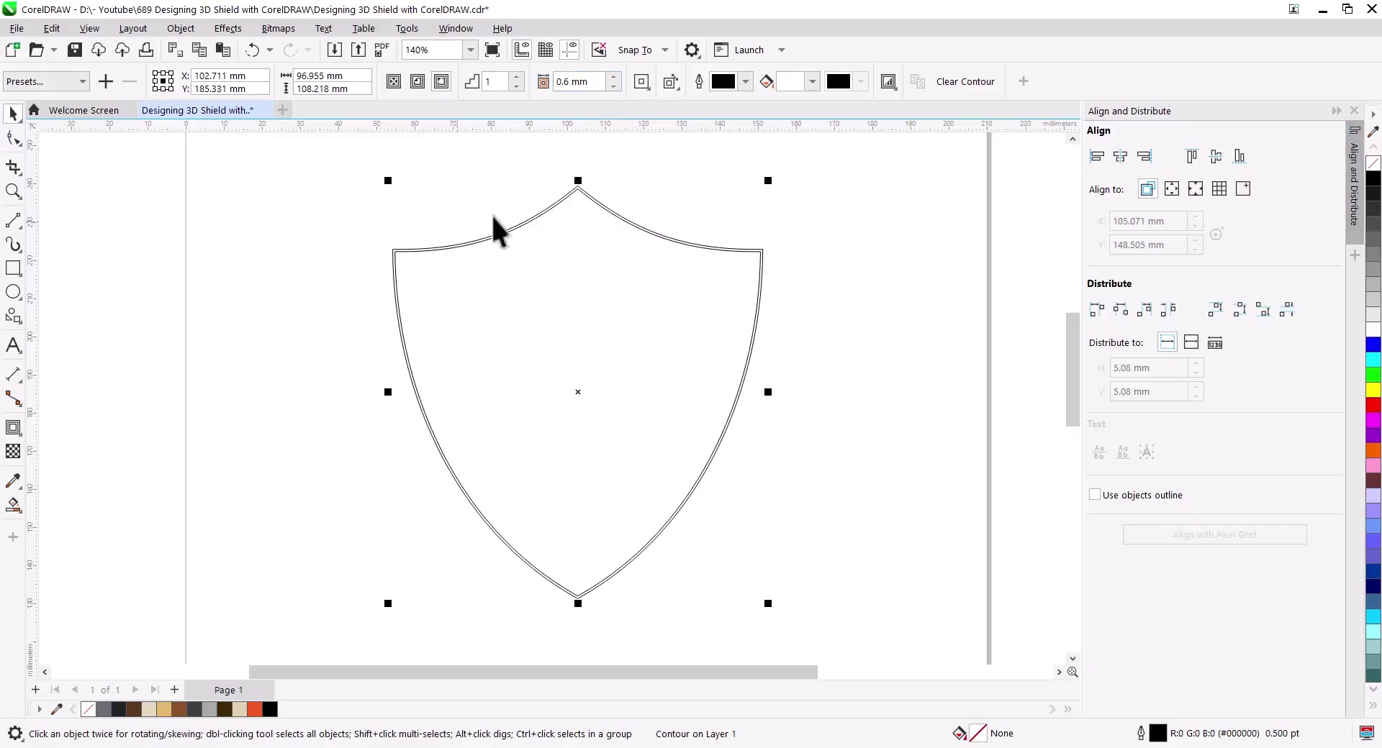
right_click(578, 188)
left_click(638, 194)
key("Escape")
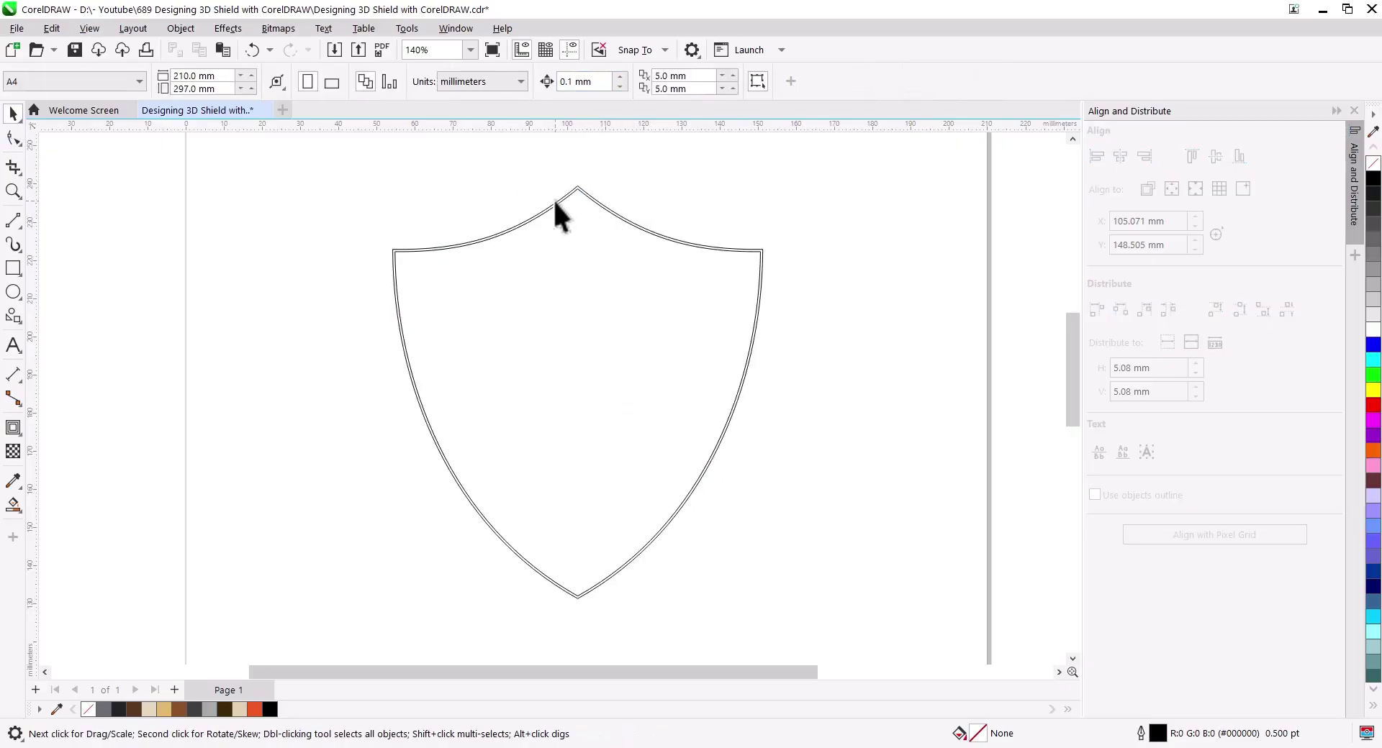
Add a 7.6 mm outside contour around the shield and break it apart.
left_click(392, 260)
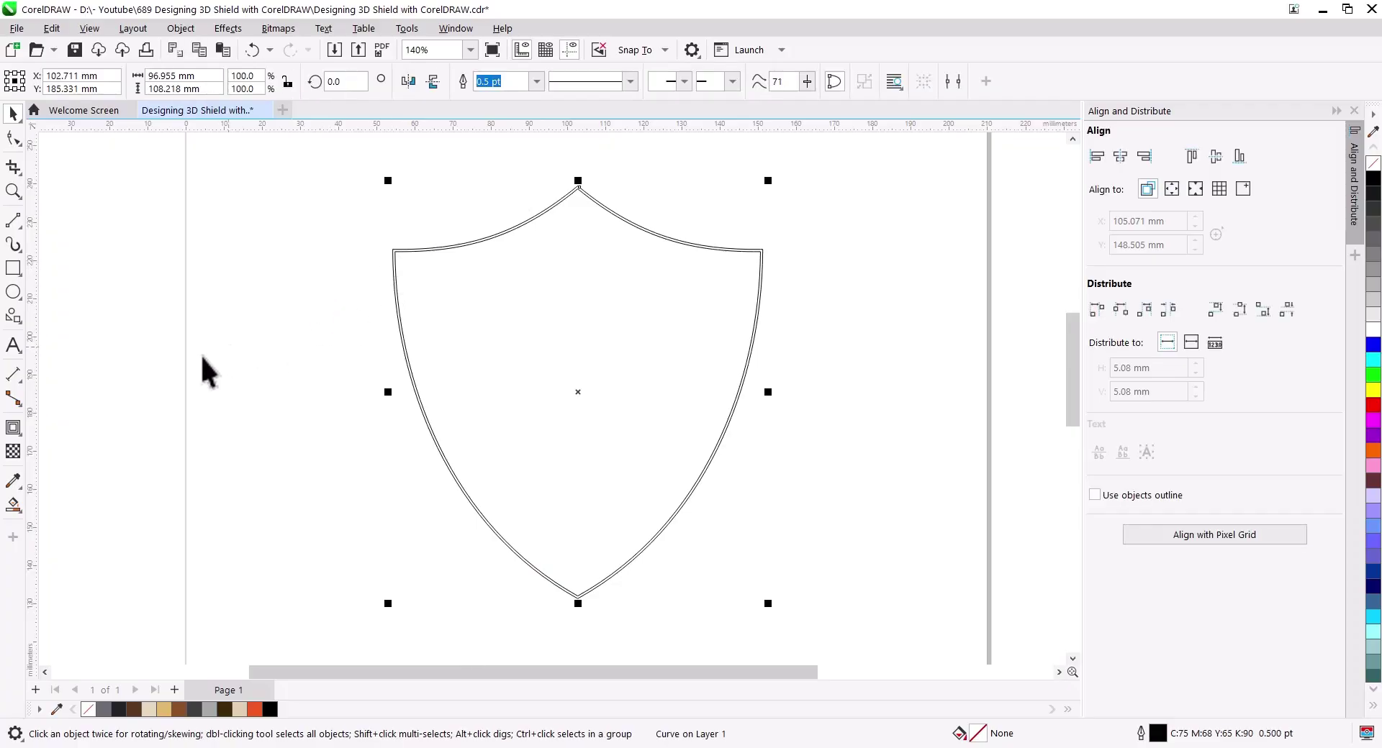
left_click(13, 427)
left_click(441, 81)
left_click(615, 77)
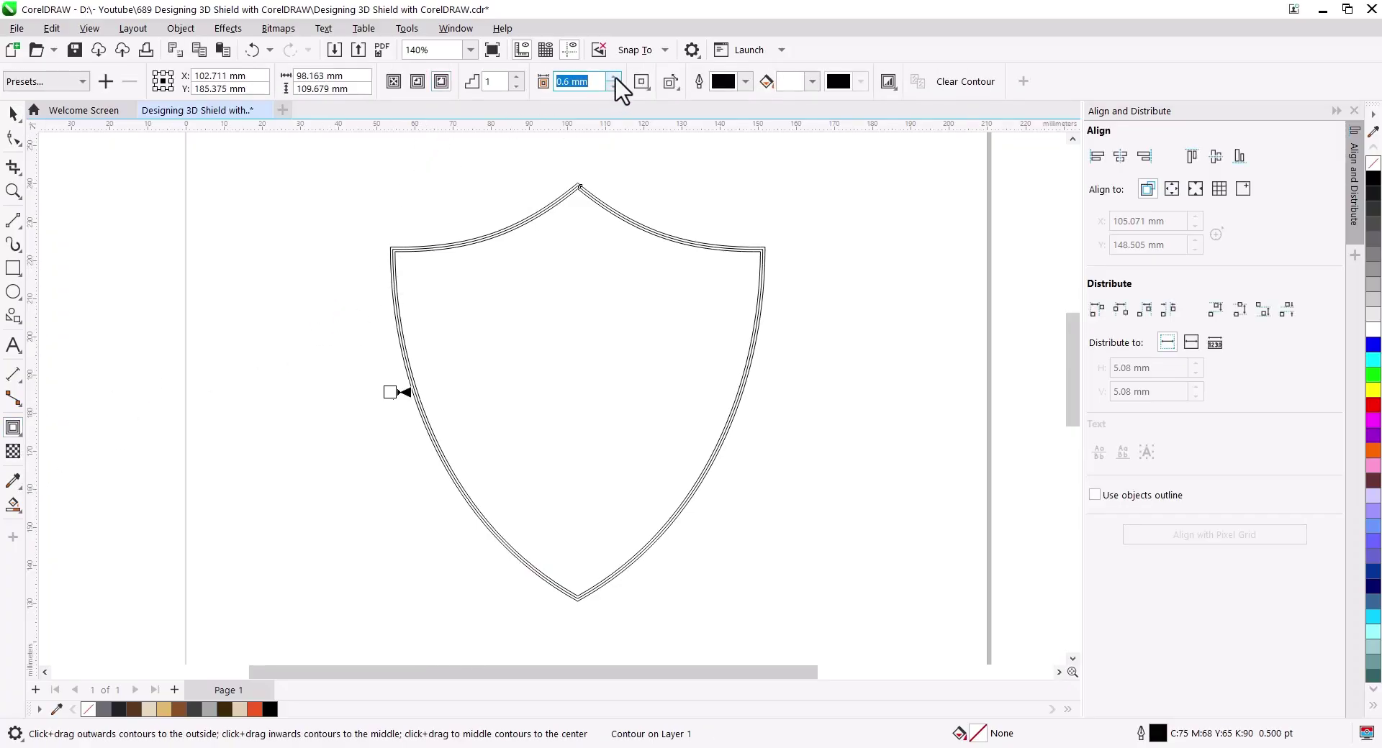
left_click(616, 77)
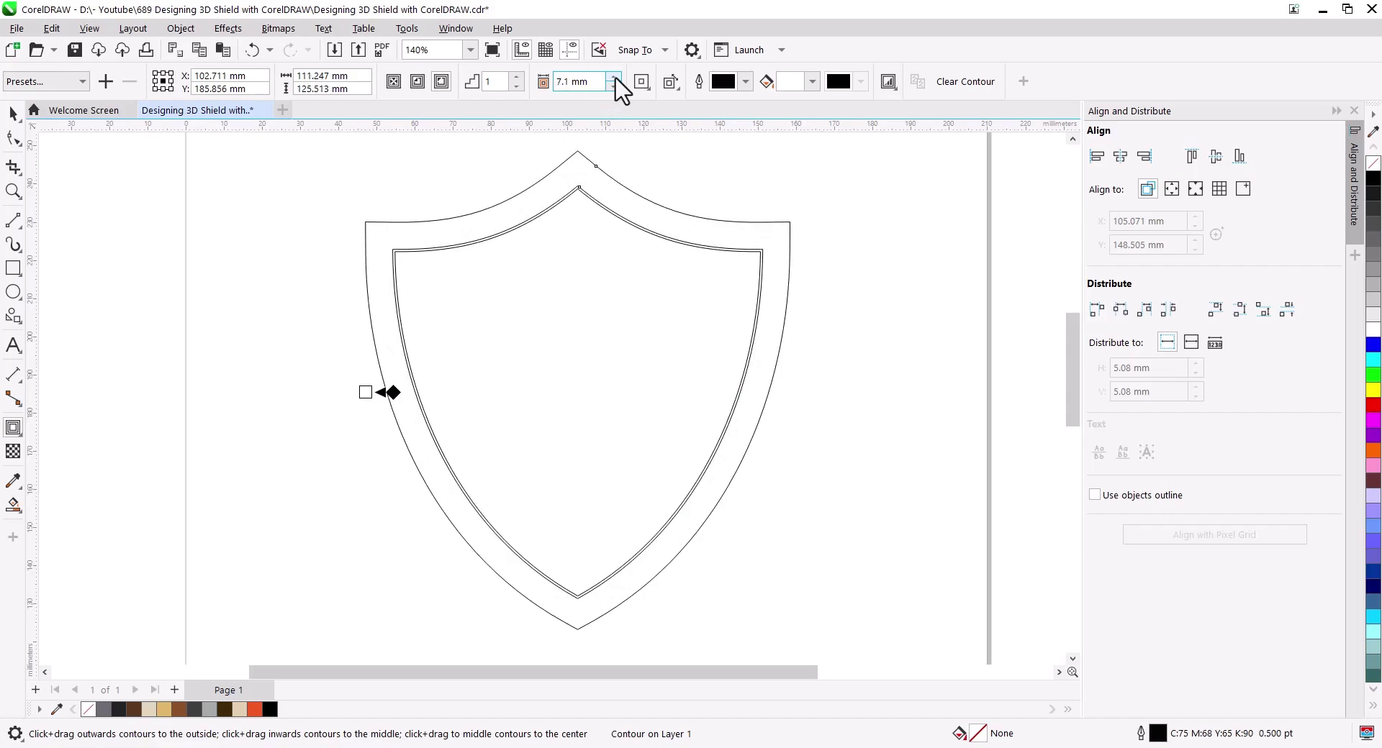
left_click(13, 113)
right_click(498, 206)
left_click(531, 216)
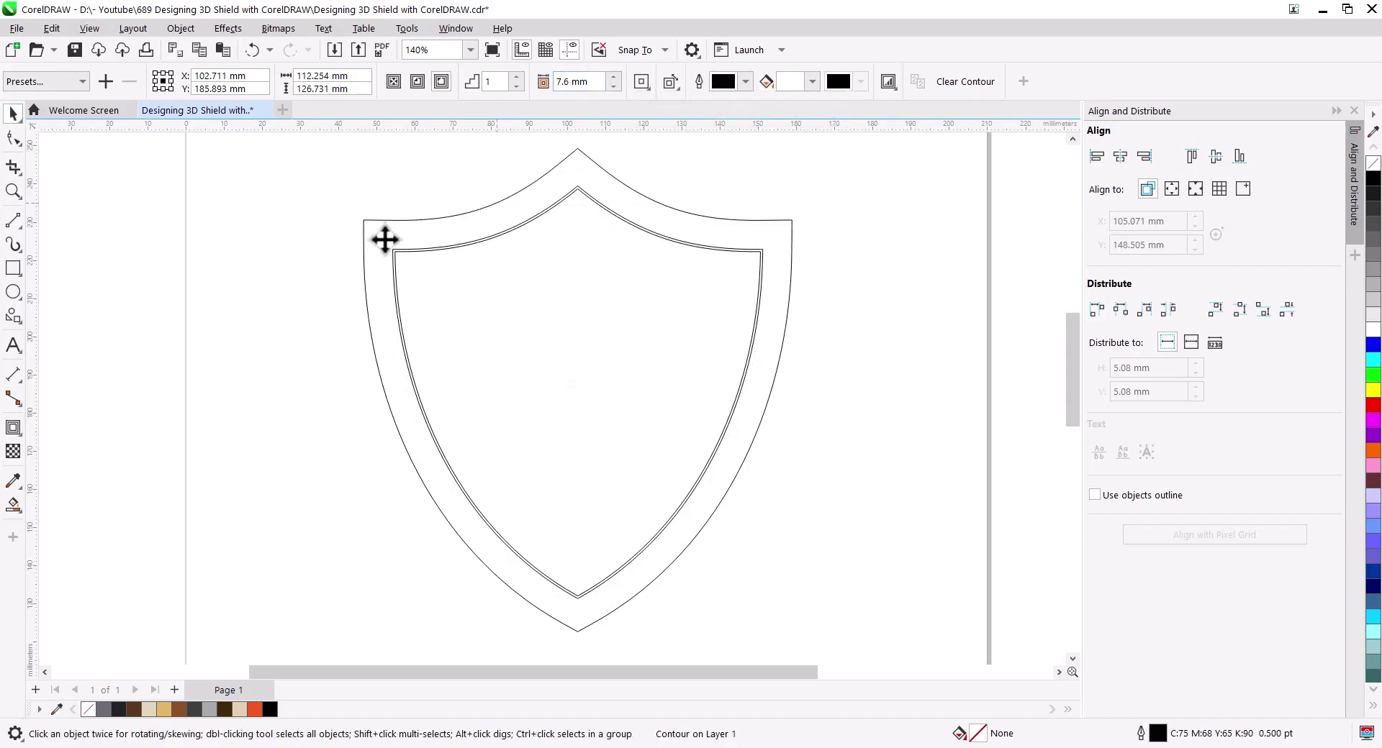
Double the outer shield edge with a 0.6 mm contour and break it apart.
left_click(441, 81)
type("0")
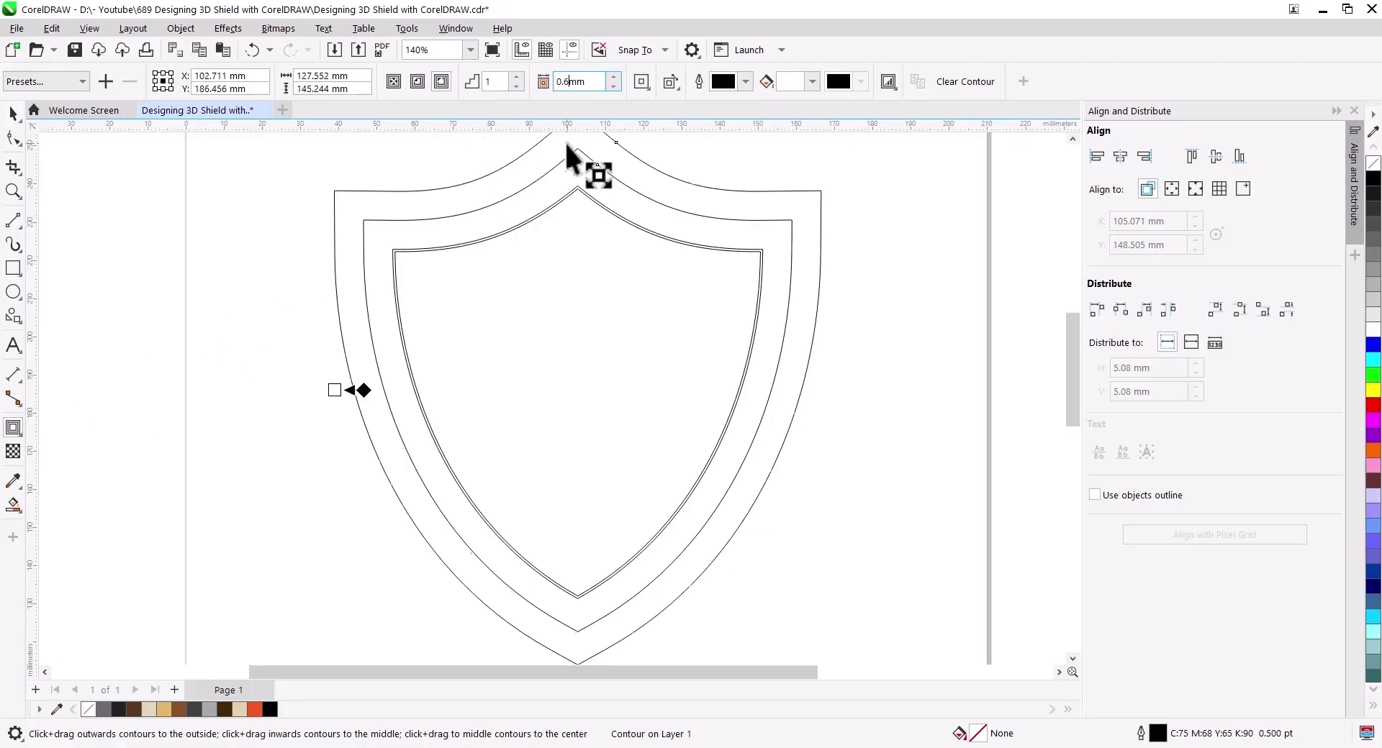
key("Return")
left_click(13, 114)
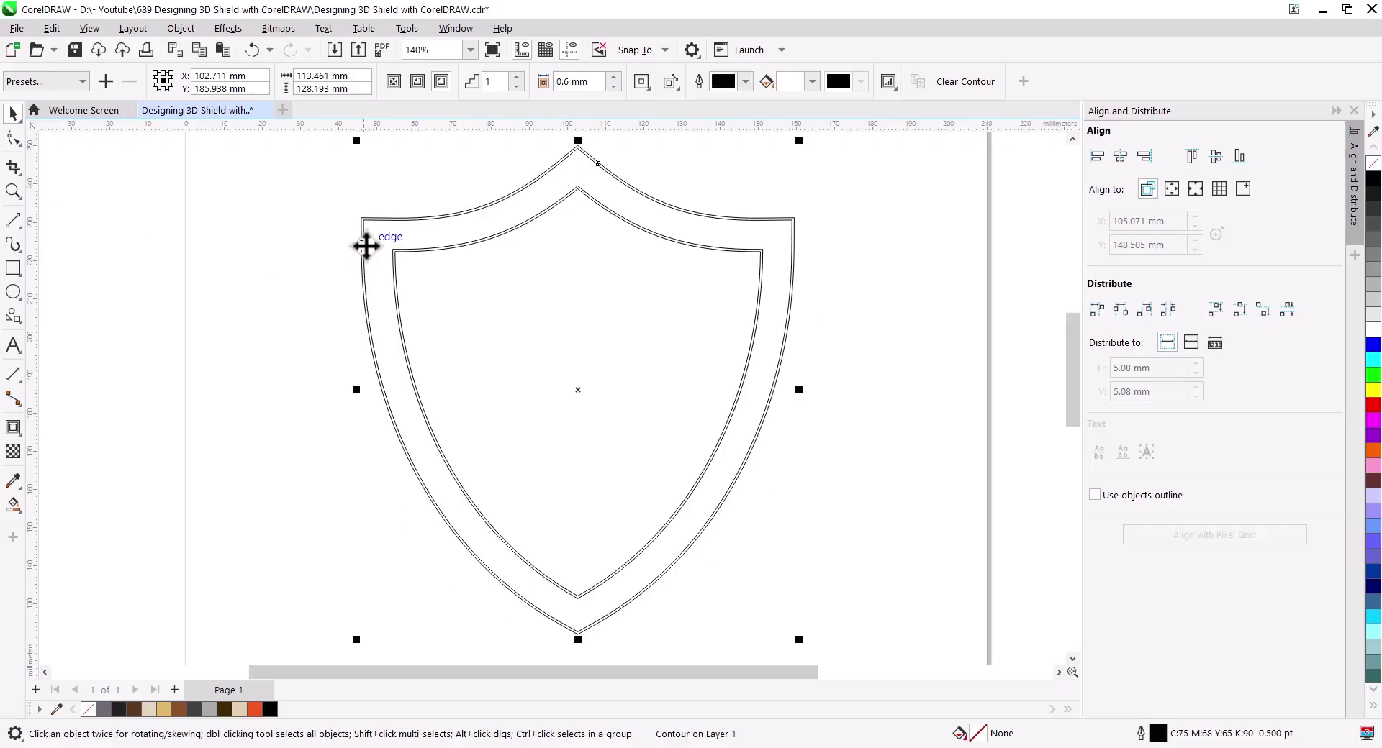
right_click(566, 161)
left_click(632, 204)
left_click(943, 304)
scroll(788, 344, "up", 3)
left_click(751, 289)
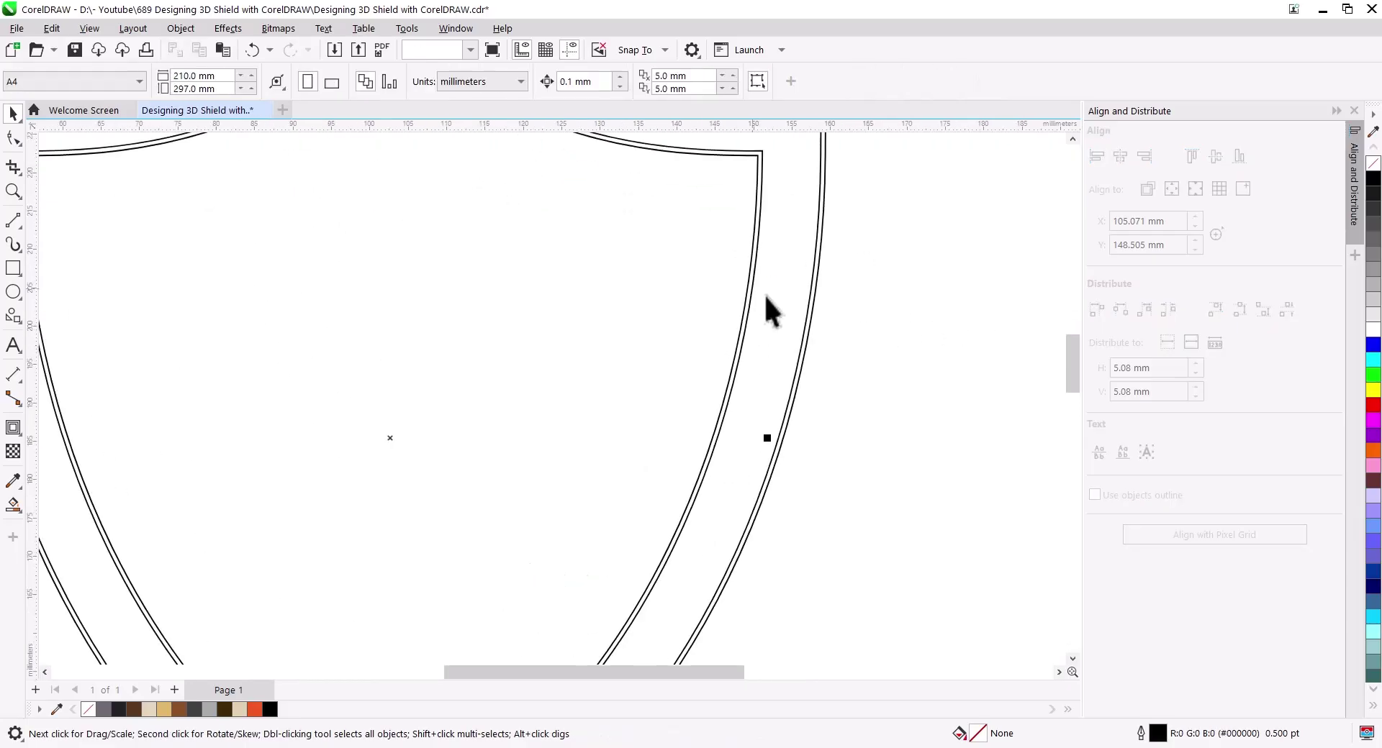
Blend between the two rim outlines with a single step.
left_click(13, 432)
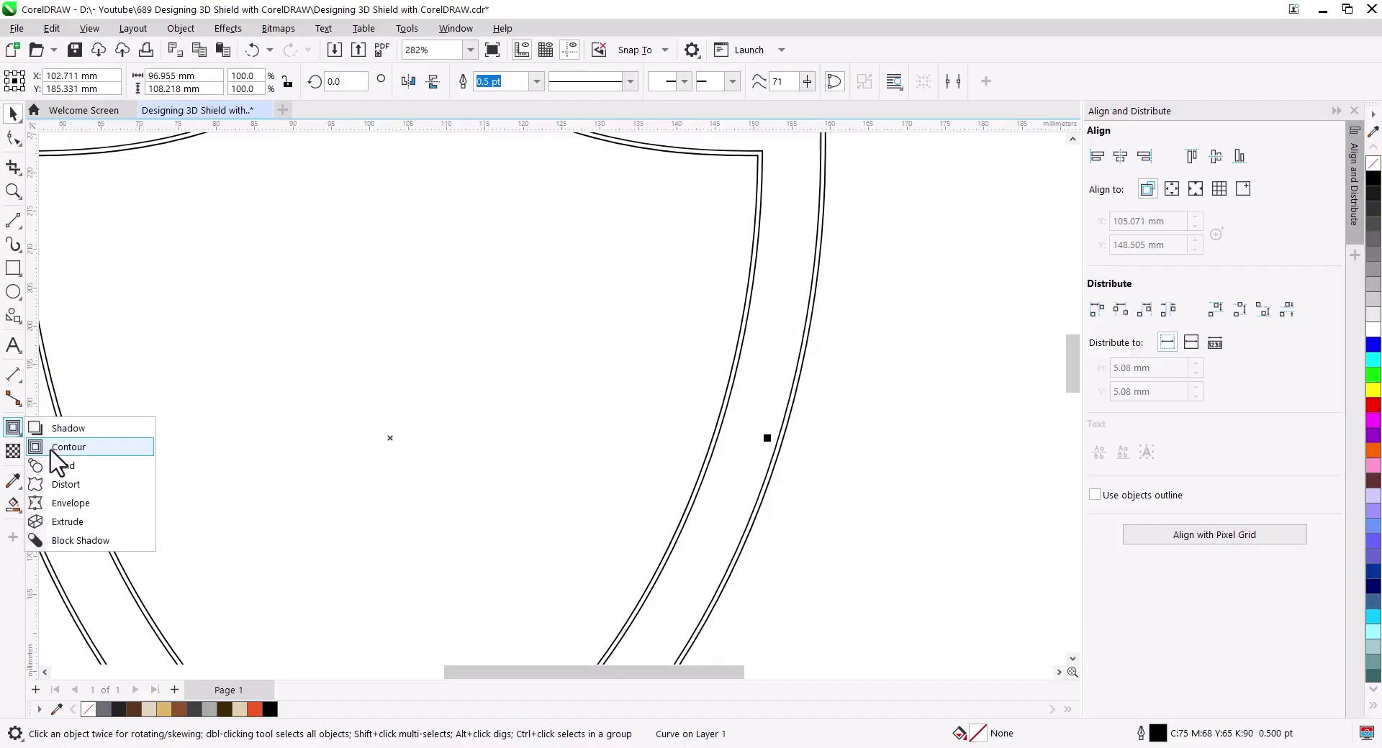
left_click(61, 430)
left_click_drag(761, 399, 805, 410)
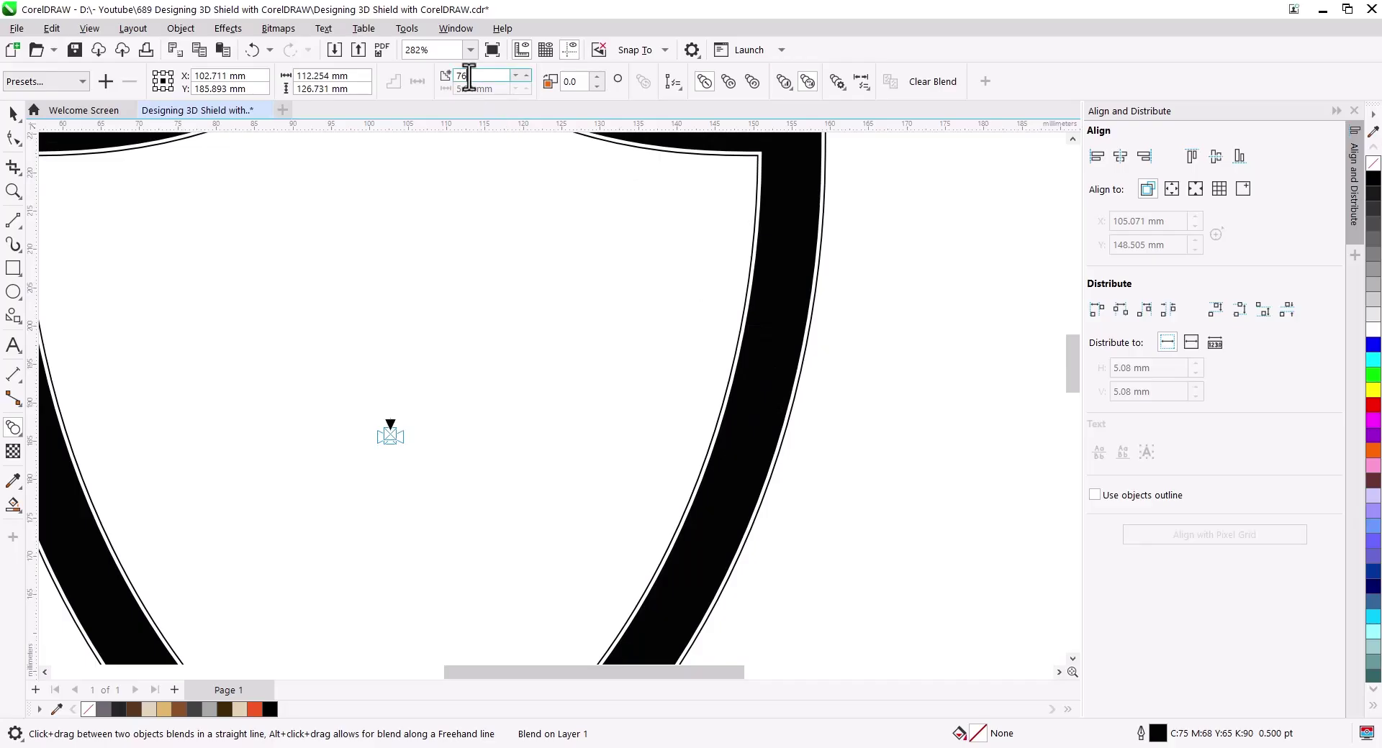
type("1")
key("Return")
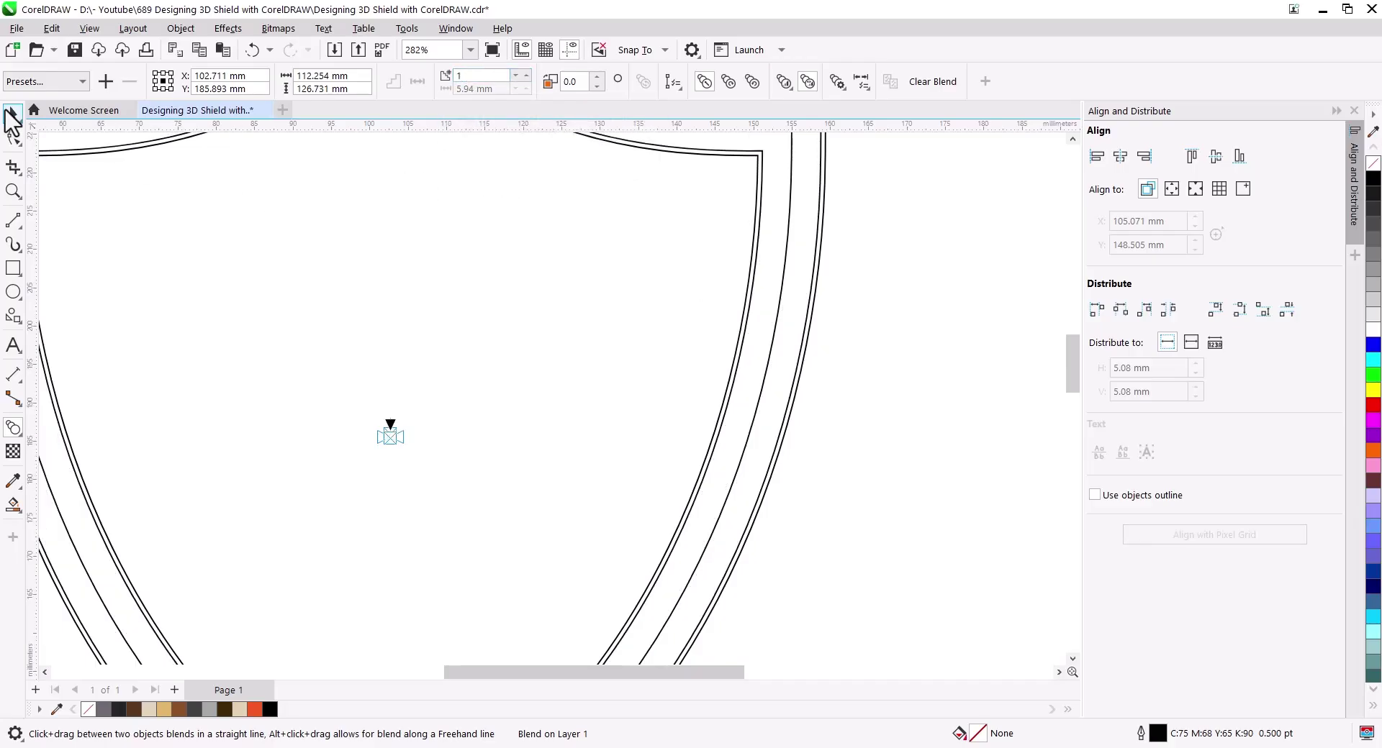
right_click(722, 306)
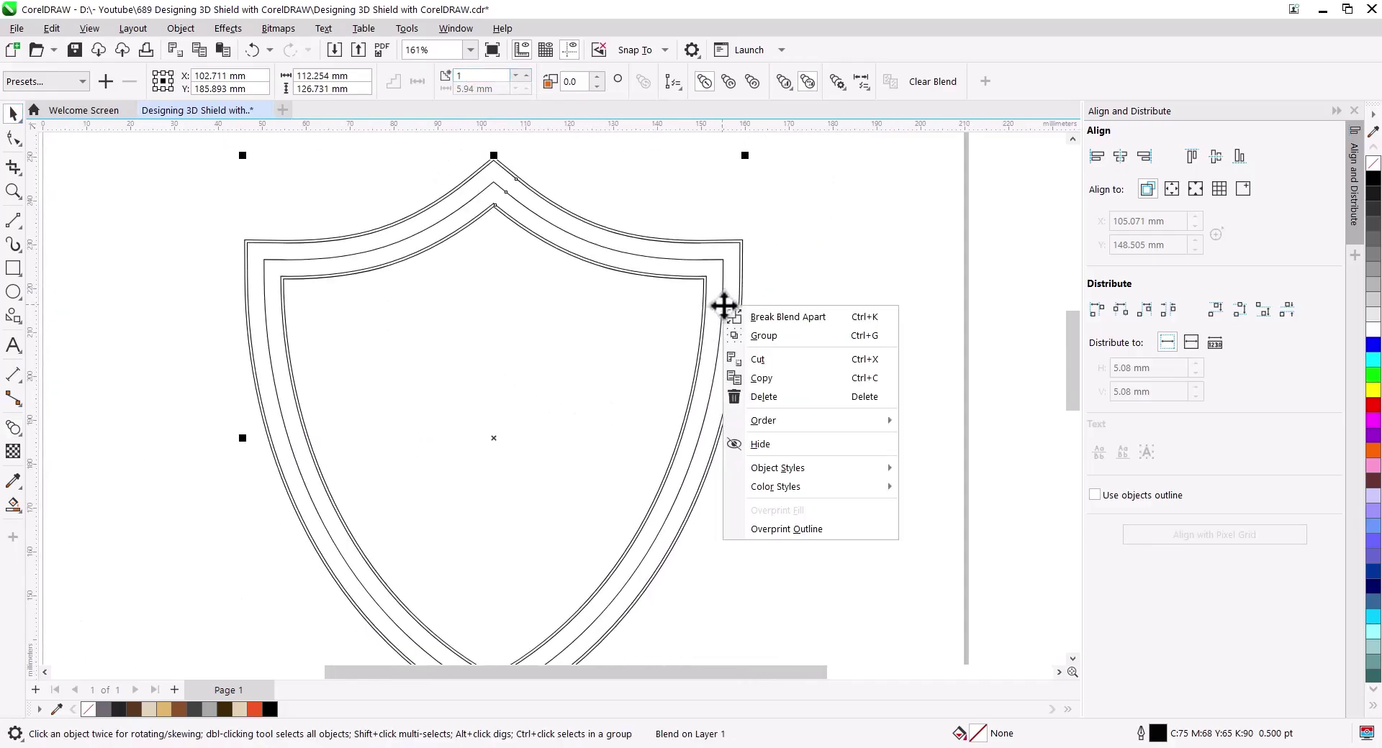
key("Escape")
Colour the middle shield outline red from the palette.
left_click(844, 315)
left_click(722, 295)
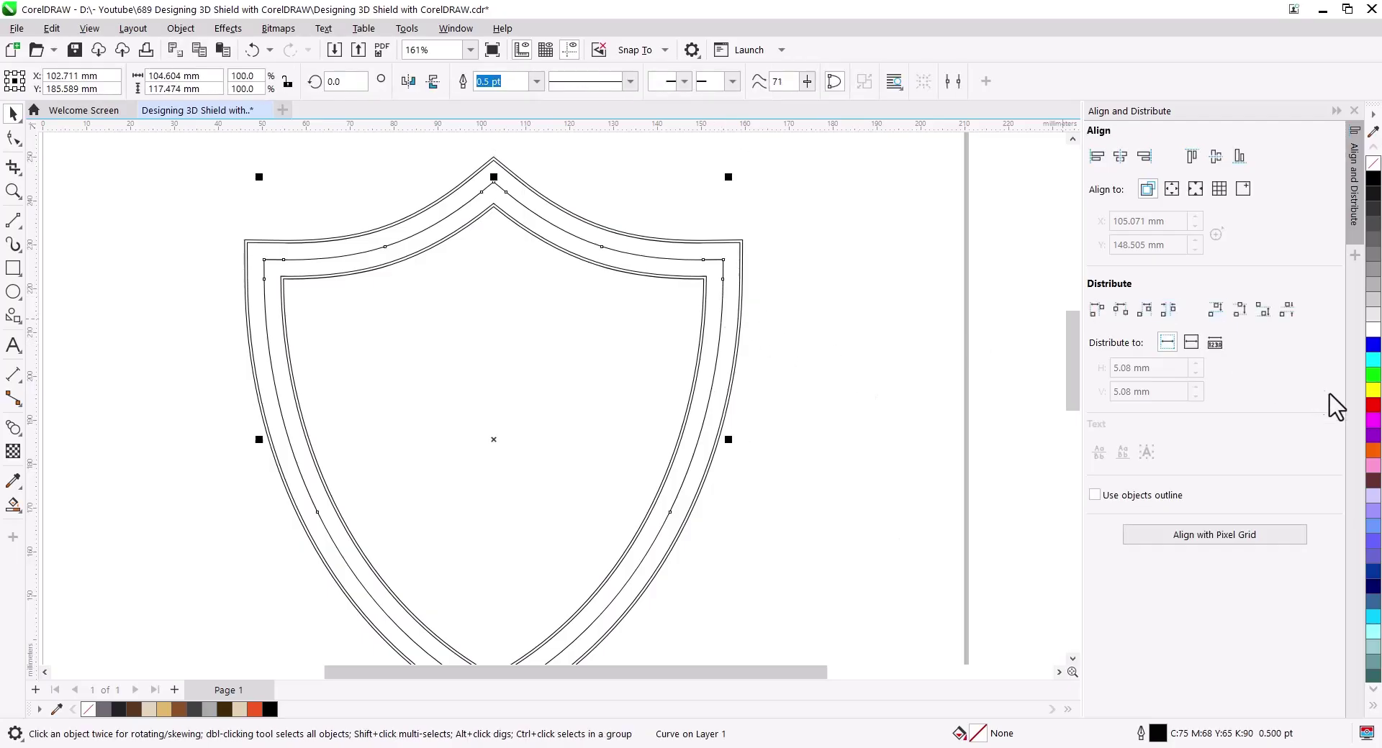
right_click(1373, 405)
left_click(828, 345)
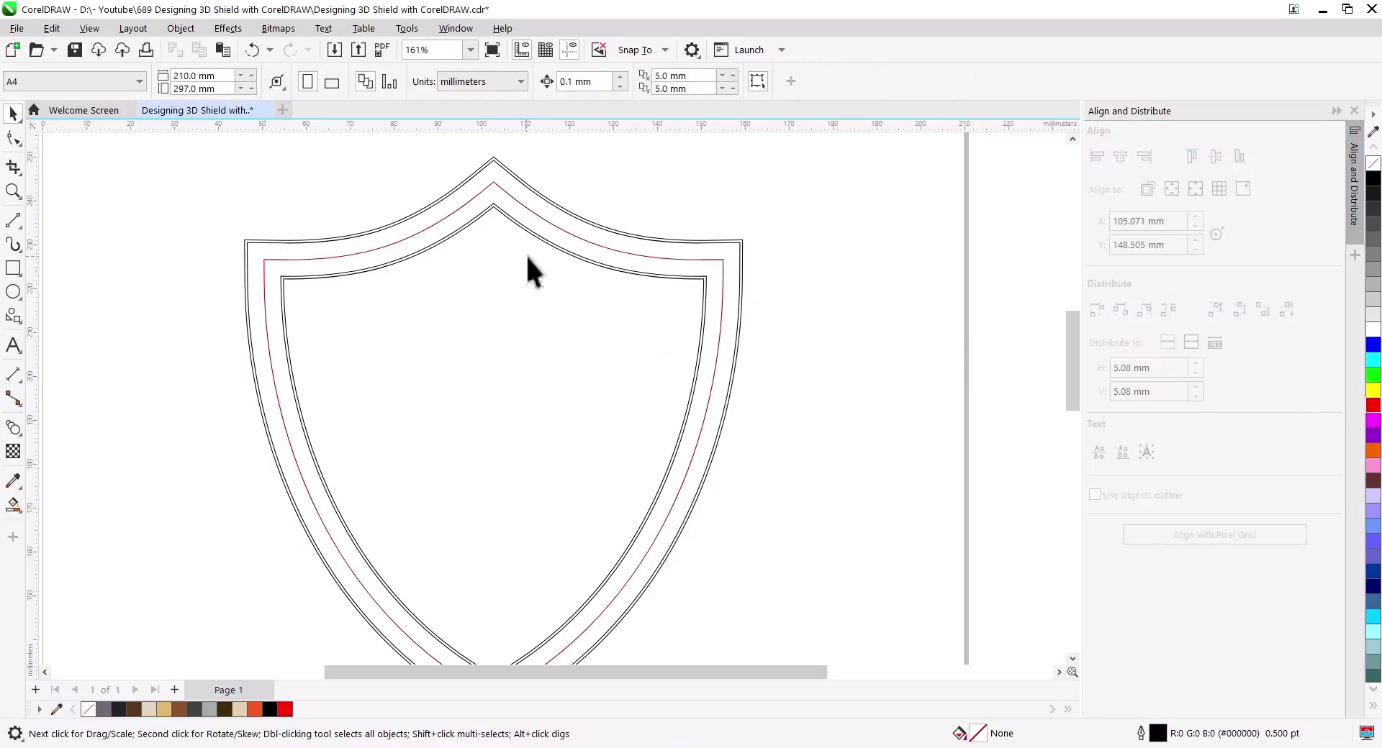
scroll(508, 191, "up", 2)
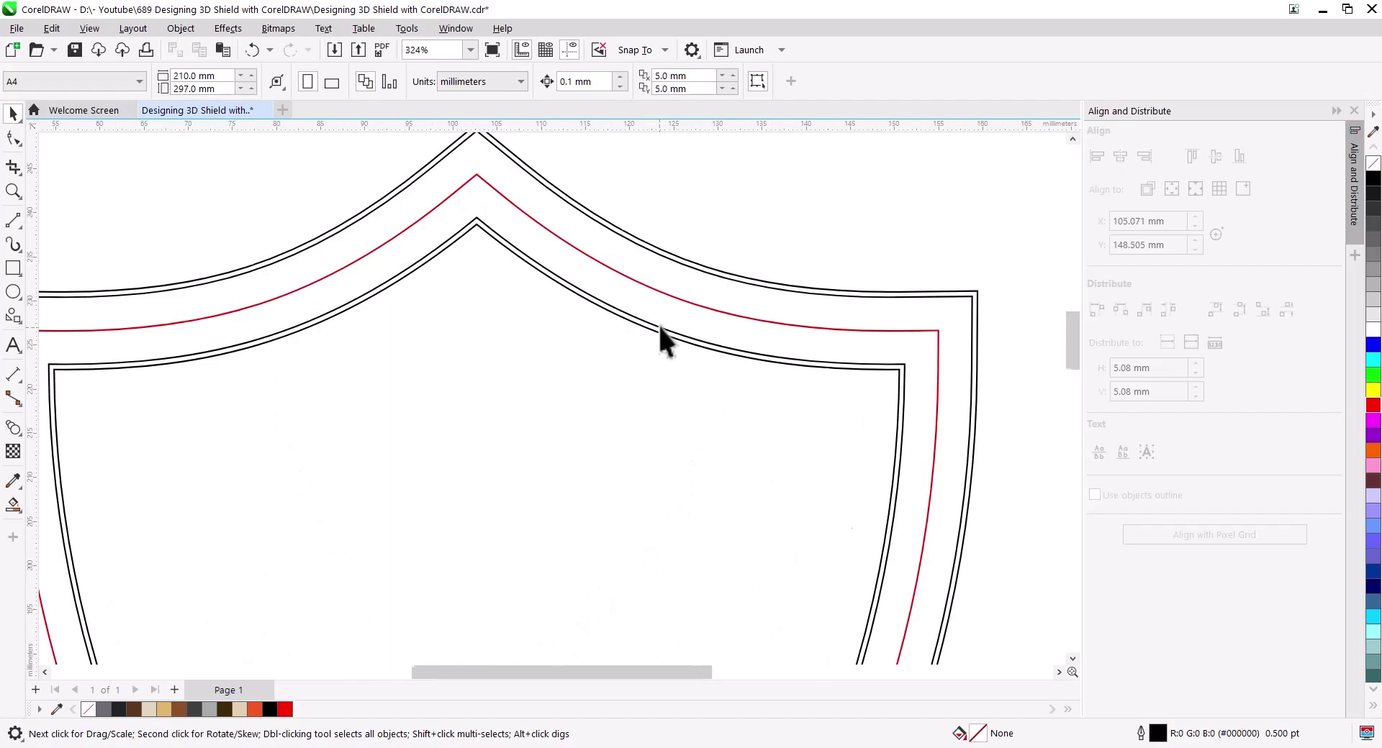
scroll(659, 327, "down", 2)
left_click(804, 376)
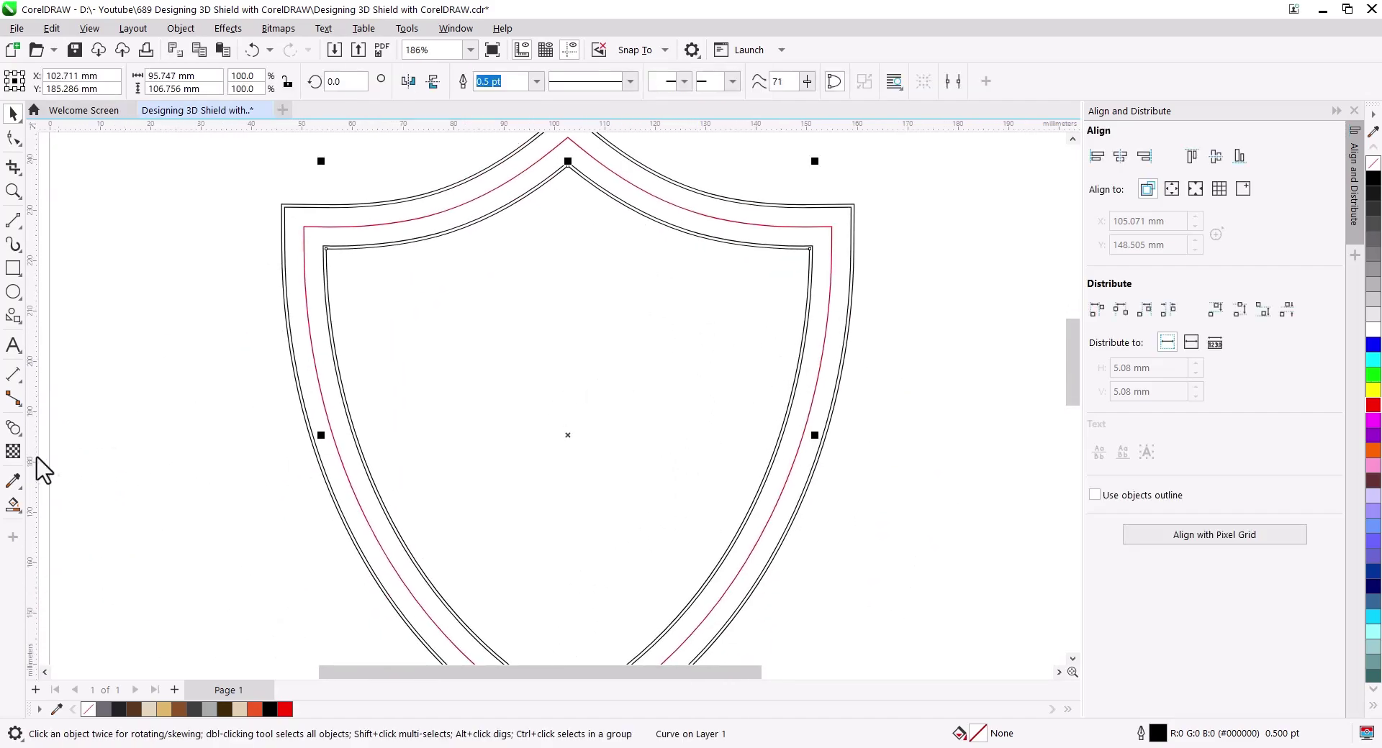
left_click(13, 429)
scroll(465, 349, "down", 1)
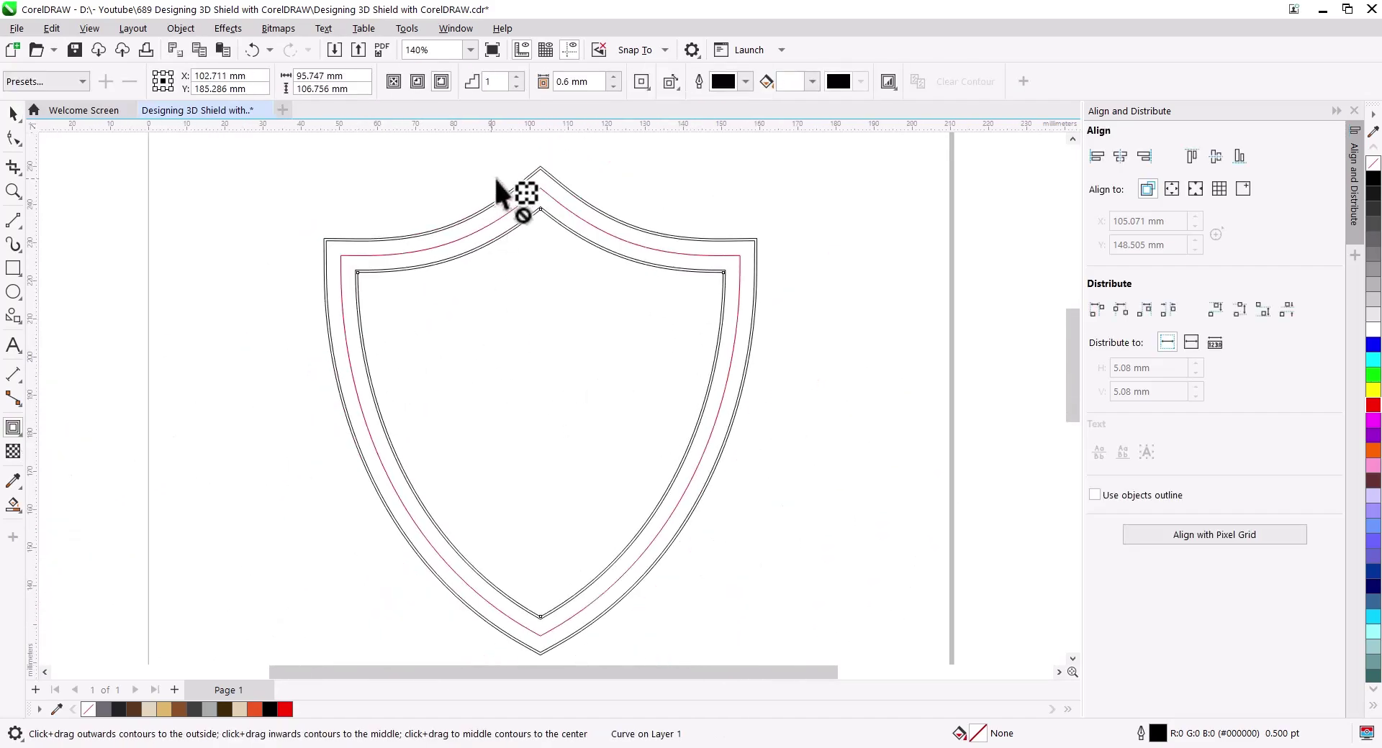
Add a 5.6 mm inside contour, break it apart and scale the inner curve to 80%.
left_click(440, 92)
left_click(613, 77)
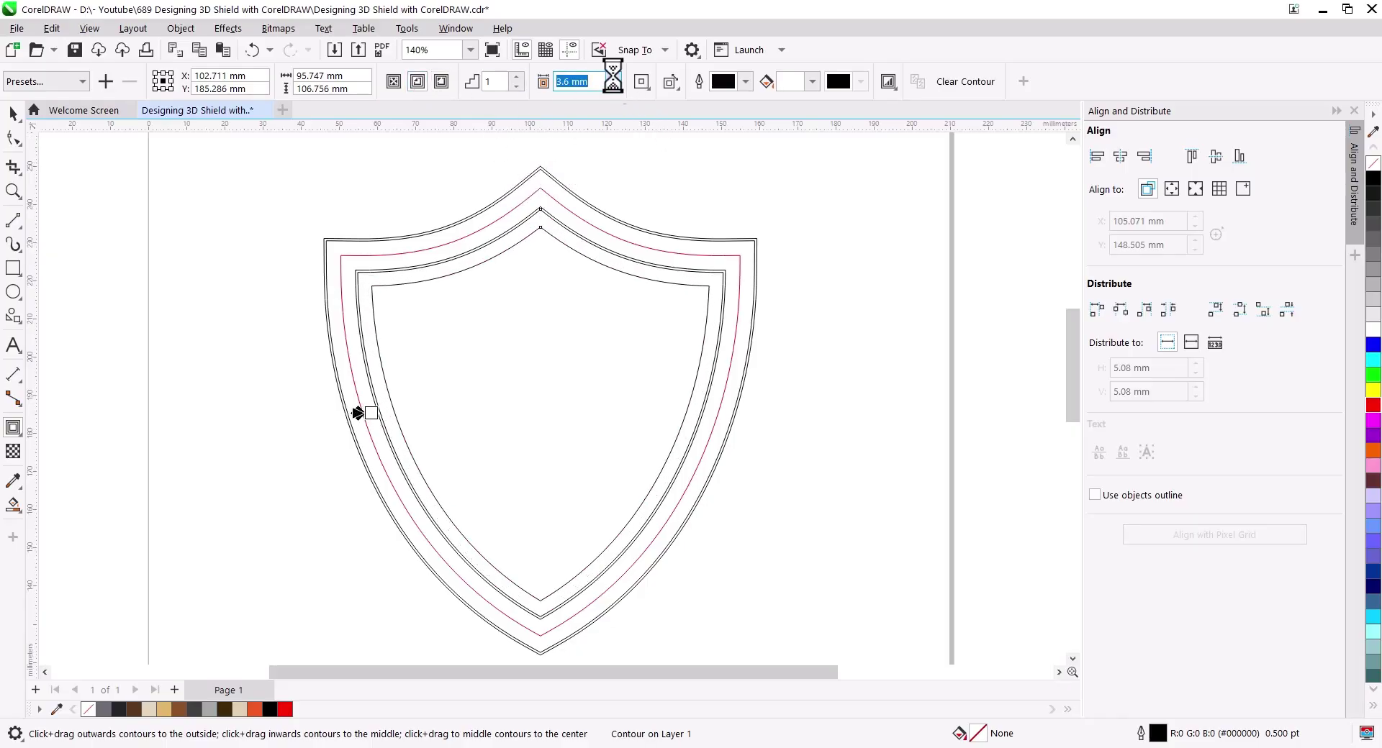
left_click(614, 76)
left_click(614, 76)
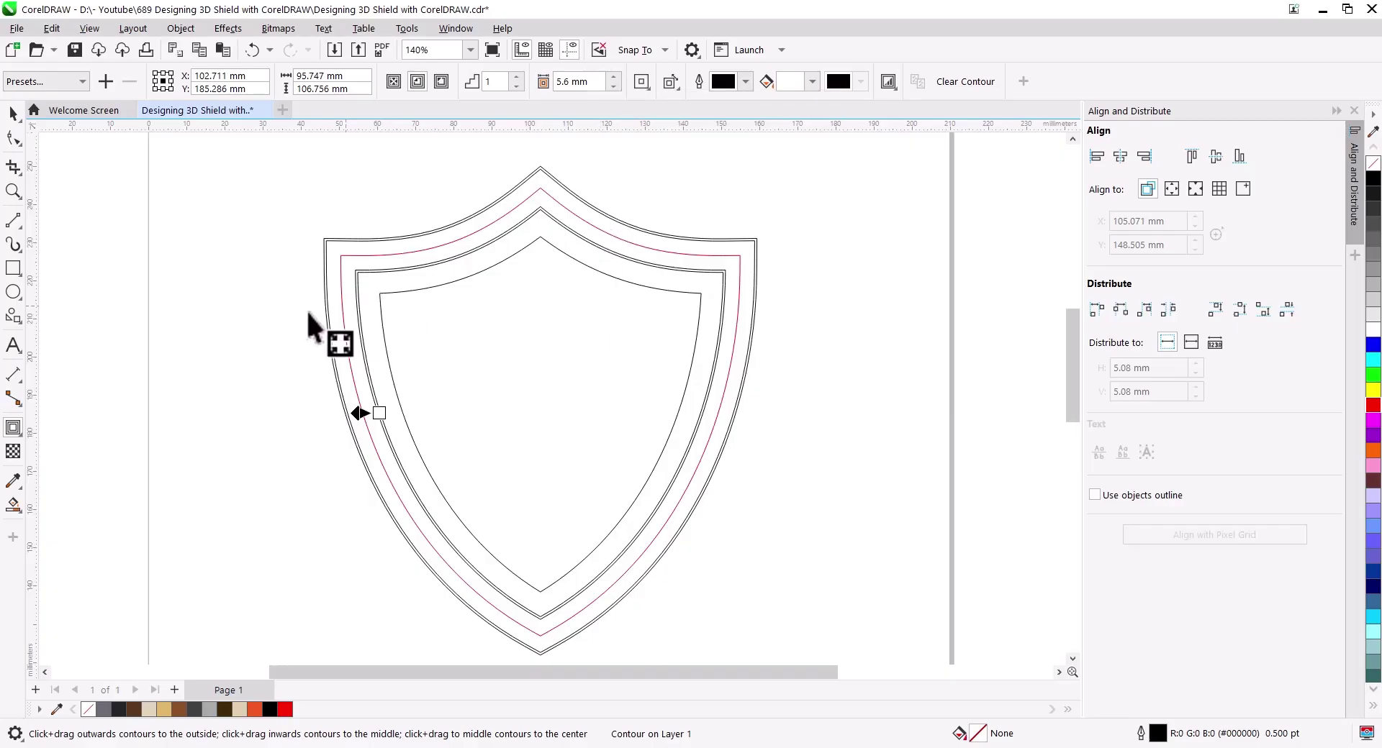
left_click(14, 117)
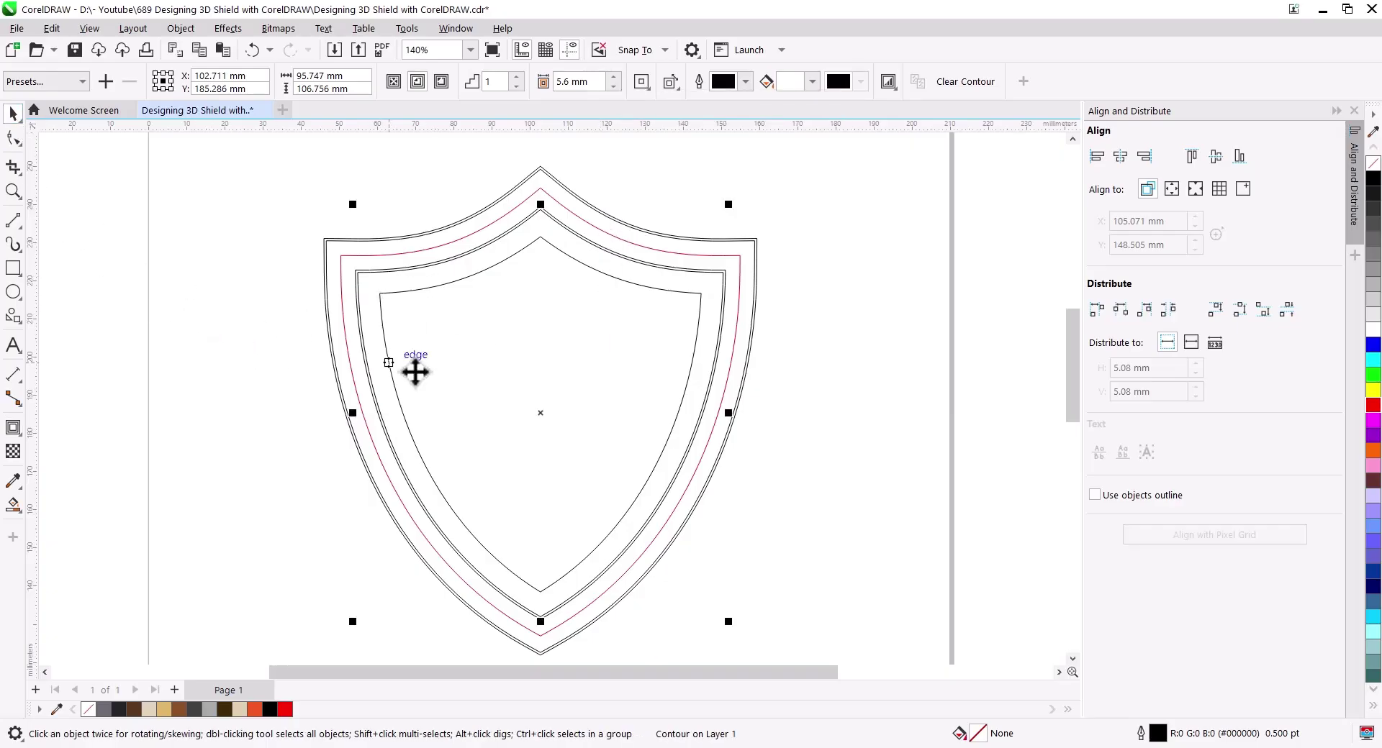
right_click(696, 353)
left_click(723, 364)
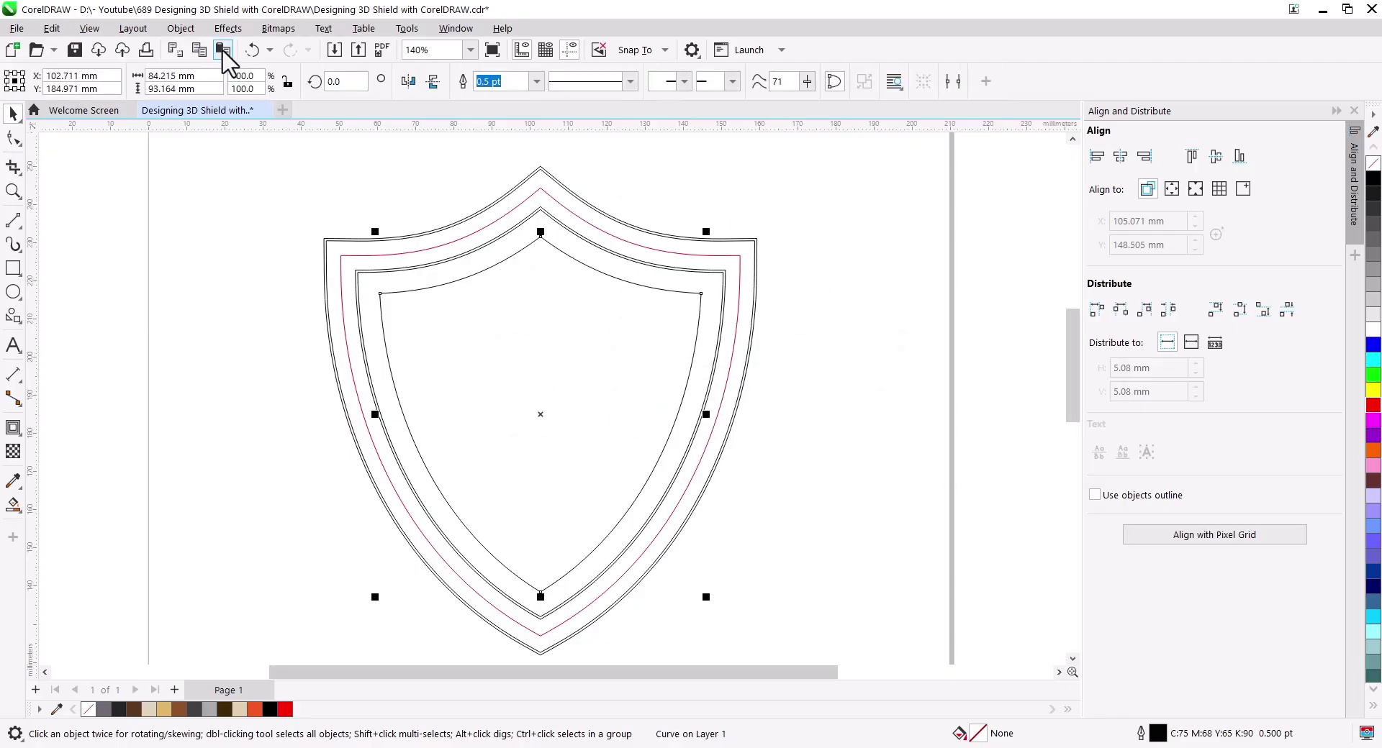
left_click_drag(706, 597, 636, 532)
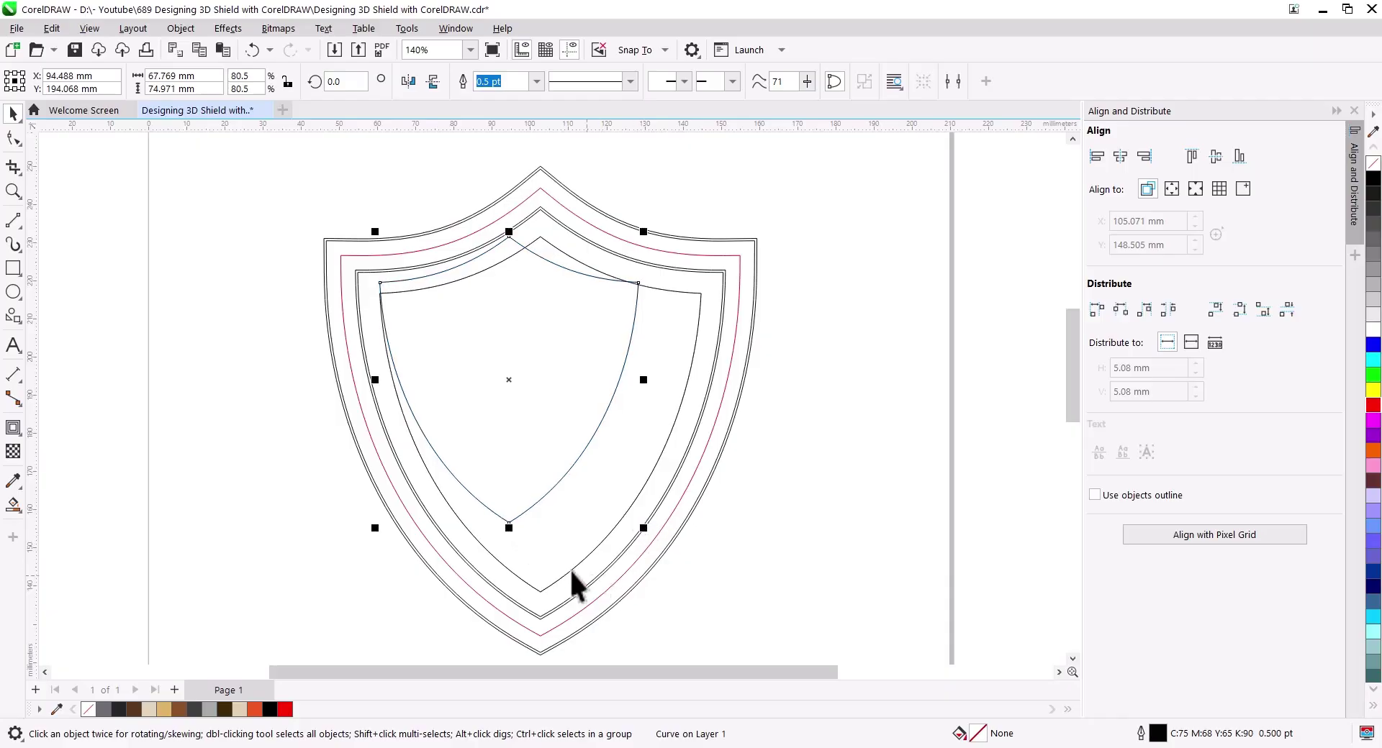
Draw two short 2-point lines, adding a middle node to the right-hand one.
left_click(13, 220)
left_click_drag(428, 499, 499, 473)
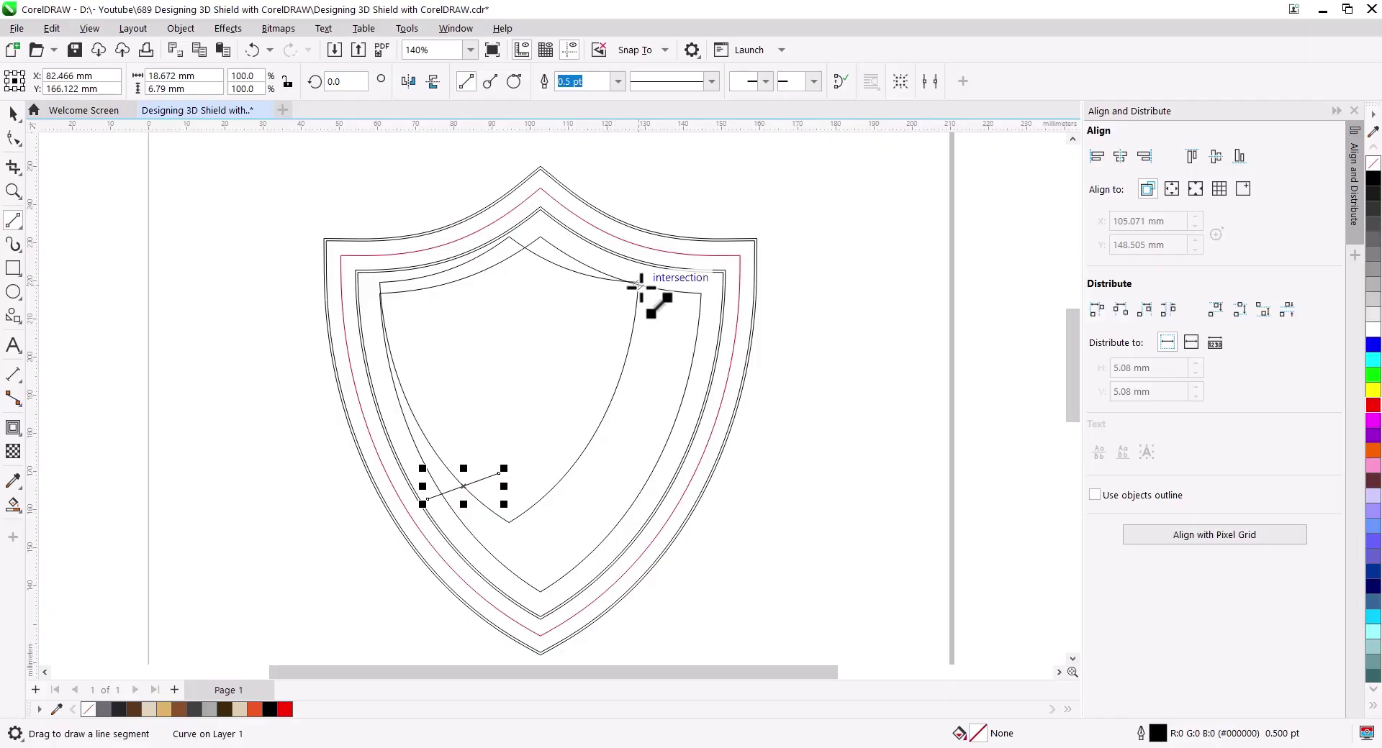
left_click_drag(639, 286, 701, 294)
left_click(13, 138)
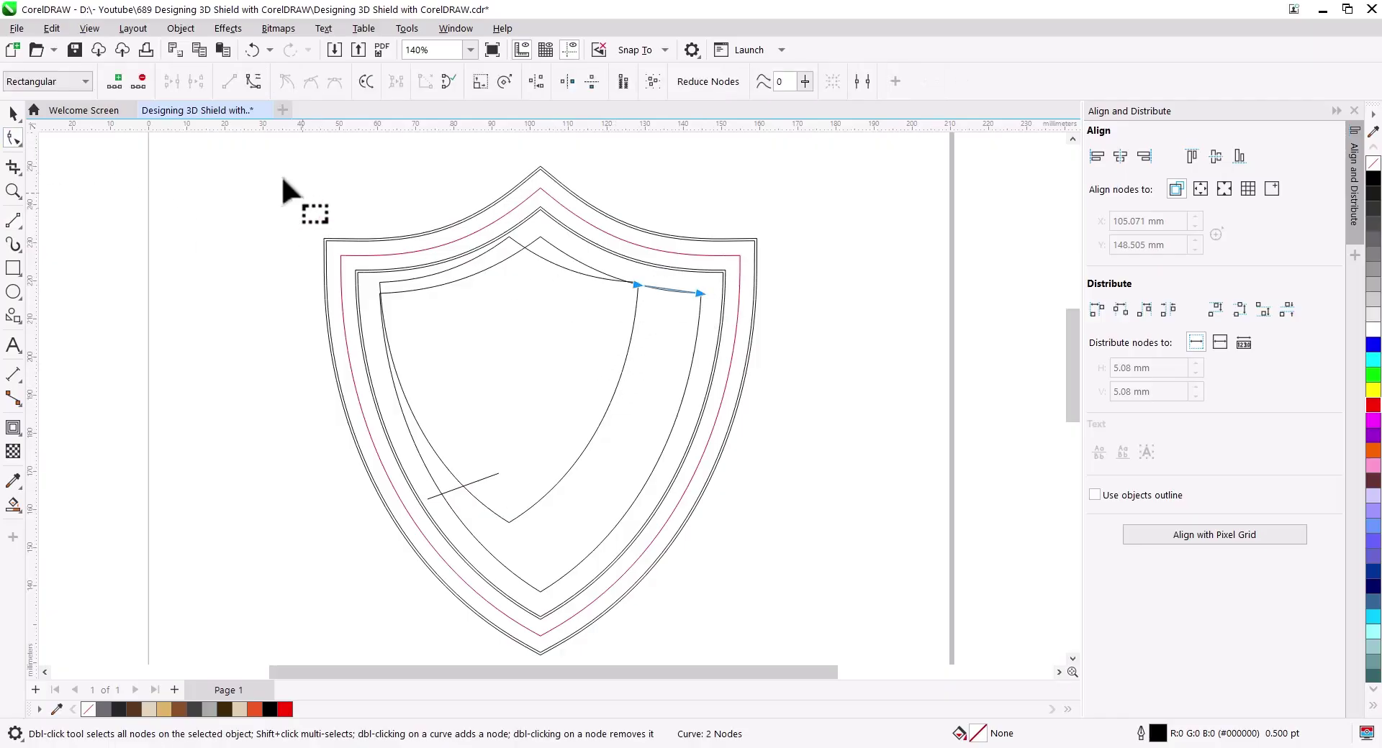
scroll(677, 306, "up", 2)
scroll(662, 287, "up", 1)
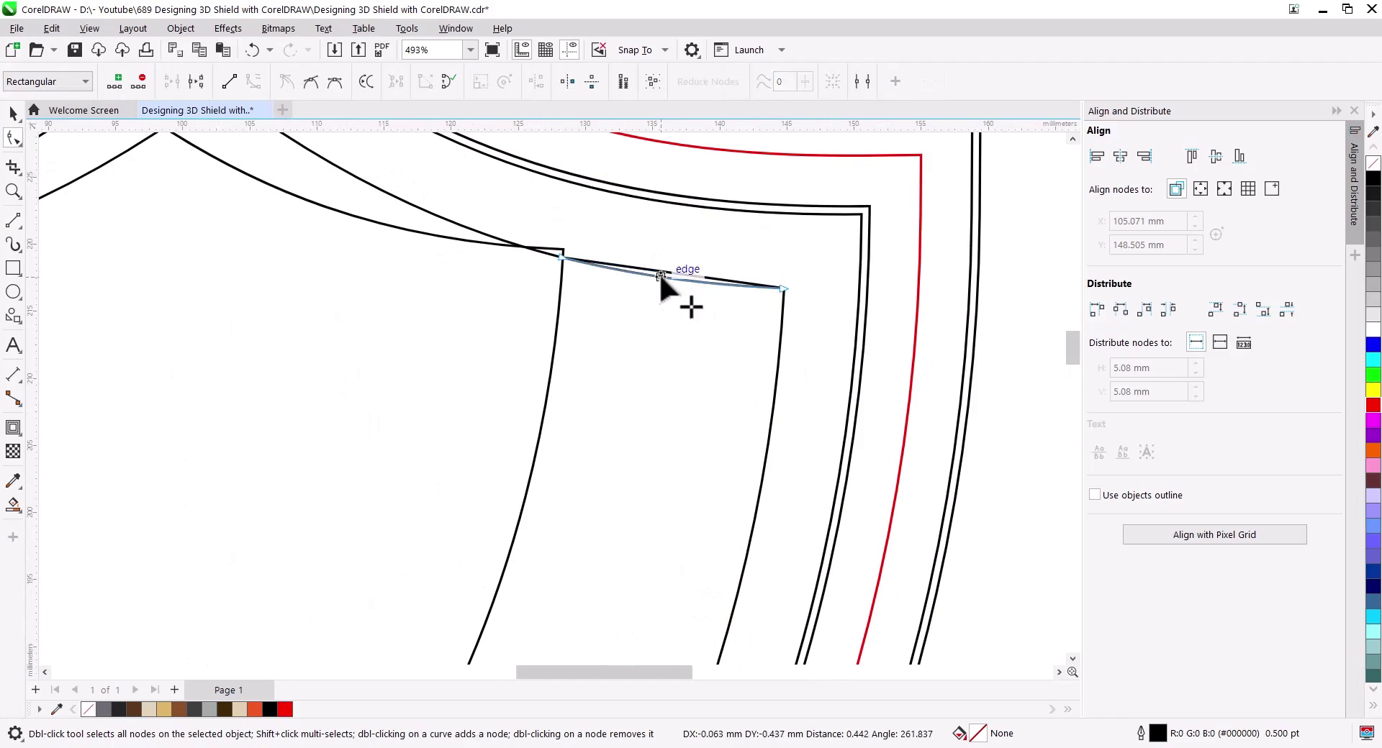
double_click(660, 278)
Place two copies of the line segment down the right-hand band.
left_click(13, 114)
scroll(645, 434, "down", 2)
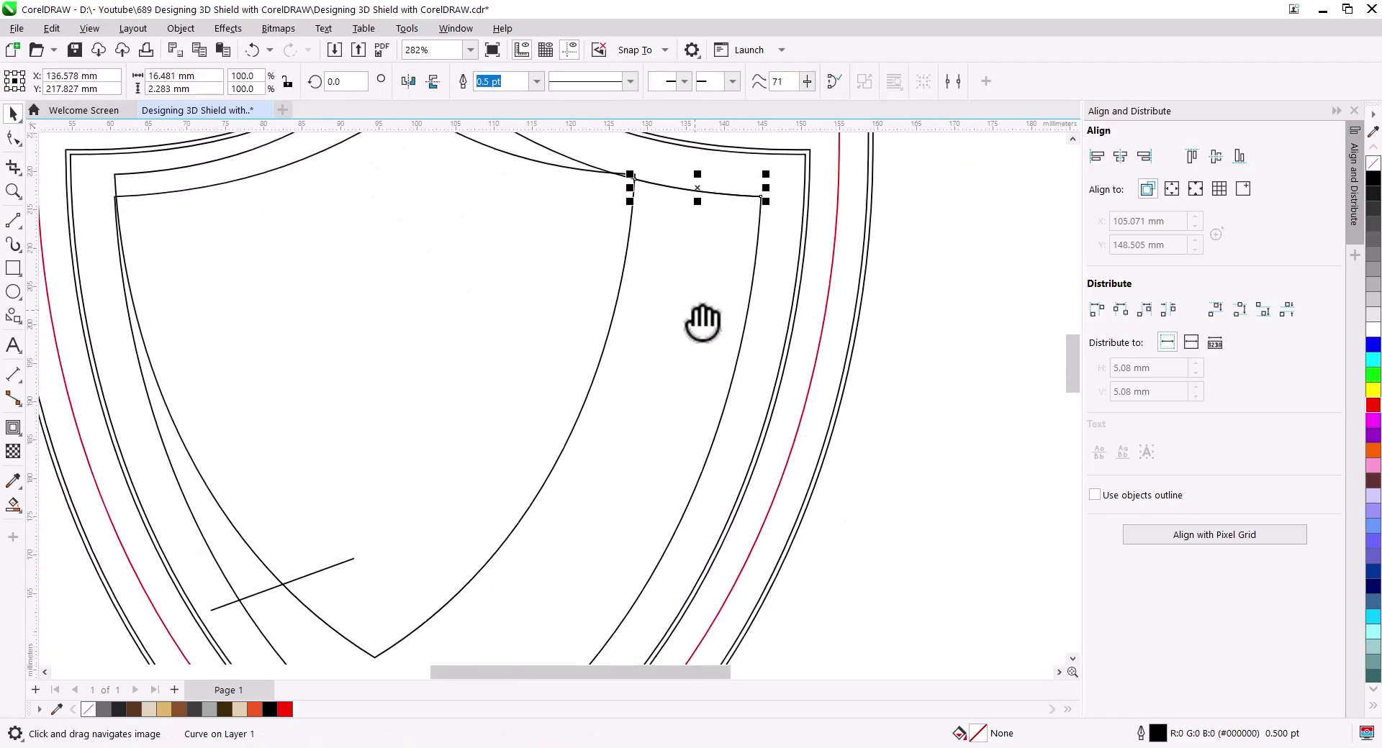
mouse_move(696, 189)
left_mouse_down()
mouse_move(690, 291)
mouse_move(770, 317)
mouse_move(695, 327)
mouse_move(672, 404)
mouse_move(683, 371)
left_mouse_up()
left_click(734, 317)
key("Escape")
left_click(723, 398)
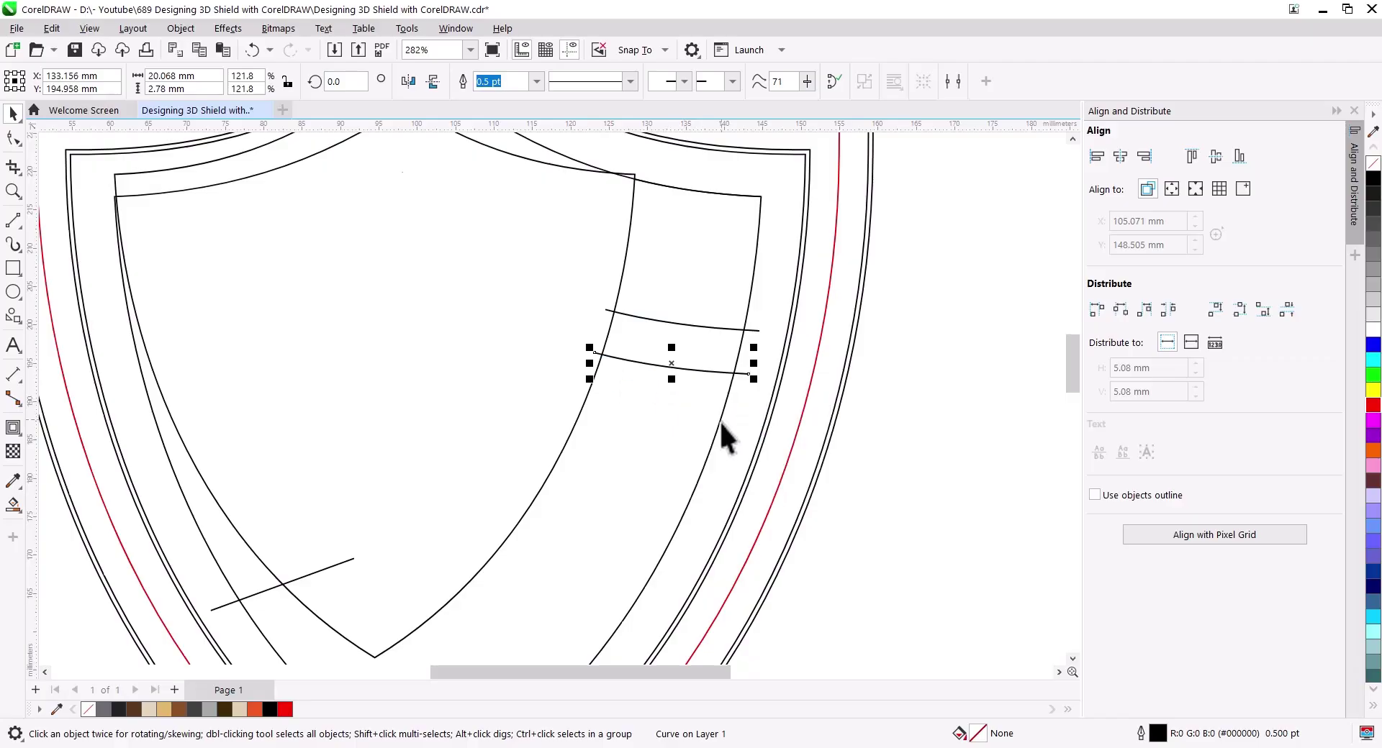
scroll(730, 430, "down", 2)
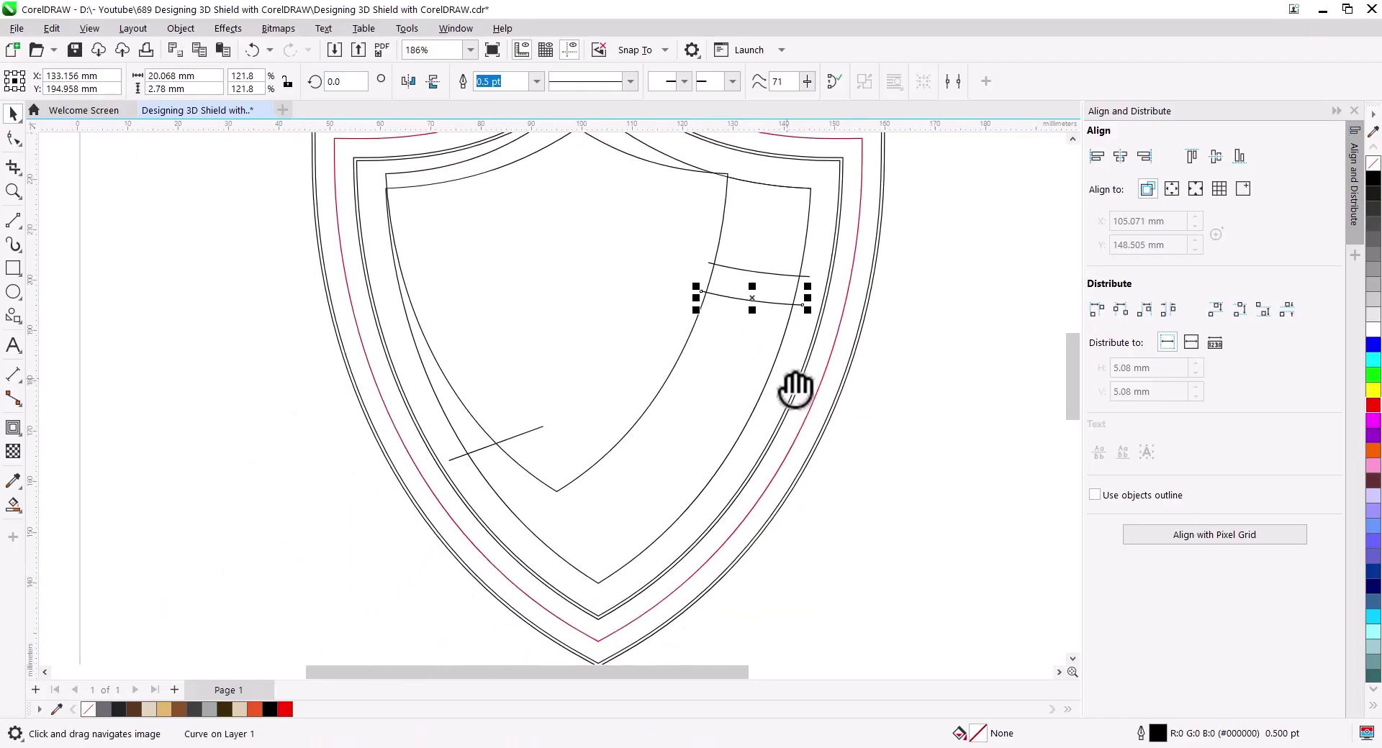
Smart Fill the two band pieces orange-red and move them onto a new Page 2.
left_click(13, 505)
left_click(780, 240)
left_click(709, 360)
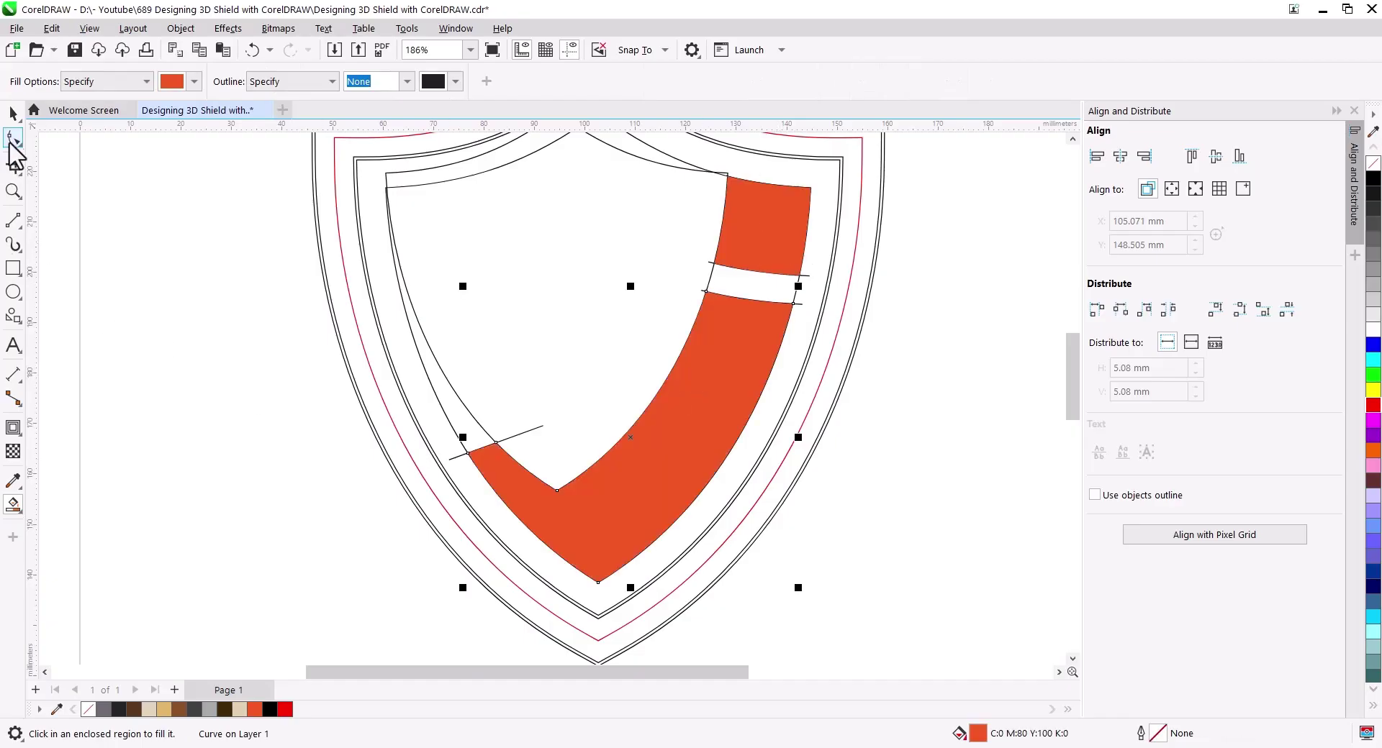
key("space")
left_click(766, 238, "shift")
right_click(767, 259)
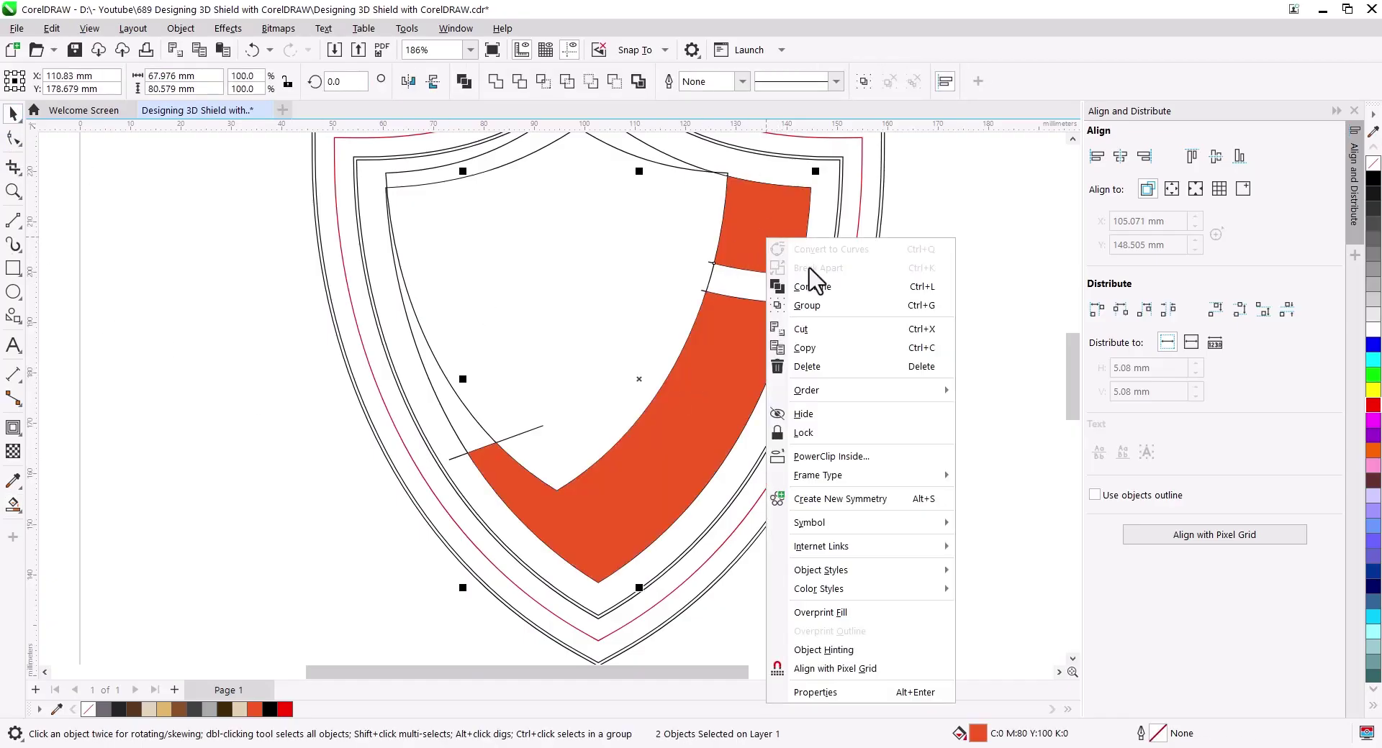
key("Escape")
key("ctrl+x")
left_click(174, 691)
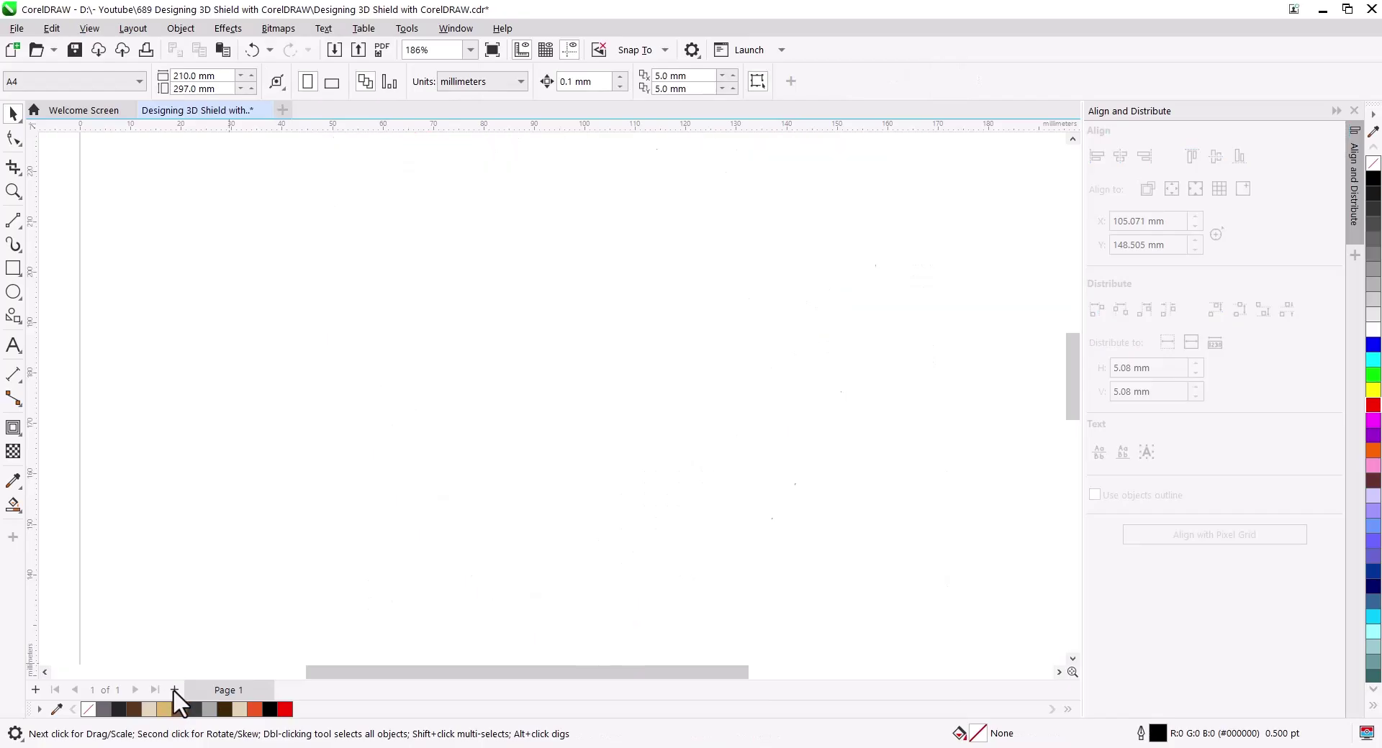
key("ctrl+v")
key("Escape")
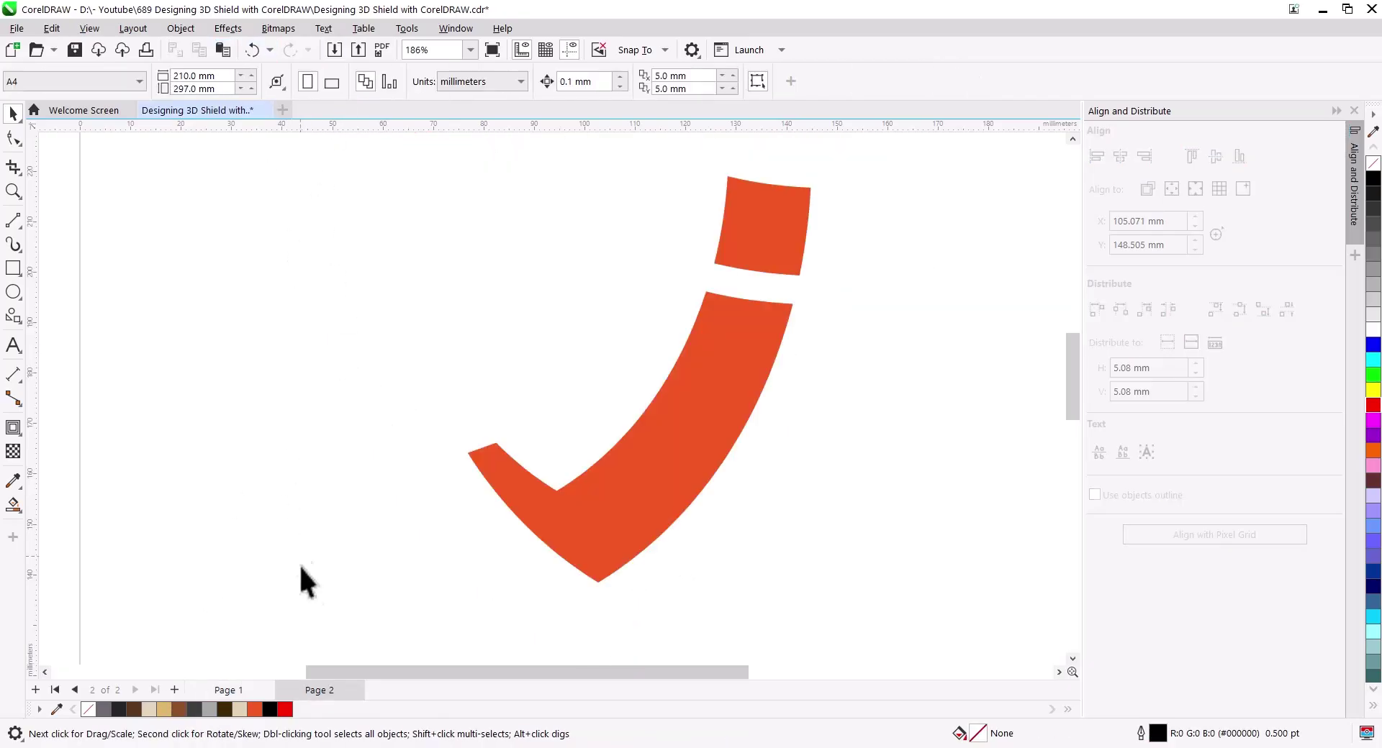
On Page 1, delete the inset curve, smaller shield copy and short divider lines.
left_click(230, 690)
left_click(740, 302)
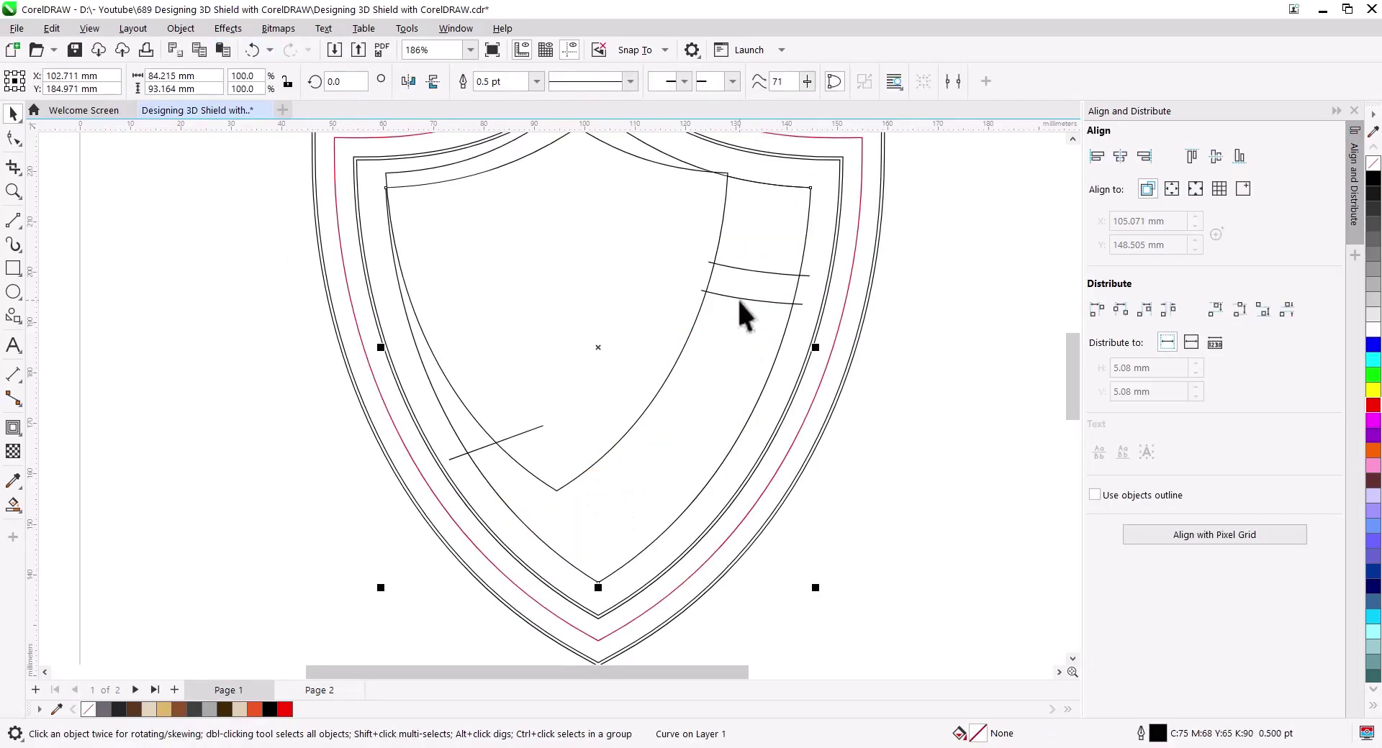
key("Delete")
left_click(741, 298)
key("Delete")
left_click(749, 268)
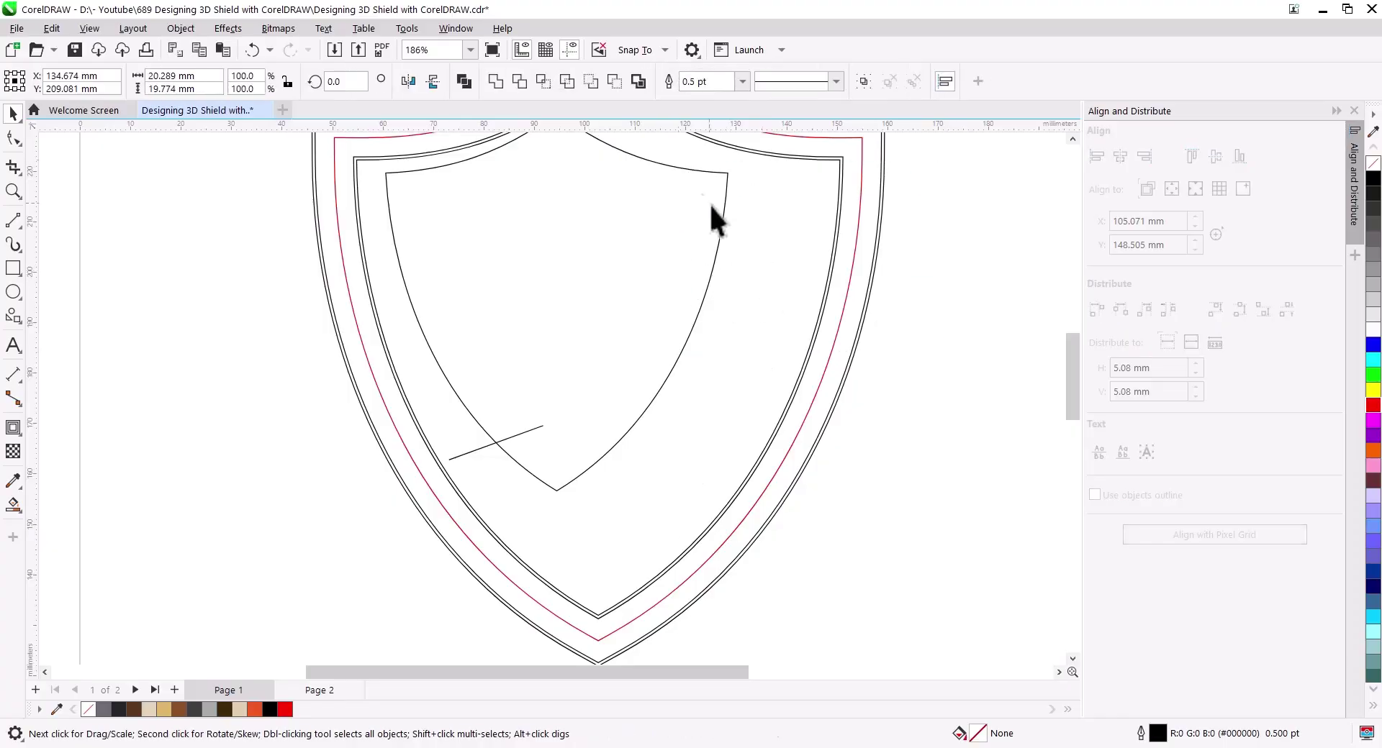
key("Delete")
left_click(722, 219)
key("Delete")
left_click(527, 432)
key("Delete")
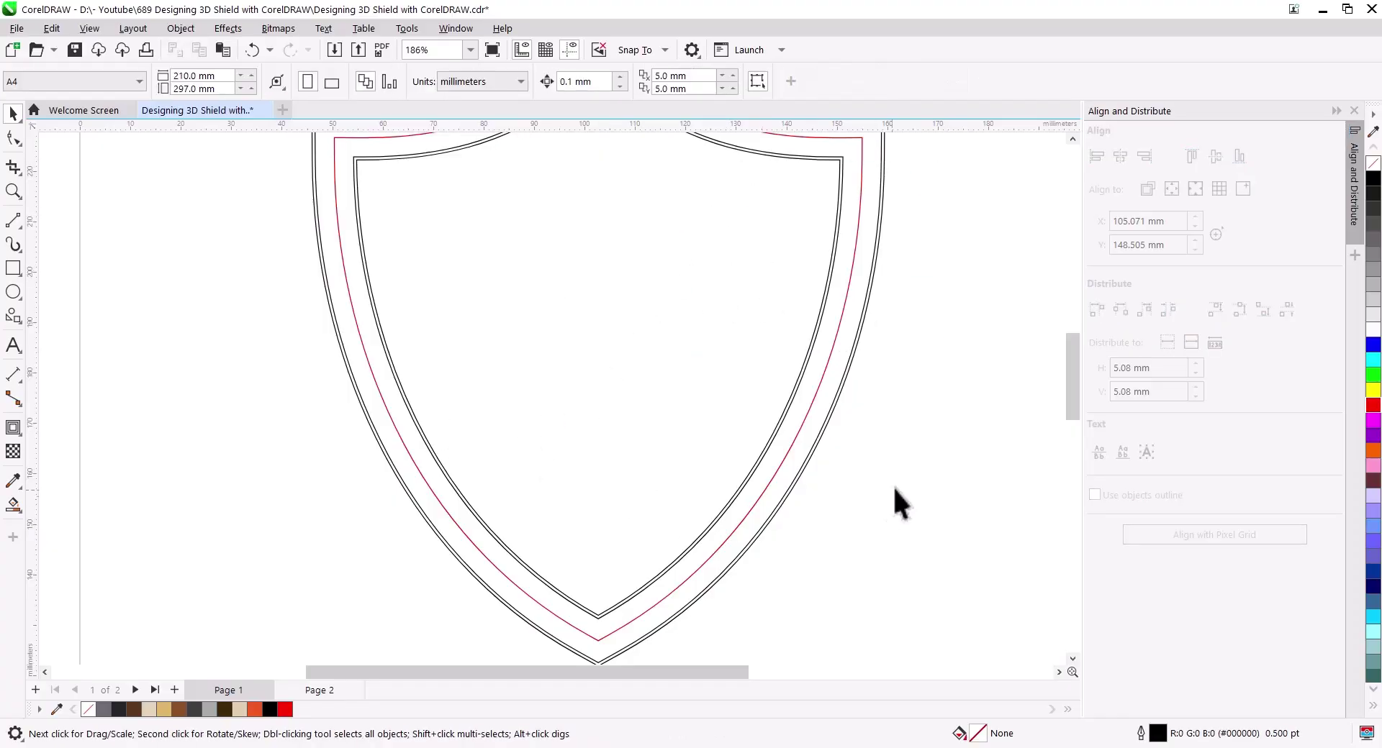
scroll(874, 460, "down", 1)
scroll(835, 311, "down", 1)
Move the red middle shield outline from Page 1 onto Page 2.
left_click(826, 294)
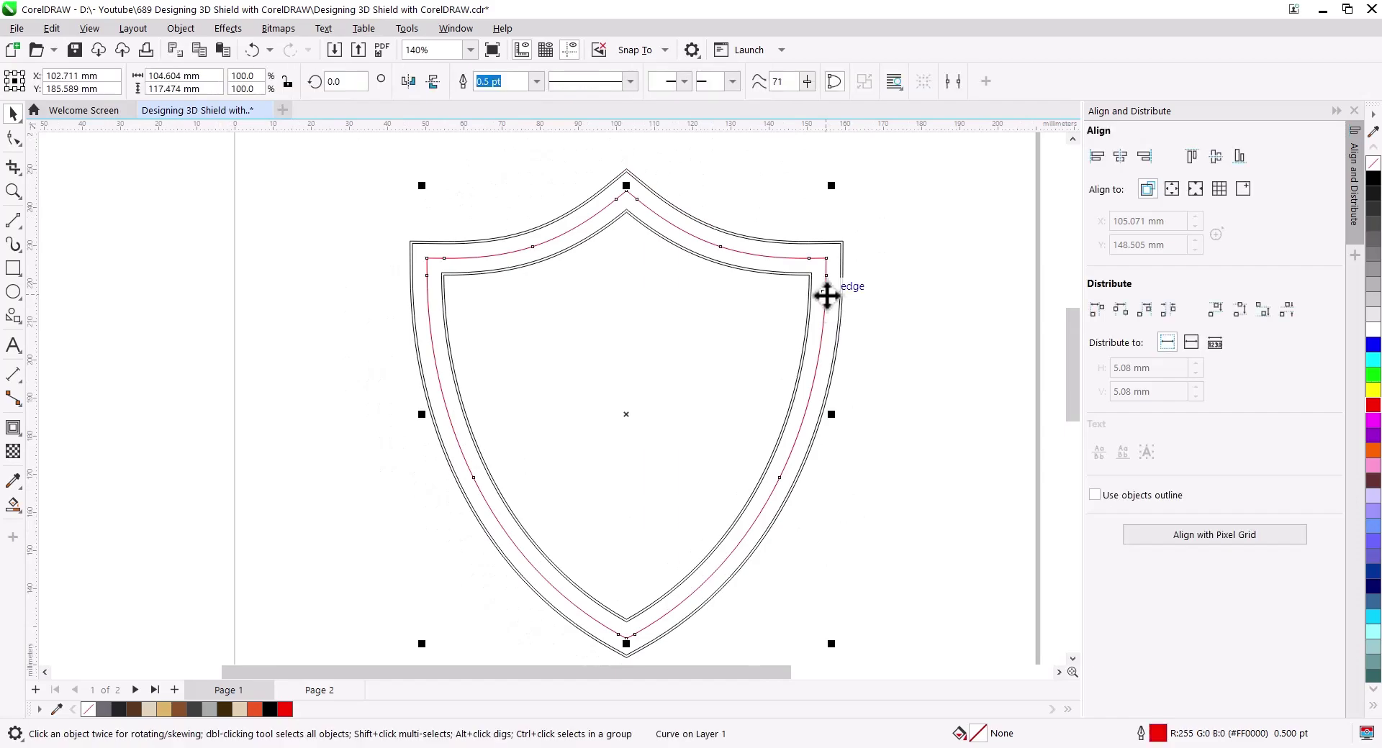
right_click(827, 294)
left_click(874, 367)
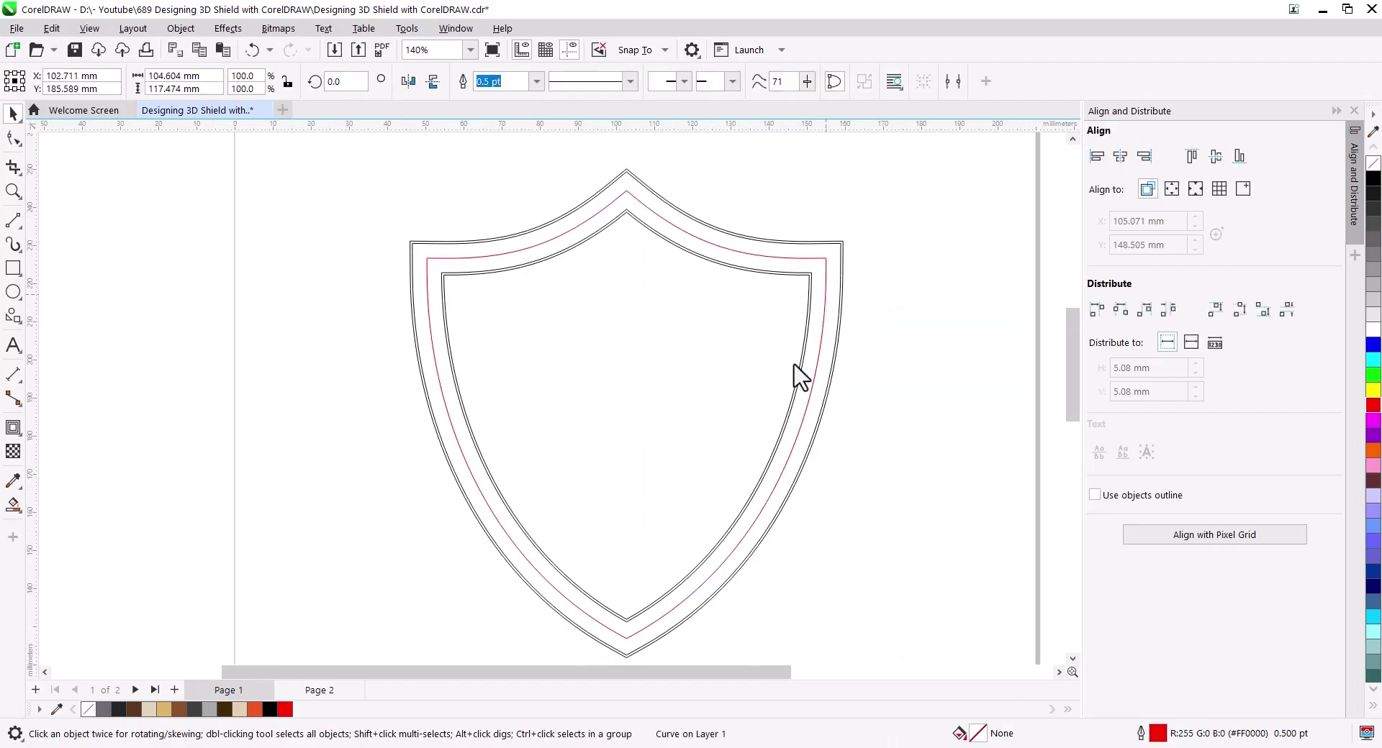
left_click(306, 695)
left_click(224, 51)
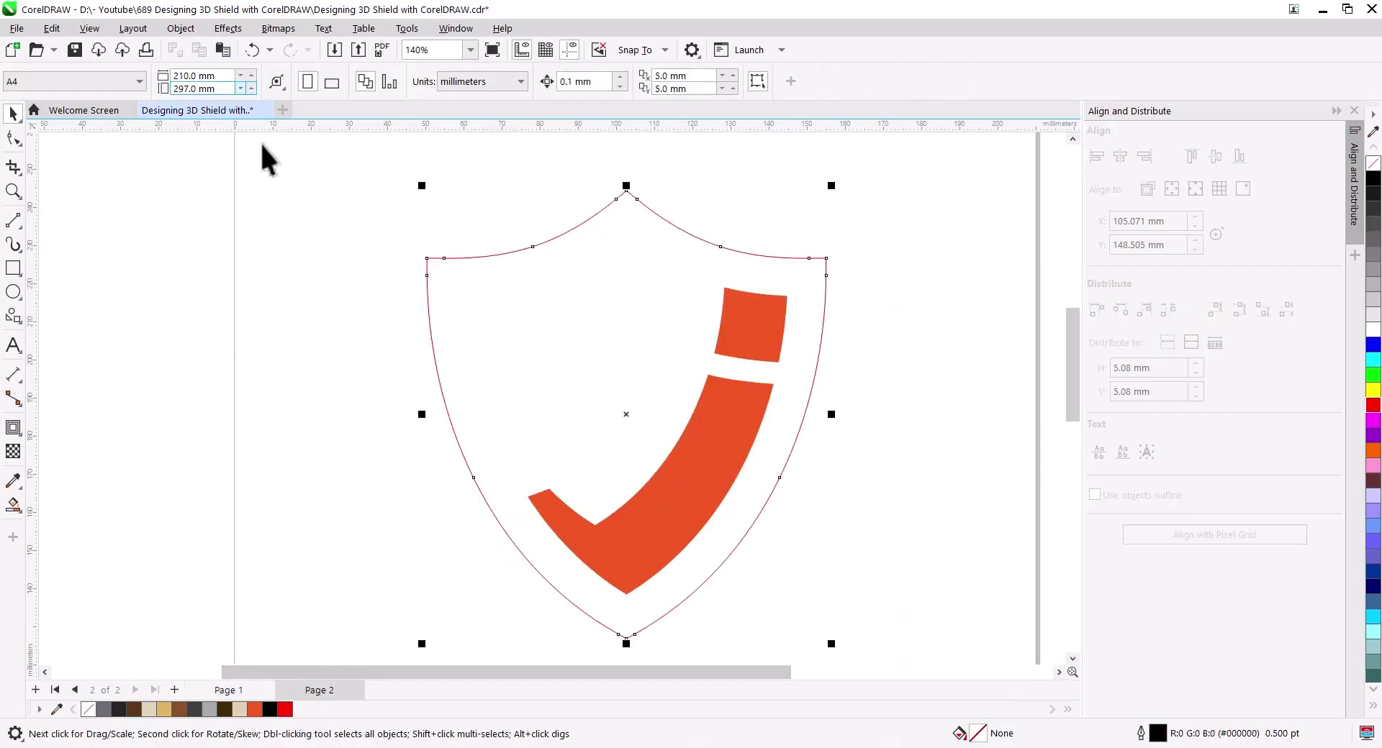
left_click(254, 538)
left_click(229, 690)
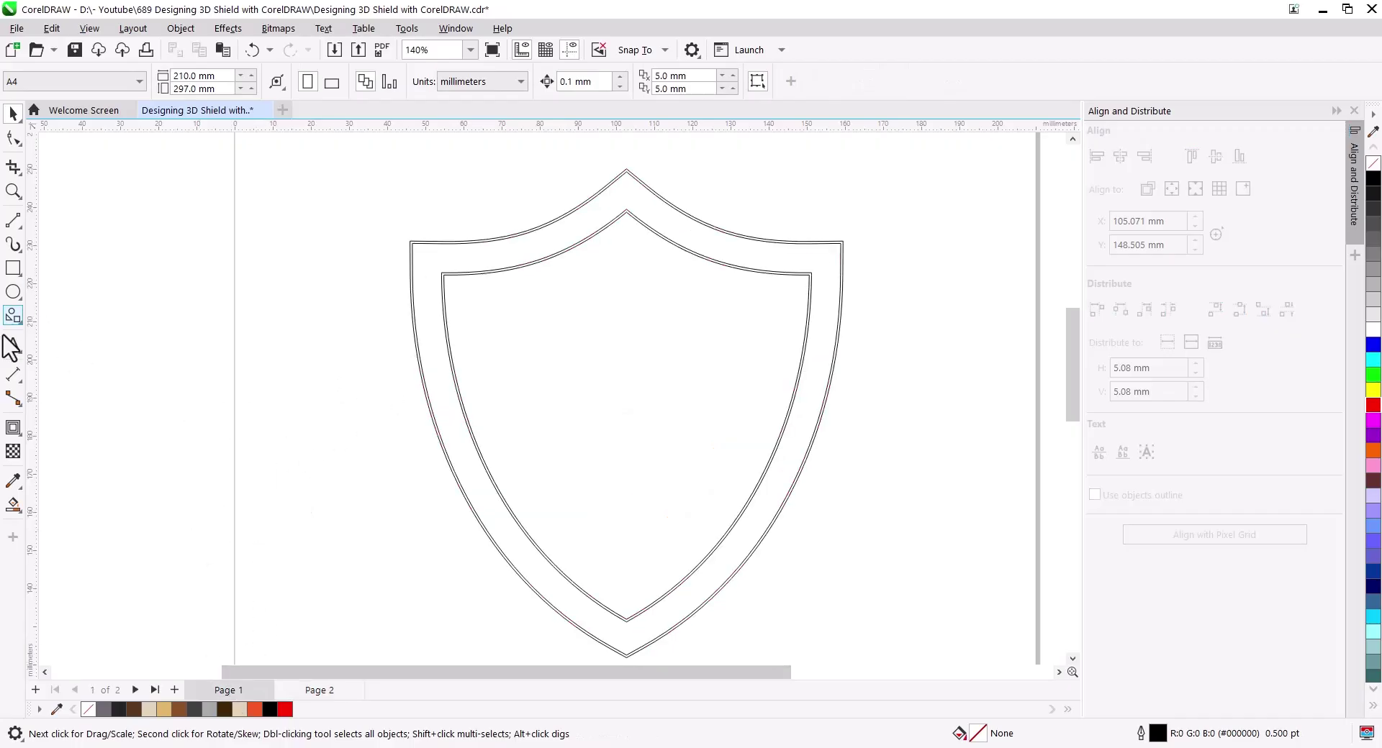
Fill the rim bands between the outer shield curves with blue.
left_click(13, 504)
scroll(499, 472, "up", 3)
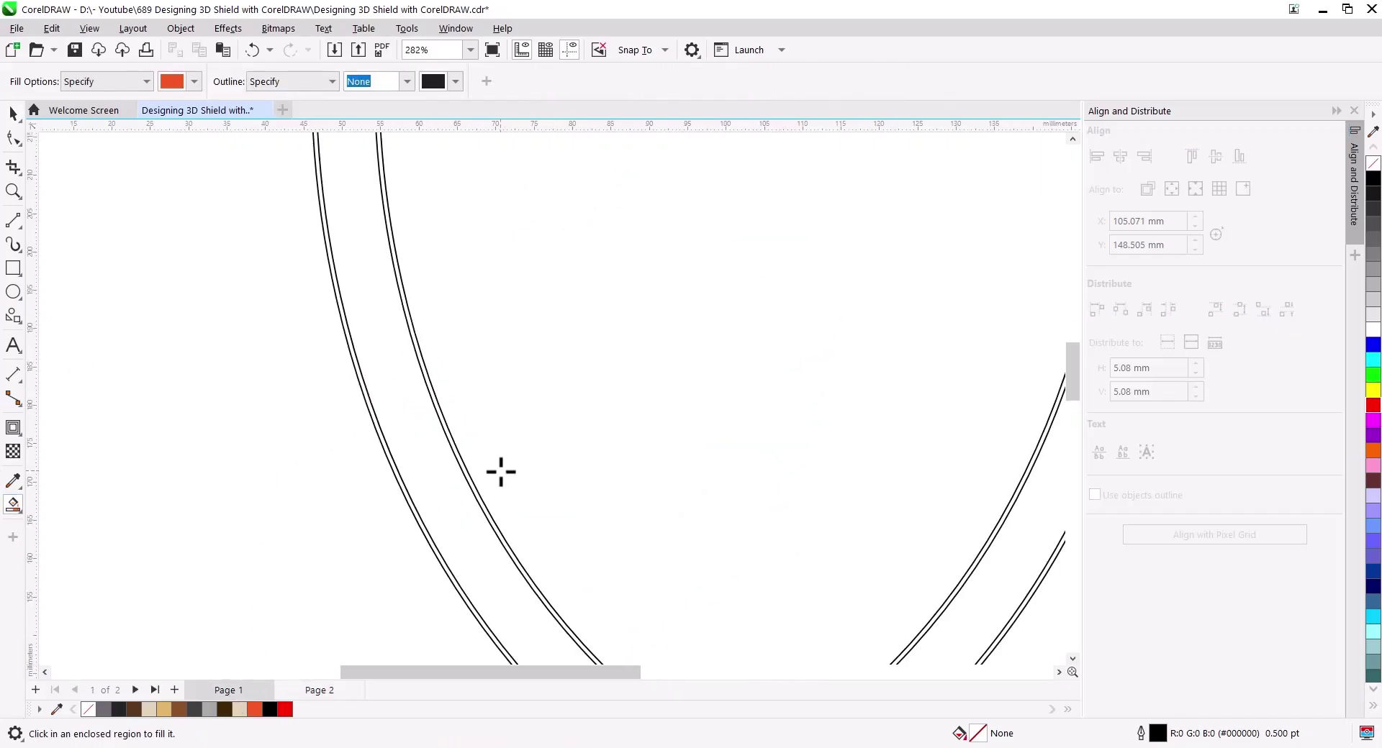
scroll(456, 465, "up", 2)
left_click(458, 470)
left_click(374, 515)
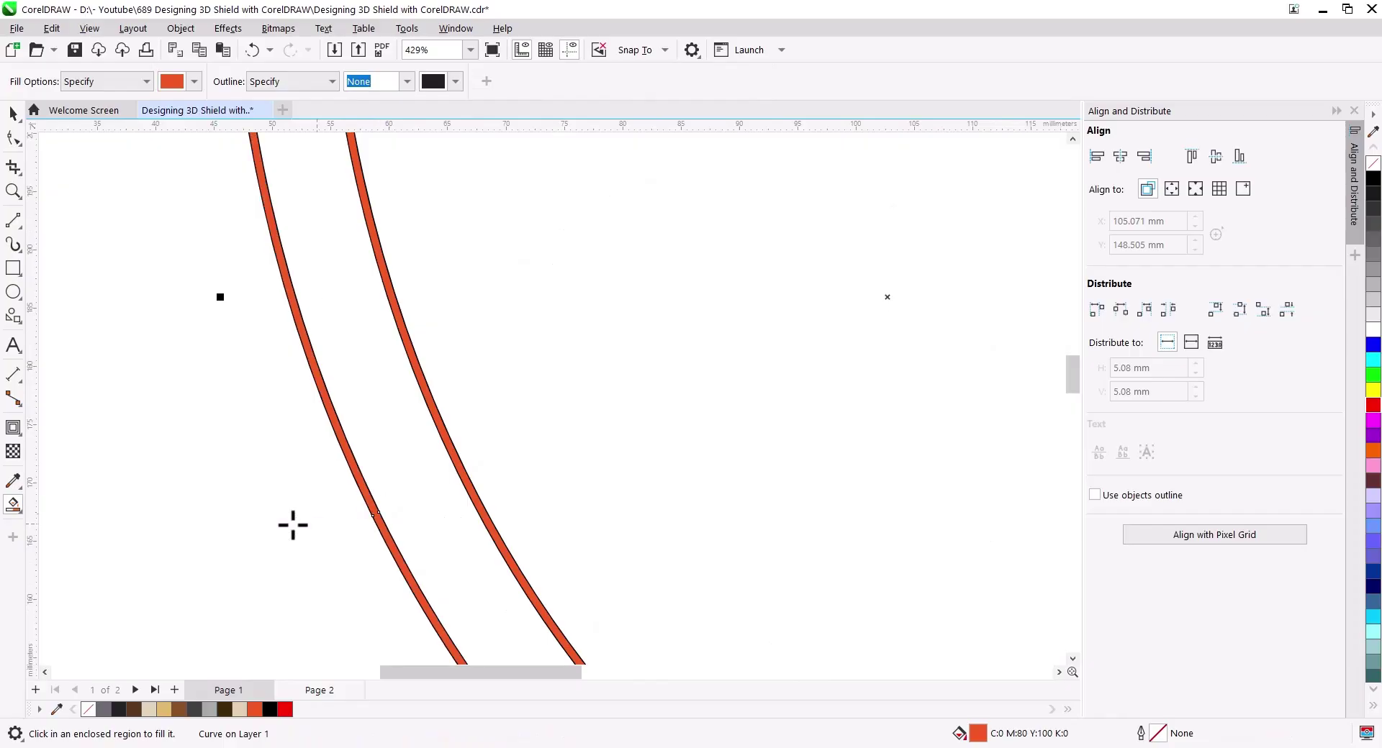
left_click(194, 81)
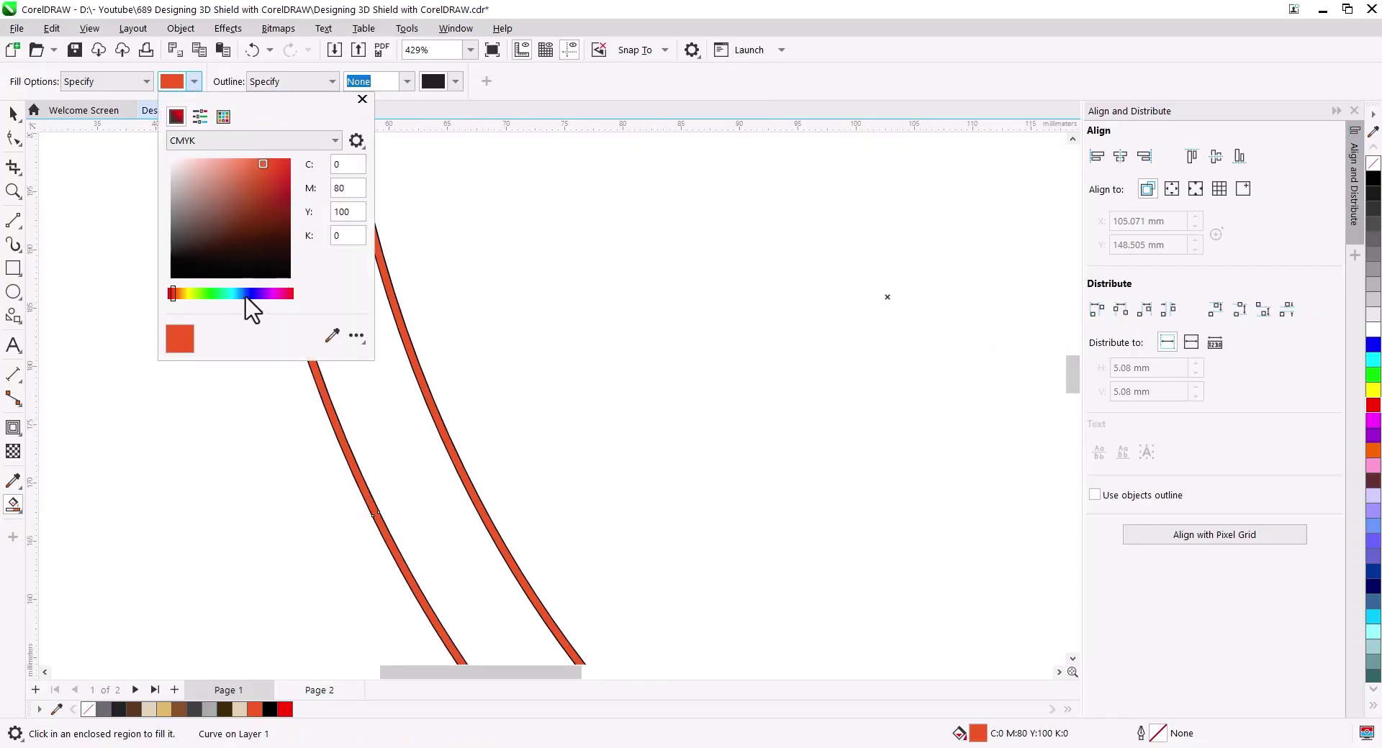
left_click(245, 296)
left_click(401, 475)
Select the blue band and break it apart into separate curves.
left_click(14, 115)
scroll(219, 445, "down", 2)
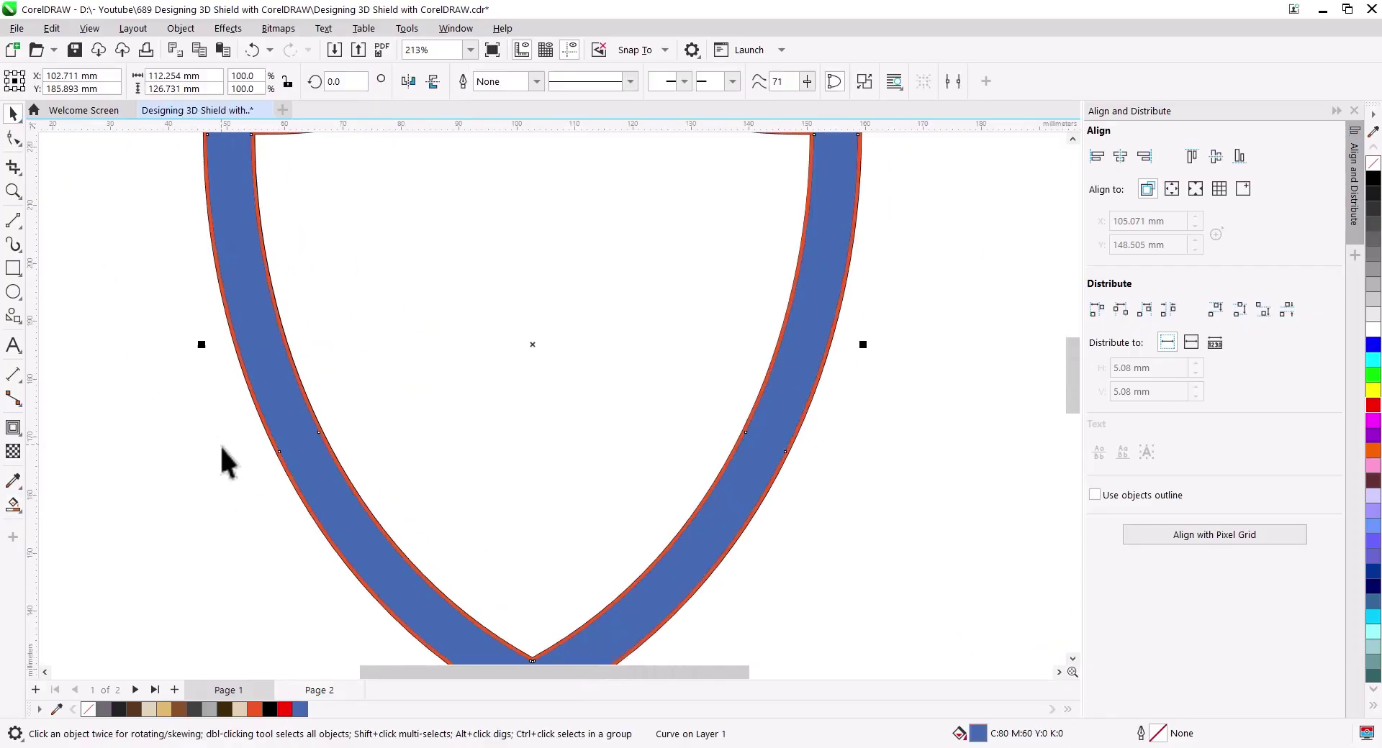
left_click_drag(219, 445, 346, 403)
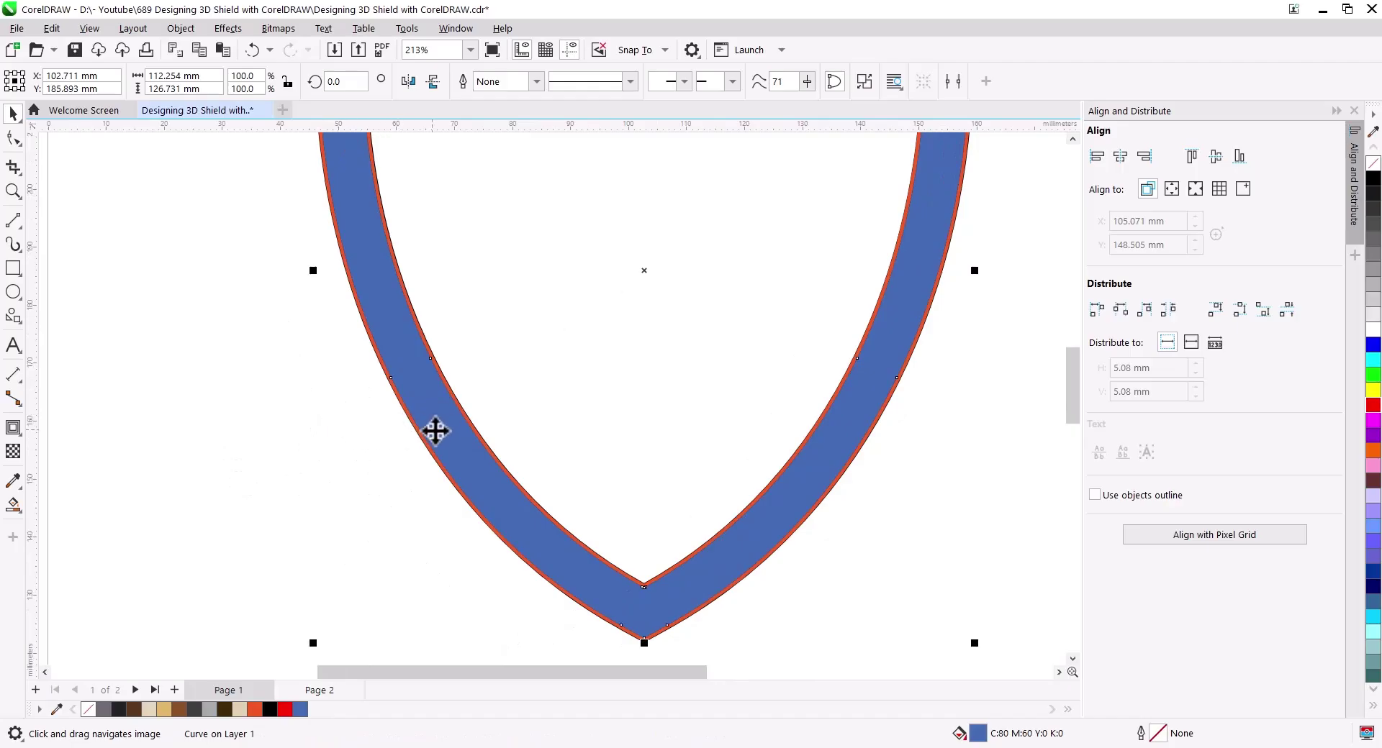
scroll(437, 431, "up", 2)
left_click(433, 455, "shift")
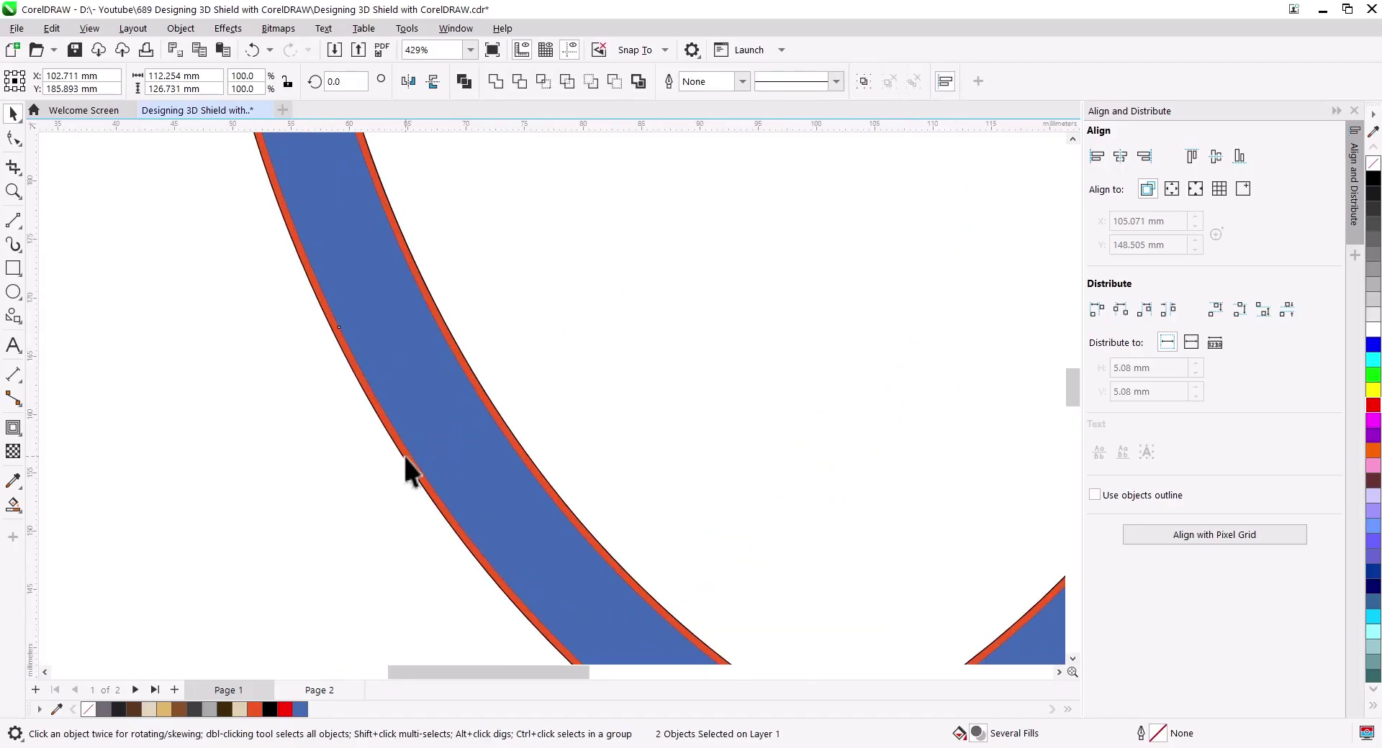
right_click(405, 460)
left_click(445, 411)
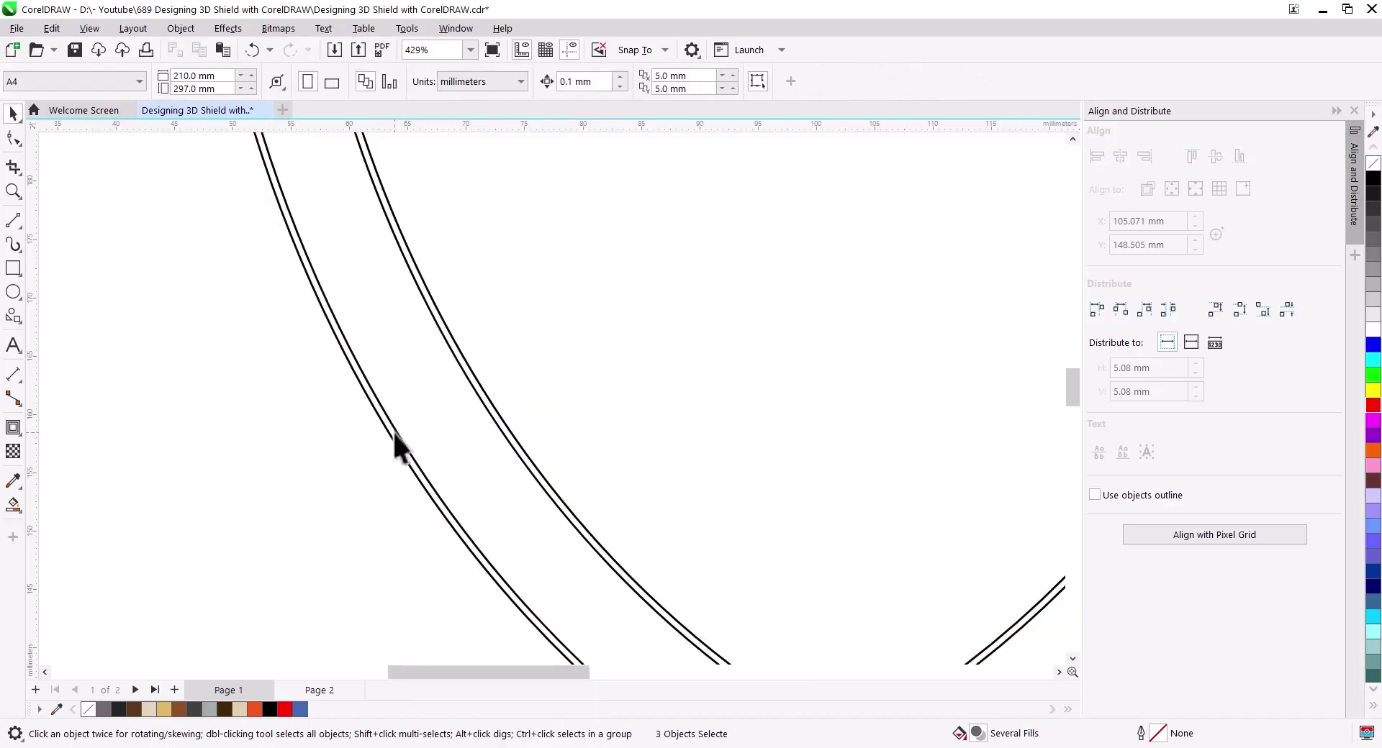
Delete the stray left curve and extra parallel curve, paste the band back, and zoom out.
key("Delete")
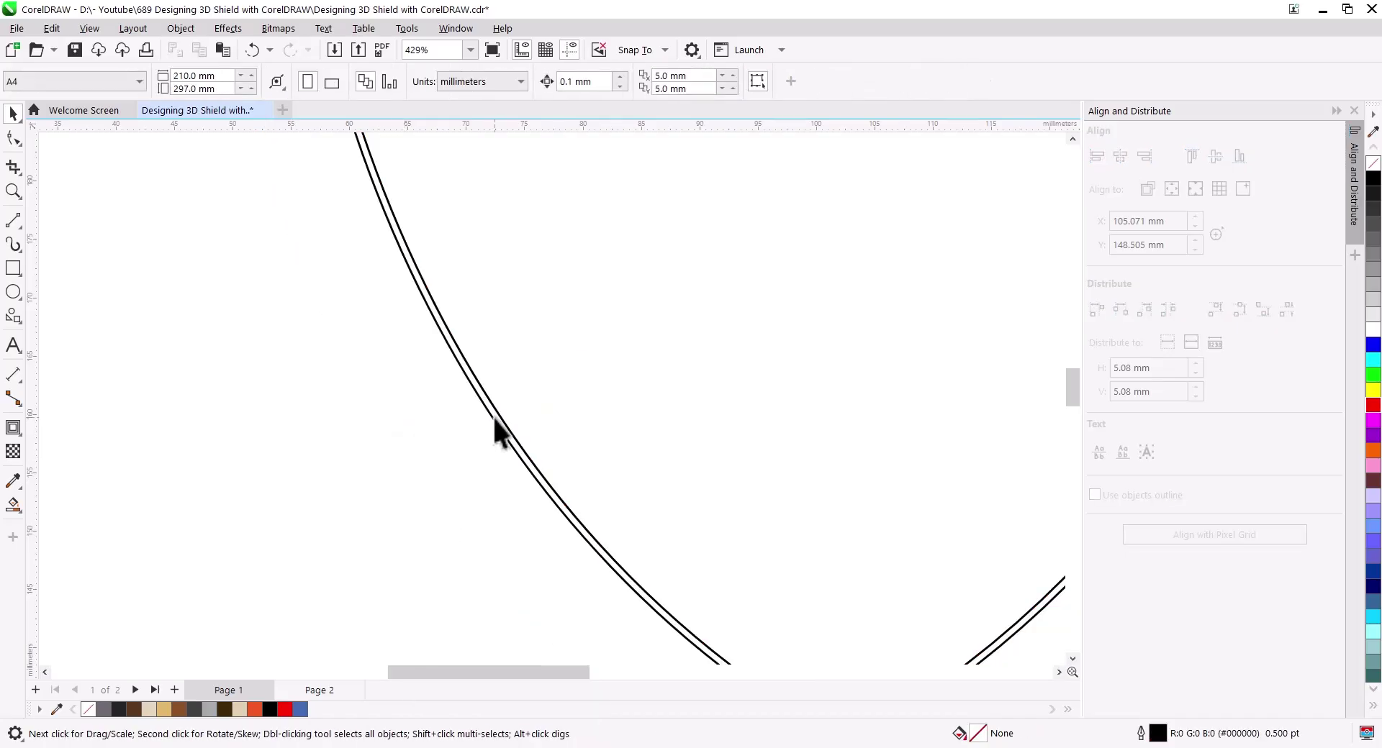
left_click(493, 424)
key("Delete")
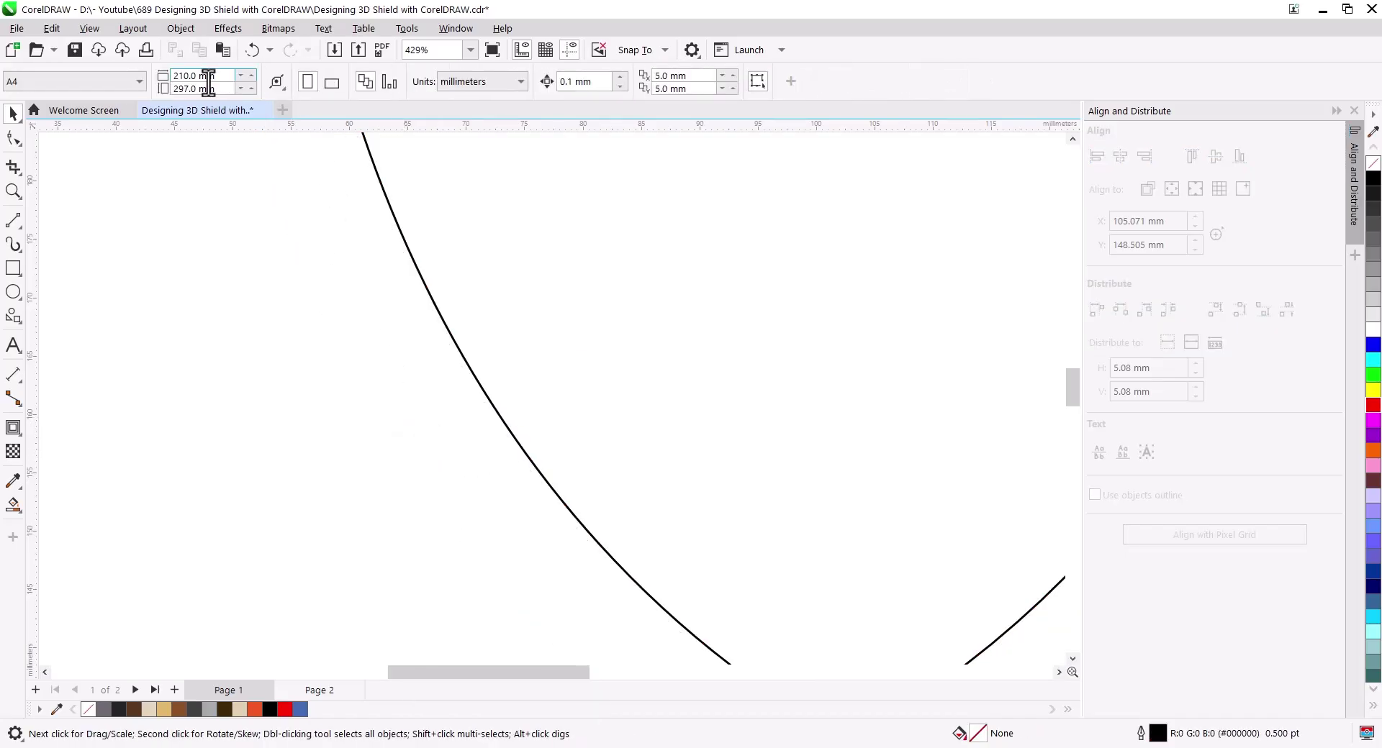
left_click(223, 51)
scroll(391, 507, "down", 2)
scroll(465, 447, "down", 1)
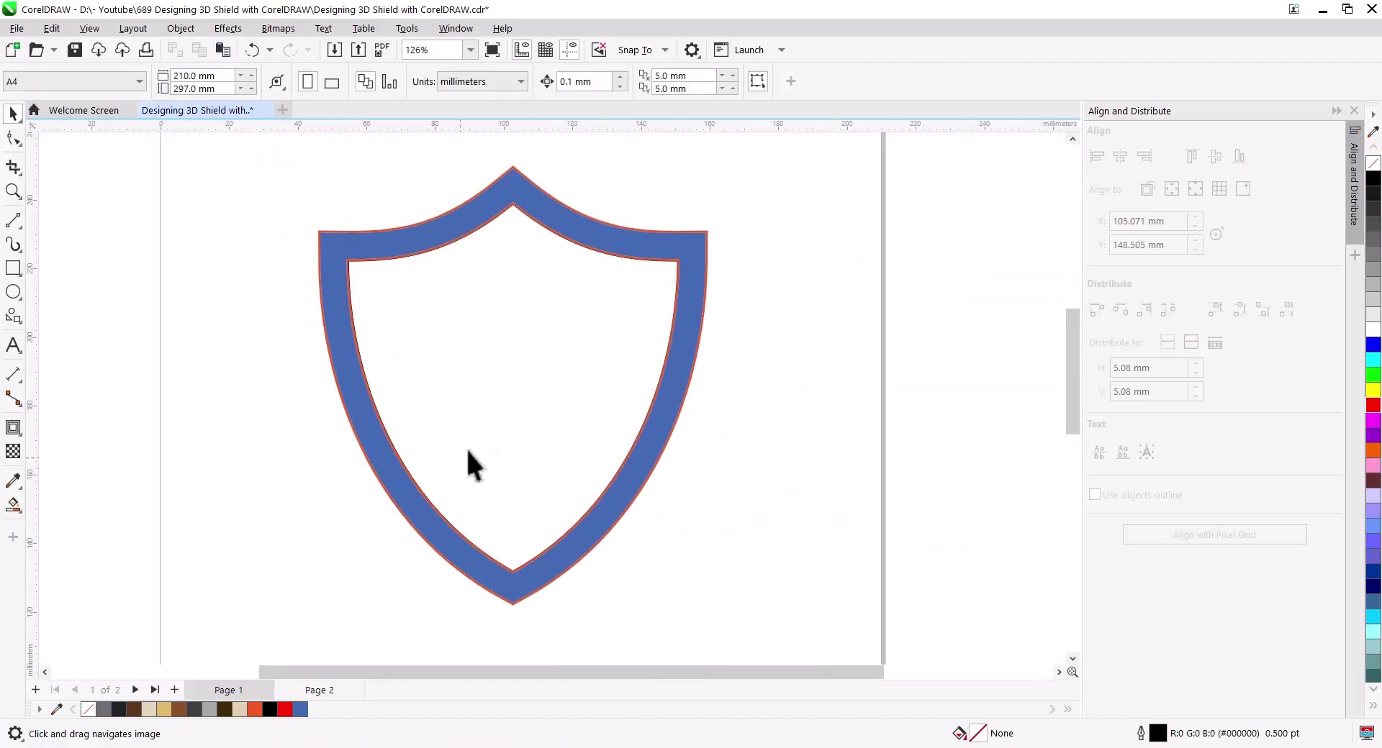
Fill the inner shield grey and give it a 10.1 mm inside contour.
left_click(108, 710)
left_click(322, 584)
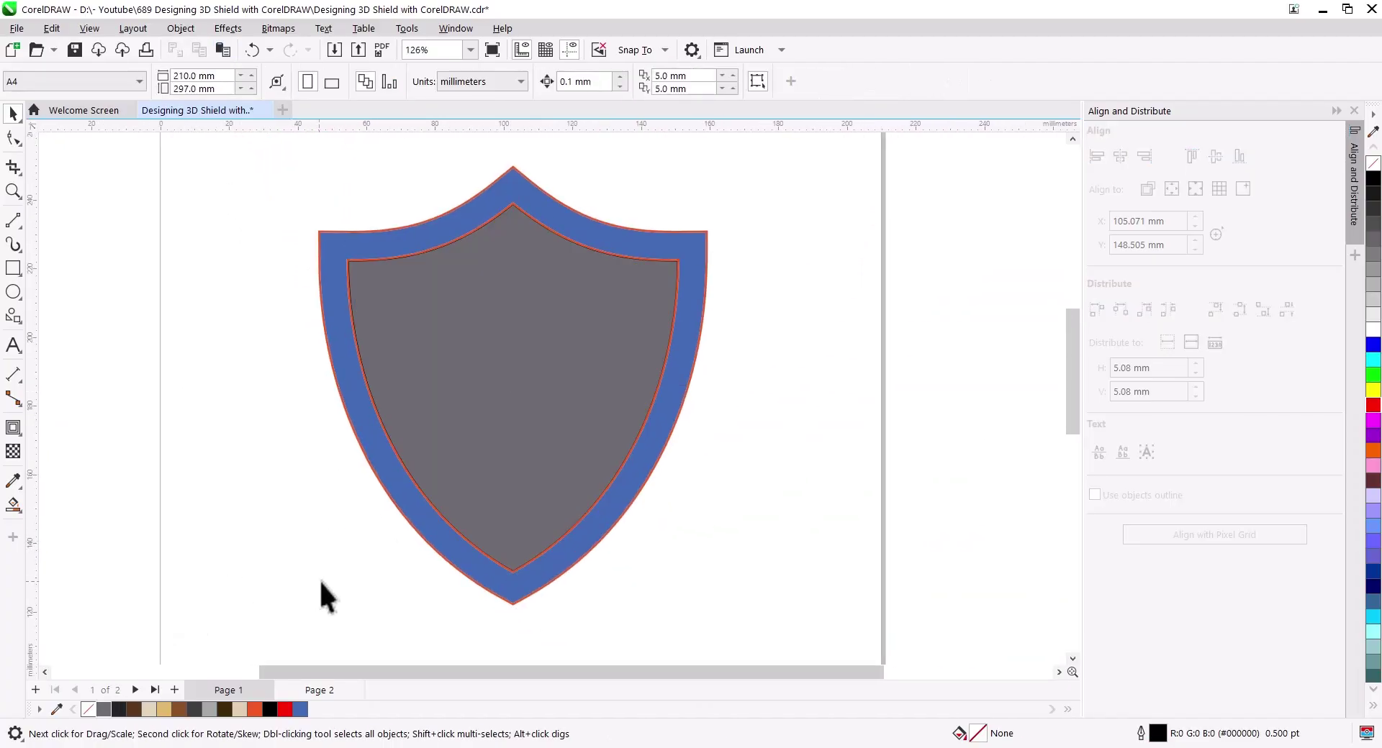
left_click(583, 344)
left_click(13, 427)
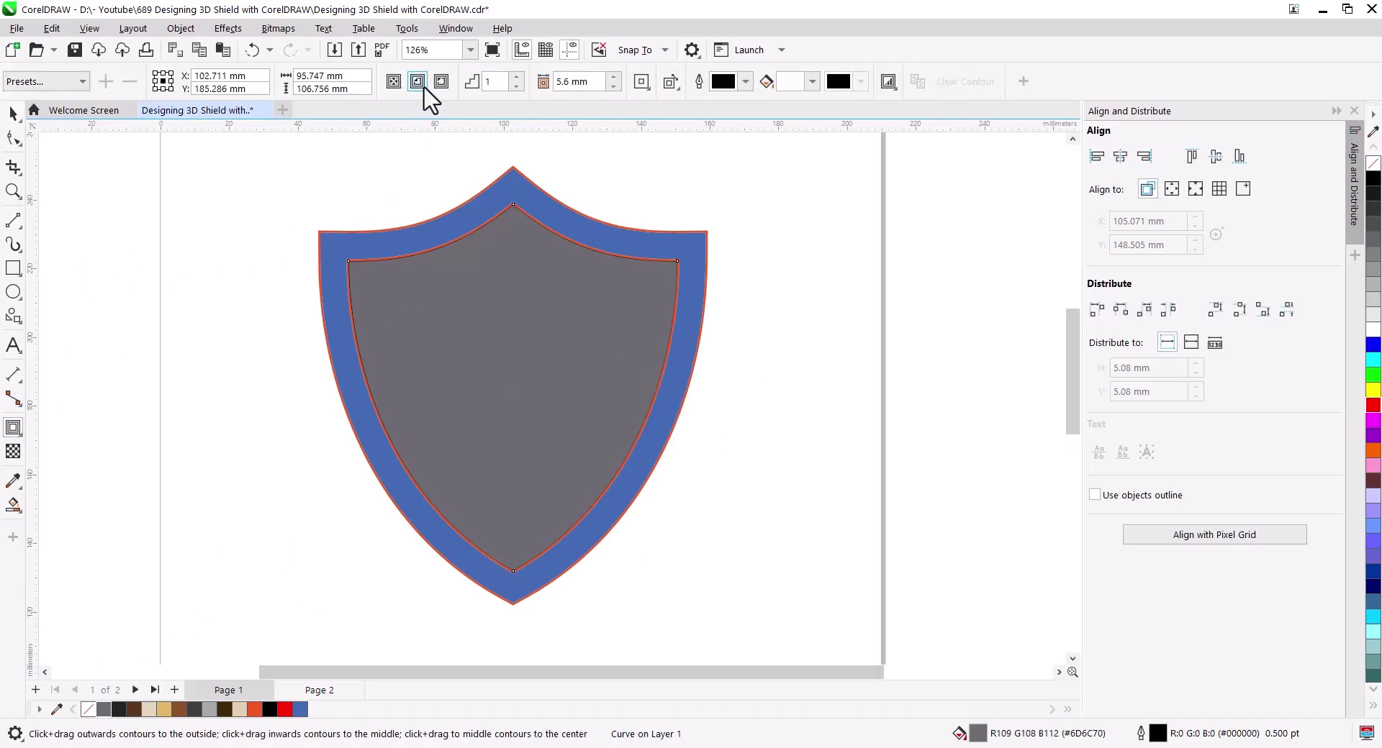
left_click(418, 82)
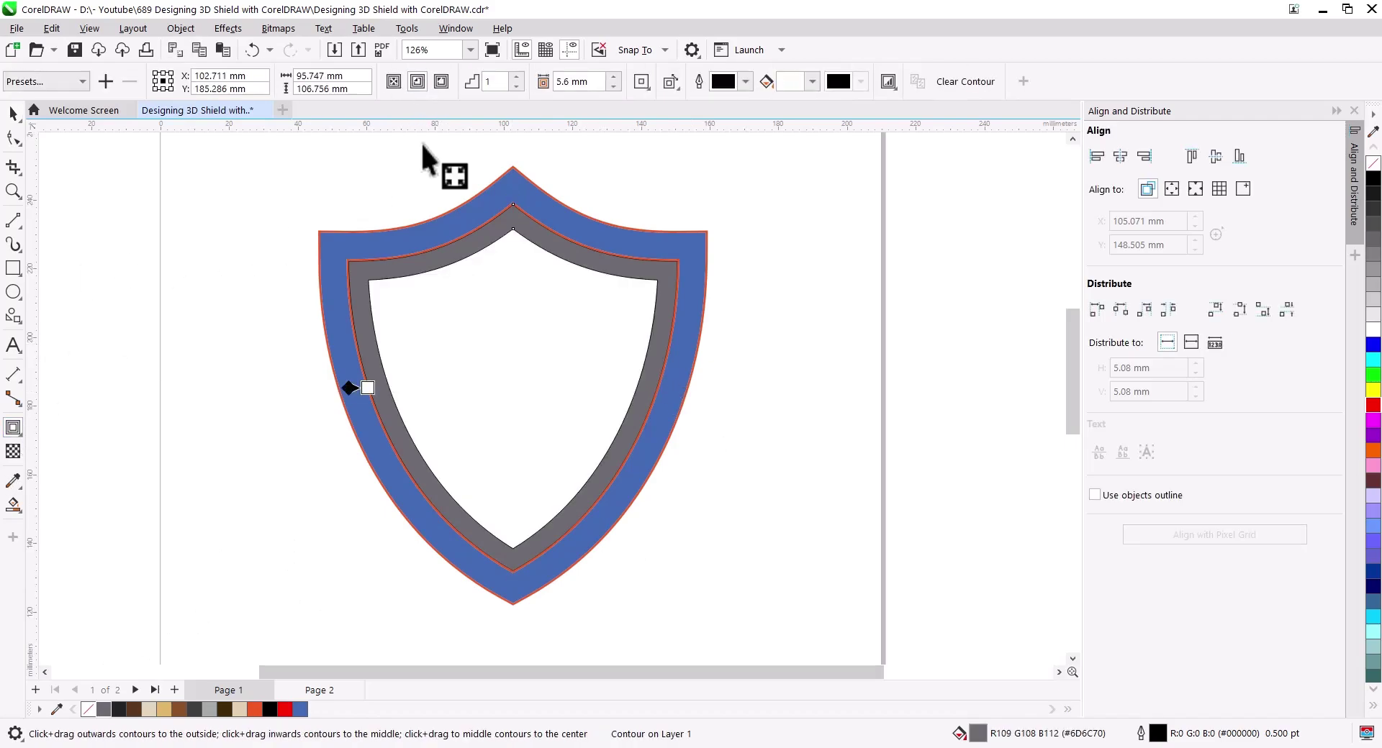
left_click(611, 87)
left_click(613, 77)
left_click(613, 77)
left_click(613, 77)
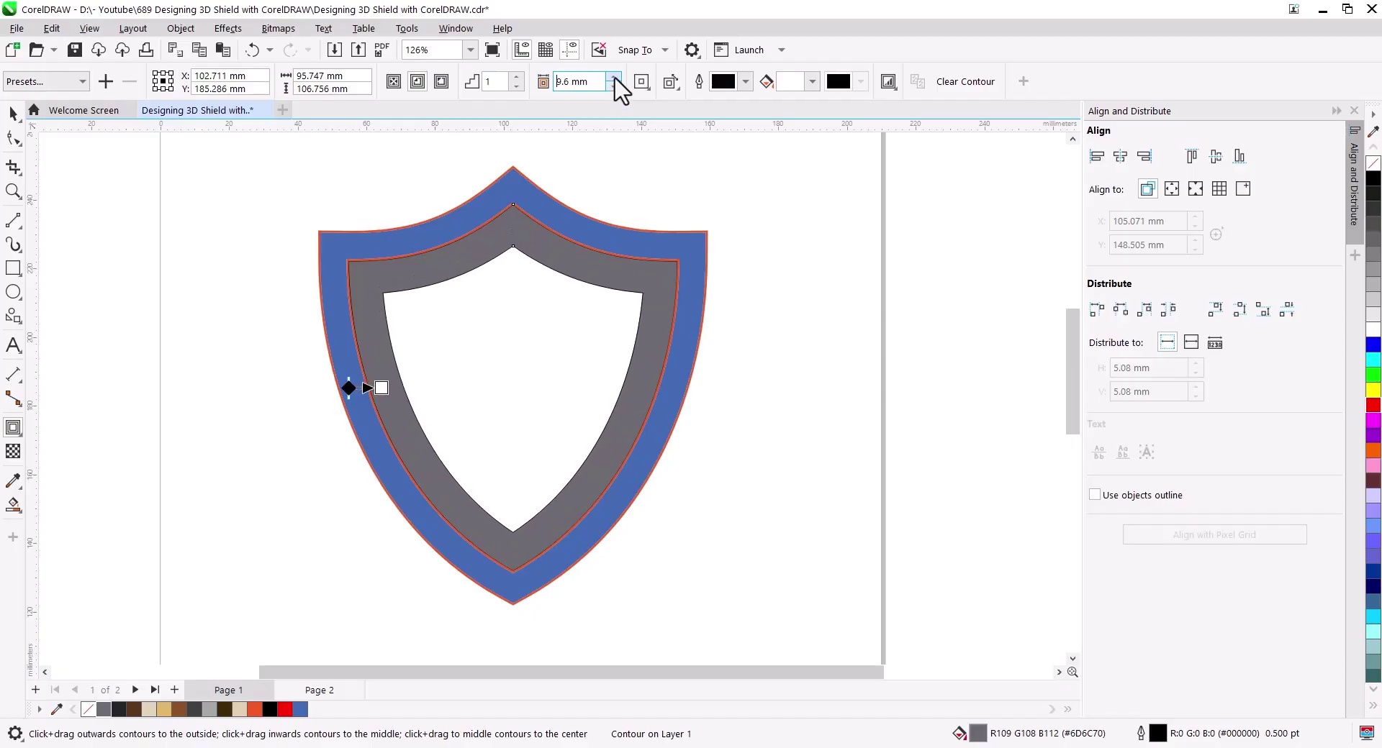
left_click(614, 77)
Break the contour apart, keeping the centre grey and filling the outer contour band near-black.
left_click(13, 114)
right_click(446, 346)
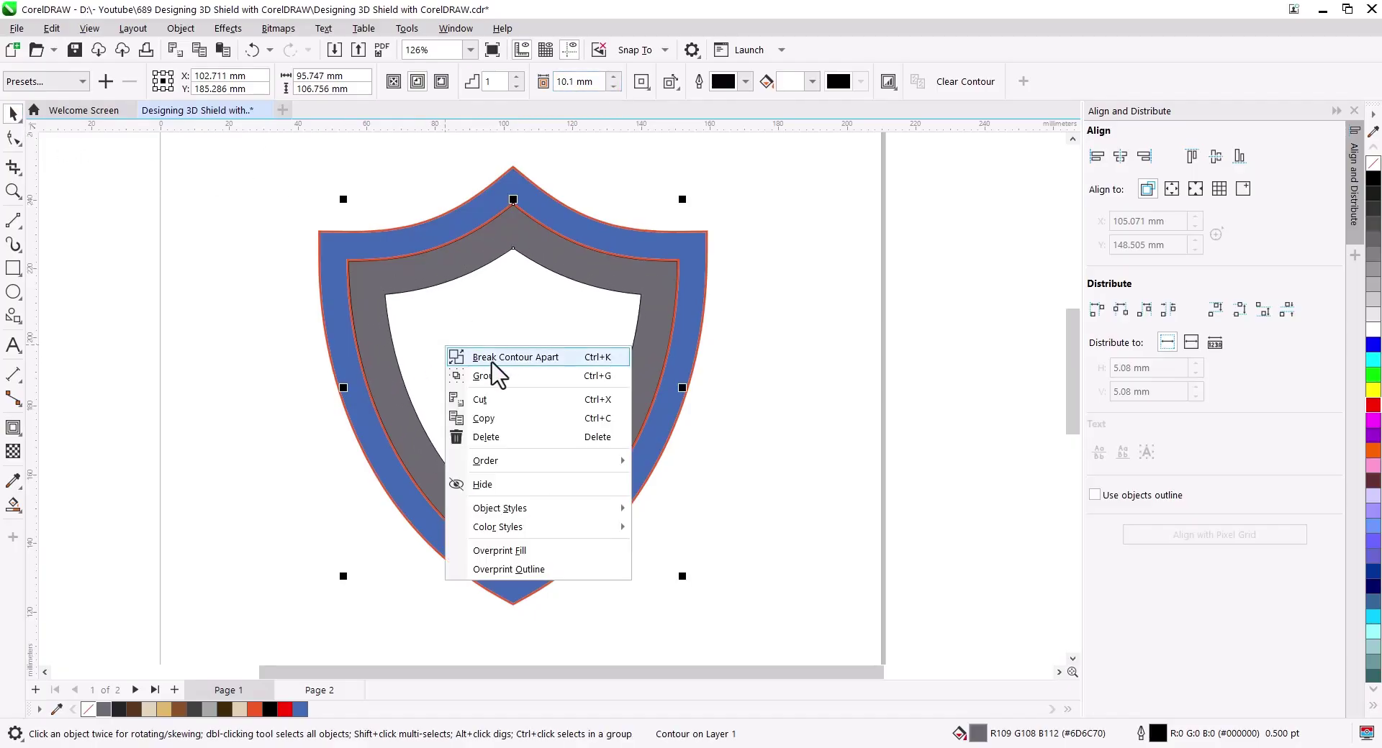
left_click(490, 358)
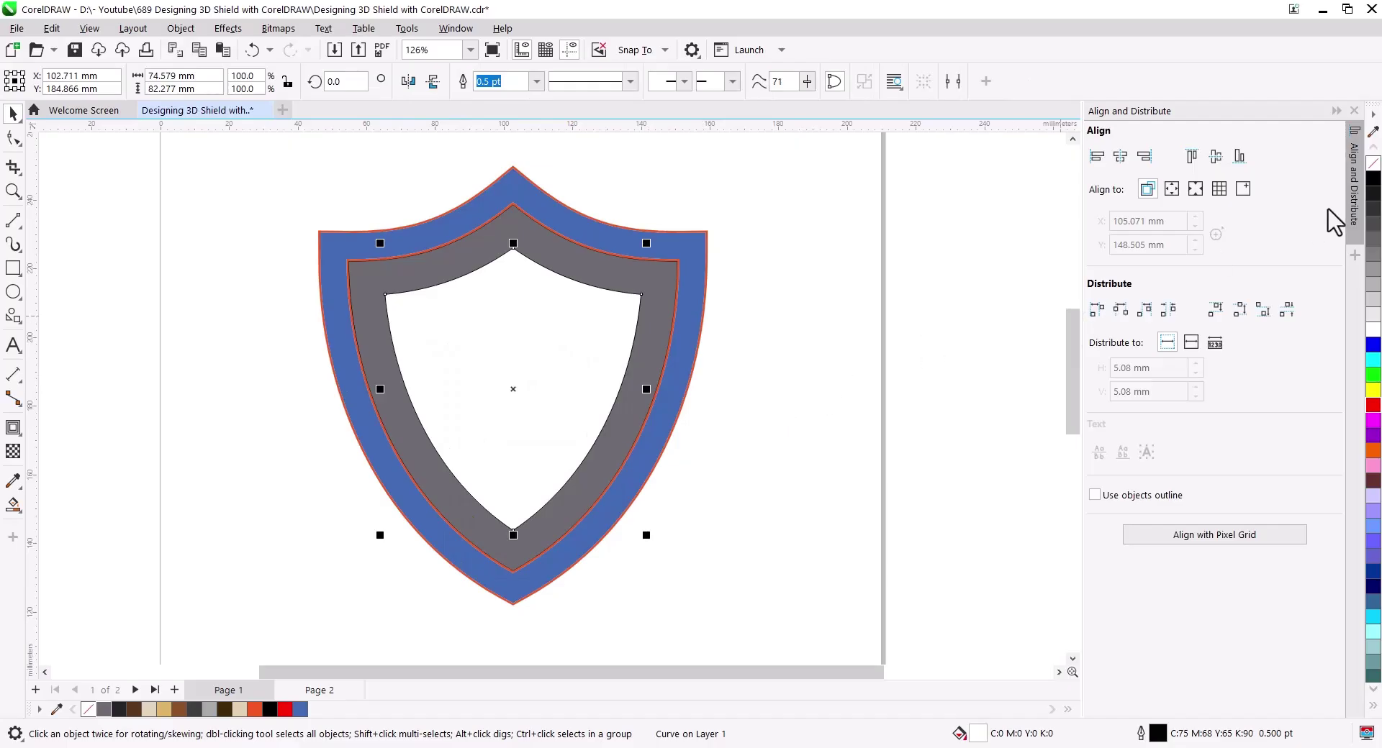
left_click(103, 709)
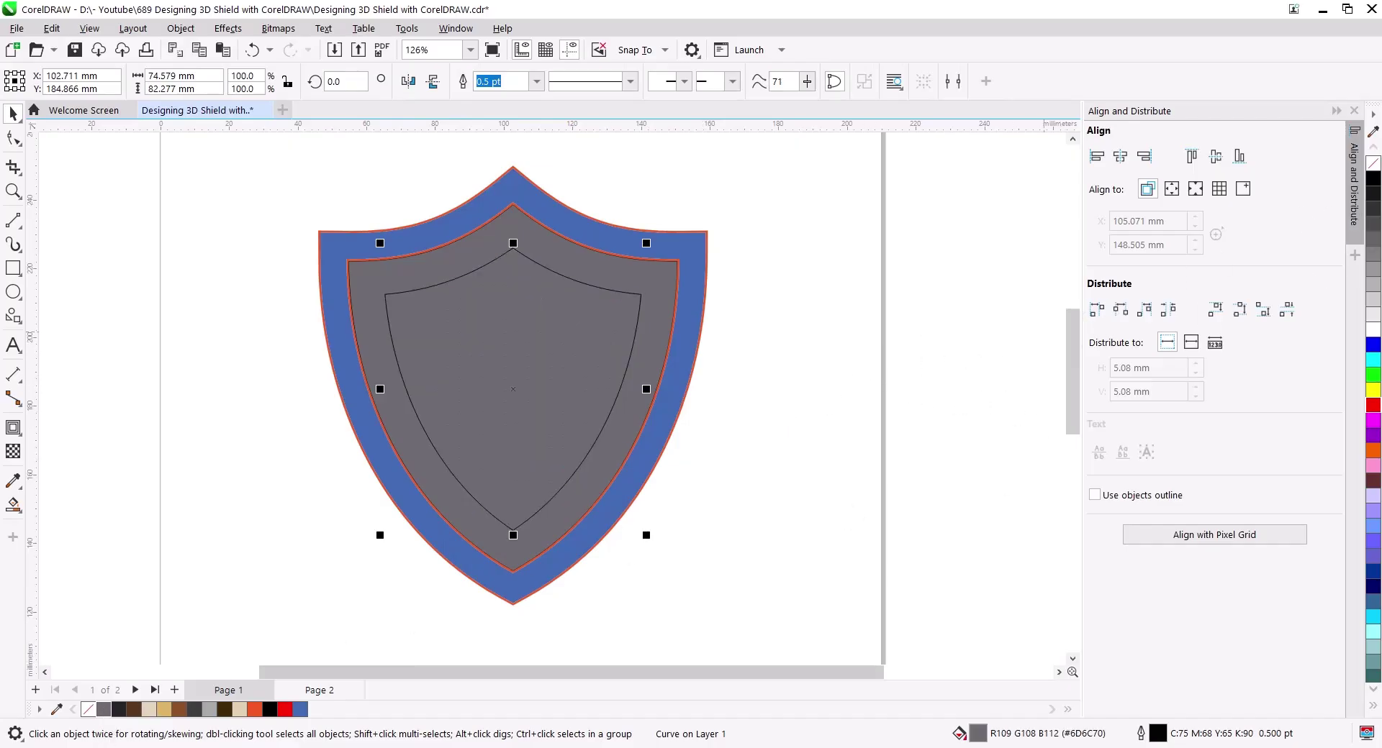
left_click(585, 381)
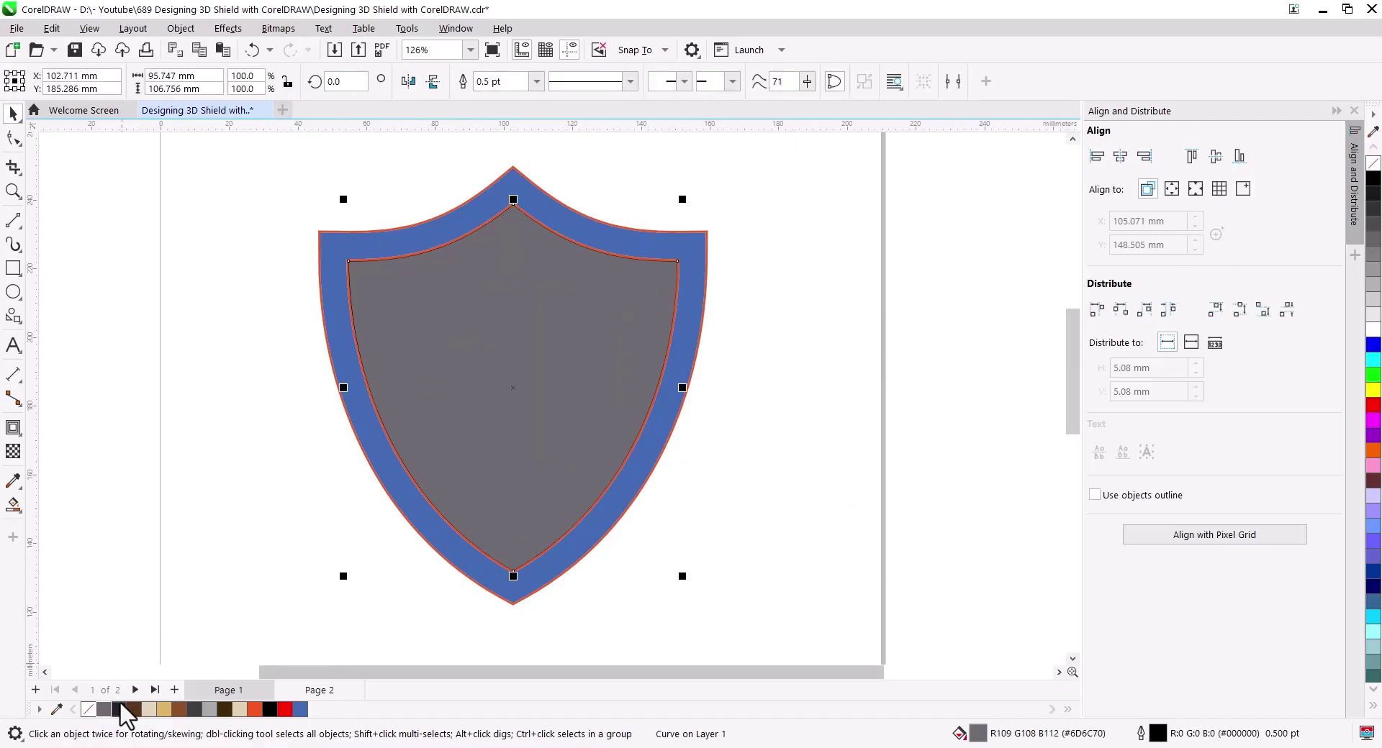
left_click(119, 710)
left_click(528, 381)
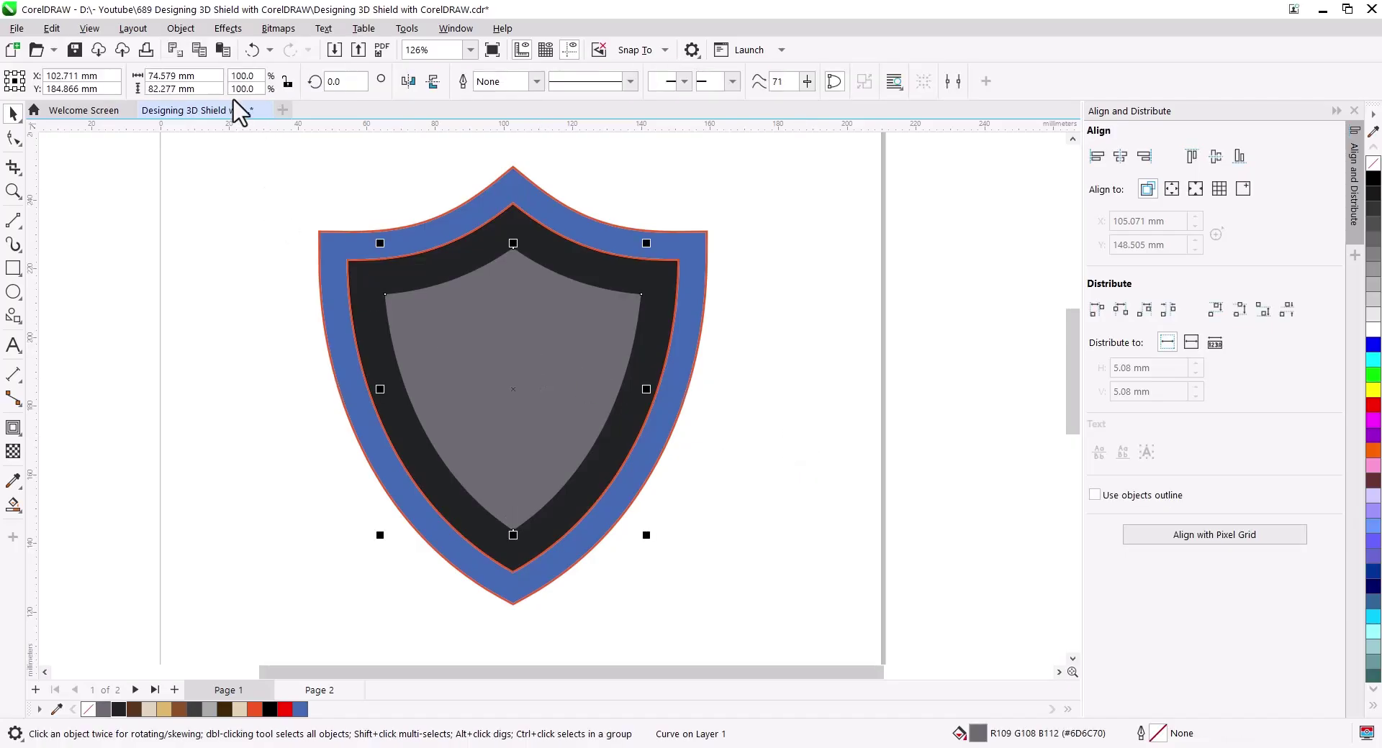
left_click(228, 29)
mouse_move(241, 128)
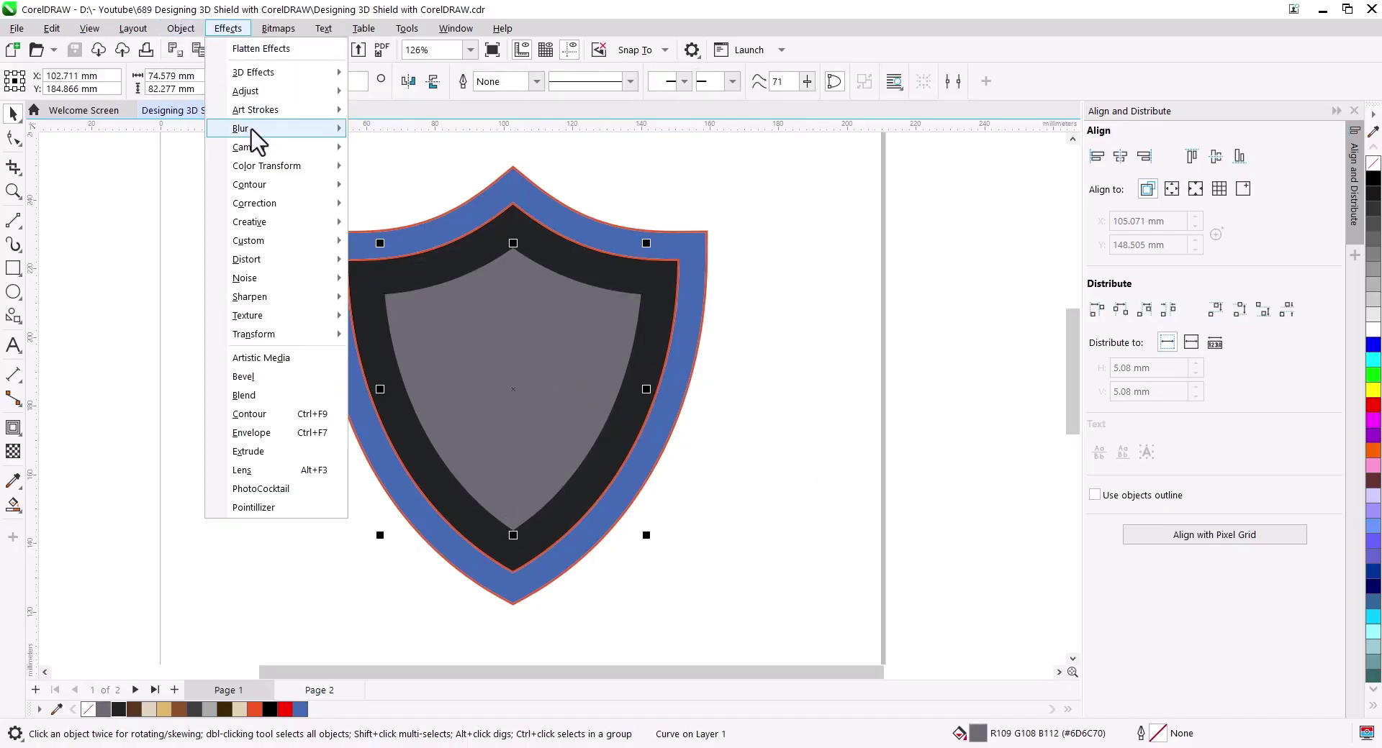
Apply a 151-pixel Gaussian Blur to the grey centre shape.
left_click(403, 191)
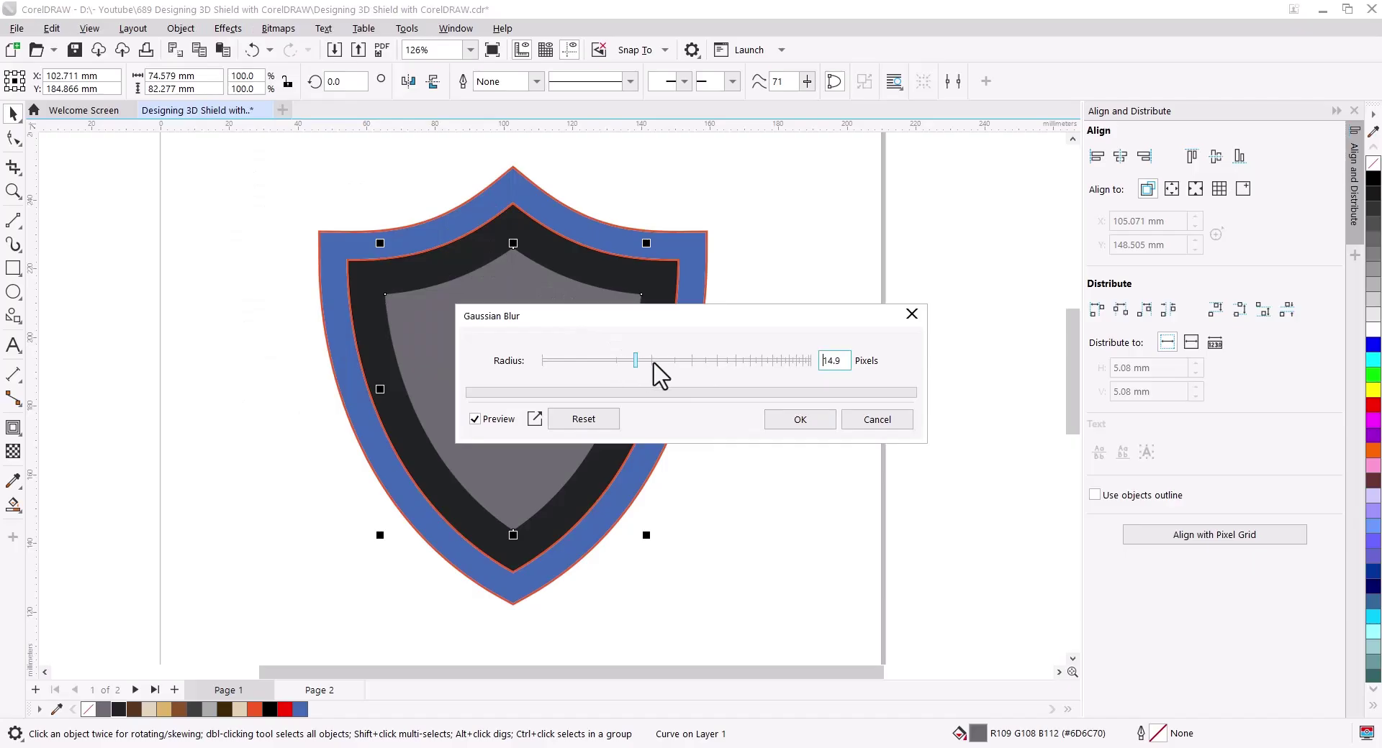
left_click_drag(654, 361, 747, 361)
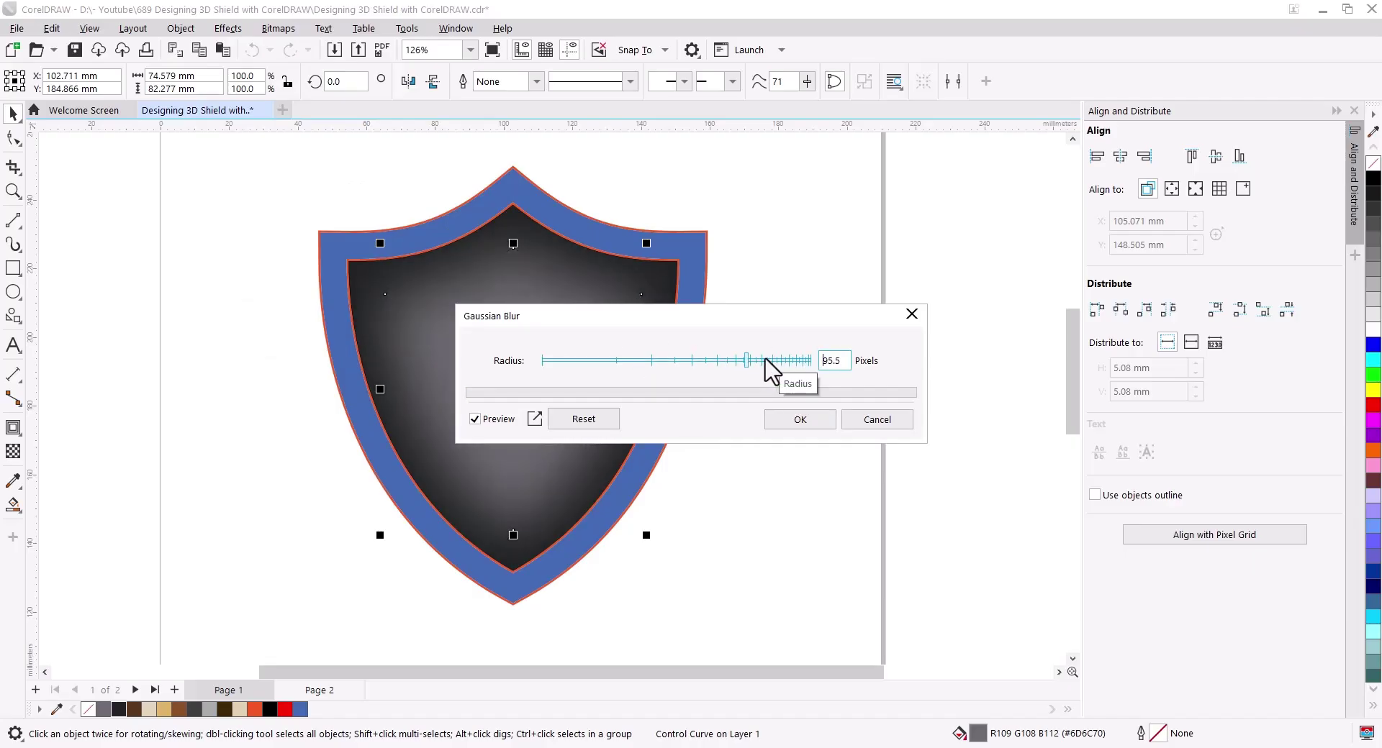
left_click(765, 360)
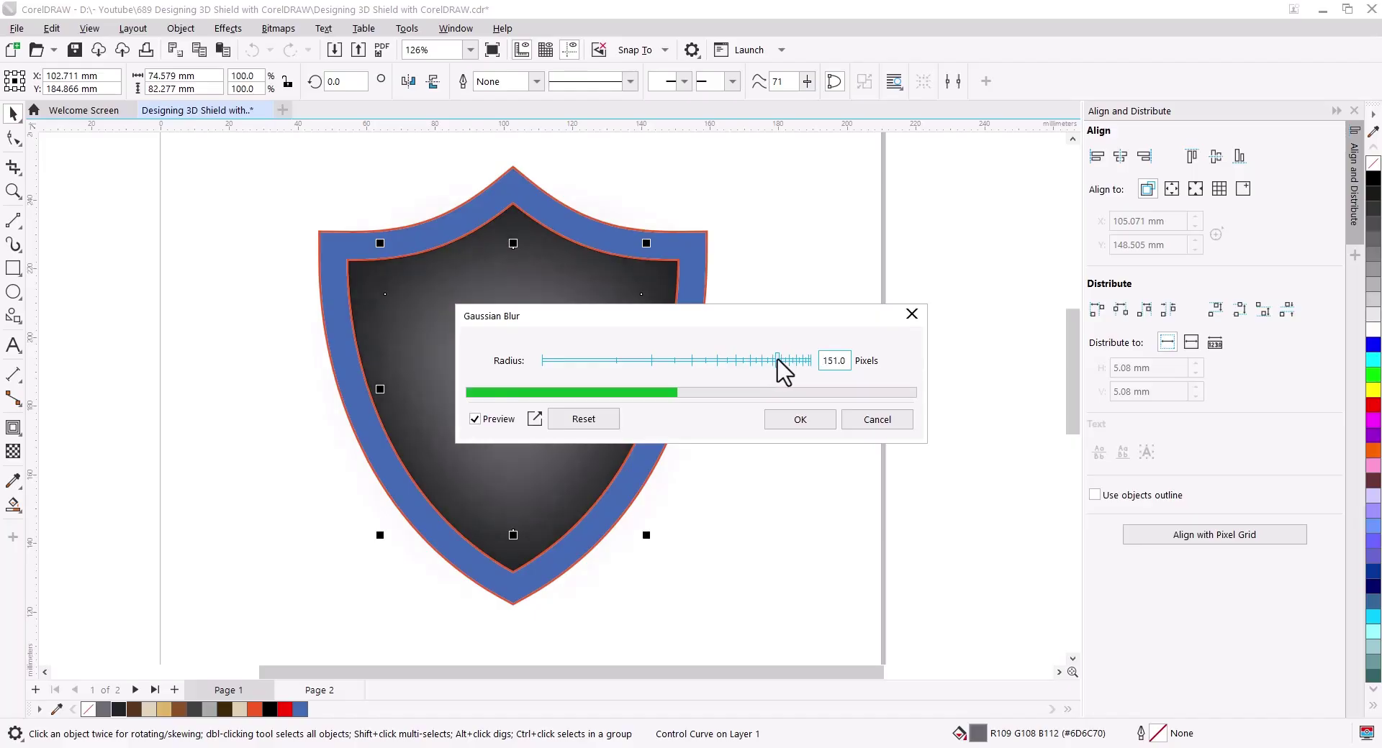
left_click(785, 421)
PowerClip the blurred shape inside the inner shield curve and check the result.
right_click(510, 372)
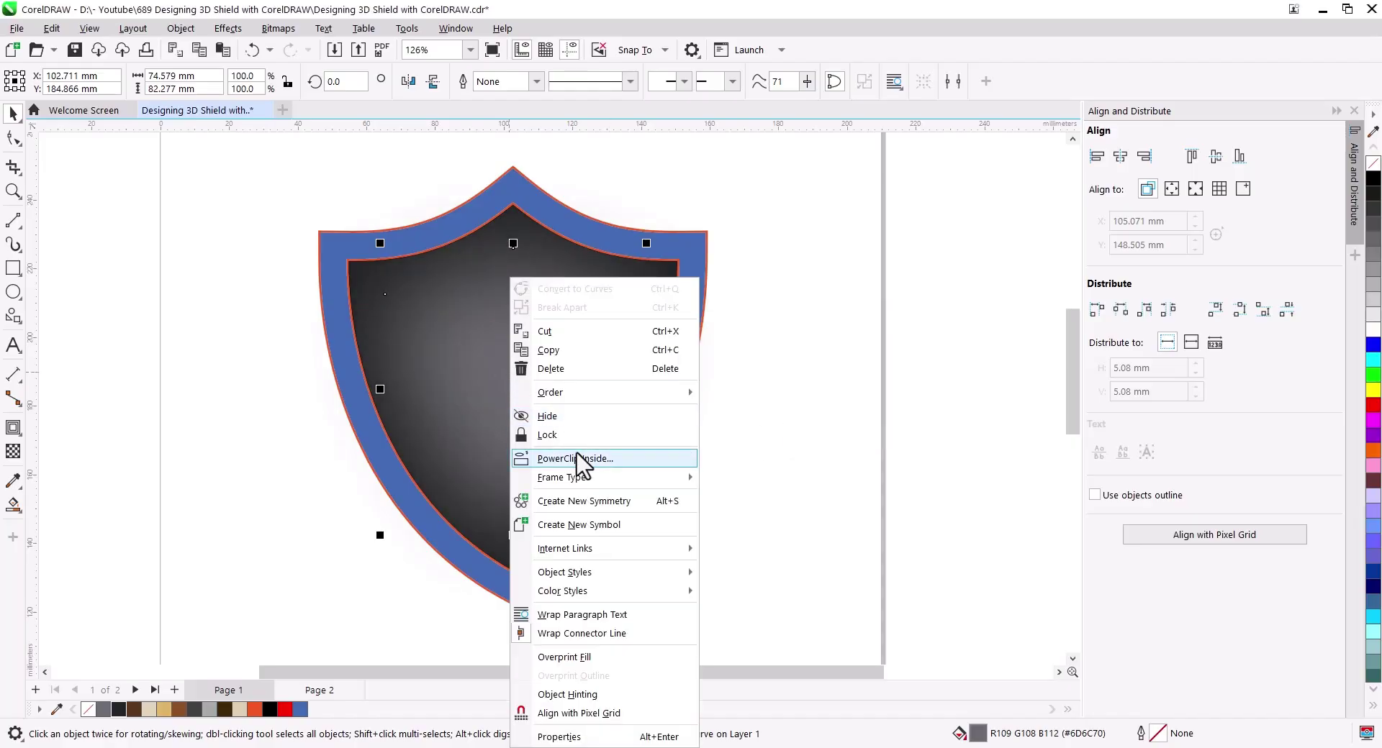
left_click(611, 458)
left_click(349, 289)
left_click(880, 420)
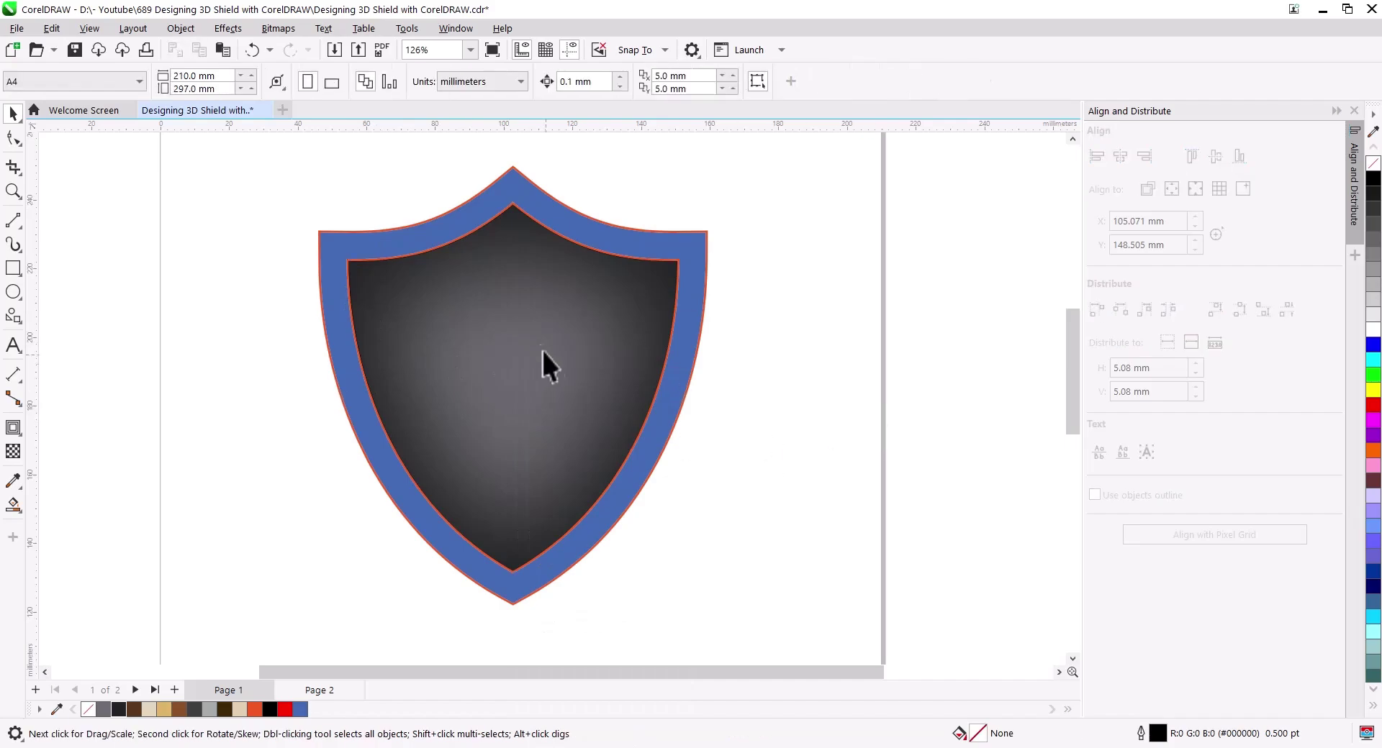
left_click(543, 364)
left_click(814, 477)
On Page 2, combine the orange checkmark curve and upper block into one shape.
left_click(321, 693)
left_click(410, 451)
left_click(608, 403)
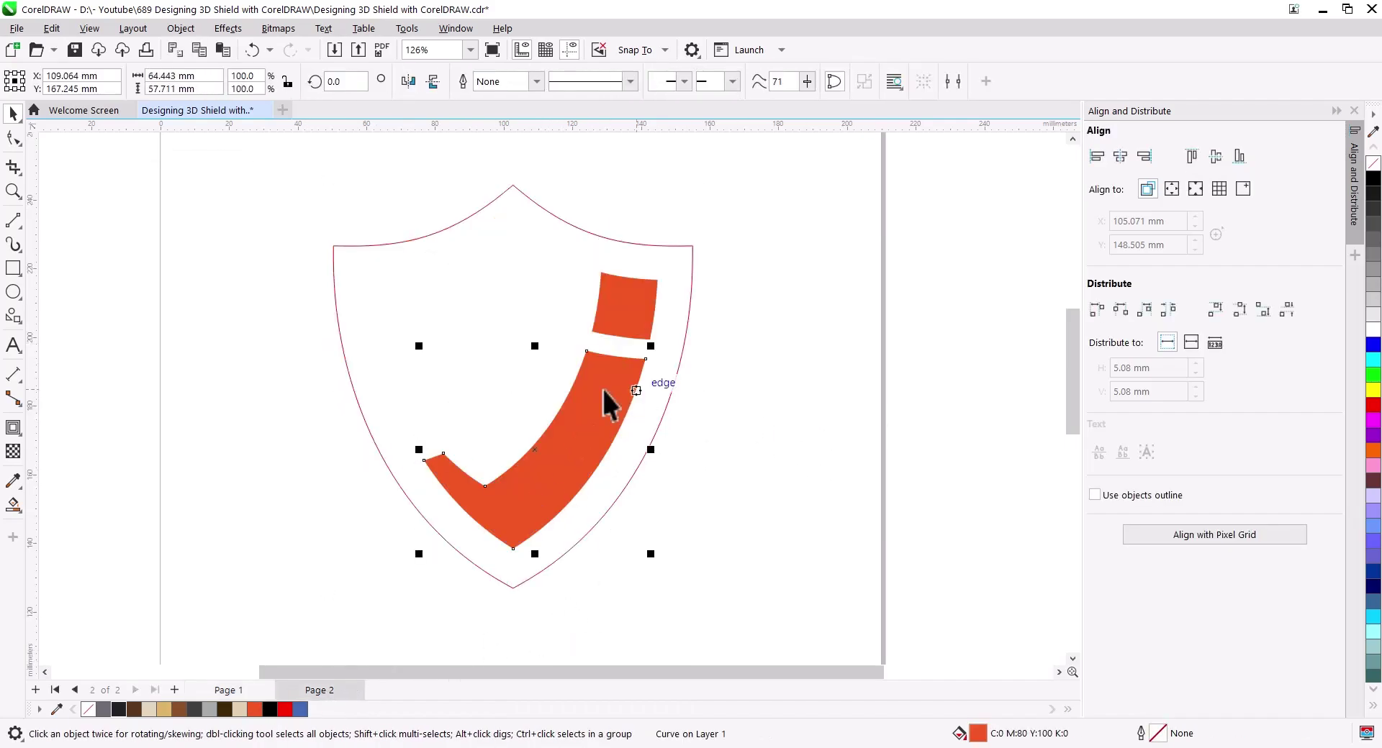
left_click(621, 334, "shift")
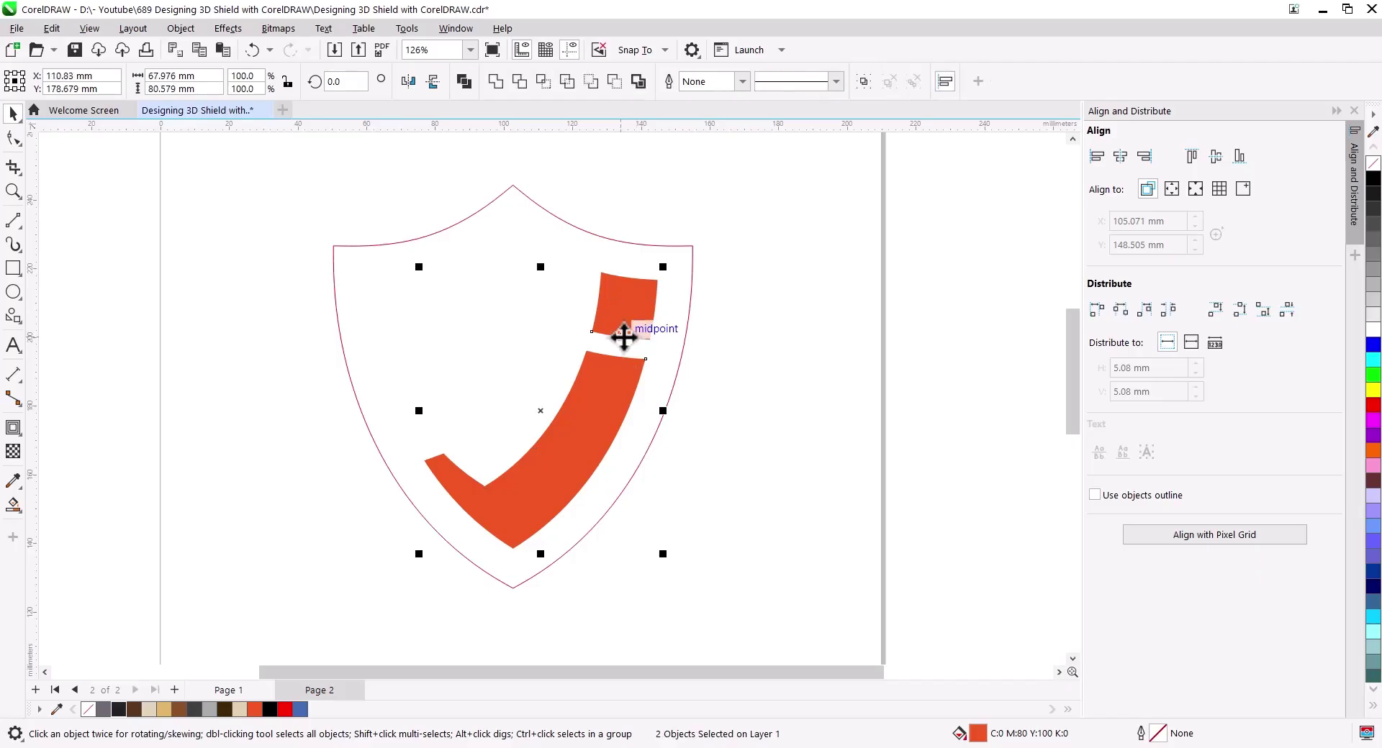
left_click(472, 81)
Cut the combined checkmark off Page 2.
right_click(616, 362)
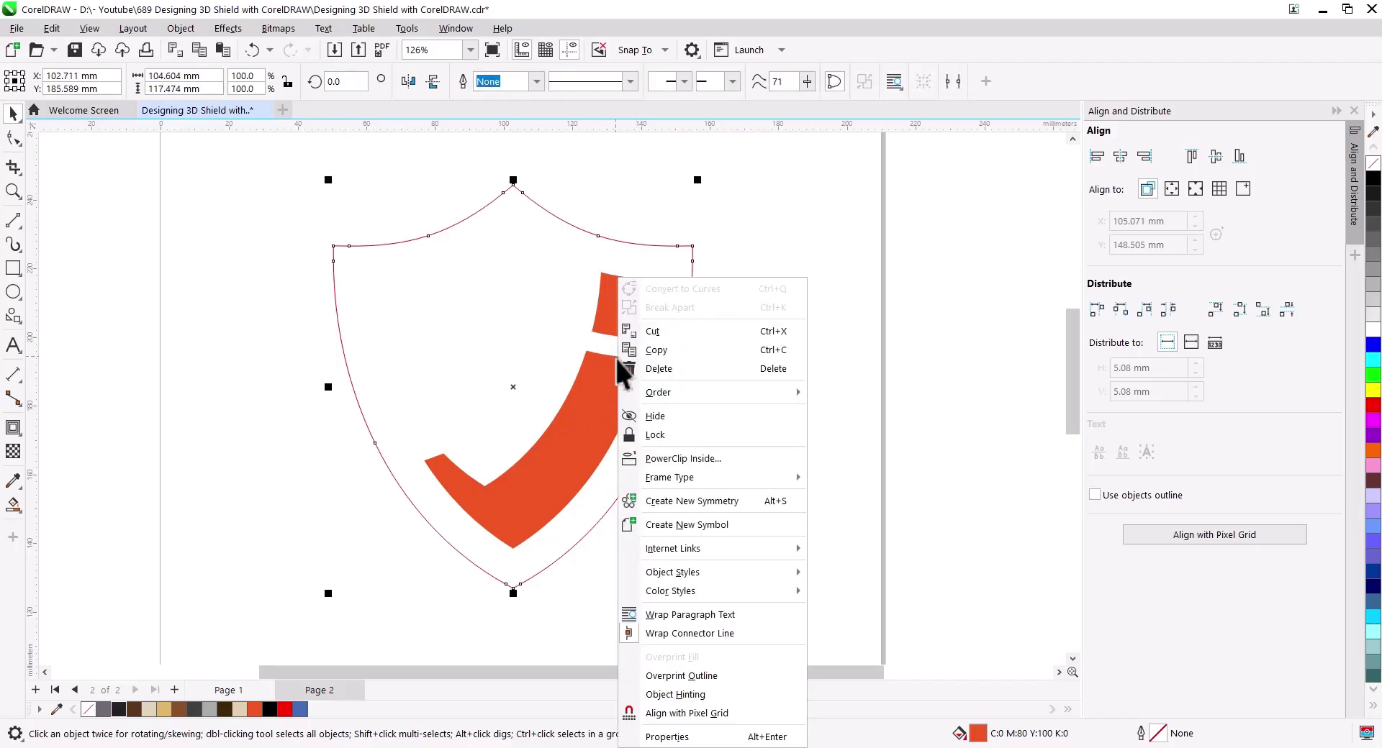
left_click(852, 265)
left_click(645, 369)
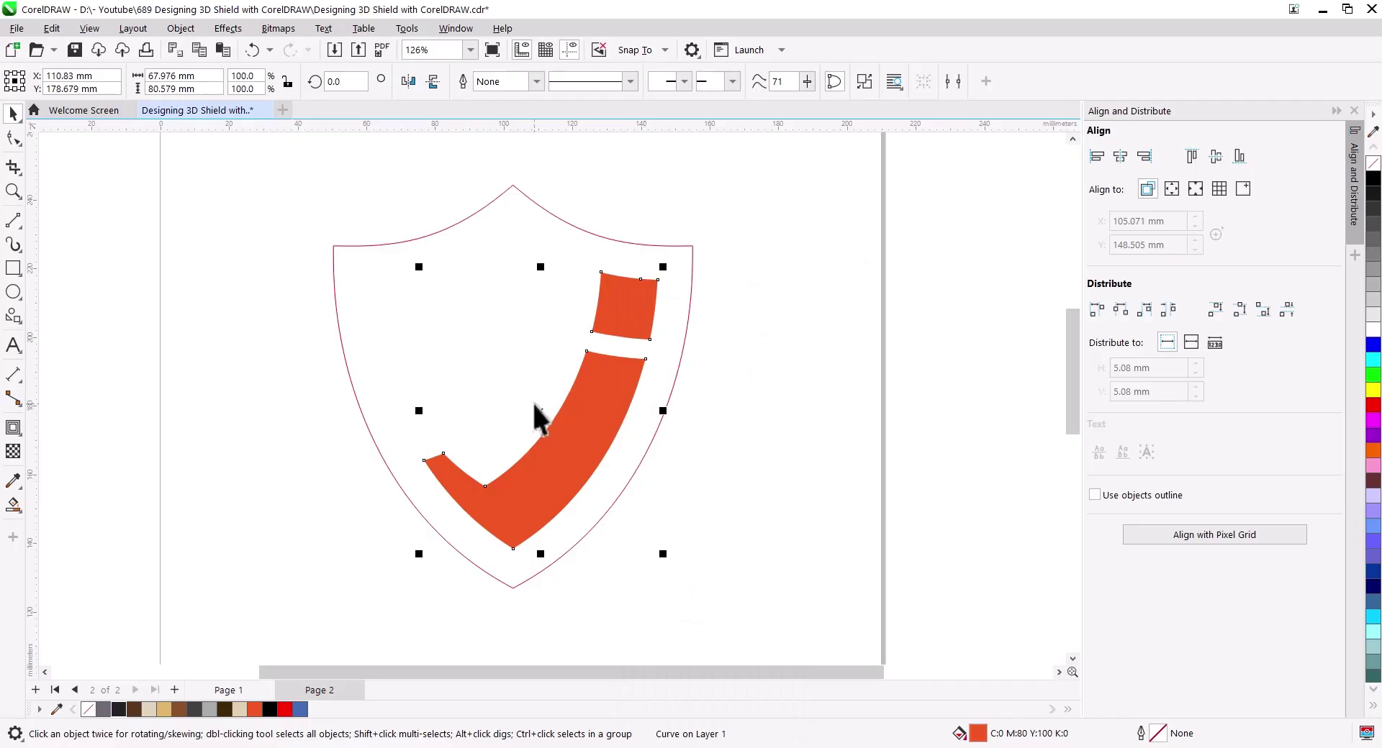
right_click(535, 407)
left_click(589, 429)
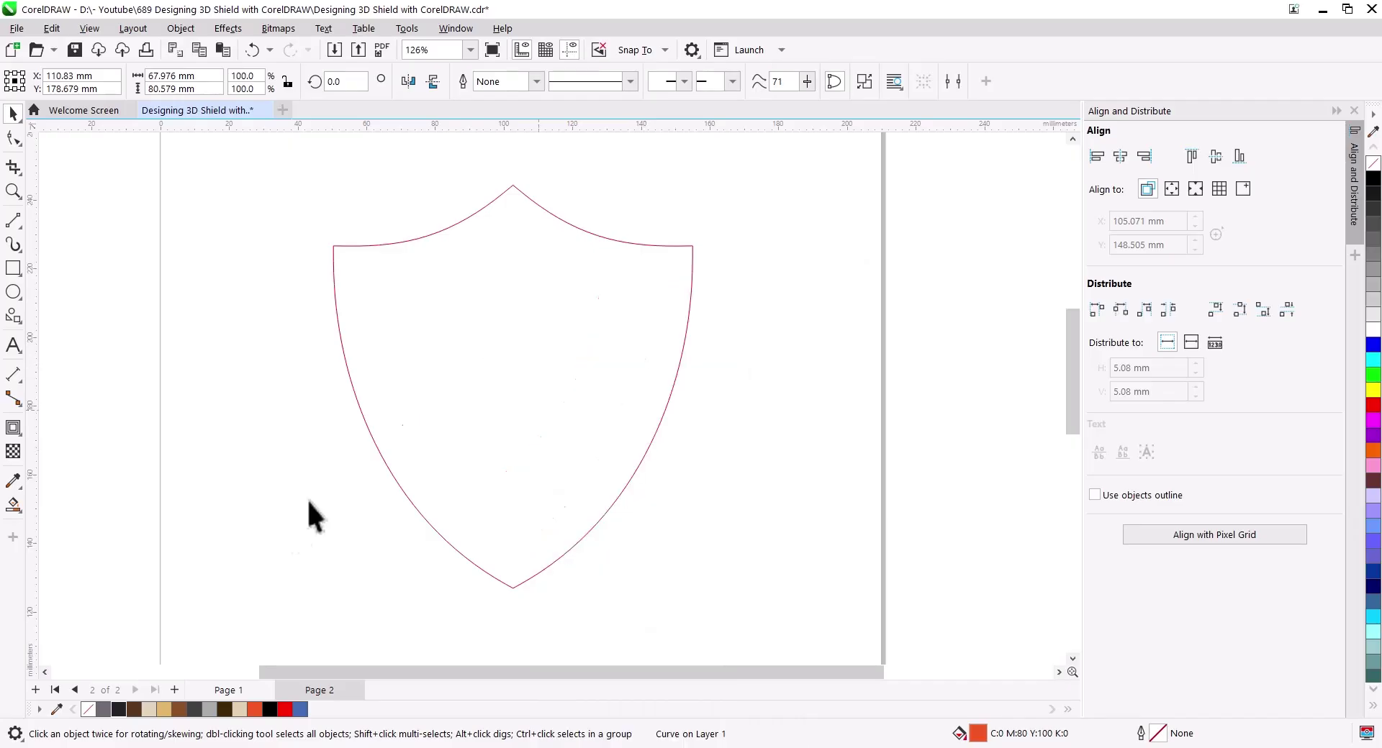
Paste the checkmark onto the Page 1 shield, fill it white, and set 81 transparency.
left_click(228, 691)
left_click(224, 50)
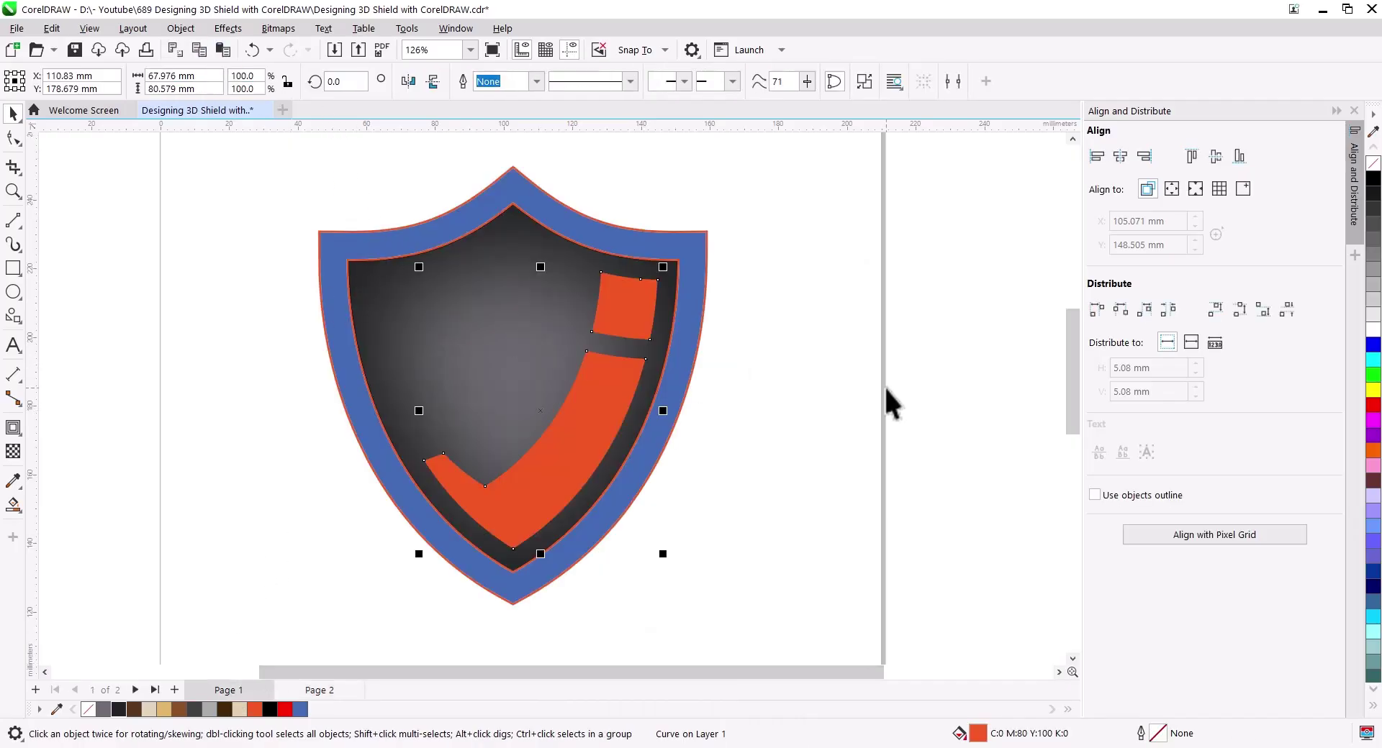
left_click(1371, 333)
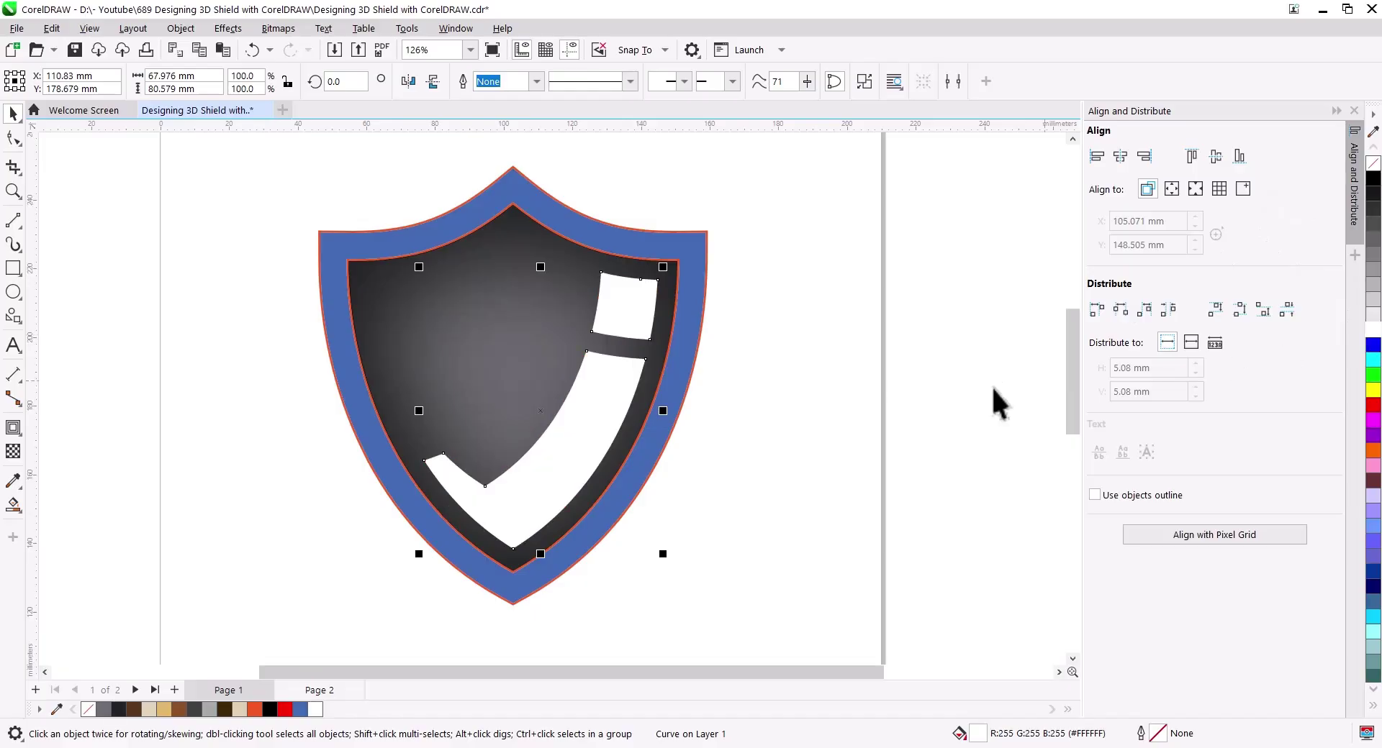
left_click(13, 451)
left_click(525, 564)
left_click_drag(528, 564, 533, 563)
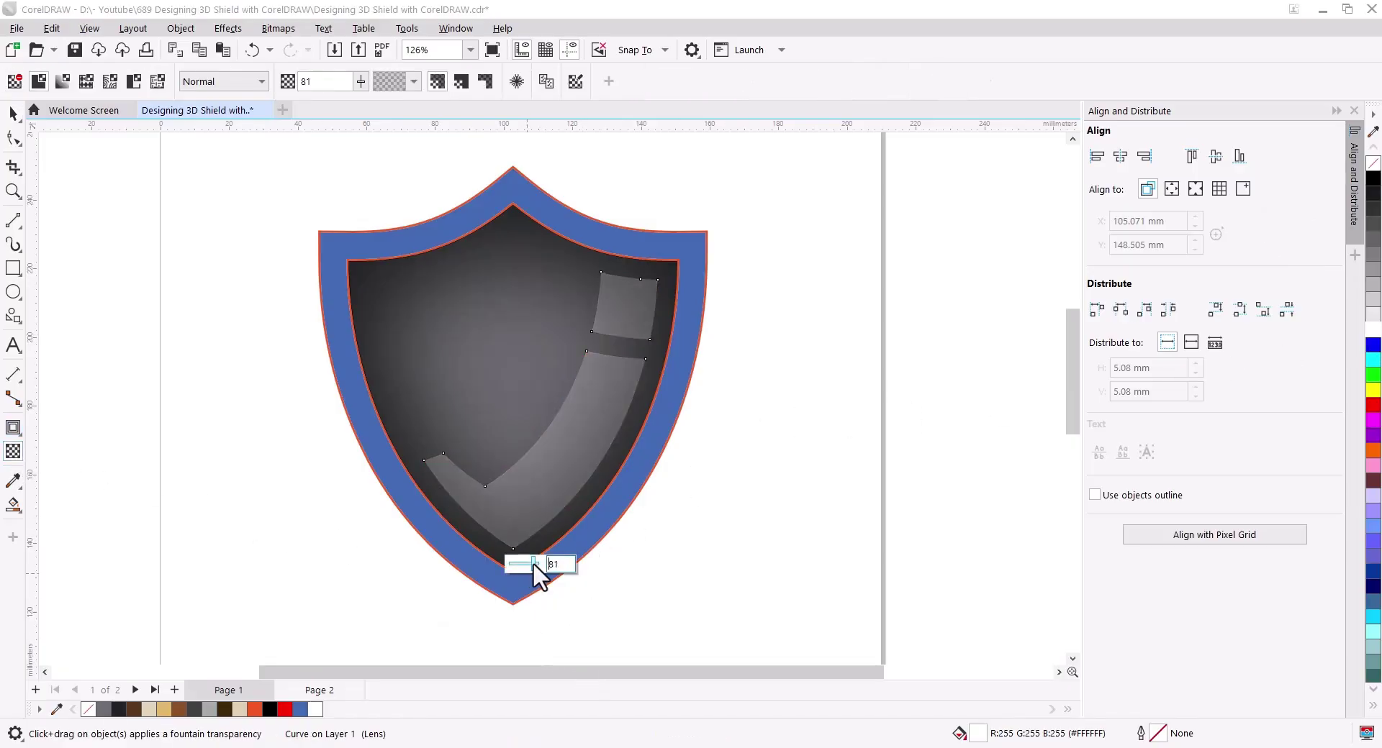
left_click(13, 113)
left_click(117, 321)
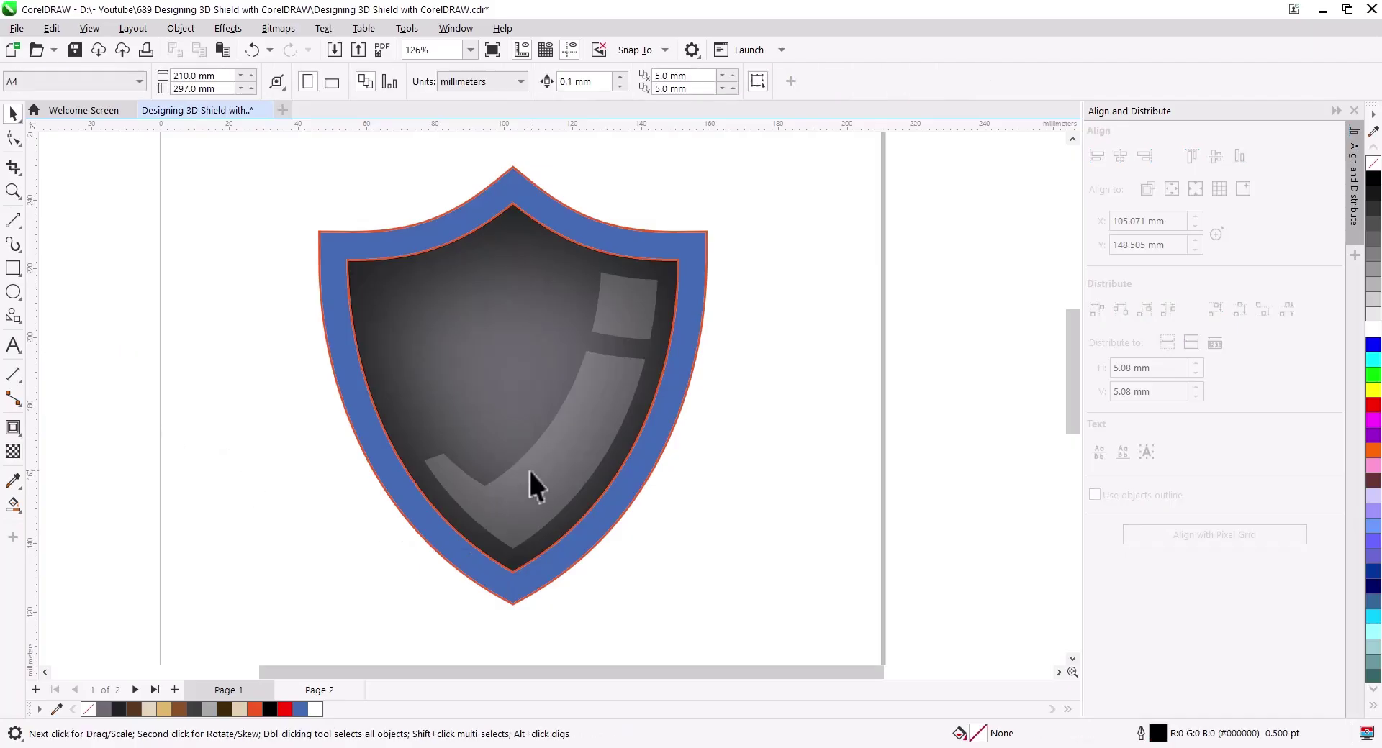
left_click(528, 468)
Select the thin dark edge curve around the shield face.
right_click(528, 468)
left_click(305, 524)
left_click_drag(736, 533, 753, 512)
left_click(716, 316)
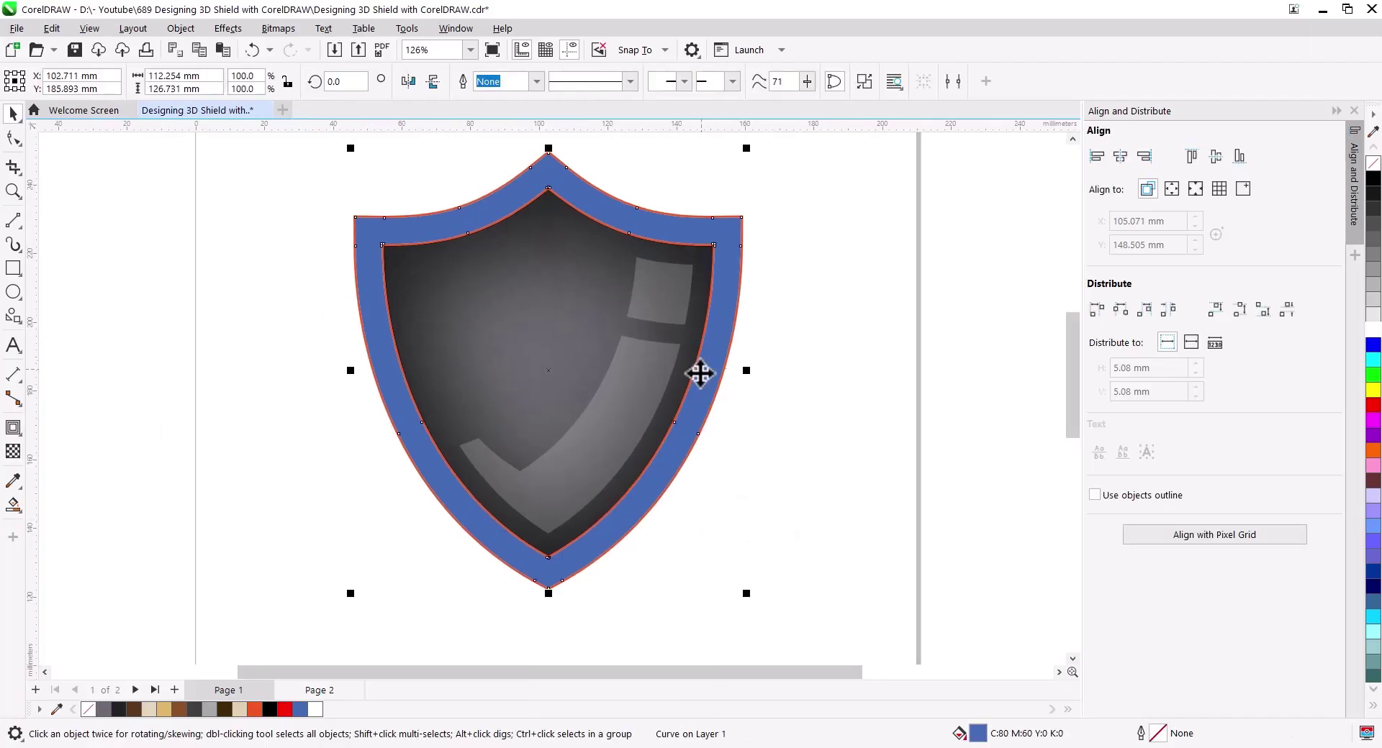
scroll(757, 301, "up", 3)
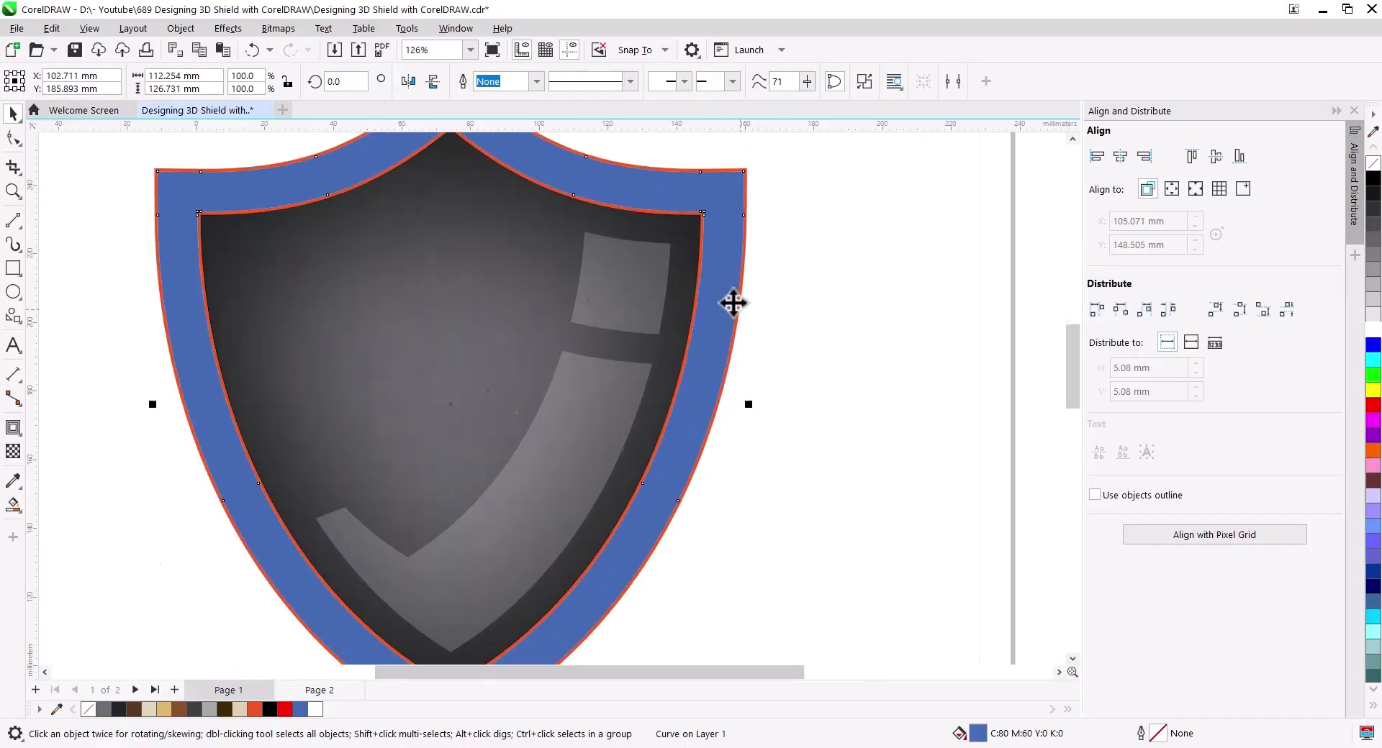
scroll(731, 301, "up", 2)
key("Escape")
left_click(665, 282)
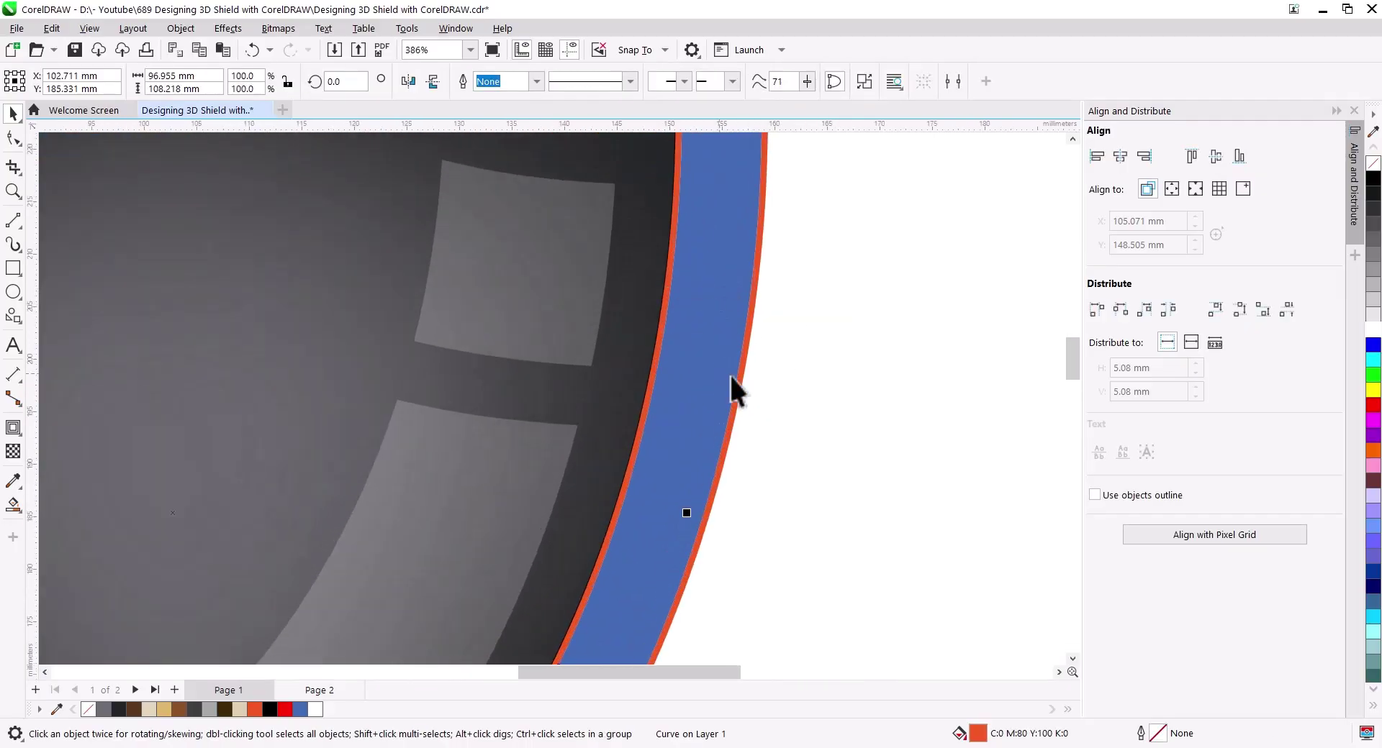
scroll(731, 385, "down", 4)
left_click_drag(749, 401, 756, 357)
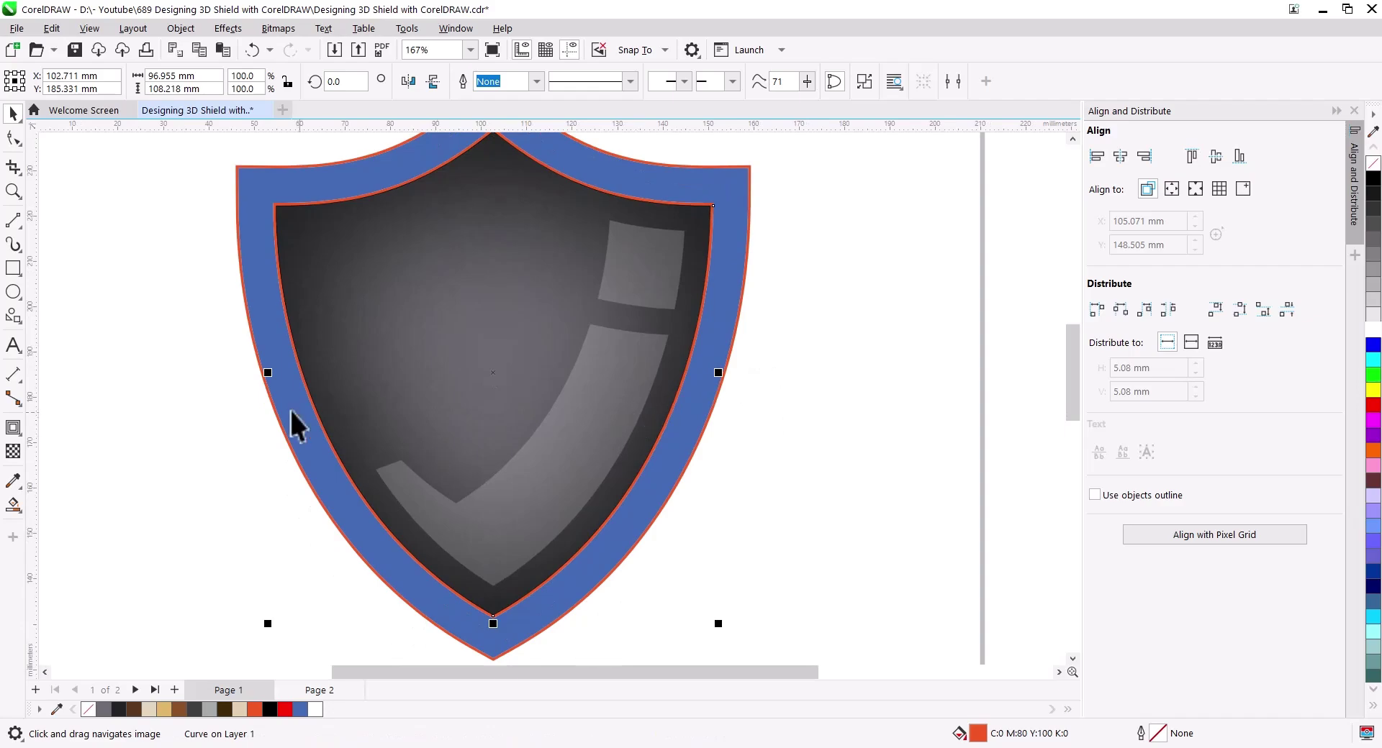
Give the edge a vertical fountain fill from top to bottom tip, black at the top.
left_click(19, 511)
left_click(79, 501)
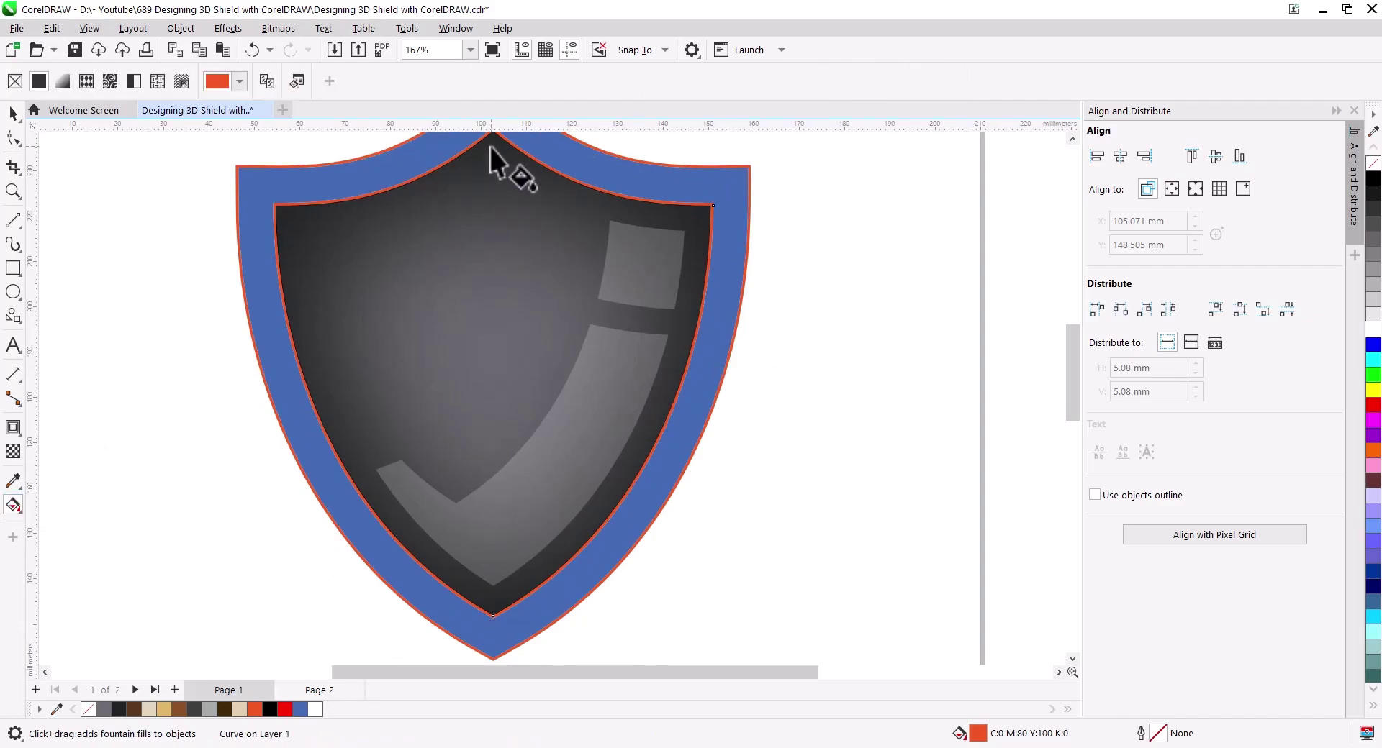
left_click_drag(487, 334, 493, 599)
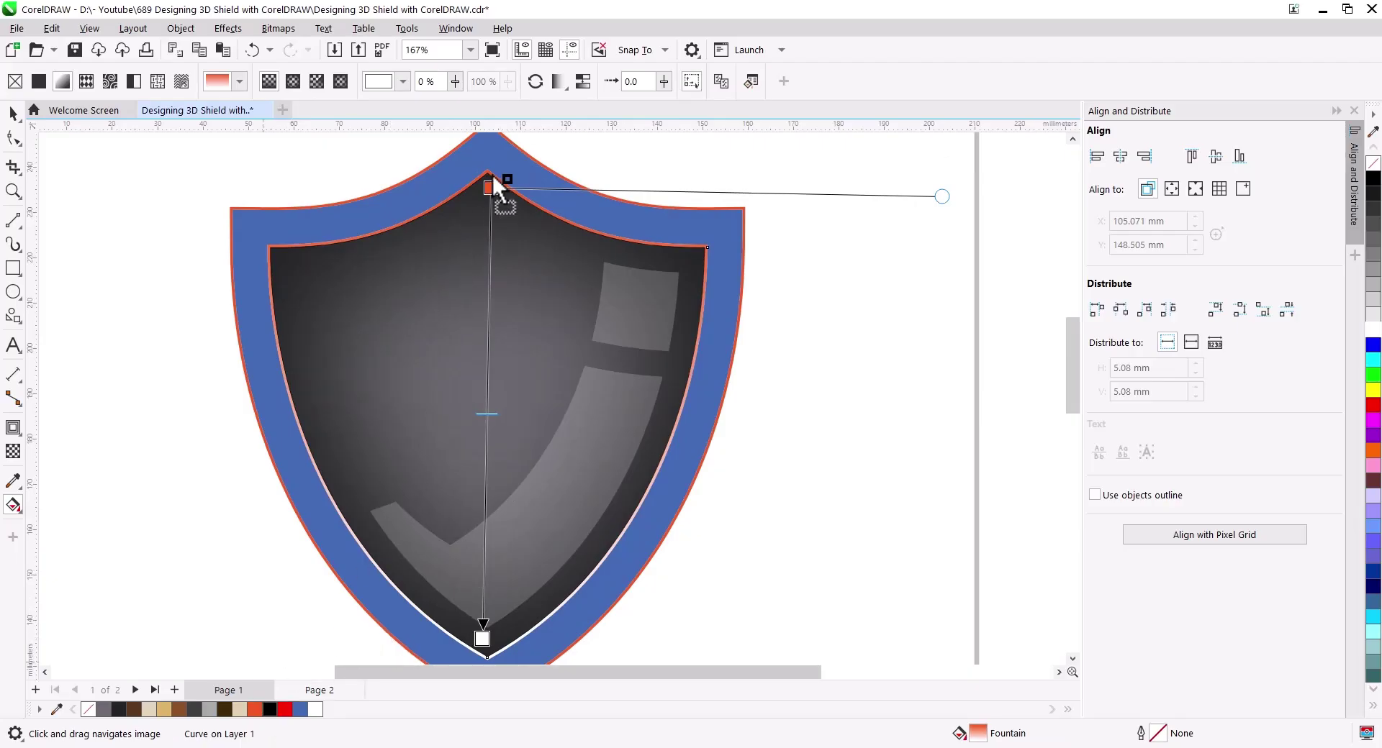
left_click_drag(493, 175, 490, 185)
scroll(456, 416, "down", 2)
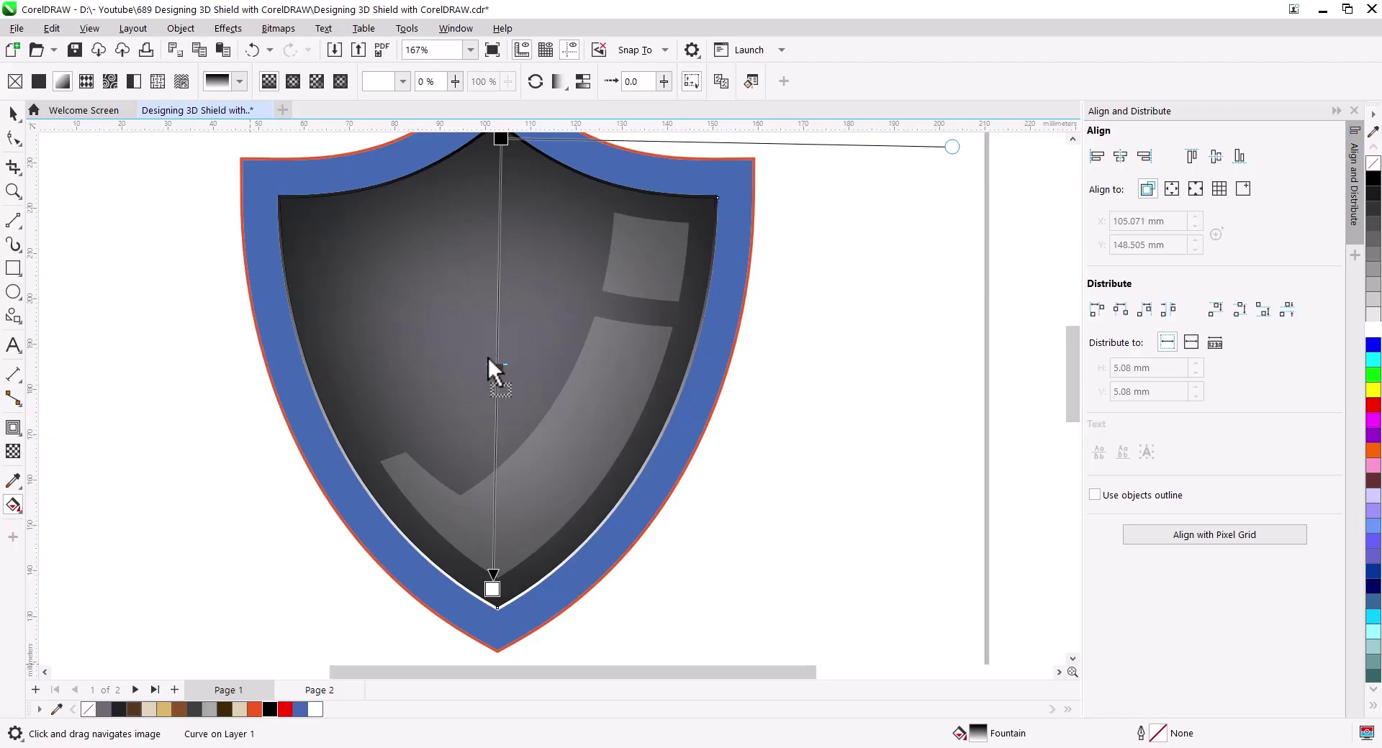
Add dark brown colour stops near the gradient's top and bottom, then review the shading.
left_click_drag(488, 357, 495, 348)
left_click_drag(952, 147, 933, 204)
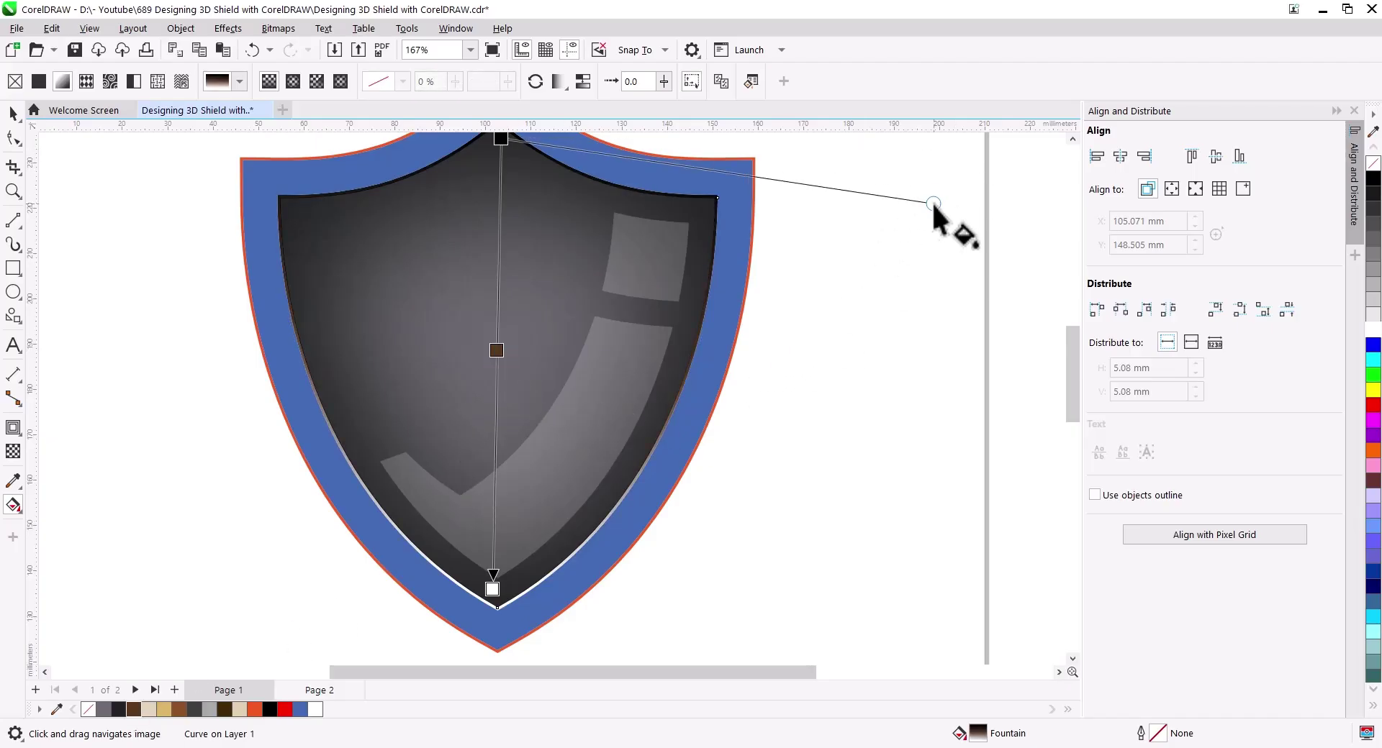
scroll(621, 393, "down", 1)
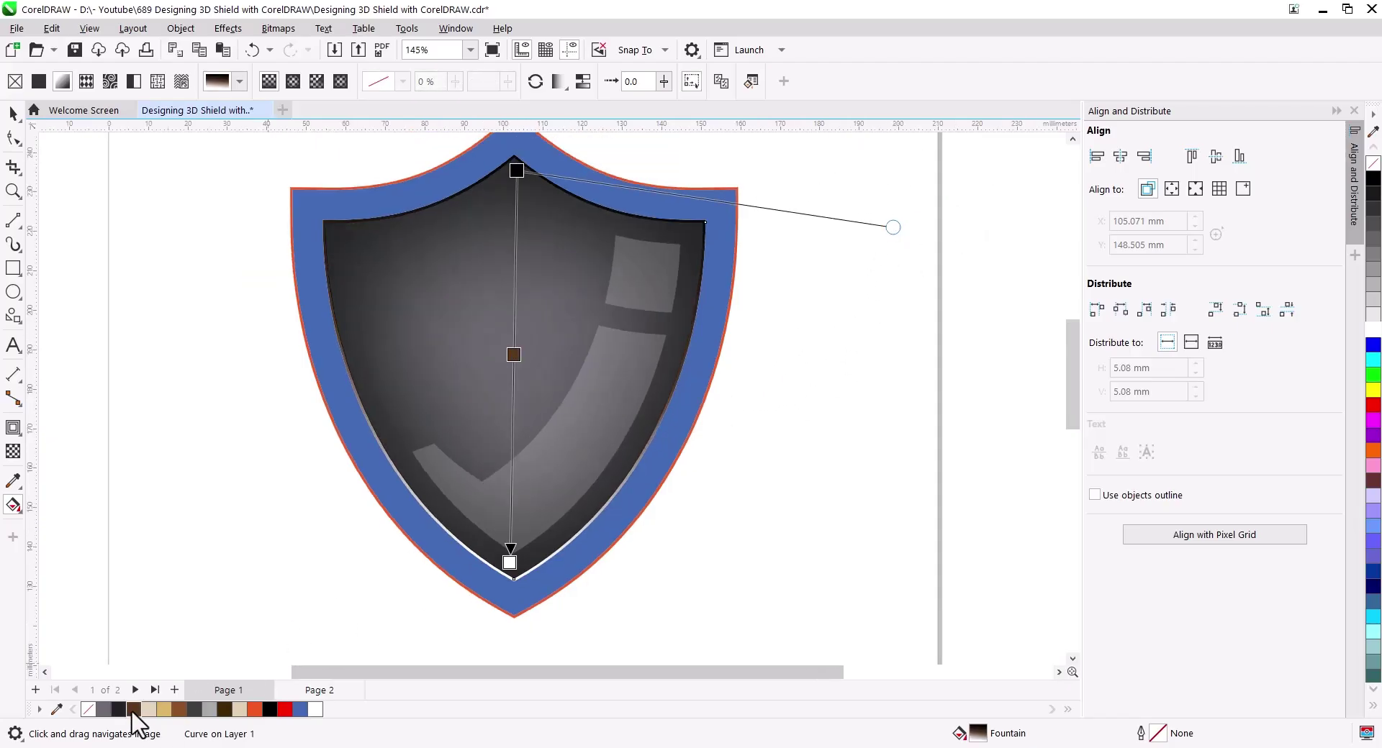
left_click_drag(521, 265, 514, 255)
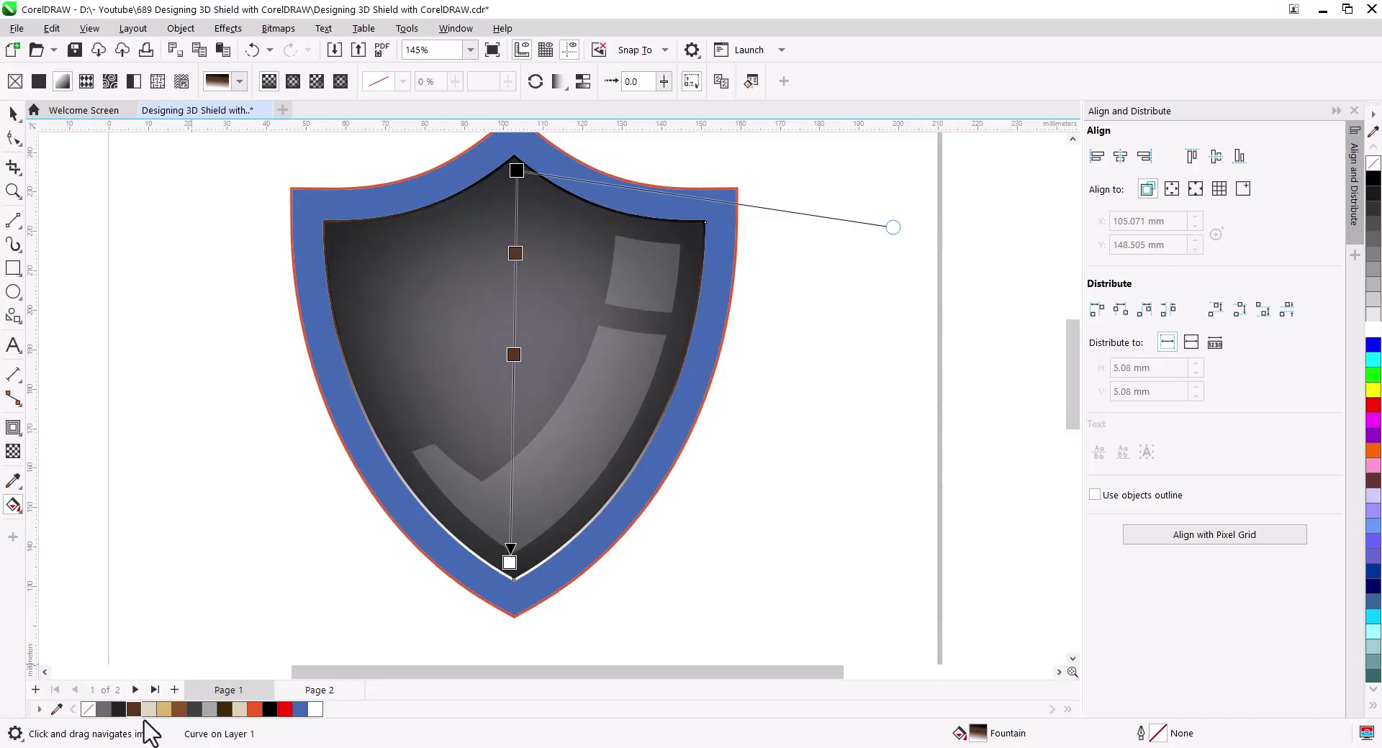
left_click_drag(504, 489, 511, 484)
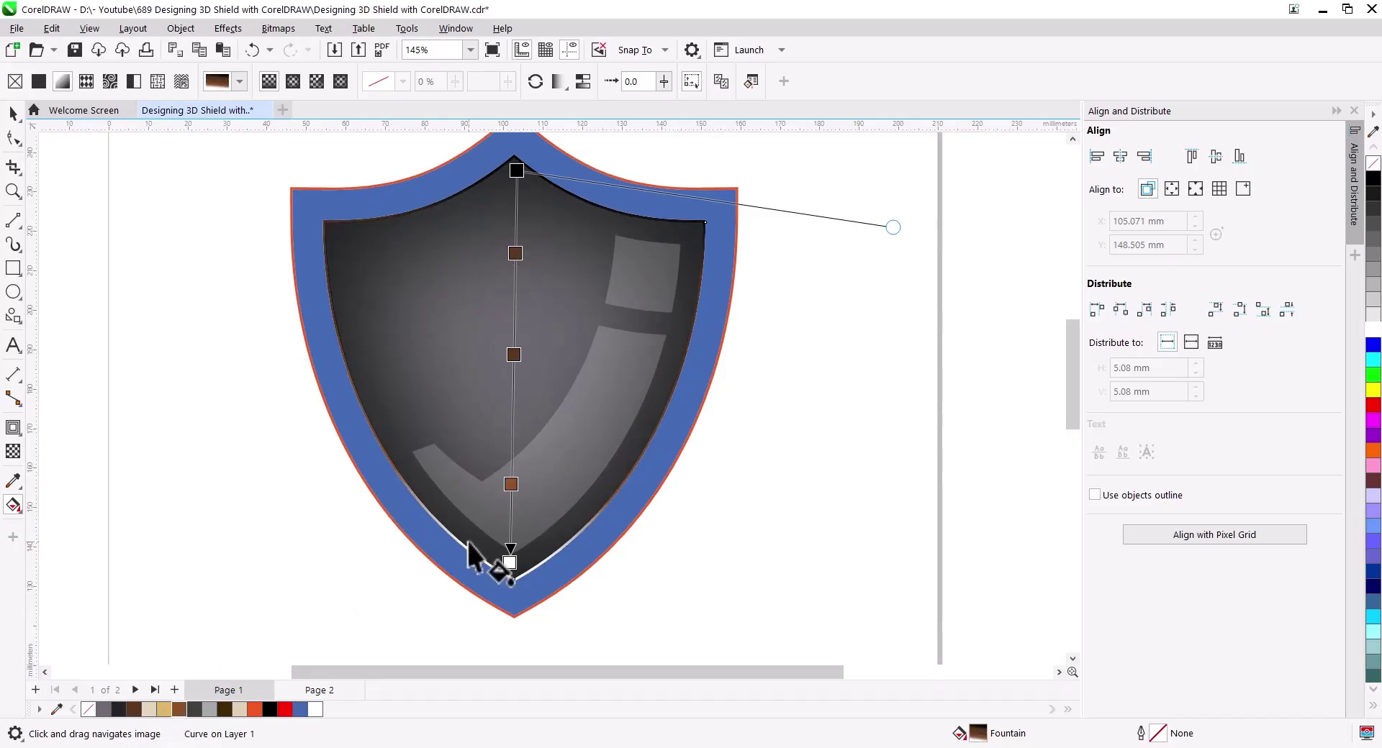
left_click(13, 113)
left_click(161, 385)
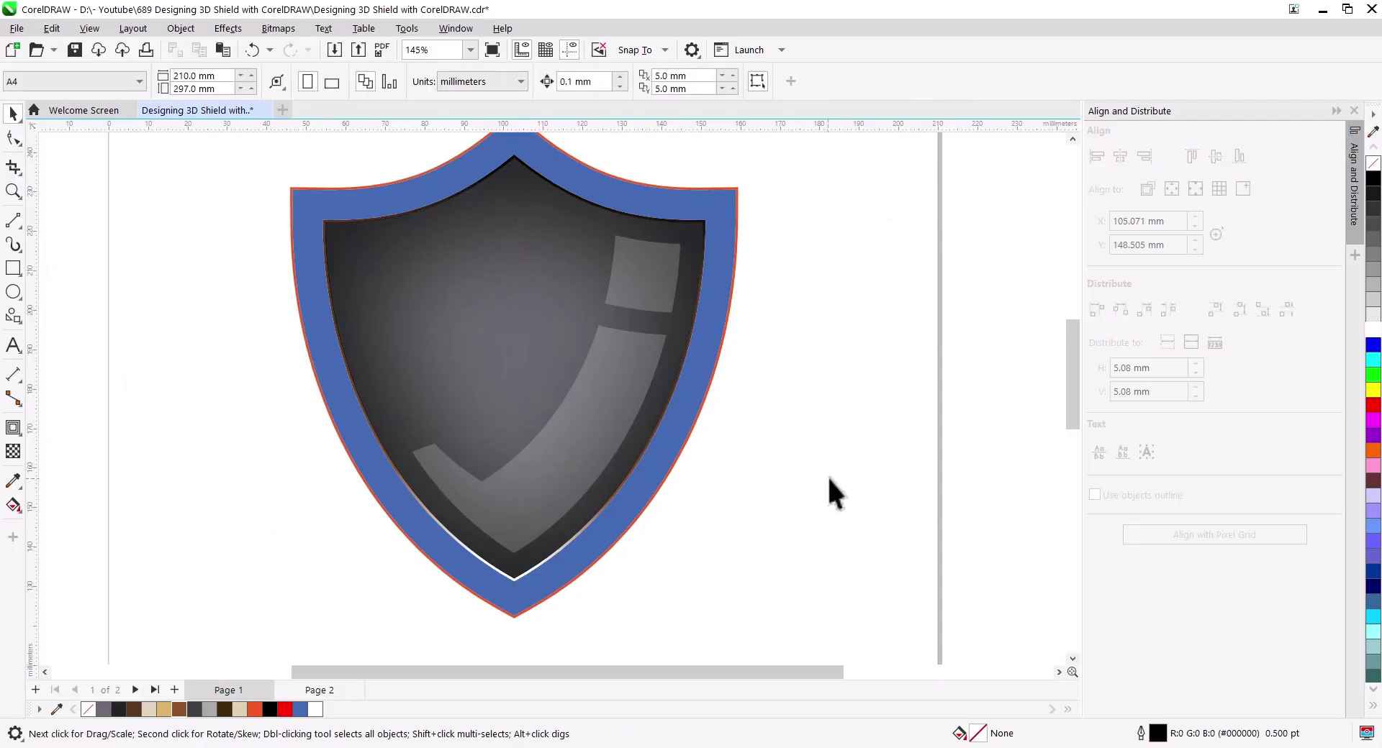
Give the outer shield shape a slightly tilted vertical tan fountain fill from top to tip.
left_click(736, 277)
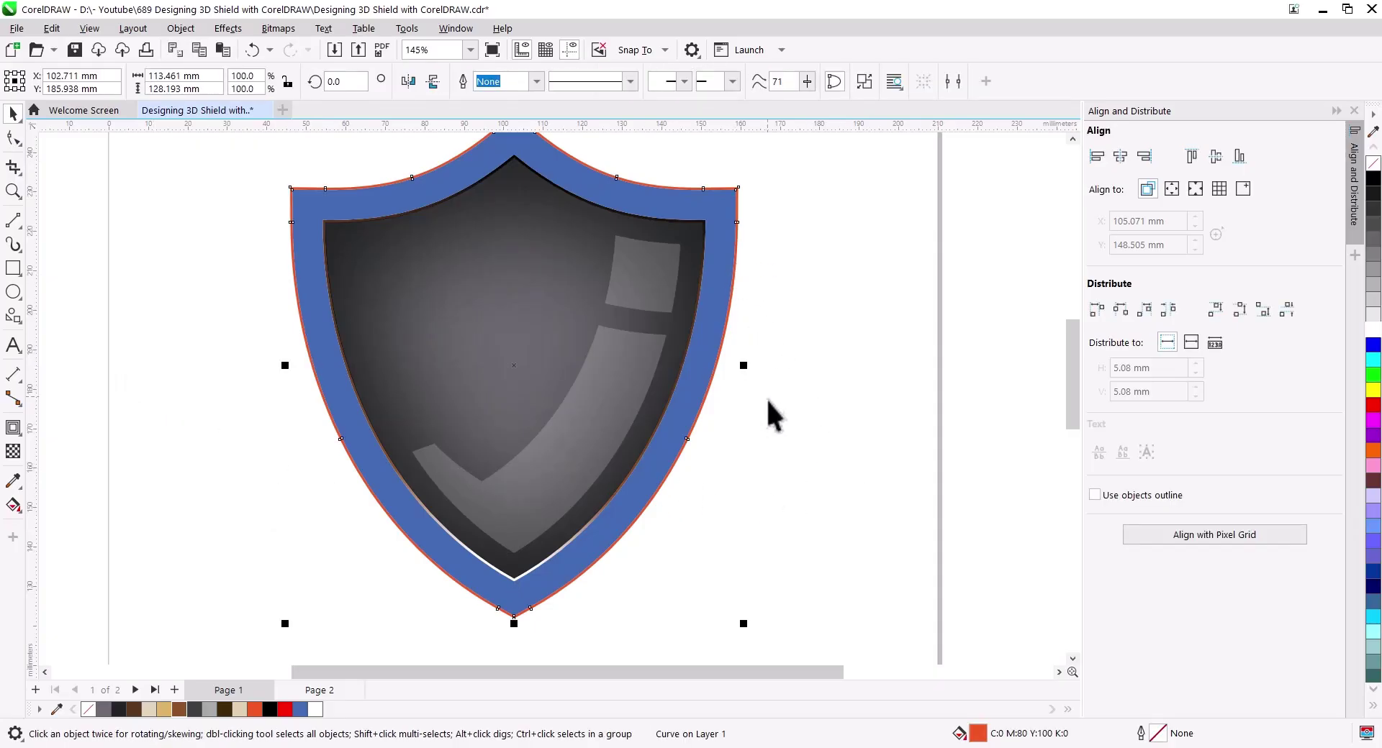
scroll(768, 410, "down", 1)
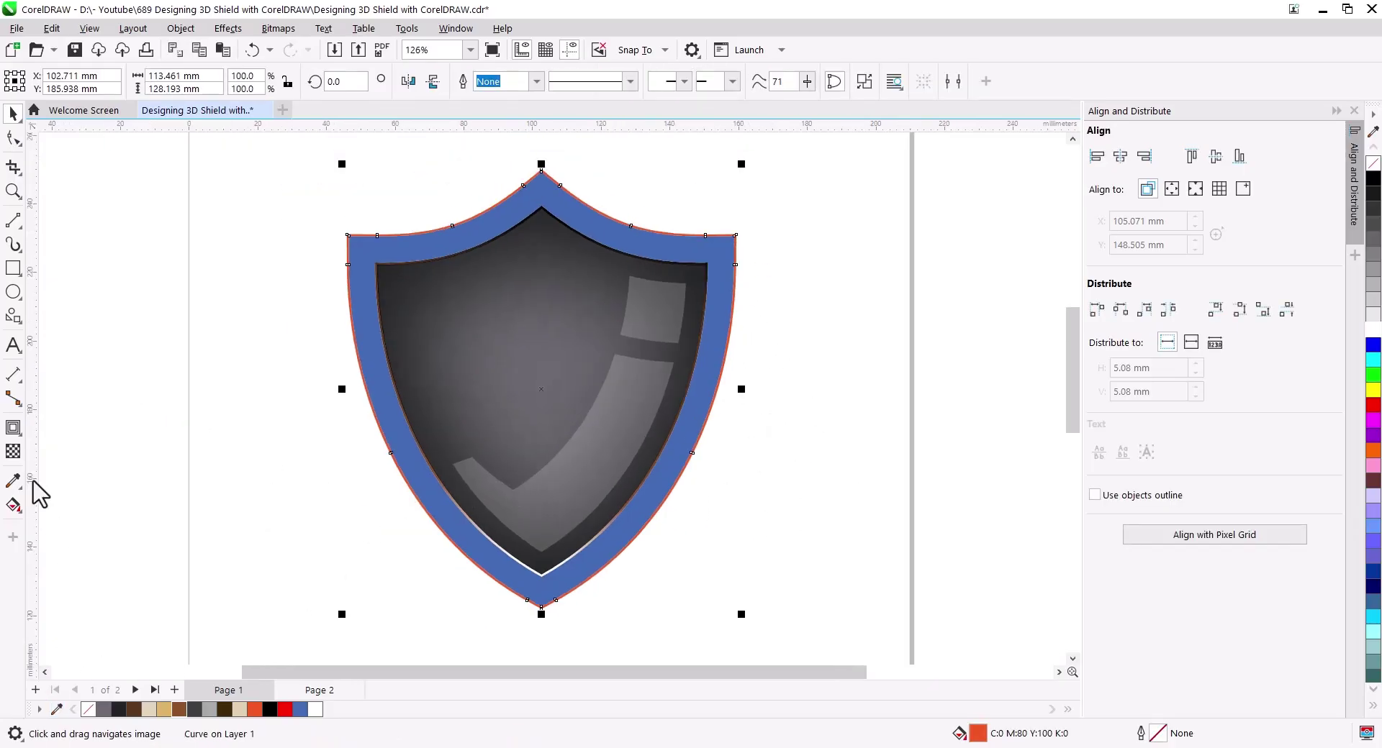
left_click(13, 505)
left_click_drag(544, 168, 542, 621)
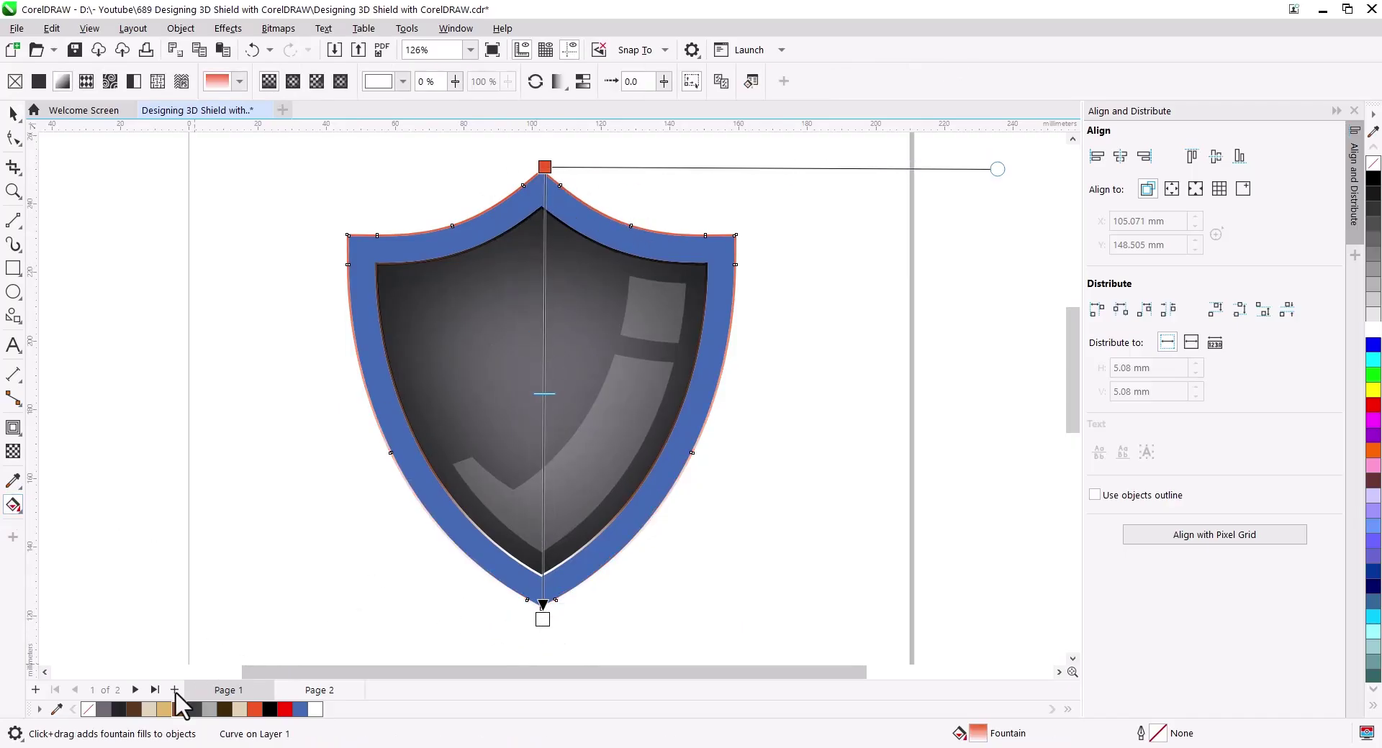
mouse_move(164, 710)
left_mouse_down()
mouse_move(314, 591)
mouse_move(545, 167)
left_mouse_up()
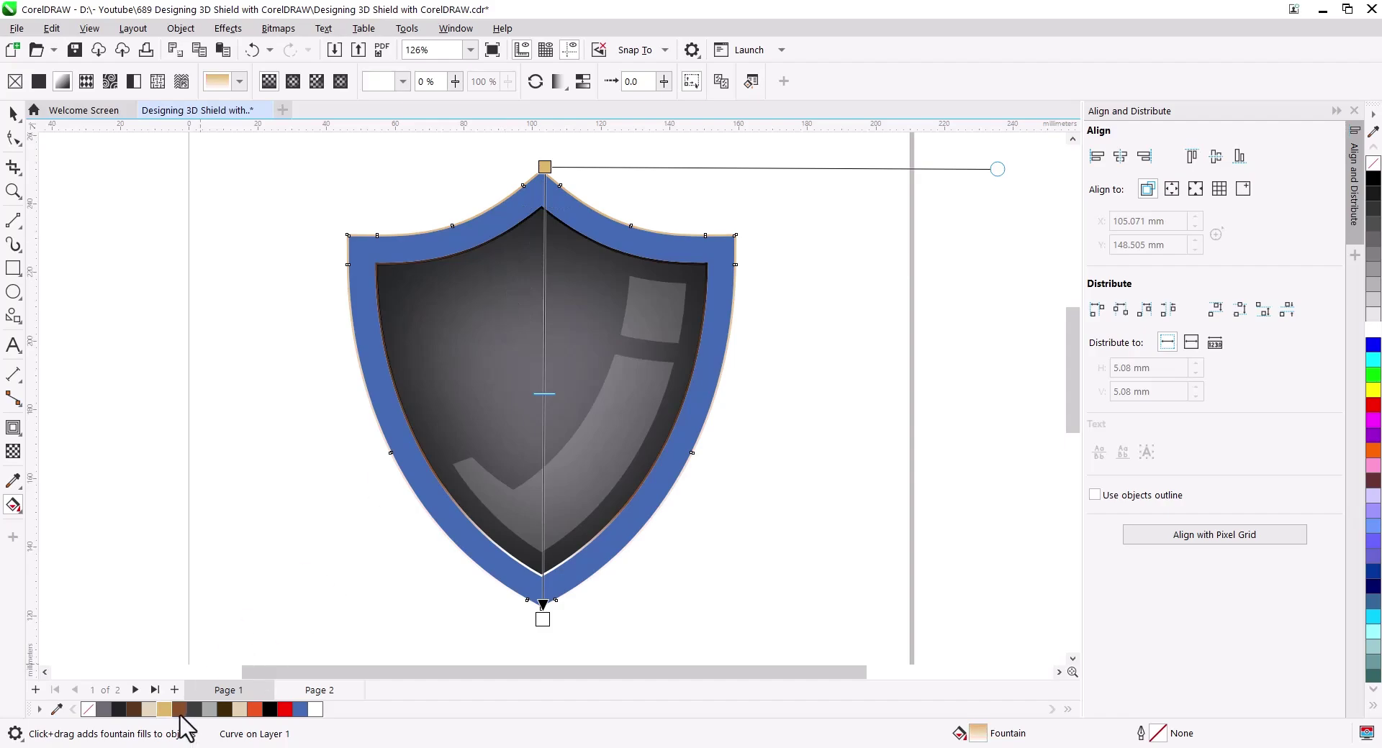
mouse_move(224, 710)
left_mouse_down()
mouse_move(512, 655)
mouse_move(543, 619)
left_mouse_up()
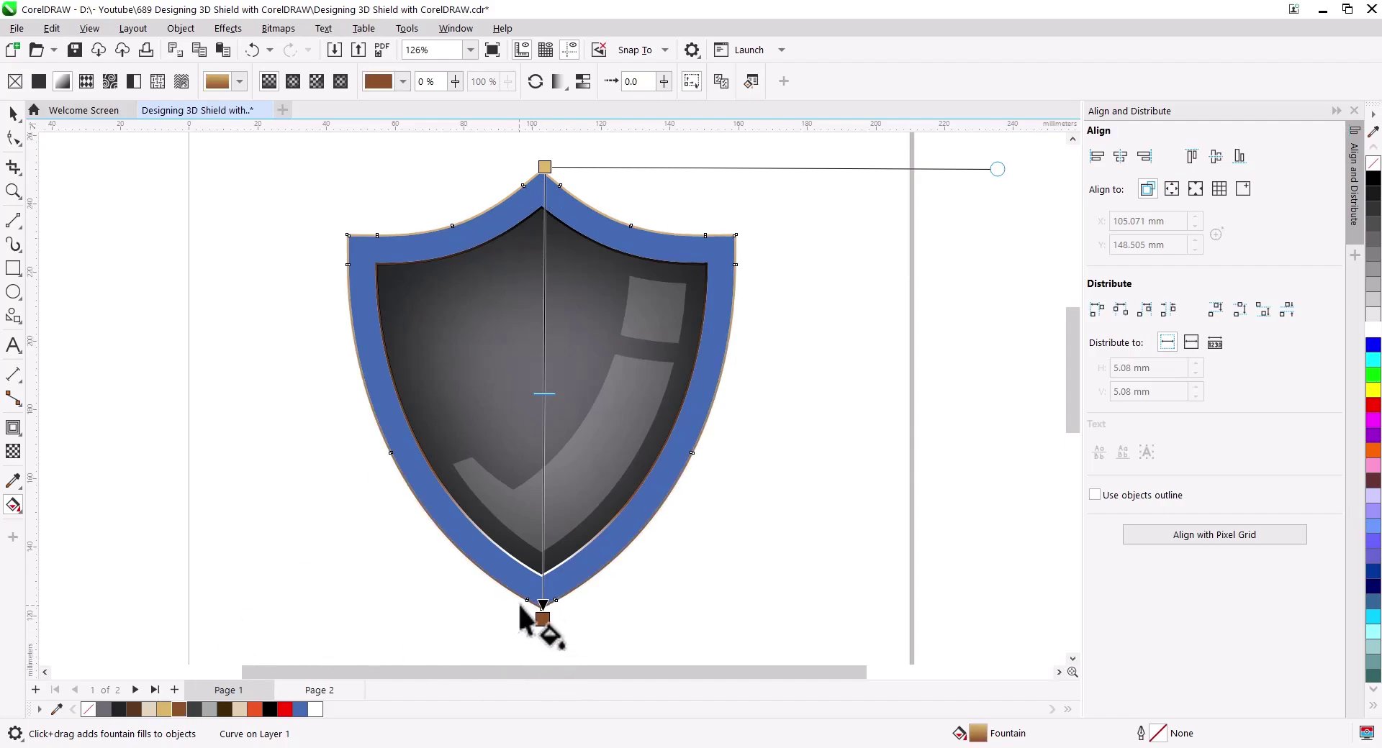
left_click_drag(545, 167, 564, 199)
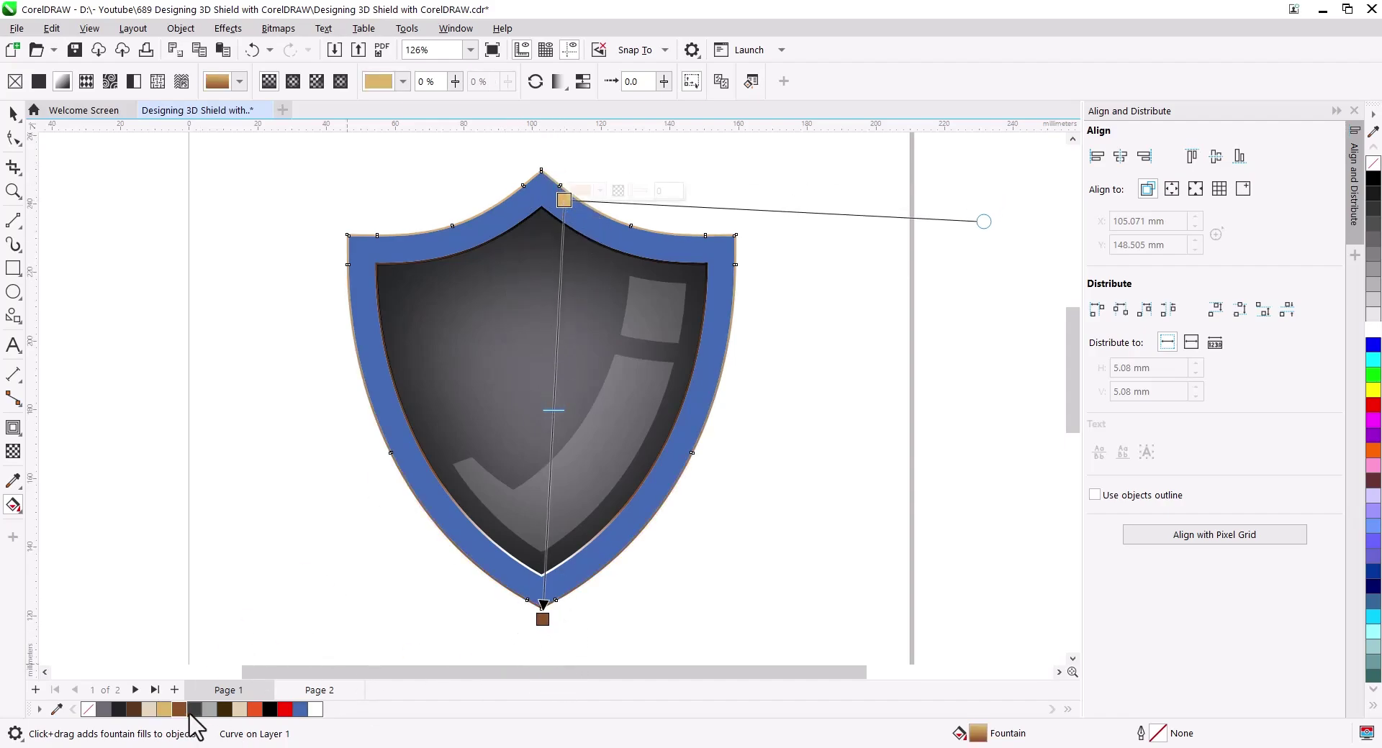
Add a brown stop midway and darken the gradient's bottom end to brown.
left_click_drag(191, 715, 470, 562)
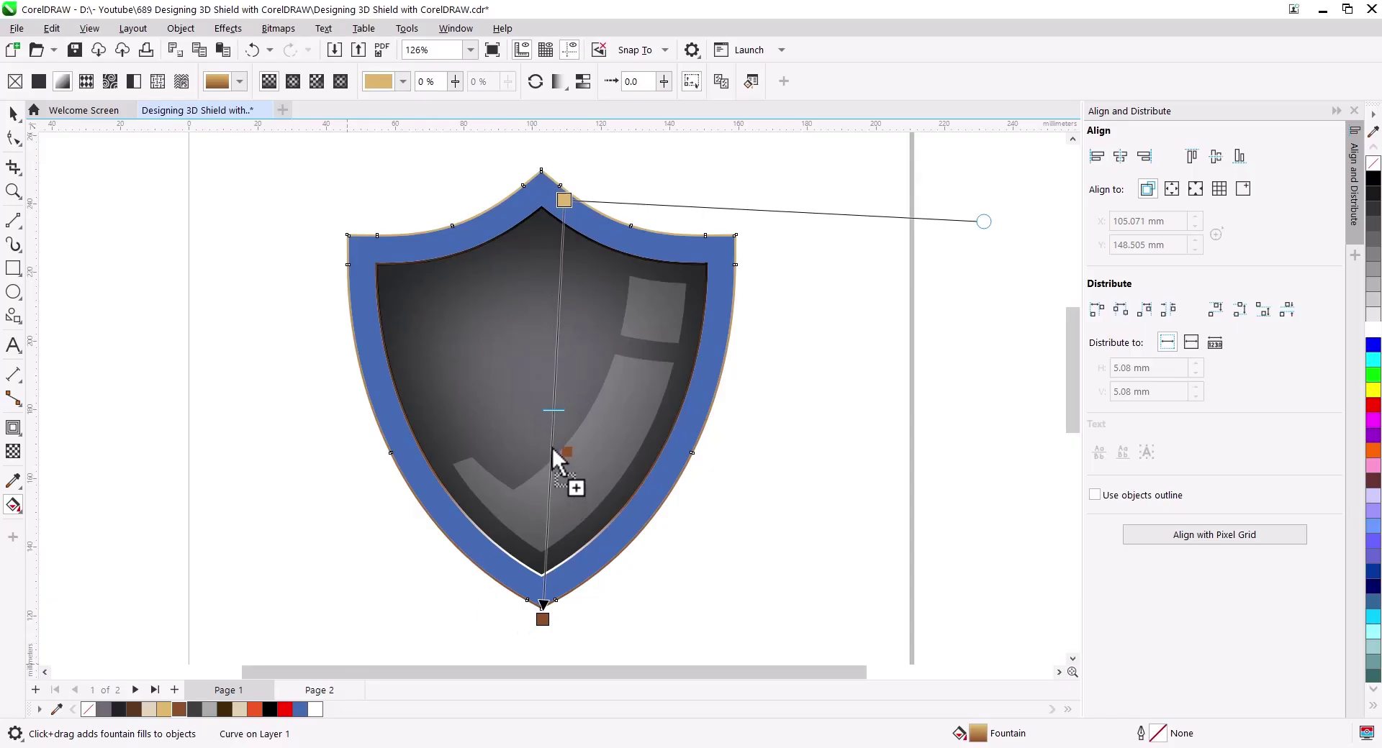
left_click_drag(551, 477, 551, 448)
left_click_drag(134, 710, 543, 609)
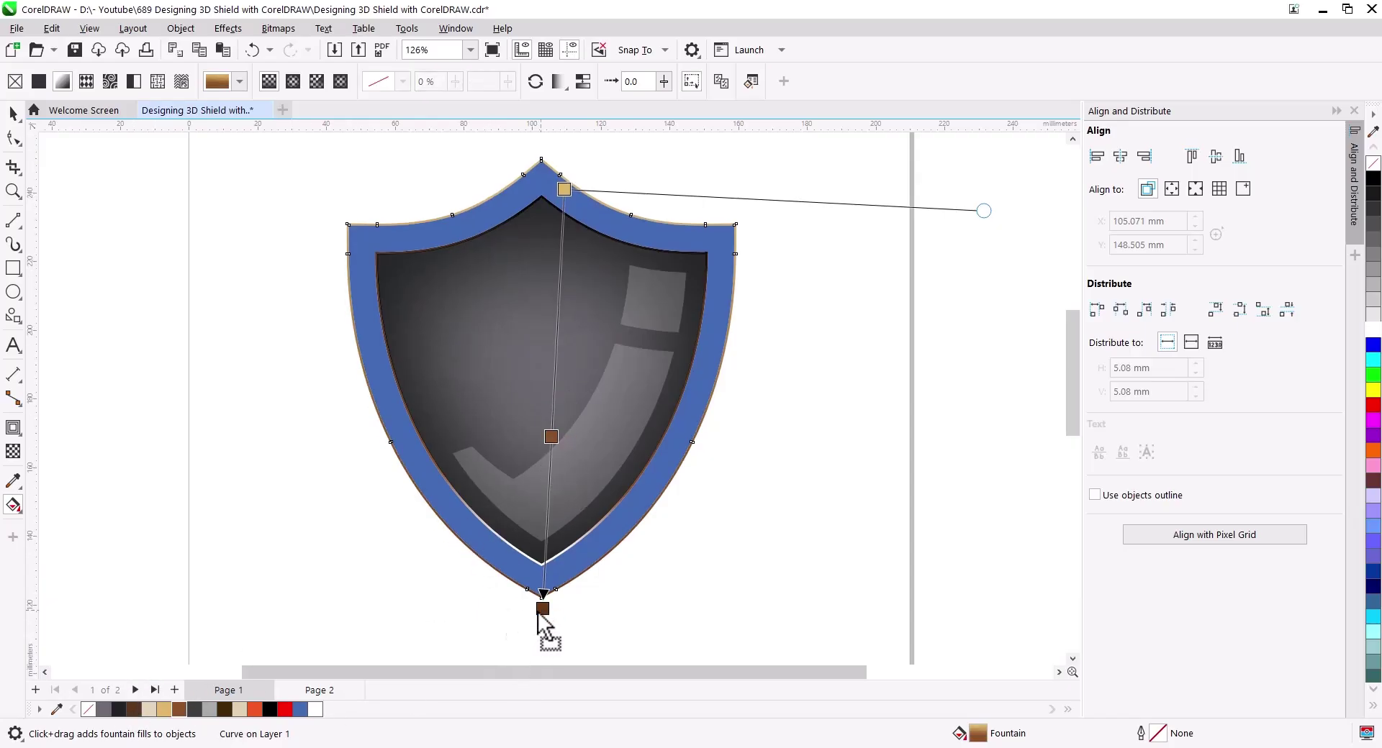
left_click(12, 113)
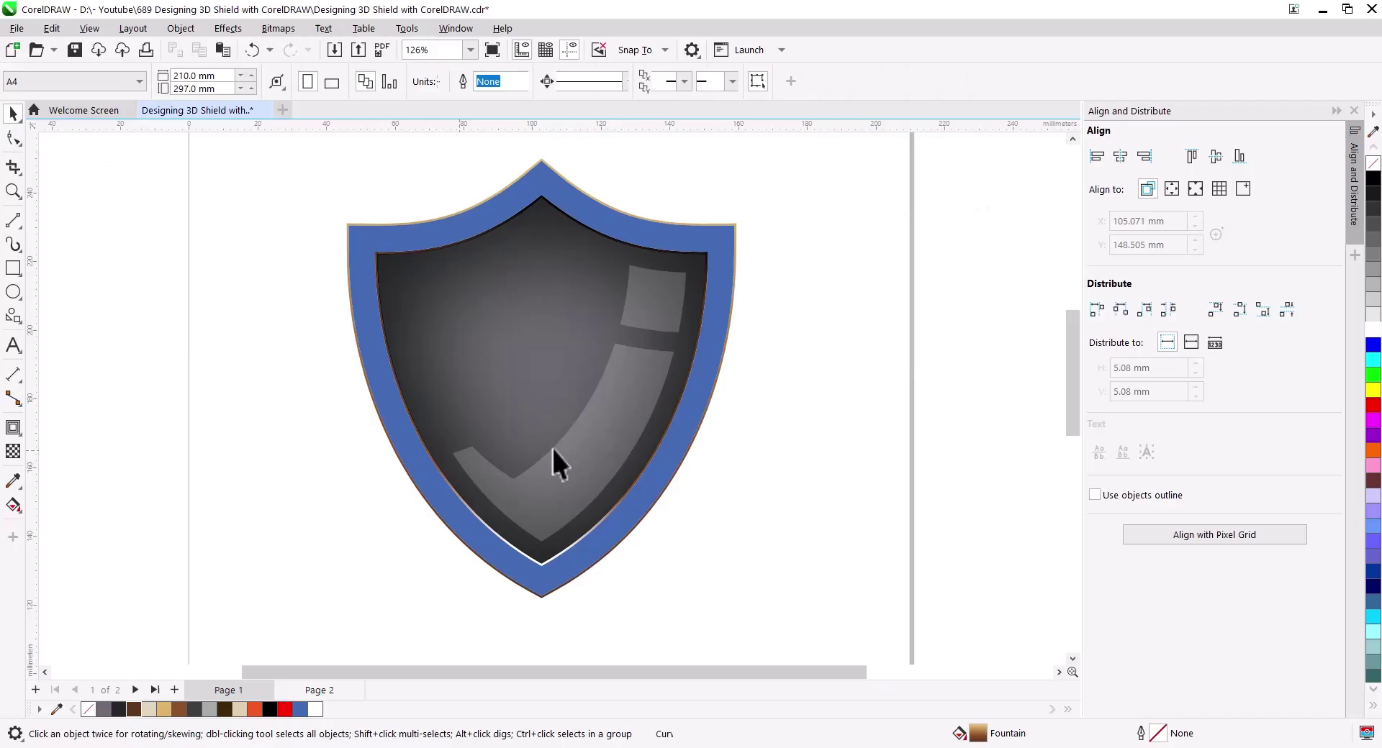
left_click(713, 330)
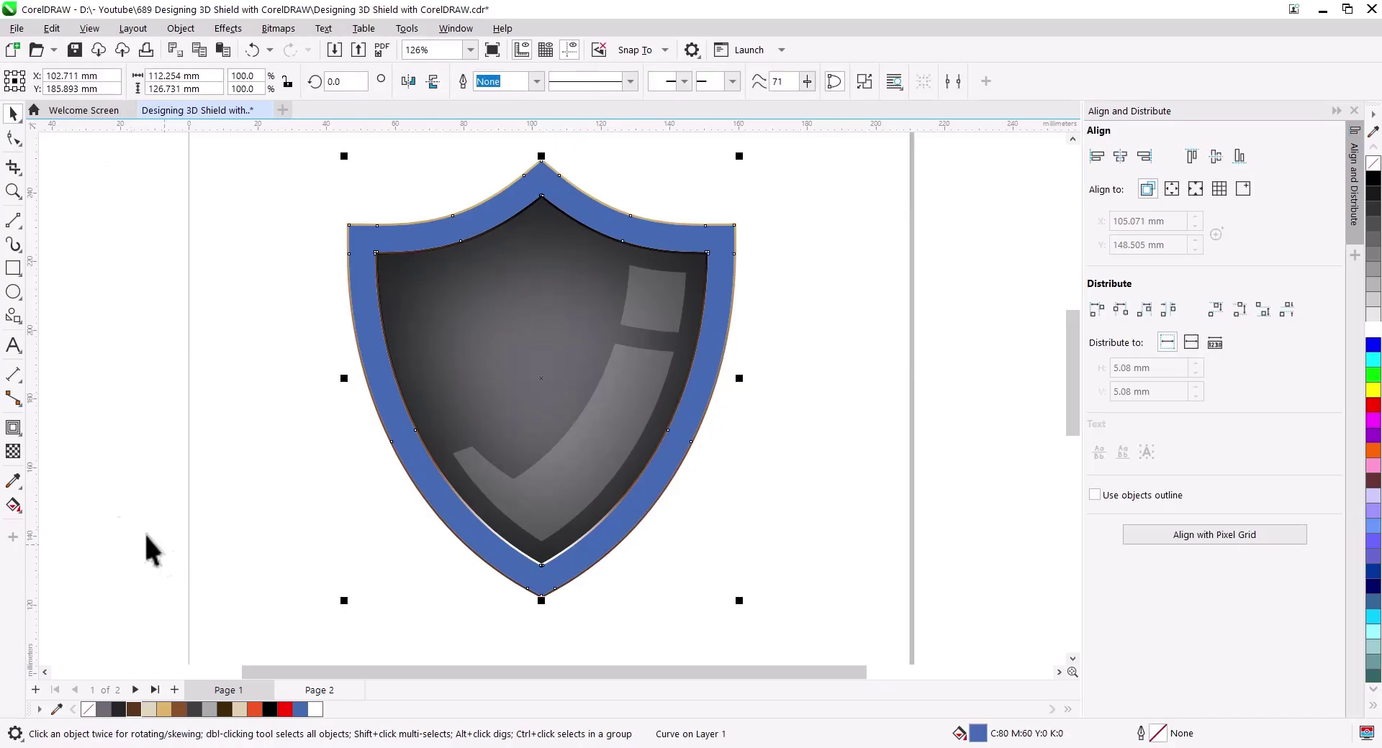
Lay a diagonal fountain fill across the blue rim, tan at the start, brown at the end.
left_click(13, 505)
mouse_move(673, 175)
left_mouse_down()
mouse_move(490, 440)
mouse_move(516, 505)
left_mouse_up()
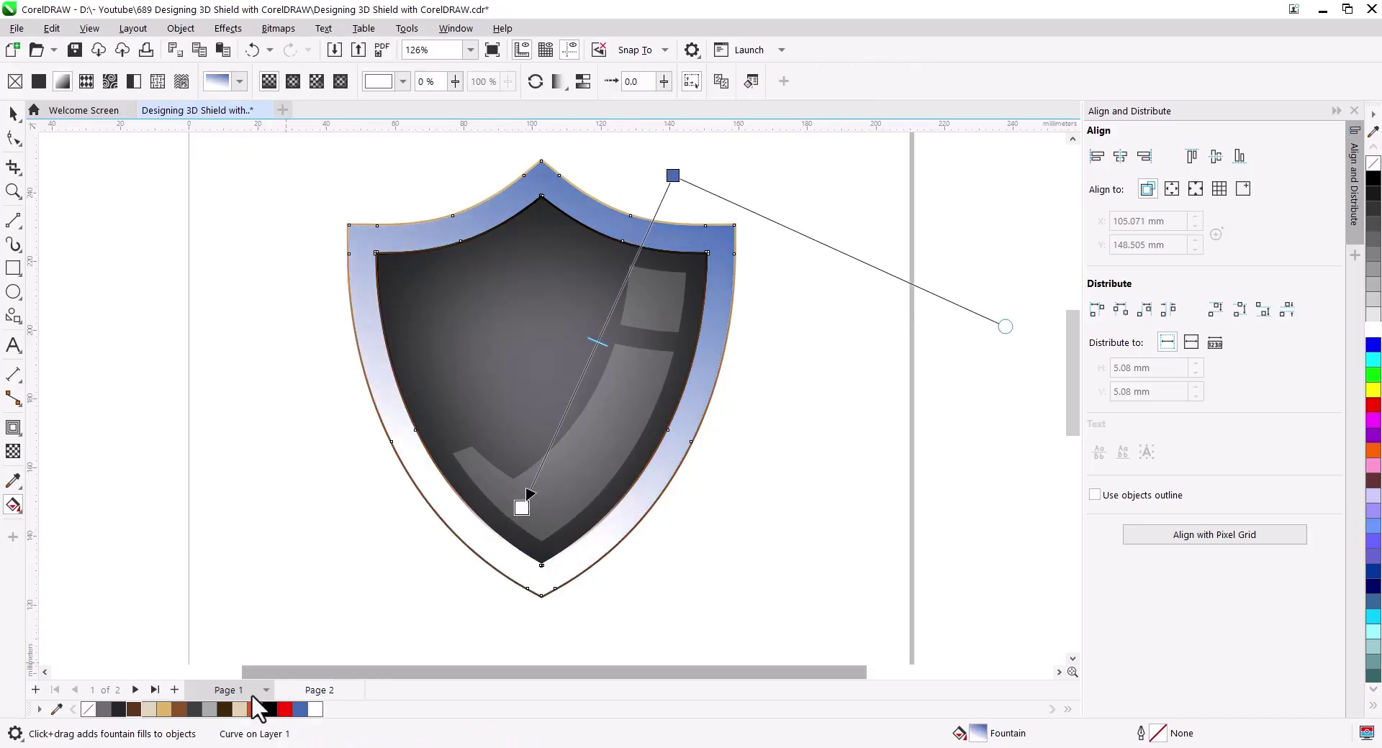
mouse_move(224, 710)
left_mouse_down()
mouse_move(520, 508)
mouse_move(508, 533)
left_mouse_up()
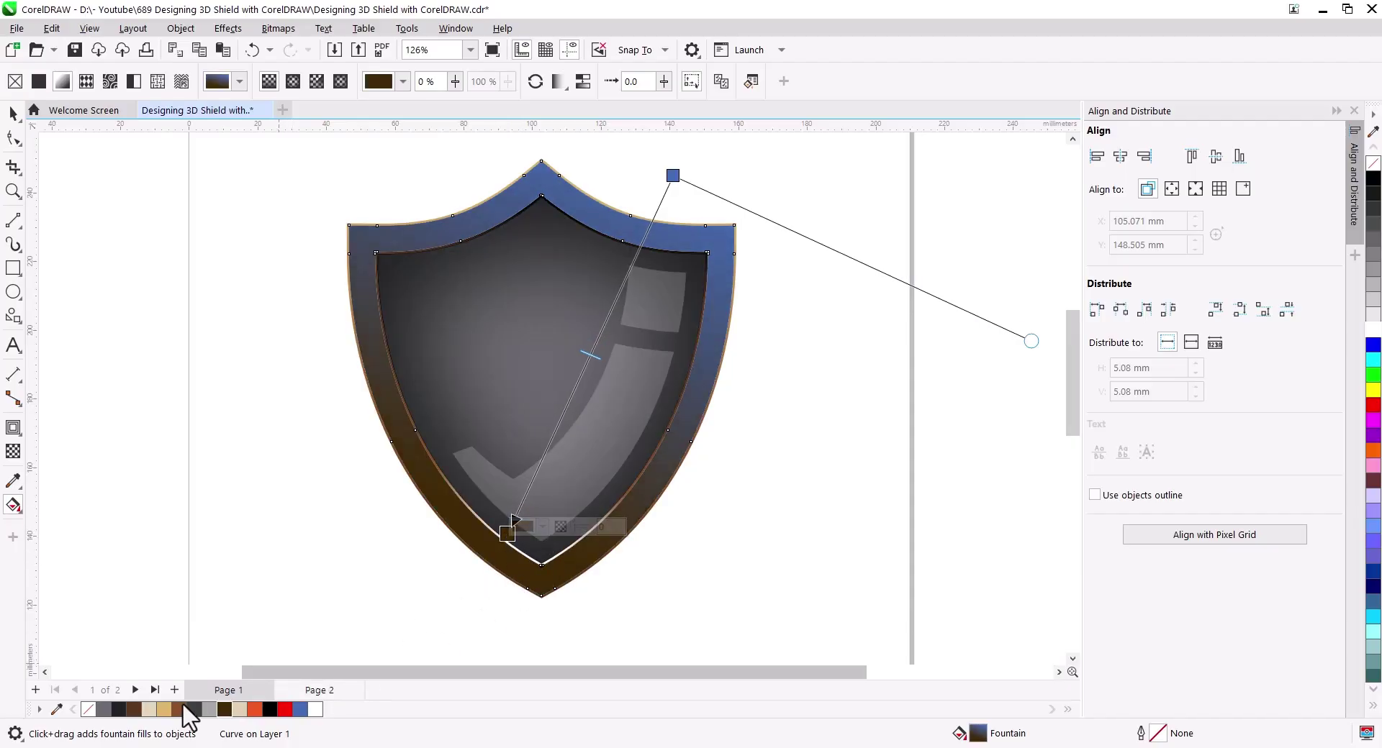
left_click_drag(179, 710, 509, 533)
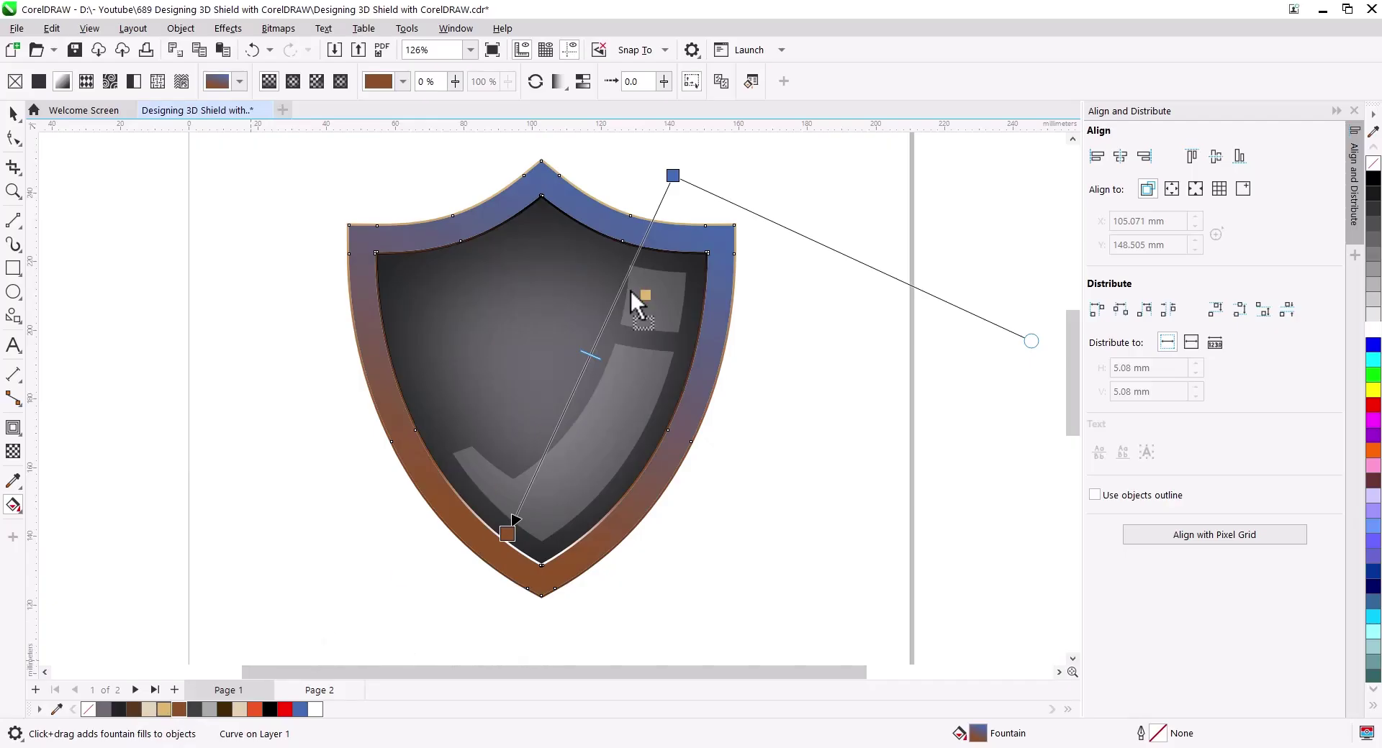
left_click_drag(630, 291, 673, 176)
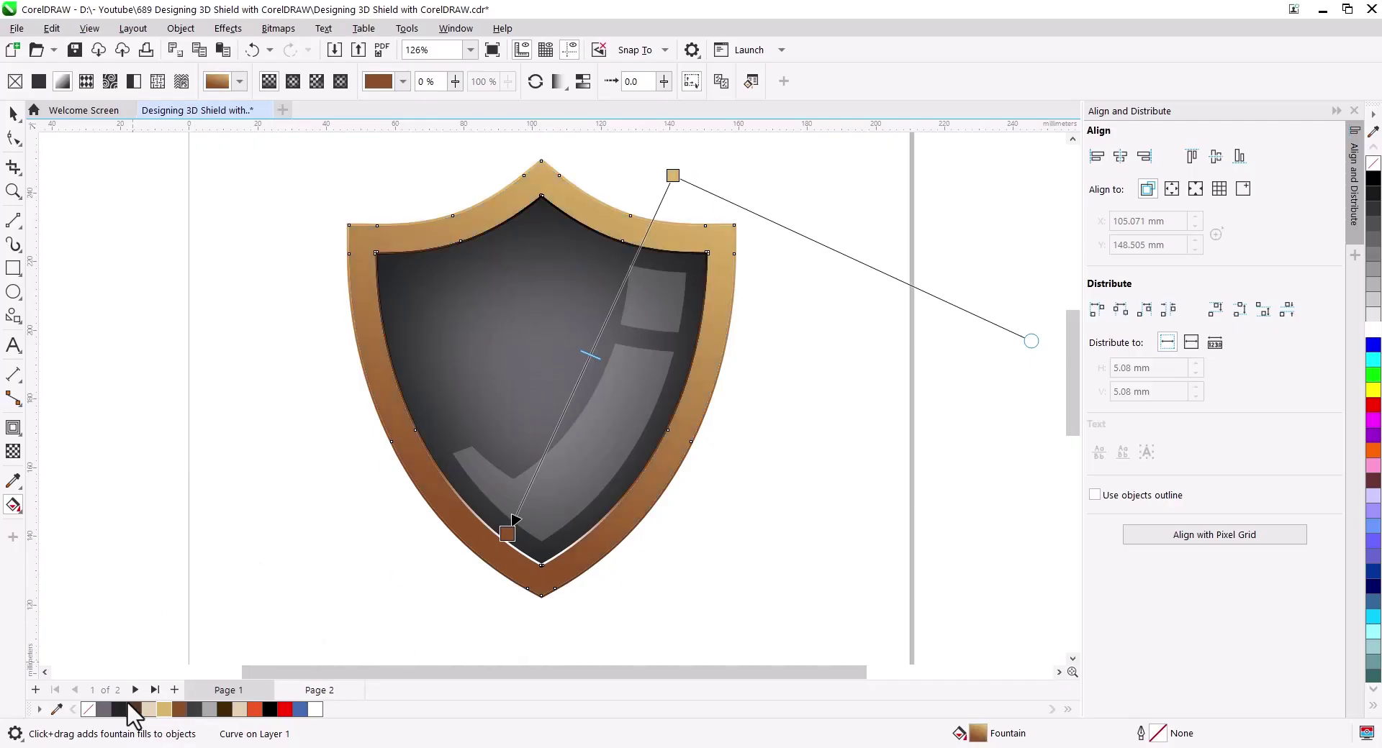
Add light, tan and dark brown stops along the rim gradient.
left_click_drag(153, 709, 605, 303)
left_click_drag(635, 260, 634, 259)
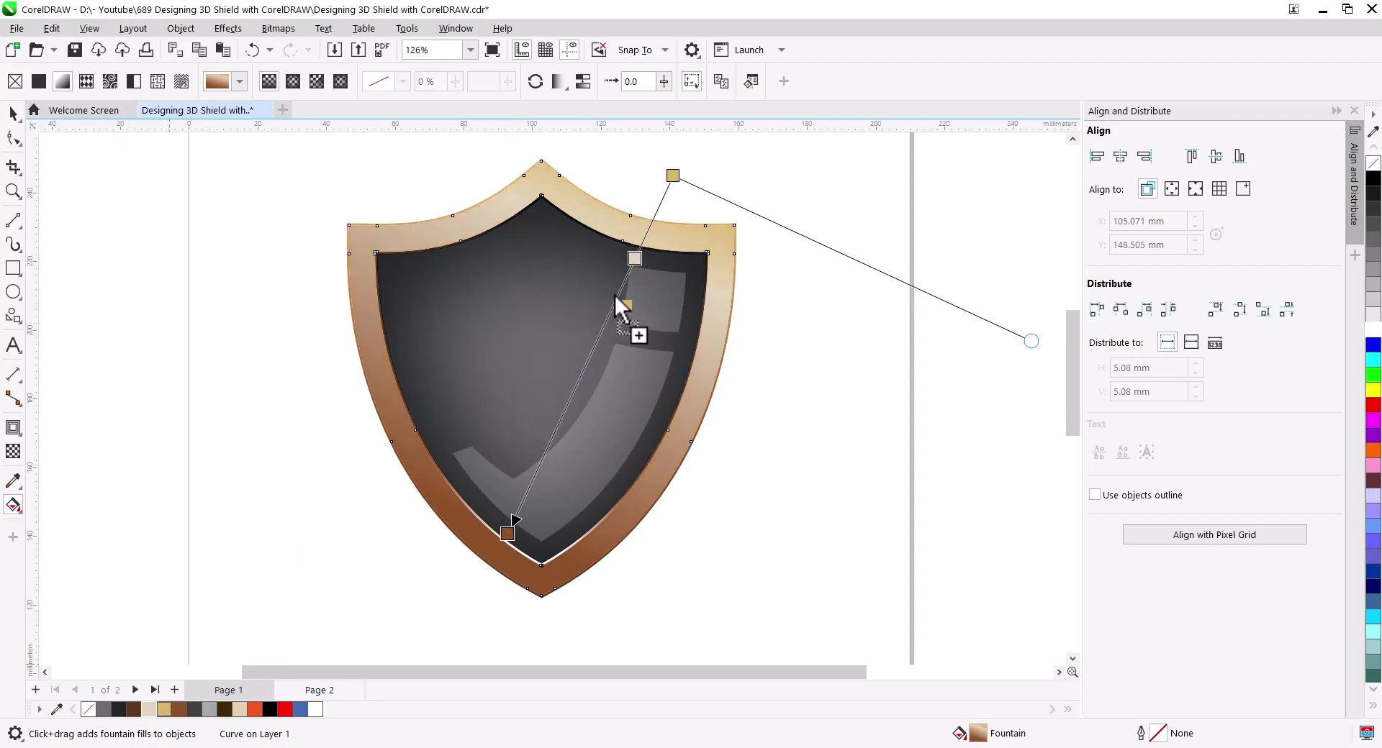
mouse_move(162, 711)
left_mouse_down()
mouse_move(641, 245)
mouse_move(617, 297)
left_mouse_up()
left_click(634, 259)
left_click_drag(134, 711, 591, 351)
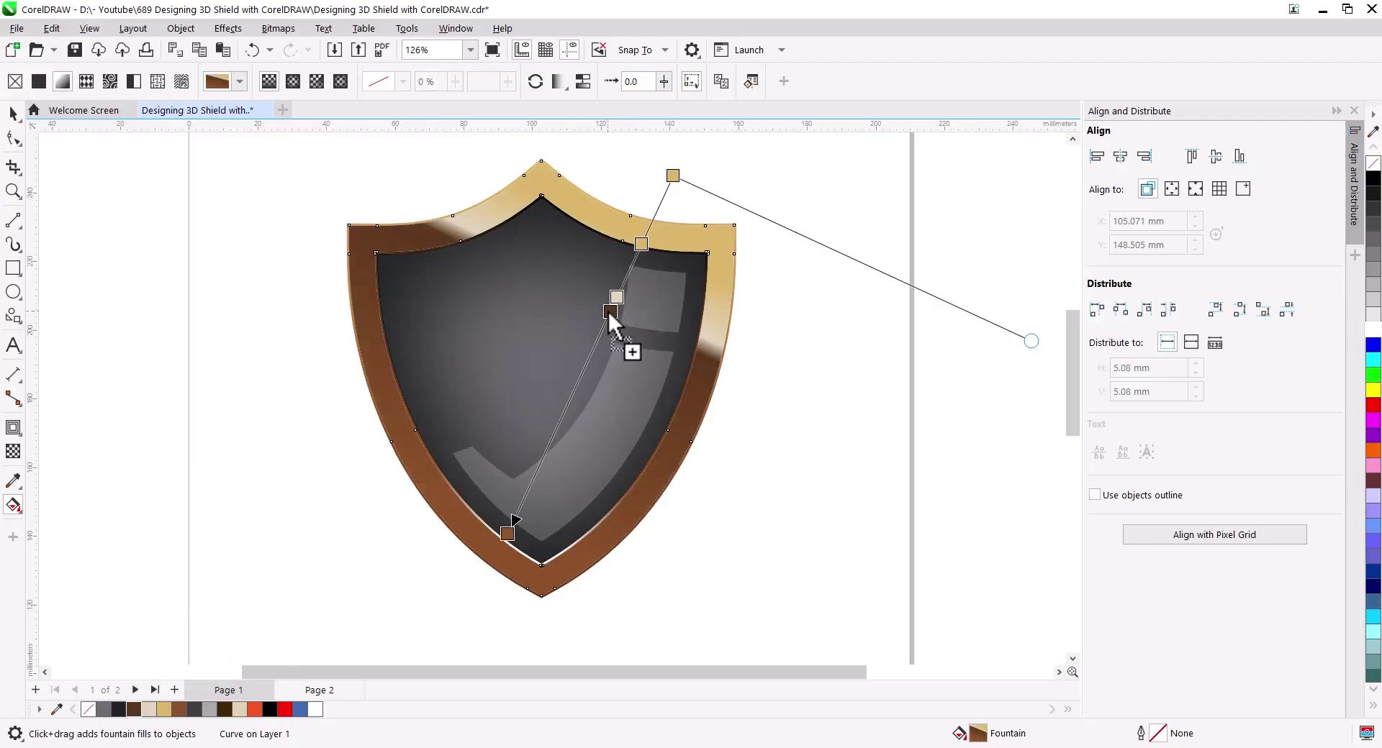
left_click_drag(617, 297, 610, 312)
left_click_drag(163, 711, 536, 473)
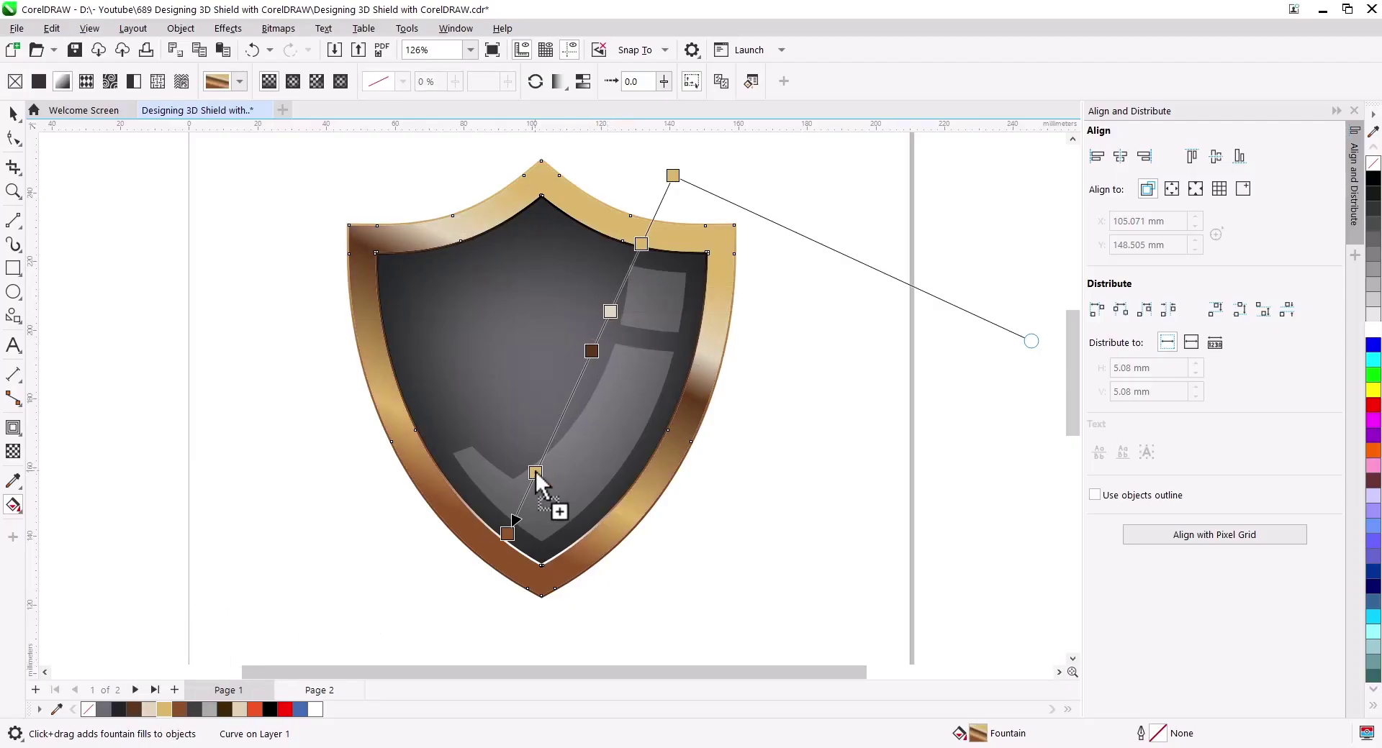
left_click_drag(164, 711, 584, 366)
Add further light and tan stops, raise the end handle, and deselect to review the metallic rim.
left_click_drag(149, 711, 561, 420)
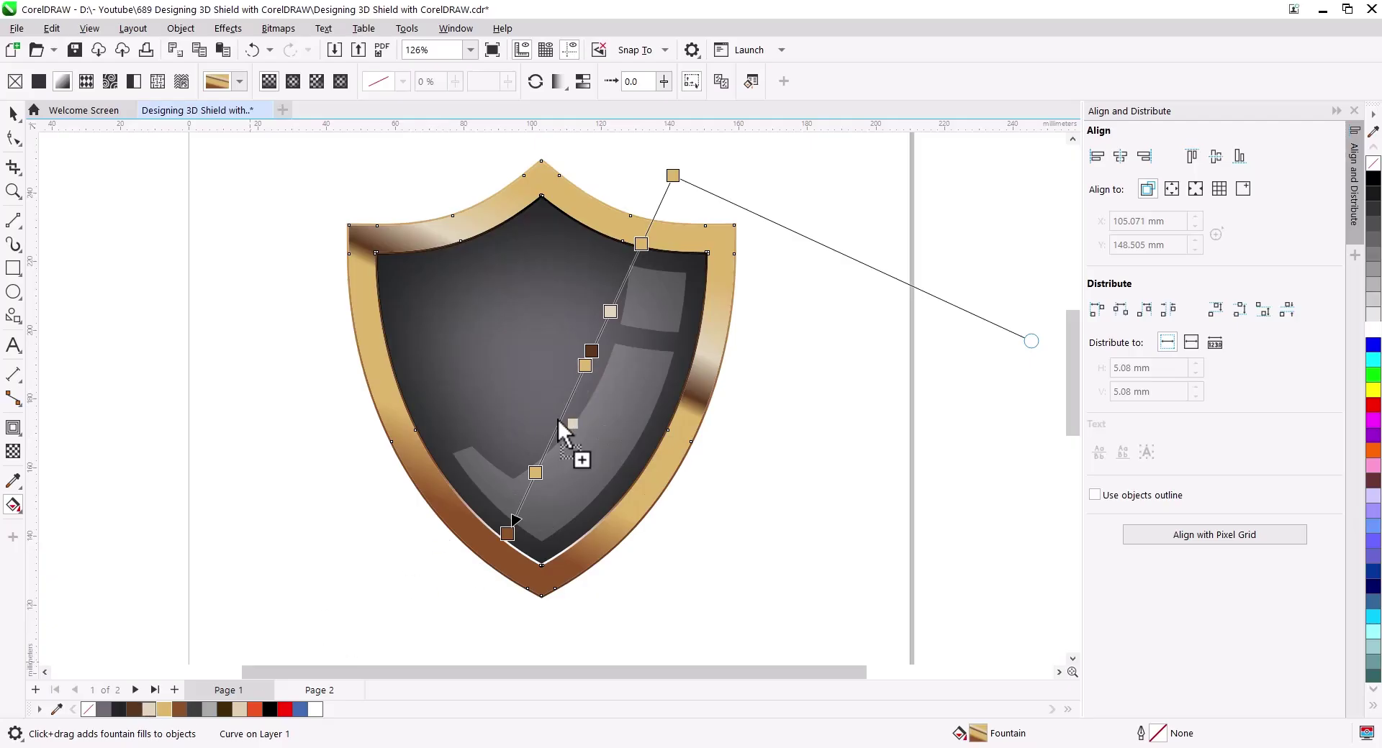
left_click_drag(611, 312, 620, 290)
left_click_drag(164, 711, 602, 330)
left_click_drag(1030, 341, 1031, 303)
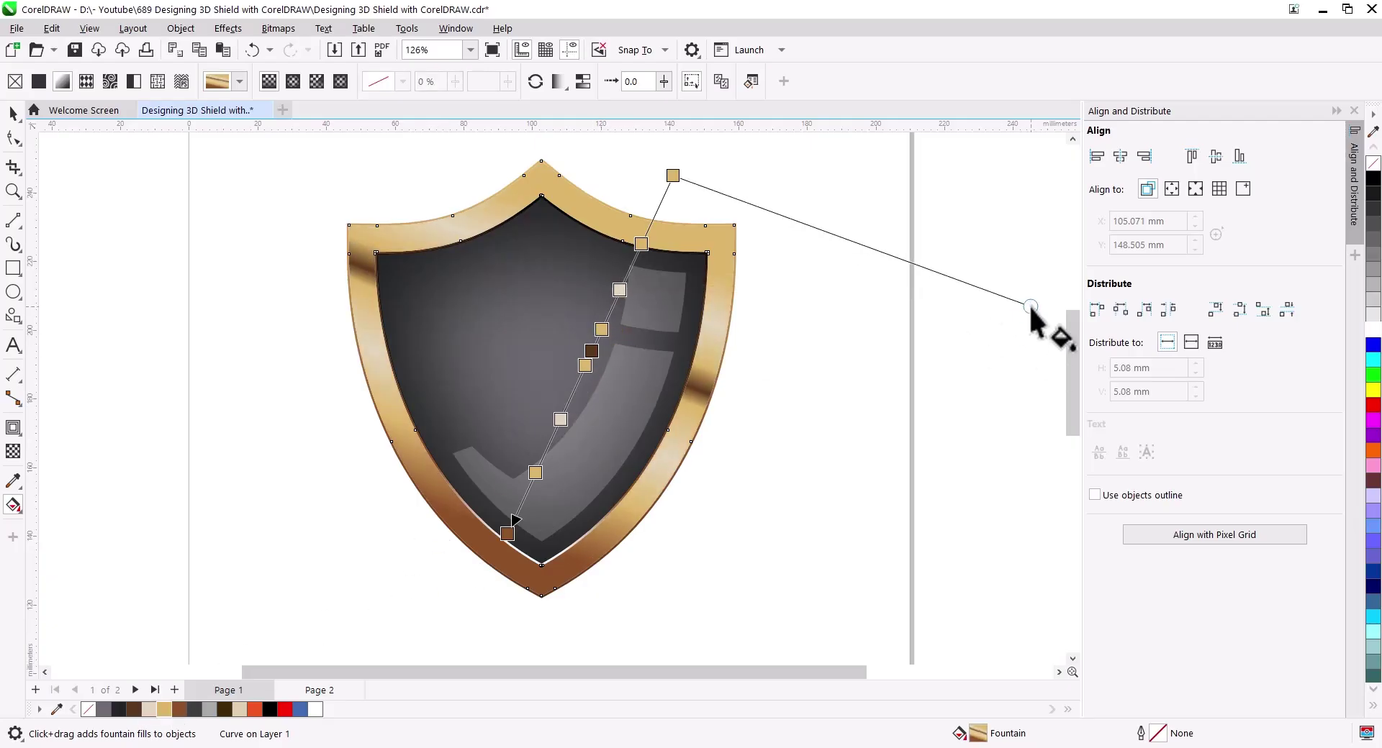
left_click_drag(583, 366, 589, 358)
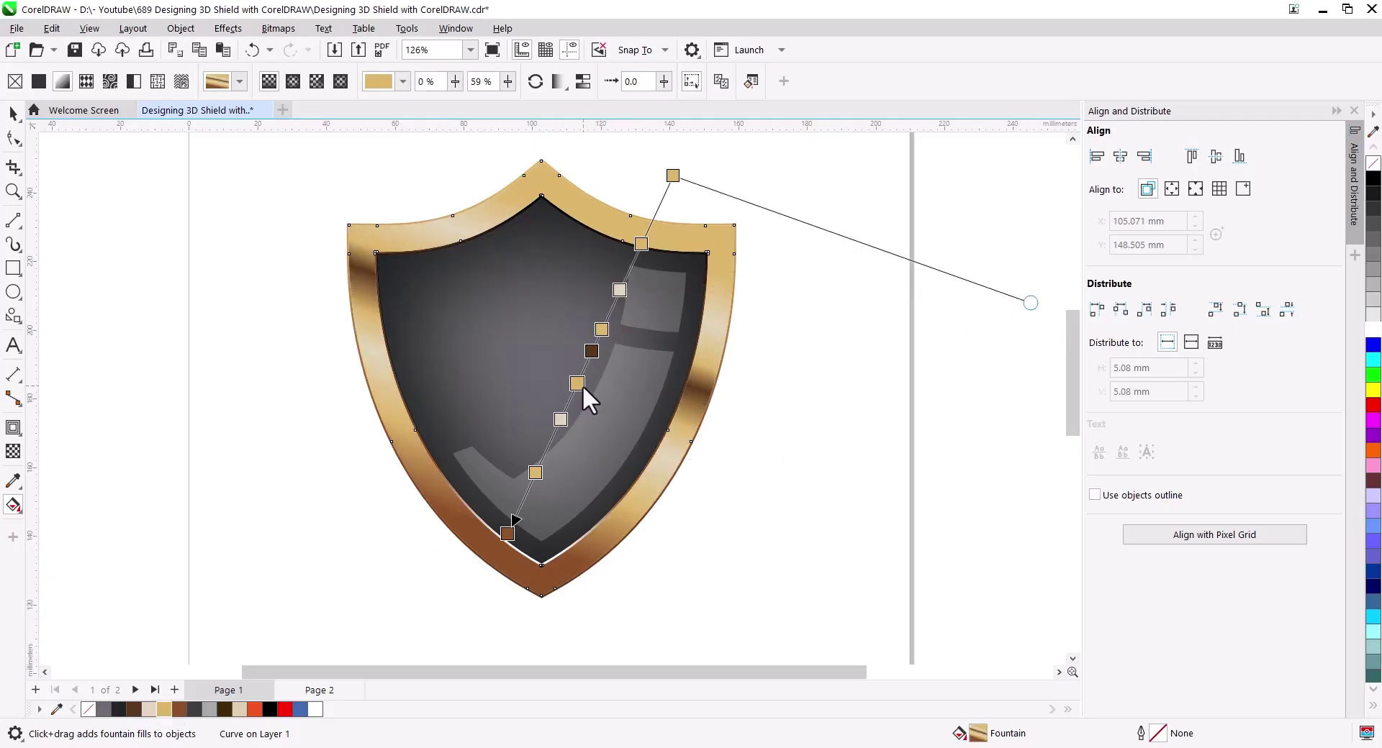
left_click(13, 114)
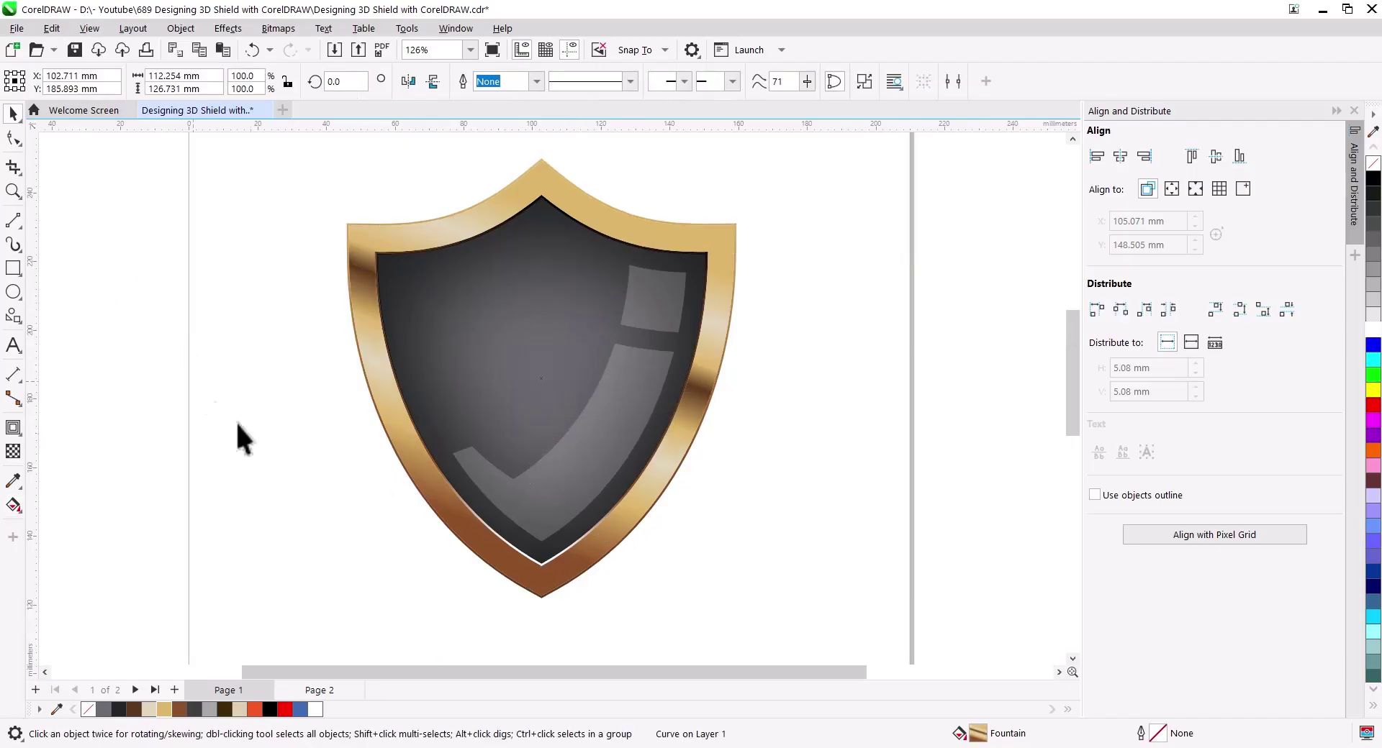
left_click(238, 423)
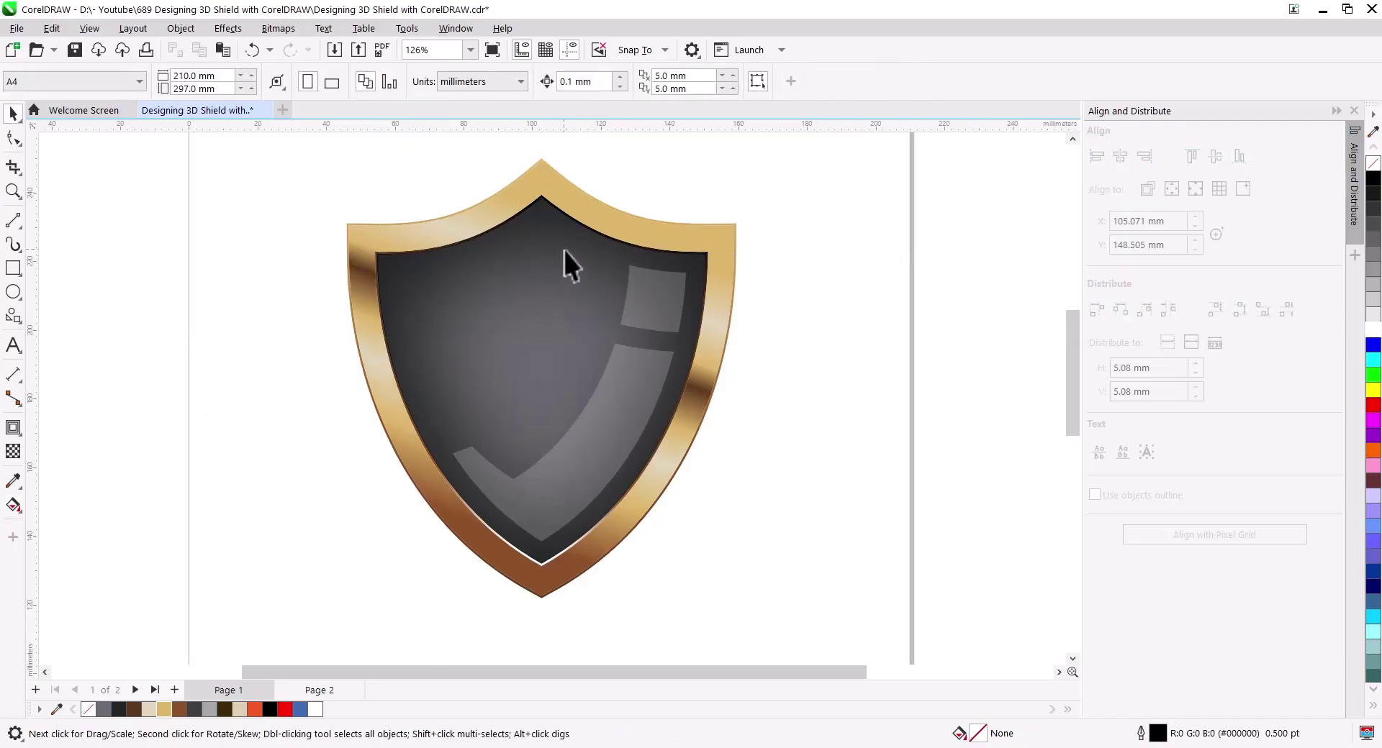
scroll(587, 288, "up", 1)
scroll(601, 301, "up", 2)
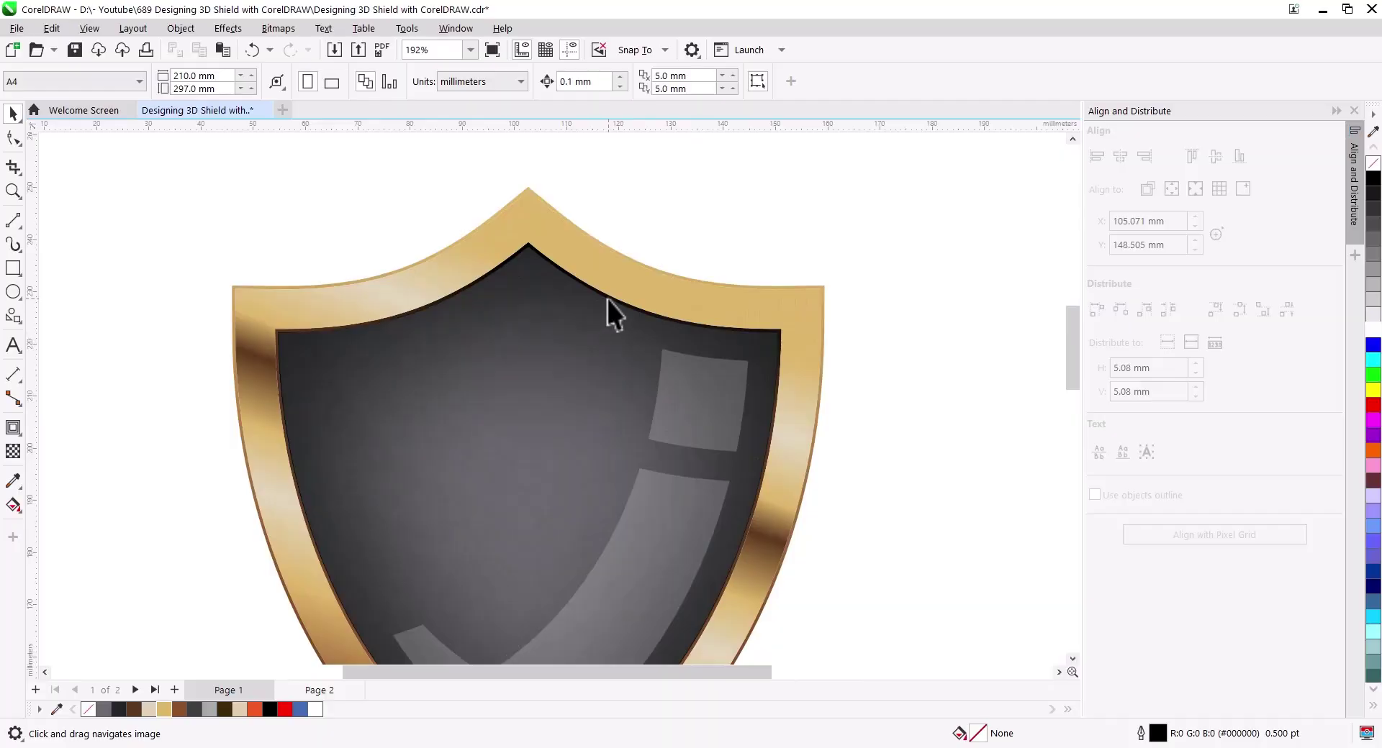
Add a tan stop to the inner border's gradient and give its bottom end a lighter colour.
scroll(607, 301, "up", 6)
left_click(606, 308)
scroll(606, 310, "down", 5)
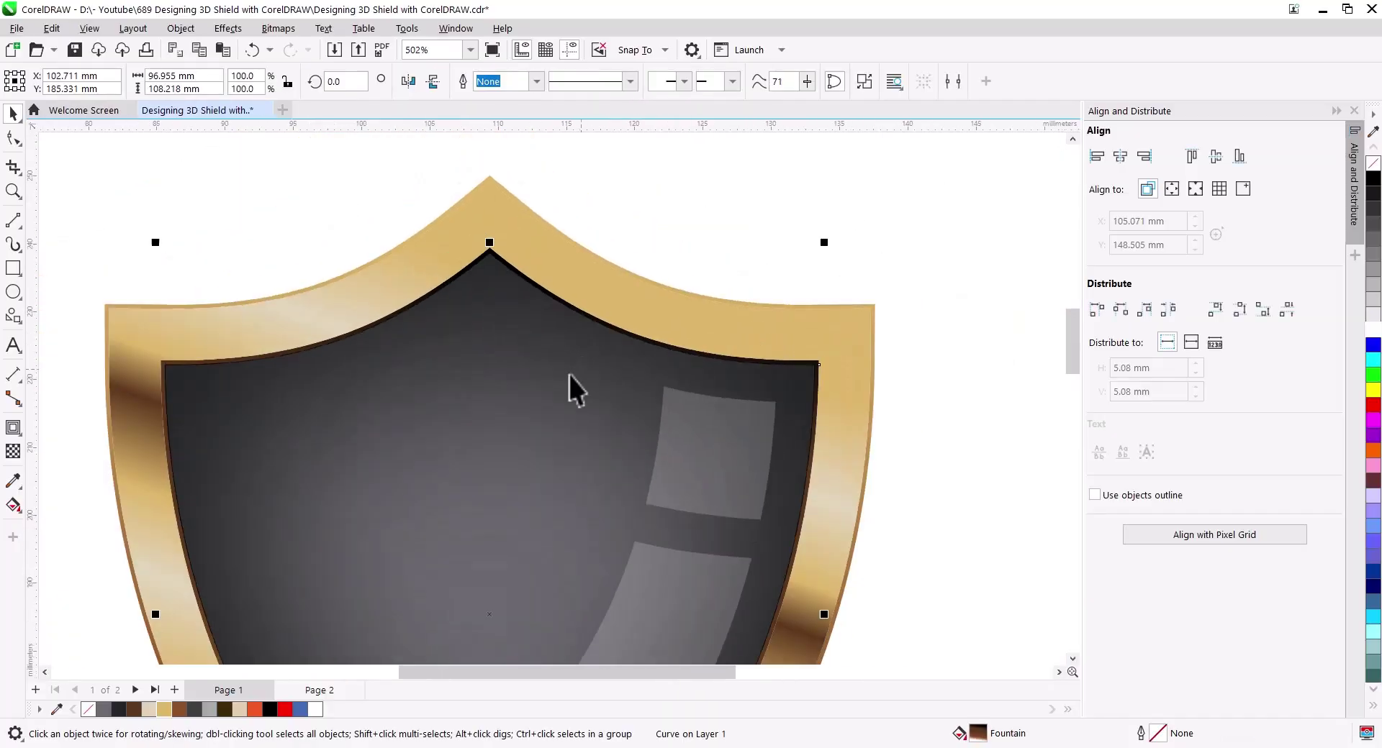
left_click(10, 508)
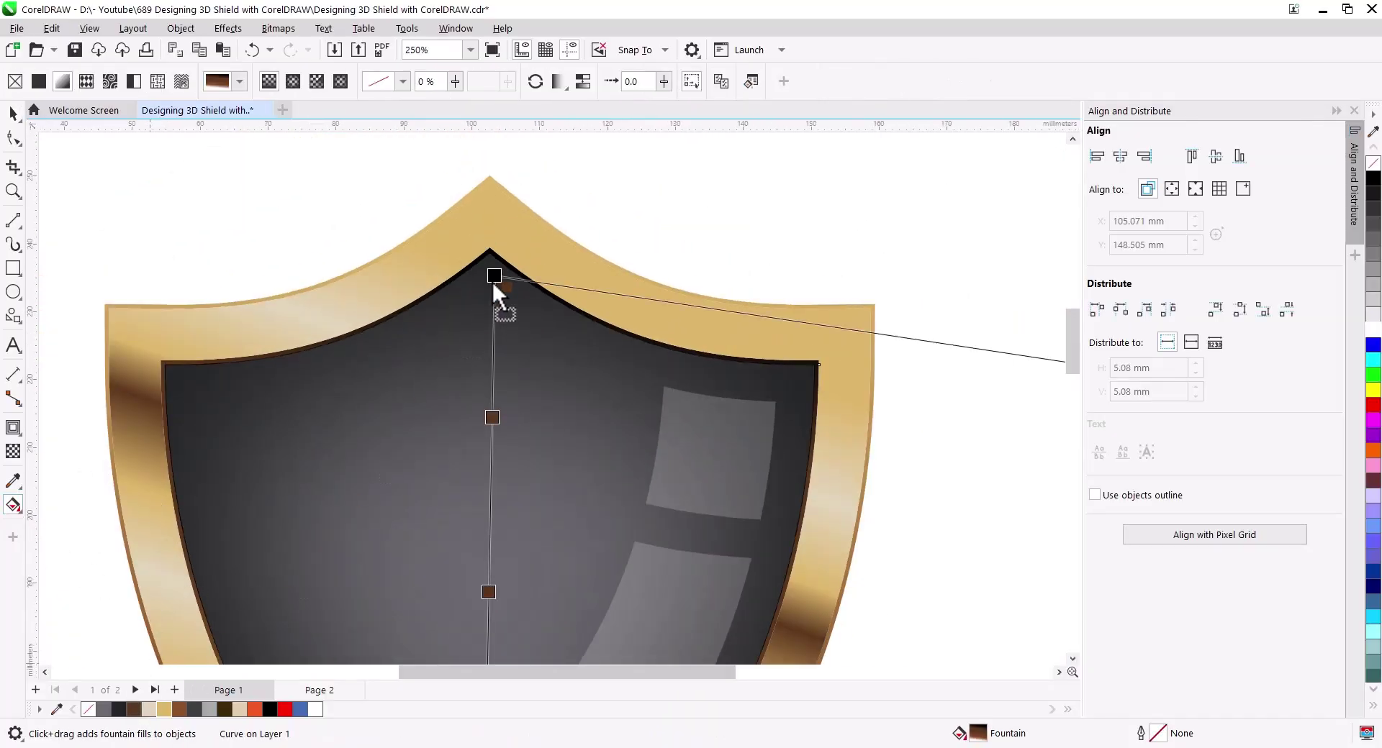
scroll(547, 388, "down", 2)
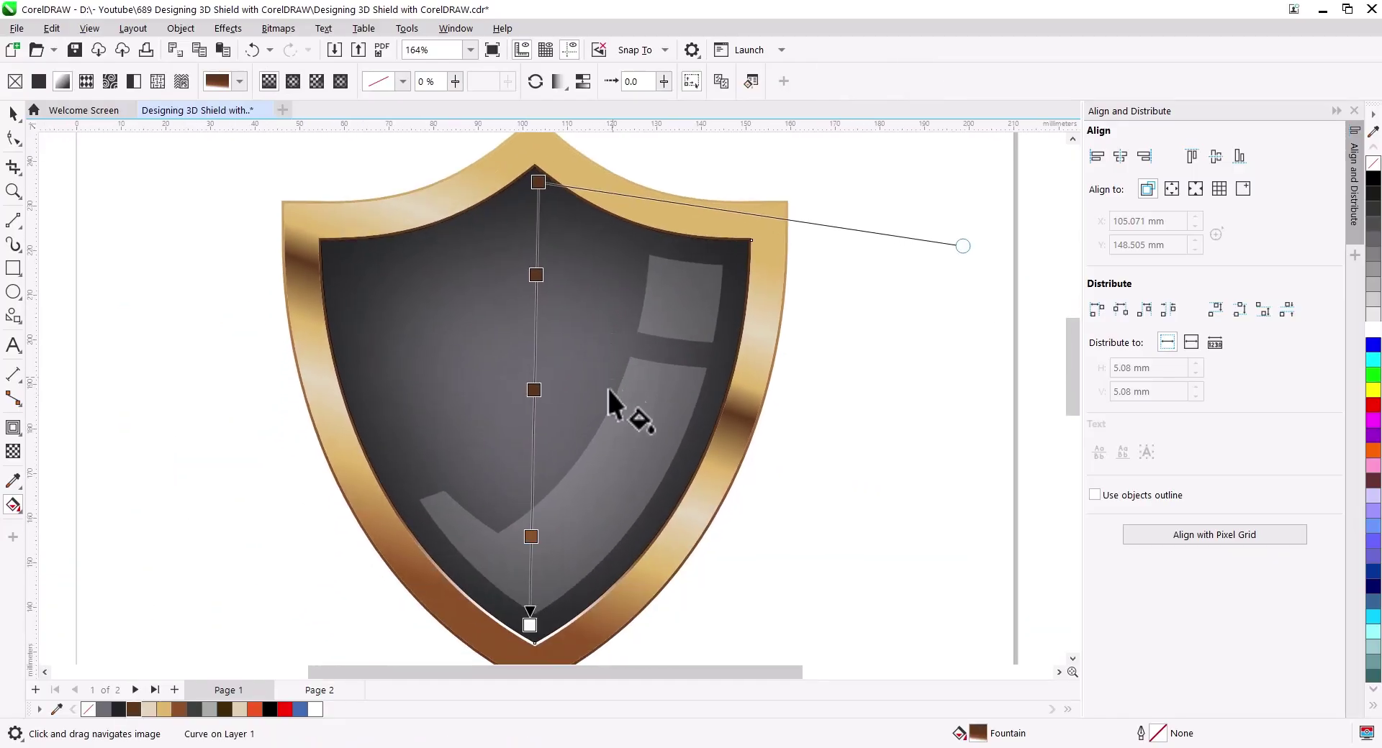
left_click_drag(164, 710, 454, 479)
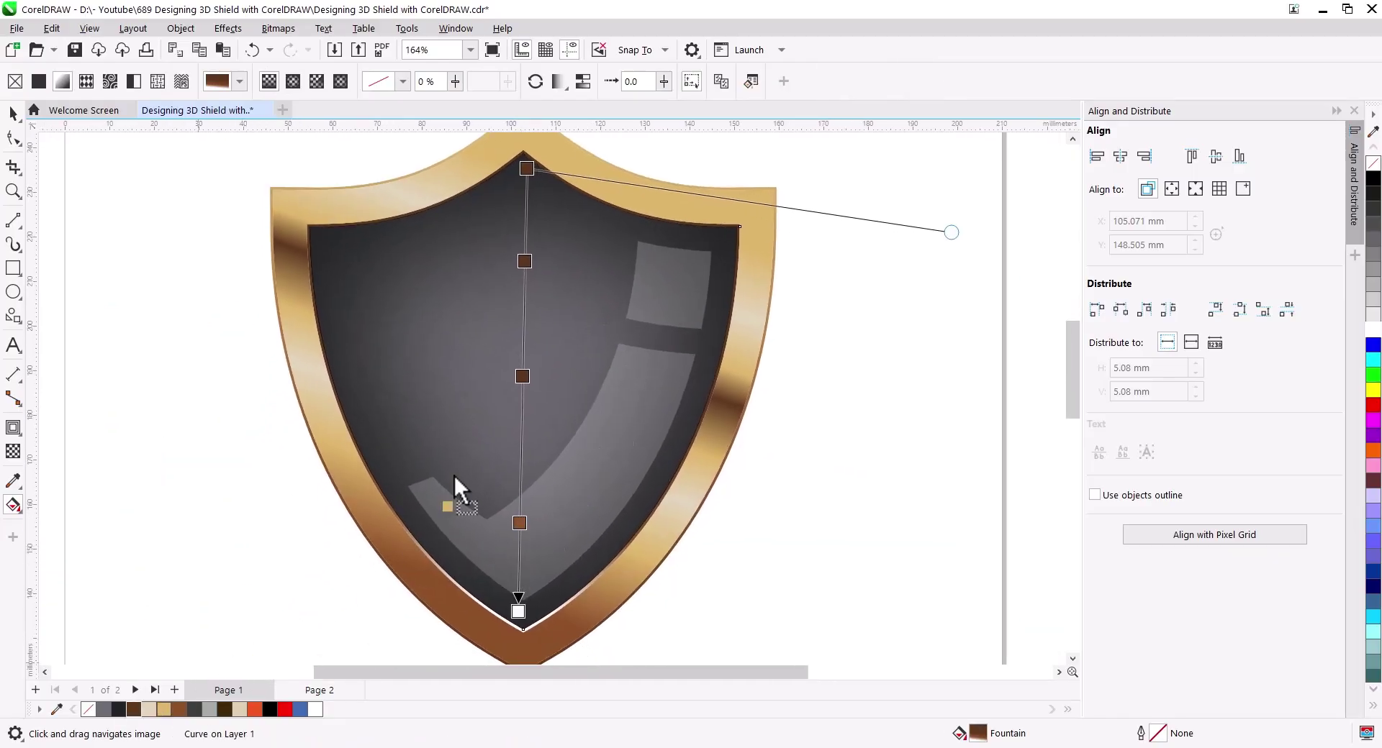
left_click_drag(521, 327, 523, 324)
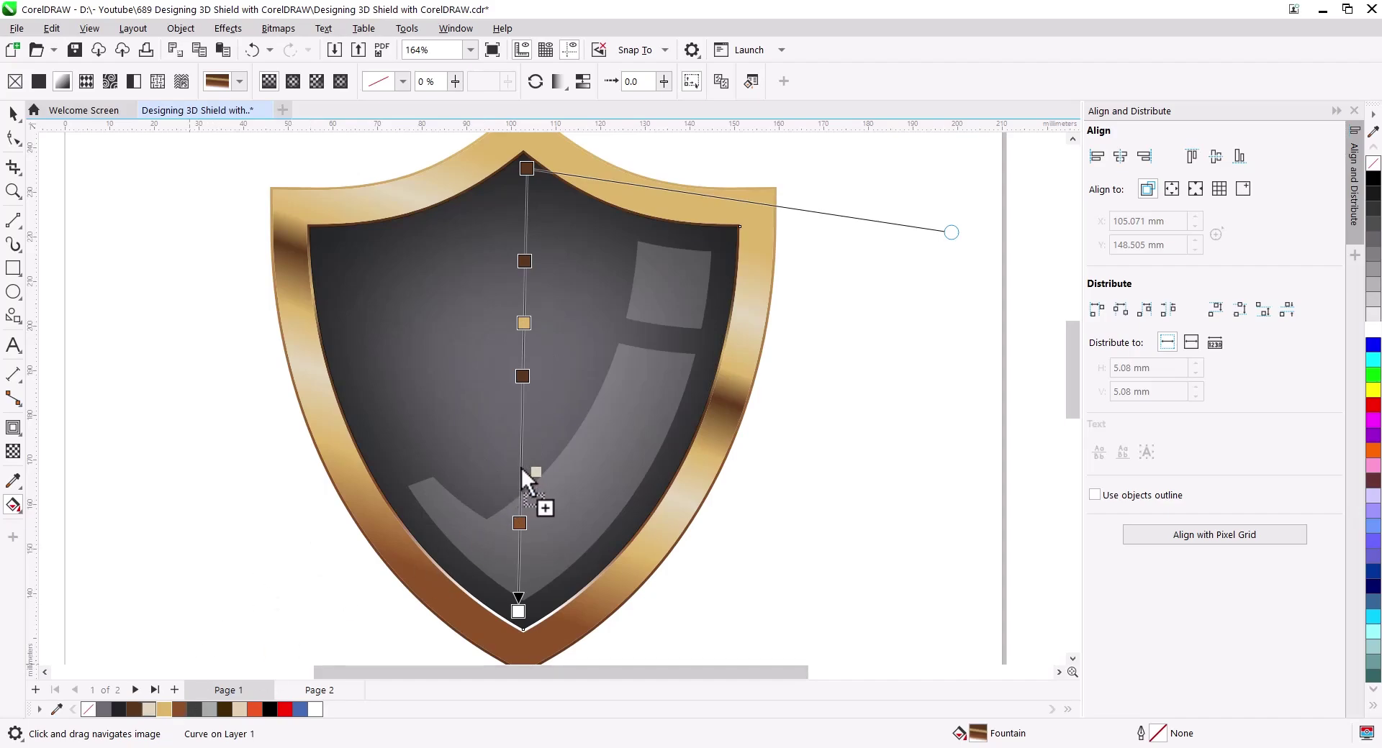
left_click_drag(452, 533, 521, 614)
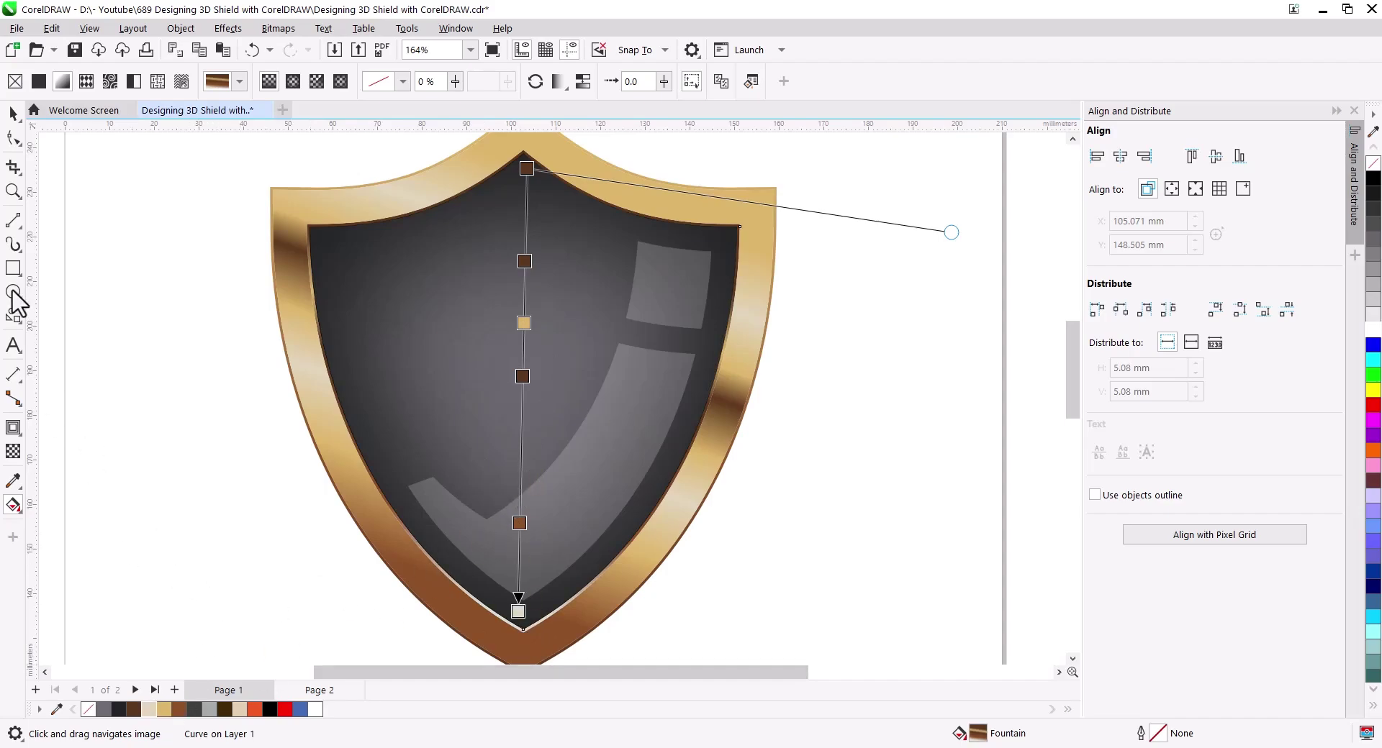
left_click(13, 113)
key("Escape")
Select and deselect the shield parts and dark inner face to check the result.
scroll(537, 480, "down", 2)
scroll(757, 496, "down", 1)
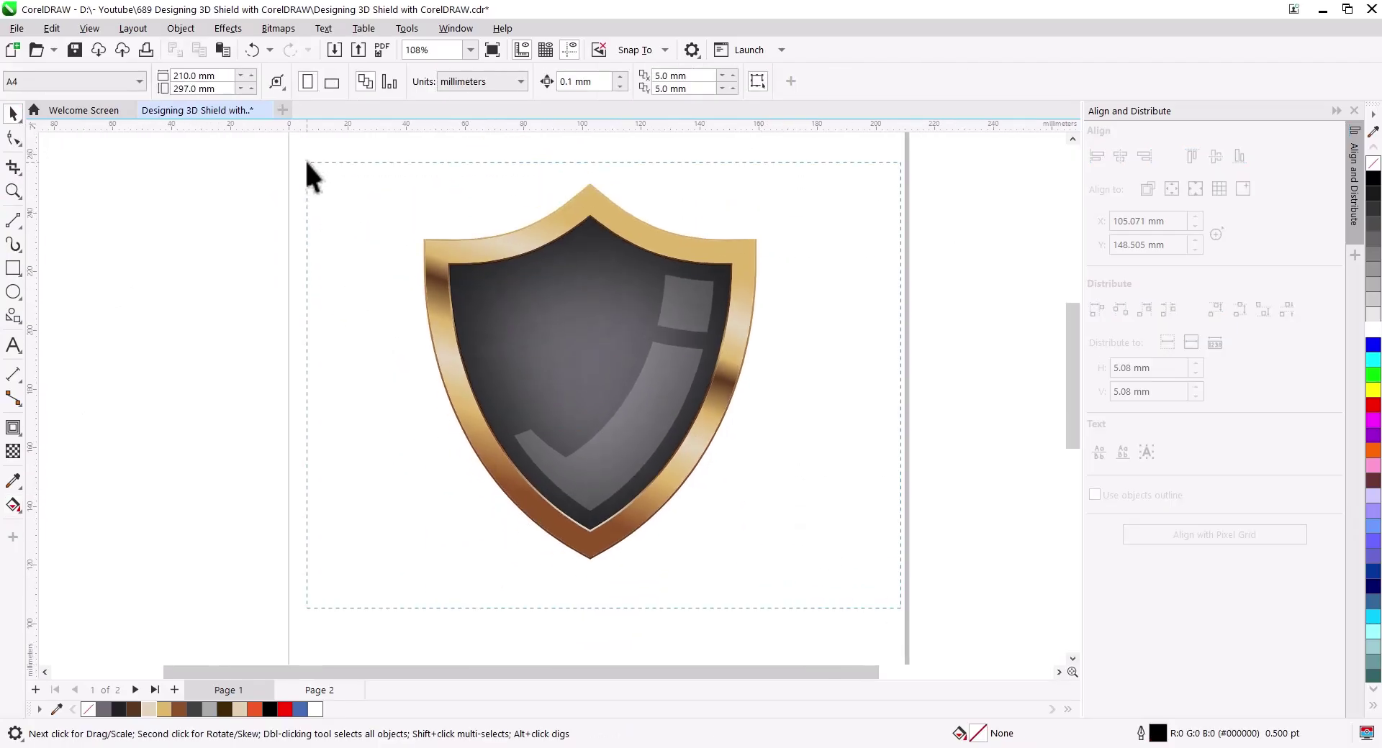
left_click_drag(304, 158, 305, 158)
left_click(819, 353)
scroll(590, 201, "up", 2)
scroll(590, 201, "up", 3)
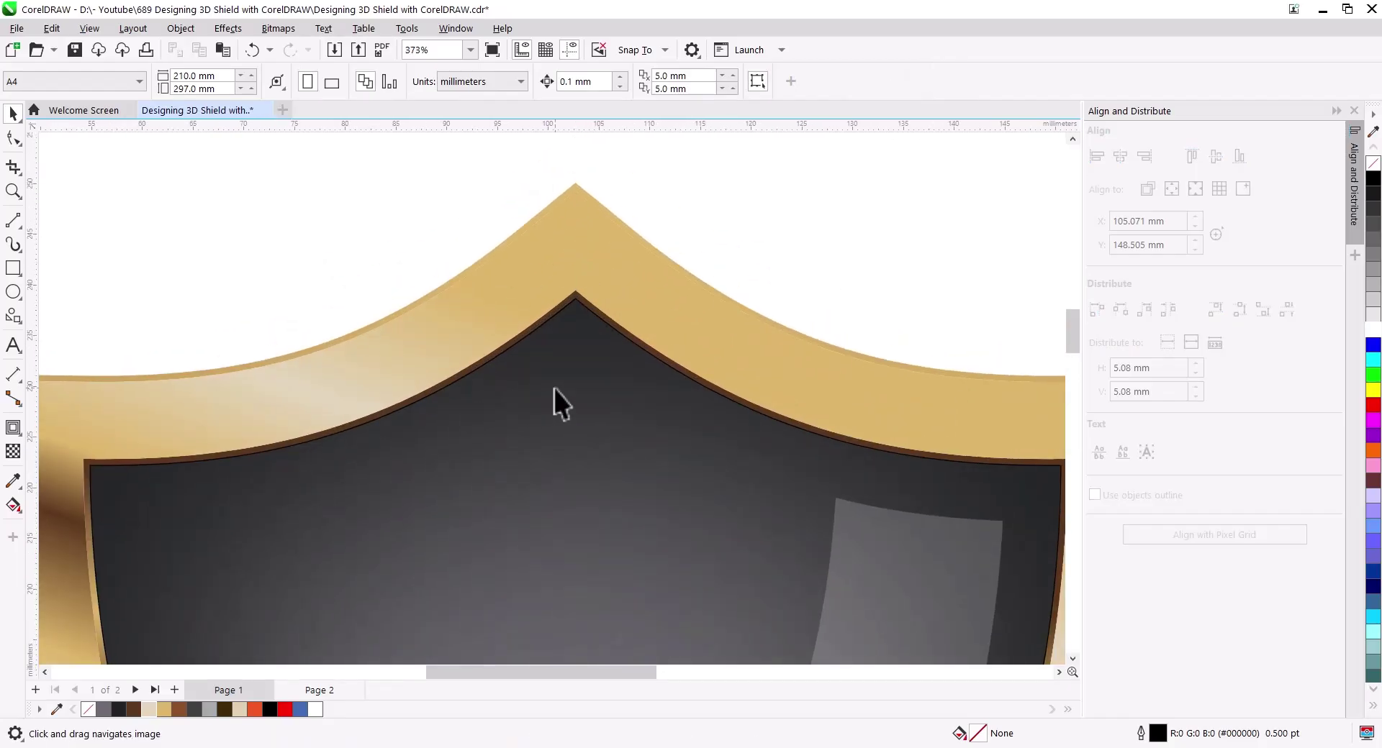
left_click(554, 389)
left_click(281, 329)
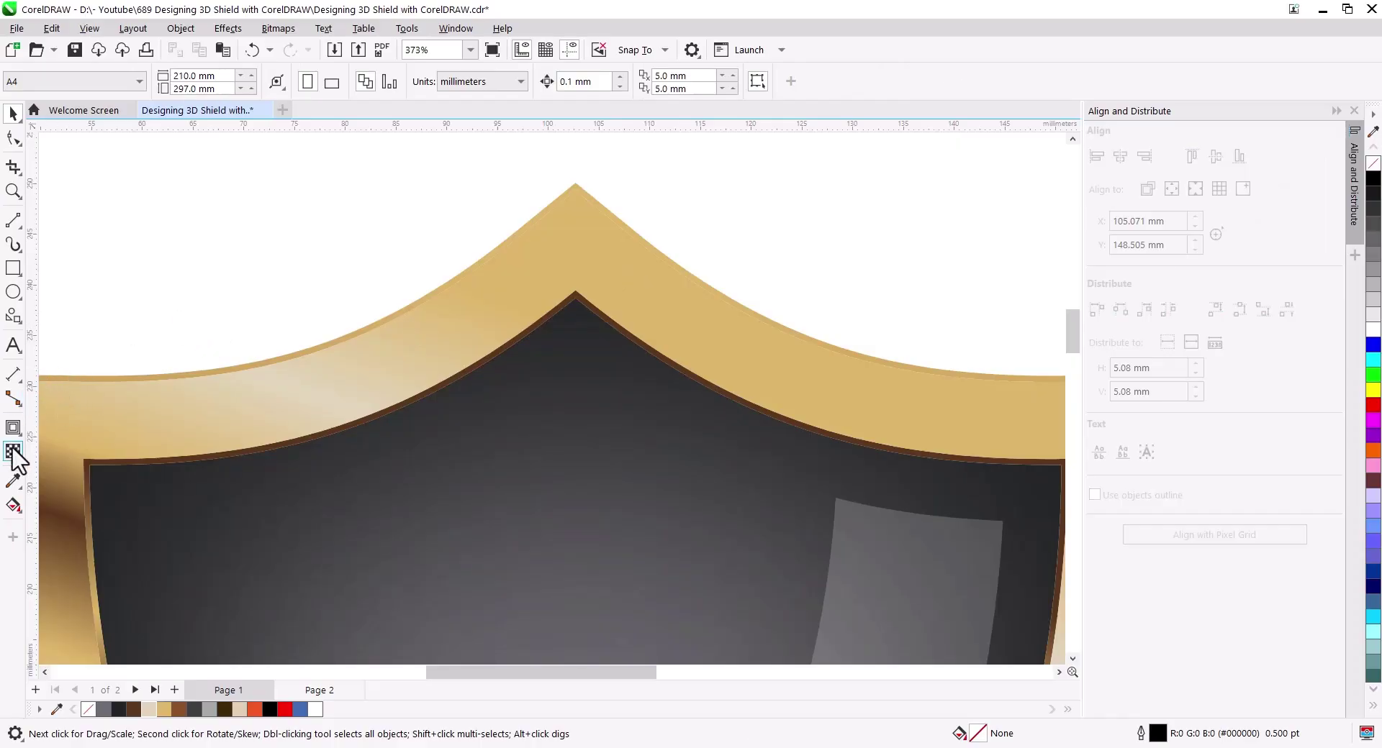
Draw a small circle at the shield's top tip and select it on its own.
left_click(13, 291)
left_click_drag(555, 229, 594, 268)
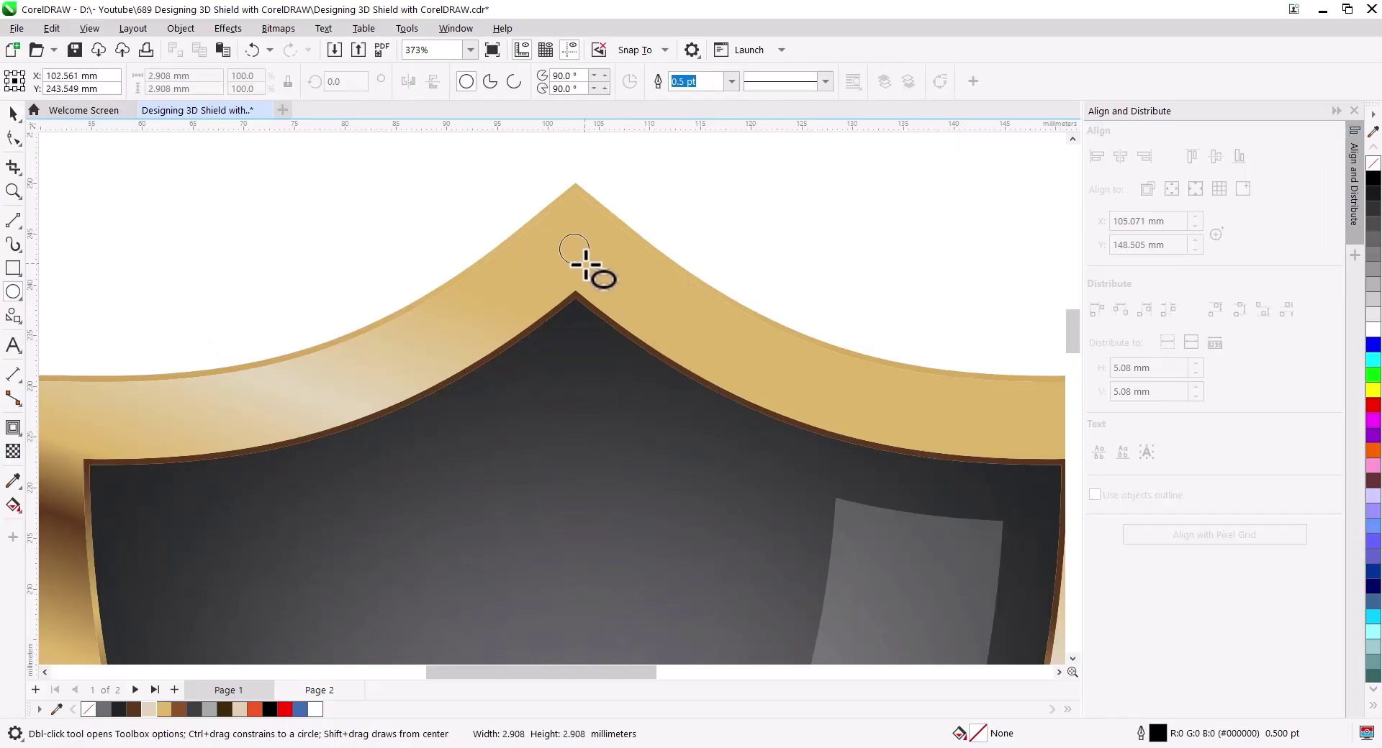
left_click(12, 113)
left_click(653, 249, "shift")
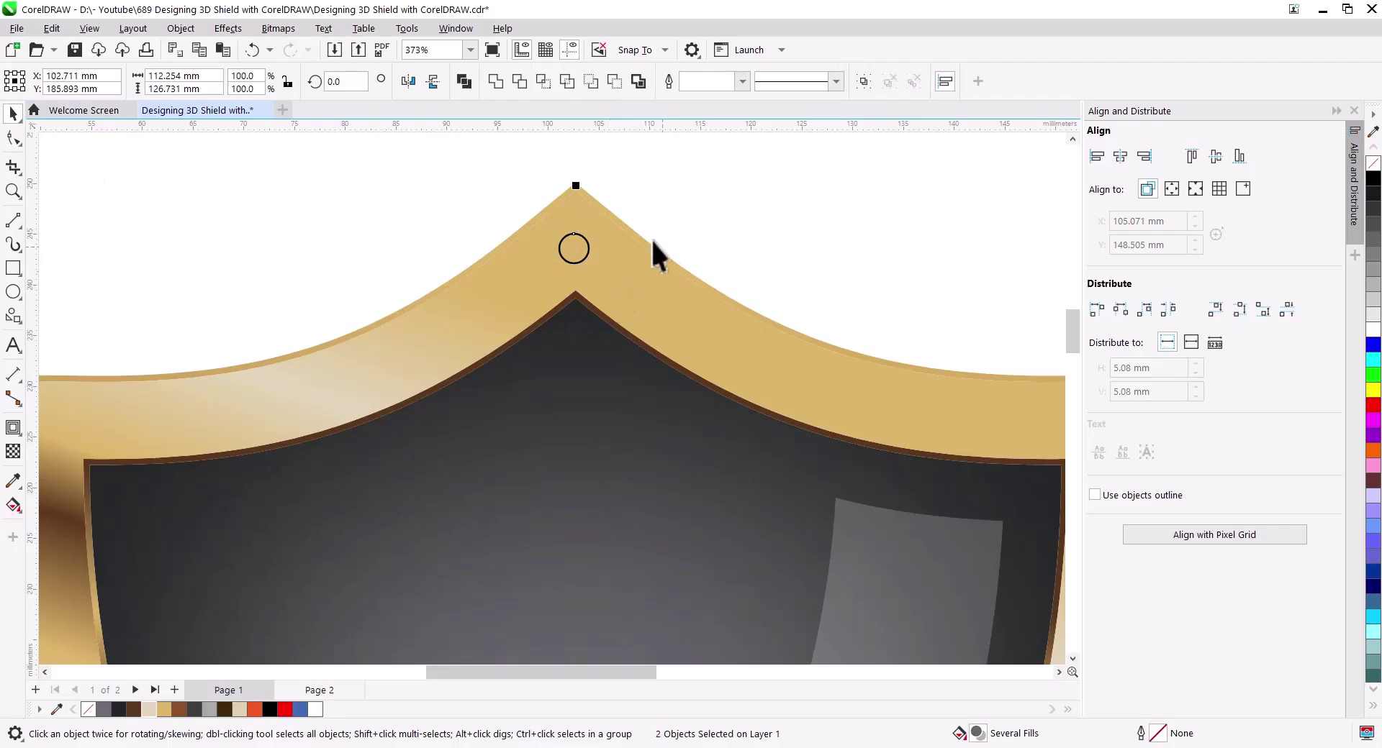
left_click(574, 240)
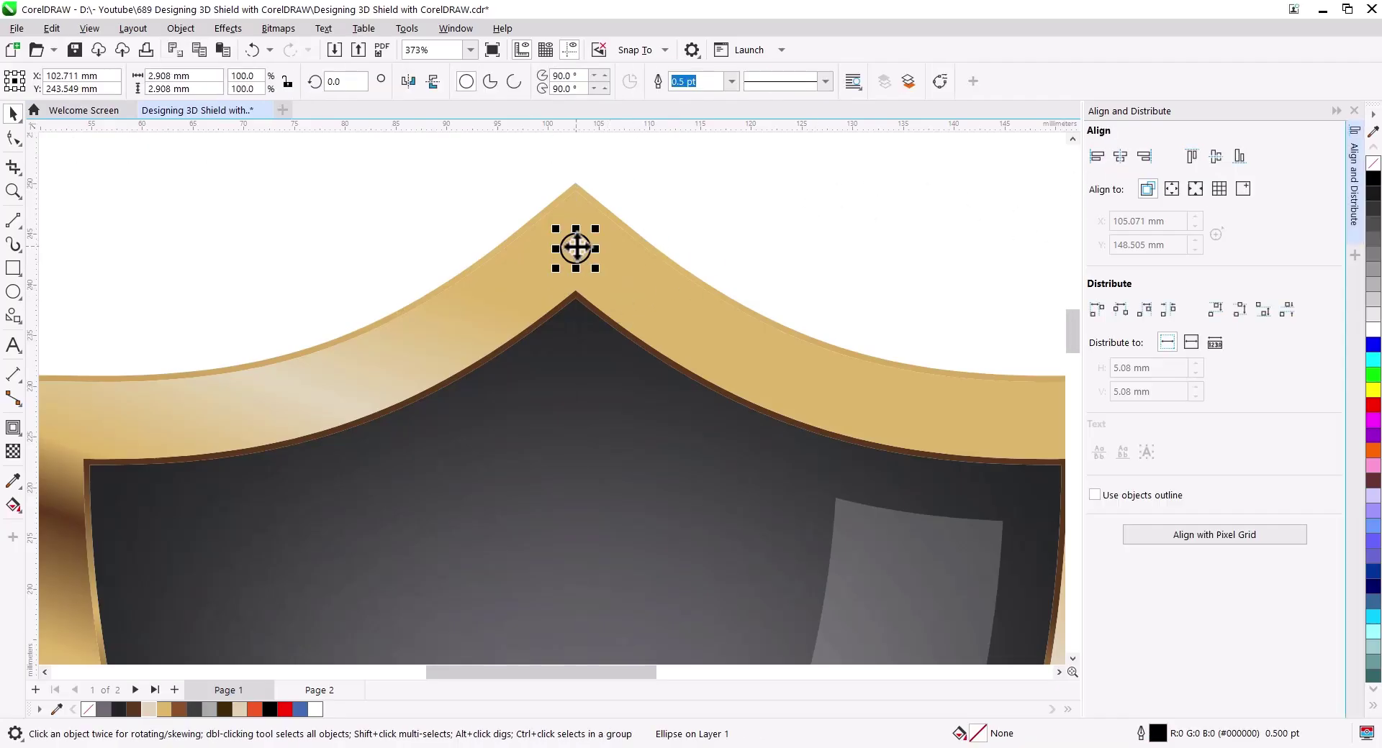
scroll(587, 266, "up", 3)
Give the circle a radial gradient, centre shifted up-left and outer end pulled inward.
left_click(22, 506)
left_click_drag(560, 231, 606, 283)
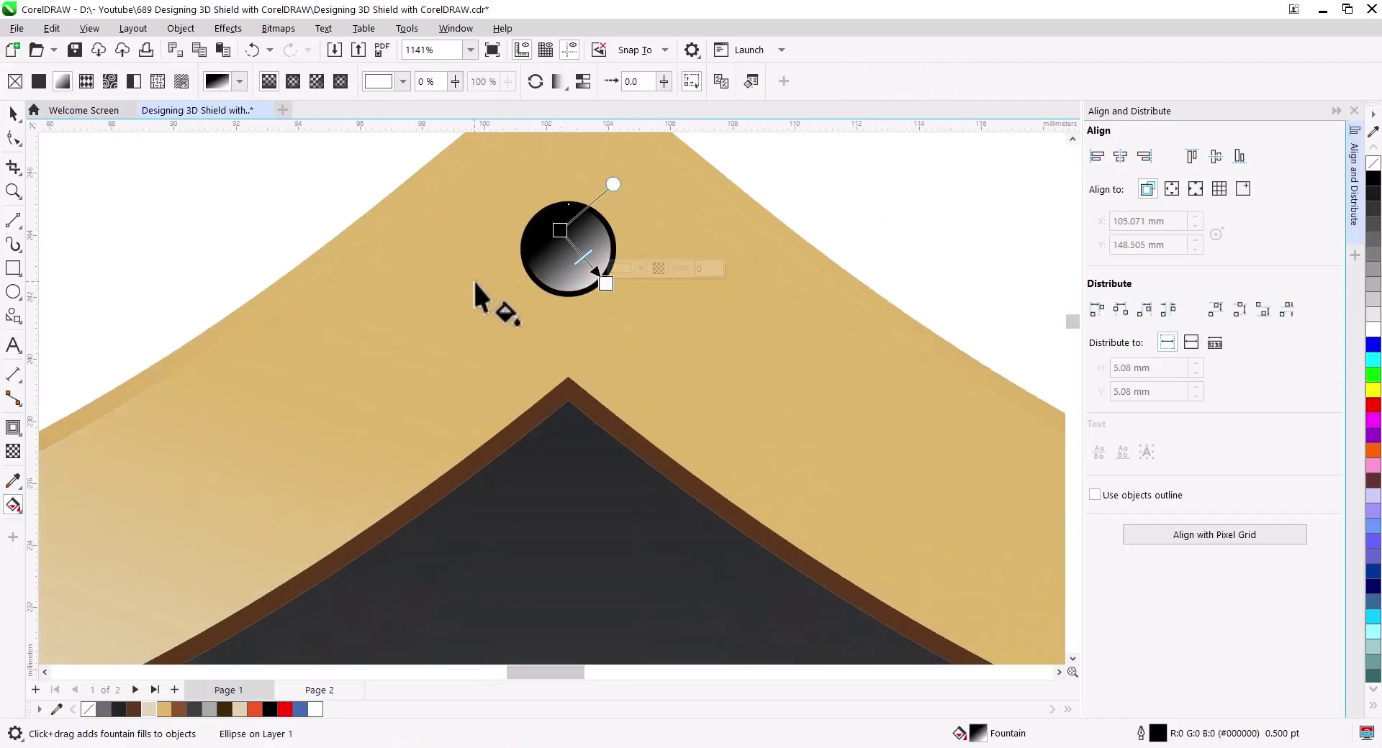
left_click(292, 81)
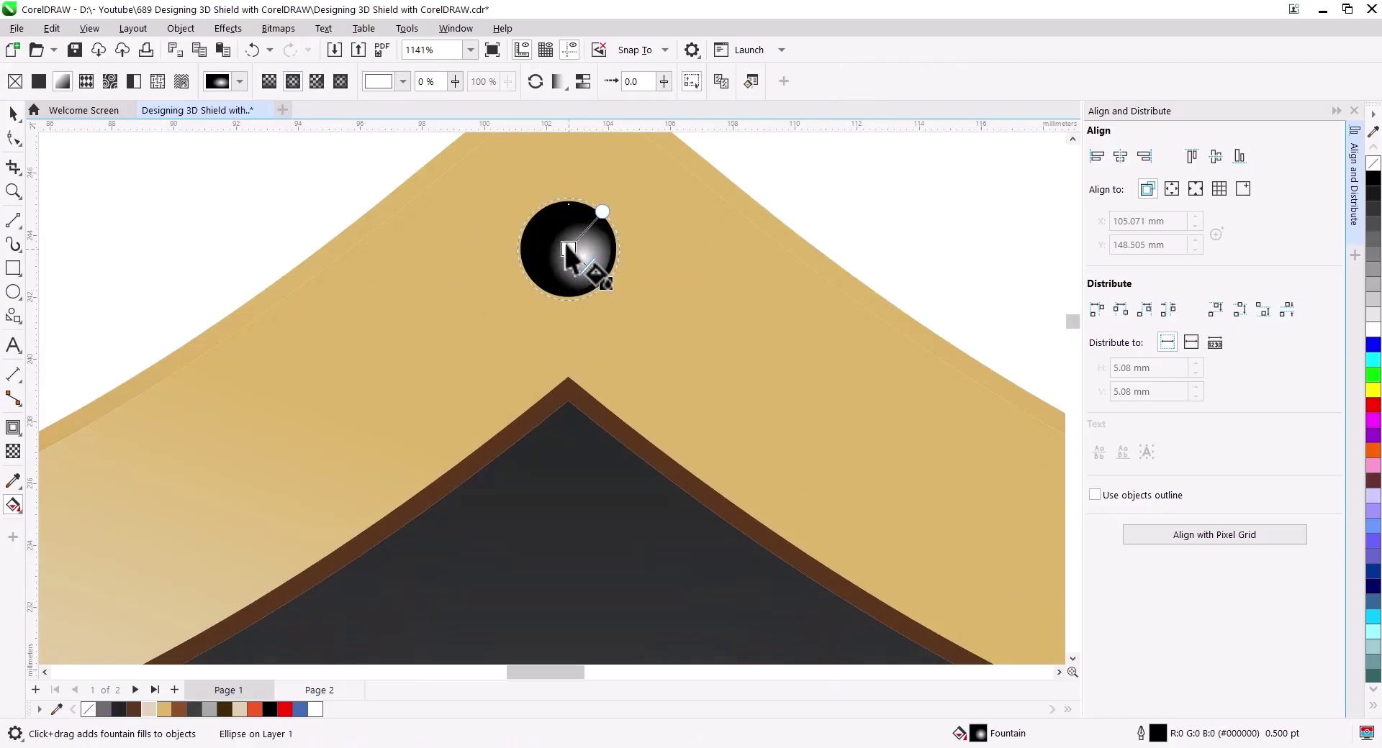
left_click_drag(565, 243, 556, 236)
left_click_drag(604, 283, 586, 260)
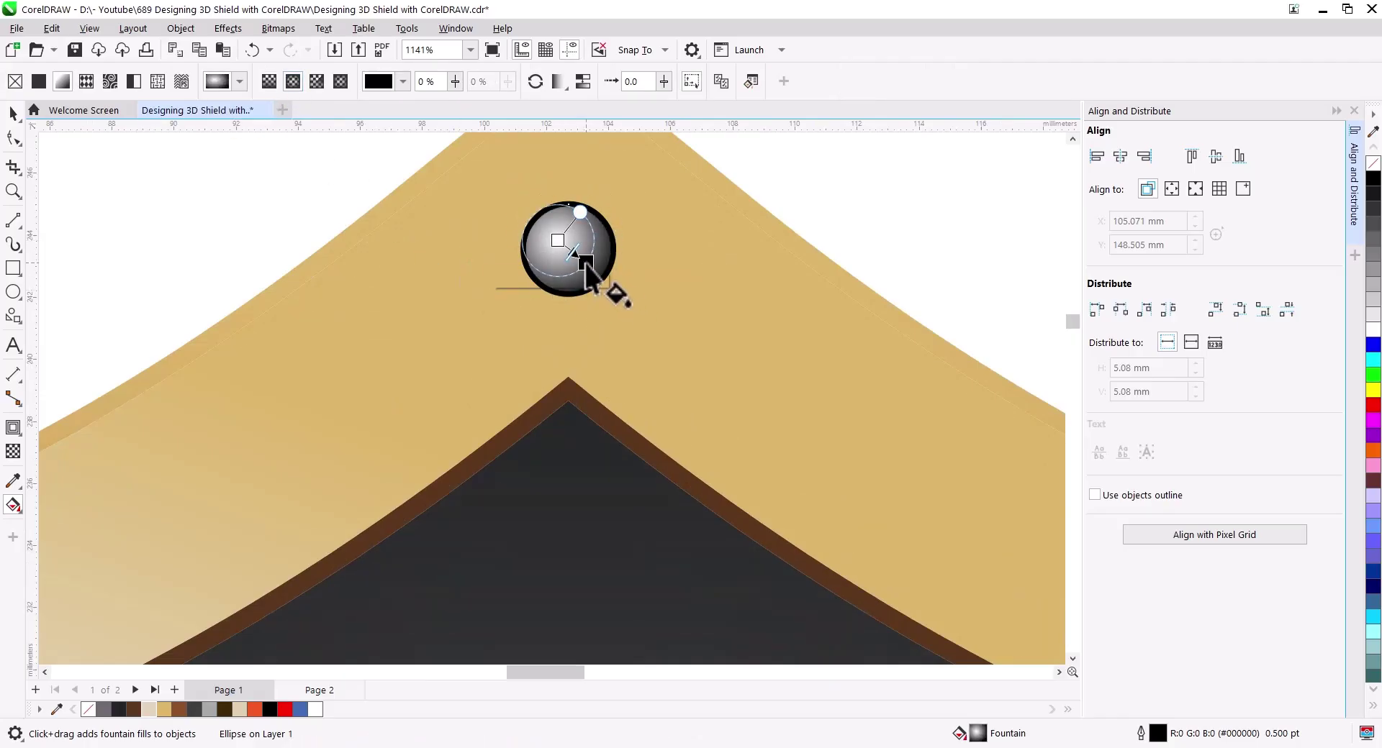
left_click(585, 265)
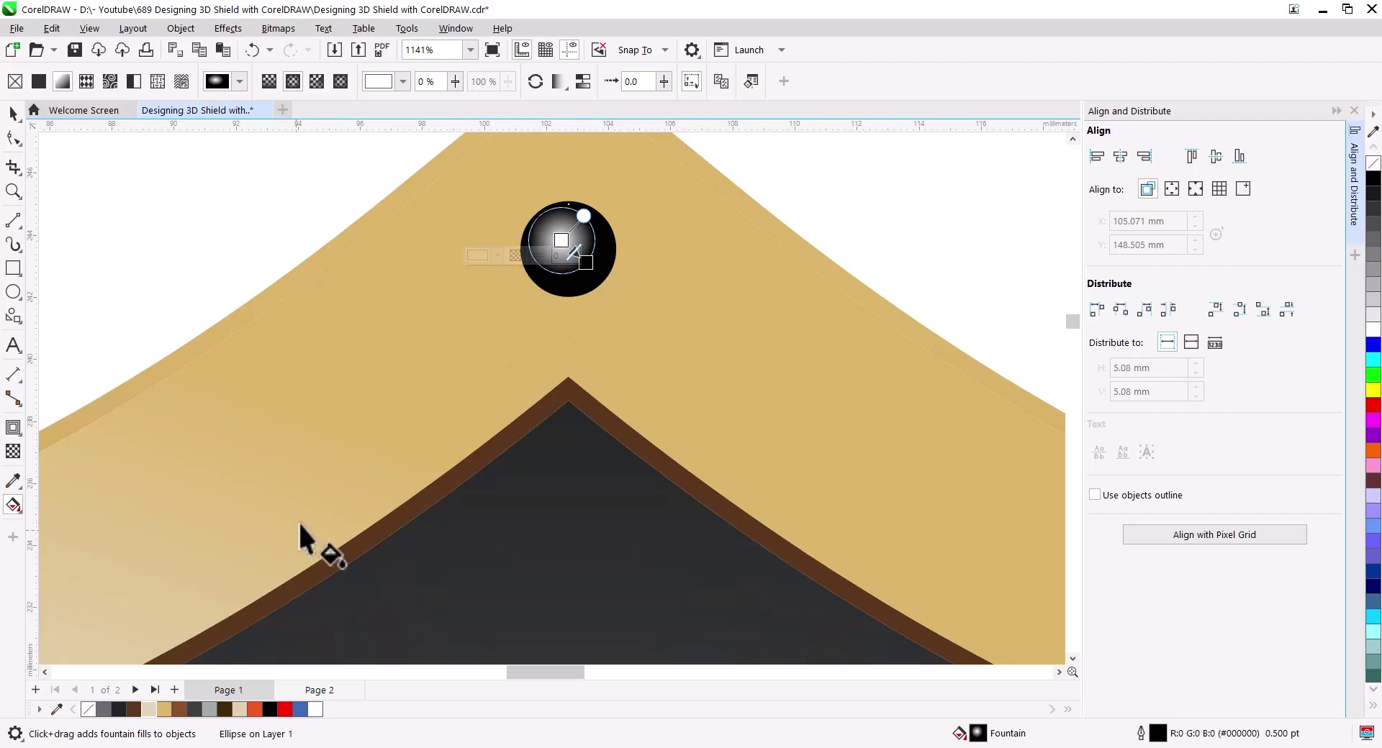
Colour the gradient dark brown outside and light tan at the centre, with no outline.
left_click_drag(132, 712, 564, 321)
left_click_drag(584, 256, 589, 270)
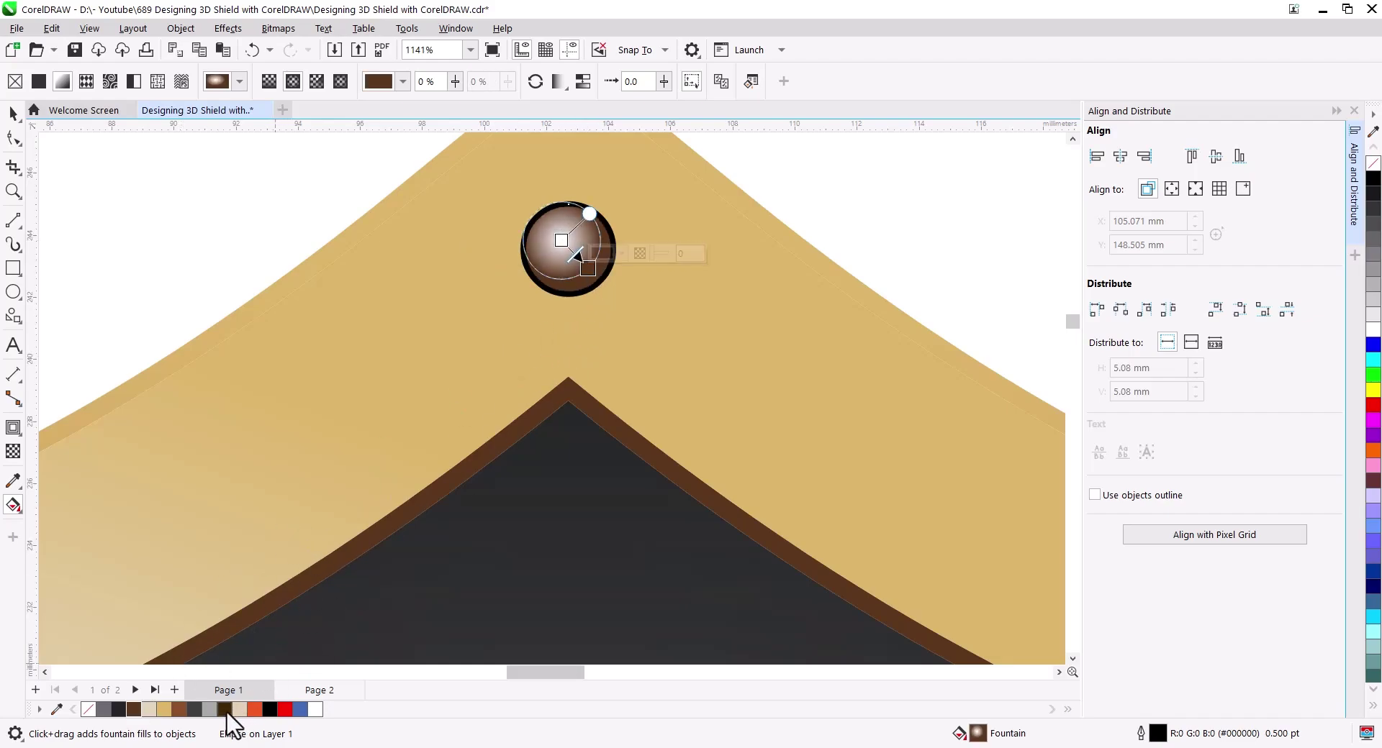
left_click_drag(227, 712, 589, 271)
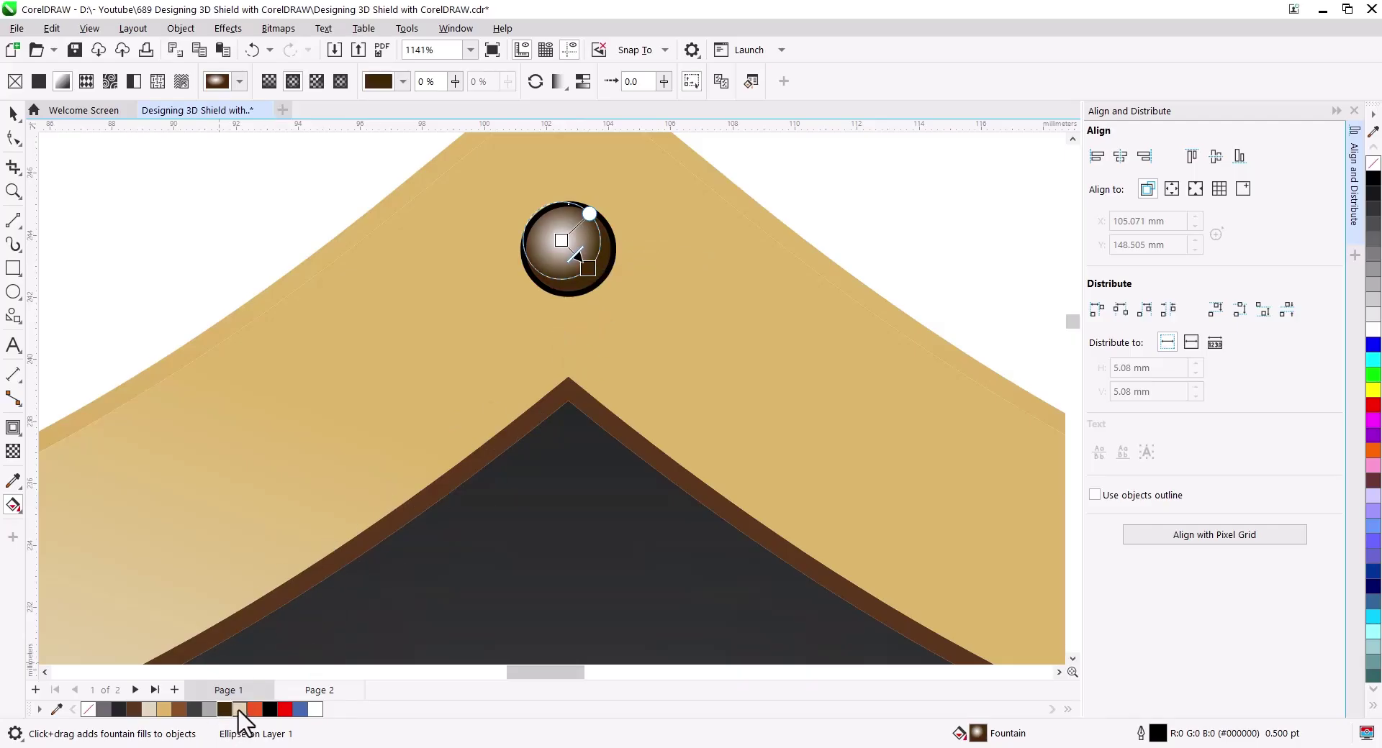
left_click_drag(238, 711, 563, 248)
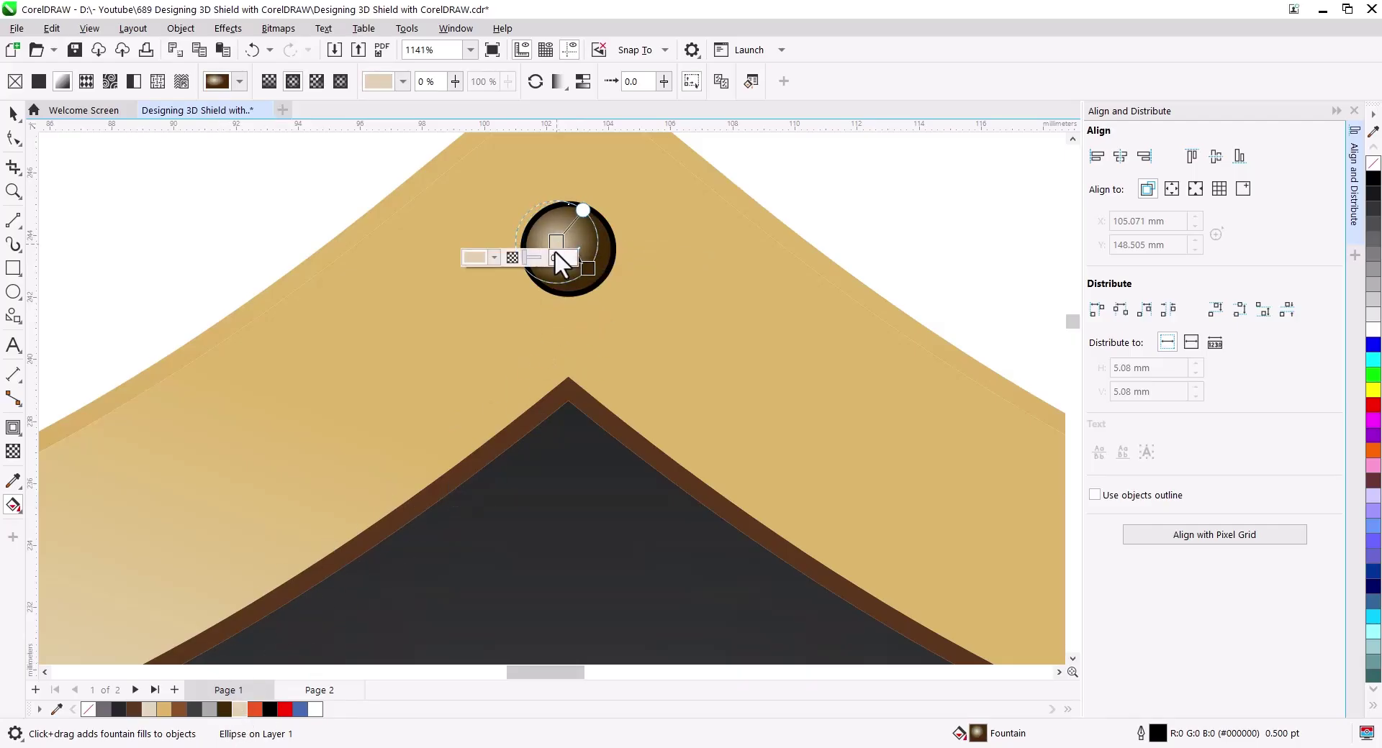
left_click(13, 114)
right_click(1373, 166)
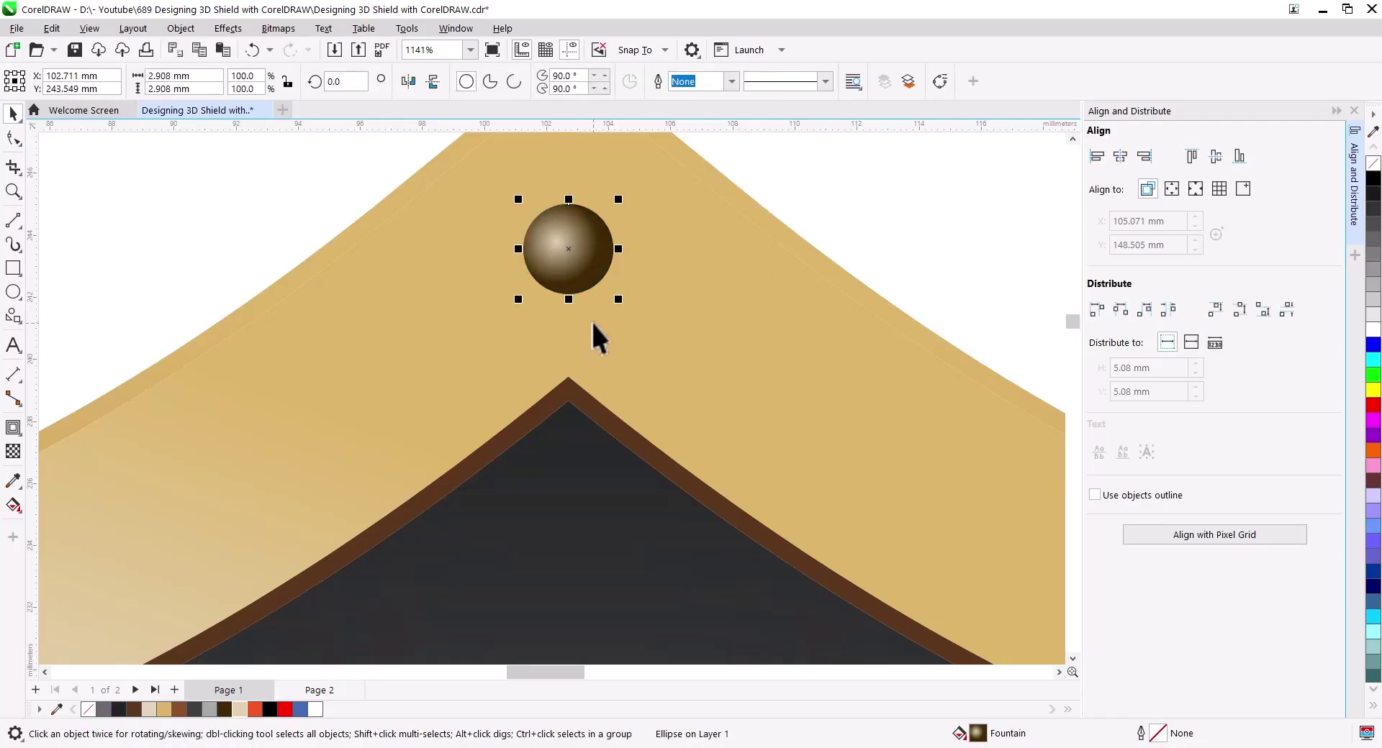
Duplicate the circle as an unfilled black-outlined ring offset slightly down-right.
scroll(586, 268, "up", 3)
key("Escape")
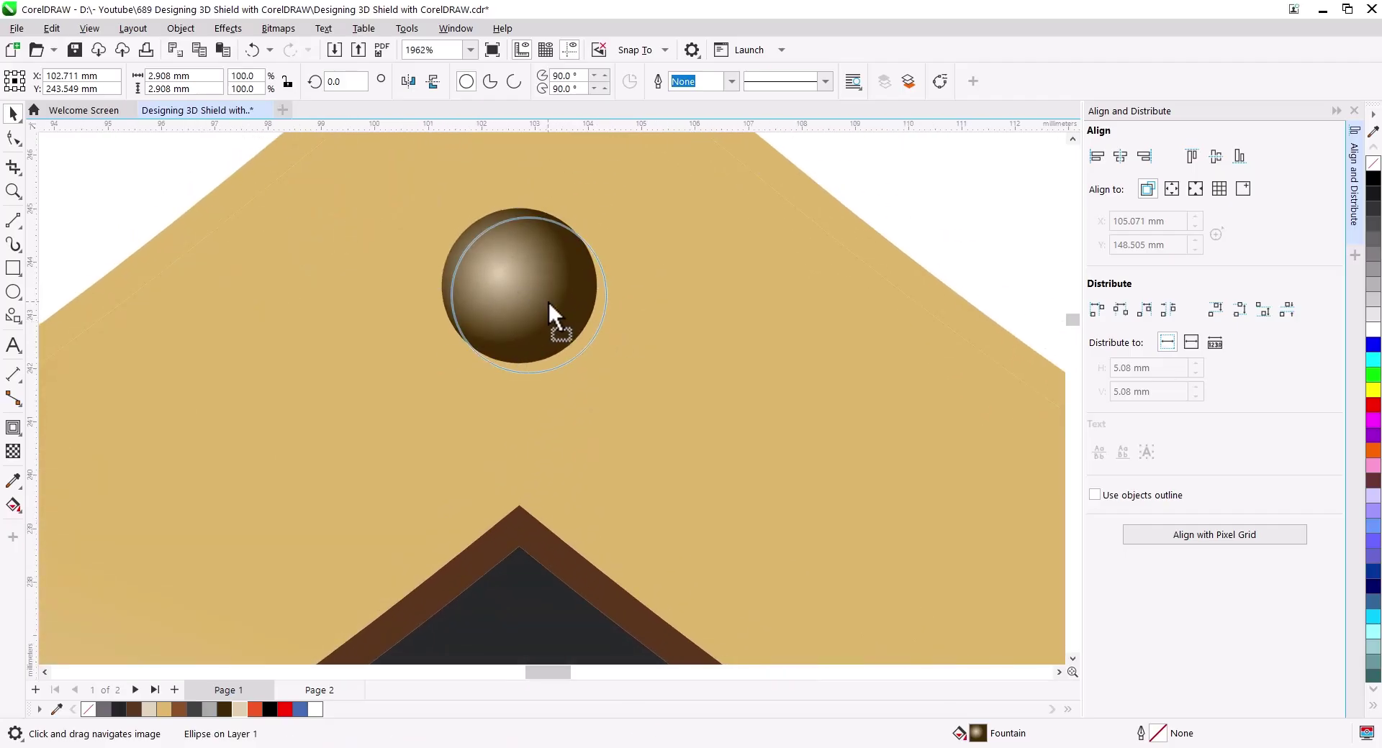
key("ctrl+d")
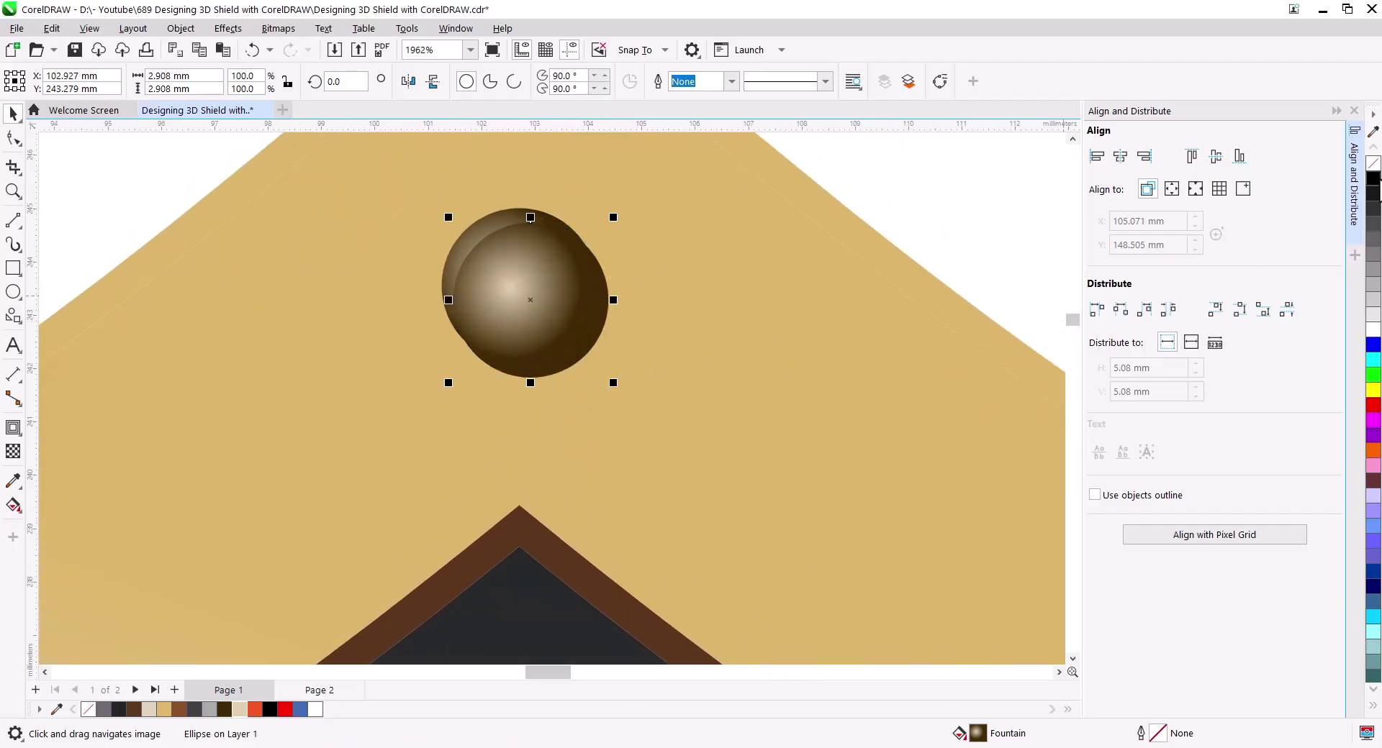
left_click(1373, 164)
right_click(1373, 178)
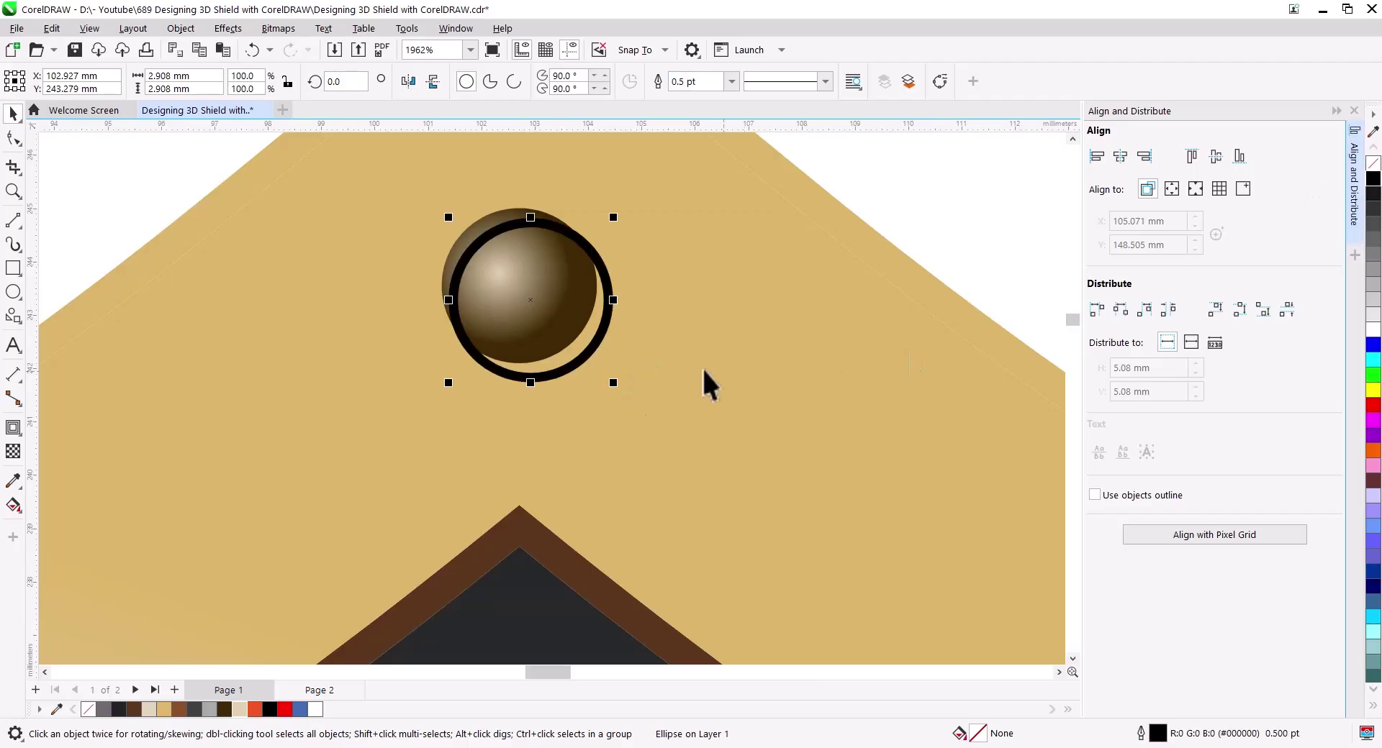
left_click_drag(591, 362, 593, 363)
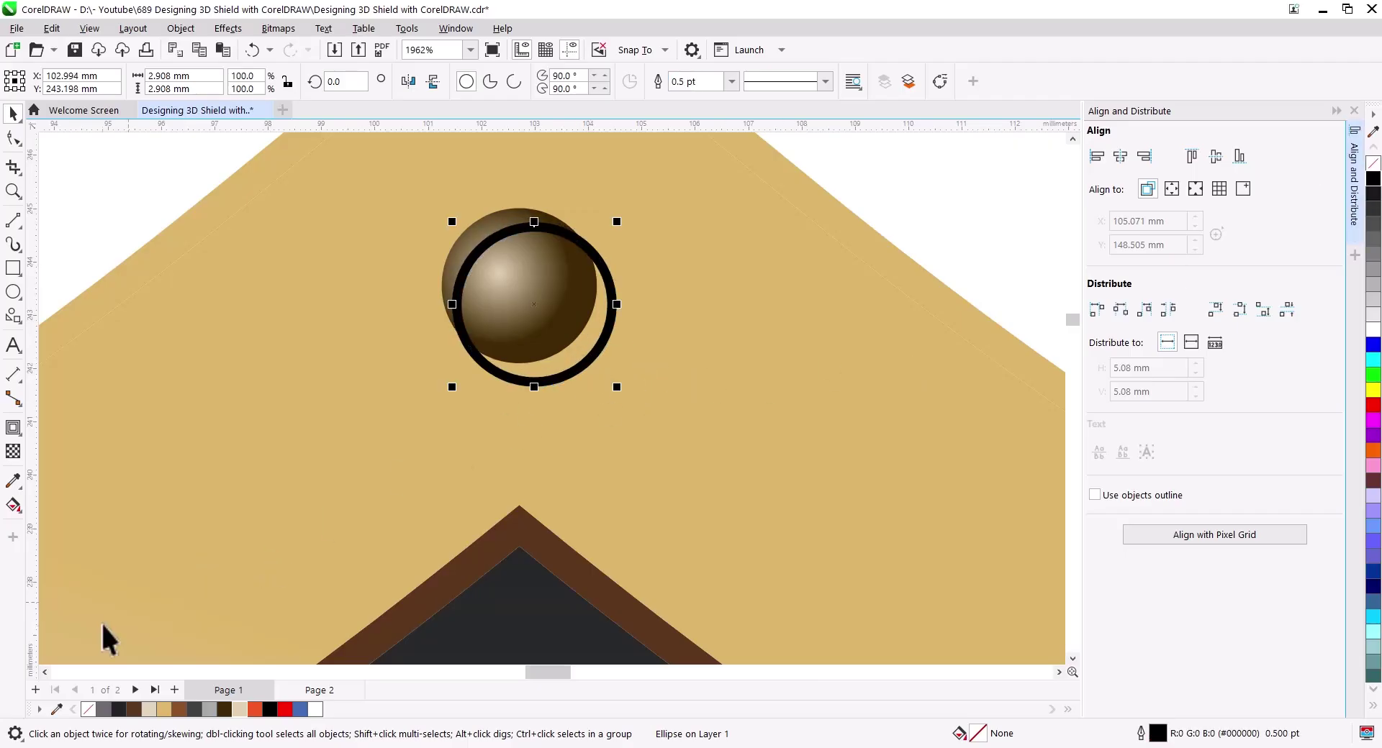
Smart Fill the crescent between circle and ring, then delete the ring.
left_click(14, 508)
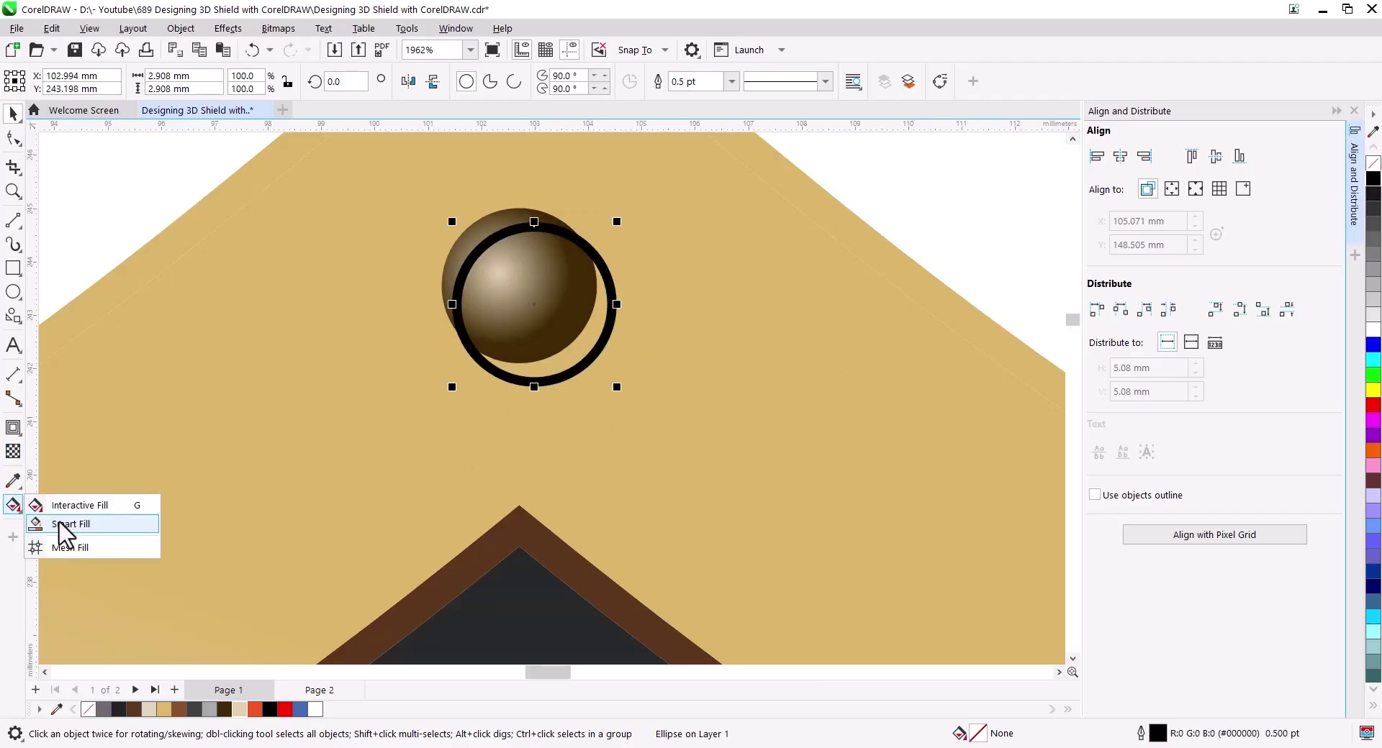
left_click(62, 530)
left_click(580, 363)
left_click(12, 114)
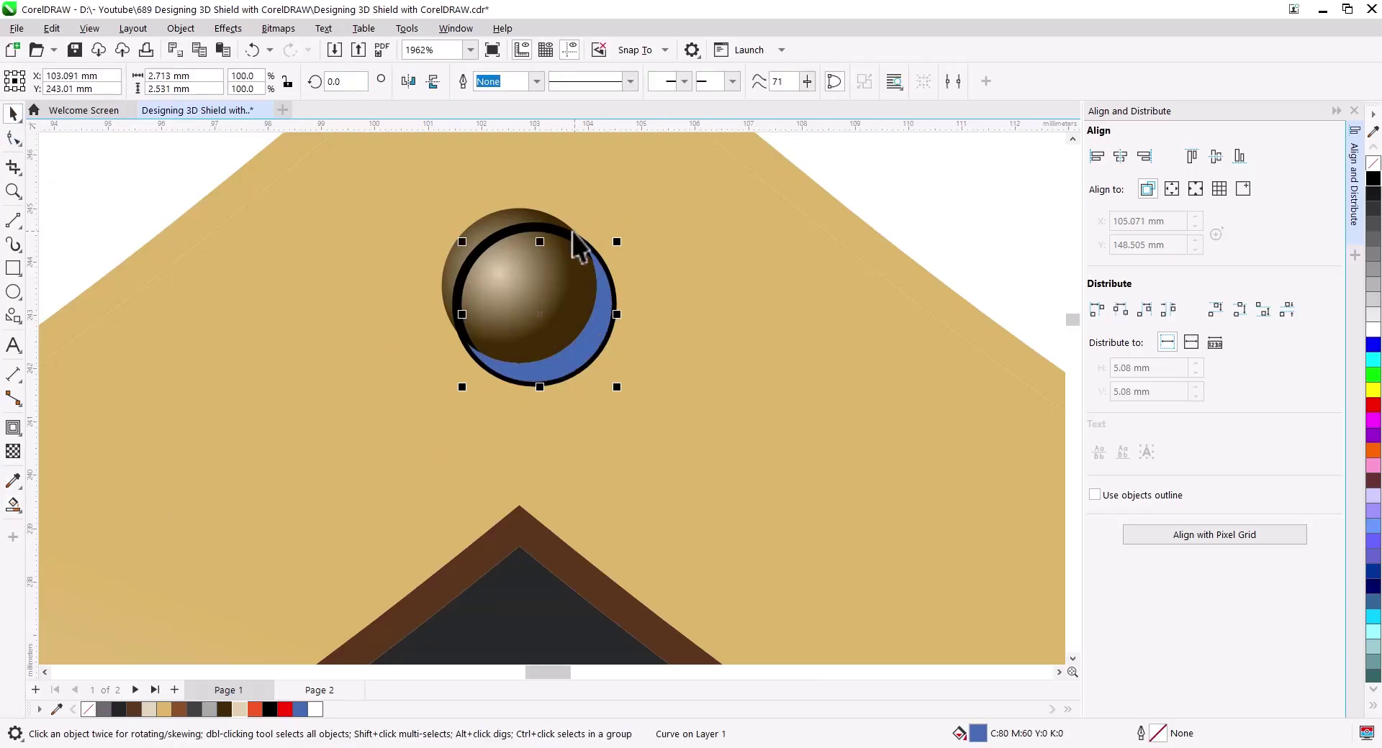
left_click(560, 229)
key("Delete")
Fill the crescent shadow with the rim's tan colour sampled by eyedropper.
left_click(598, 327)
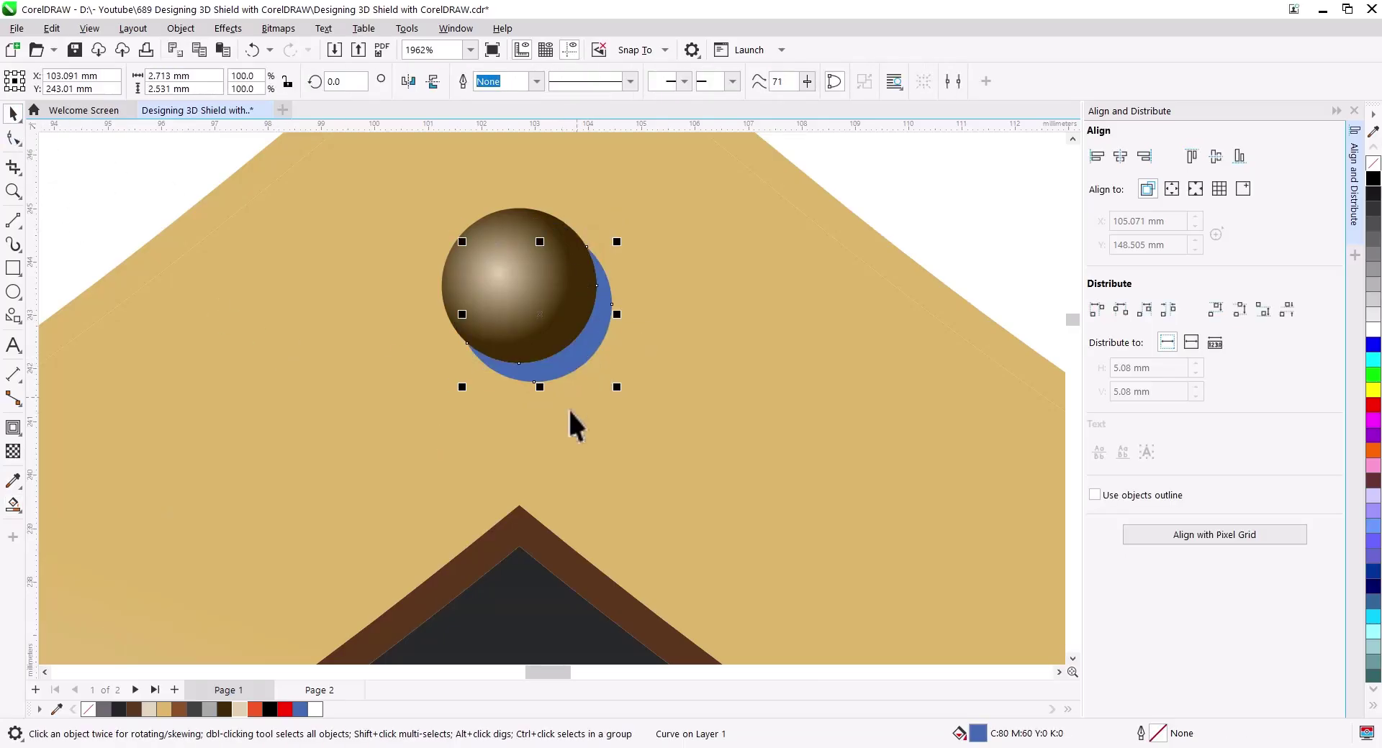
left_click(676, 382)
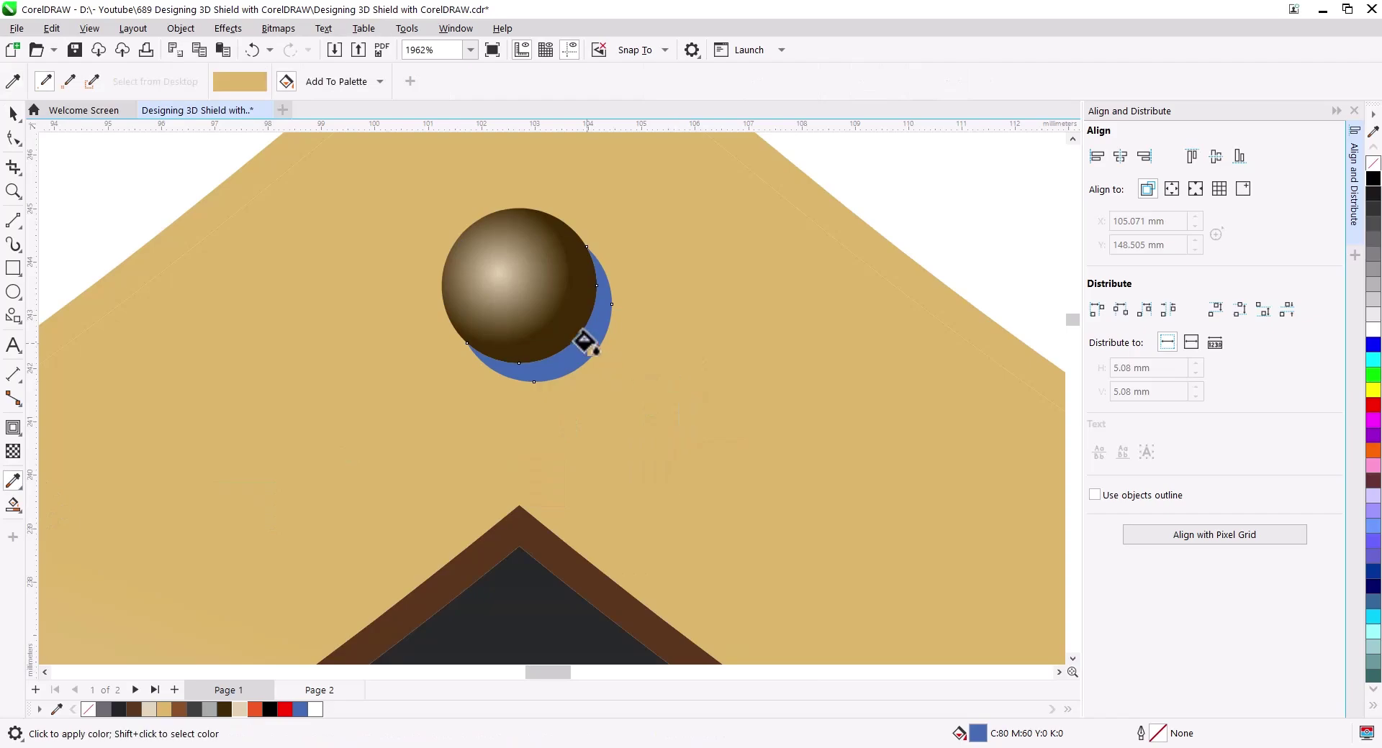
left_click(581, 337)
left_click(13, 114)
left_click(532, 371)
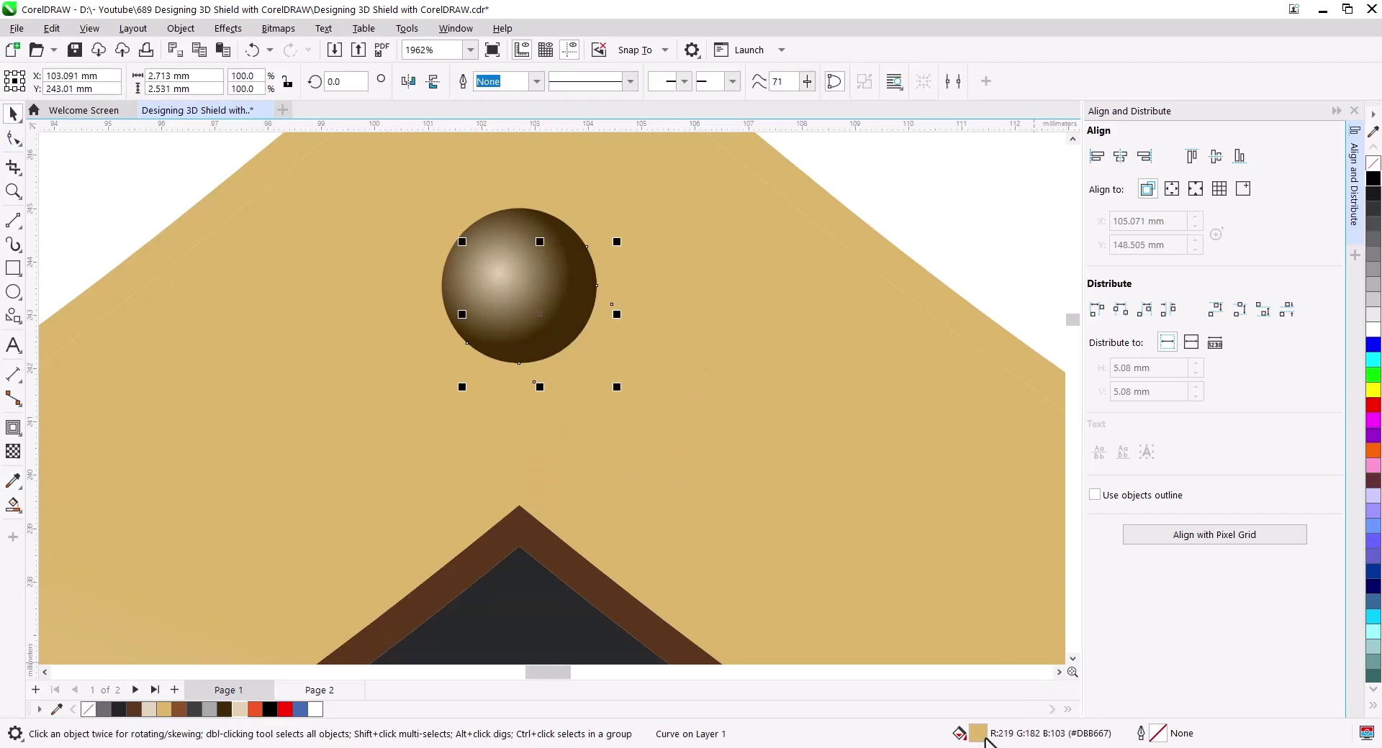
Darken the shadow fill to RGB 181,149,79 and marquee-select the rivet with its shadow.
key("shift+F11")
mouse_move(693, 135)
left_mouse_down()
mouse_move(947, 192)
mouse_move(1076, 189)
left_mouse_up()
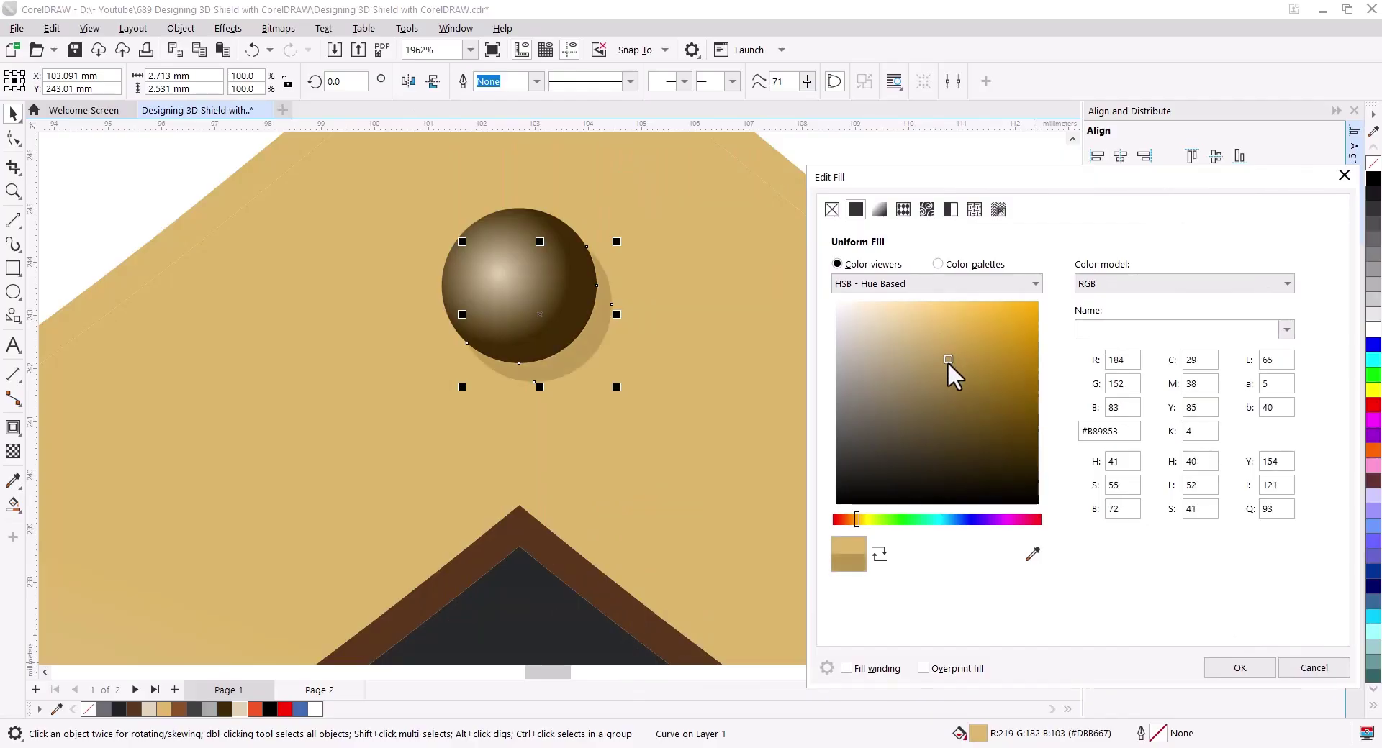
left_click_drag(942, 343, 948, 360)
left_click(1236, 675)
scroll(655, 380, "down", 3)
left_click_drag(483, 231, 690, 389)
Group the rivet with its shadow.
right_click(619, 353)
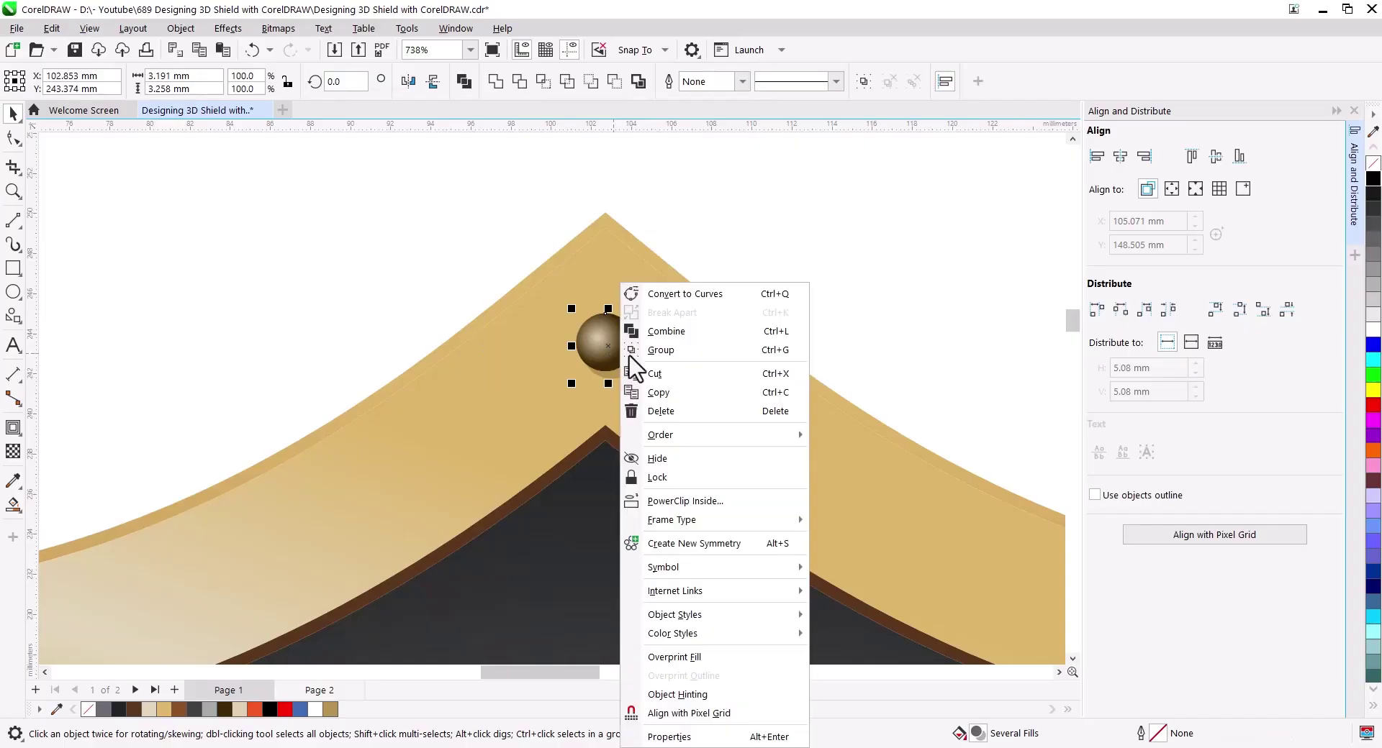
left_click(722, 280)
scroll(574, 372, "down", 2)
scroll(646, 420, "down", 2)
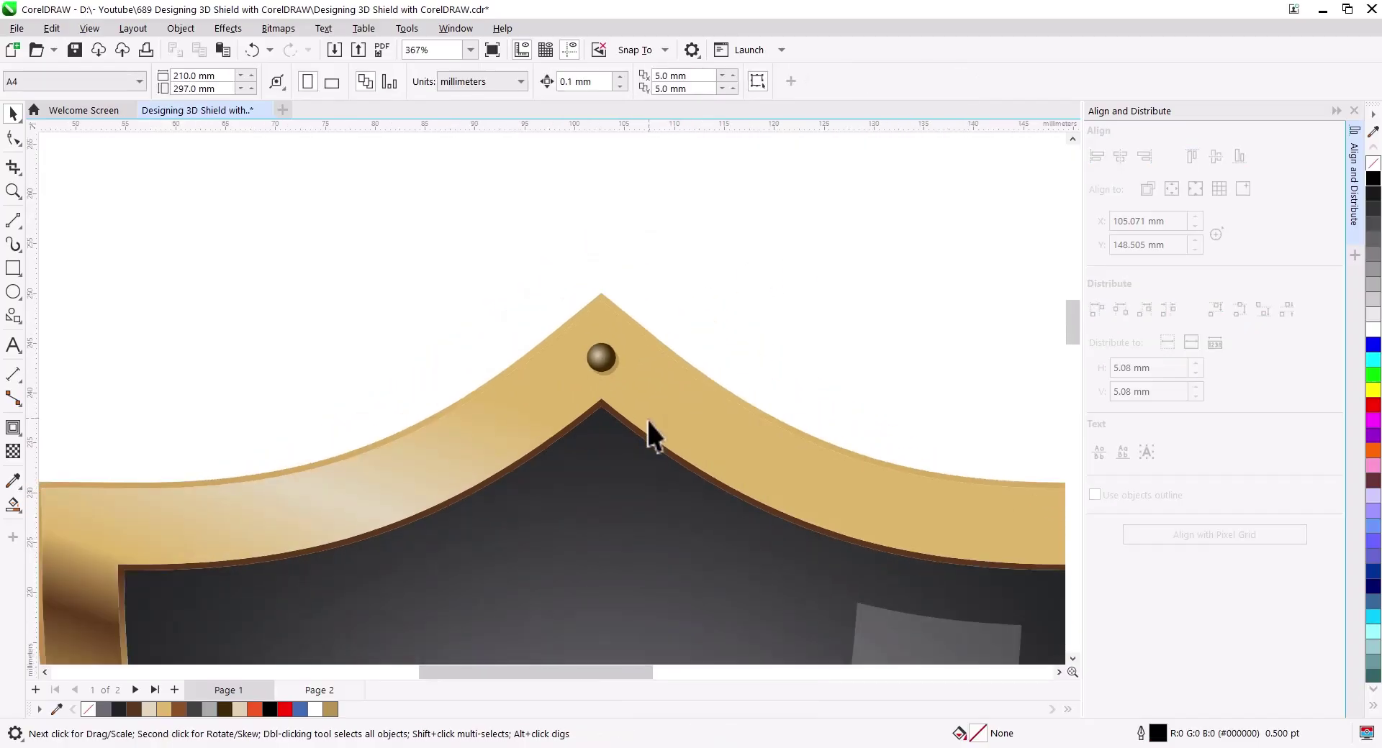
scroll(647, 420, "down", 1)
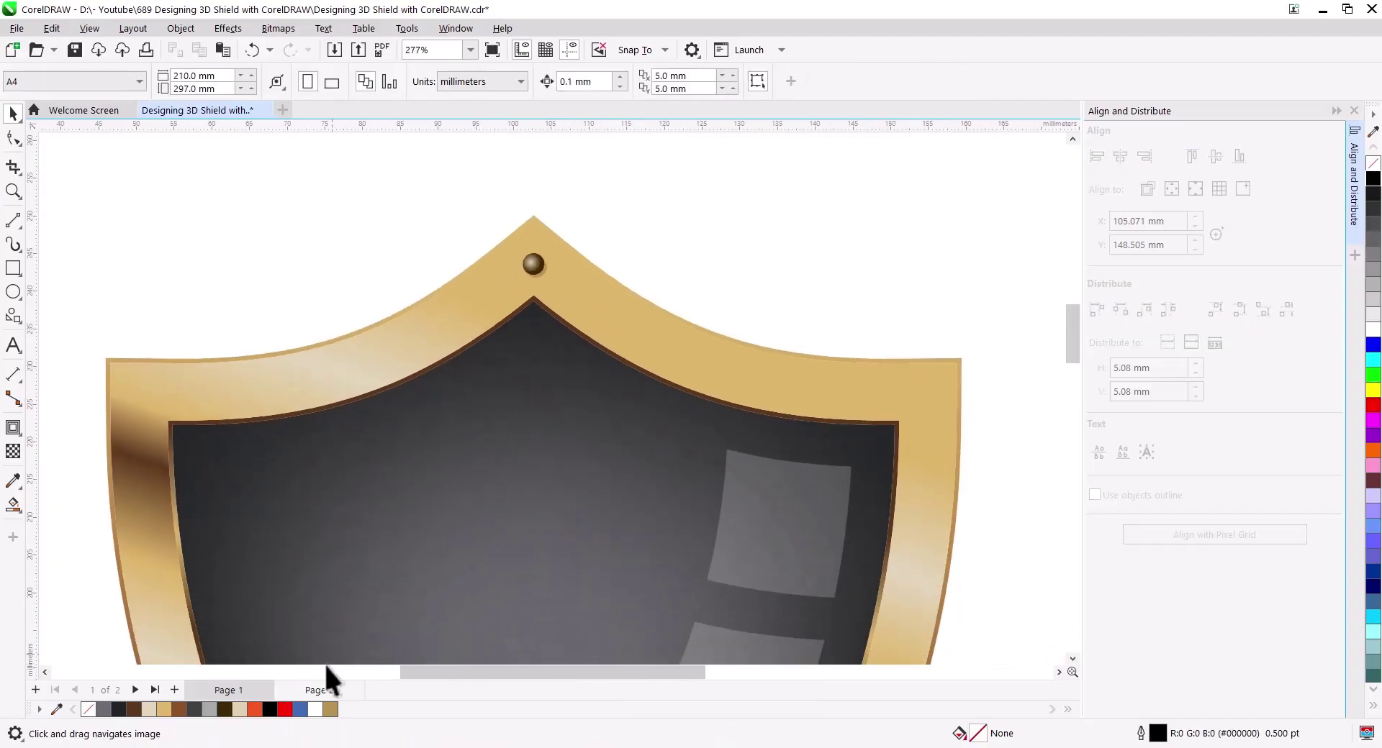
Copy the red shield outline from Page 2 and paste it onto Page 1.
left_click(321, 691)
left_click(494, 311)
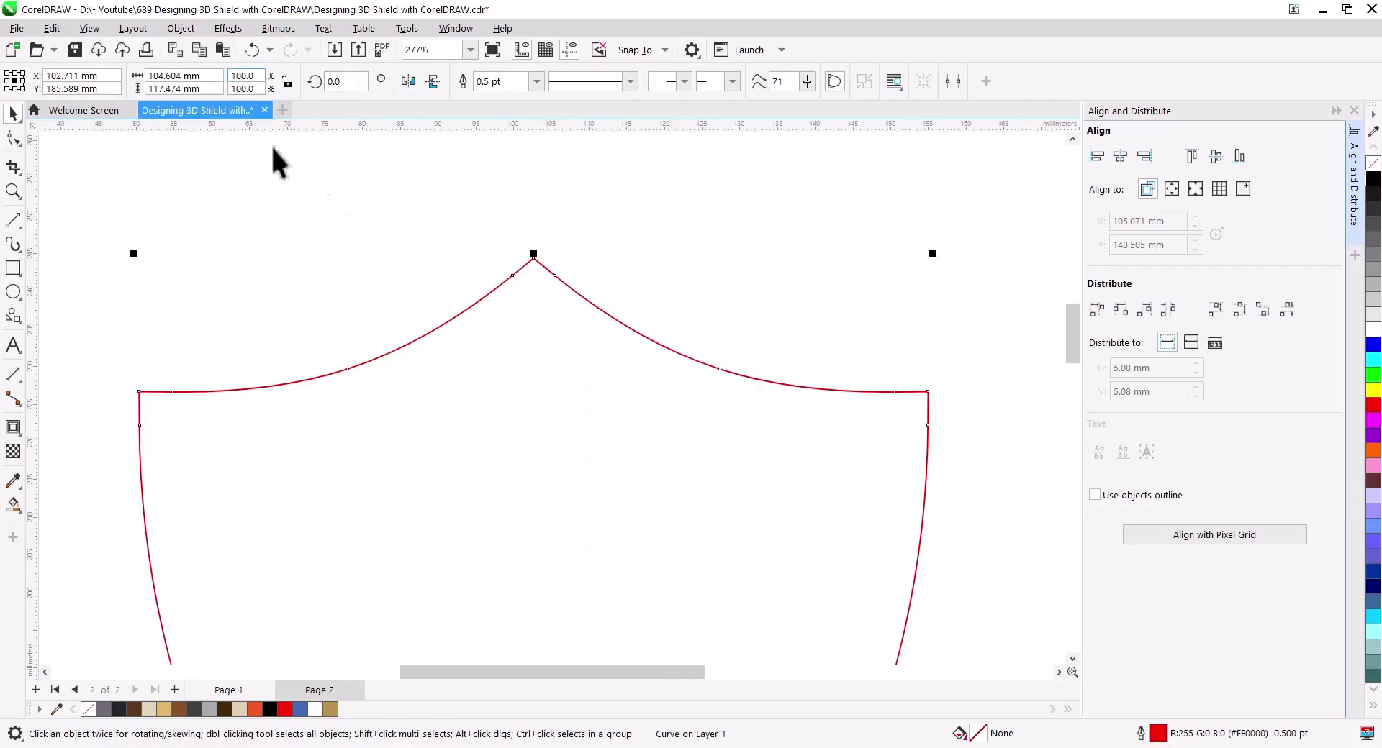
left_click(231, 691)
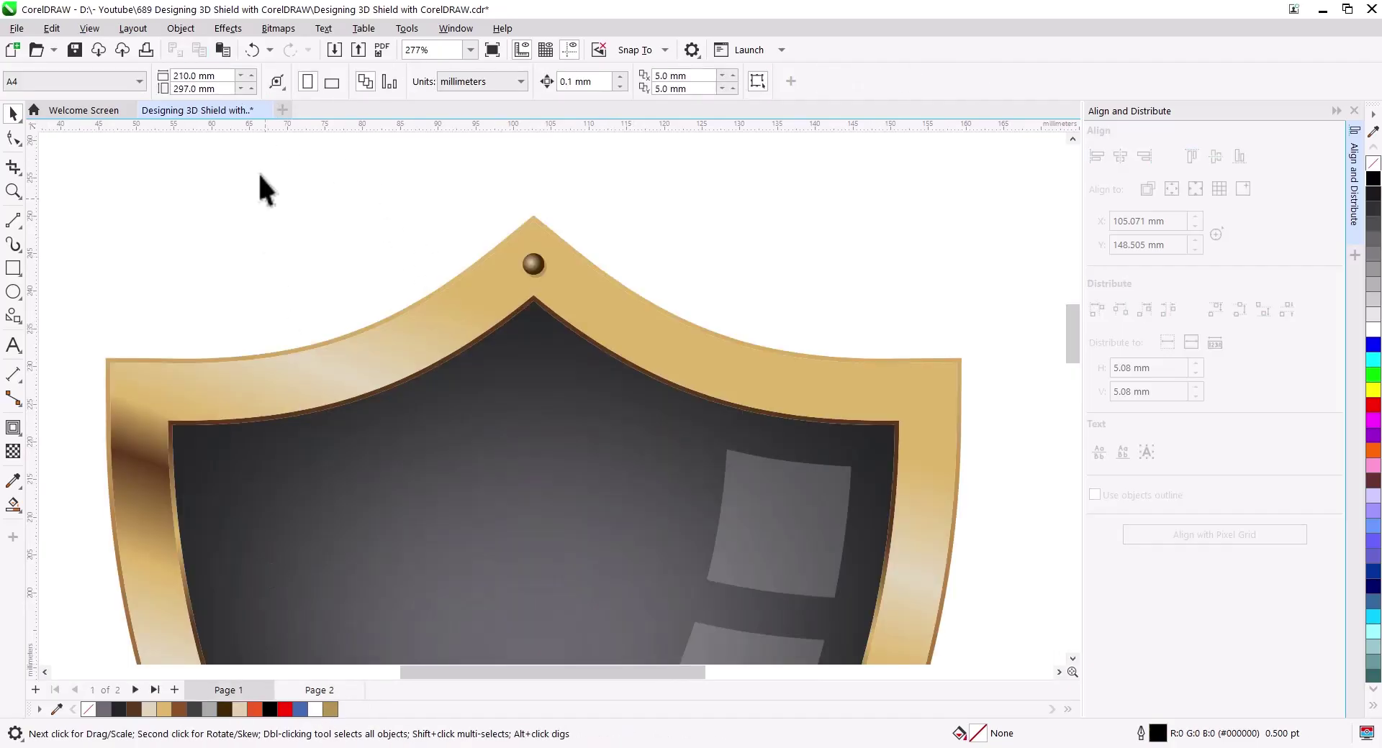
left_click(223, 50)
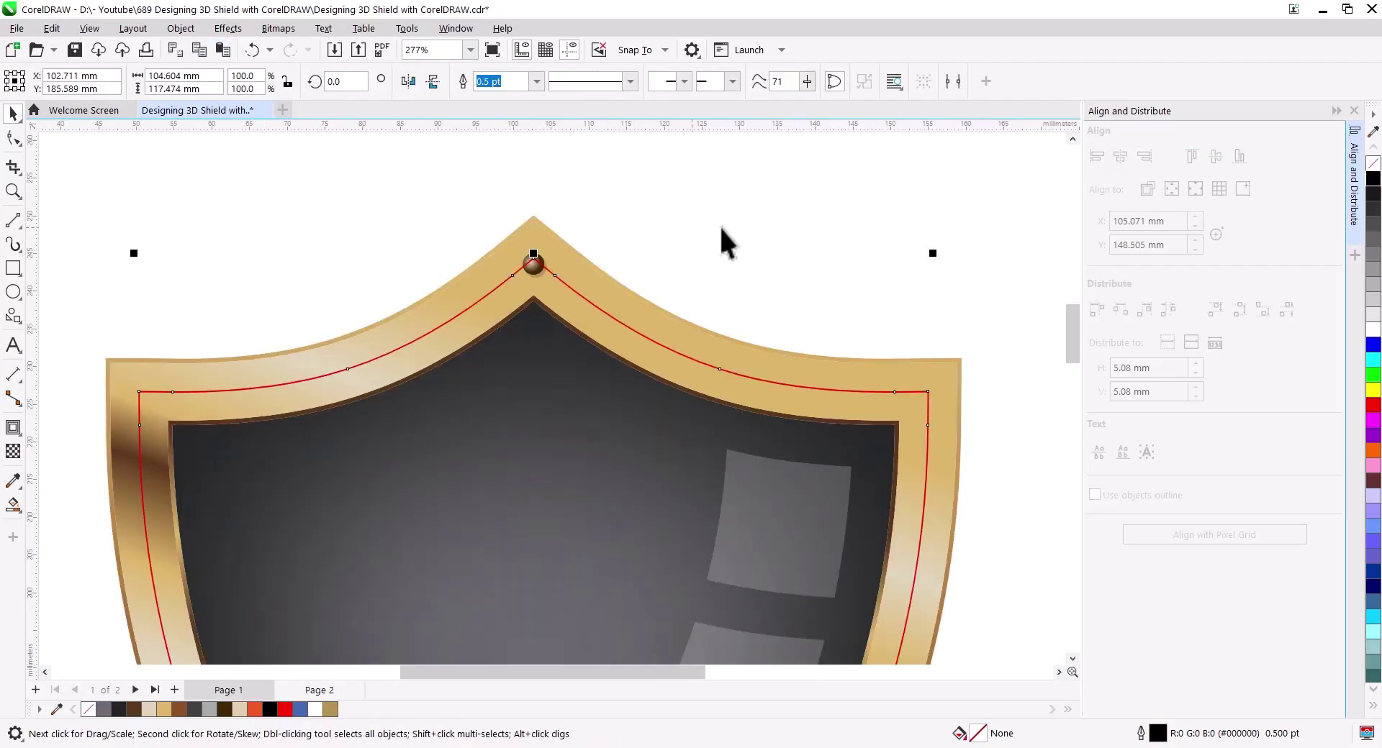
Snap the rivet to the outline's apex and drop a copy at the top-right corner.
scroll(539, 276, "up", 2)
left_click(539, 276)
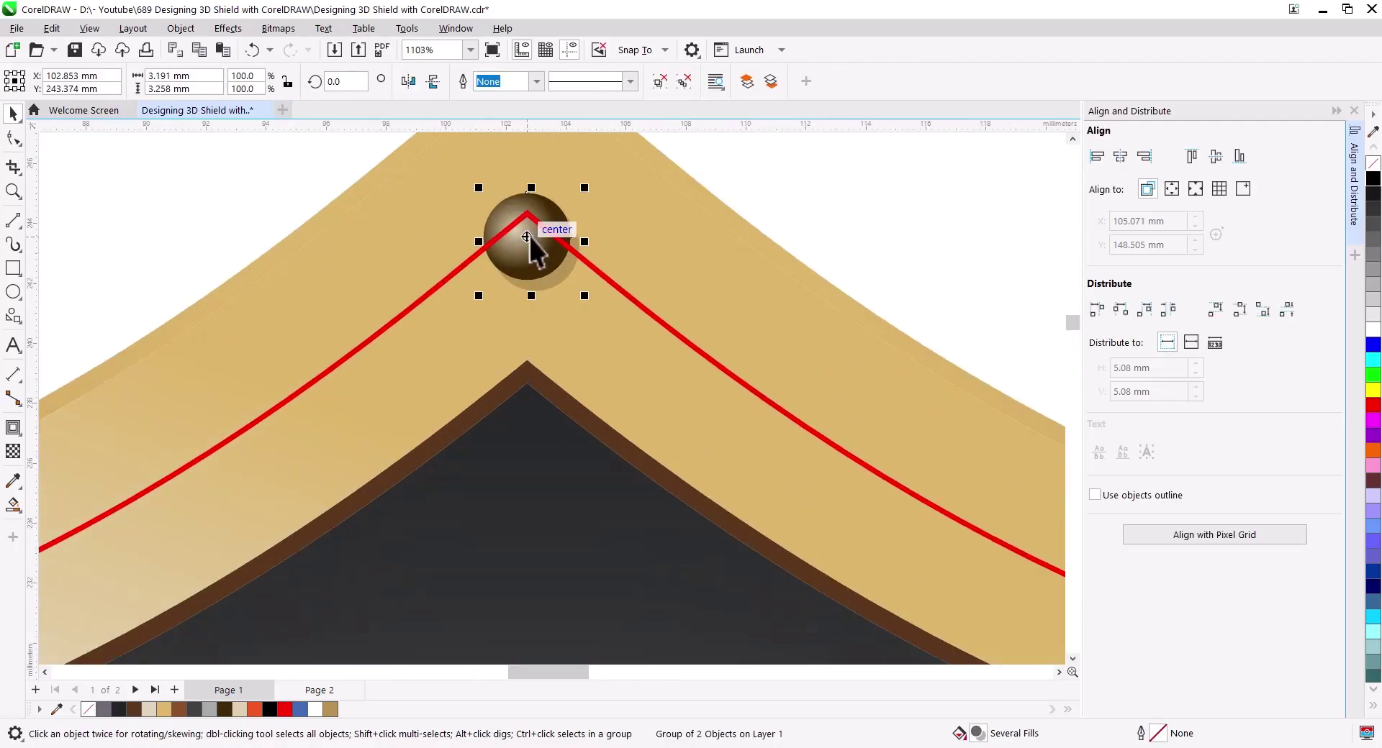
left_click_drag(528, 238, 528, 216)
scroll(538, 262, "down", 2)
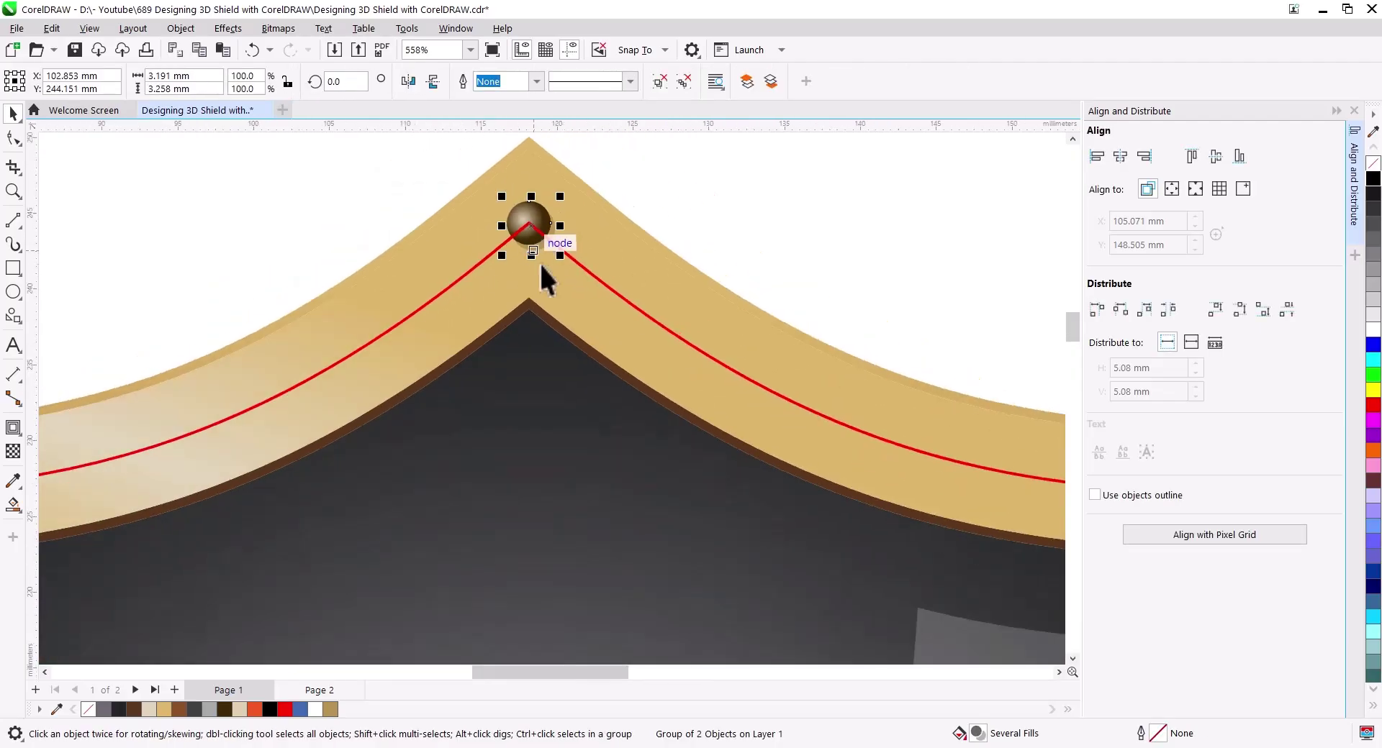
scroll(448, 286, "down", 2)
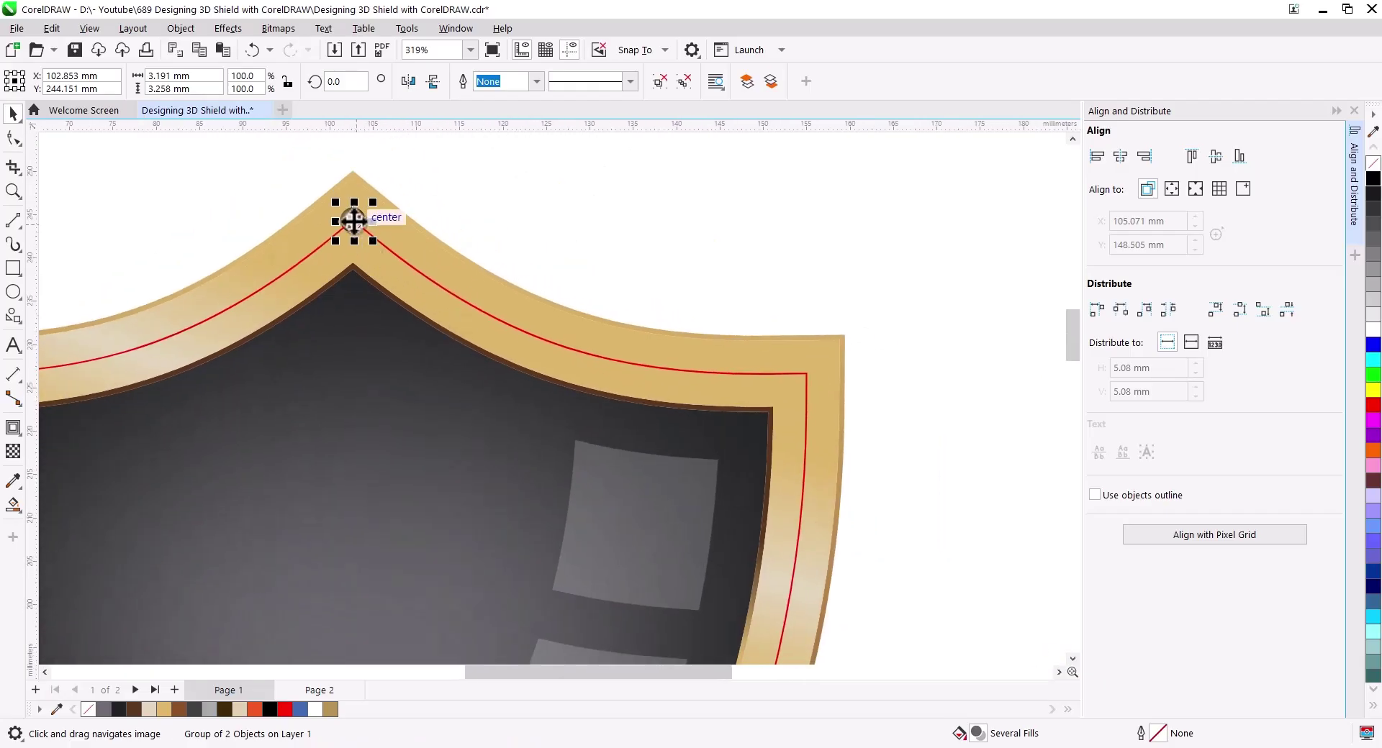
mouse_move(359, 216)
left_mouse_down()
mouse_move(698, 368)
mouse_move(801, 377)
left_mouse_up()
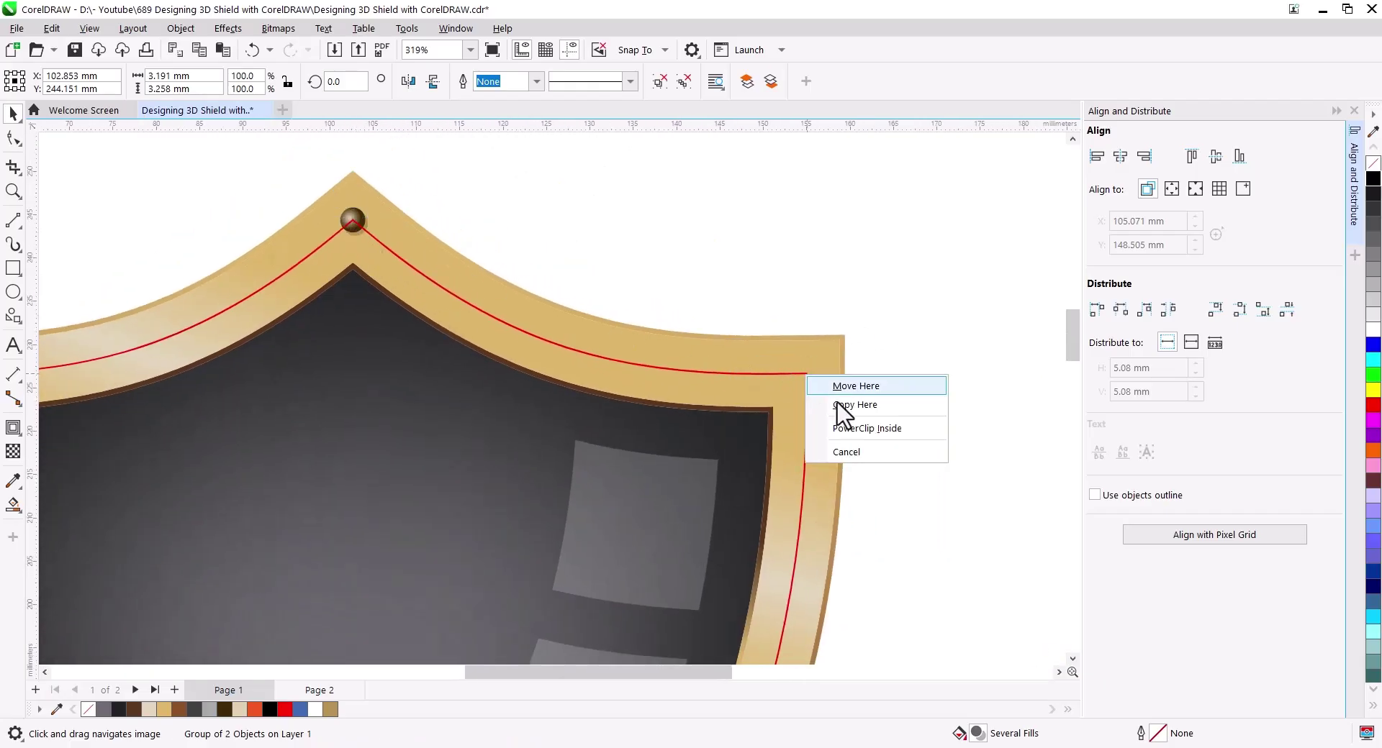
left_click(841, 407)
left_click(909, 413)
Inspect the red outline's nodes and drop another rivet copy onto the outline.
left_click(651, 380)
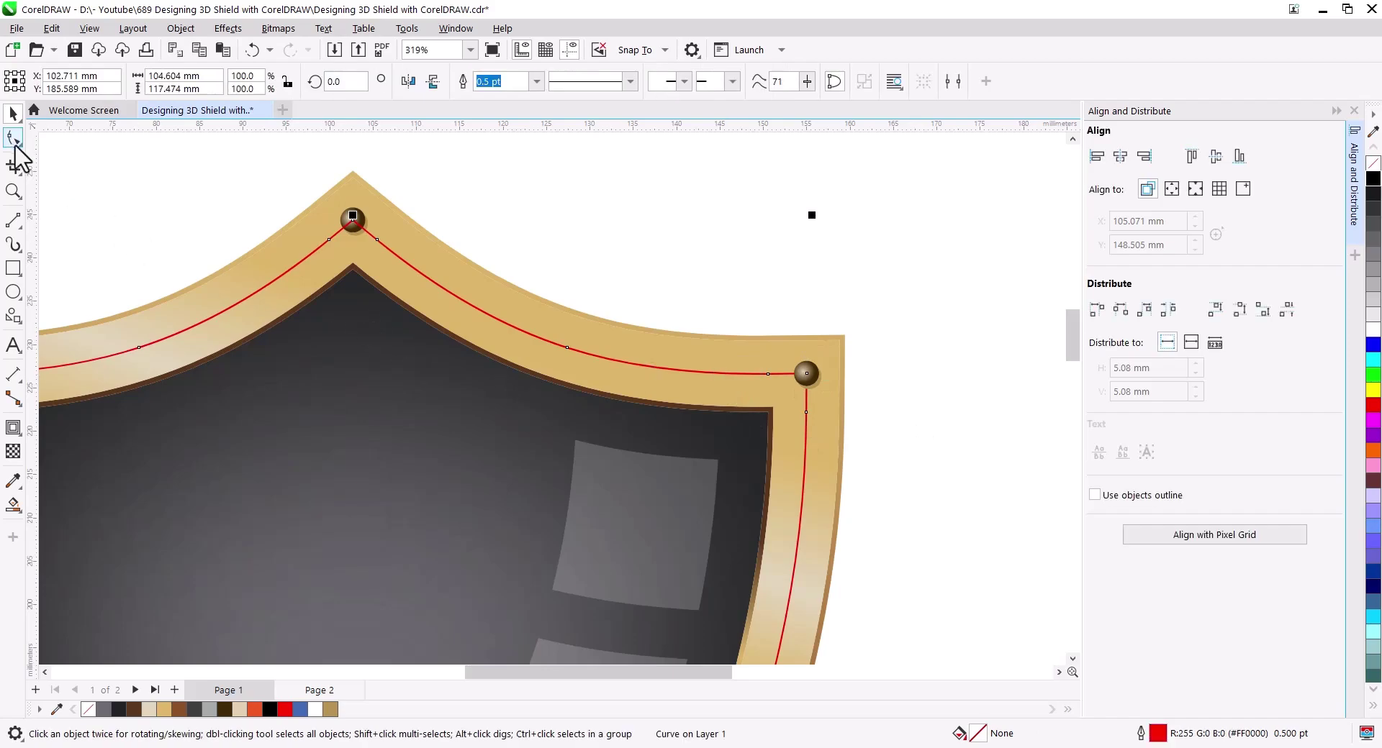
left_click(13, 138)
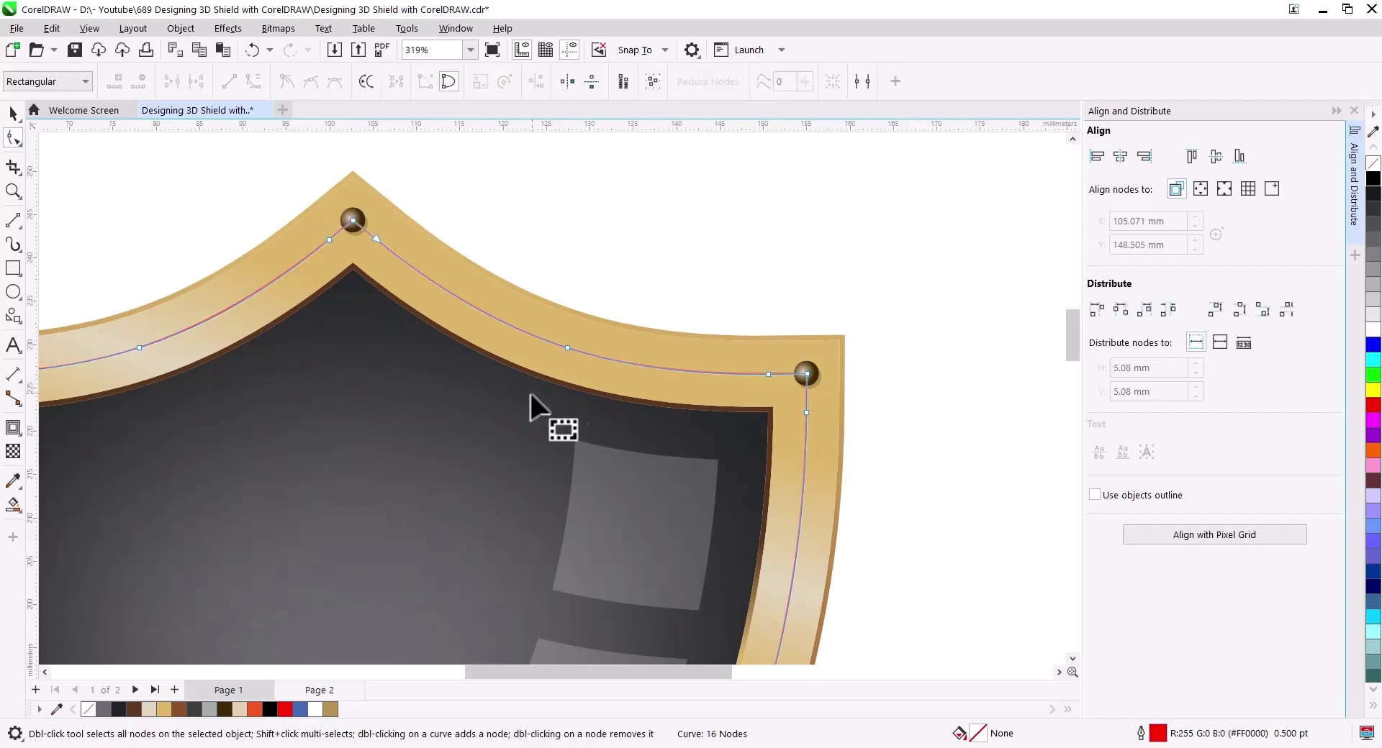
left_click(13, 113)
left_click_drag(924, 413, 790, 332)
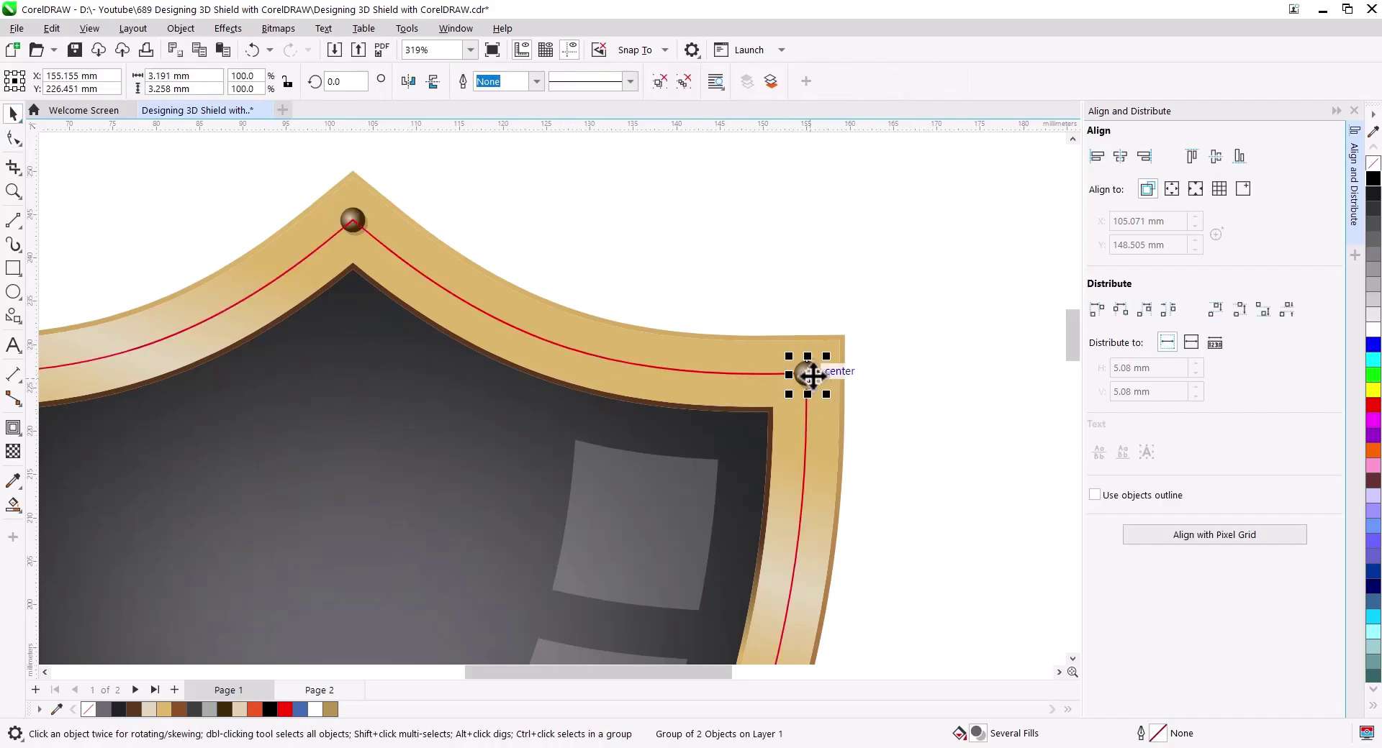
scroll(812, 374, "up", 5)
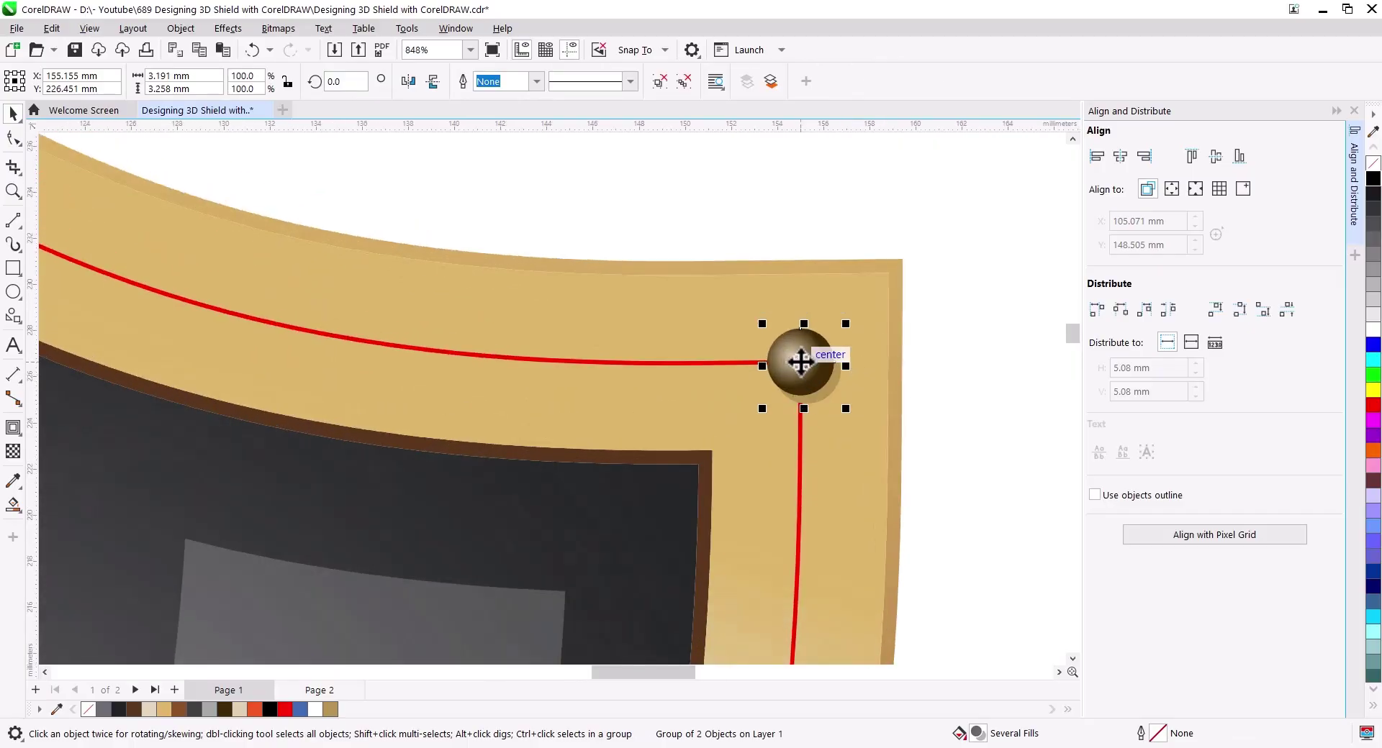
mouse_move(799, 362)
left_mouse_down()
mouse_move(166, 295)
mouse_move(91, 265)
left_mouse_up()
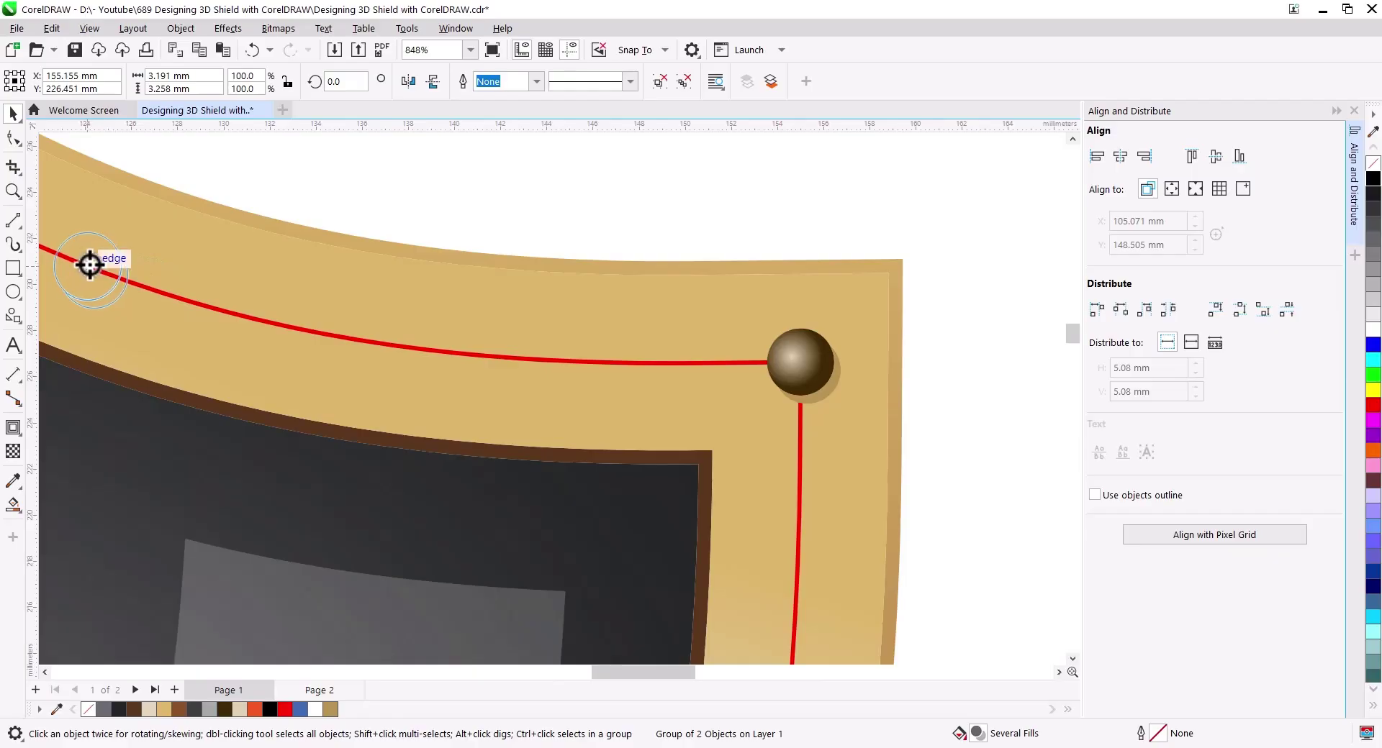
left_click(117, 296)
Snap the middle rivet onto an outline node between the apex and corner.
scroll(233, 347, "down", 2)
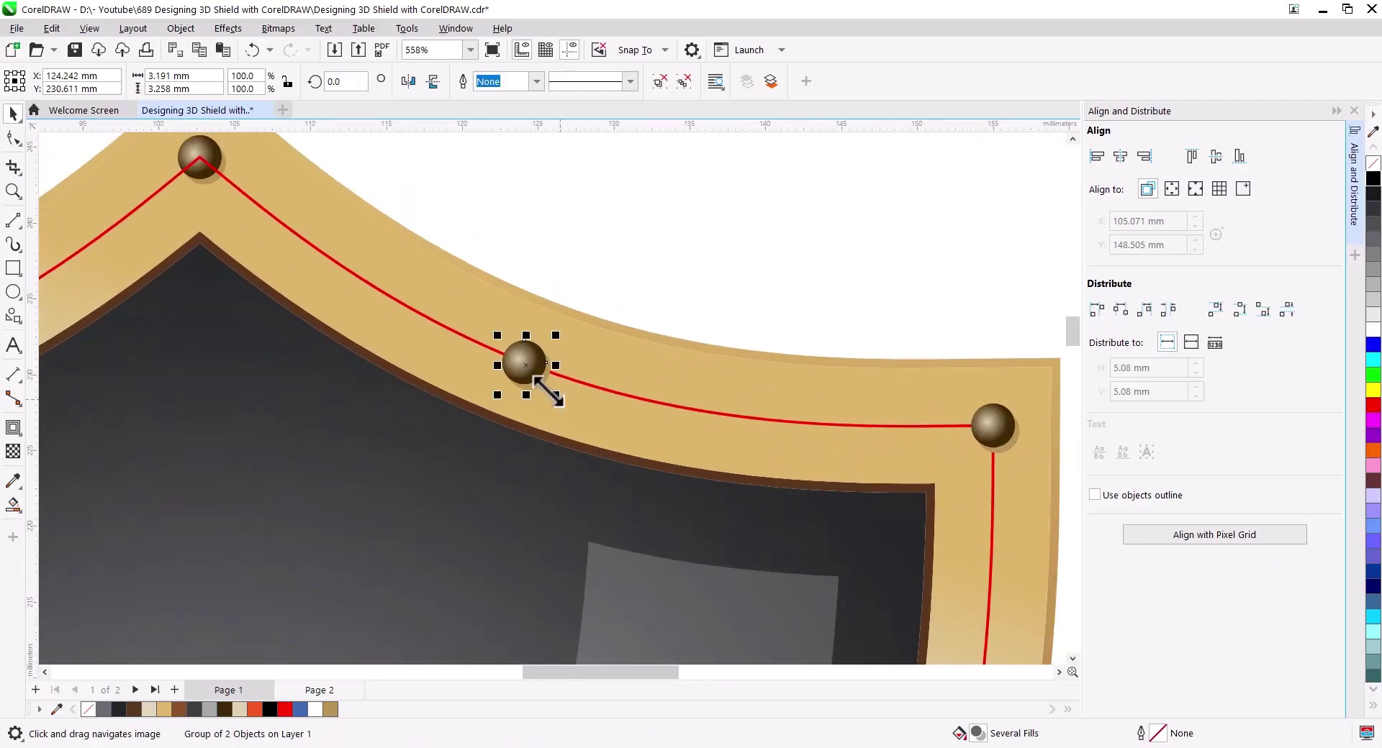
left_click_drag(524, 361, 504, 352)
left_click(643, 274)
scroll(643, 275, "down", 2)
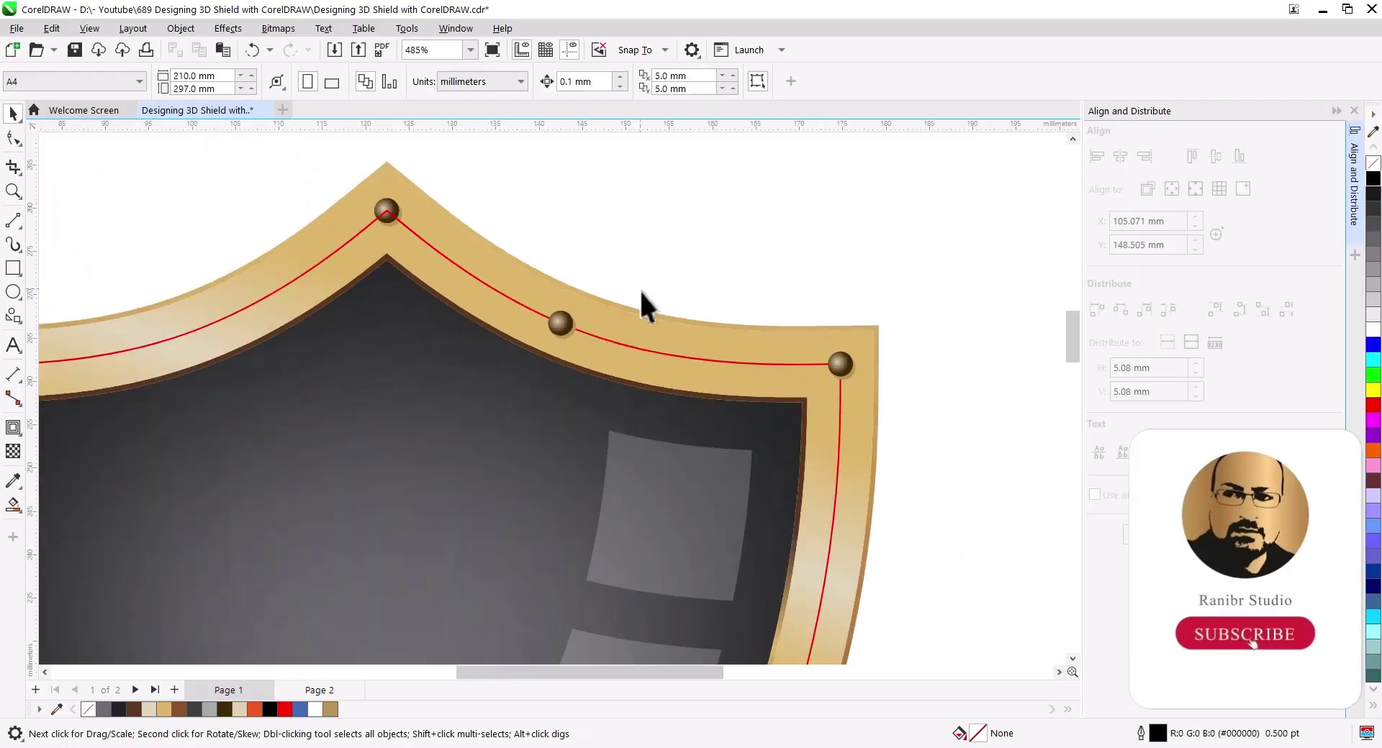
key("ctrl+z")
left_click(575, 330)
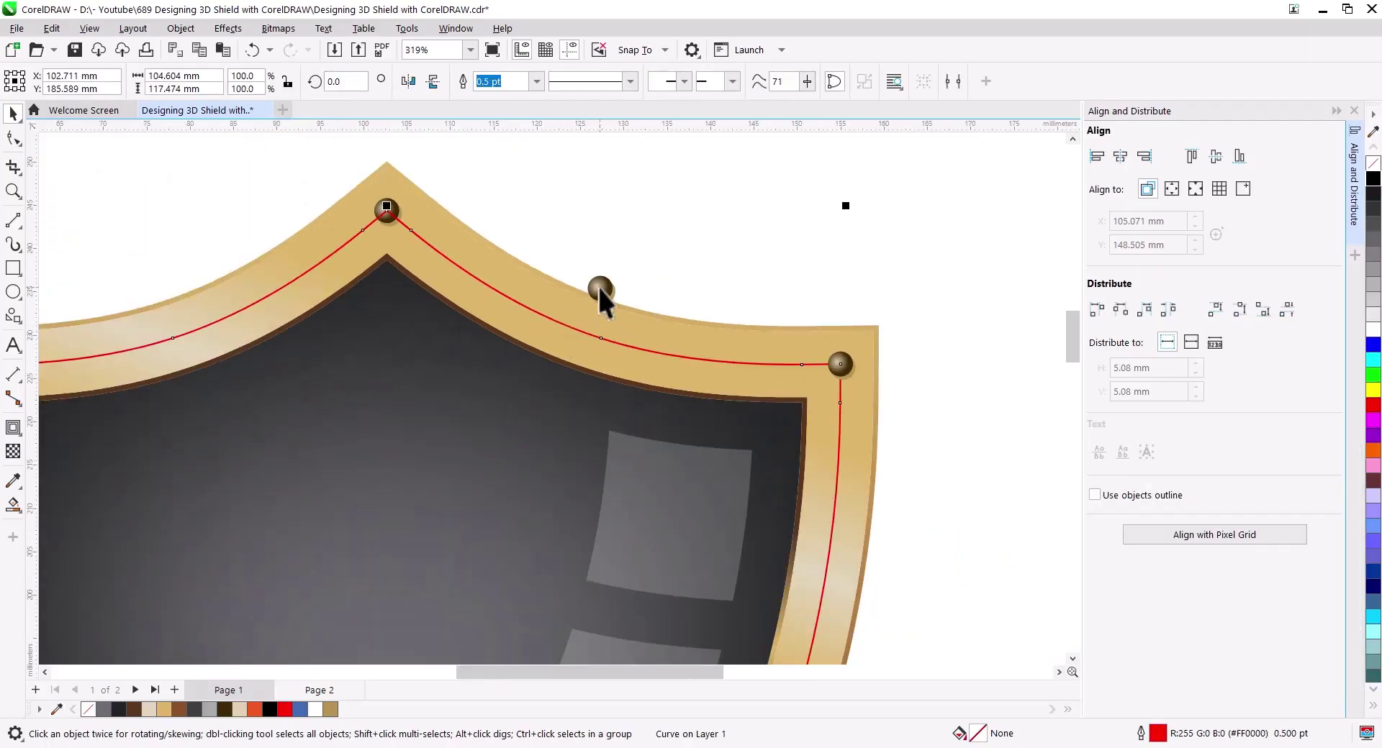
left_click_drag(598, 285, 605, 338)
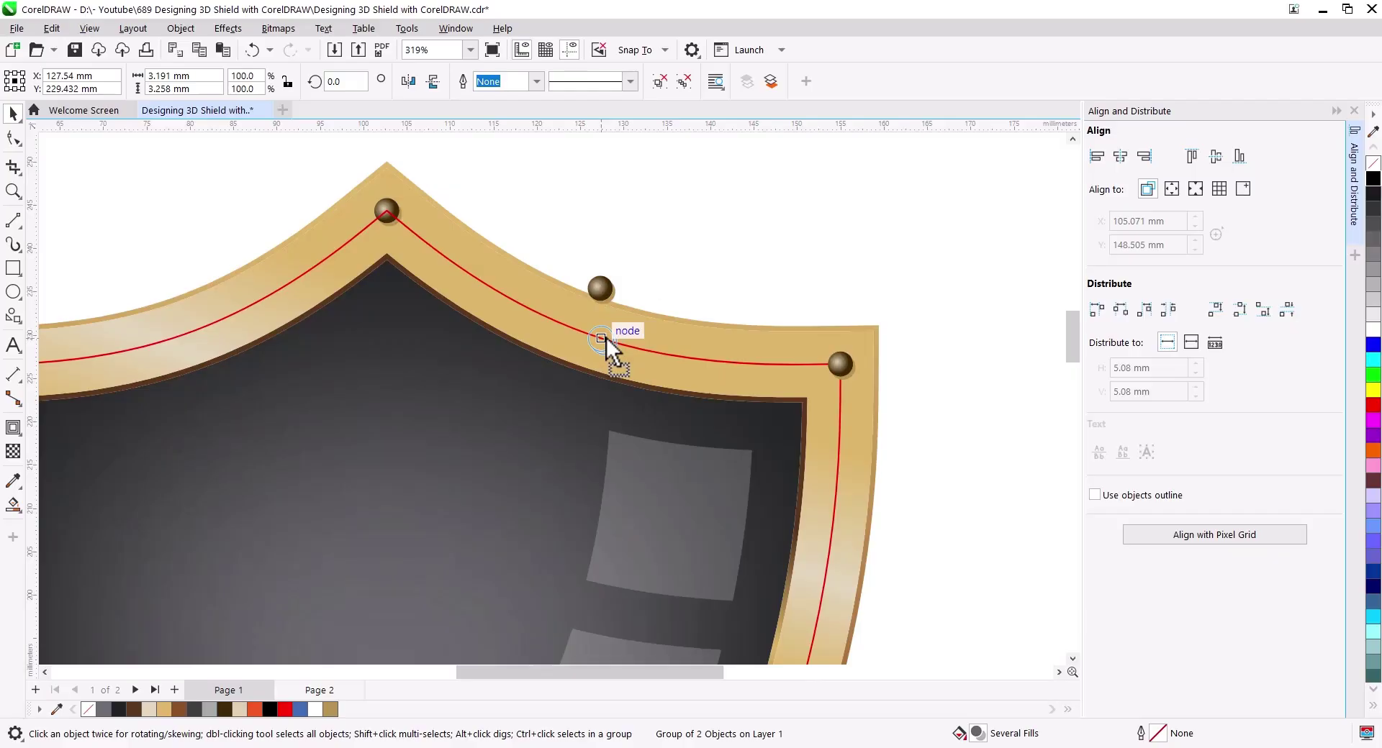
left_click(685, 240)
scroll(671, 409, "down", 1)
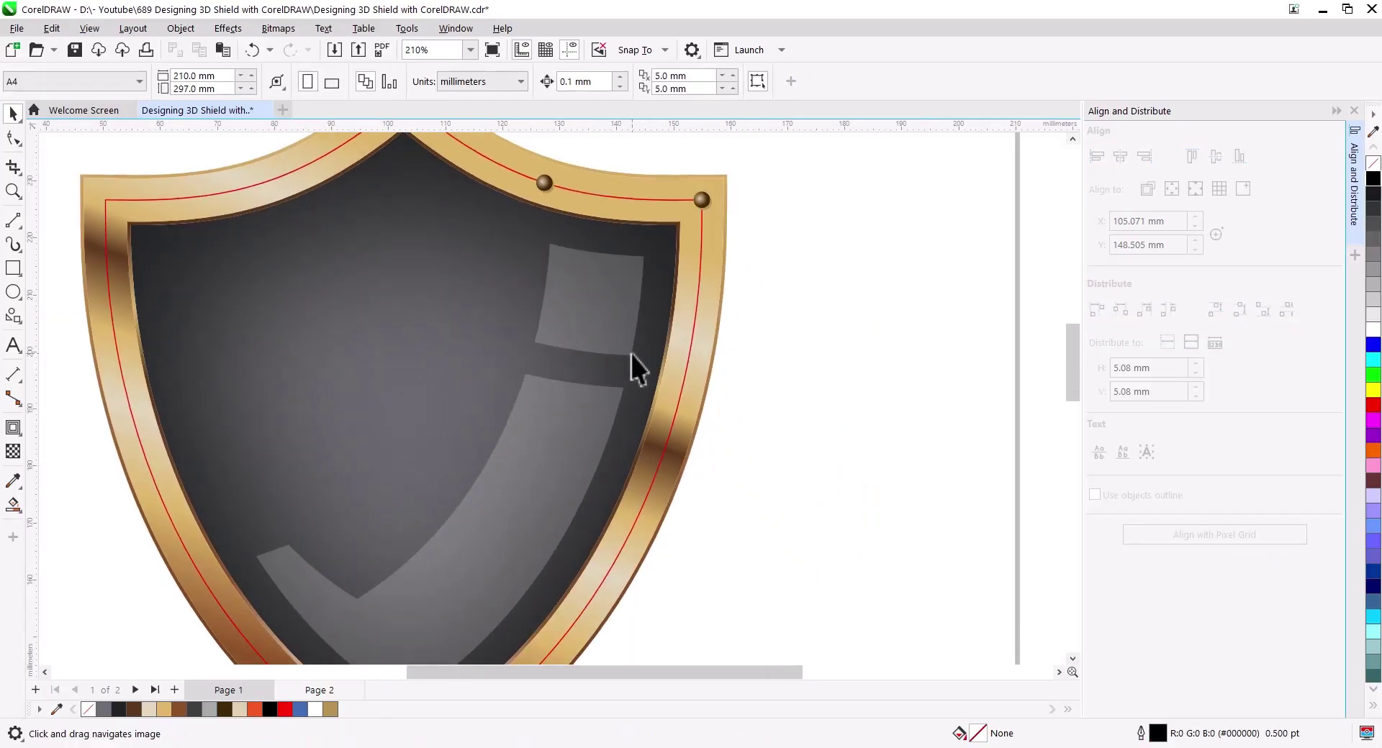
scroll(632, 356, "down", 1)
left_click(666, 403)
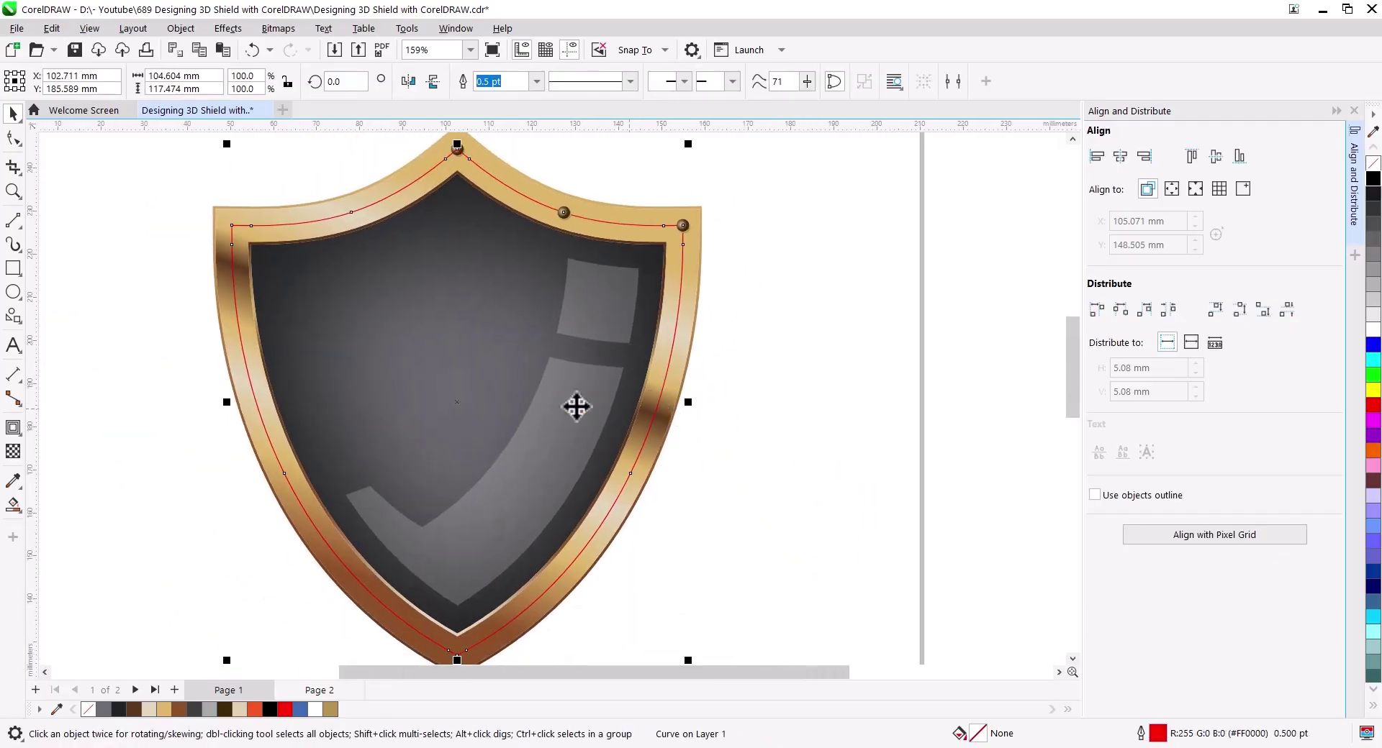
Delete three right-side nodes of the red outline and add nodes along its curve.
left_click(13, 137)
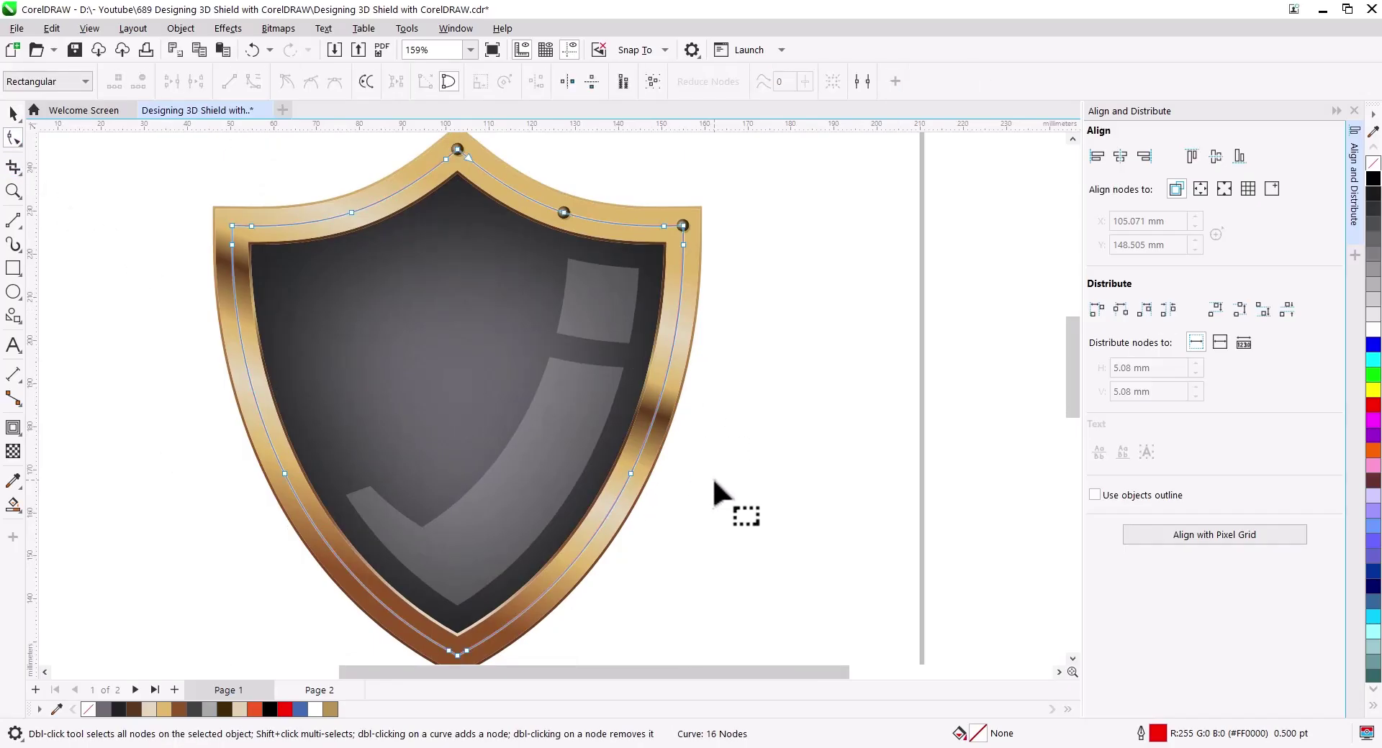
scroll(722, 346, "down", 1)
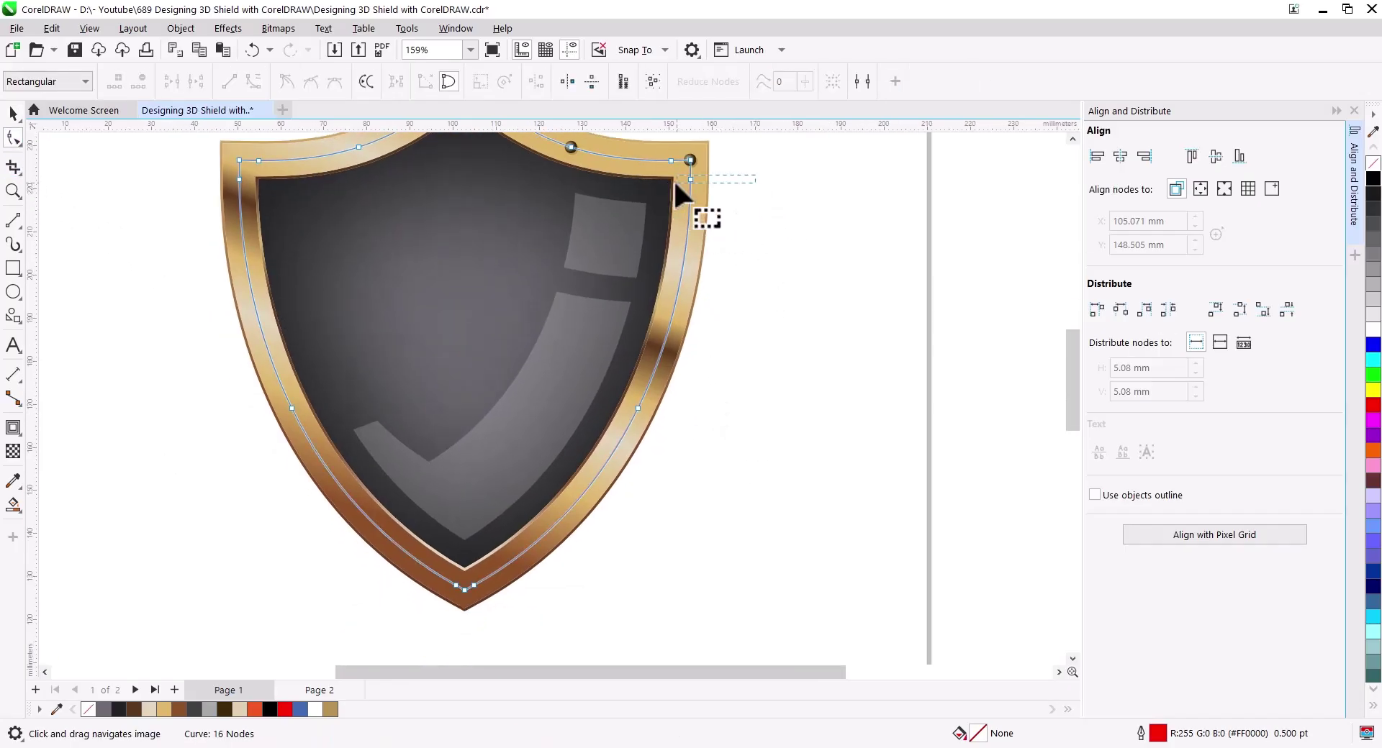
left_click_drag(756, 175, 675, 181)
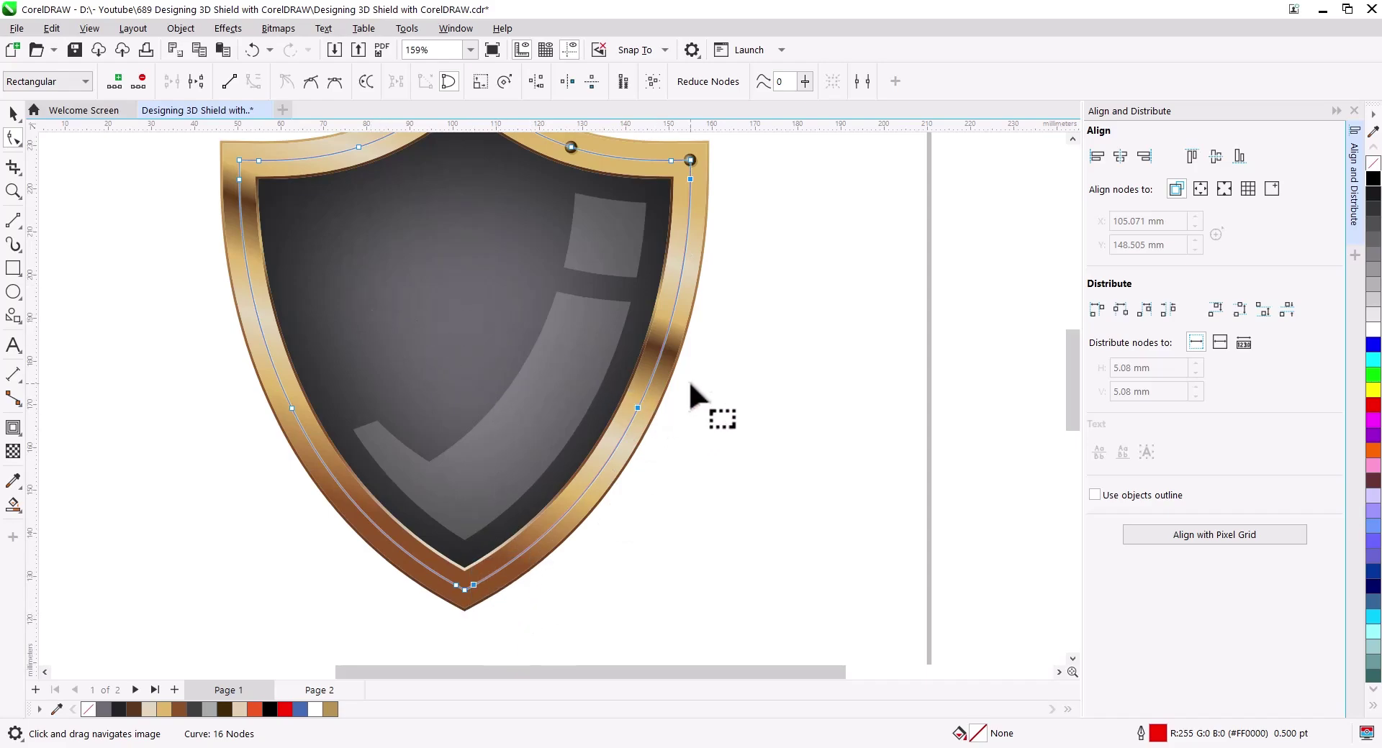
key("Delete")
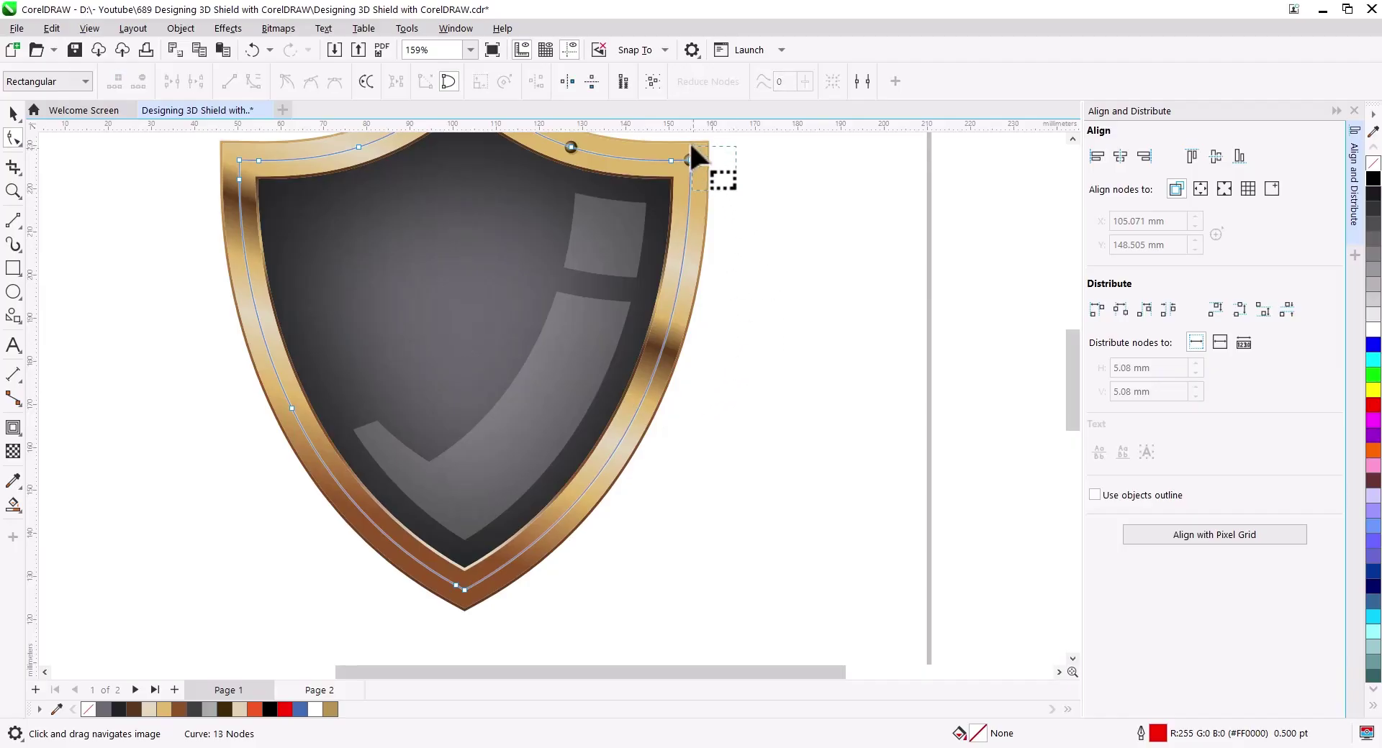
left_click(461, 586)
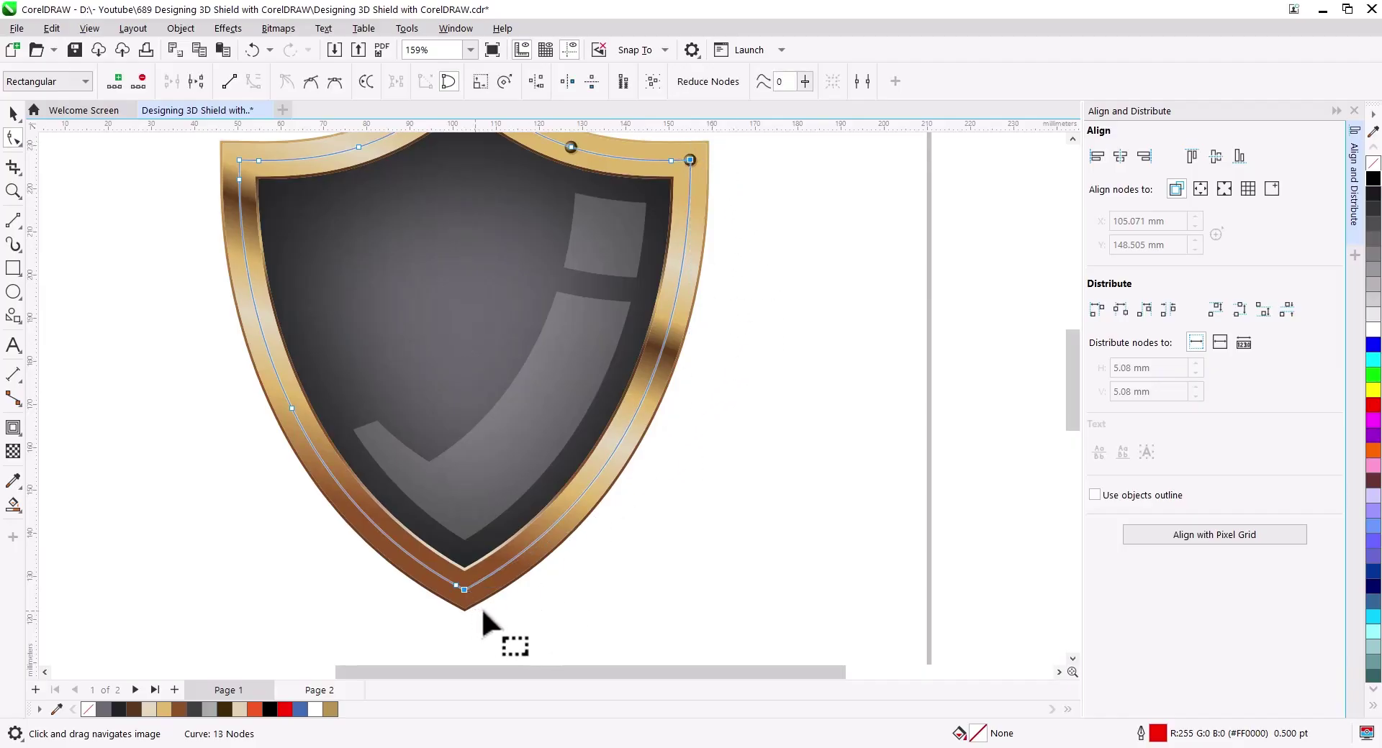
left_click(114, 82)
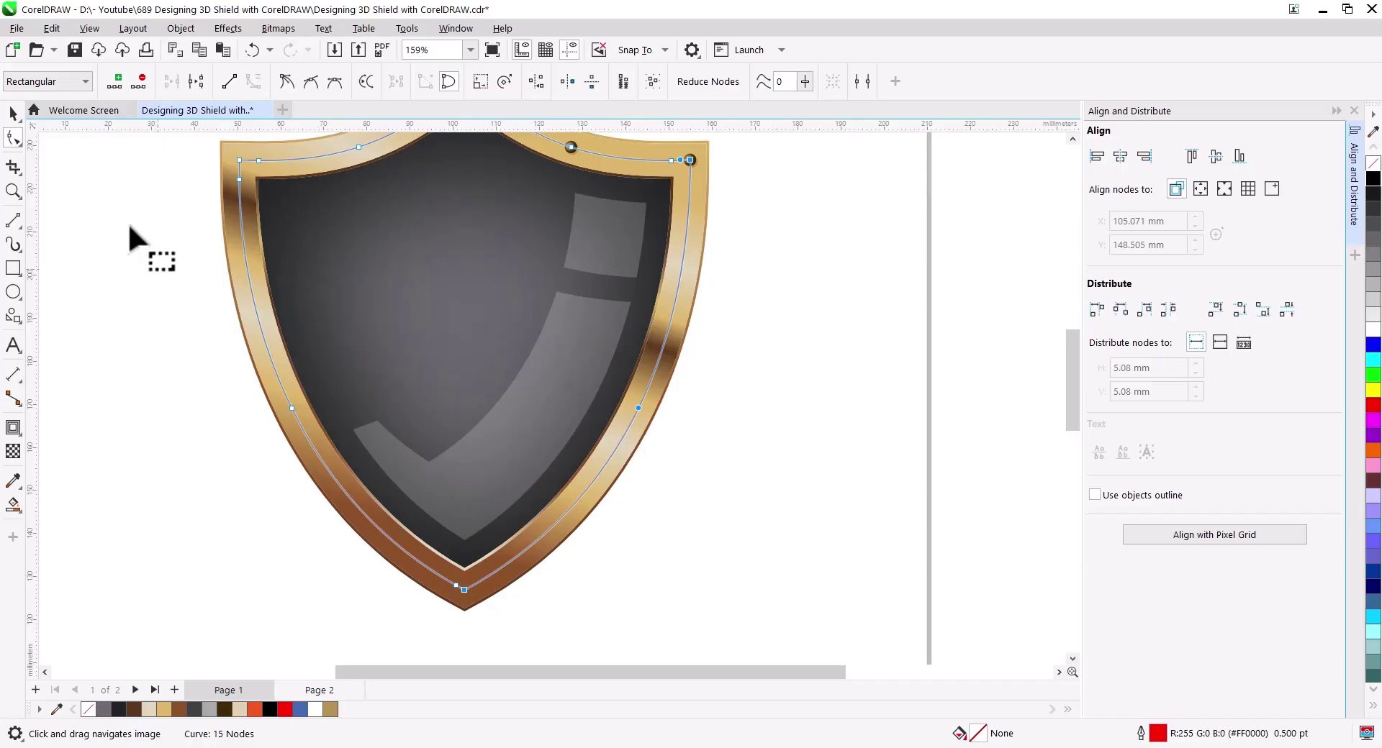
left_click_drag(119, 86, 641, 306)
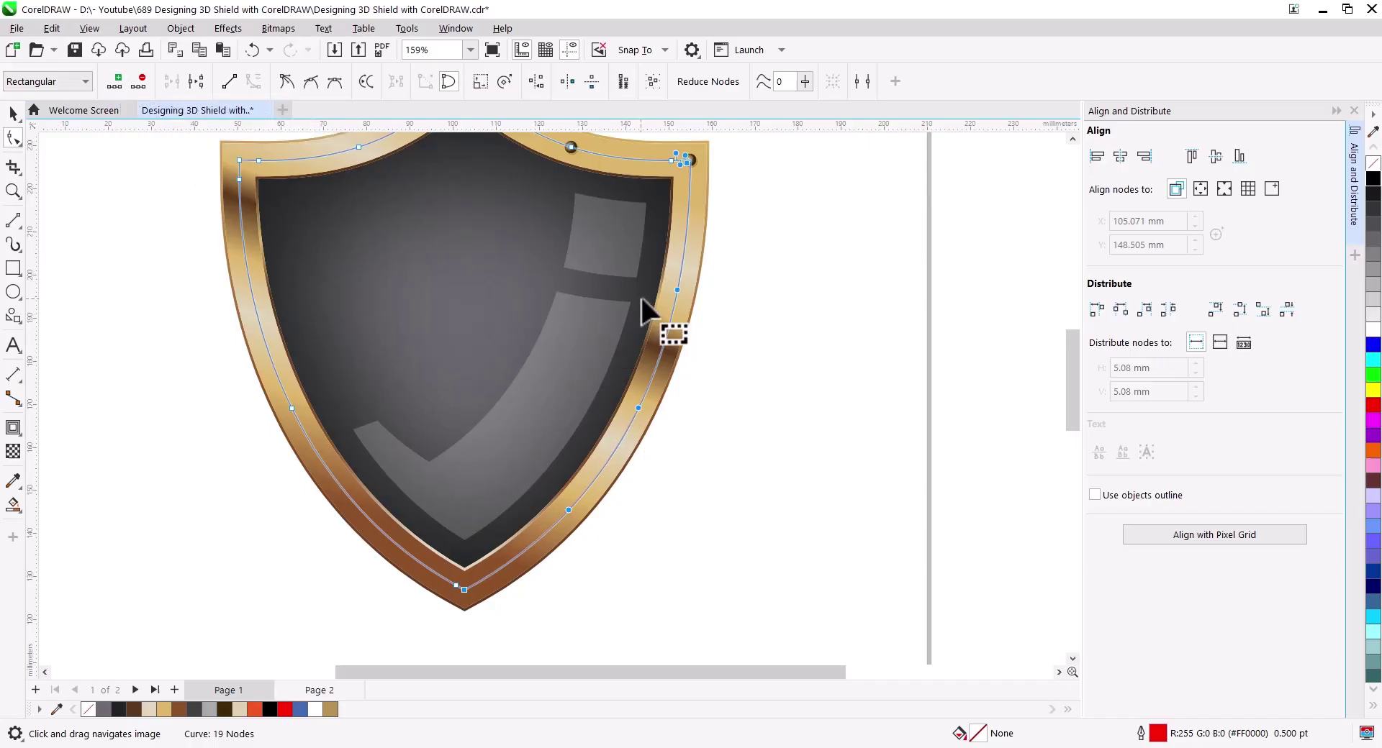
left_click(13, 113)
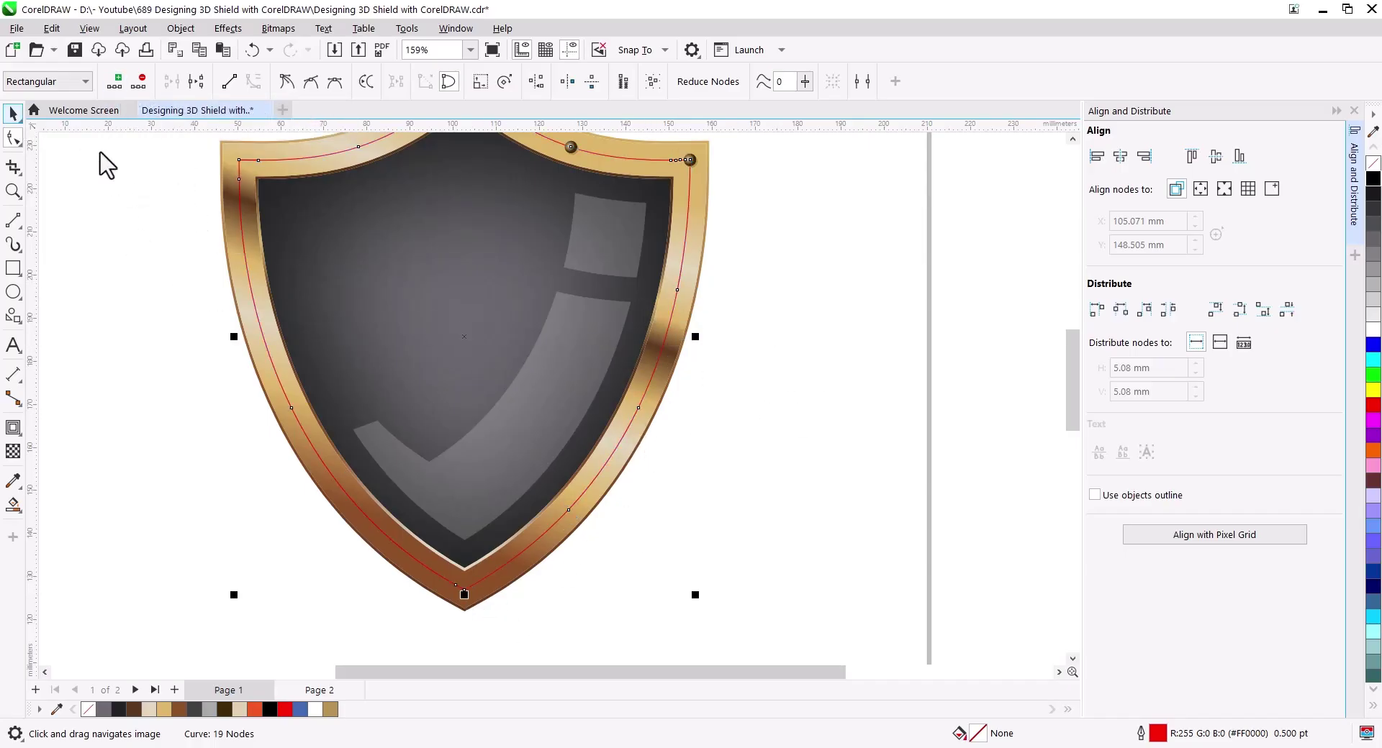
left_click(99, 160)
left_click(689, 159)
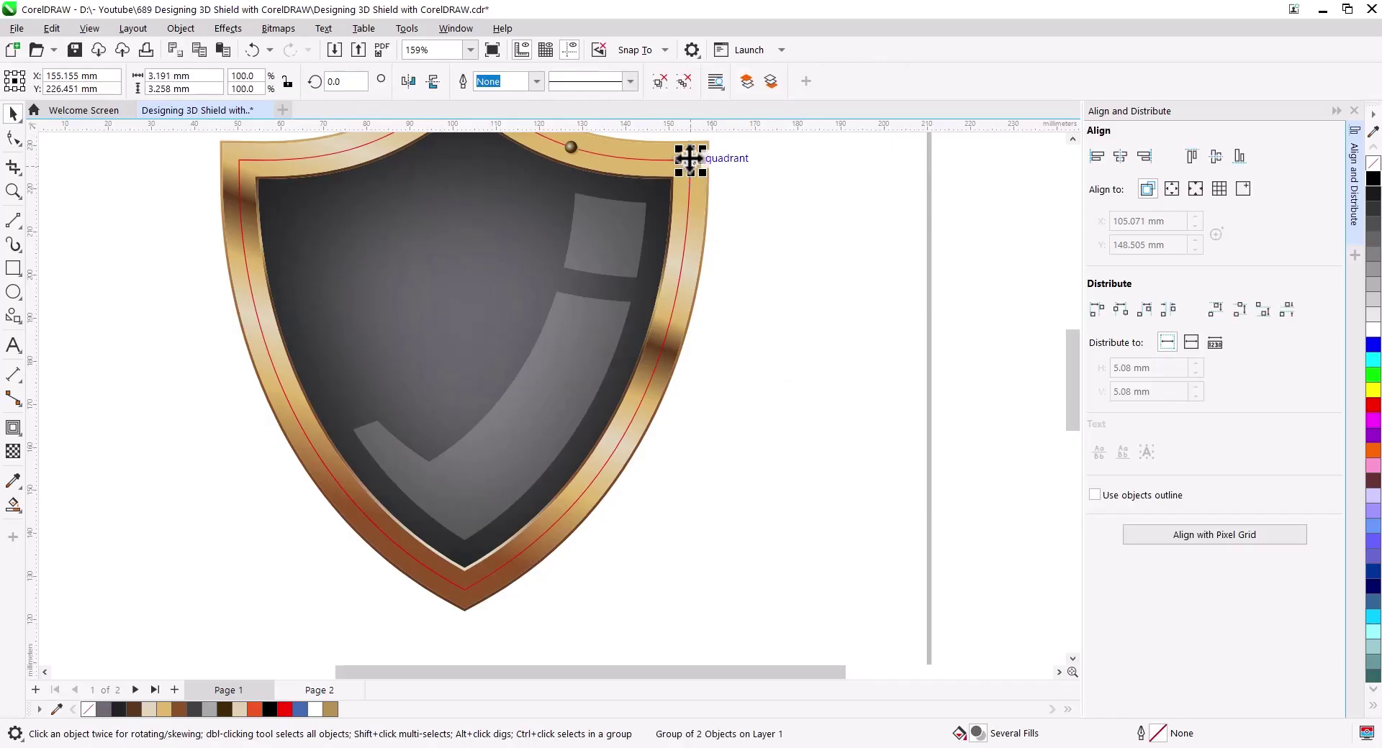
Place rivet copies at spaced points down the right side of the rim.
mouse_move(691, 164)
left_mouse_down()
mouse_move(680, 288)
mouse_move(652, 374)
left_mouse_up()
left_click(720, 321)
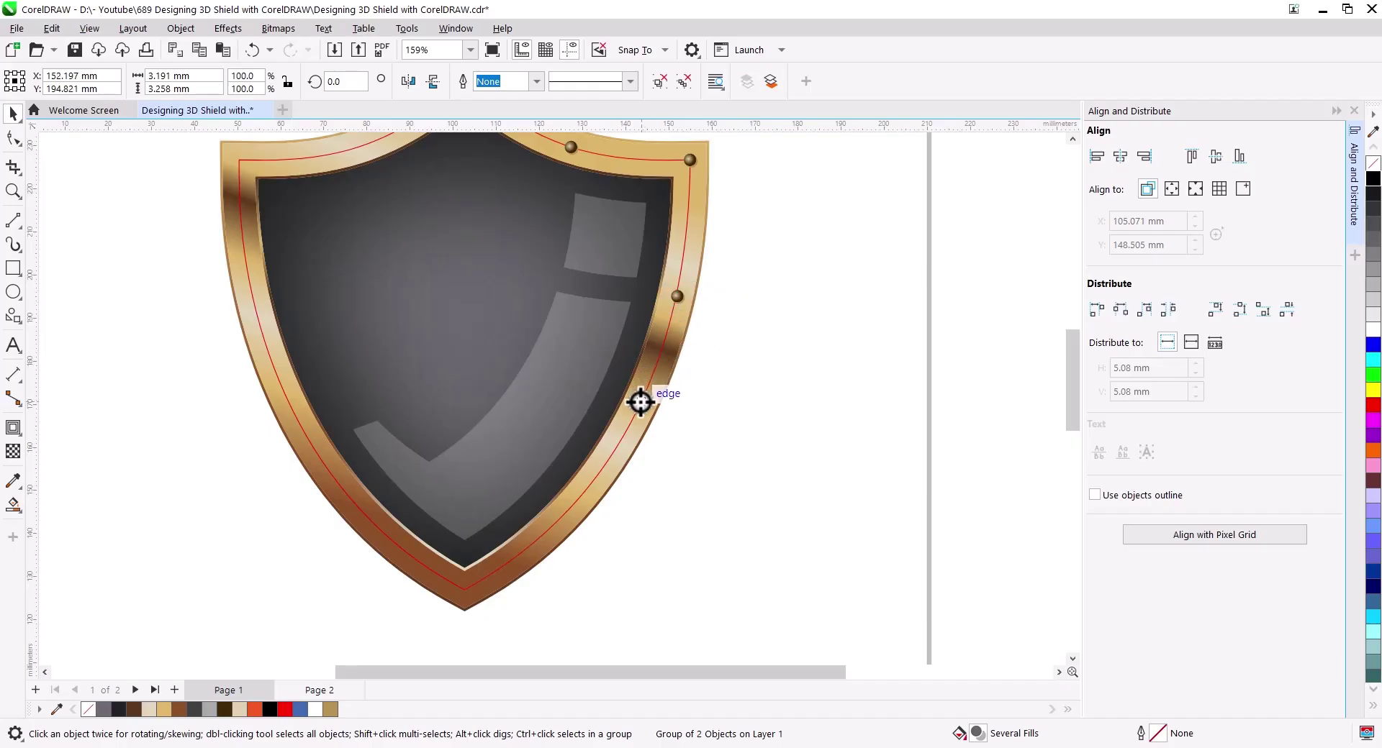
left_click(670, 438)
left_click_drag(639, 408, 583, 496)
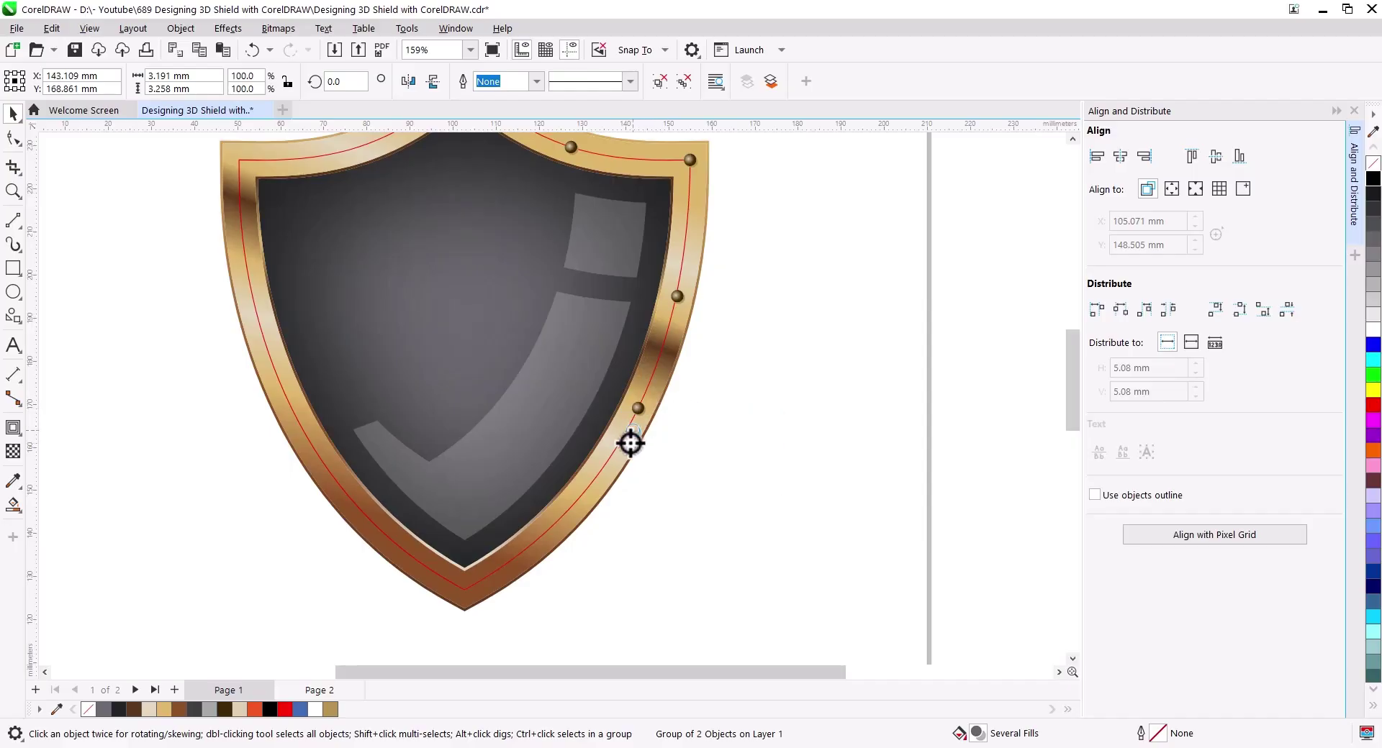
left_click(608, 541)
Place a rivet copy at the shield's bottom tip.
scroll(596, 565, "up", 2)
left_click_drag(596, 568, 741, 414)
left_click_drag(692, 334, 482, 498)
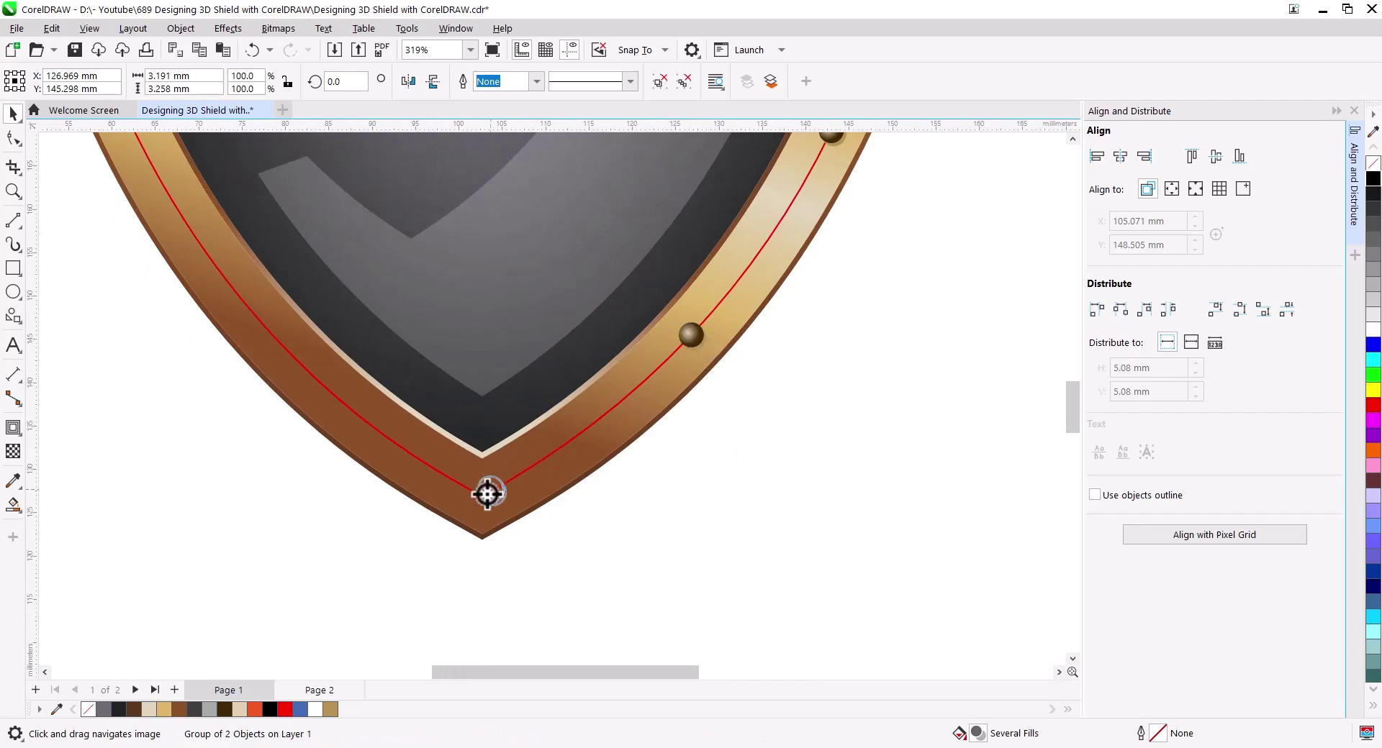
left_click(513, 529)
left_click(589, 543)
scroll(589, 541, "down", 2)
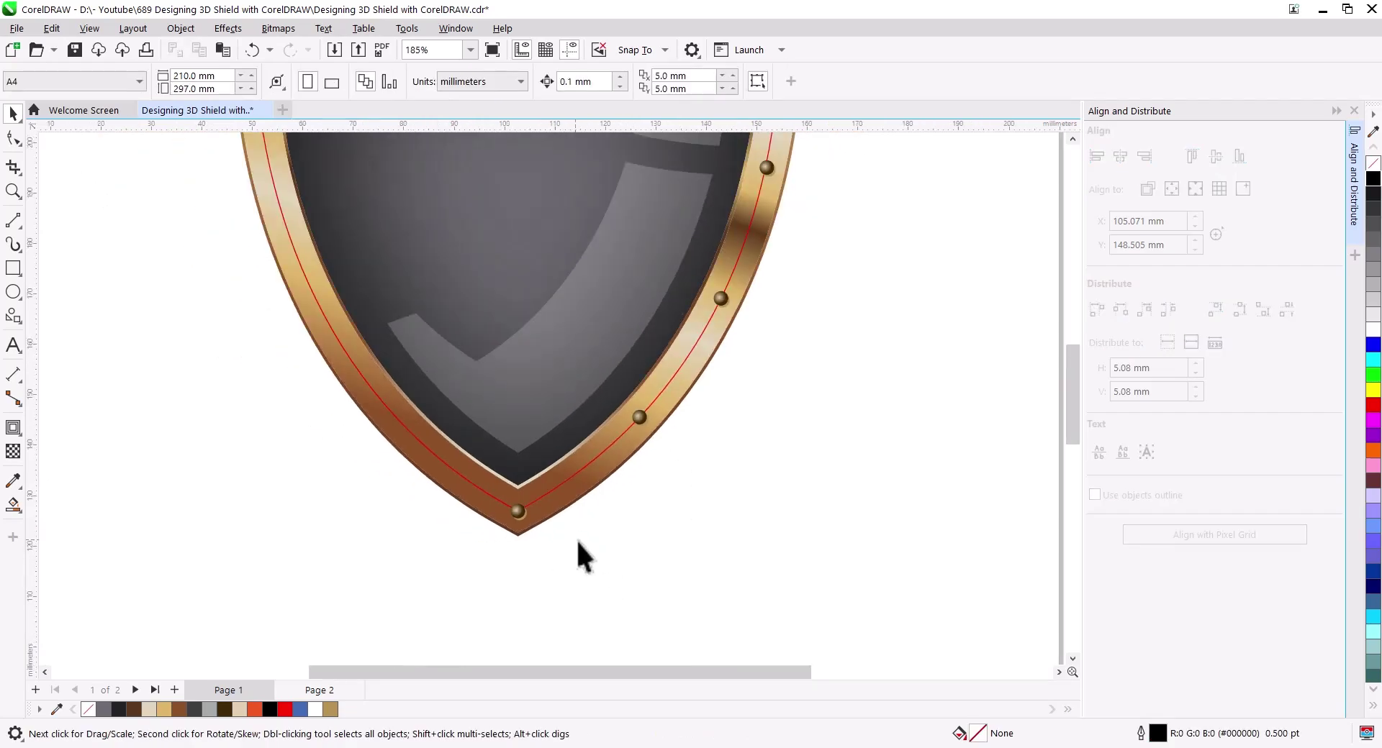
scroll(576, 538, "down", 2)
Select the right-side rivets one by one, starting from the upper rim.
left_click(731, 284)
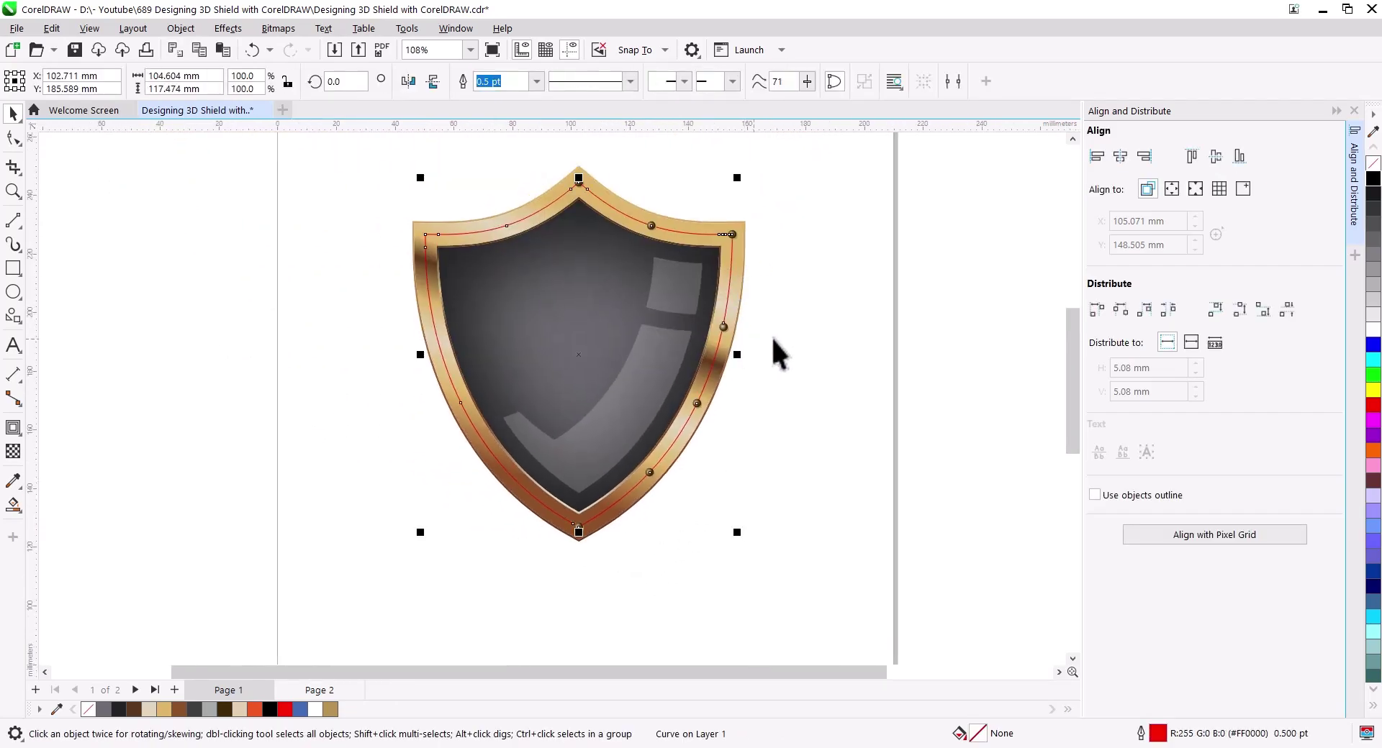
left_click(771, 348)
left_click(652, 226)
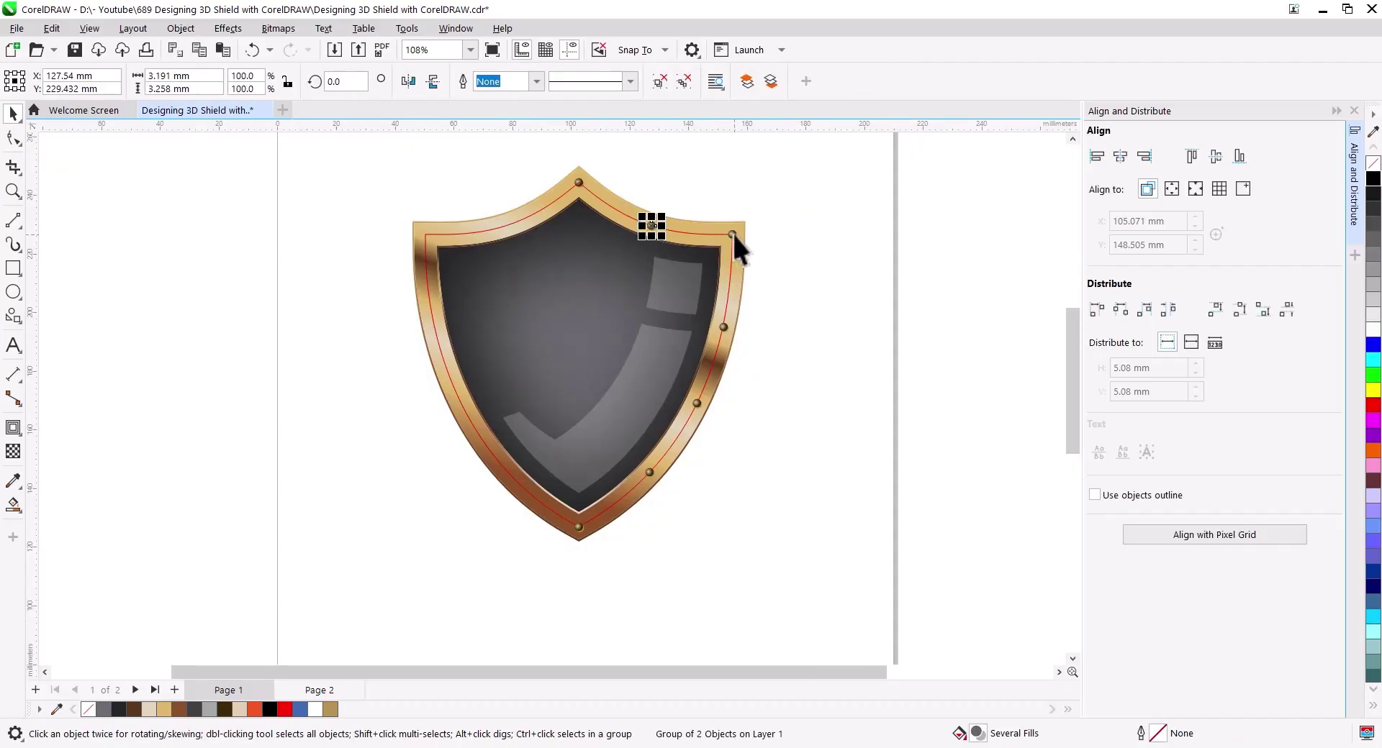
left_click(732, 233, "shift")
left_click(723, 328, "shift")
left_click(696, 403, "shift")
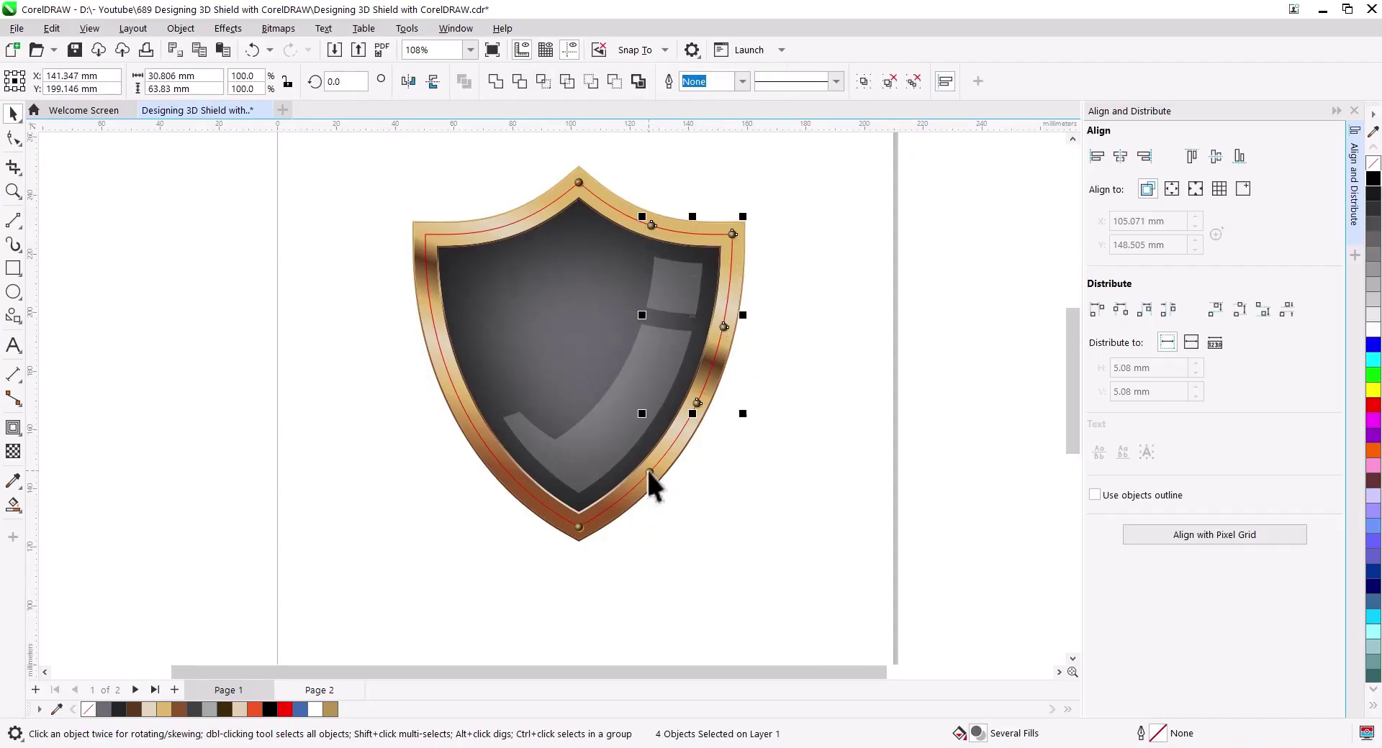
Group the five right-side rivets together.
left_click(649, 472, "shift")
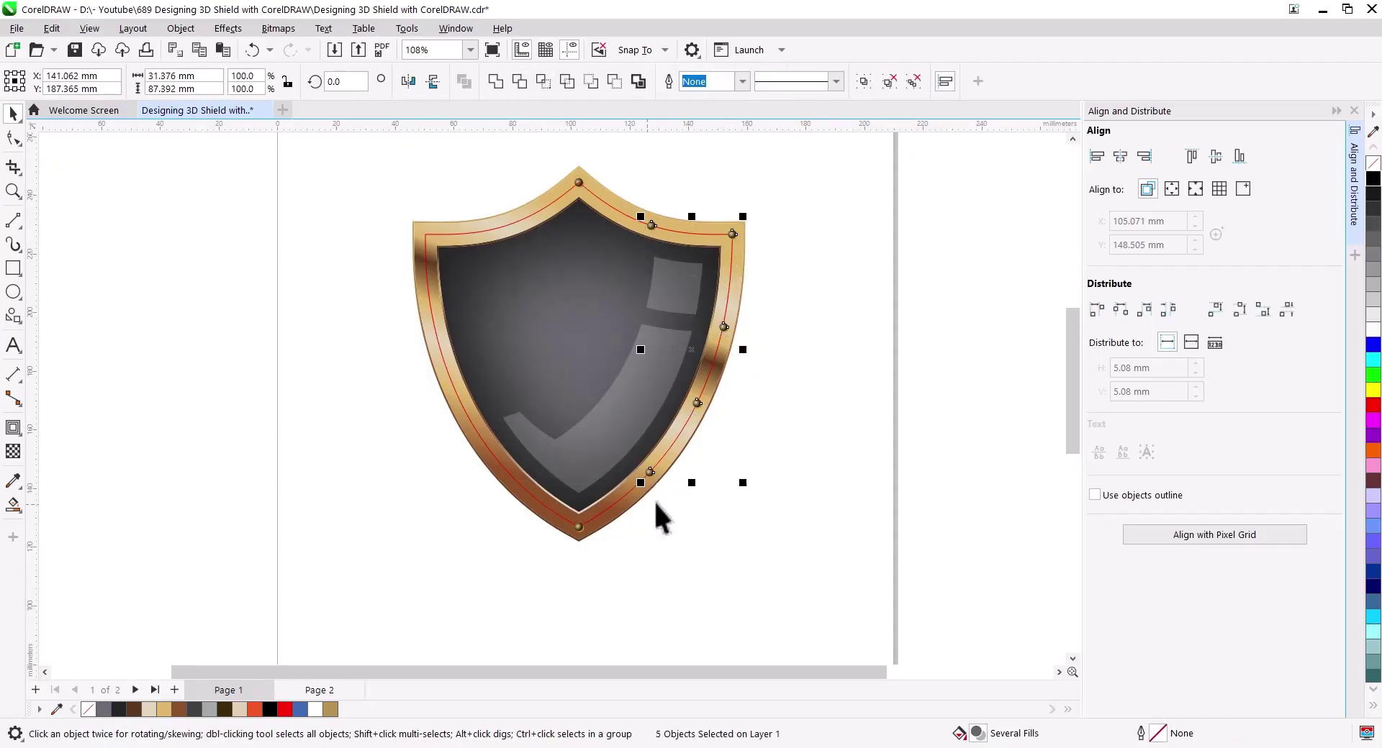
right_click(732, 234)
left_click(776, 305)
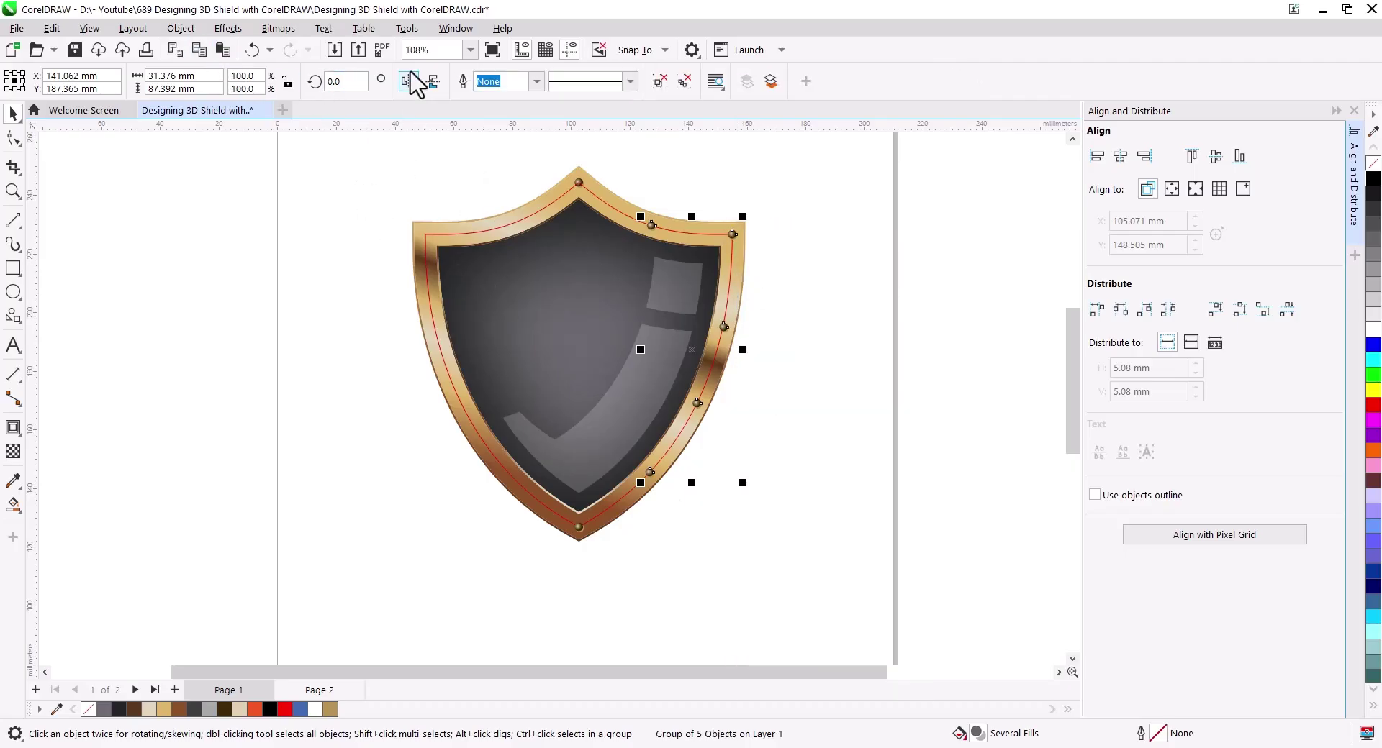
Place a copy of the rivet group on the upper-left corner of the rim.
left_click_drag(661, 323, 351, 322)
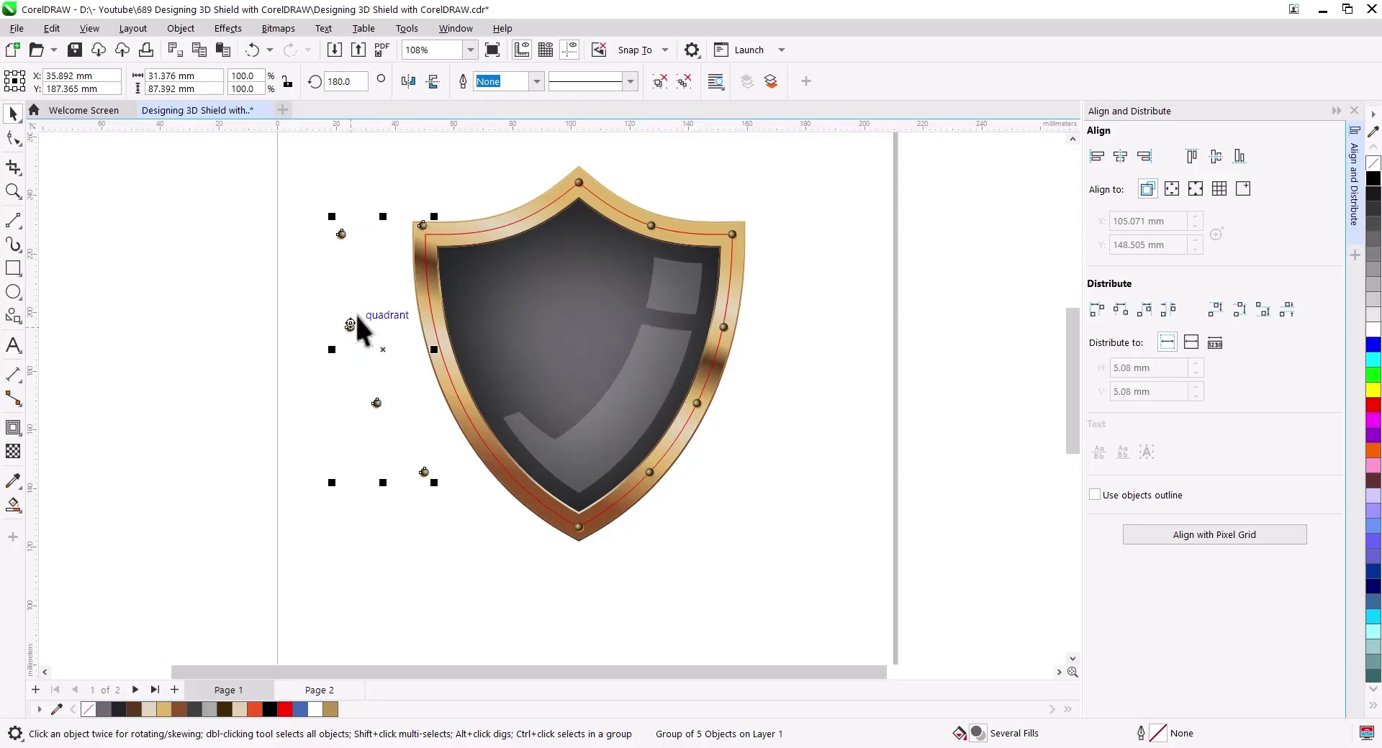
scroll(380, 263, "up", 3)
scroll(378, 262, "up", 2)
left_click_drag(380, 265, 308, 400)
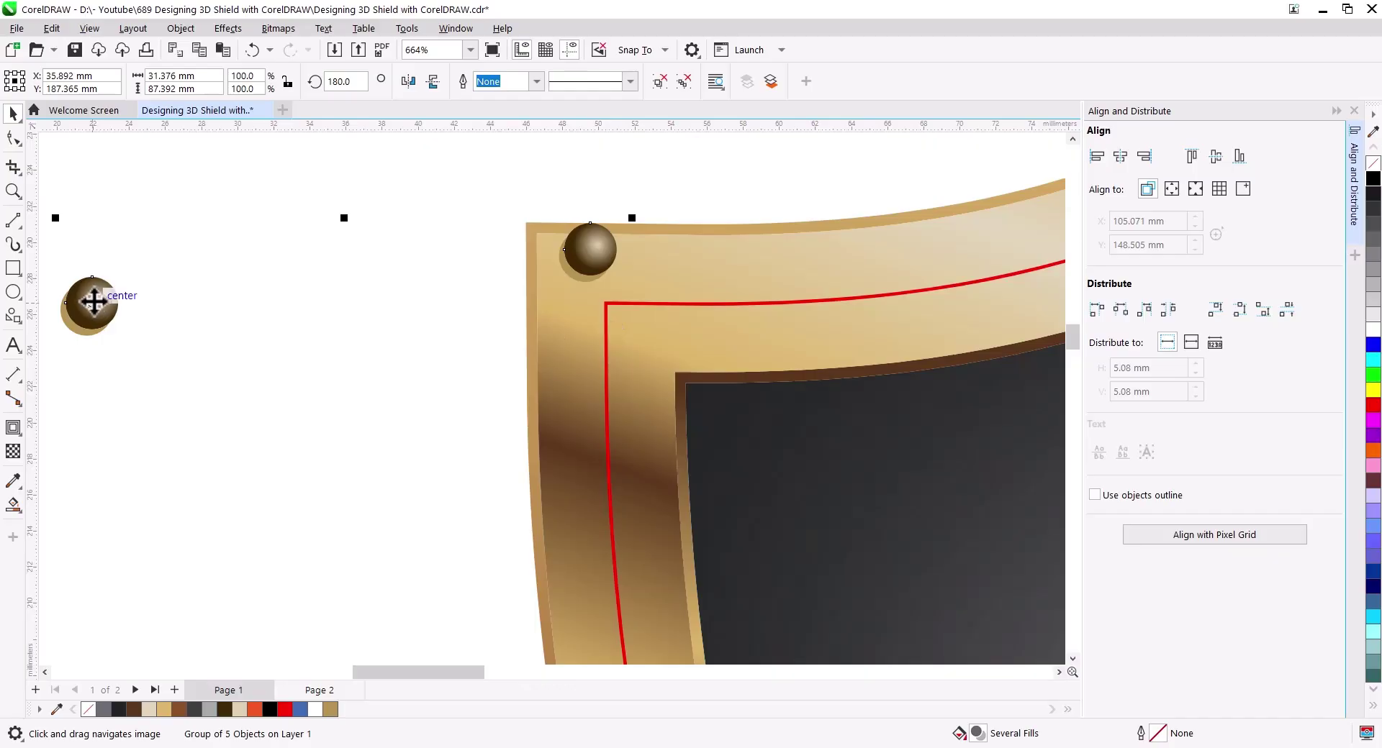
left_click_drag(94, 301, 606, 303)
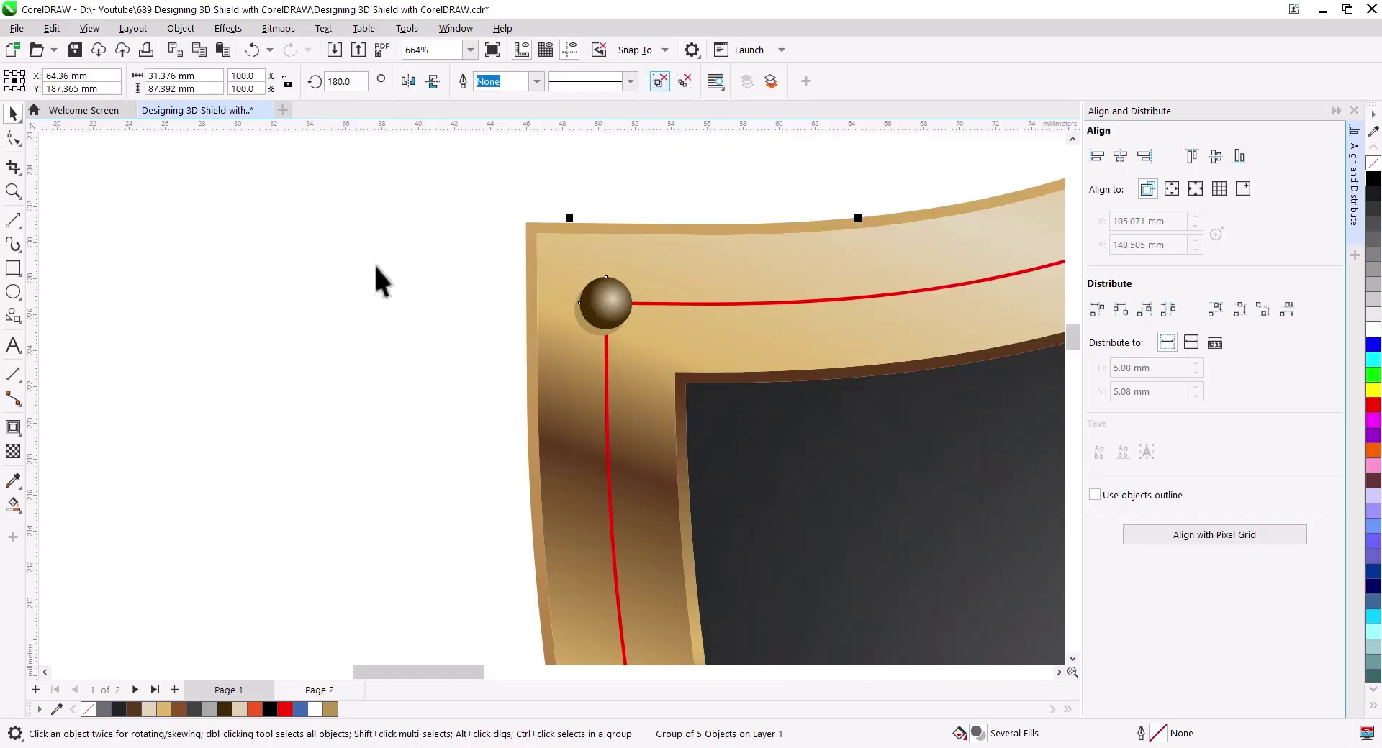
left_click(608, 309)
Flip the copied rivets horizontally to fit the shield's left rim.
left_click(408, 82)
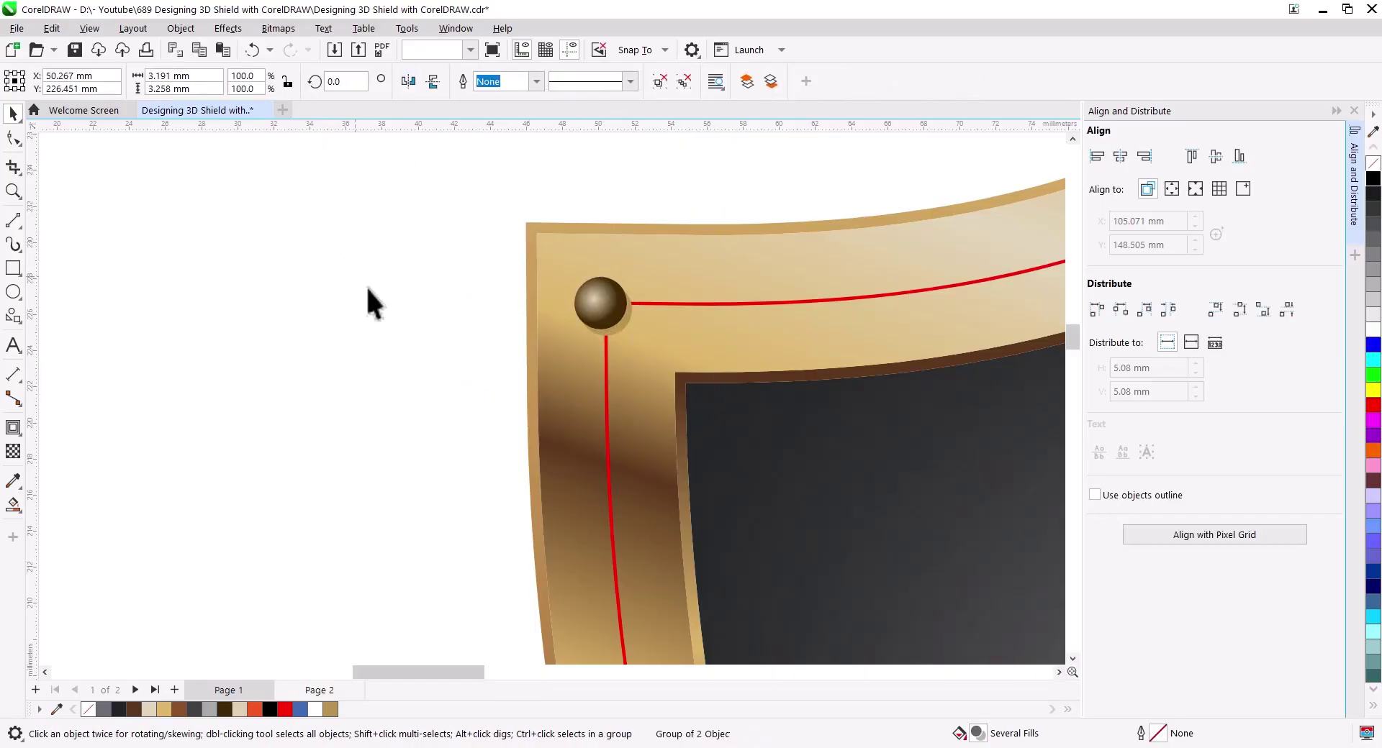
scroll(366, 287, "down", 3)
scroll(623, 401, "right", 3)
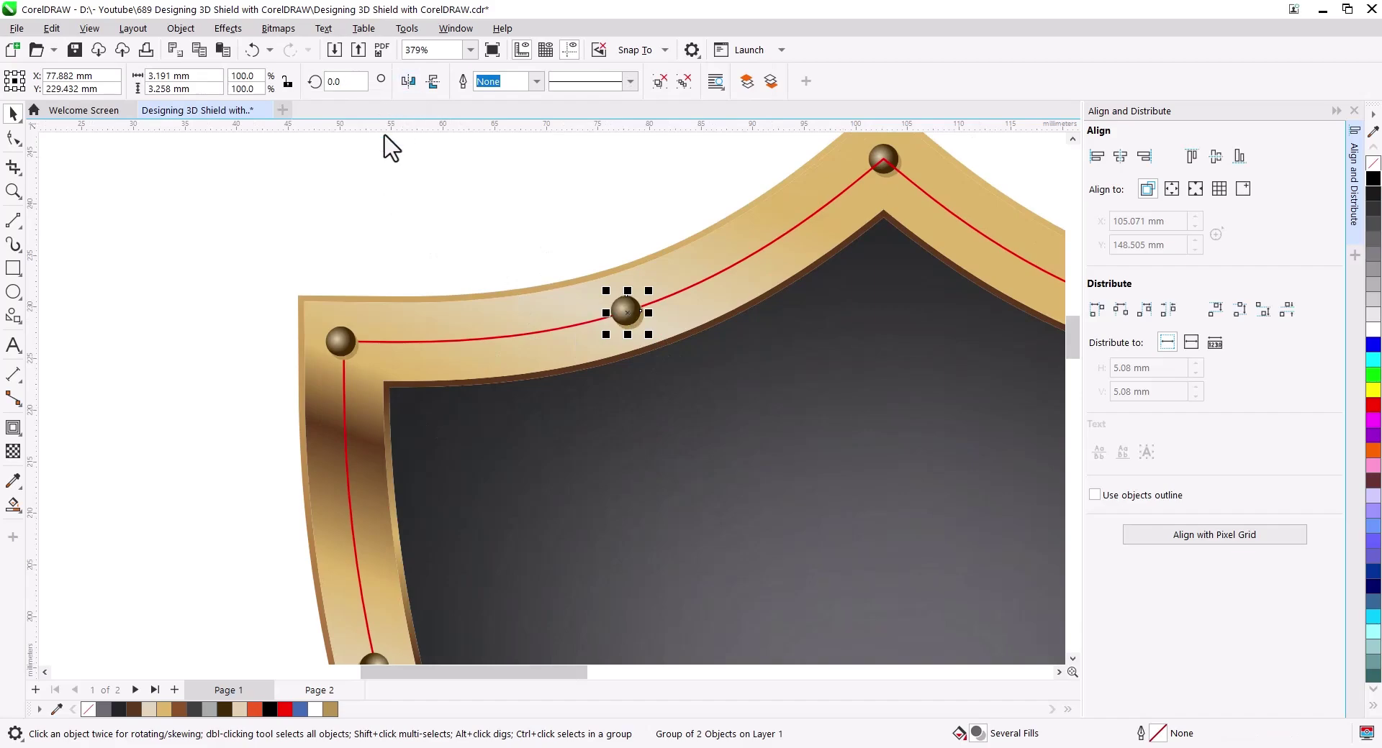
left_click_drag(309, 483, 356, 294)
Check the left-rim rivets, then select the rivet group at the shield's bottom tip.
left_click(421, 480)
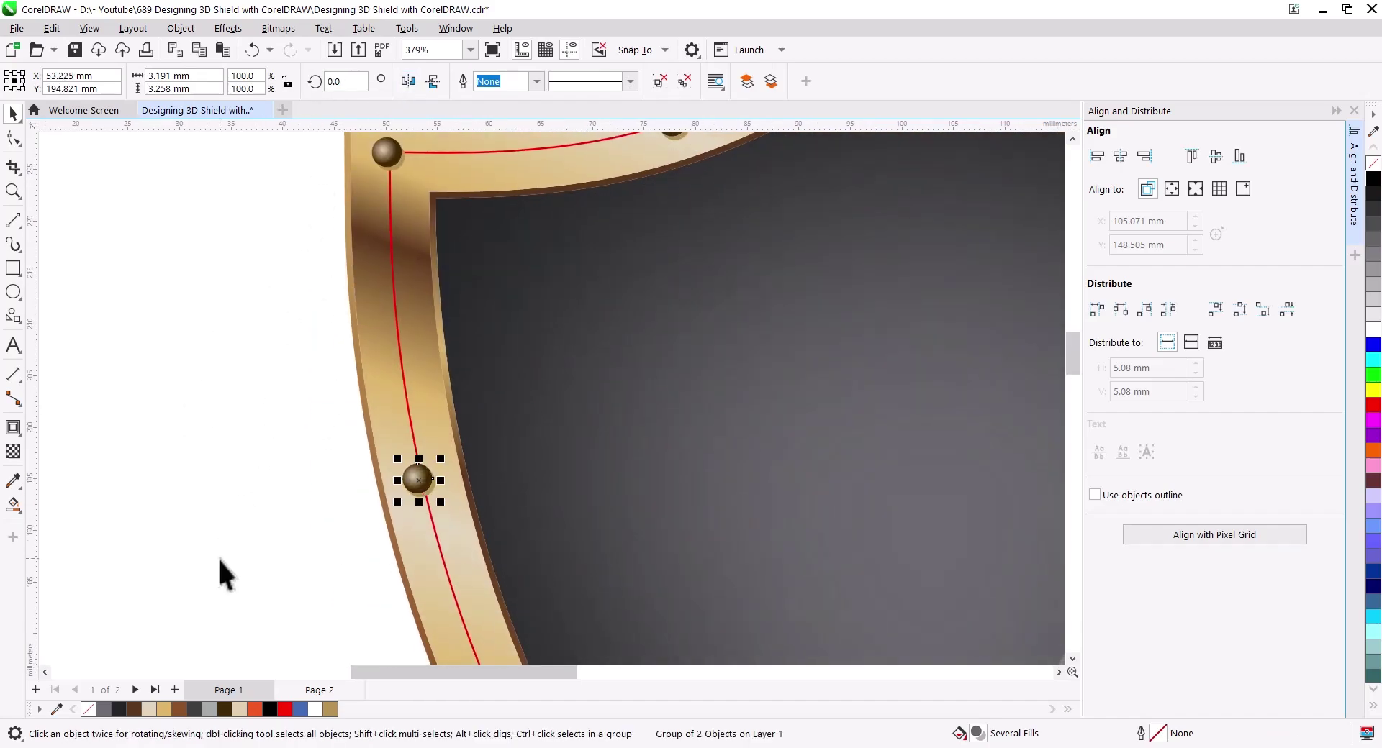
scroll(288, 461, "down", 2)
scroll(324, 388, "right", 1)
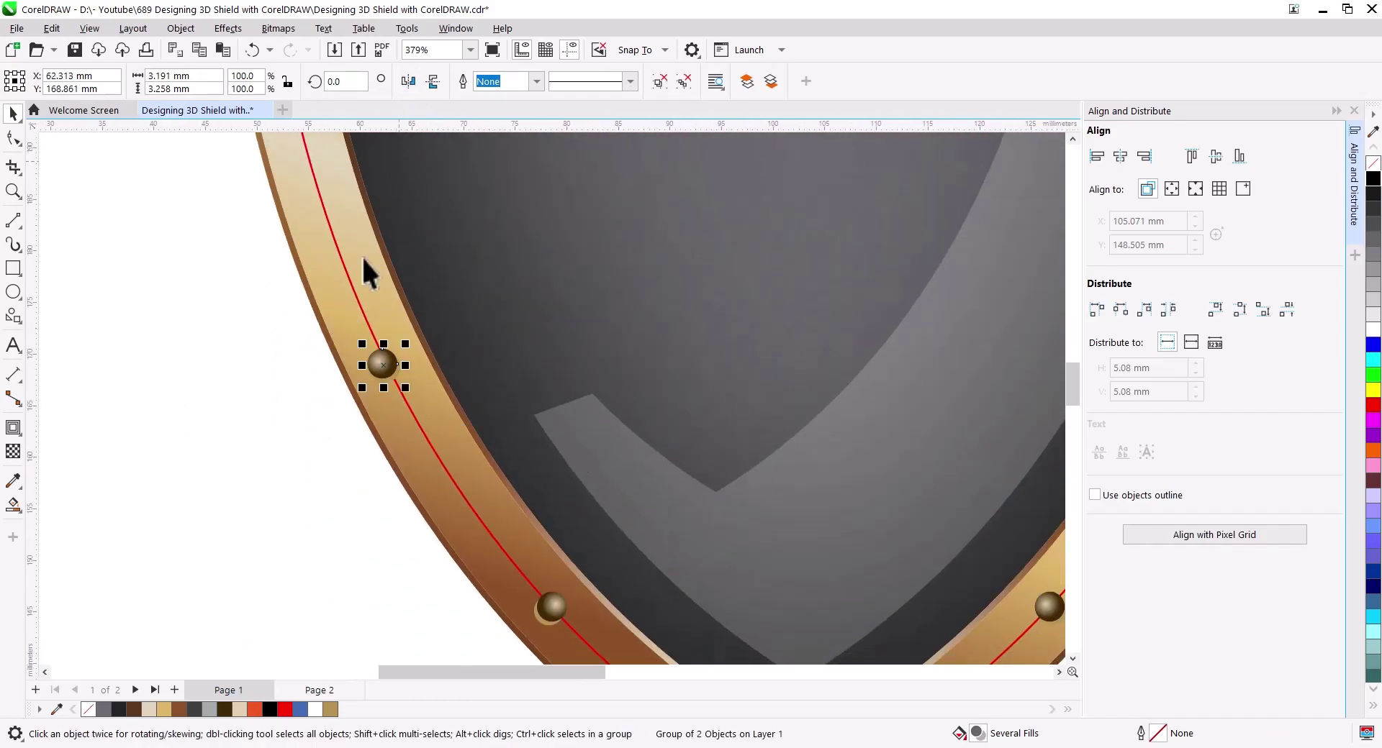
scroll(302, 303, "down", 3)
scroll(302, 302, "right", 2)
key("Tab")
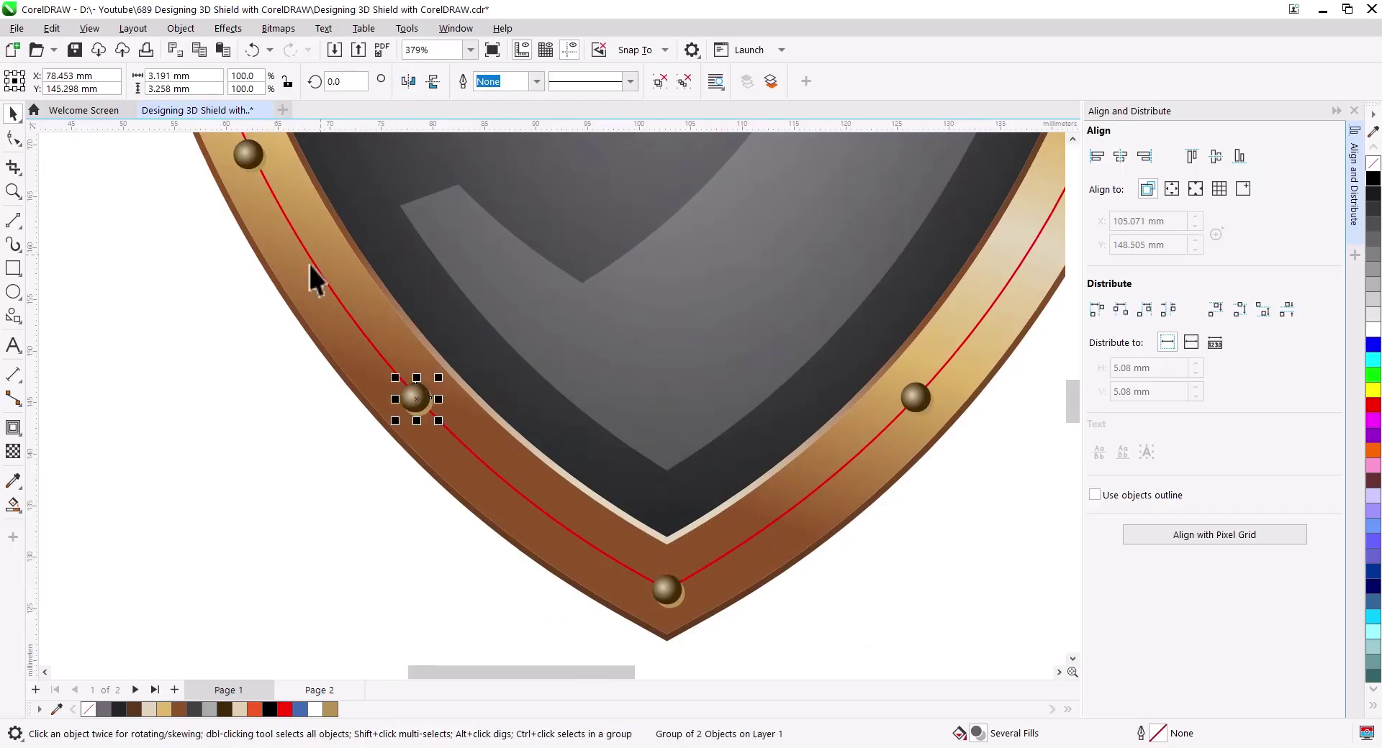
left_click(270, 426)
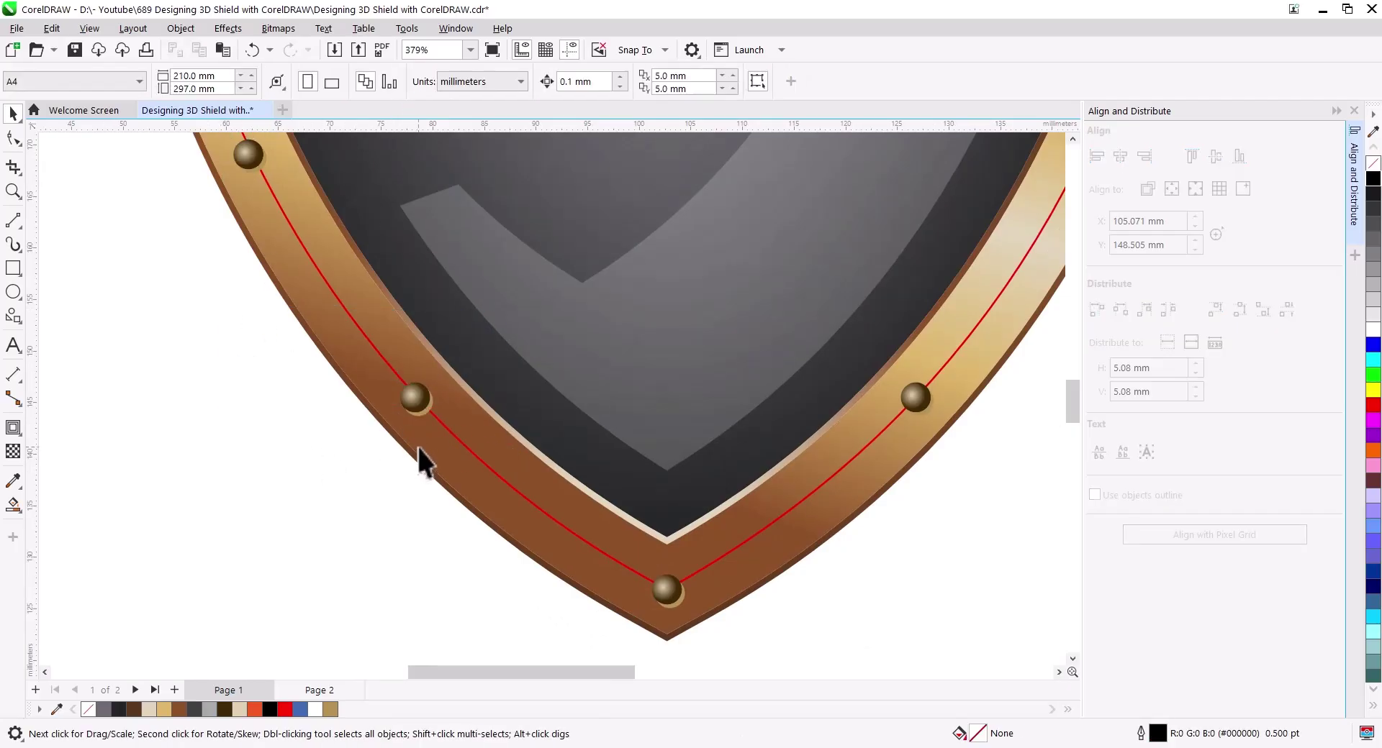
left_click(682, 602)
scroll(682, 601, "up", 2)
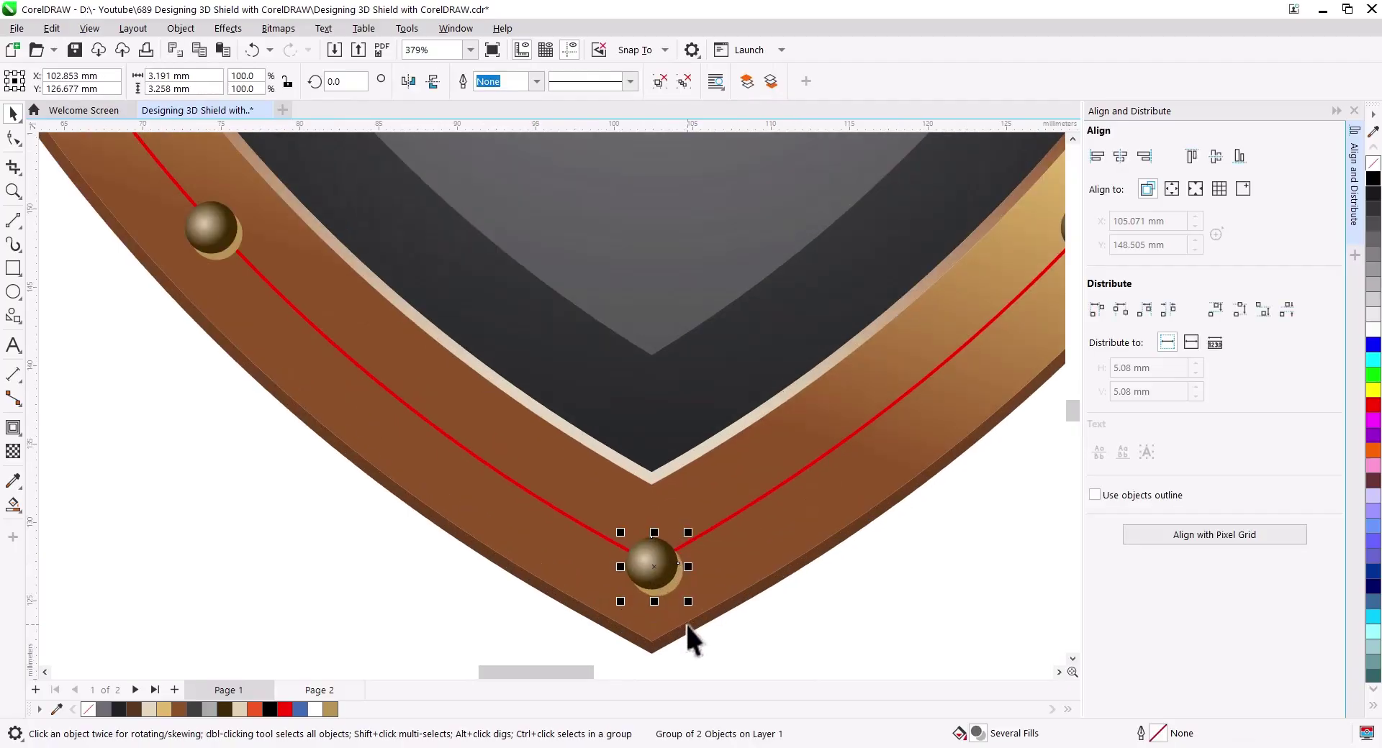
scroll(684, 619, "up", 1)
Ungroup the bottom rivet and give its gold crescent a Multiply transparency blend.
left_click(659, 81)
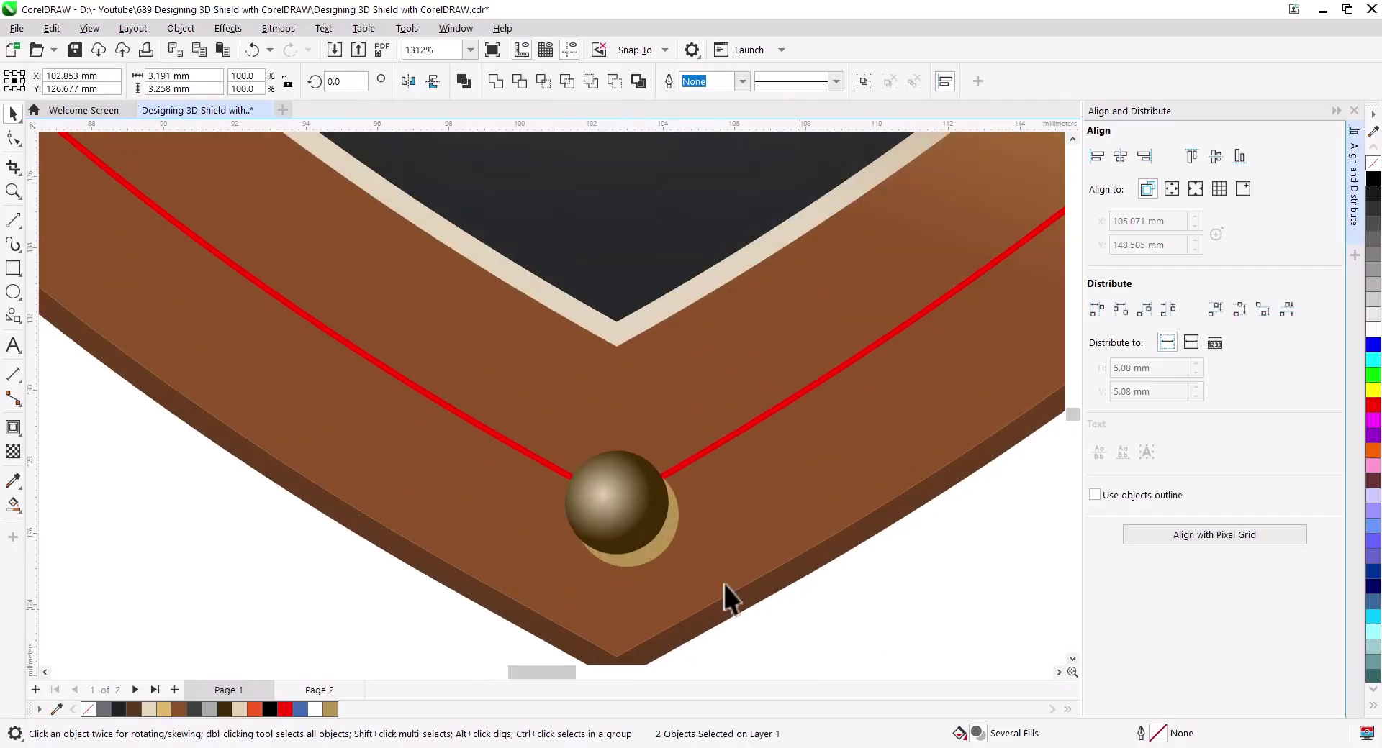
left_click(671, 538)
left_click(13, 451)
left_click(38, 81)
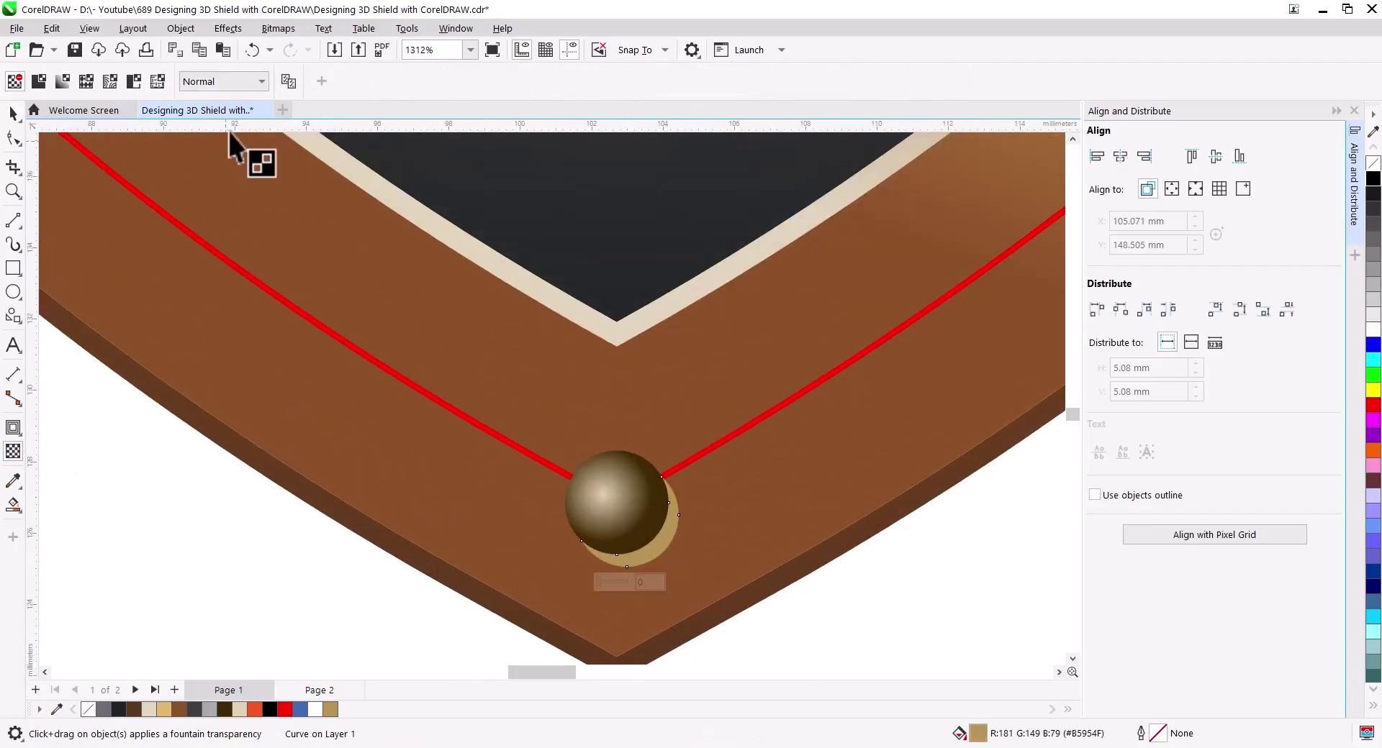
left_click(244, 81)
left_click(229, 181)
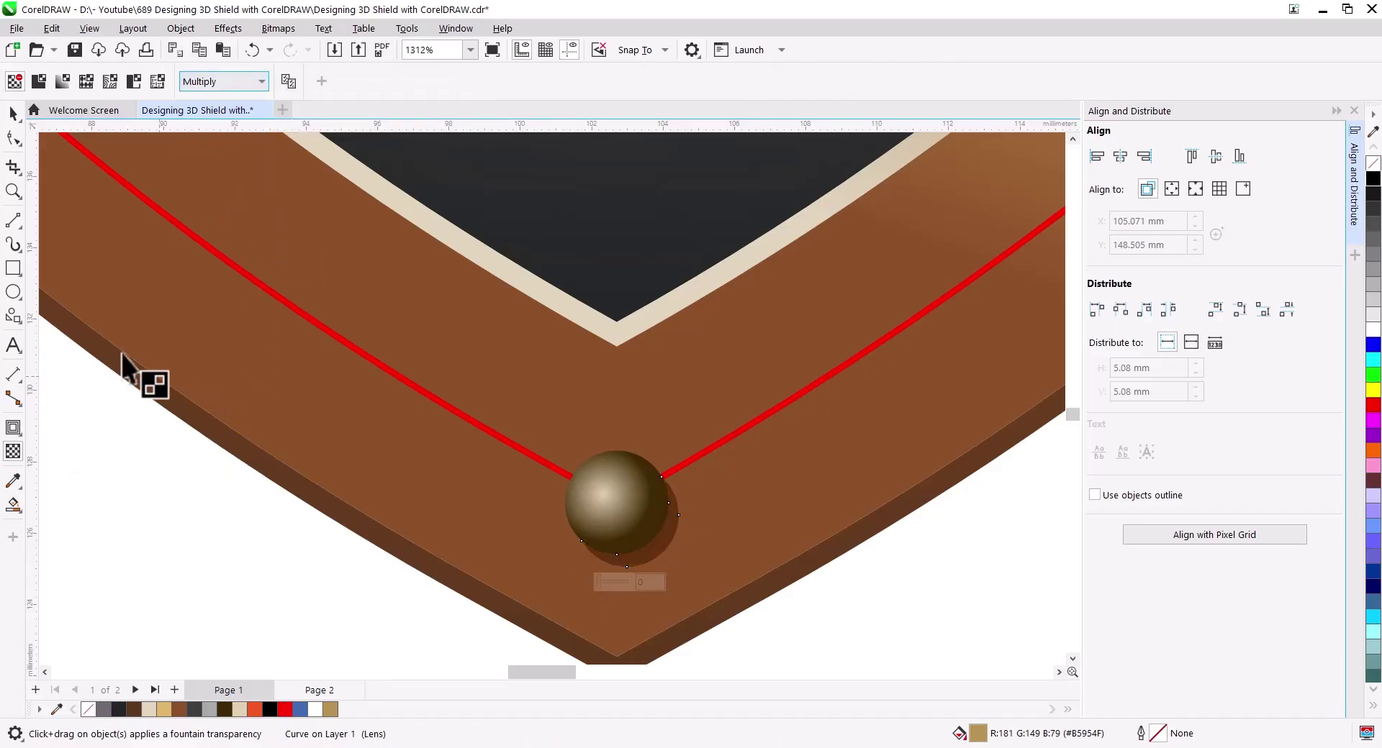
left_click(13, 114)
Clear the selection and marquee-select the rivets across the lower shield.
scroll(382, 549, "down", 2)
scroll(424, 576, "down", 1)
left_click_drag(424, 576, 441, 571)
key("Escape")
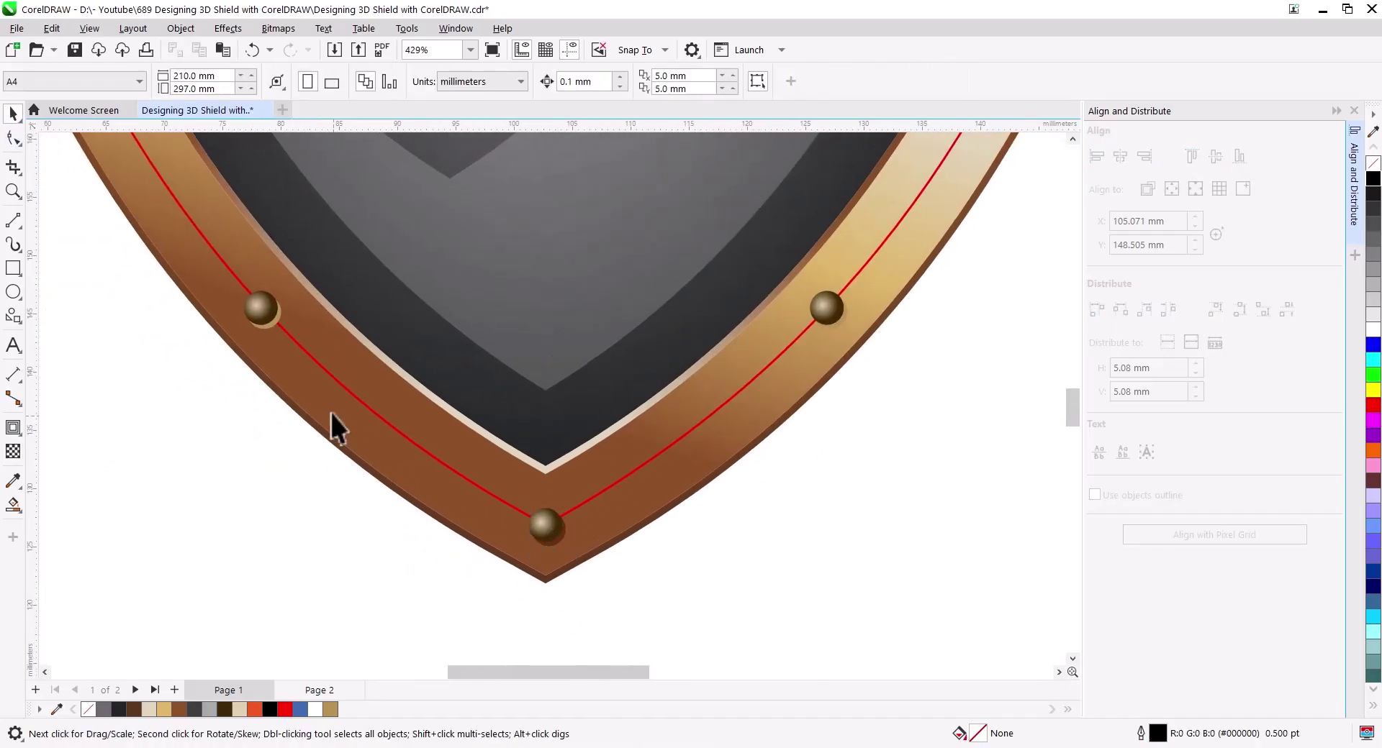
scroll(270, 327, "down", 1)
scroll(594, 447, "down", 1)
scroll(648, 504, "down", 1)
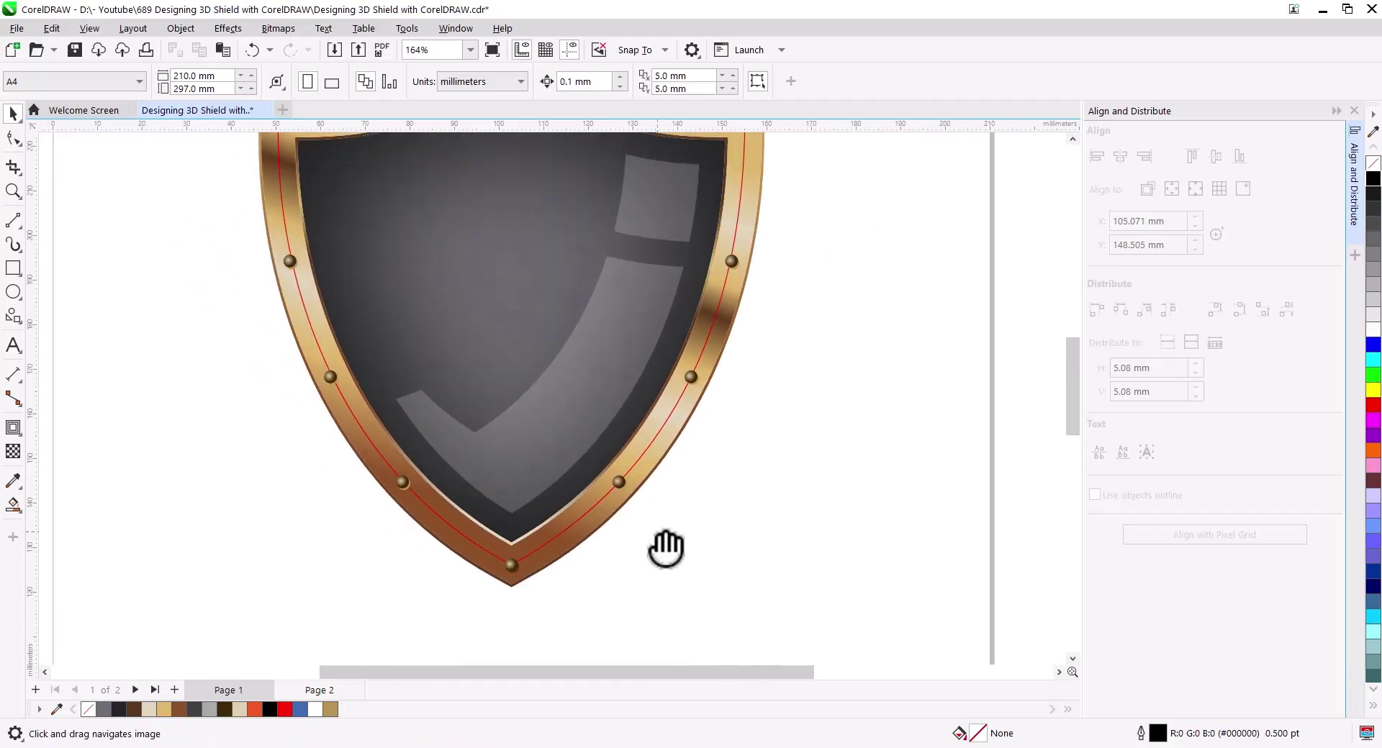
scroll(719, 525, "down", 1)
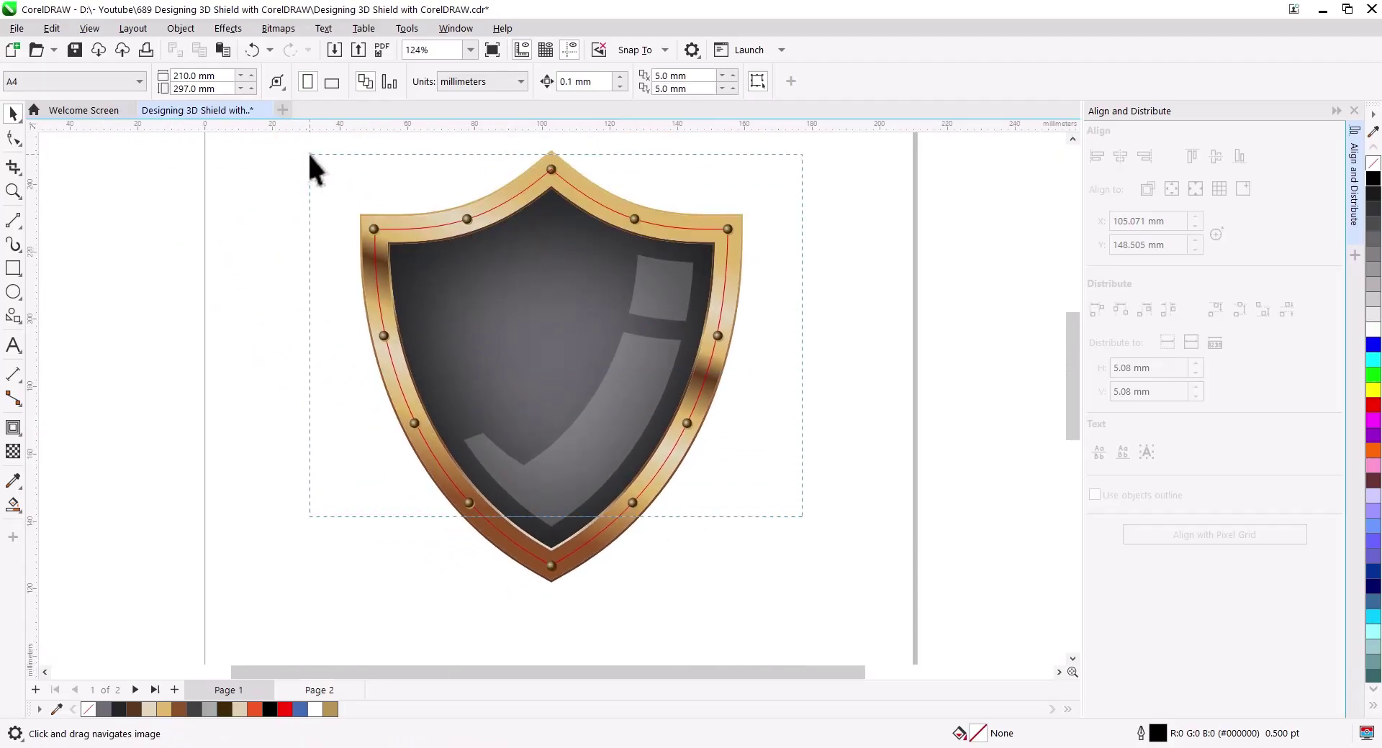
left_click_drag(803, 517, 310, 153)
scroll(734, 561, "up", 2)
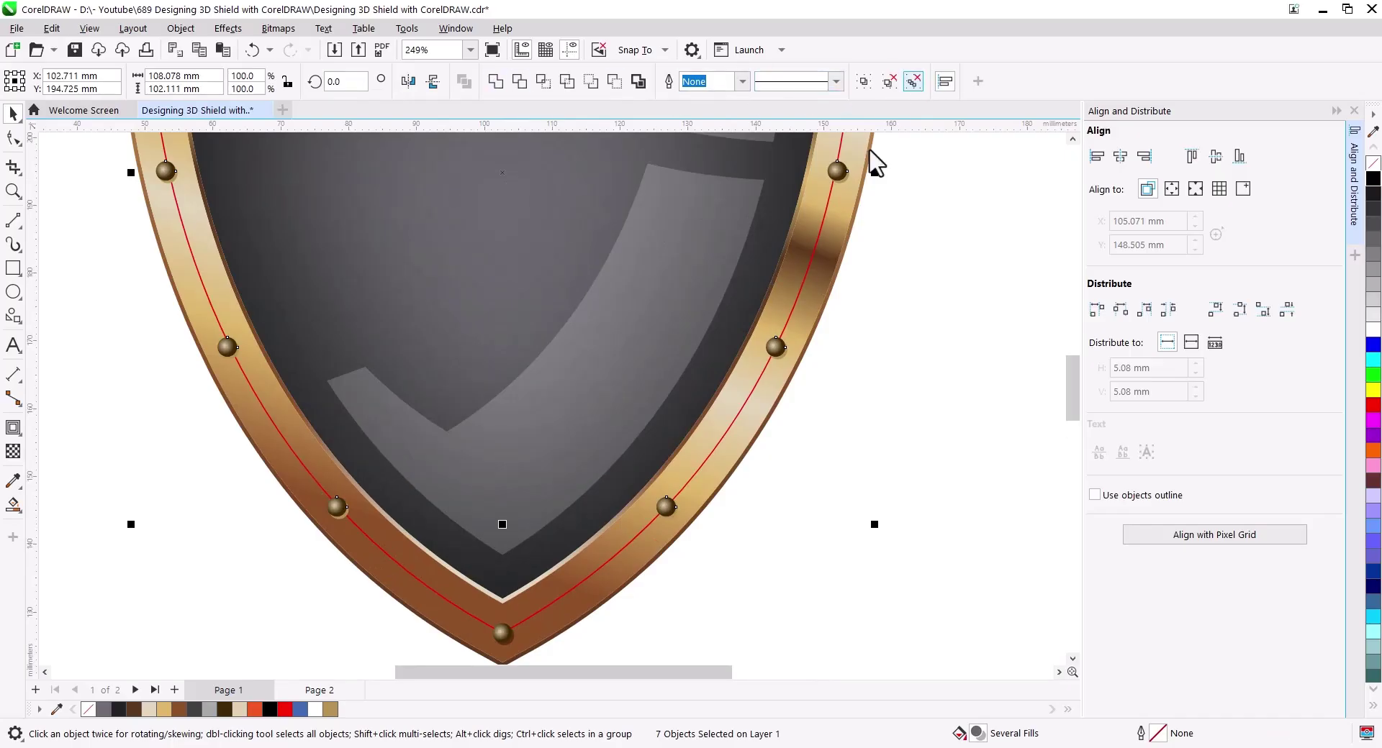
scroll(677, 554, "up", 2)
Set the lower-right and upper rivet crescents to Multiply transparency blend.
left_click(661, 463)
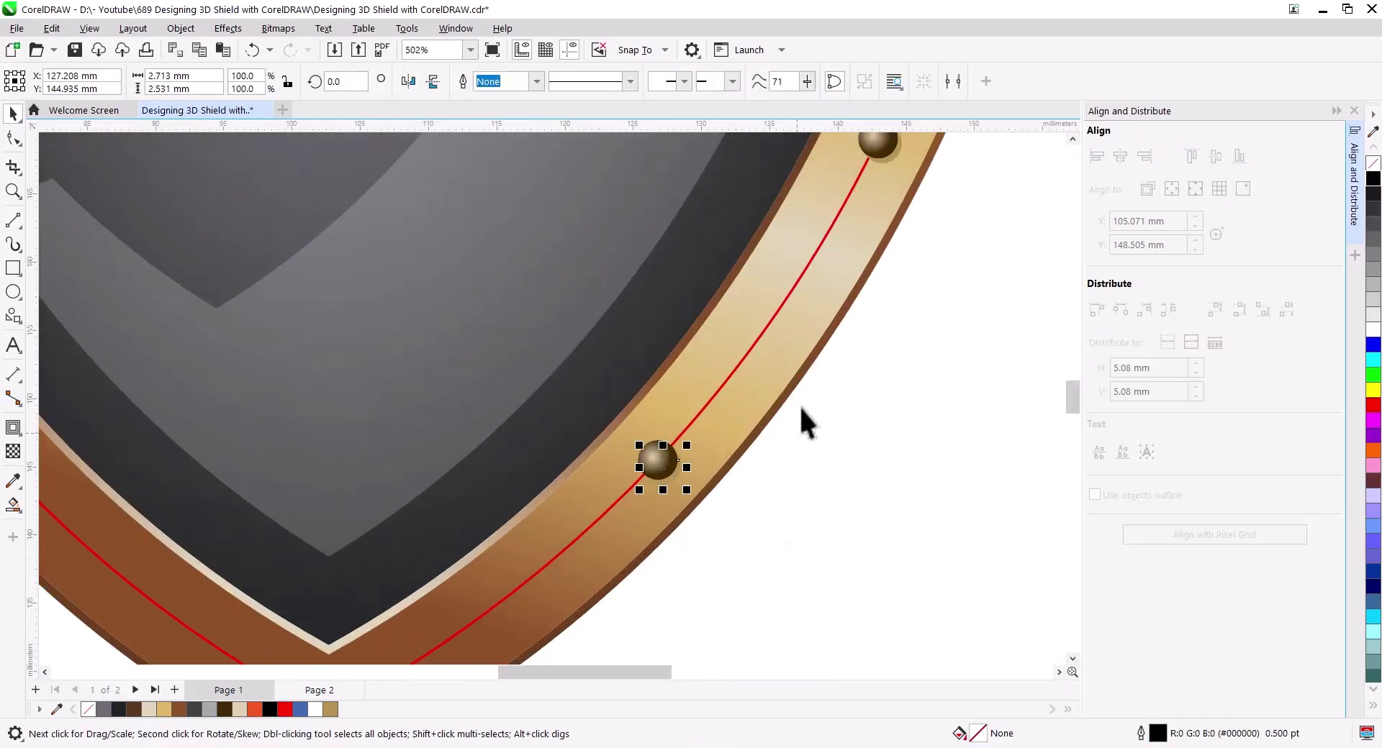
left_click(887, 153, "shift")
left_click(12, 452)
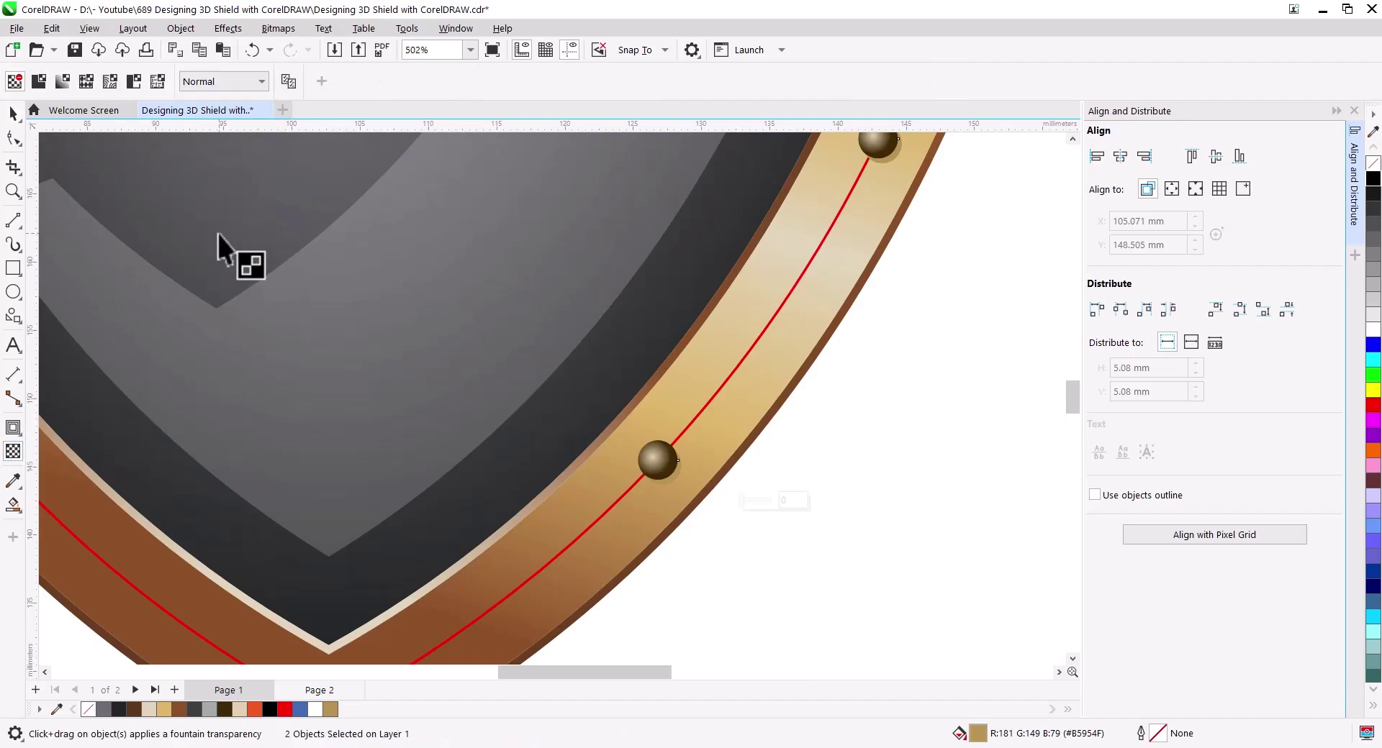
left_click(237, 83)
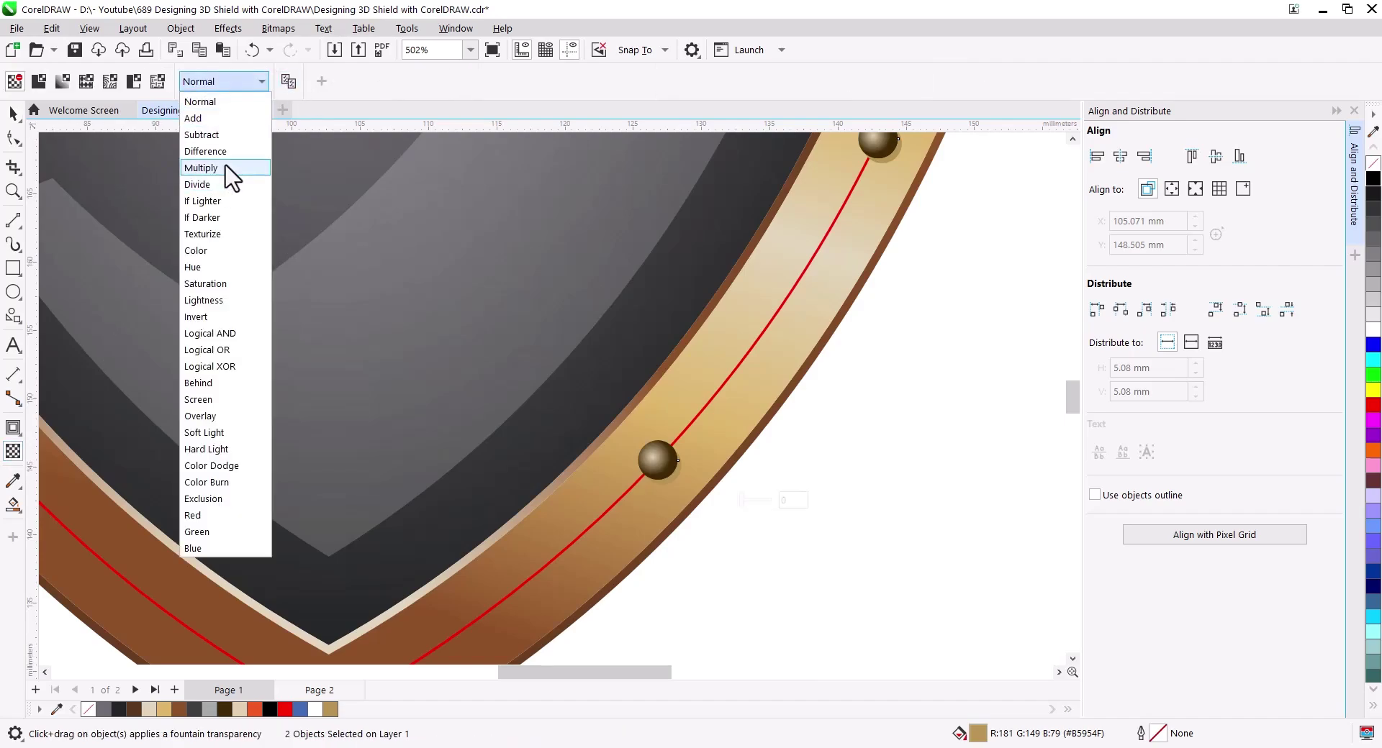
left_click(228, 173)
scroll(713, 385, "down", 1)
scroll(806, 353, "up", 5)
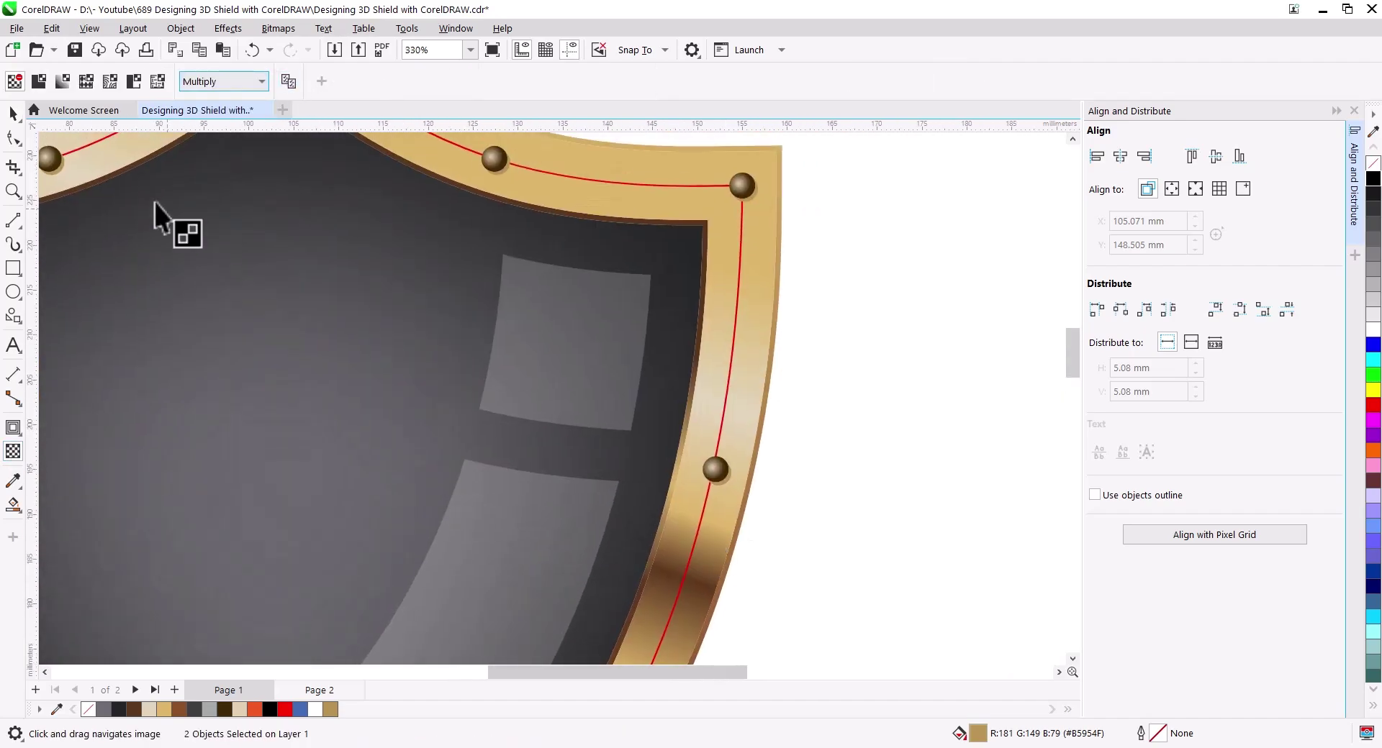
left_click(13, 114)
Select the rivet shadows around the rim: right edge, top, top point, left side, bottom.
left_click(724, 484)
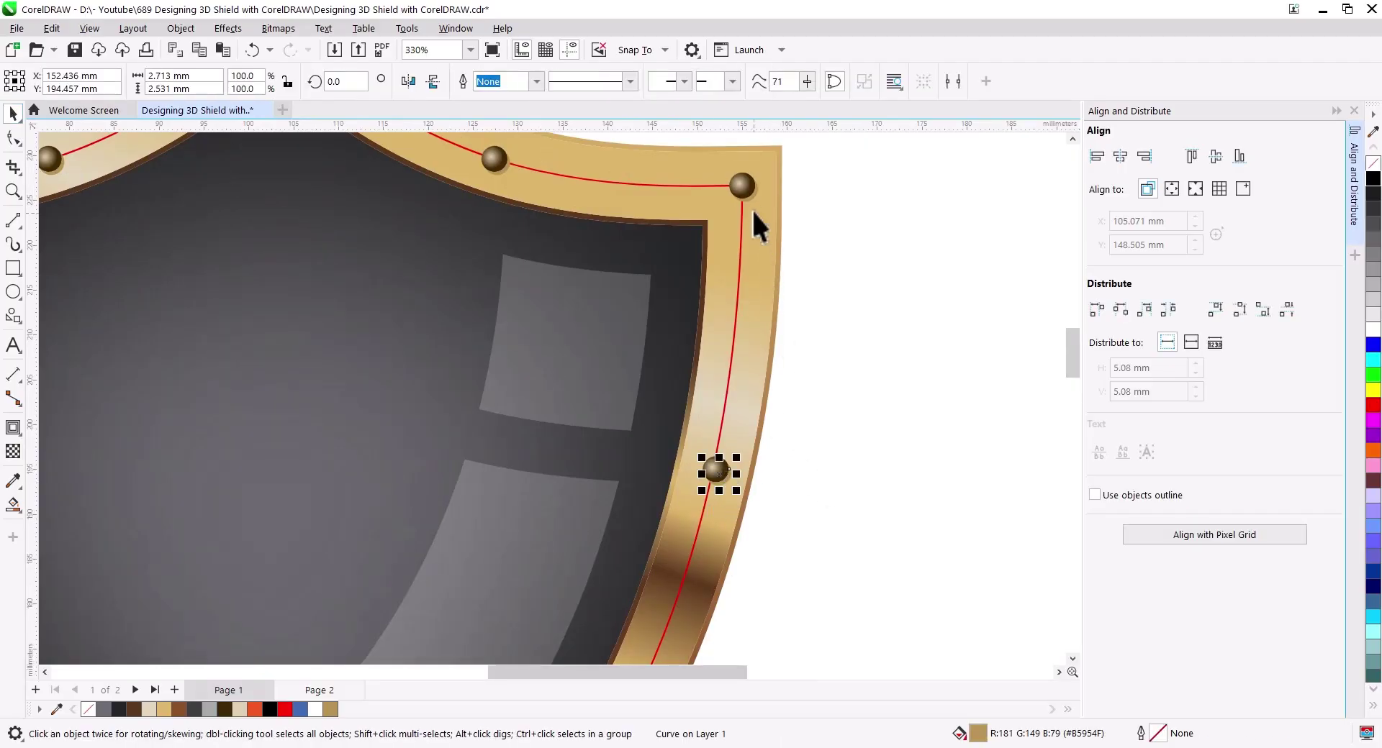
left_click(750, 192, "shift")
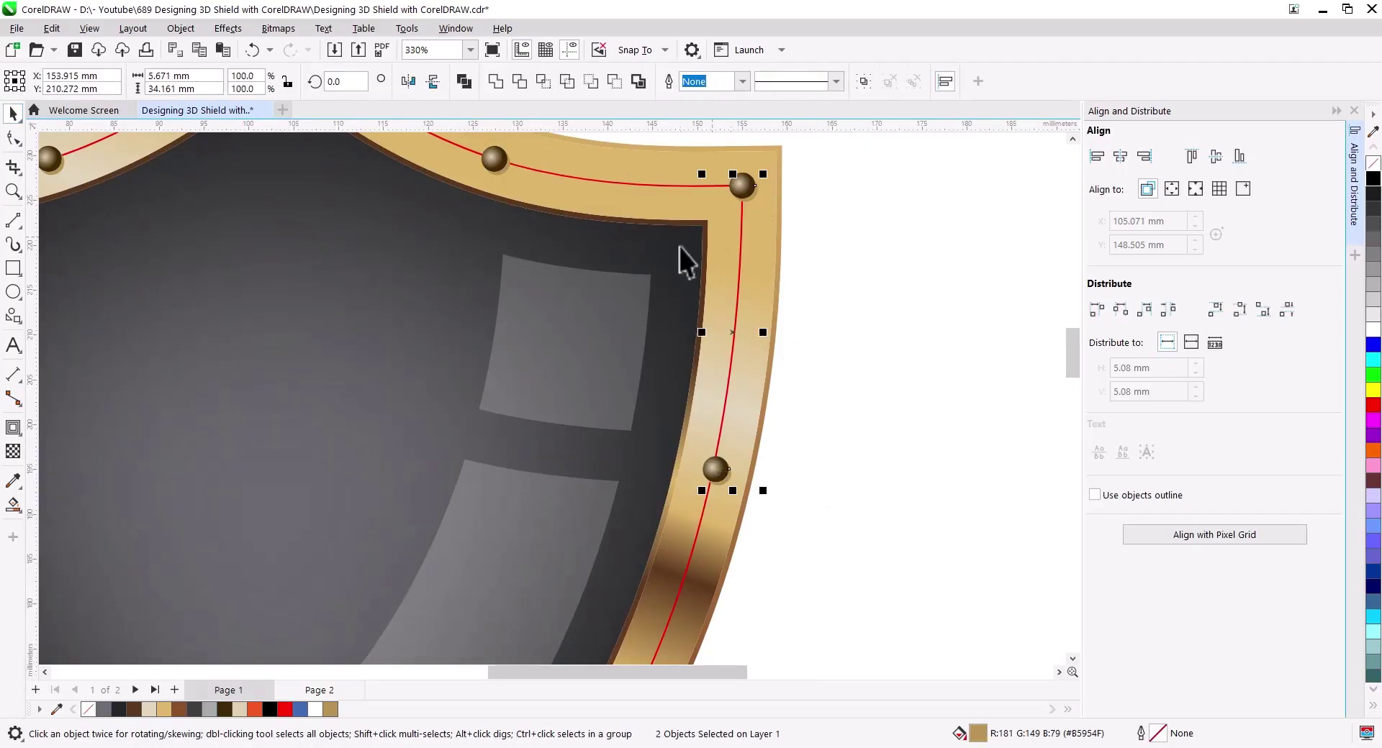
left_click(494, 159, "shift")
scroll(537, 321, "up", 3)
scroll(537, 321, "left", 3)
left_click(530, 259, "shift")
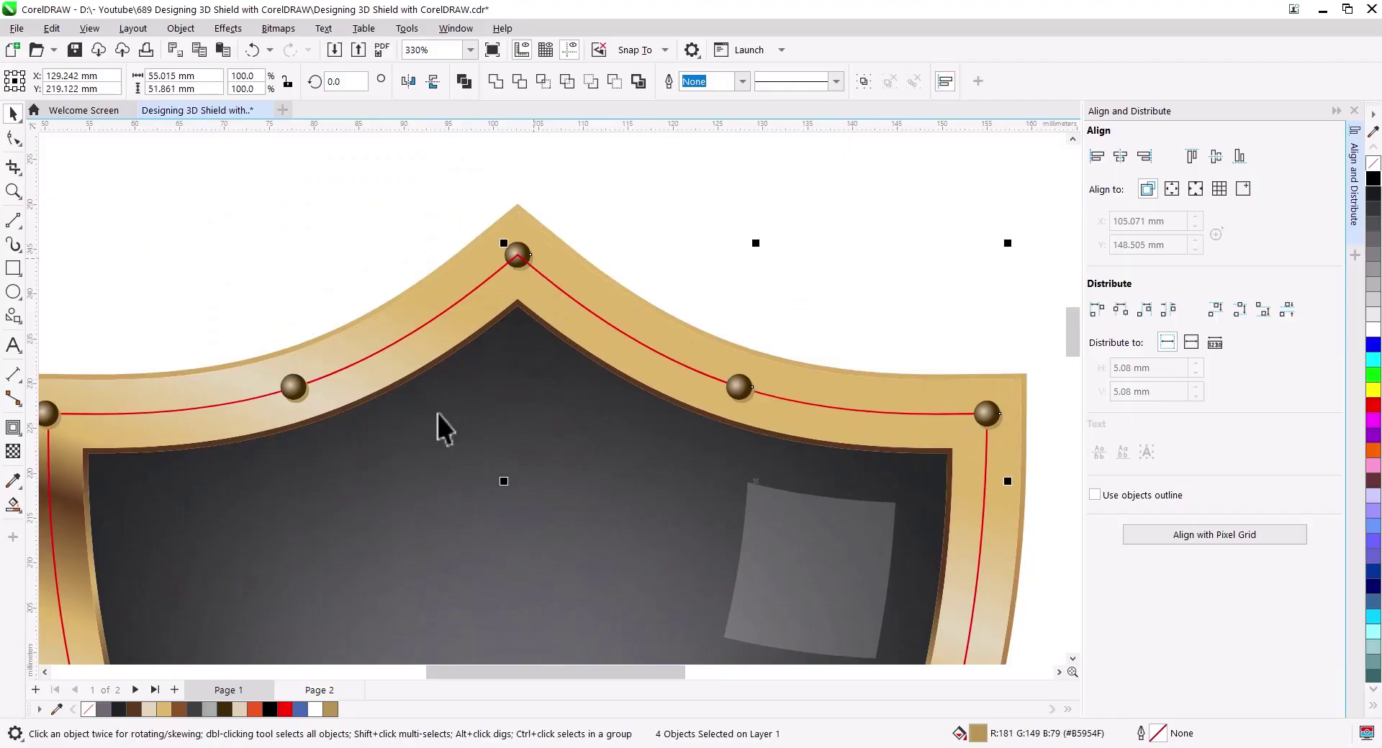
scroll(437, 414, "left", 3)
scroll(437, 413, "down", 1)
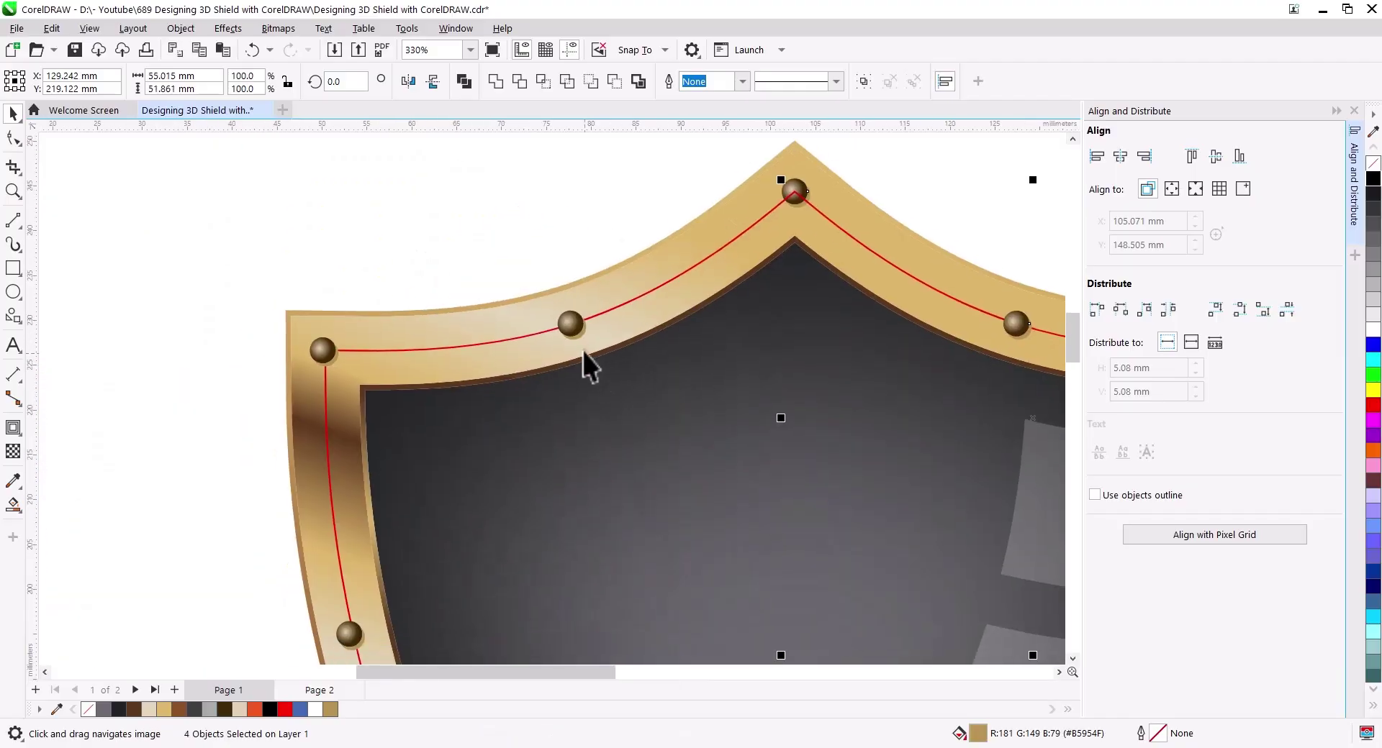
left_click(323, 350, "shift")
scroll(419, 221, "down", 4)
scroll(326, 297, "down", 1)
scroll(339, 305, "up", 2)
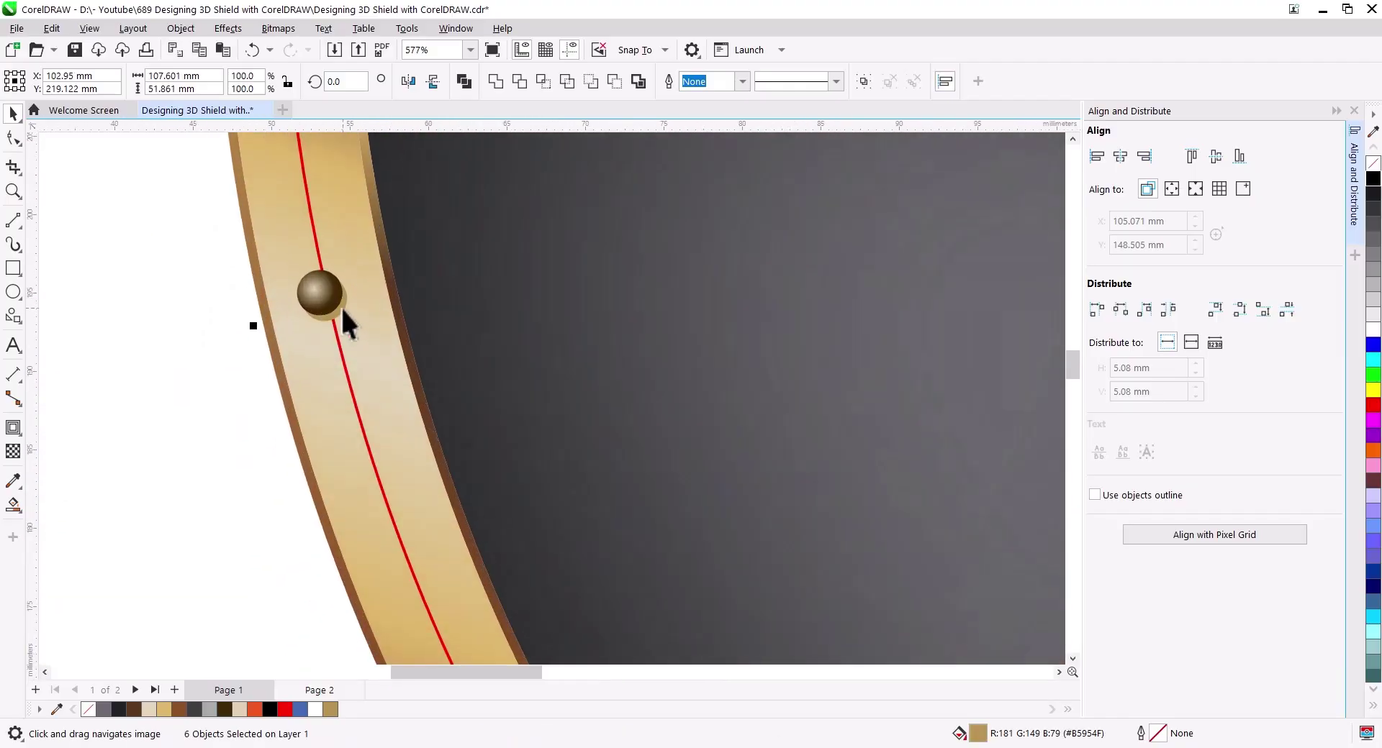
left_click(340, 305, "shift")
scroll(386, 346, "up", 1)
left_click(394, 357, "shift")
scroll(394, 357, "right", 4)
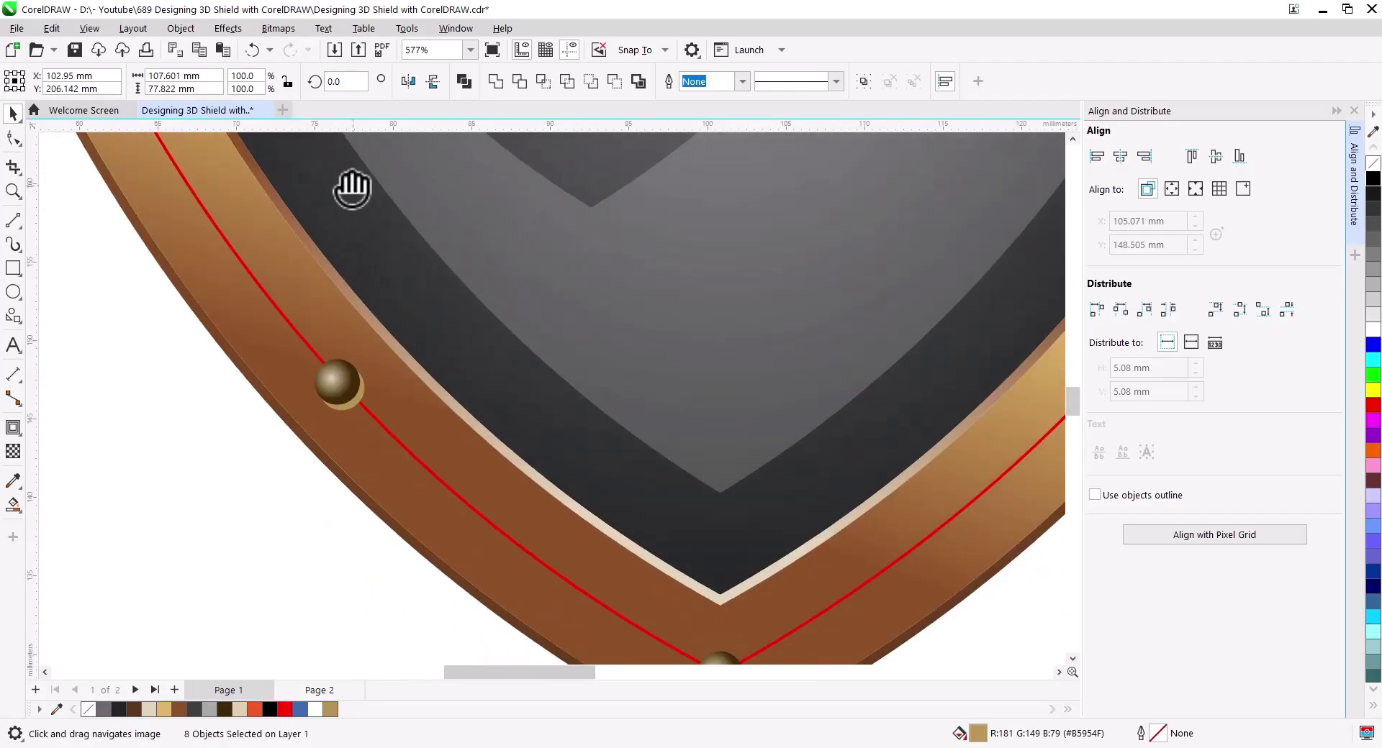
scroll(349, 216, "down", 1)
left_click(330, 388, "shift")
Apply Multiply transparency blending to the selected rivet shadows, then clear the selection.
left_click(13, 451)
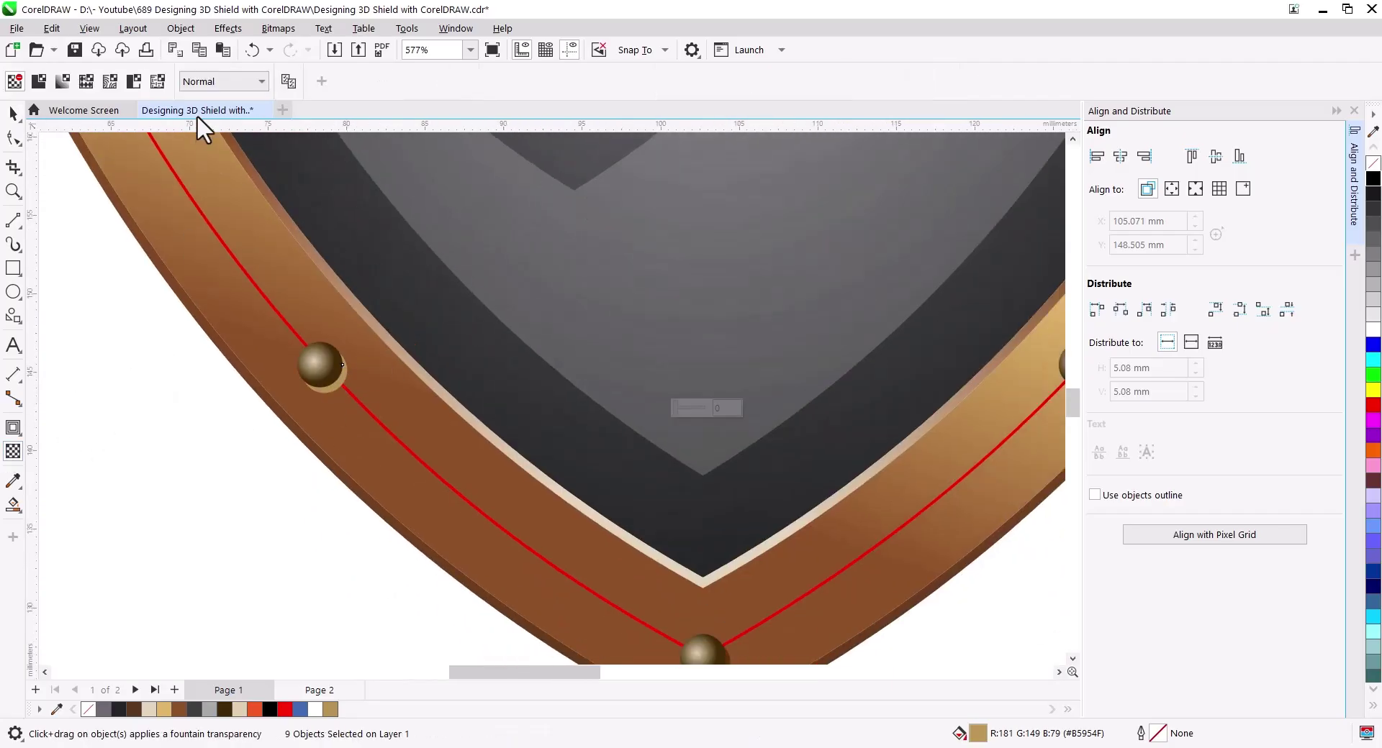
left_click(212, 81)
left_click(231, 179)
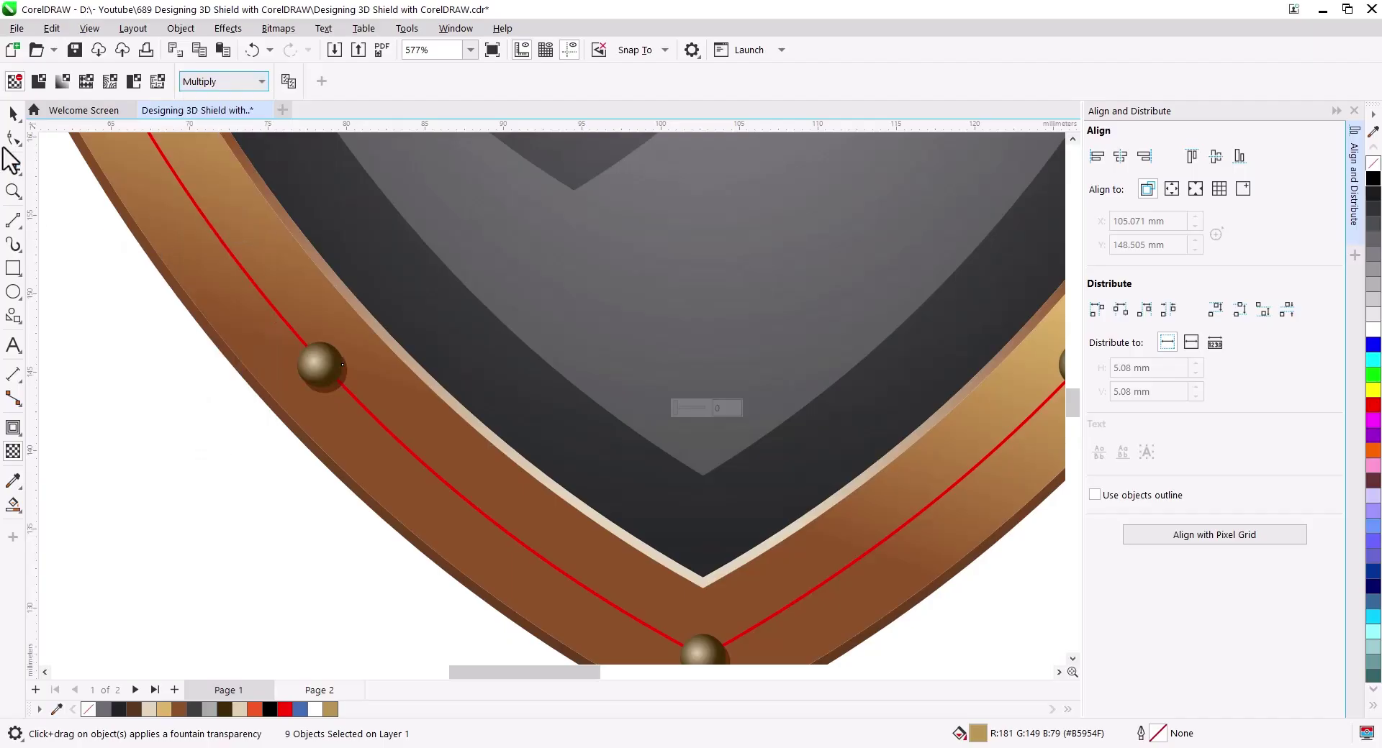
left_click(13, 113)
left_click(123, 406)
scroll(338, 514, "down", 2)
scroll(401, 518, "down", 2)
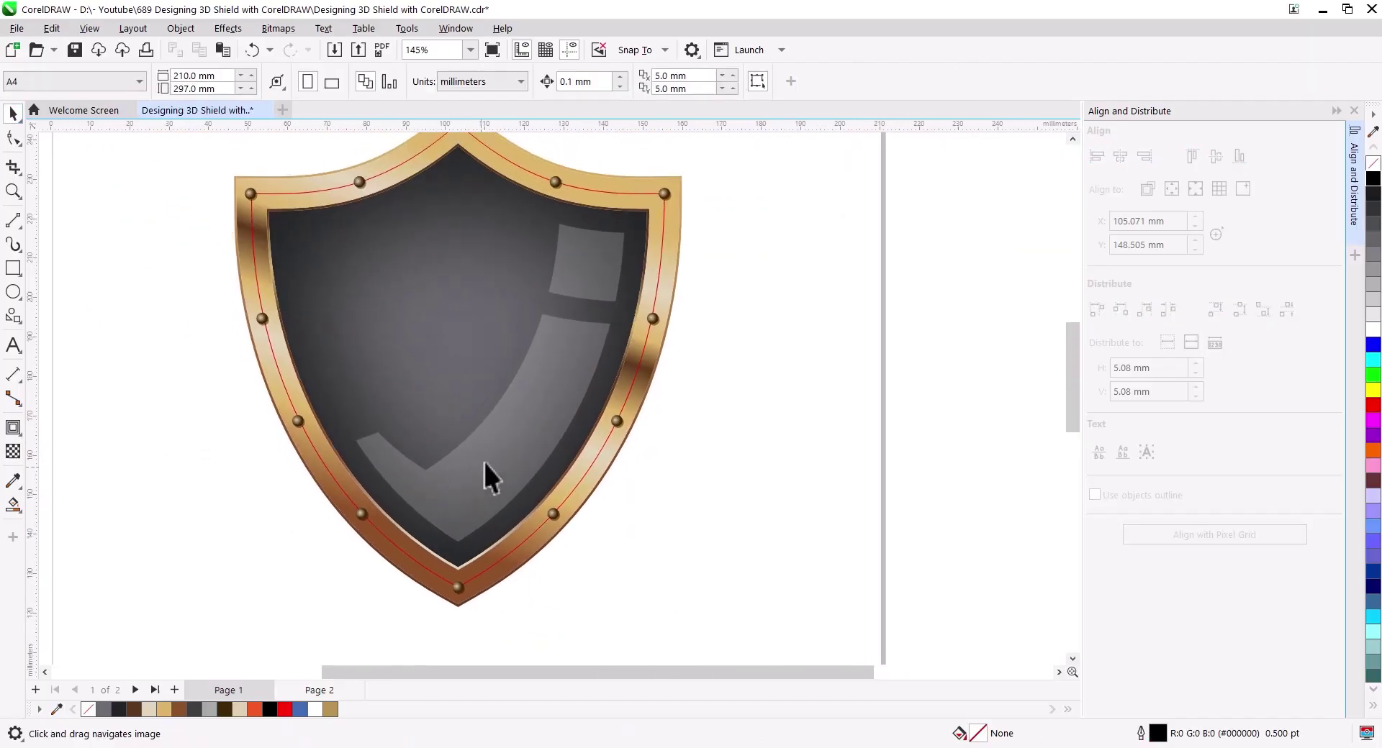
Select all 29 shield objects, group them, and centre the group on the page.
left_click(661, 256)
left_click(723, 353)
scroll(568, 391, "down", 1)
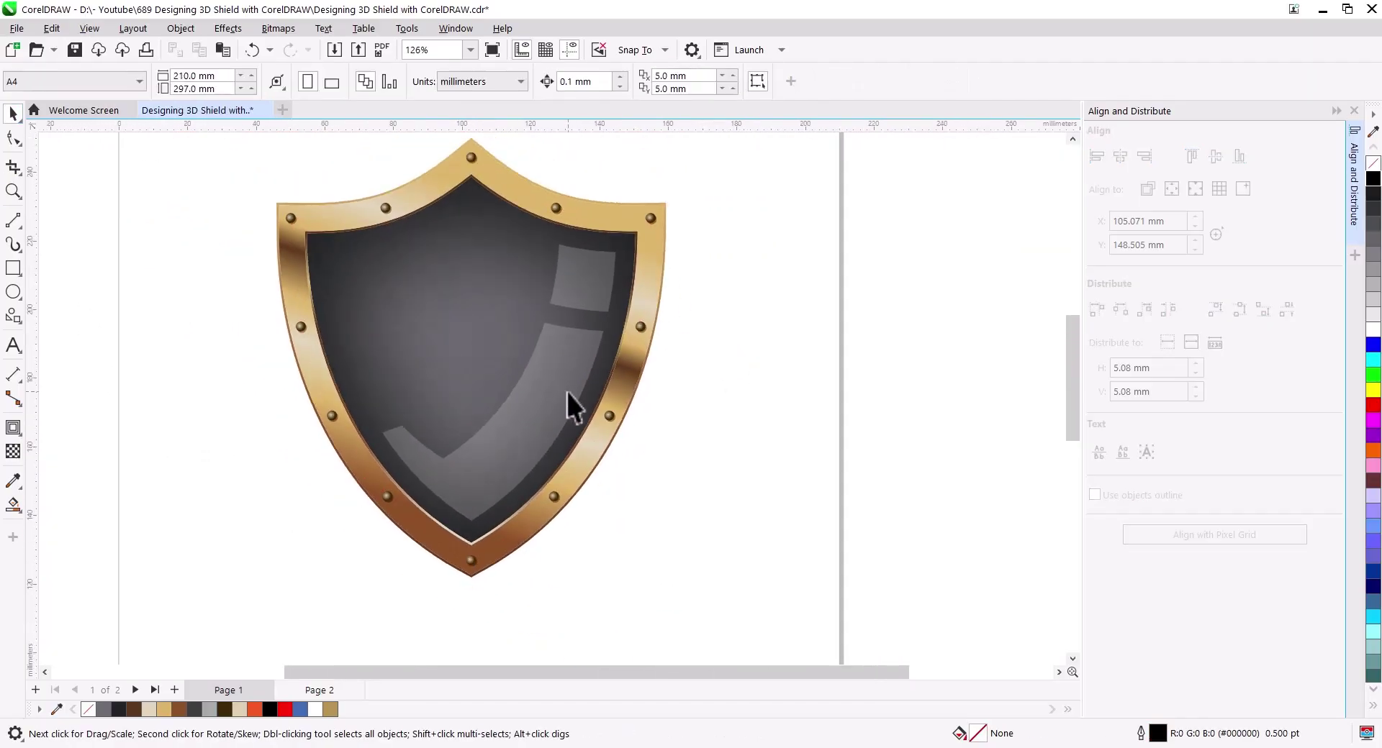
scroll(601, 443, "down", 1)
mouse_move(601, 443)
left_mouse_down()
mouse_move(813, 568)
mouse_move(315, 144)
left_mouse_up()
left_click_drag(489, 260, 489, 304)
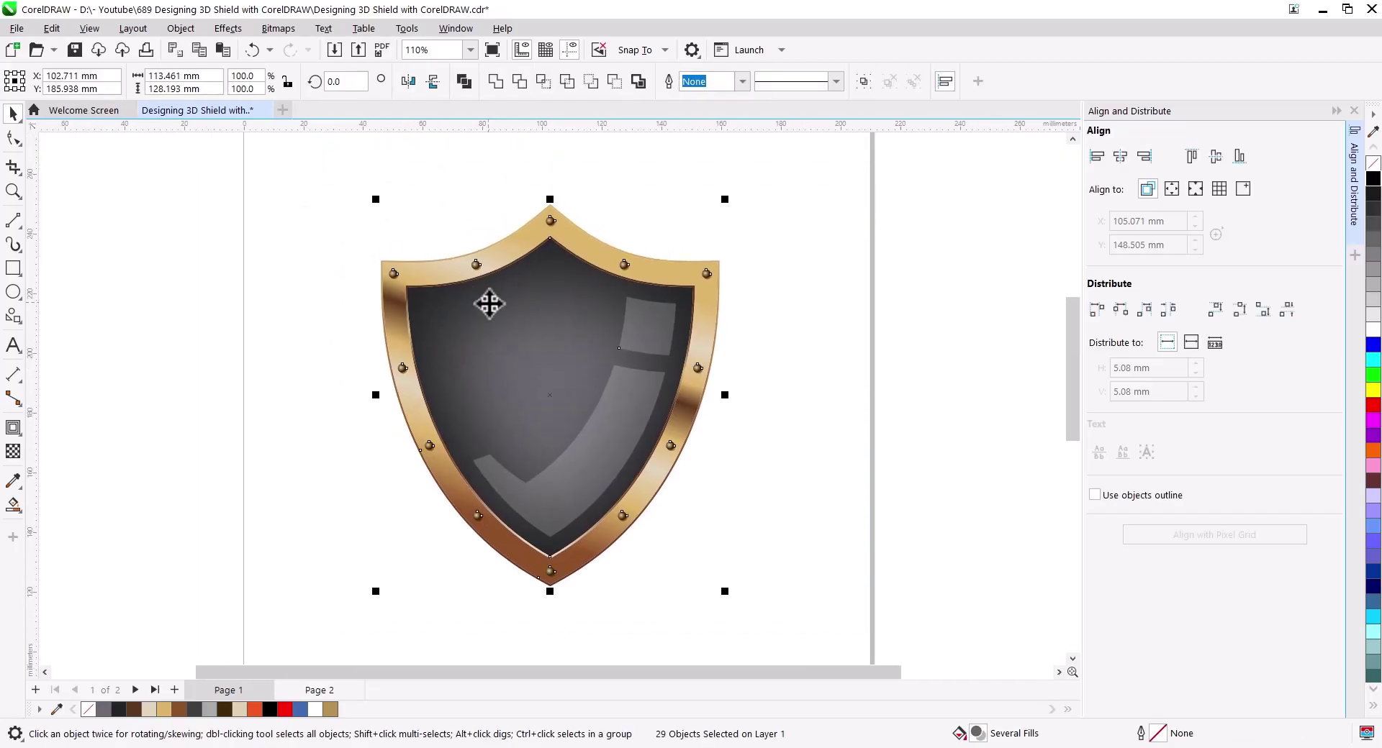
right_click(591, 251)
left_click(663, 322)
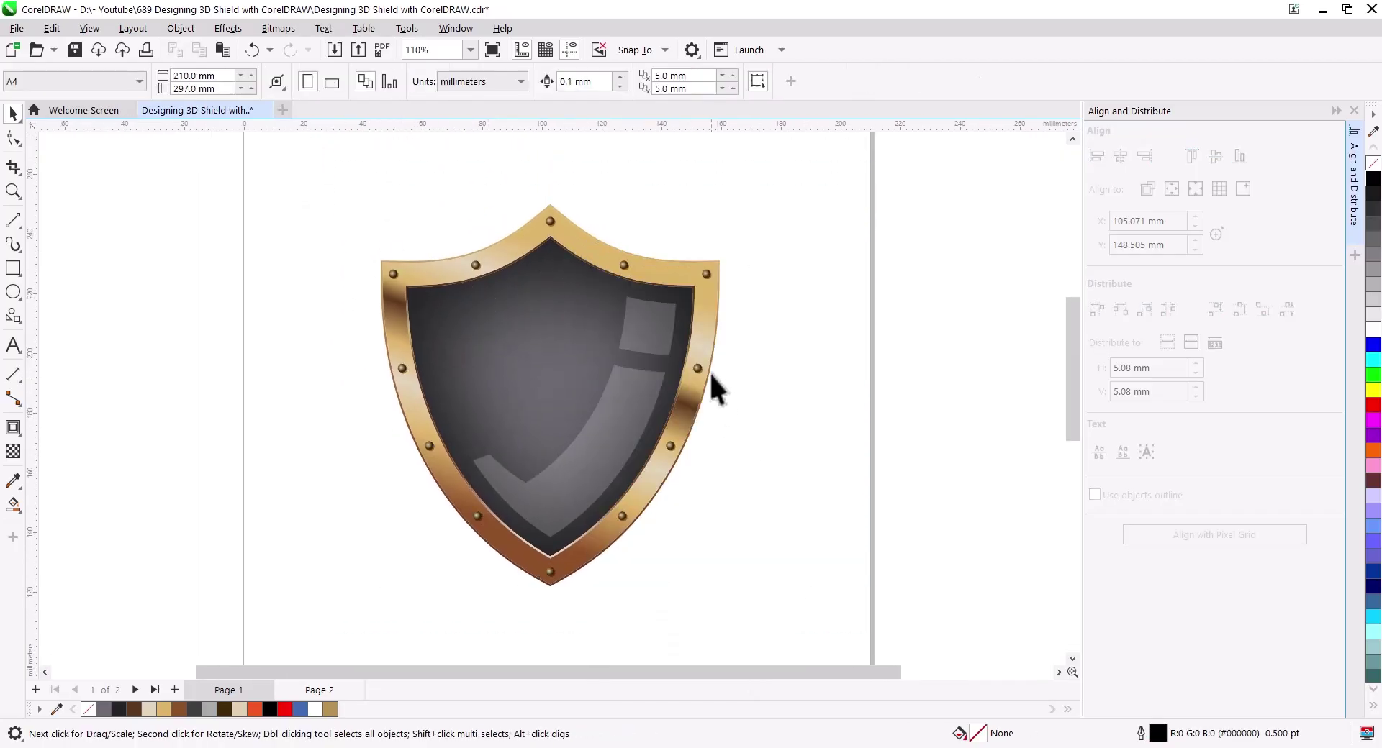
key("p")
Pan to the shield's bottom and deselect the grouped shield.
left_click_drag(810, 529, 883, 330)
scroll(768, 399, "up", 2)
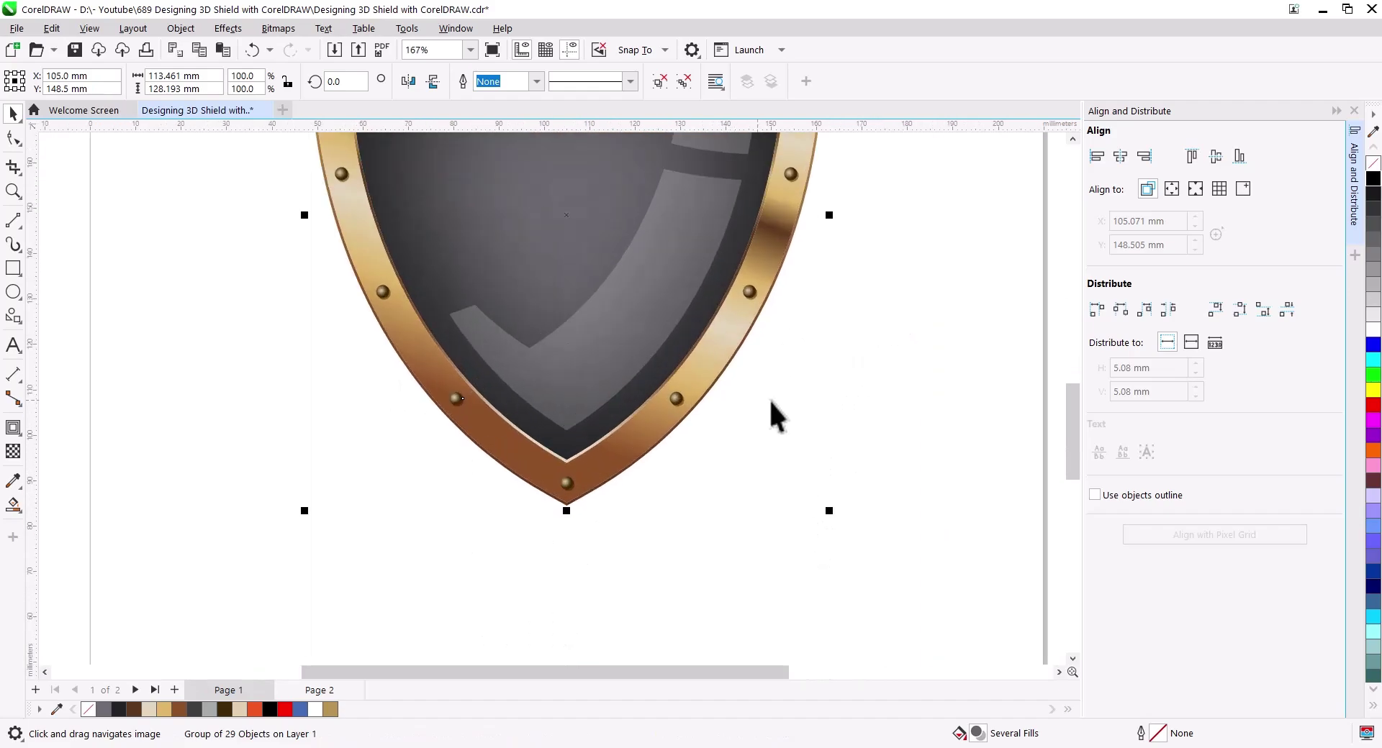
left_click_drag(769, 399, 852, 490)
scroll(856, 504, "down", 2)
left_click(380, 495)
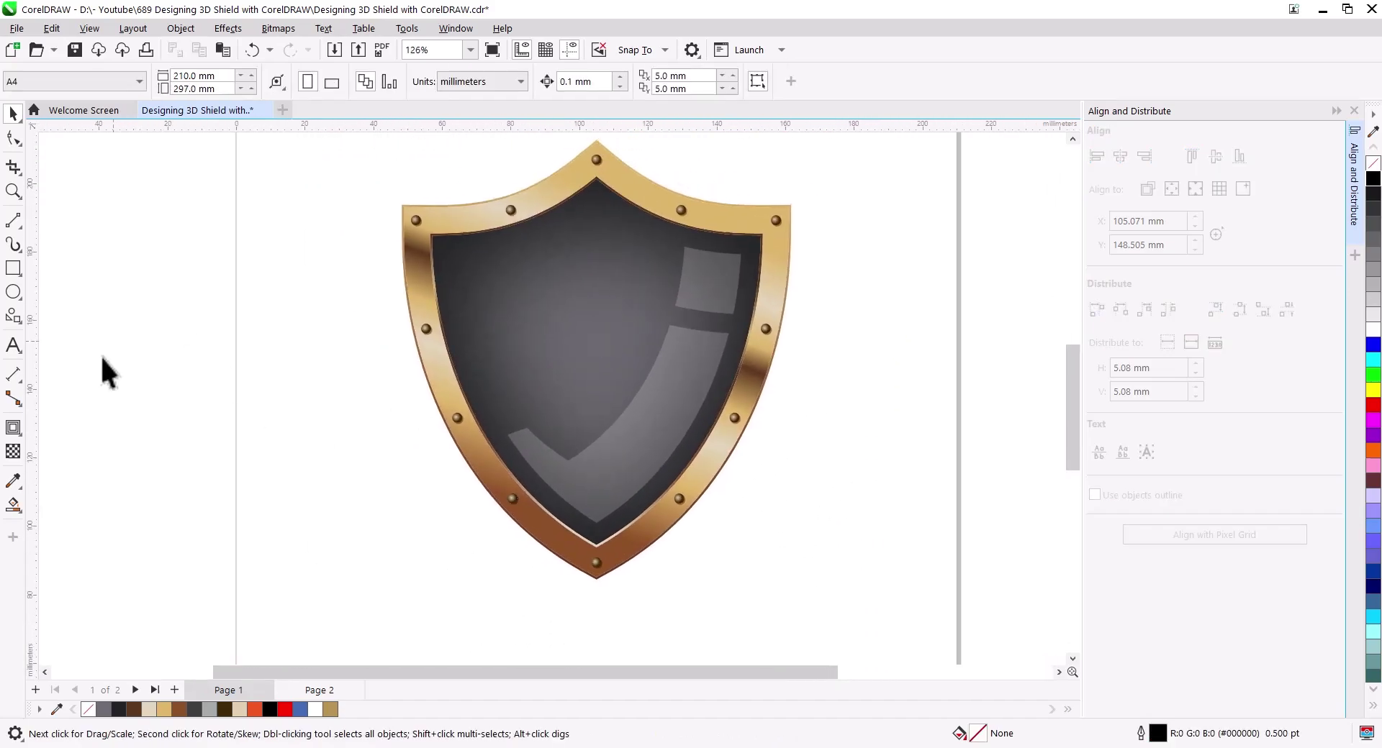
left_click(13, 315)
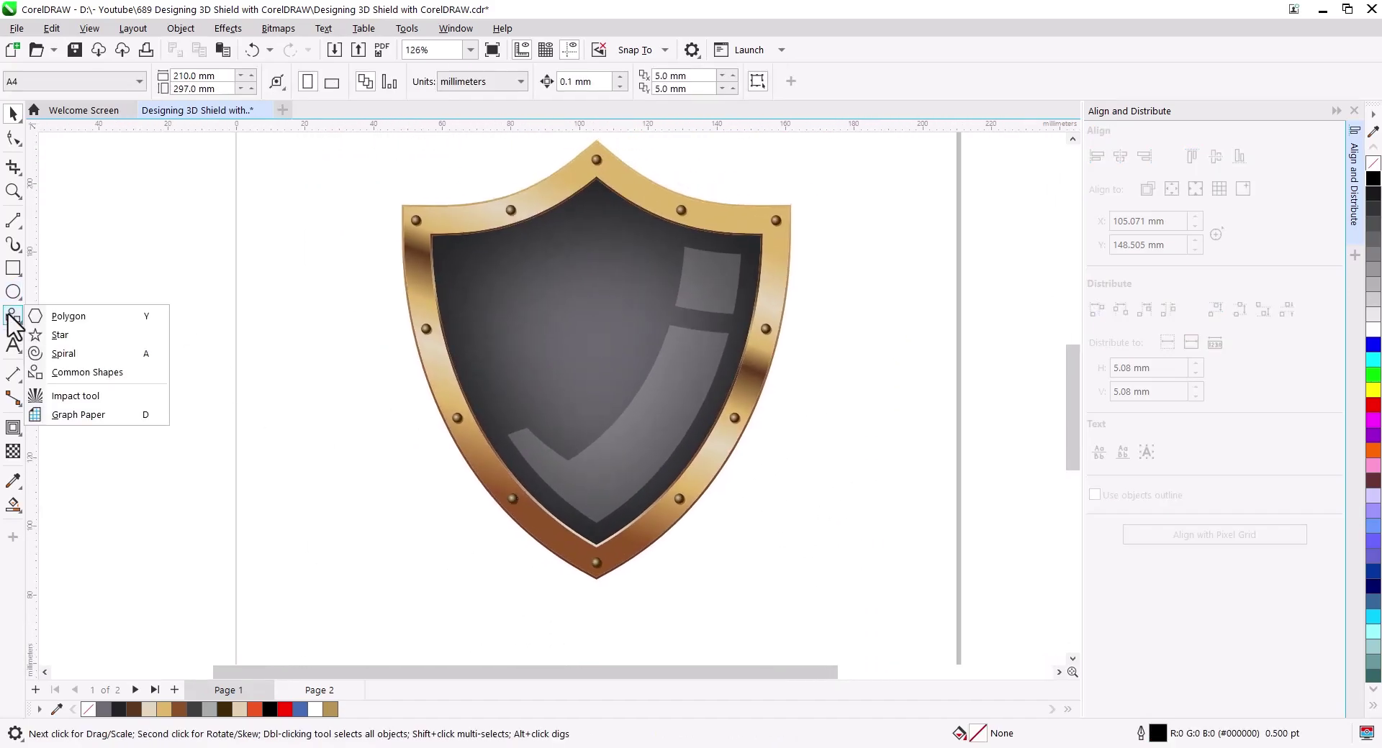
Draw a wave-banner Common Shape about 102.5 mm wide across the lower shield, deepening its wave.
left_click(93, 372)
left_click(464, 83)
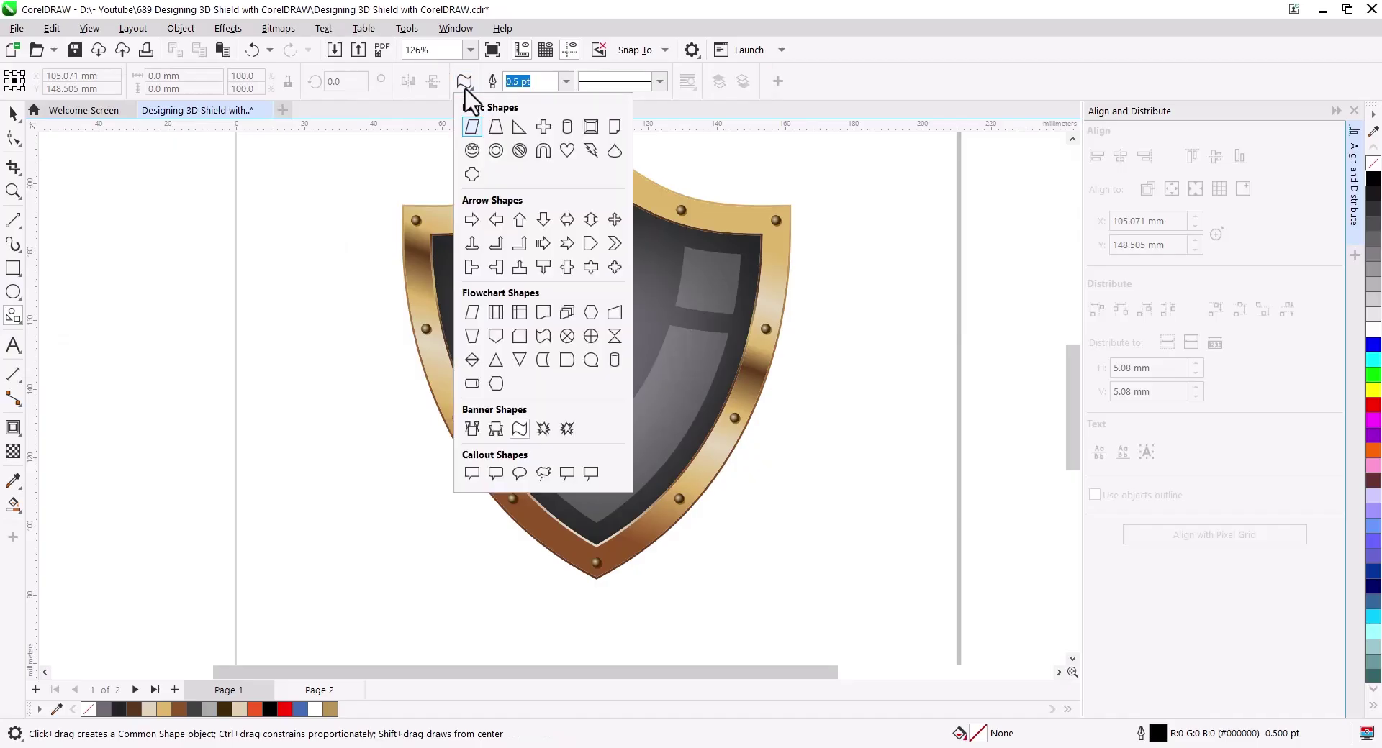
left_click(519, 430)
left_click_drag(402, 445, 792, 505)
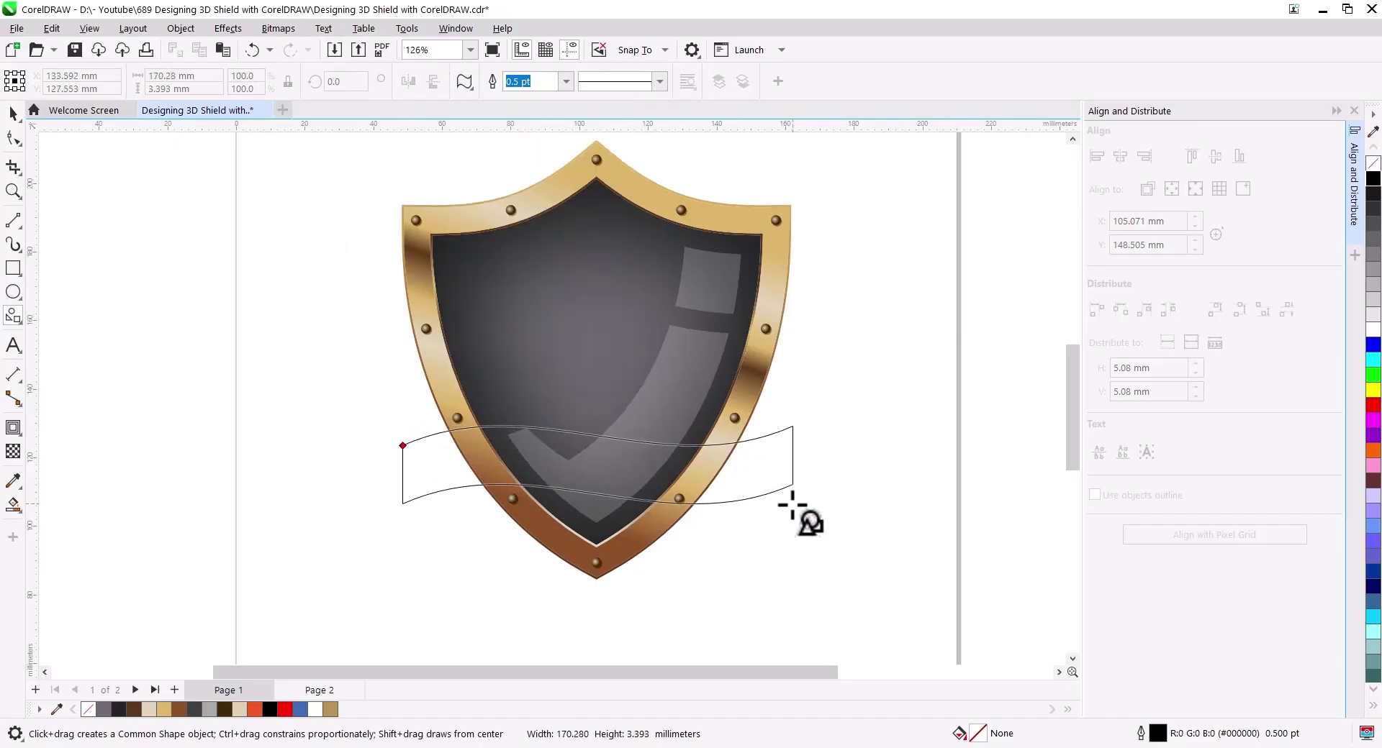
left_click_drag(792, 505, 785, 509)
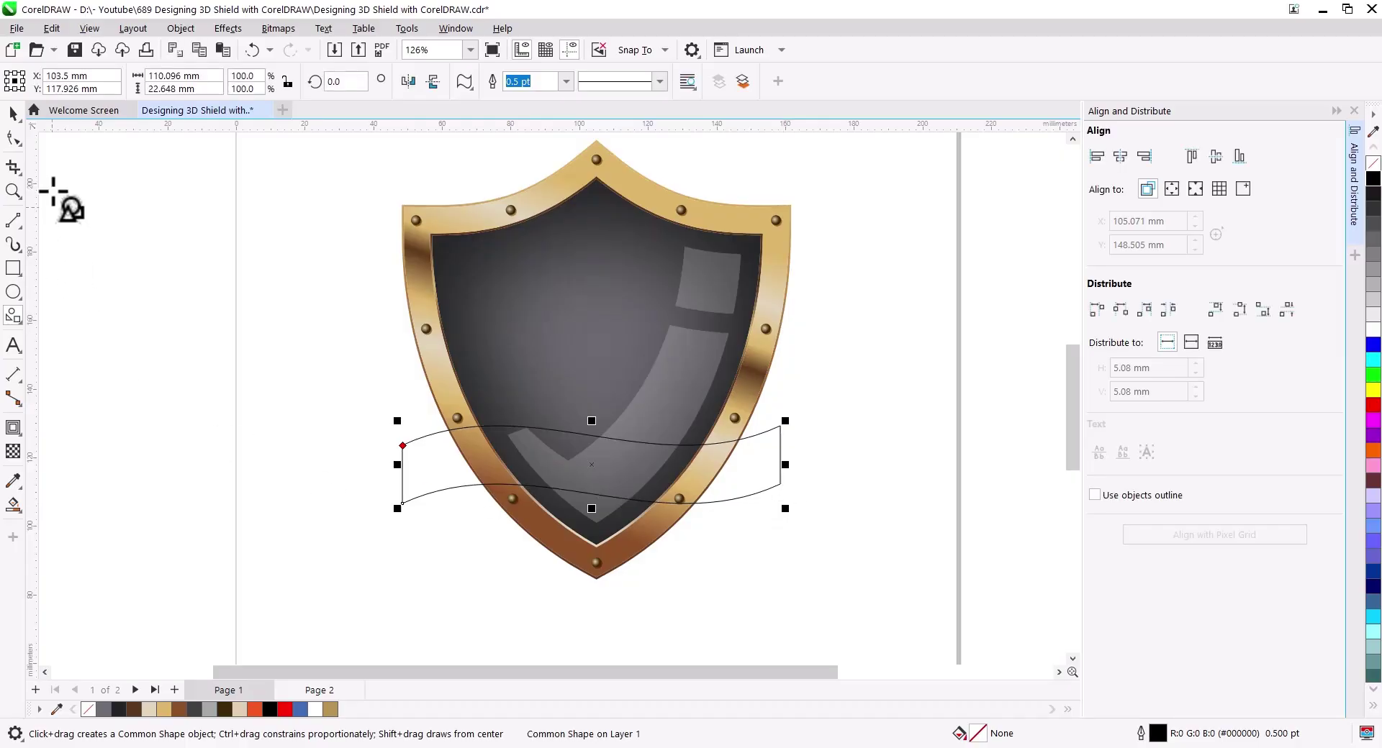
left_click(13, 138)
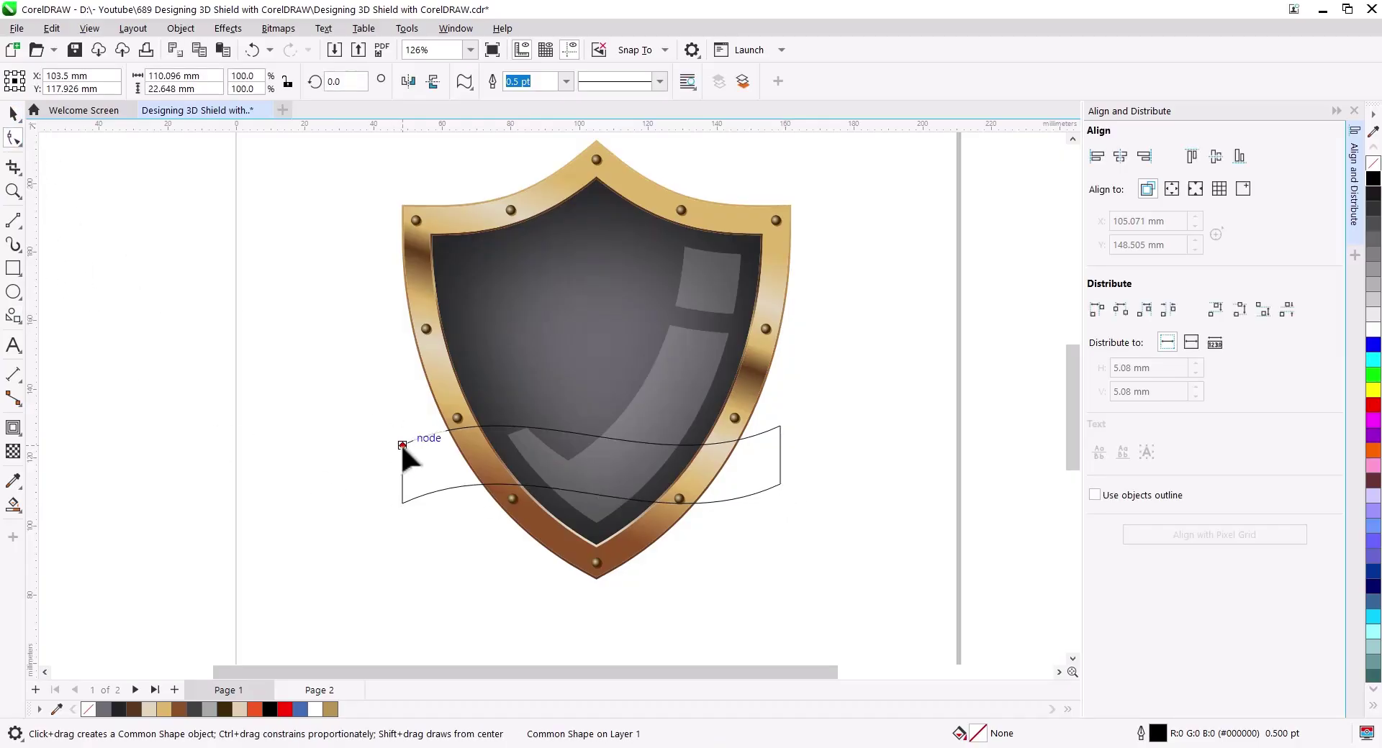
mouse_move(402, 445)
left_mouse_down()
mouse_move(403, 468)
mouse_move(415, 465)
left_mouse_up()
left_click(13, 113)
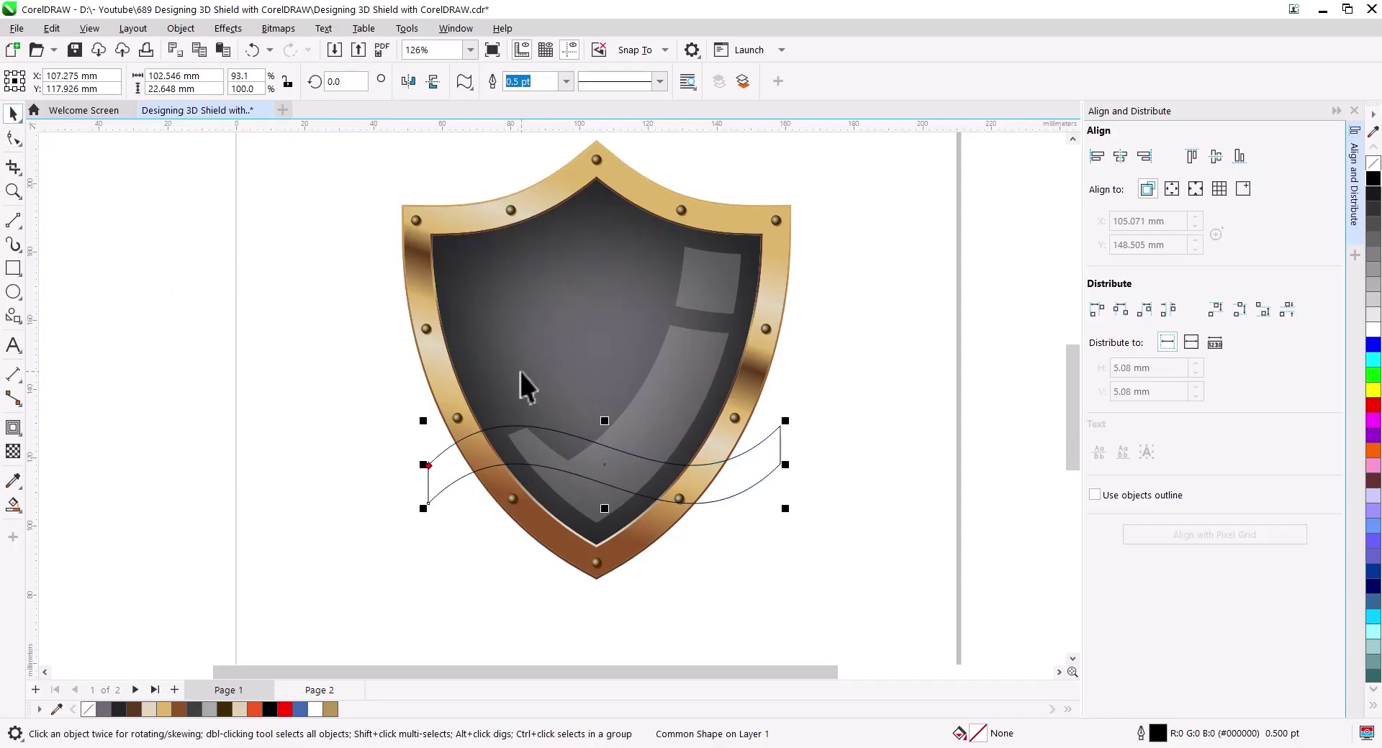
Rotate the wavy banner clockwise so it tilts across the shield.
scroll(736, 510, "up", 2)
left_click(763, 399)
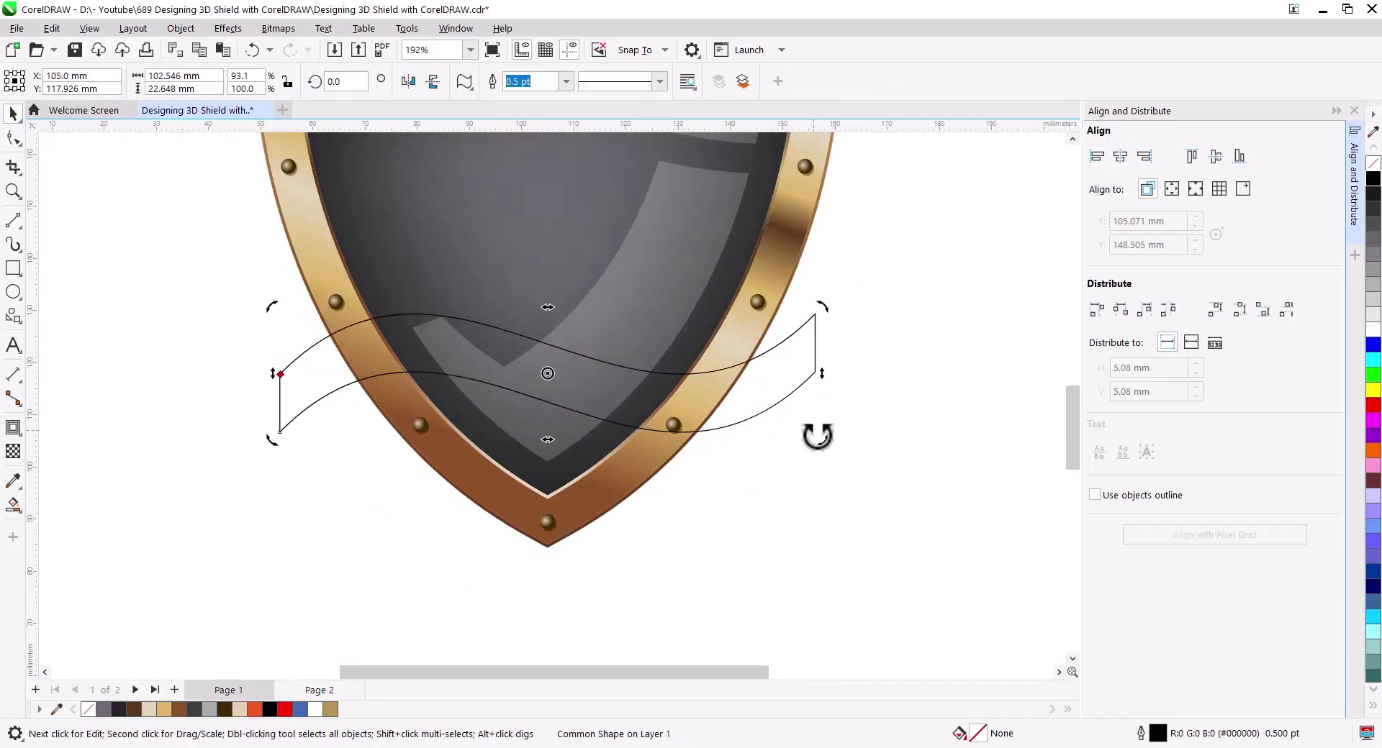
left_click_drag(272, 441, 306, 419)
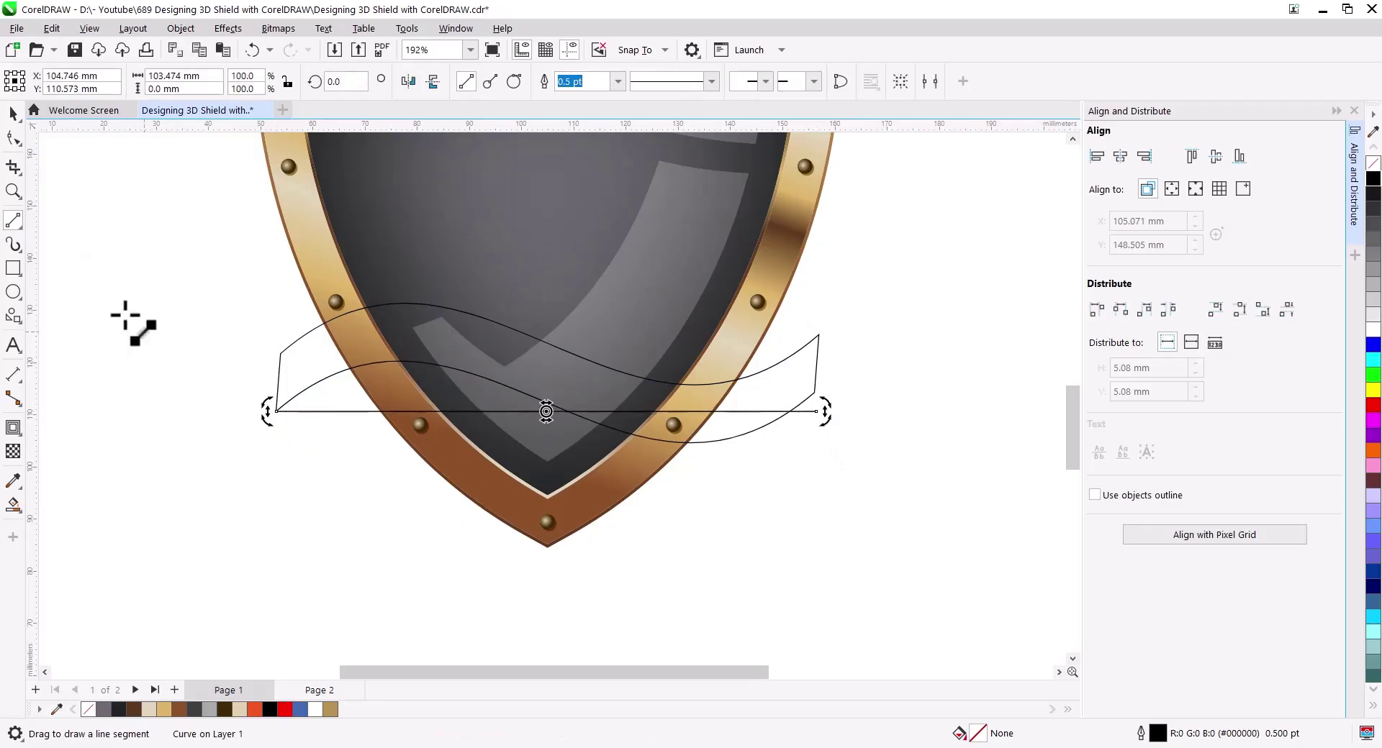
left_click(814, 372)
left_click_drag(828, 464, 828, 475)
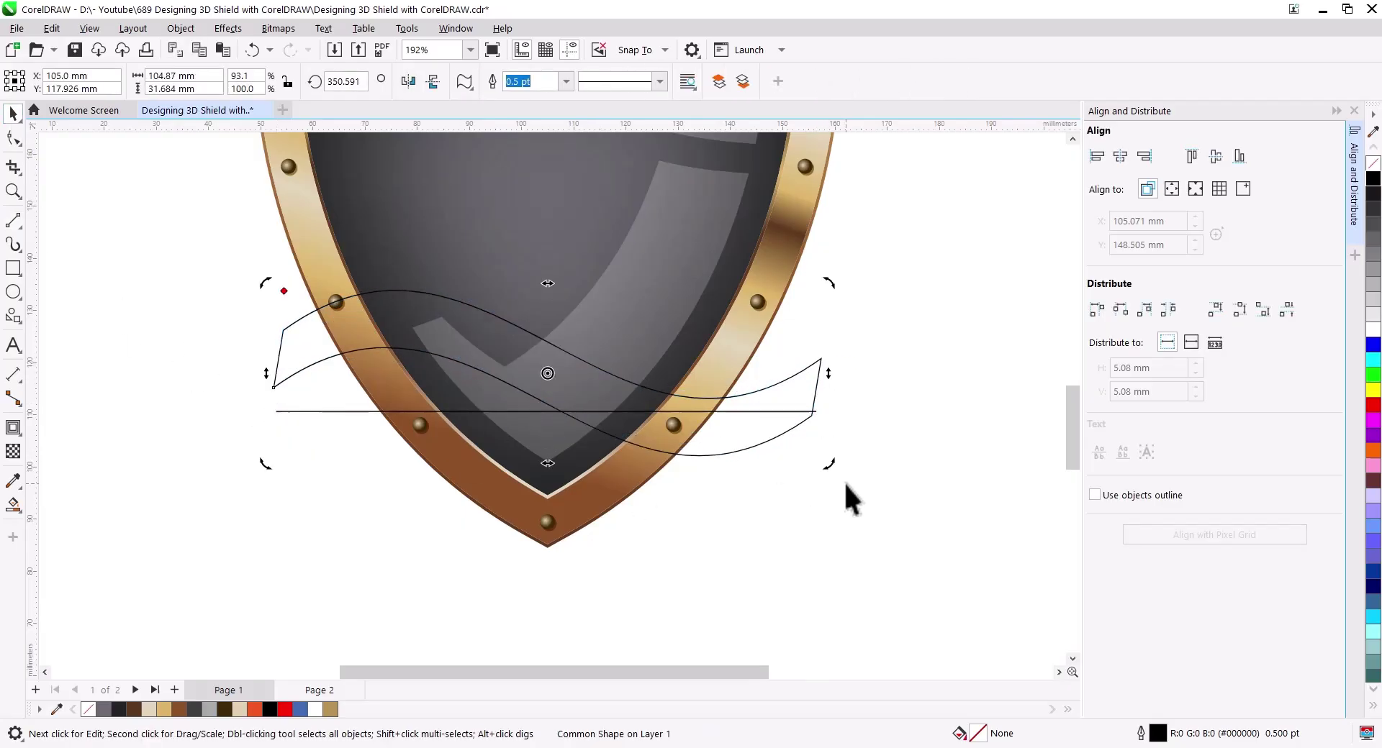
left_click_drag(266, 283, 288, 263)
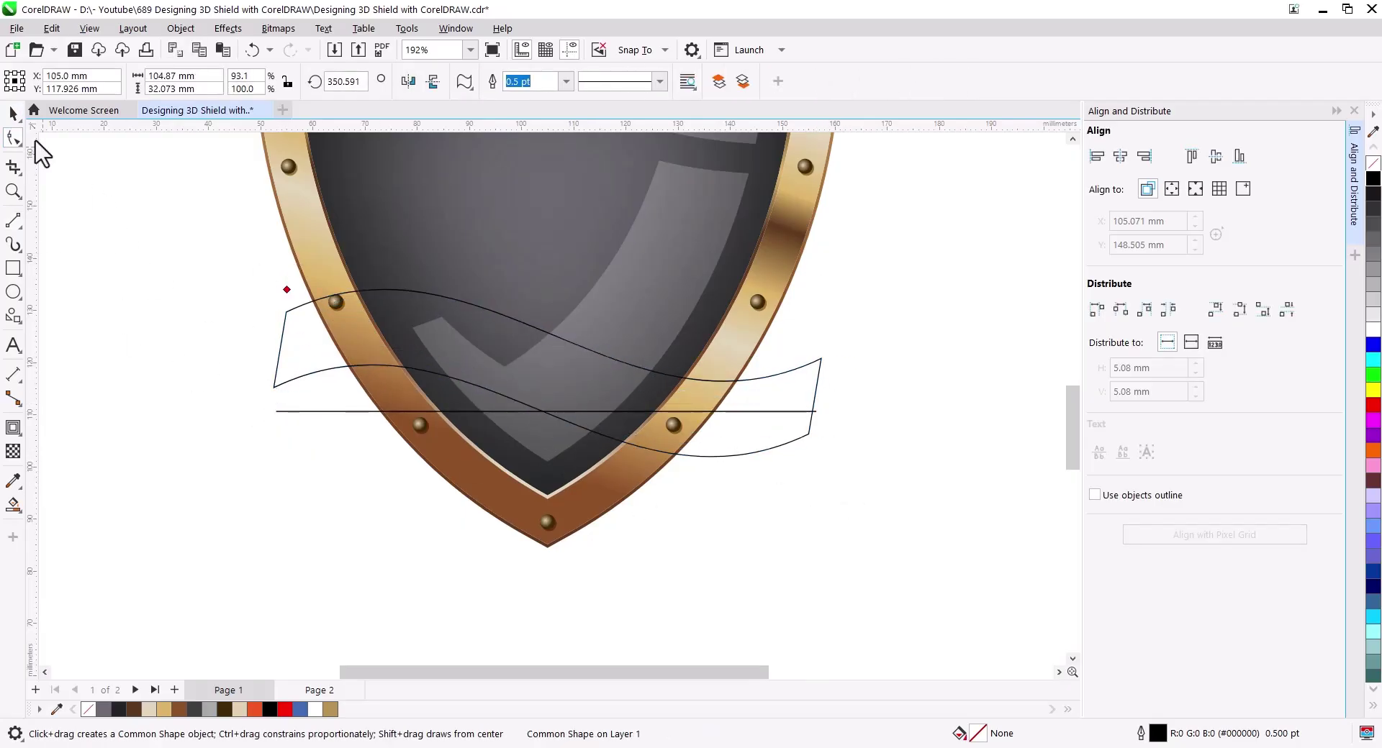
left_click(777, 417)
Delete the stray horizontal line and ease the banner back to a gentler tilt.
left_click(778, 411)
key("Delete")
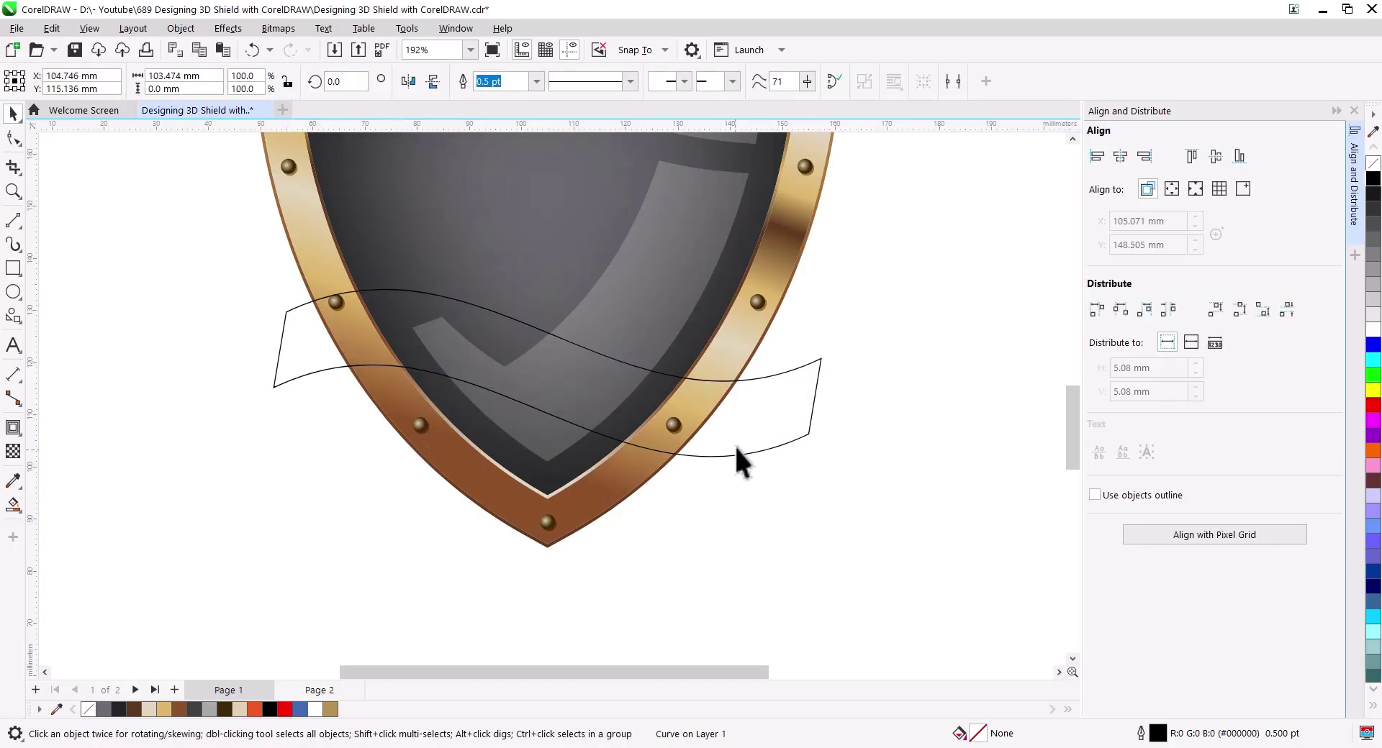
key("ctrl+a")
left_click(810, 432)
left_click_drag(819, 468, 846, 410)
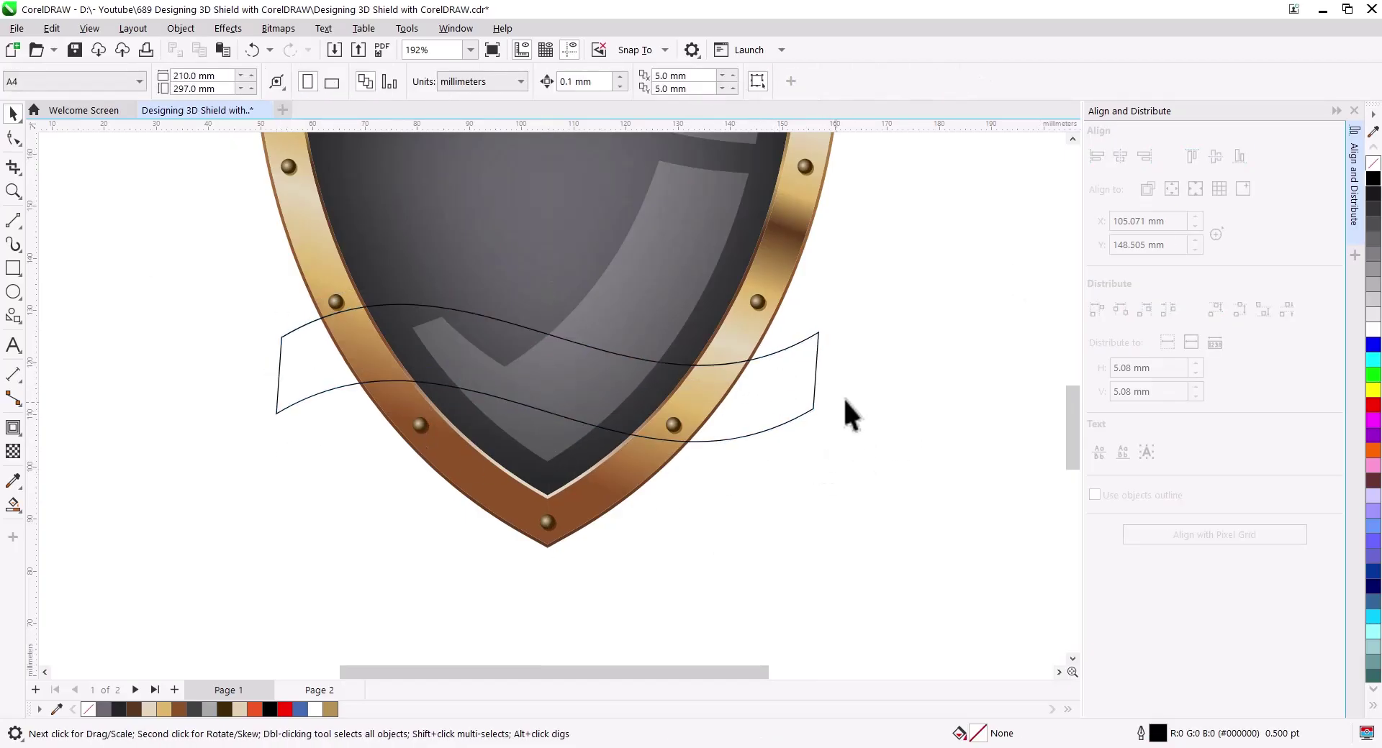
left_click(727, 432)
Convert the banner to curves and raise its top corner nodes to about 30.6 mm tall.
right_click(760, 431)
key("ctrl+q")
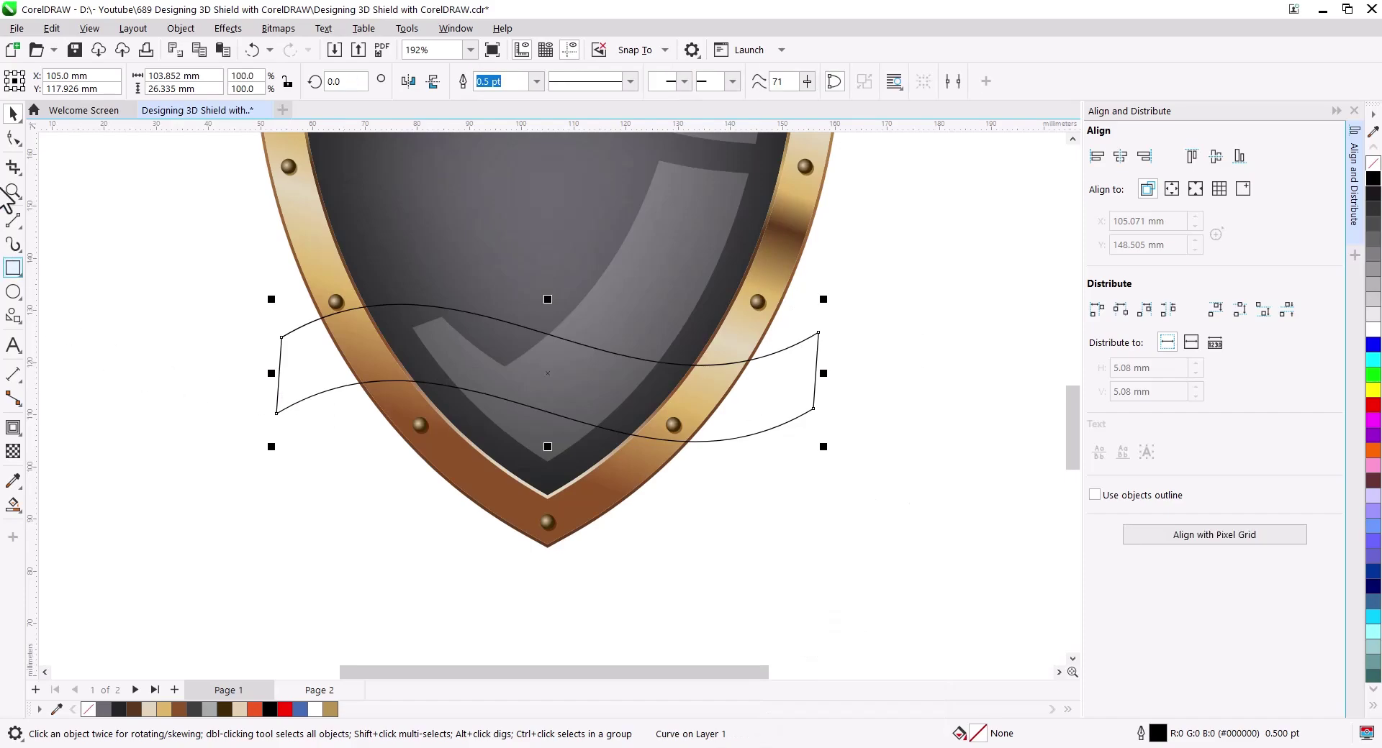
left_click(12, 136)
mouse_move(708, 264)
left_mouse_down()
mouse_move(831, 347)
mouse_move(819, 309)
left_mouse_up()
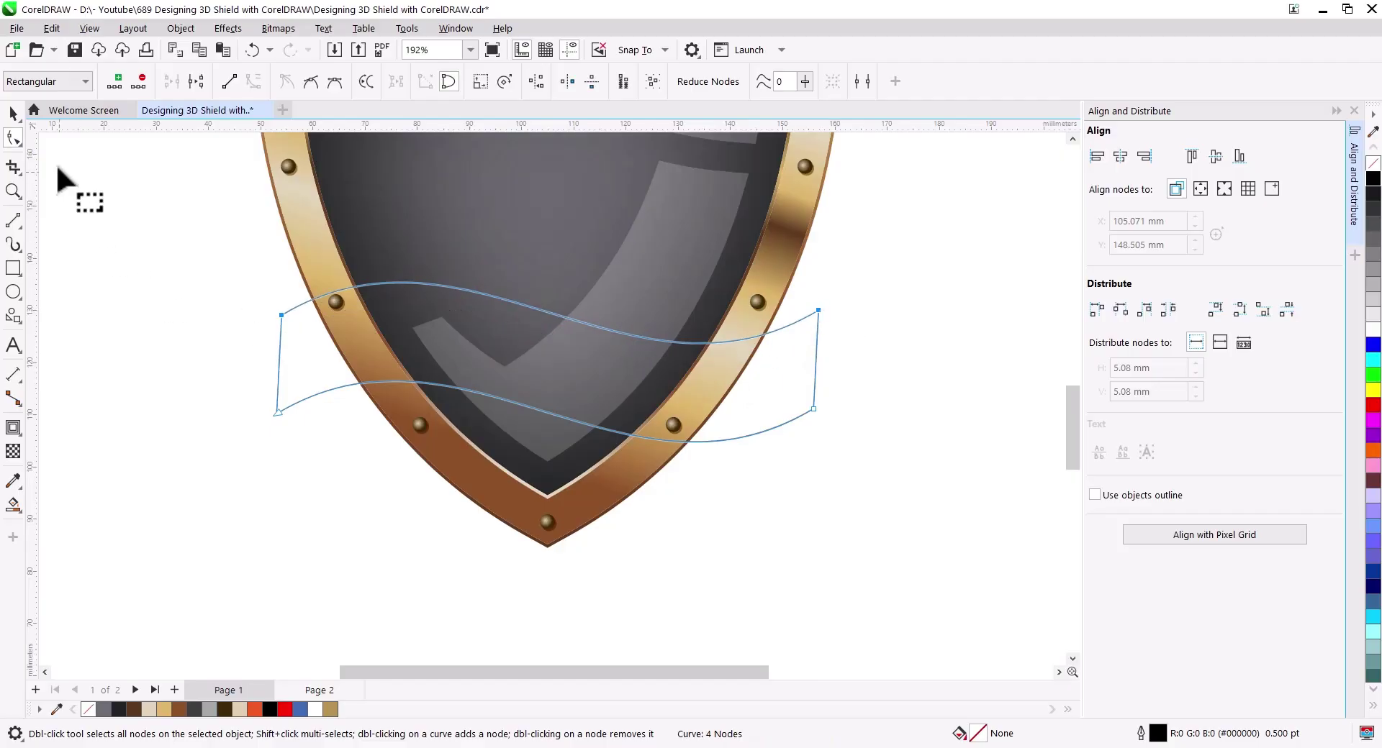
left_click(13, 113)
left_click(310, 248, "shift")
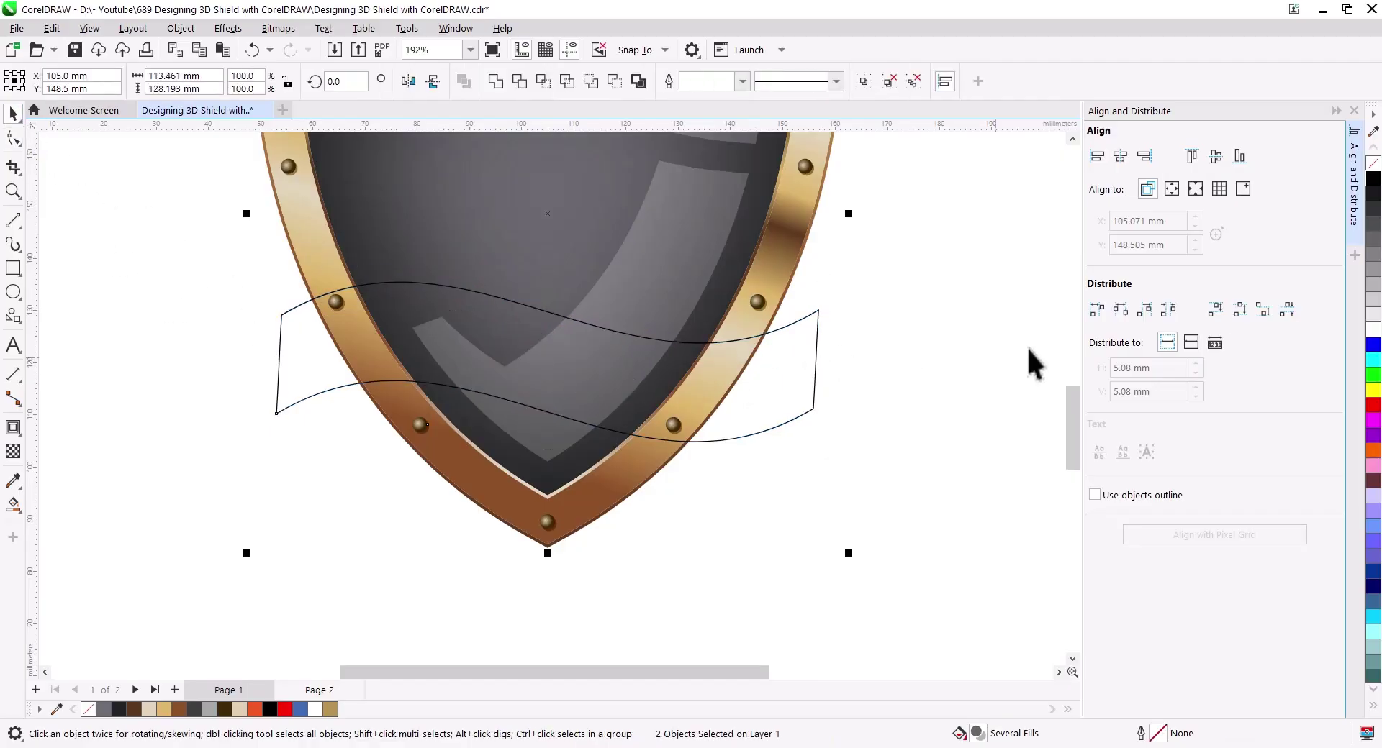
left_click(807, 387)
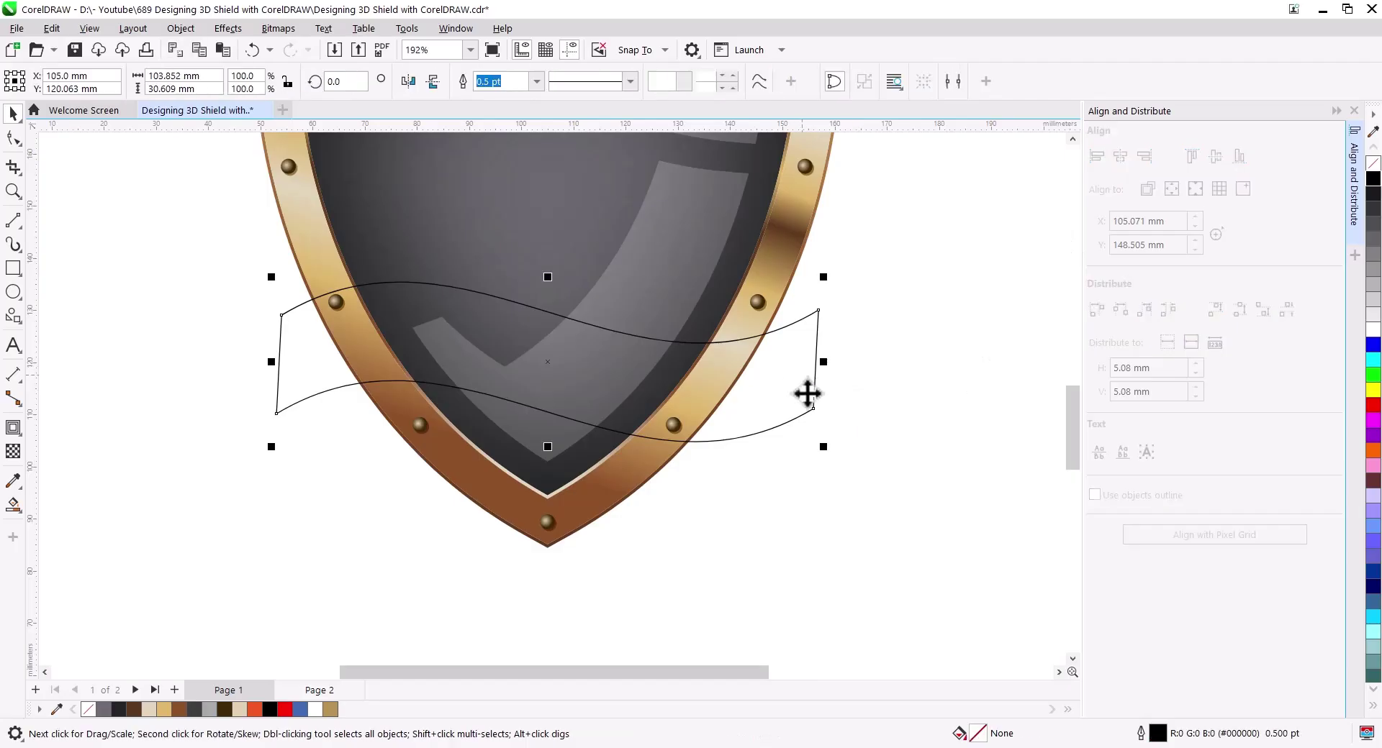
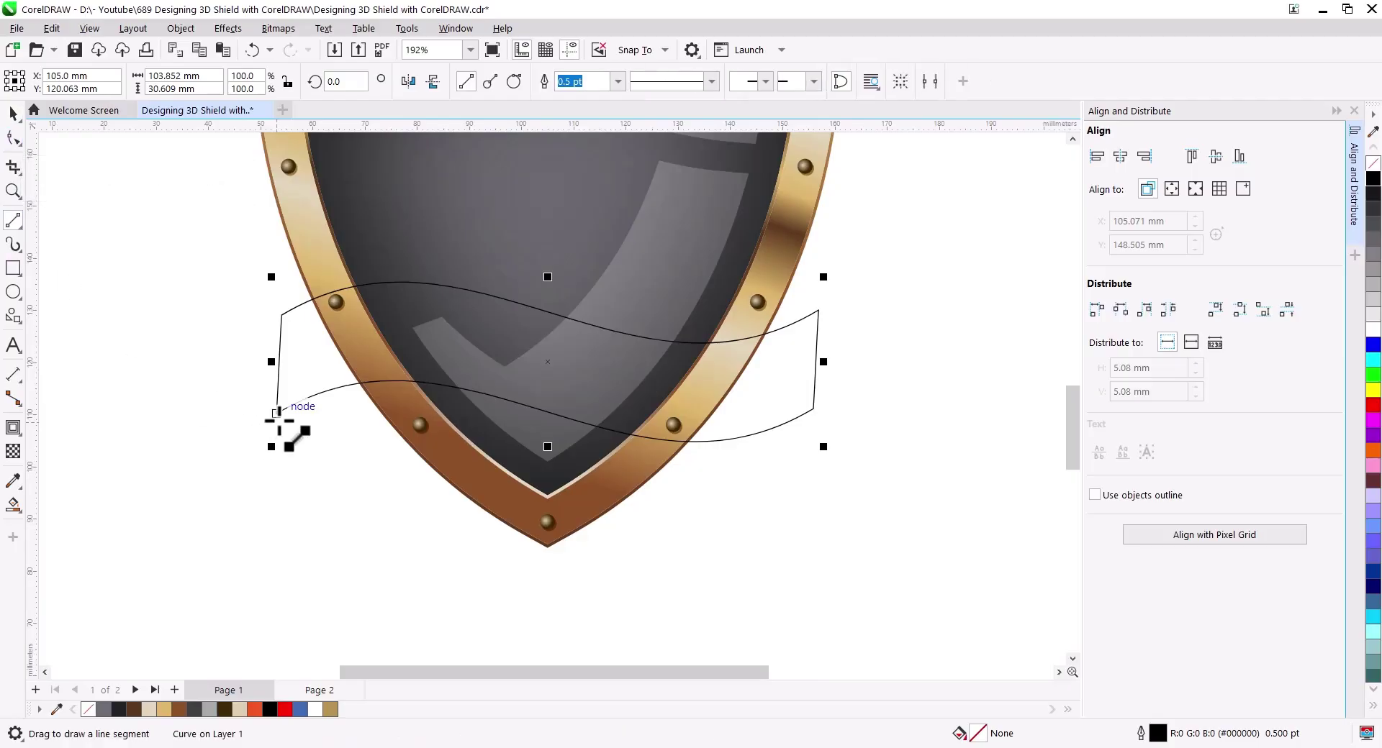
Draw a line from the banner's left corner, bend it into a curl, and copy it to the top.
left_click_drag(276, 413, 427, 423)
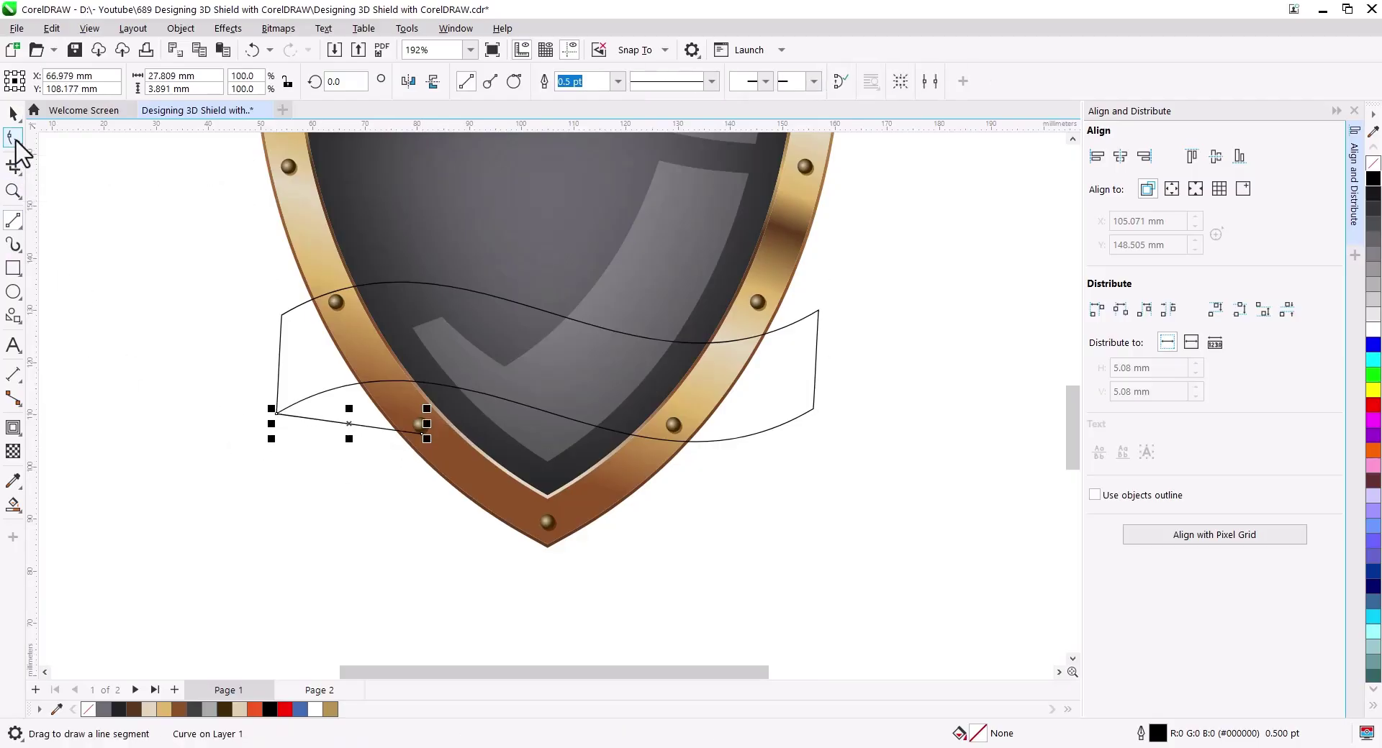
left_click(13, 136)
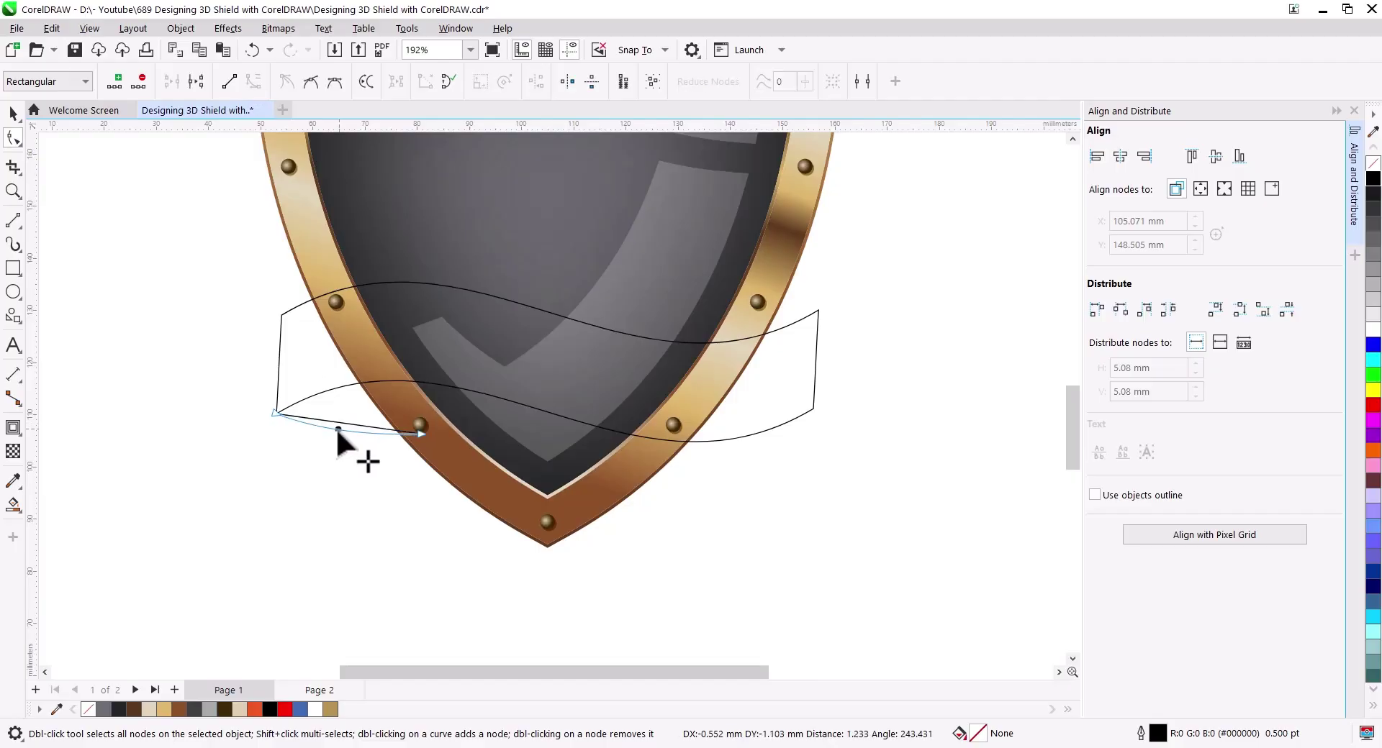
mouse_move(341, 428)
left_mouse_down()
mouse_move(313, 454)
mouse_move(249, 461)
mouse_move(327, 482)
left_mouse_up()
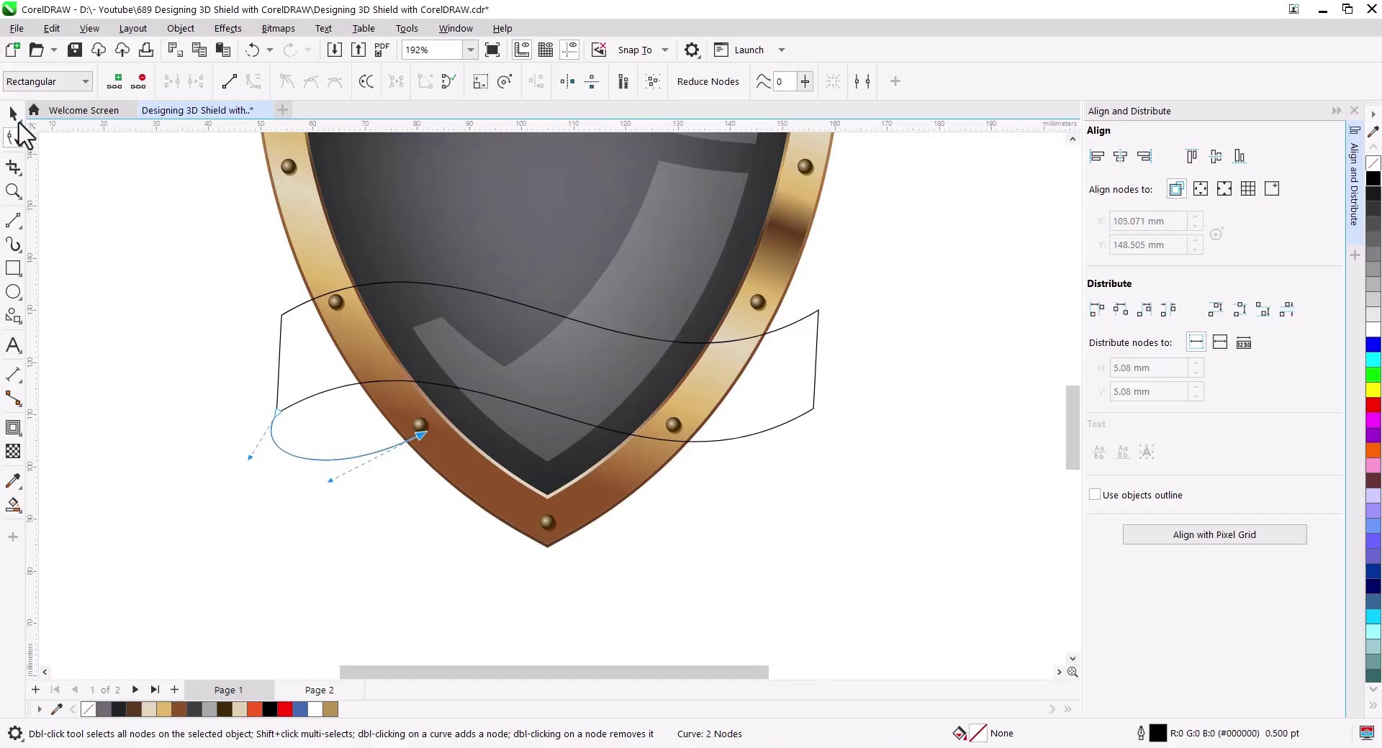
left_click(13, 113)
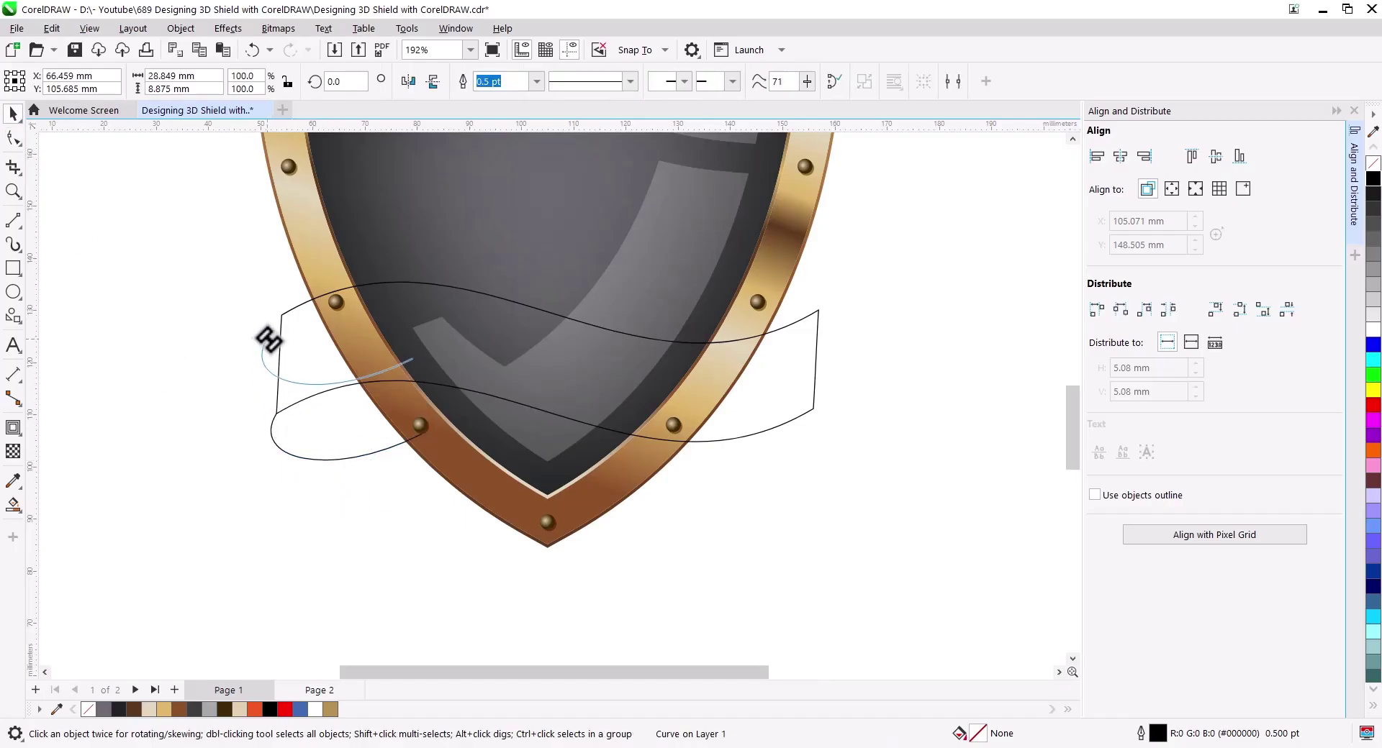
left_click_drag(278, 415, 279, 319)
left_click(317, 350)
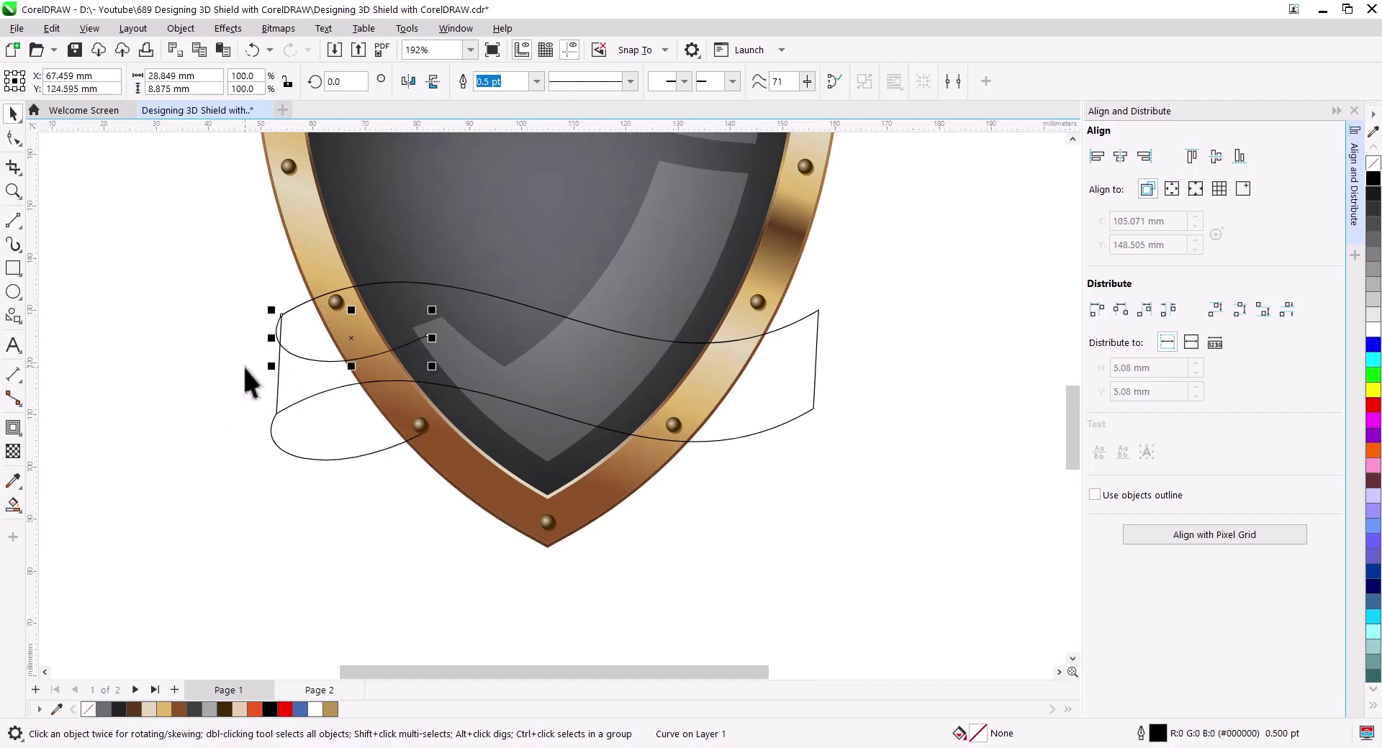
left_click(247, 394)
Draw a vertical edge line joining the two curls at the banner's left end.
left_click(13, 221)
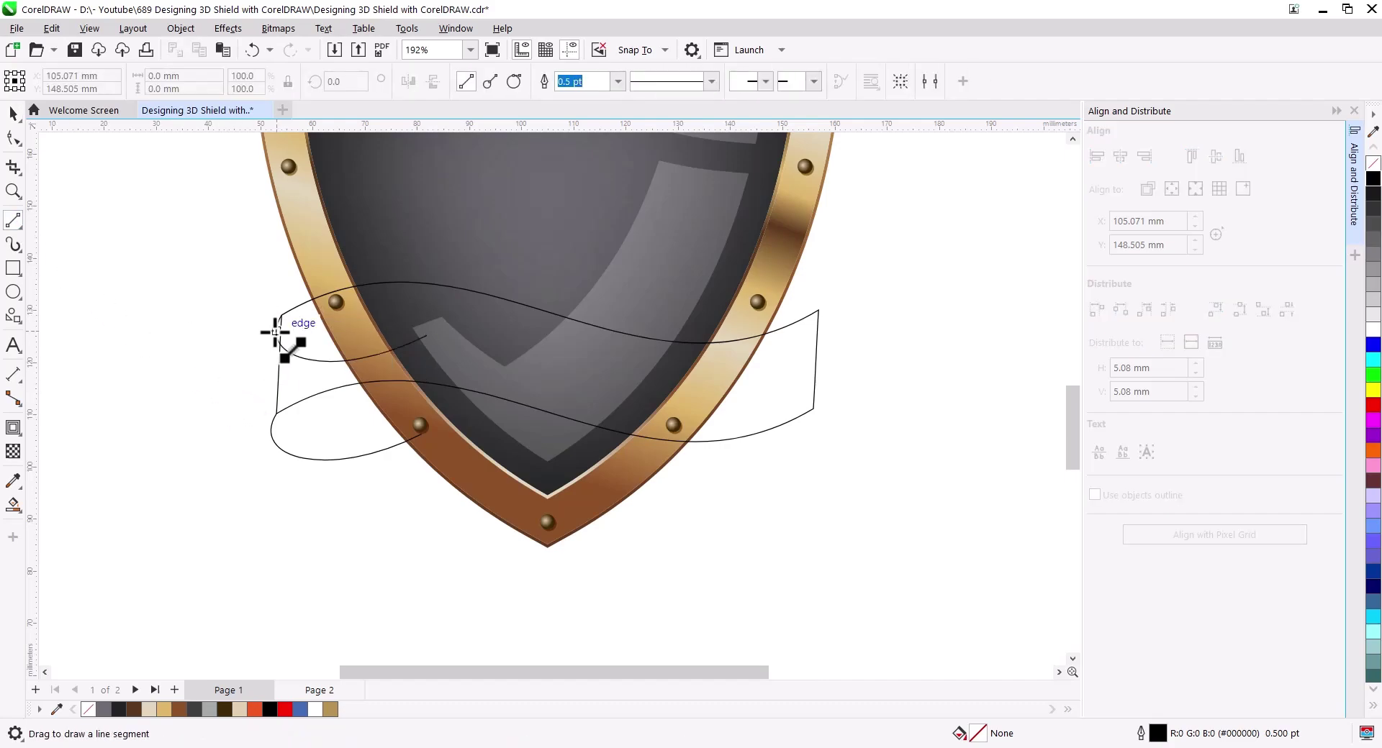
left_click_drag(277, 329, 271, 427)
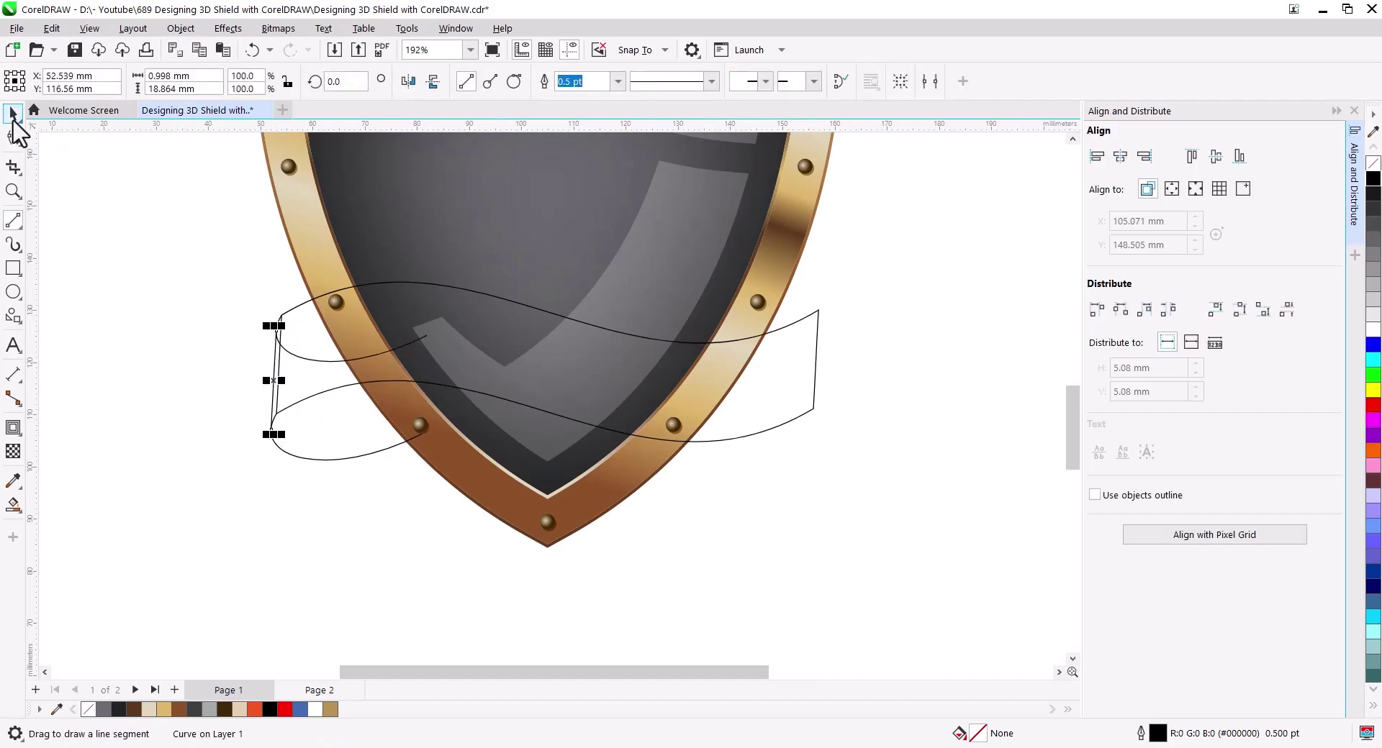
left_click(13, 113)
scroll(245, 351, "up", 1)
Adjust the Bézier handles at the banner's left corner to reshape its top curve.
left_click(250, 329)
left_click(13, 137)
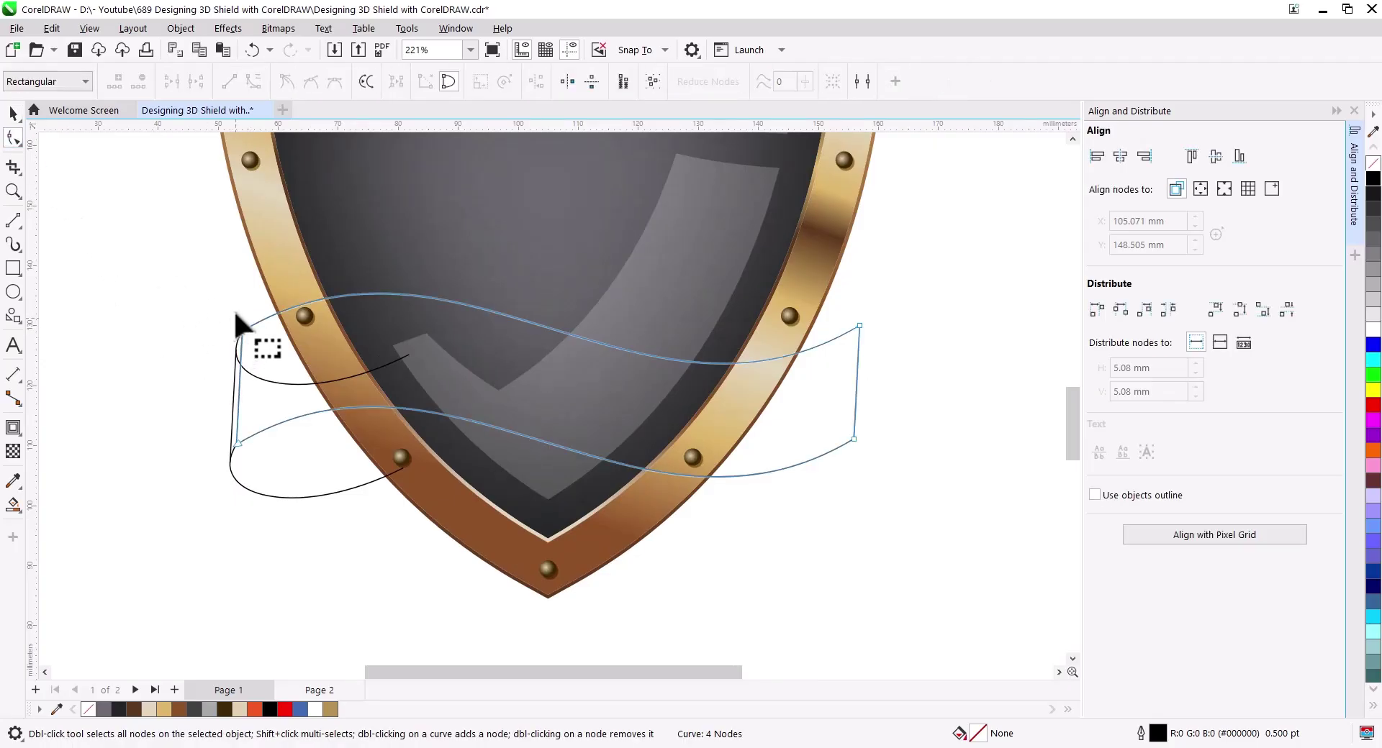
left_click(248, 333)
scroll(284, 357, "up", 4)
left_click_drag(284, 358, 338, 435)
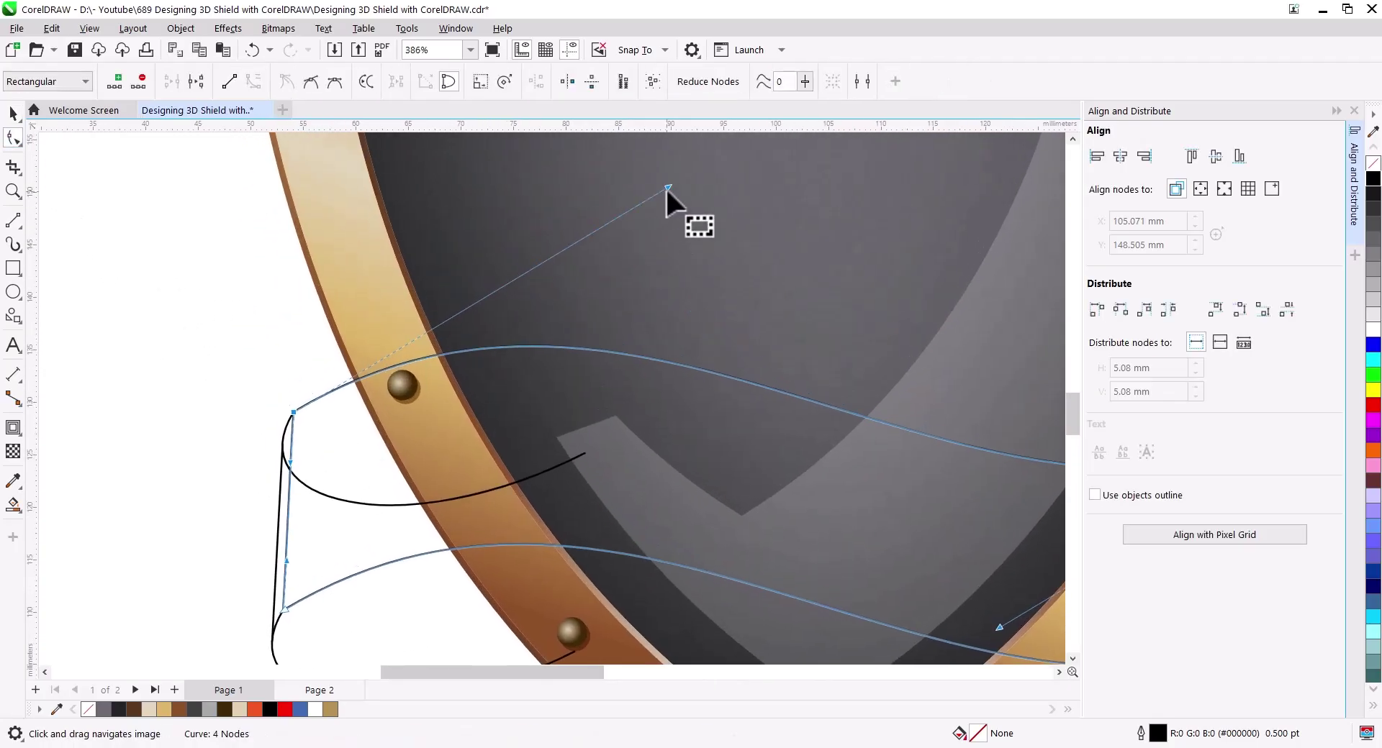
left_click_drag(667, 187, 569, 171)
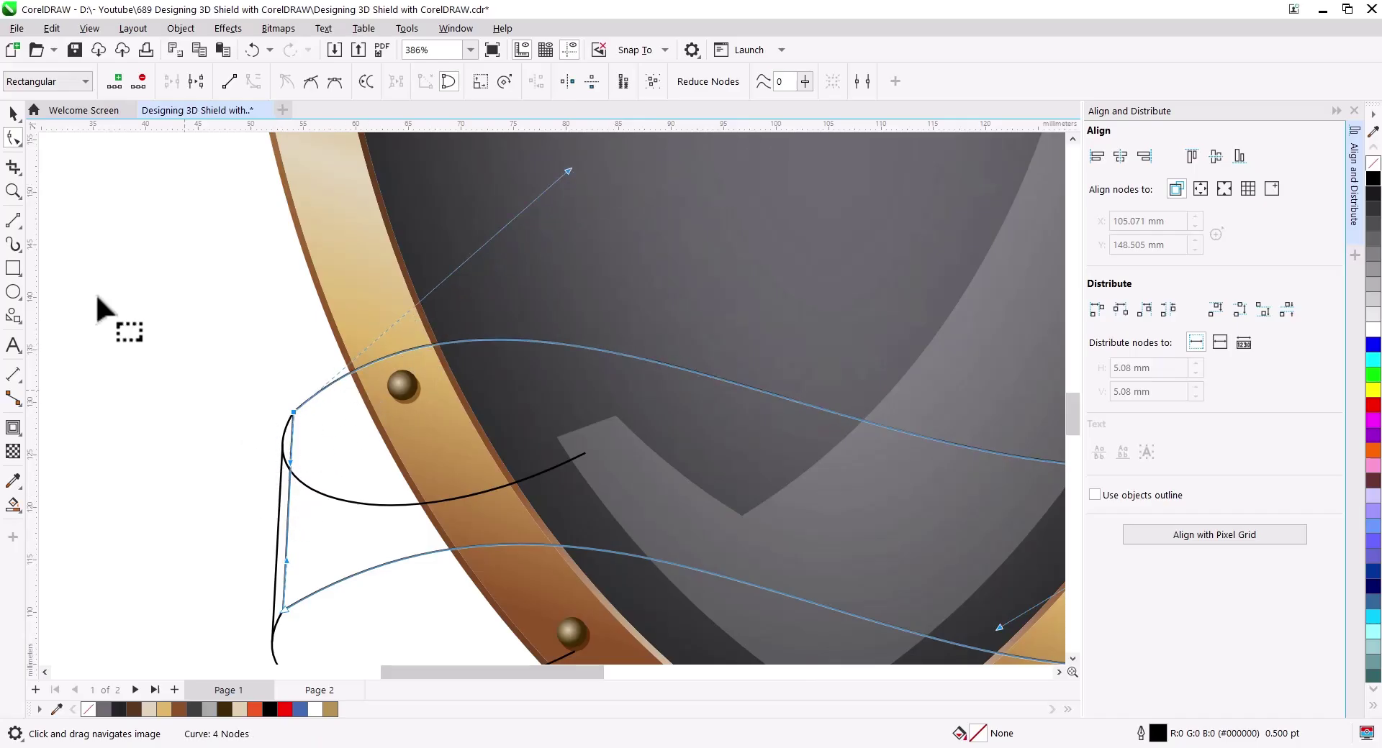
key("Escape")
scroll(361, 432, "down", 3)
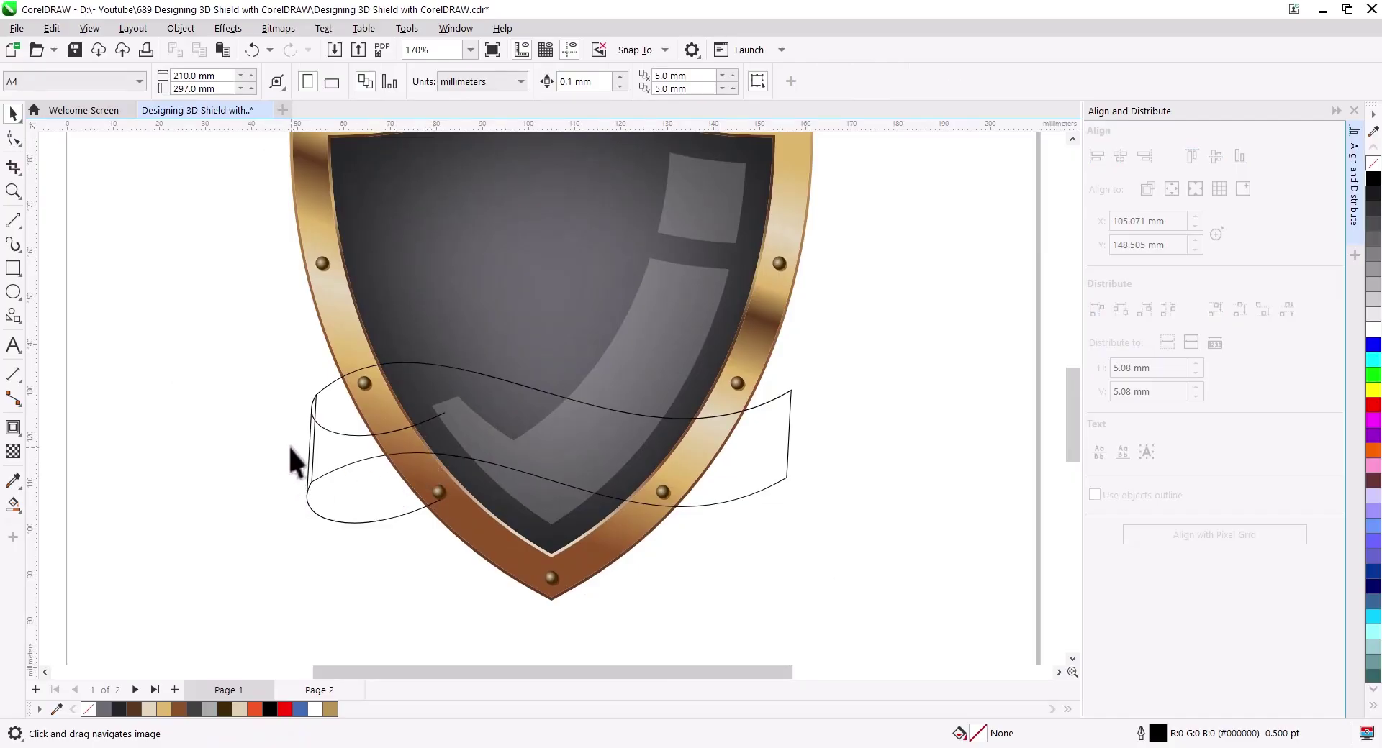
Draw a vertical 2-Point Line down the centre of the shield across the banner.
left_click(13, 220)
left_click_drag(532, 342, 555, 535)
left_click(13, 113)
left_click(787, 484, "shift")
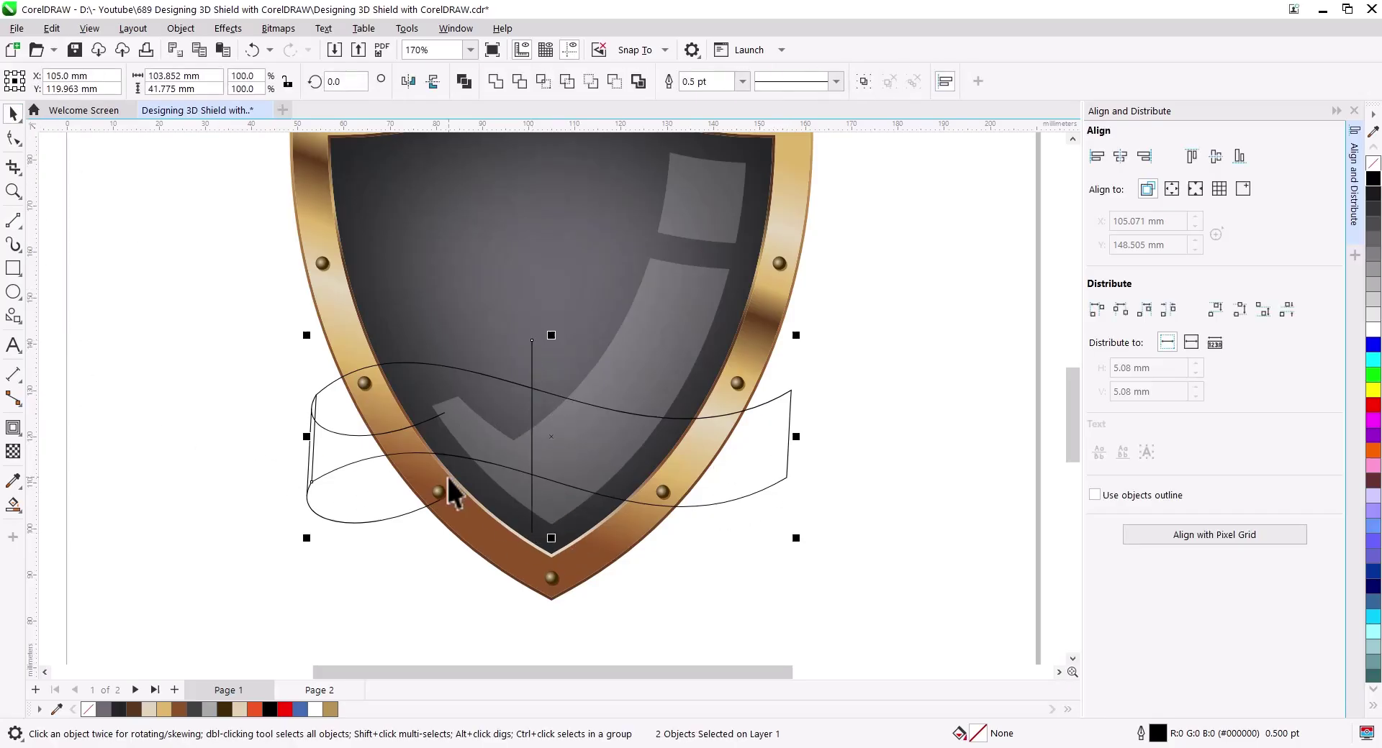
left_click(180, 466)
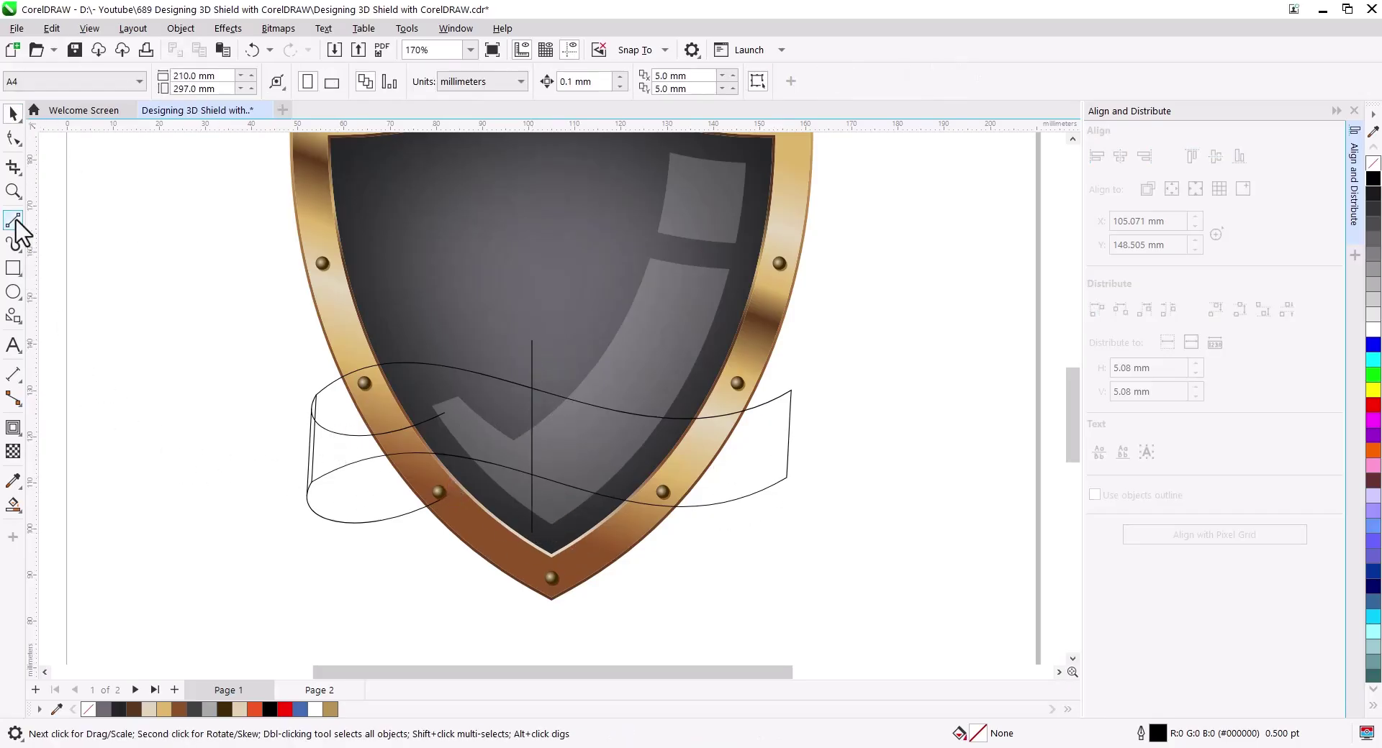
Smart Fill the banner's lower left curl region with blue.
left_click(13, 506)
left_click(43, 545)
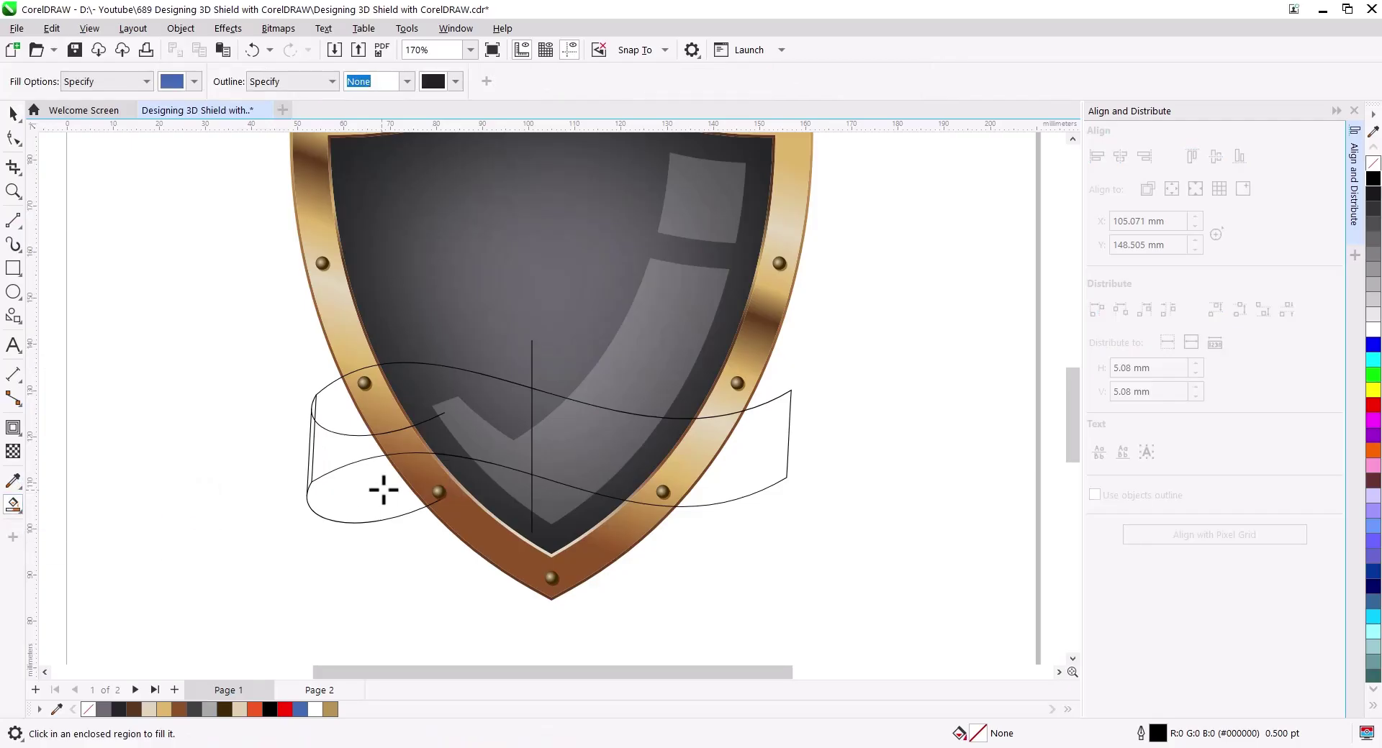
left_click(382, 487)
left_click(13, 115)
key("Escape")
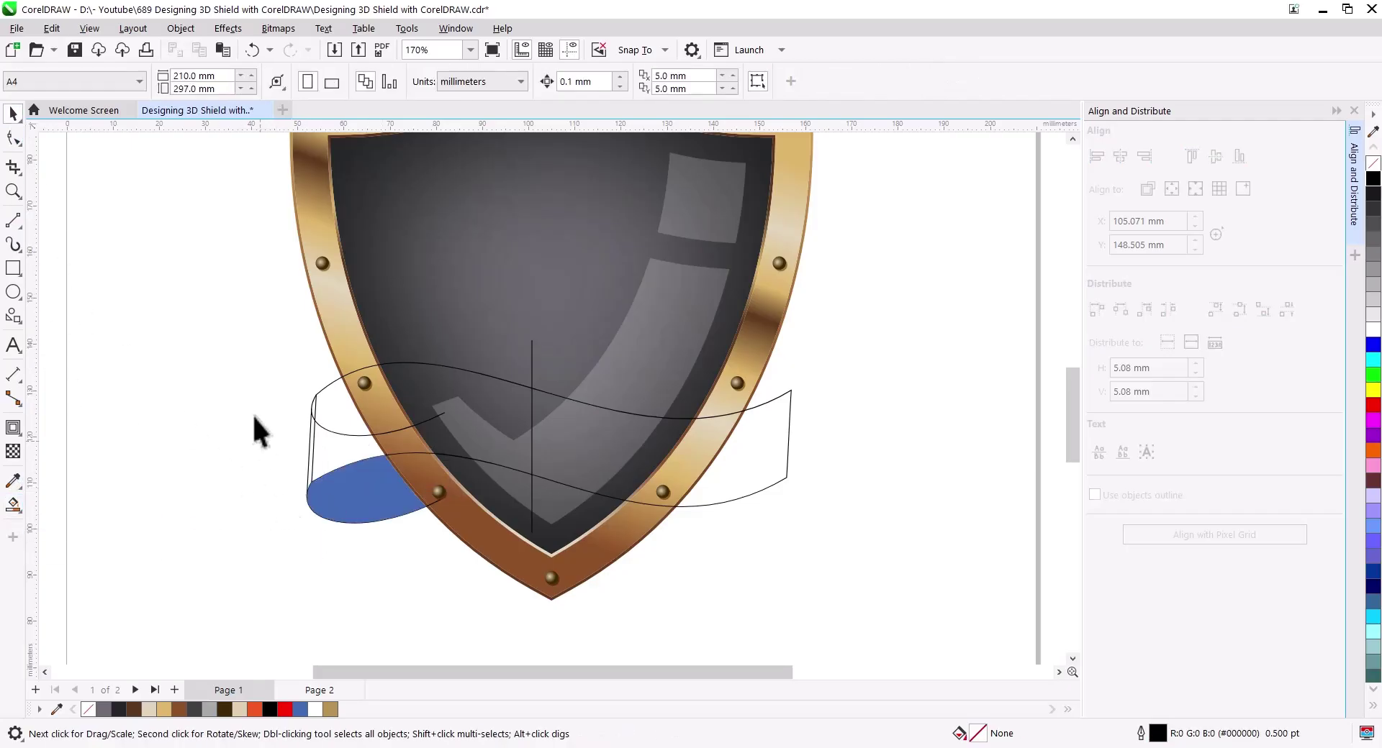
Select the blue fill, banner pieces and centre line, and cut them from Page 1.
left_click_drag(493, 557, 533, 513)
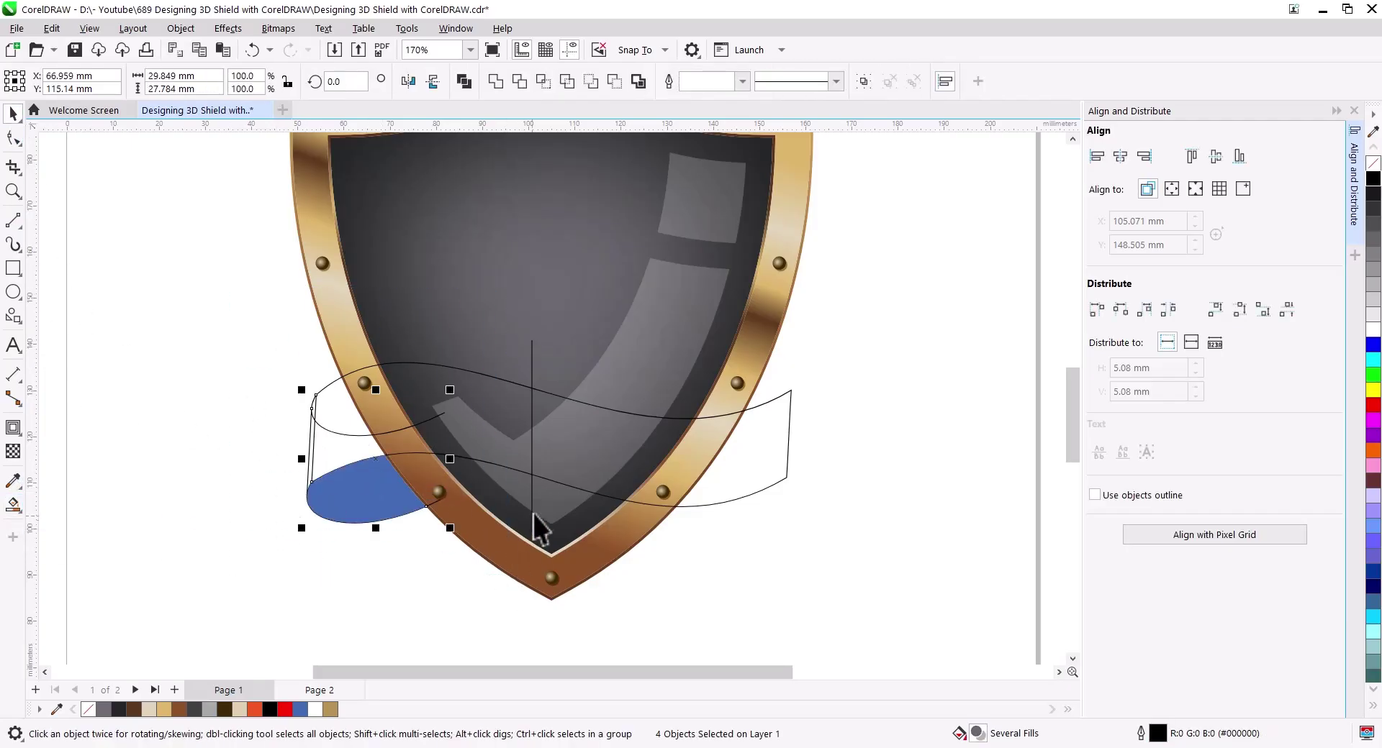
left_click(531, 424, "shift")
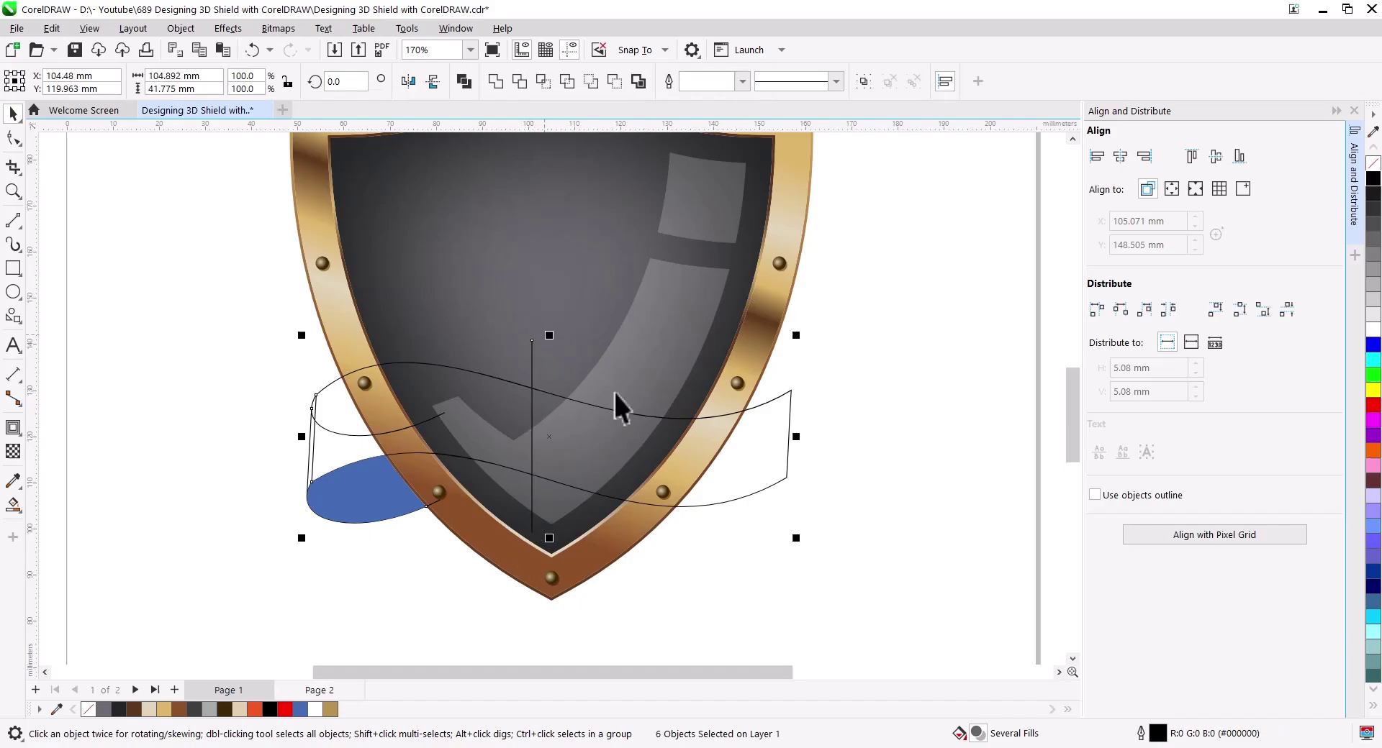
right_click(773, 455)
left_click(828, 373)
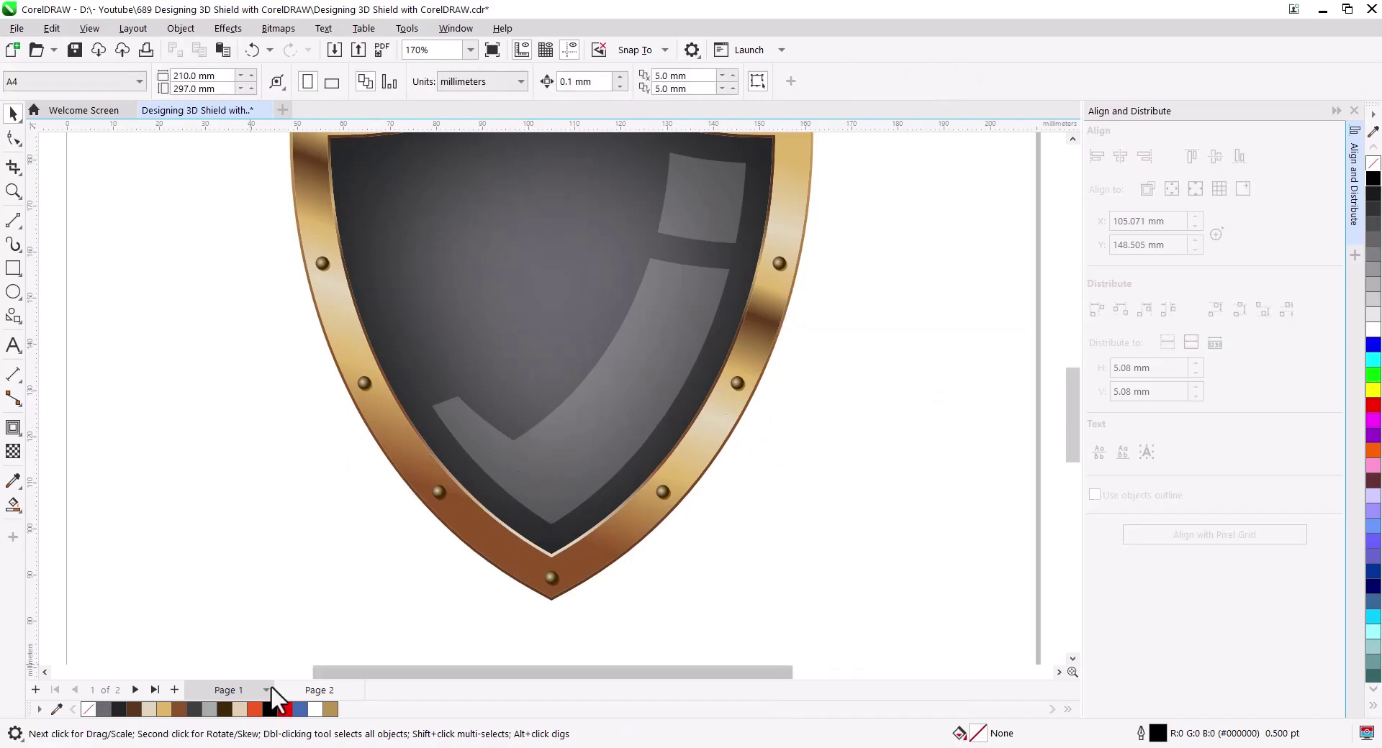
On Page 2, delete the red shield outline, paste the banner pieces, and nudge the vertical line right.
left_click(313, 690)
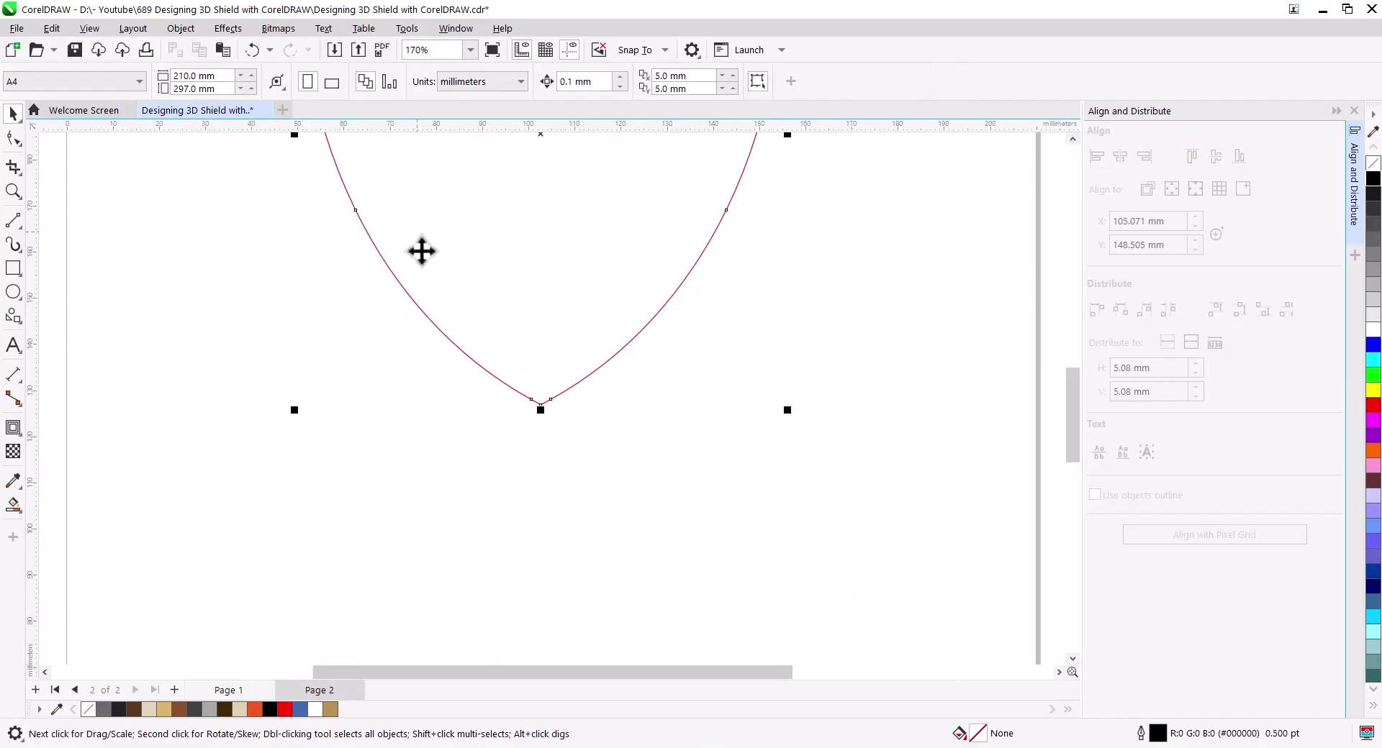
key("Delete")
left_click(222, 50)
left_click(180, 461)
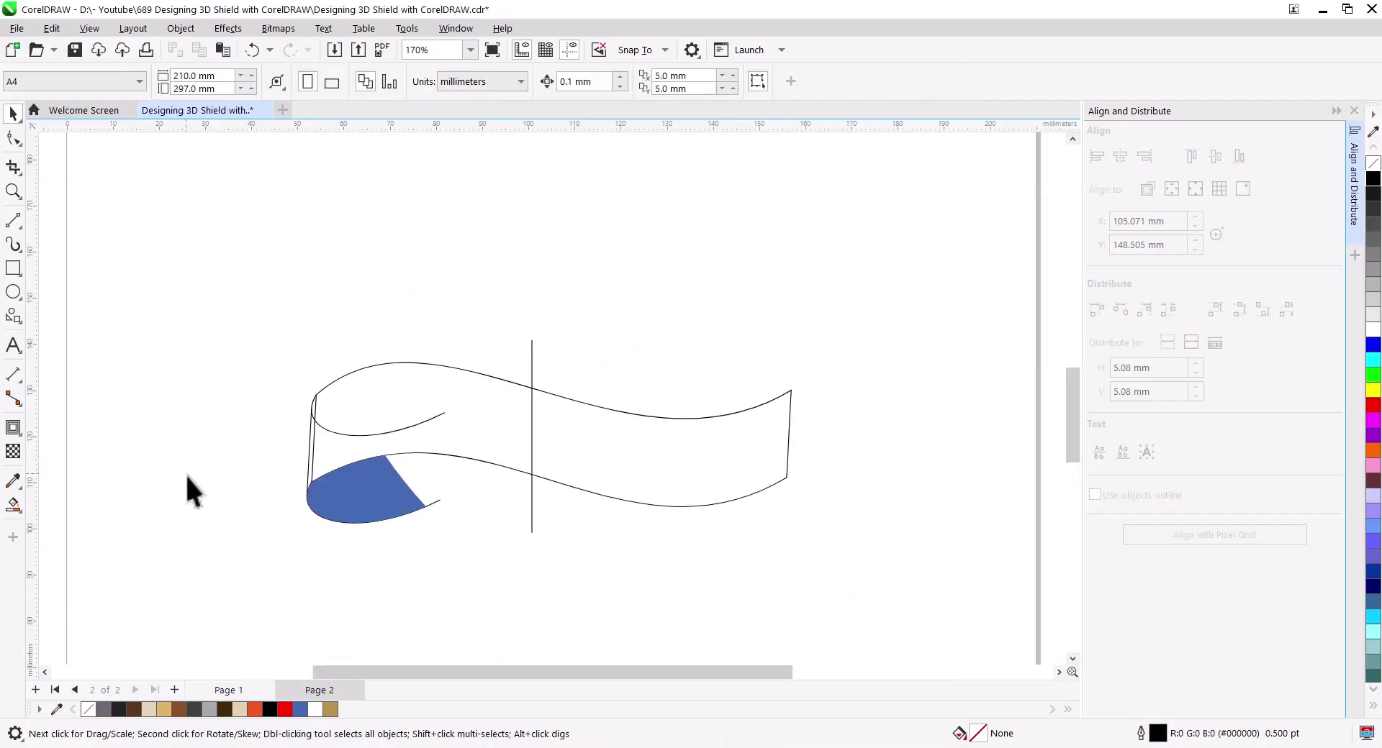
left_click_drag(531, 516, 549, 518)
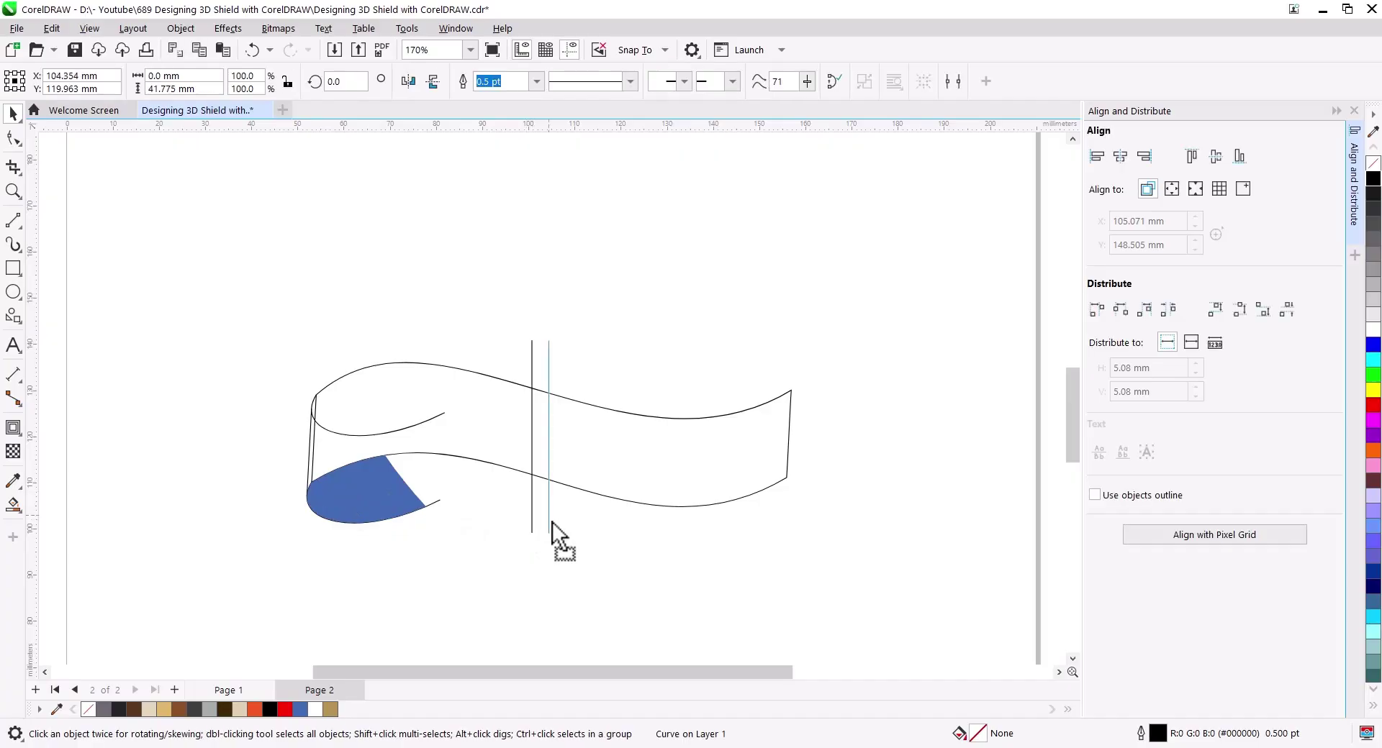
Remove the banner's inner left edge segment and fill the left section blue.
scroll(235, 453, "up", 2)
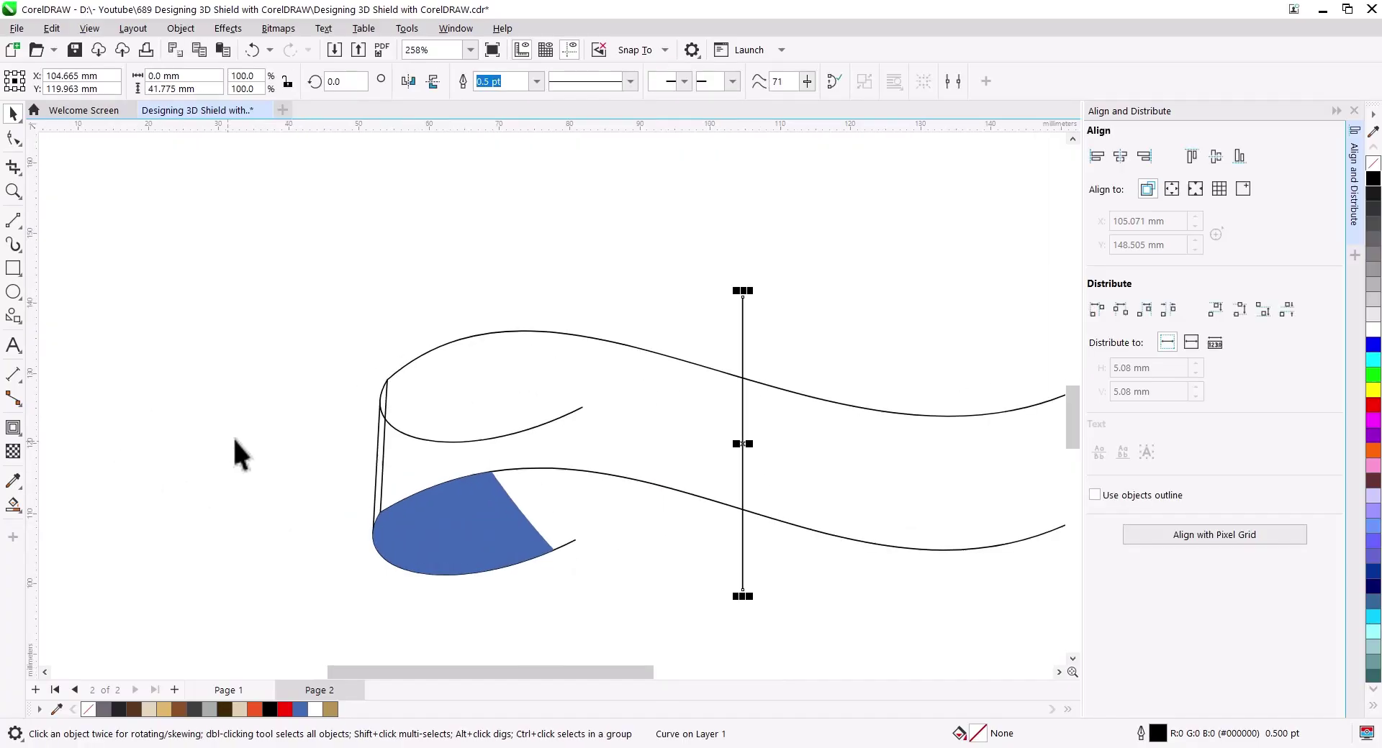
left_click(19, 167)
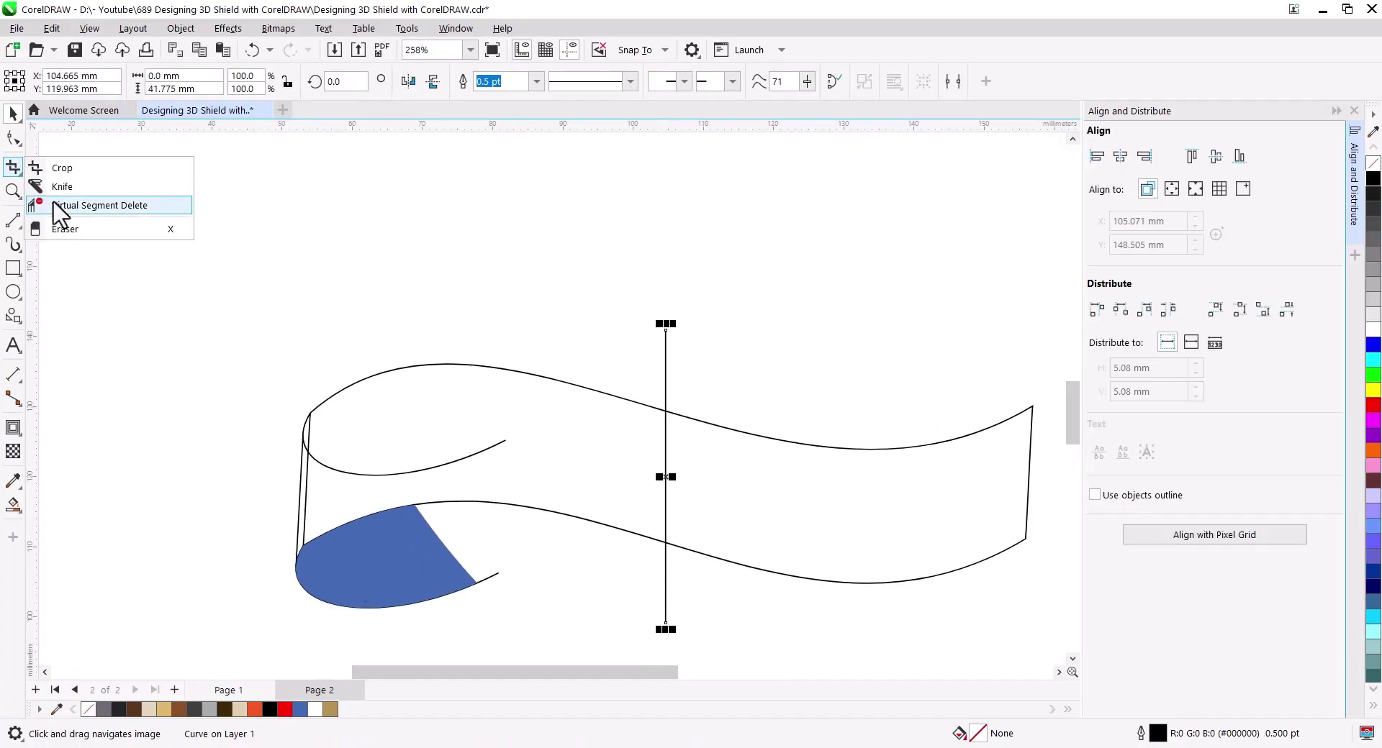
left_click(65, 208)
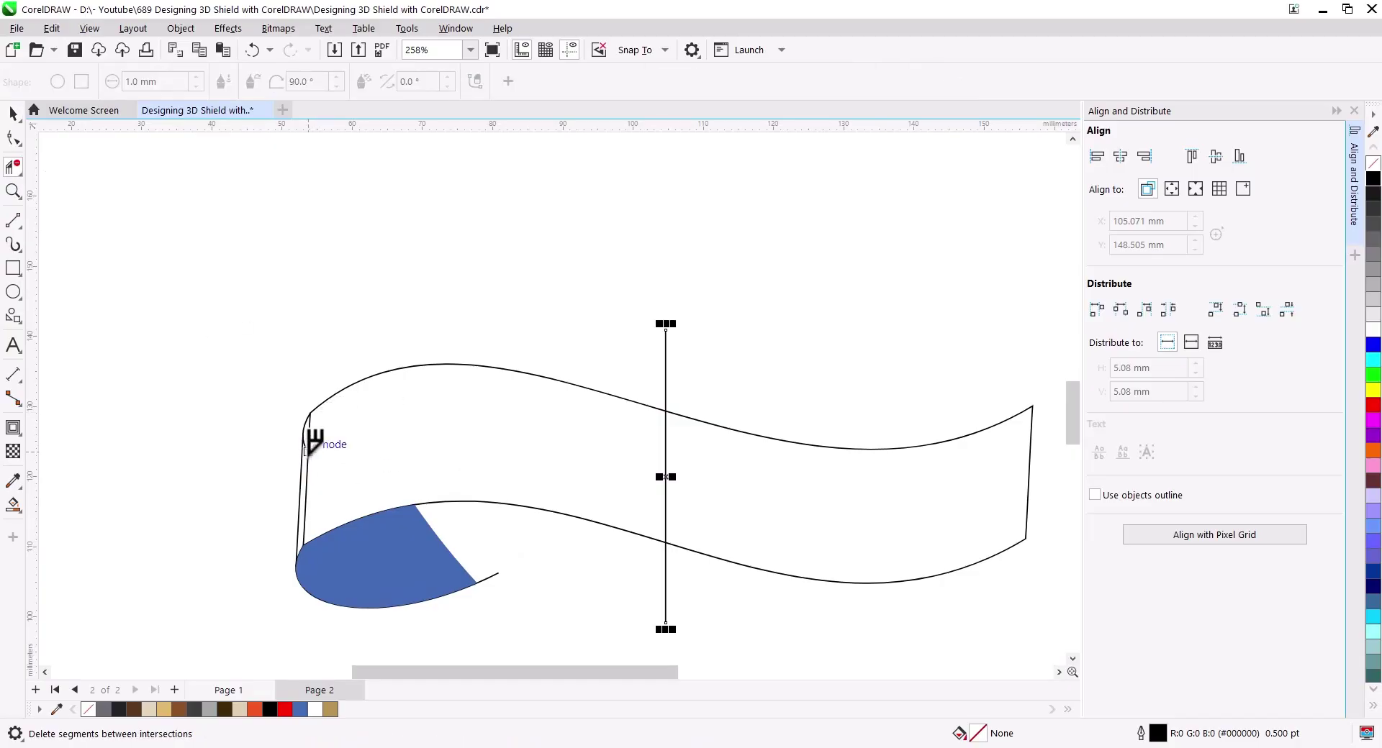
left_click(303, 473)
left_click(14, 506)
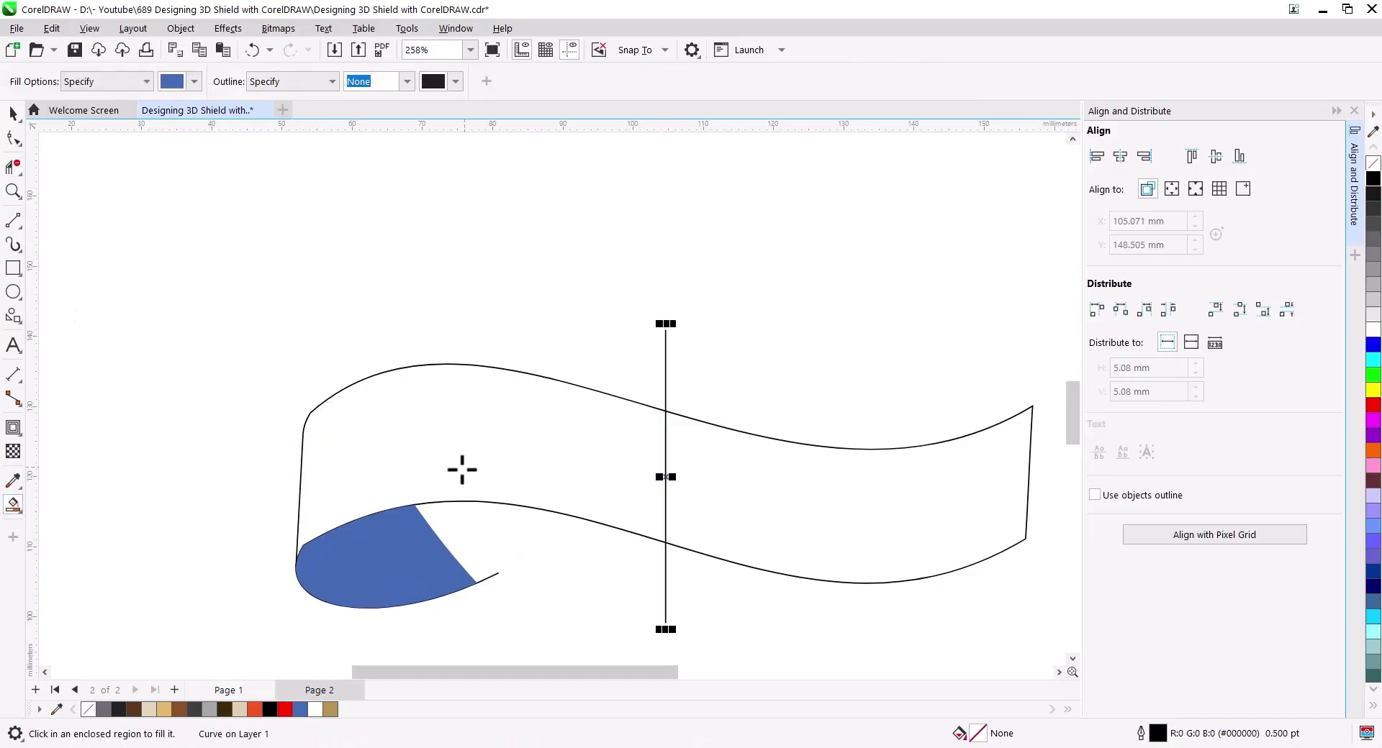
left_click(460, 469)
left_click(13, 113)
left_click(317, 480)
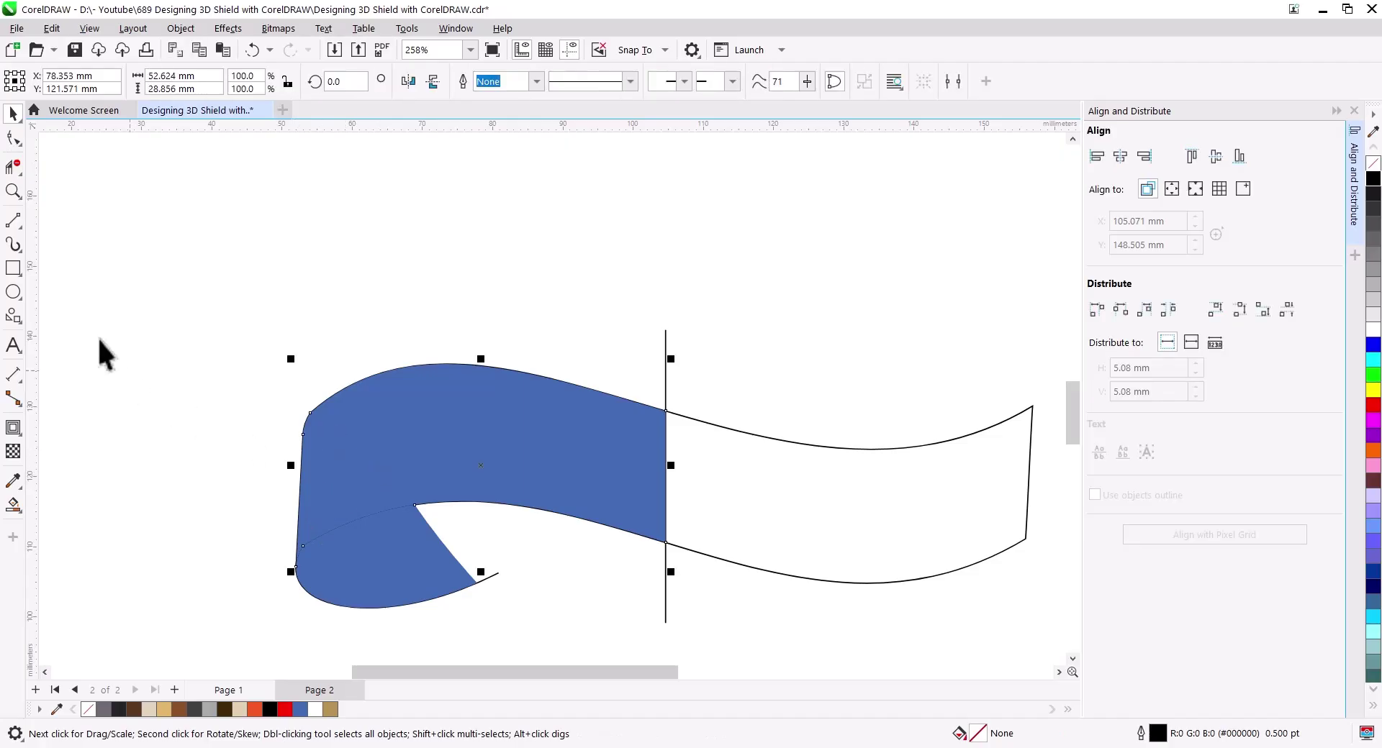
Delete the extra node on the top curve and smooth the lower-left kink of the blue section.
left_click(13, 137)
left_click(310, 413)
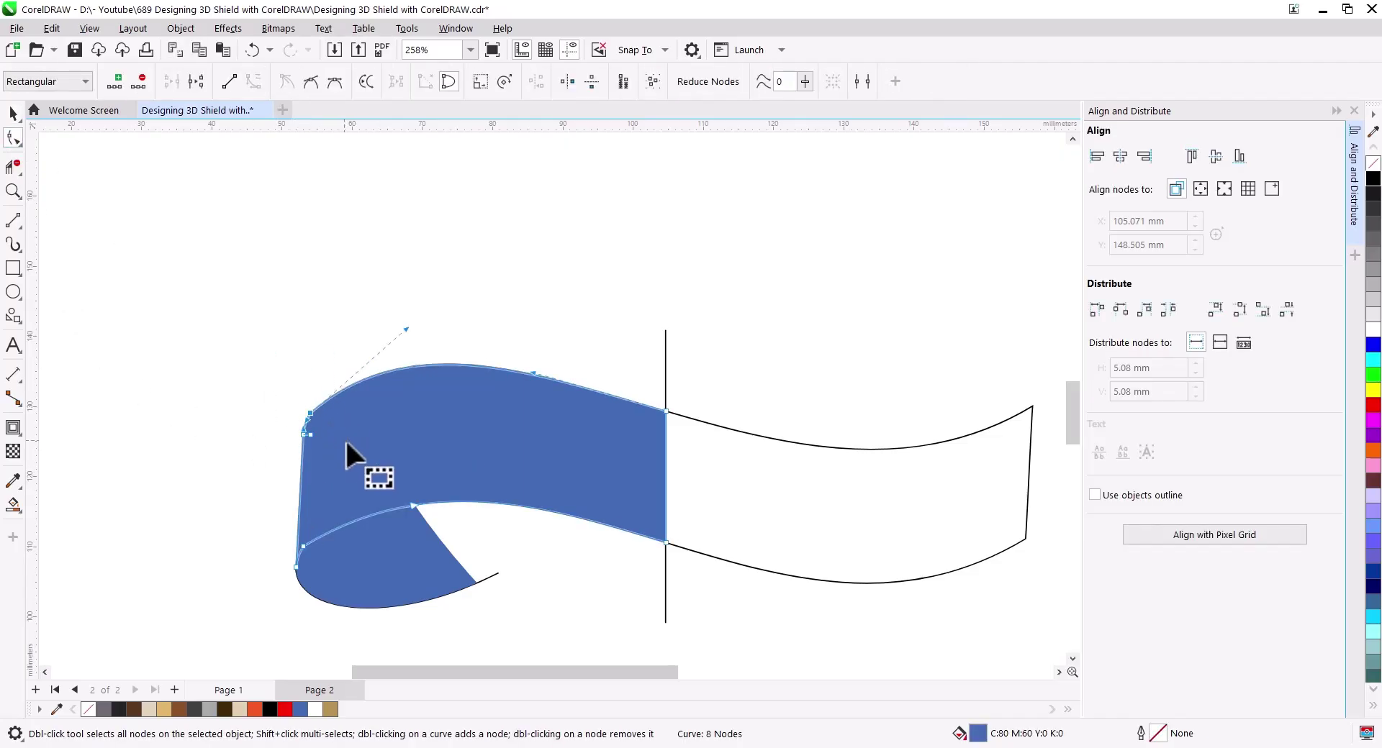
double_click(397, 368)
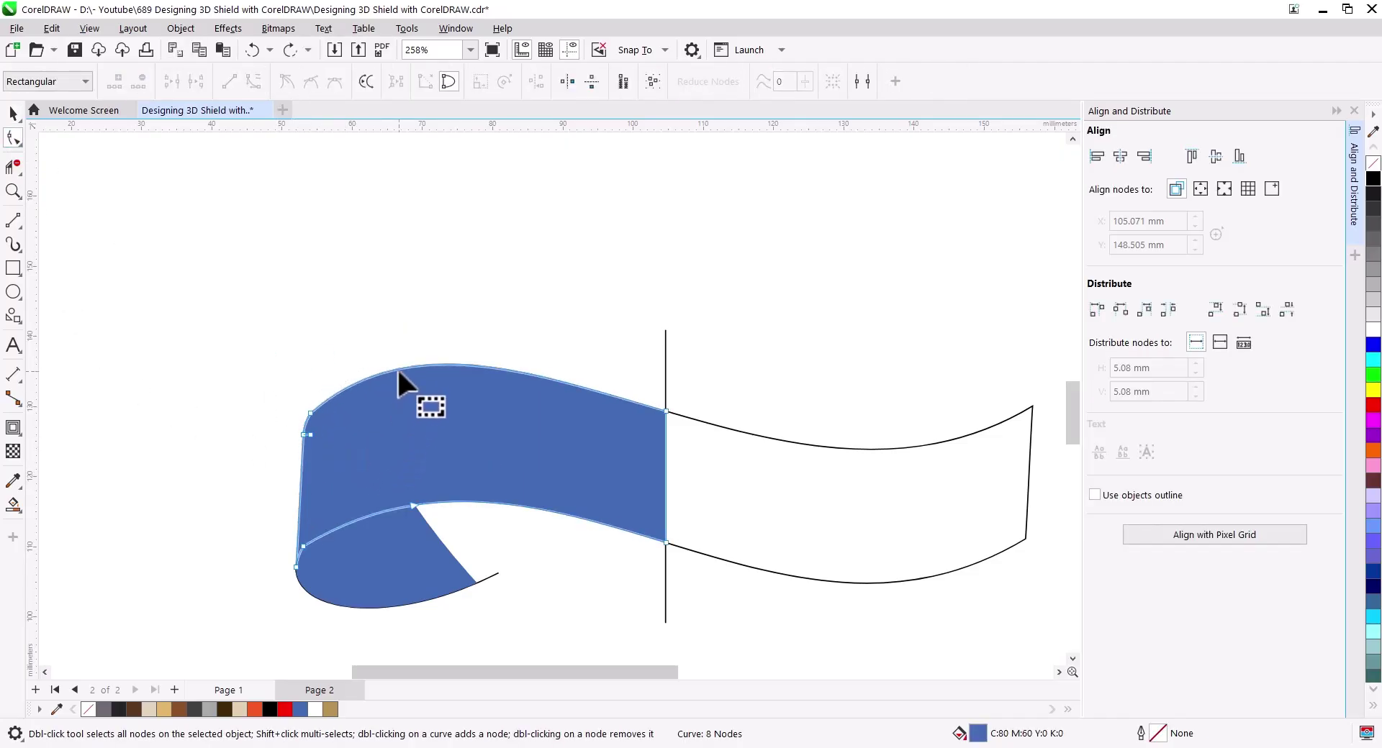
key("Delete")
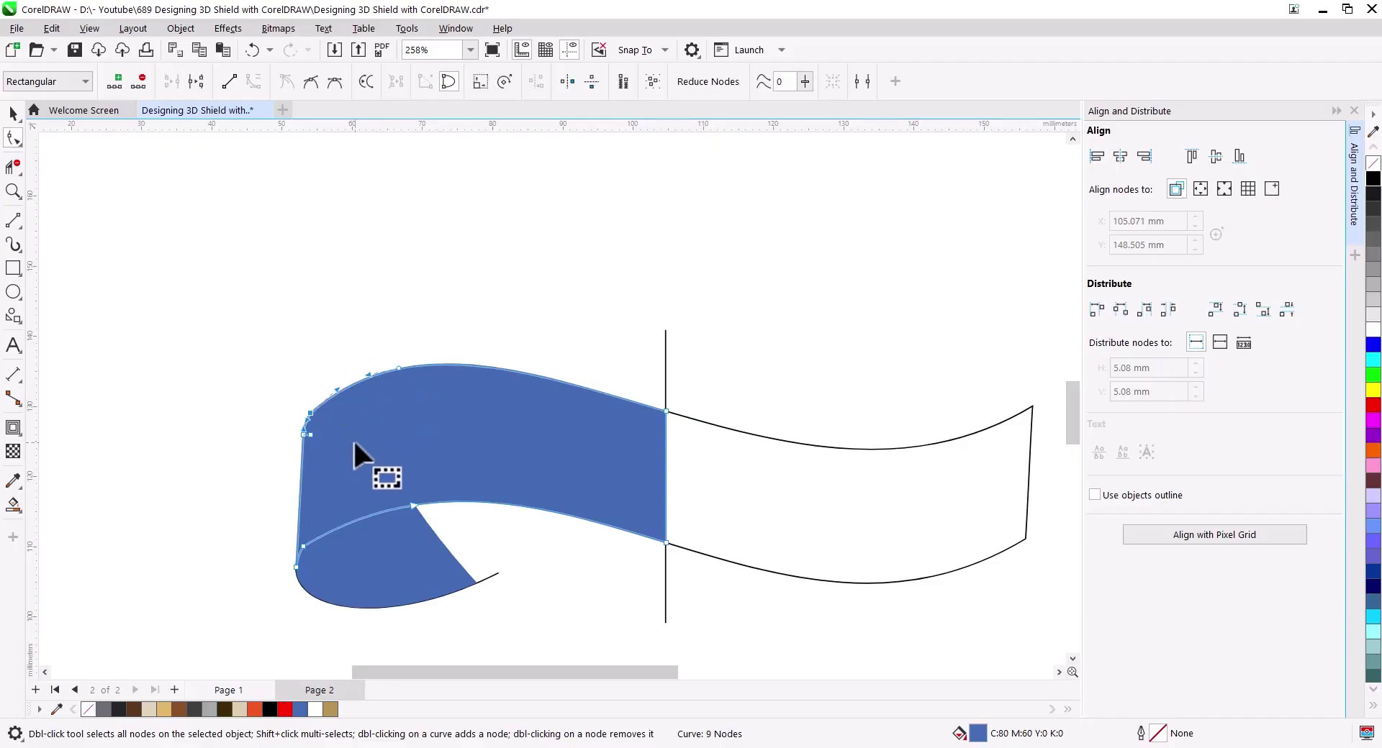
scroll(308, 559, "up", 1)
scroll(308, 559, "up", 3)
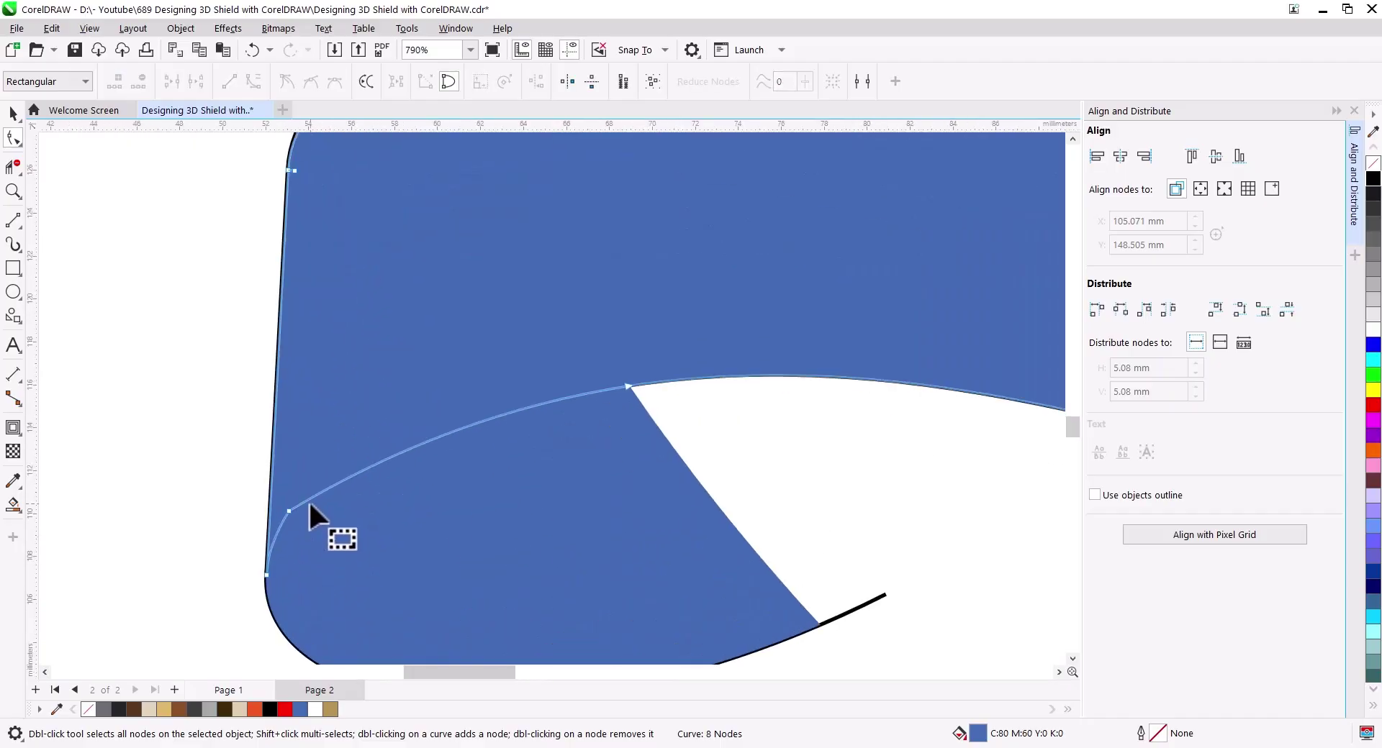
left_click(311, 500)
left_click(312, 496)
left_click(317, 495)
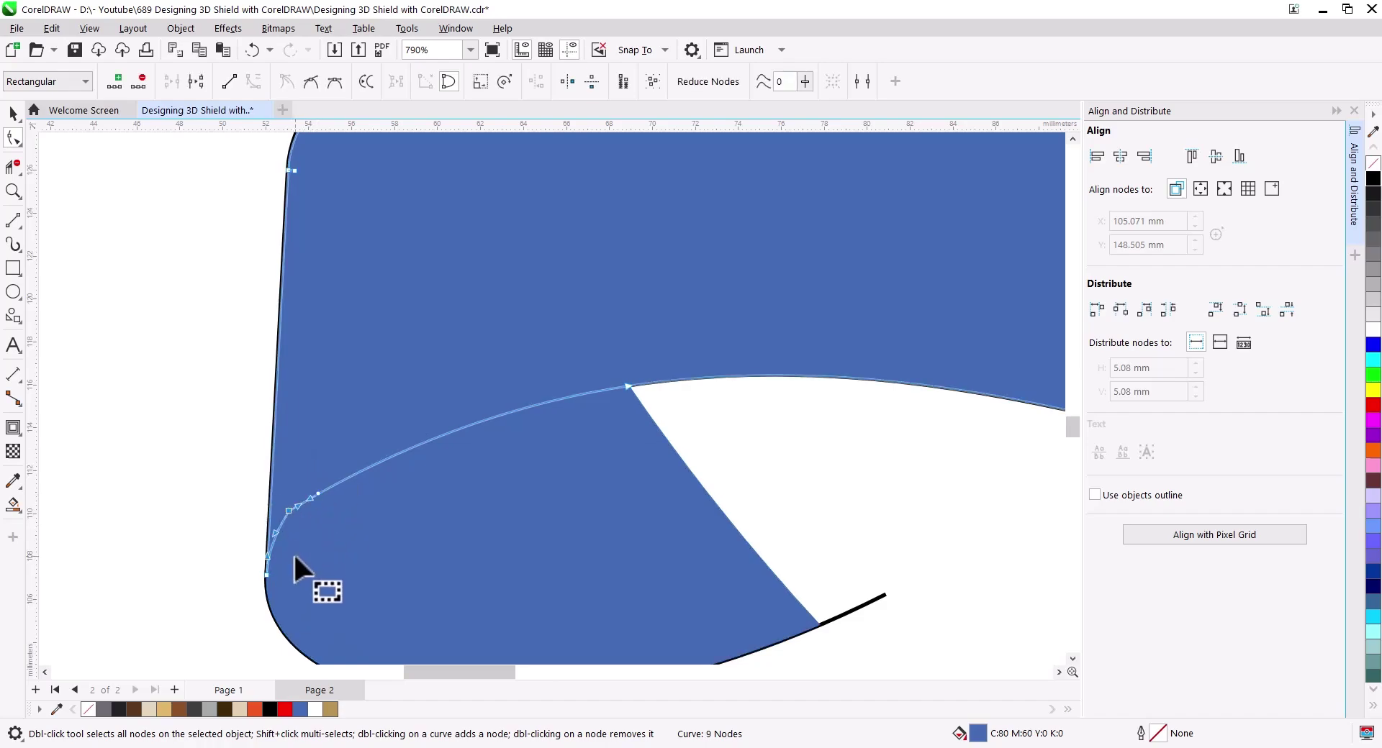
left_click(13, 113)
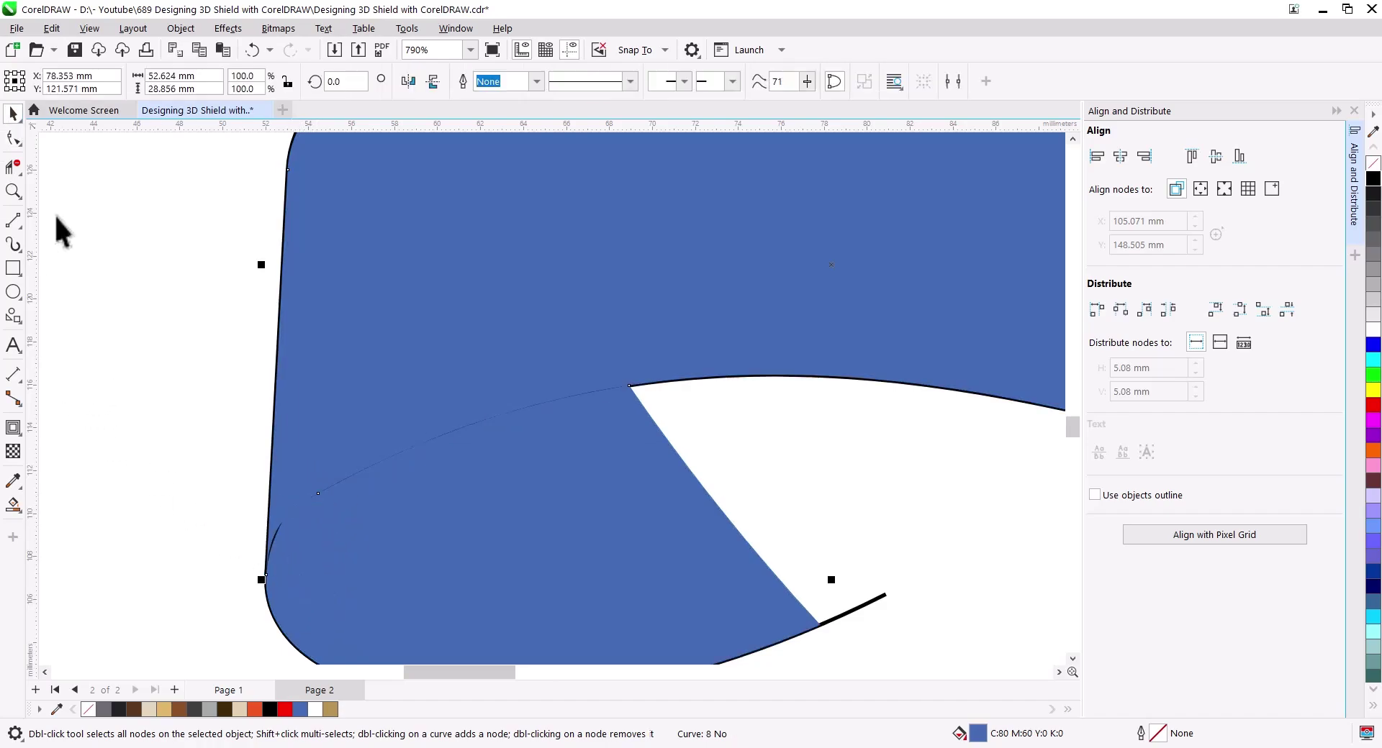
Select the blue ribbon together with its black outline curves.
scroll(204, 459, "down", 1)
scroll(252, 512, "down", 2)
left_click(500, 493)
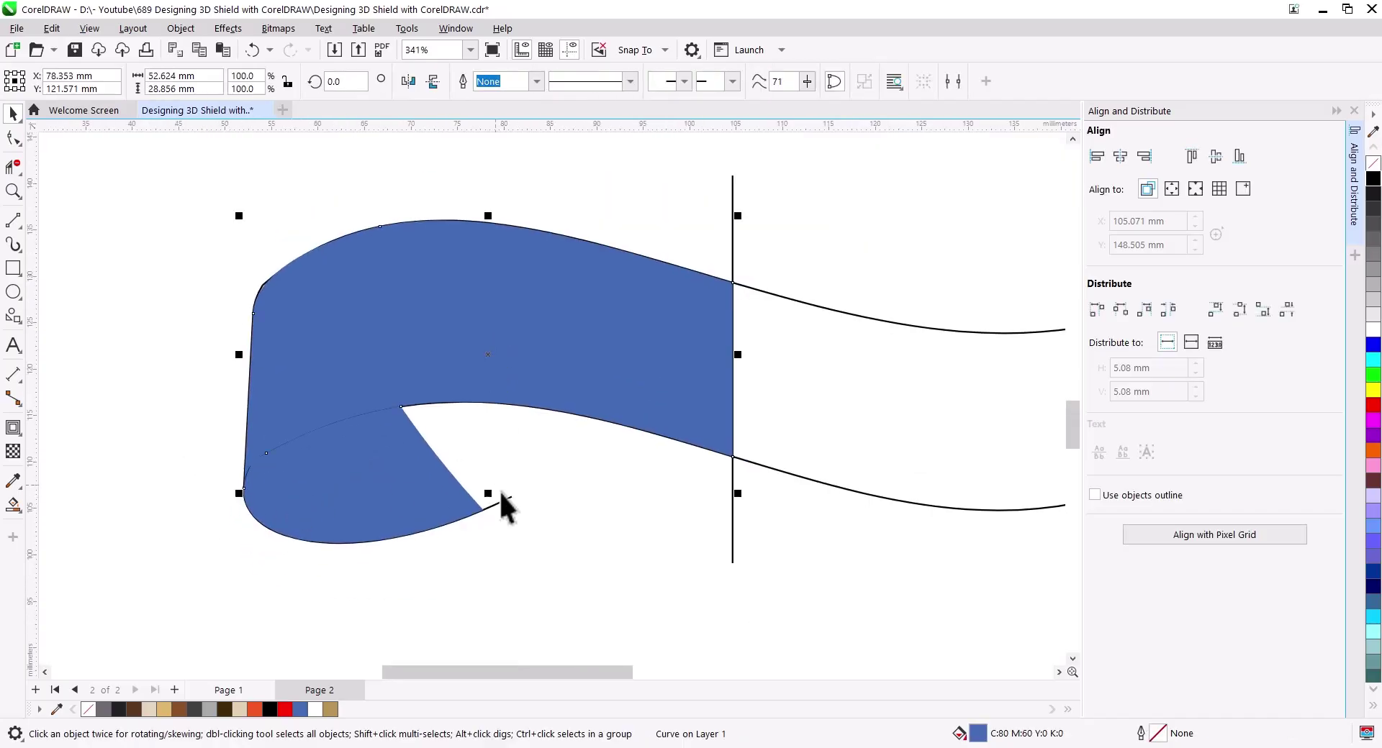
left_click(510, 498, "shift")
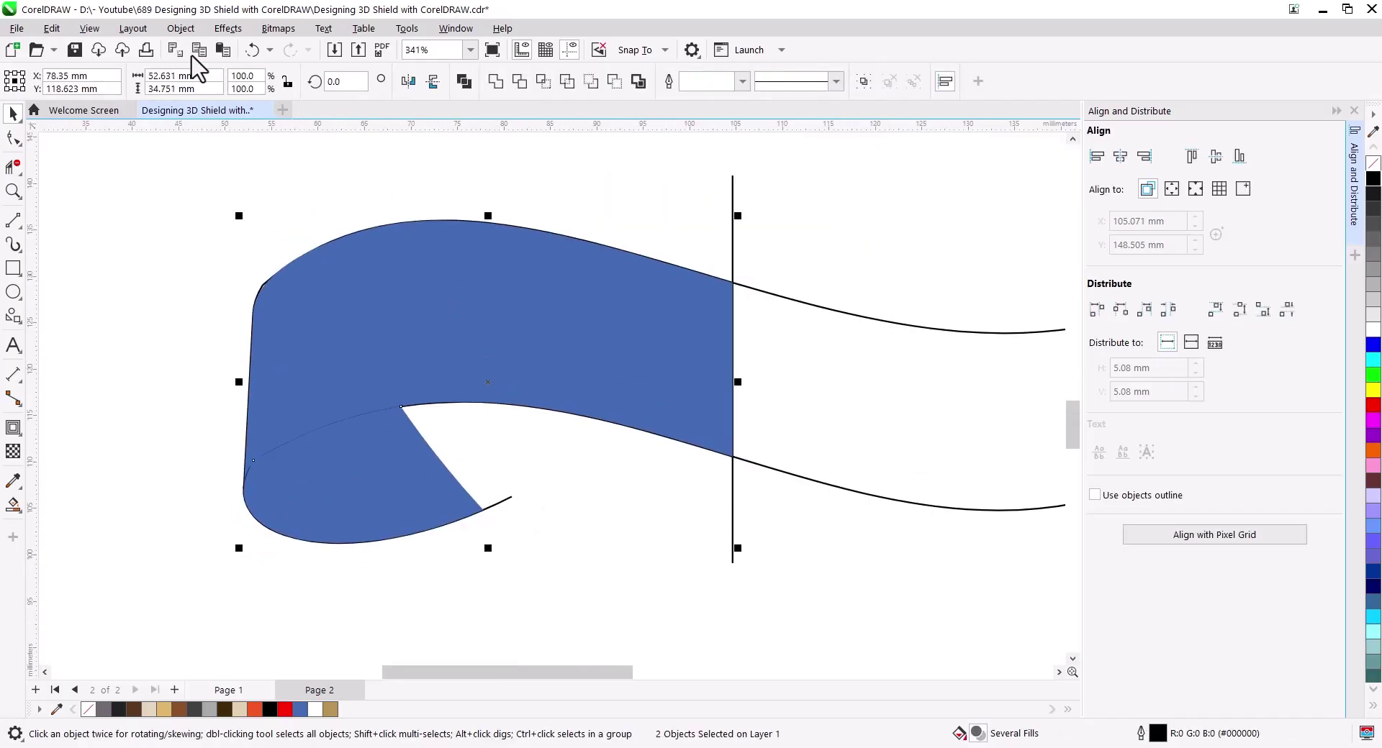
Paste the ribbon shapes onto the shield on Page 1.
left_click(229, 690)
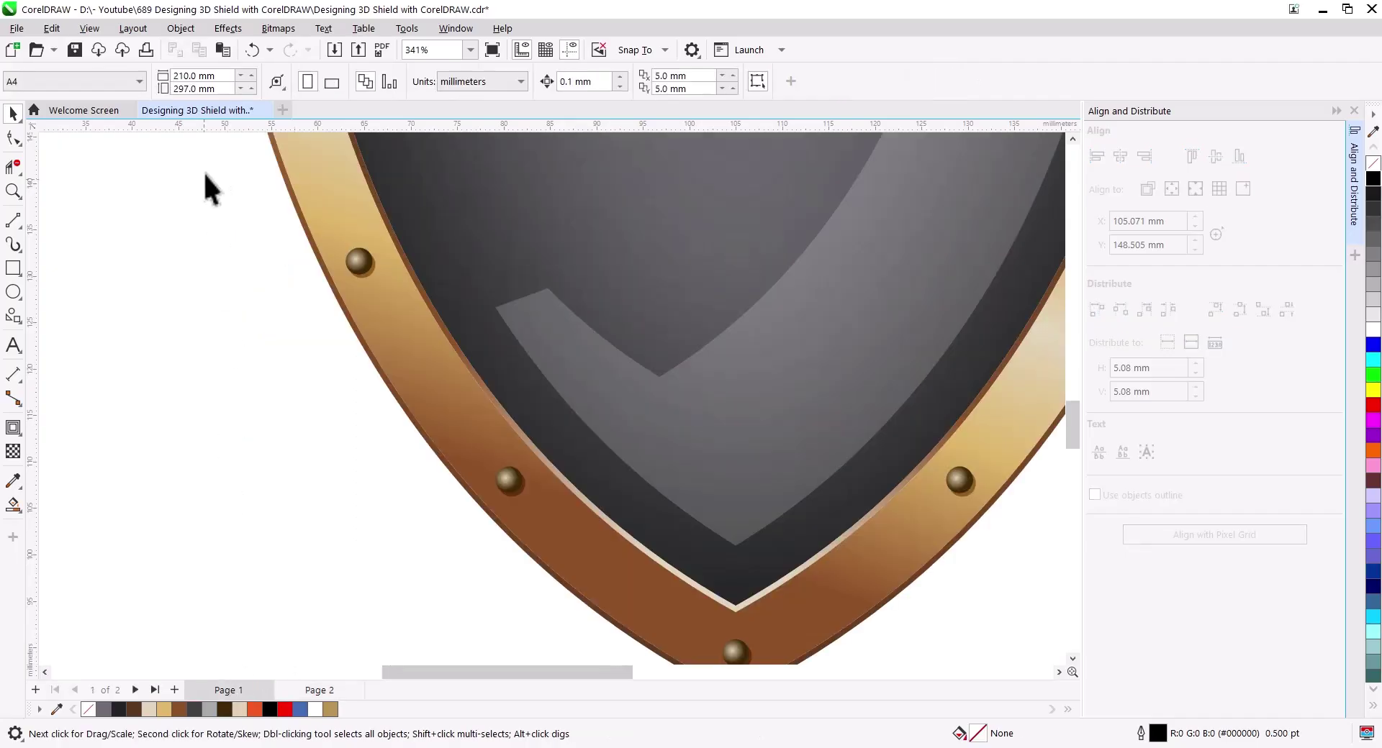
left_click(228, 53)
left_click(165, 520)
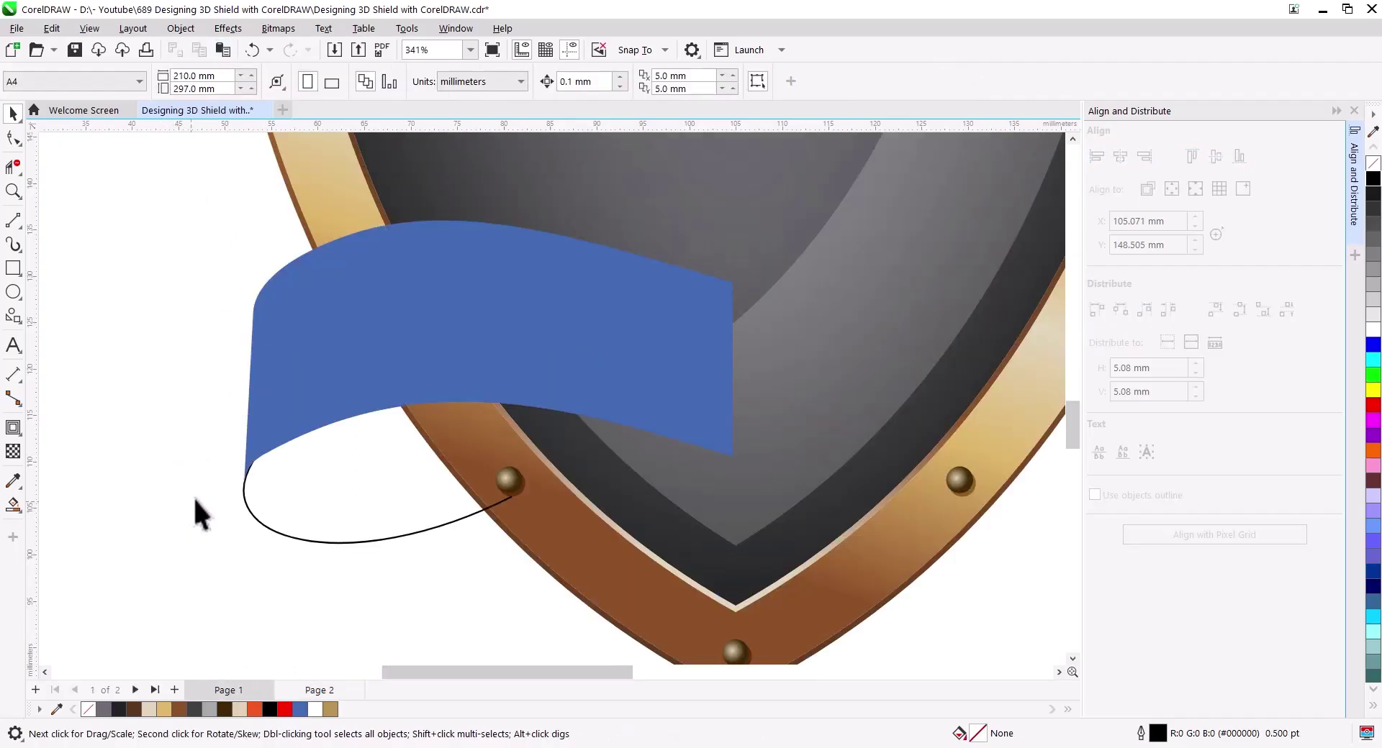
scroll(192, 497, "up", 3)
scroll(269, 516, "up", 2)
Extend the black outline's end up to the blue fill and fill the curl's interior blue.
left_click(259, 483)
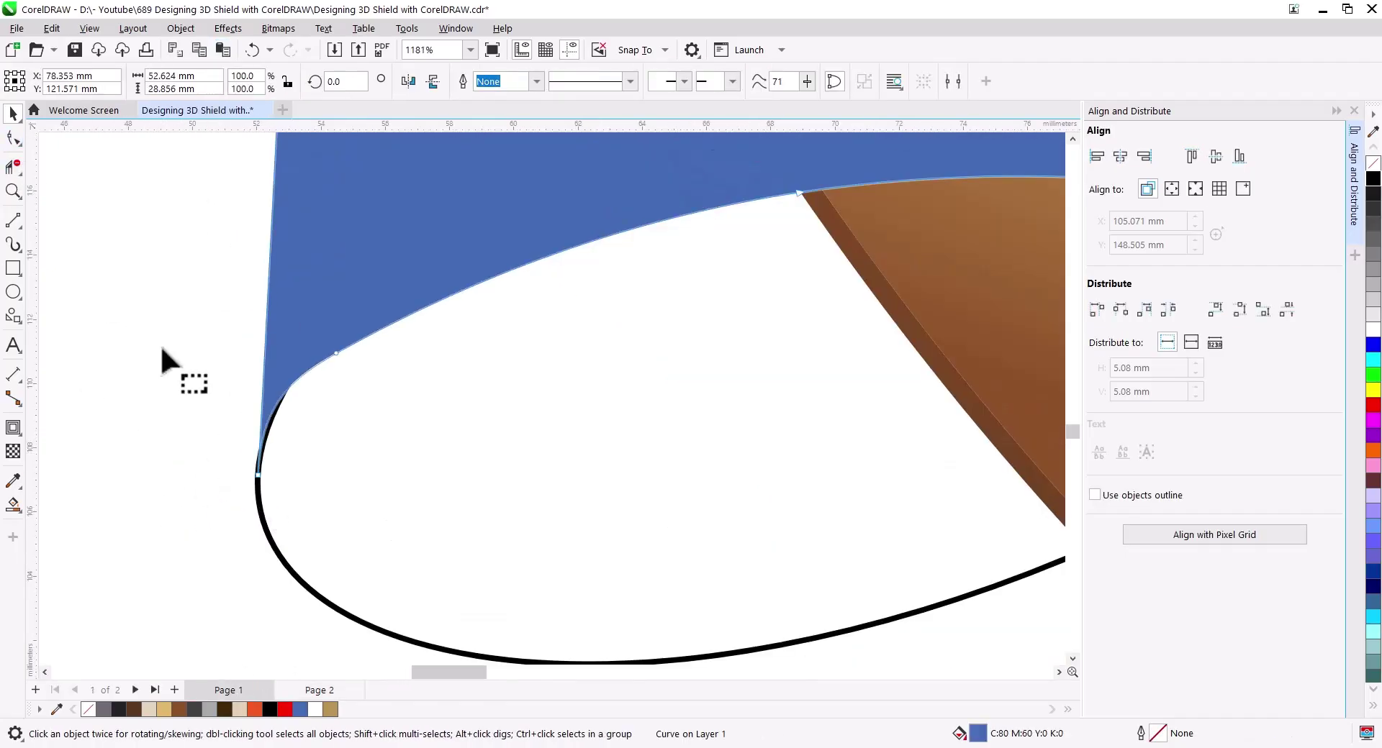
key("F10")
left_click(257, 487)
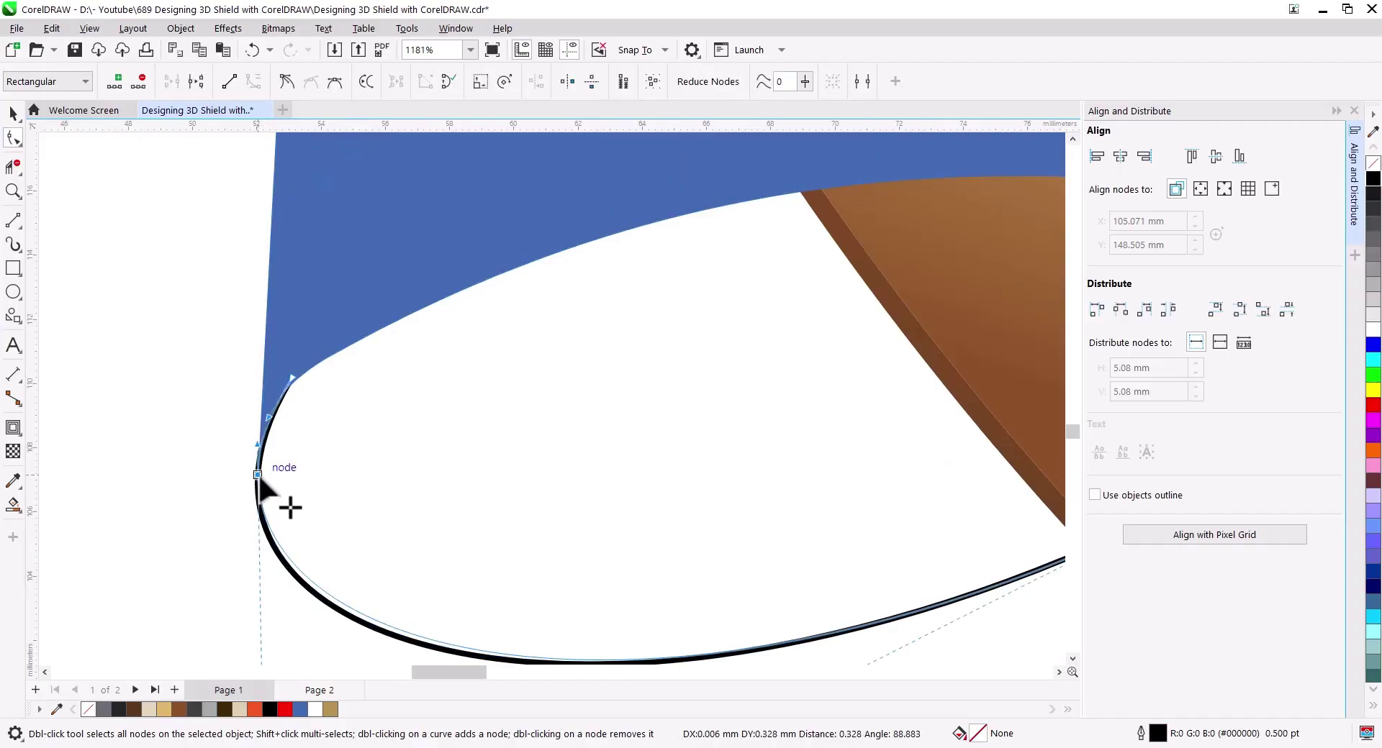
left_click_drag(259, 469, 263, 340)
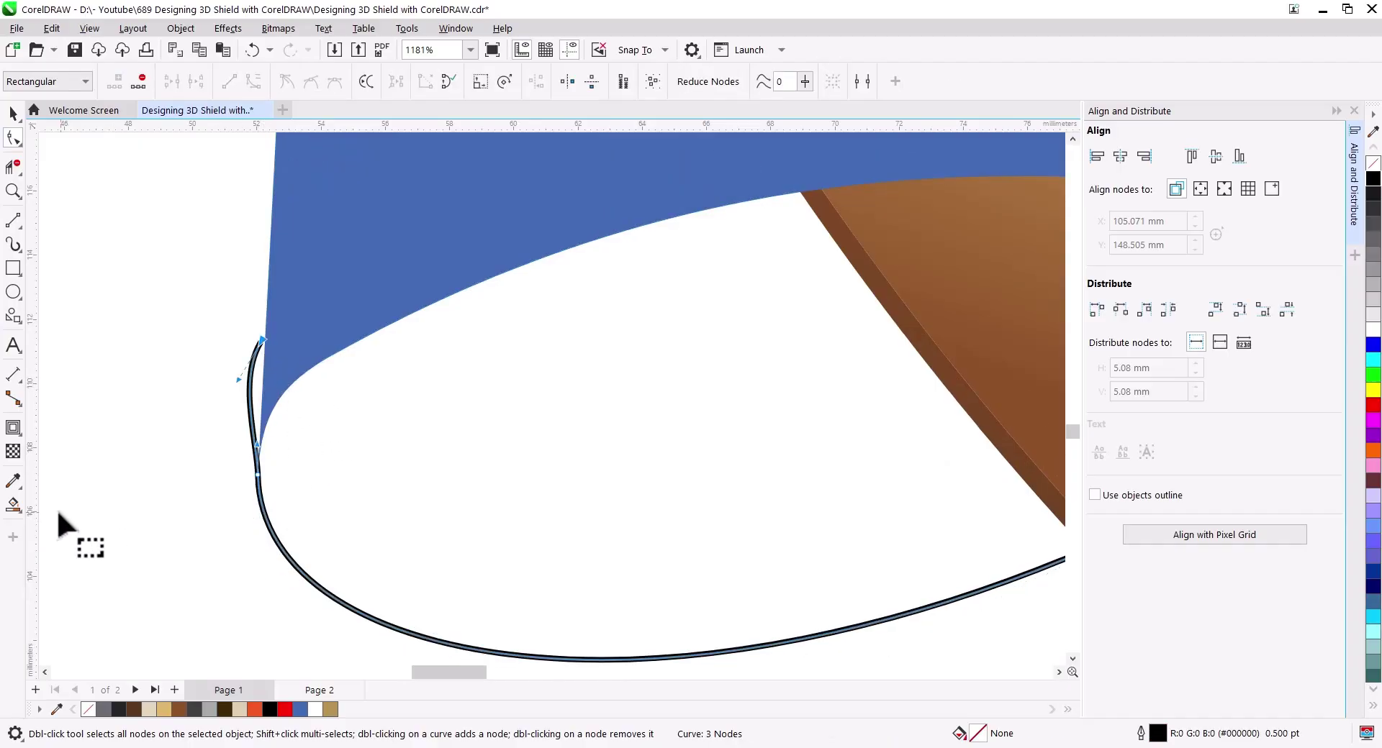
left_click(16, 506)
left_click(345, 484)
left_click(13, 113)
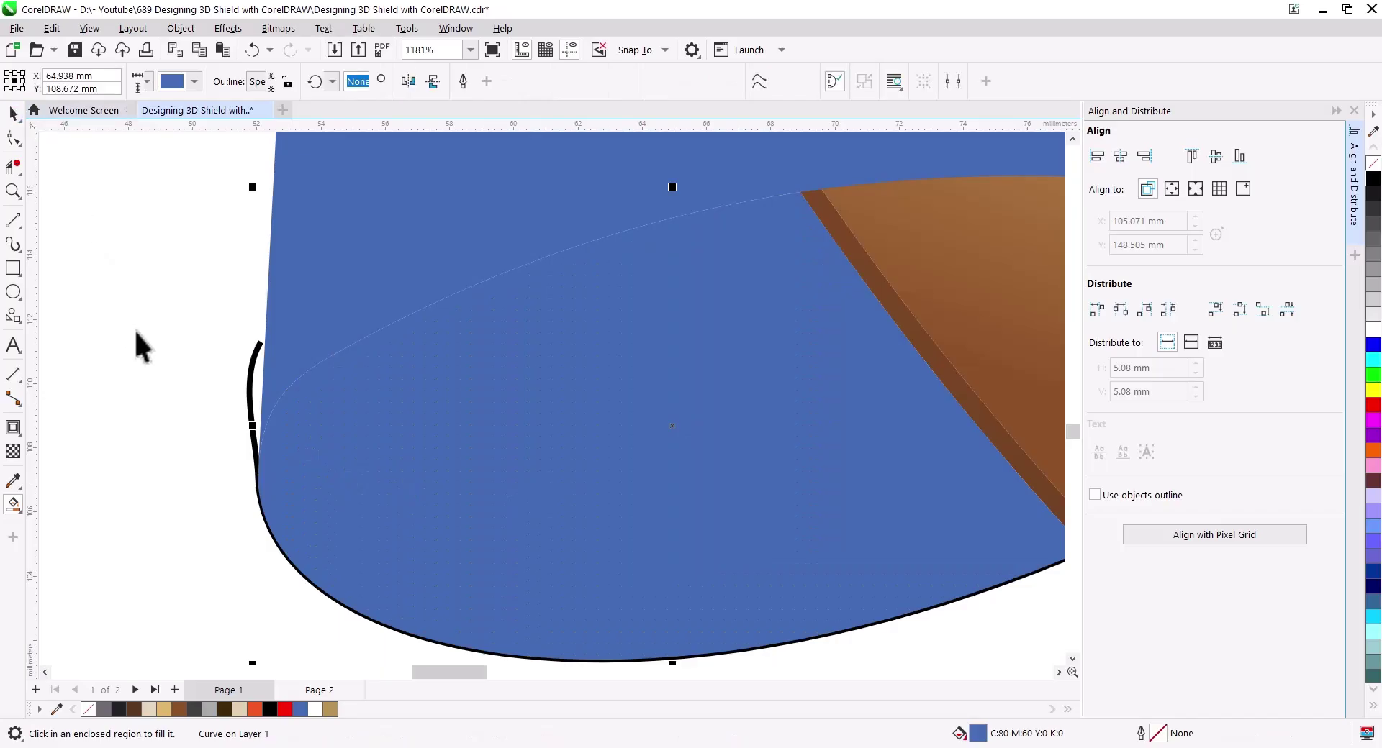
Copy the ribbon to the right, mirror it horizontally and vertically, and join it to the left half.
scroll(453, 505, "down", 1)
scroll(507, 560, "down", 3)
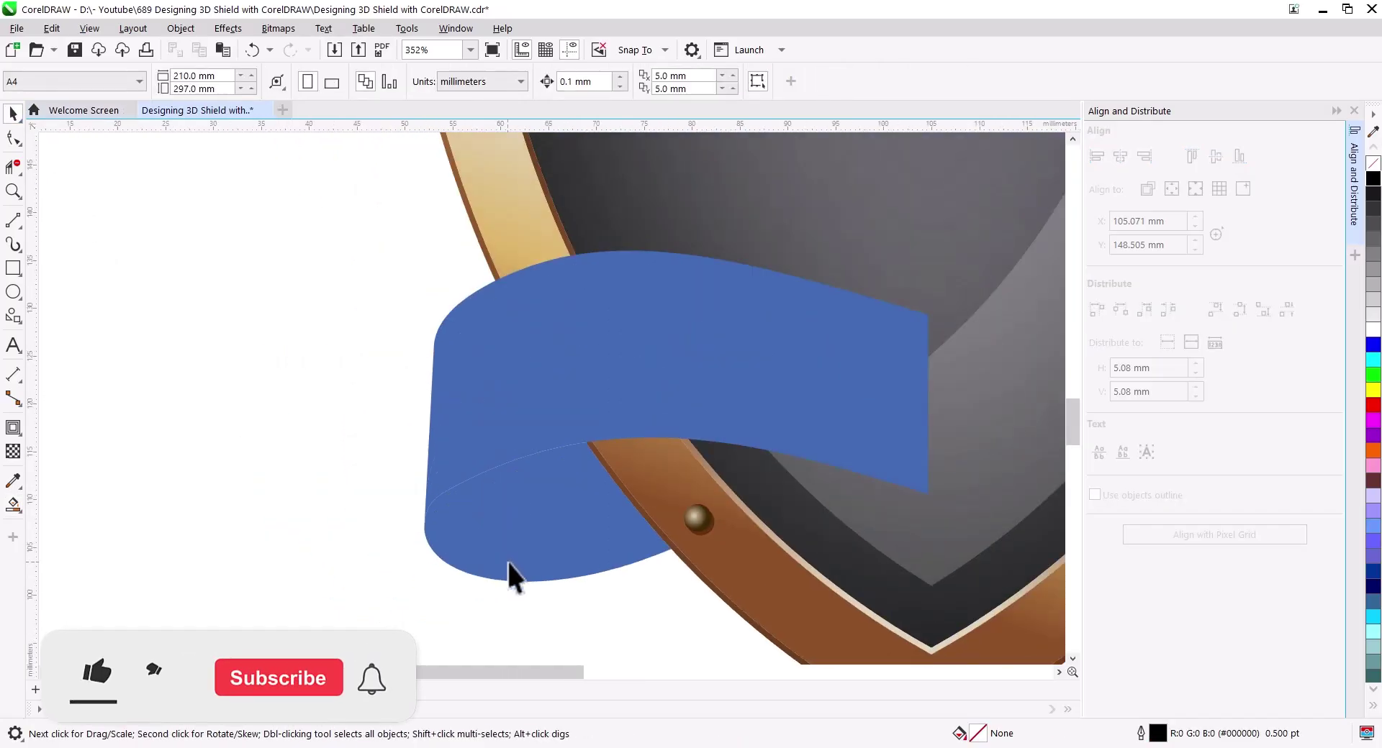
scroll(416, 554, "down", 2)
left_click_drag(416, 554, 333, 518)
left_click(358, 408, "shift")
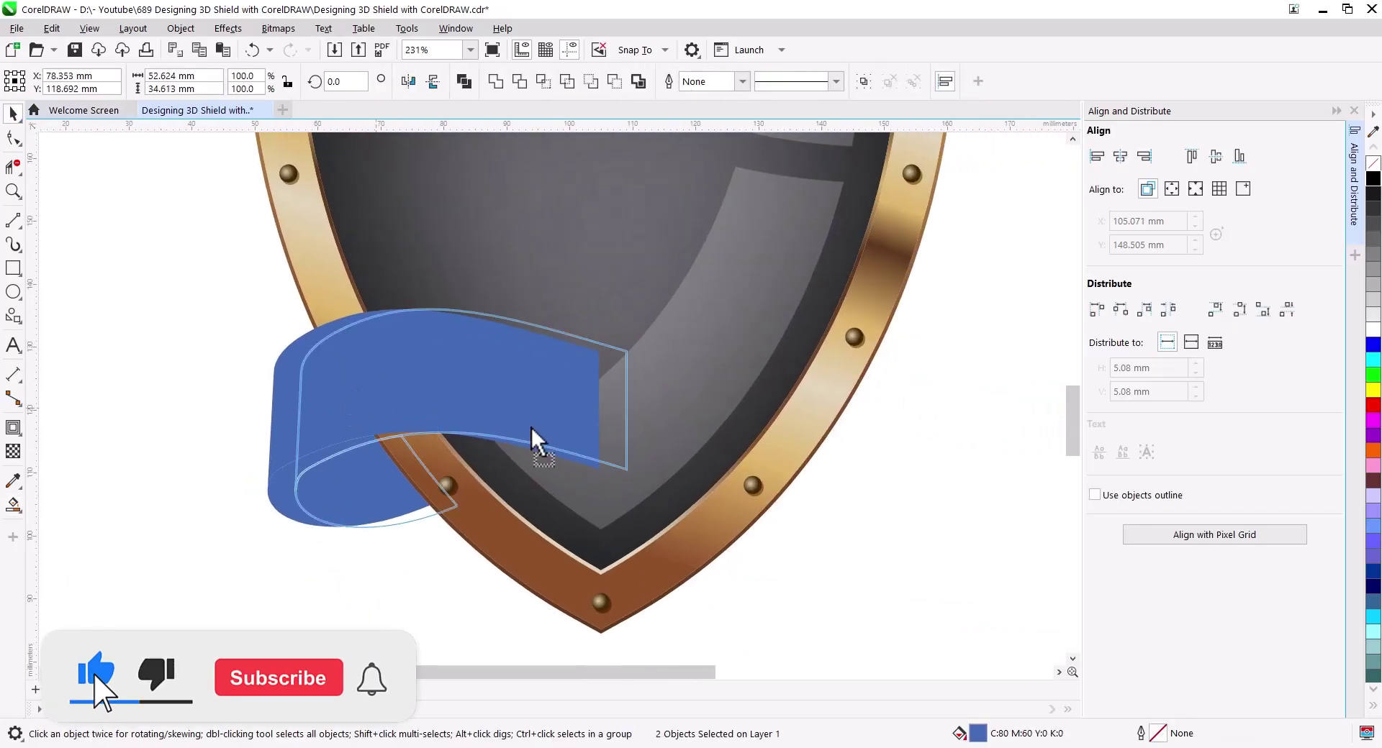
left_click_drag(358, 407, 721, 429)
left_click(776, 460)
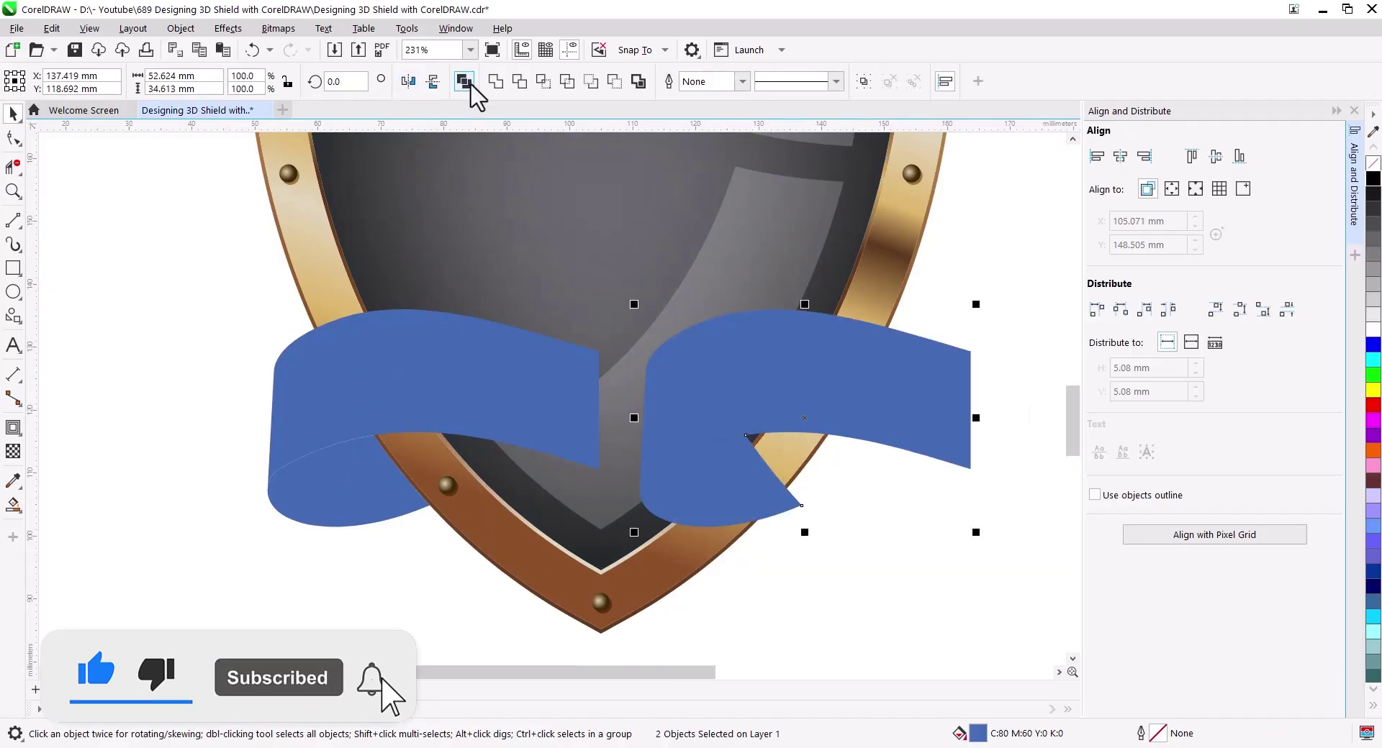
left_click(408, 81)
left_click(432, 82)
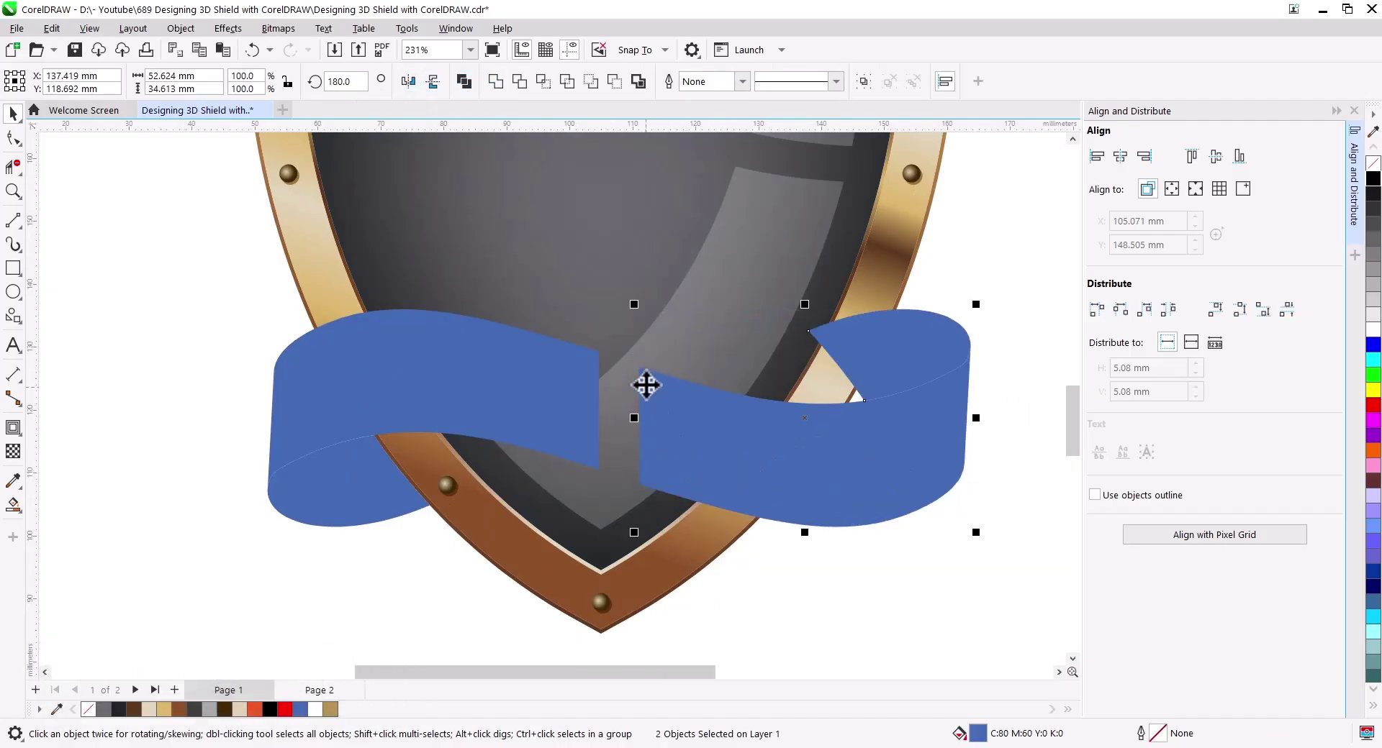
left_click_drag(643, 372, 603, 356)
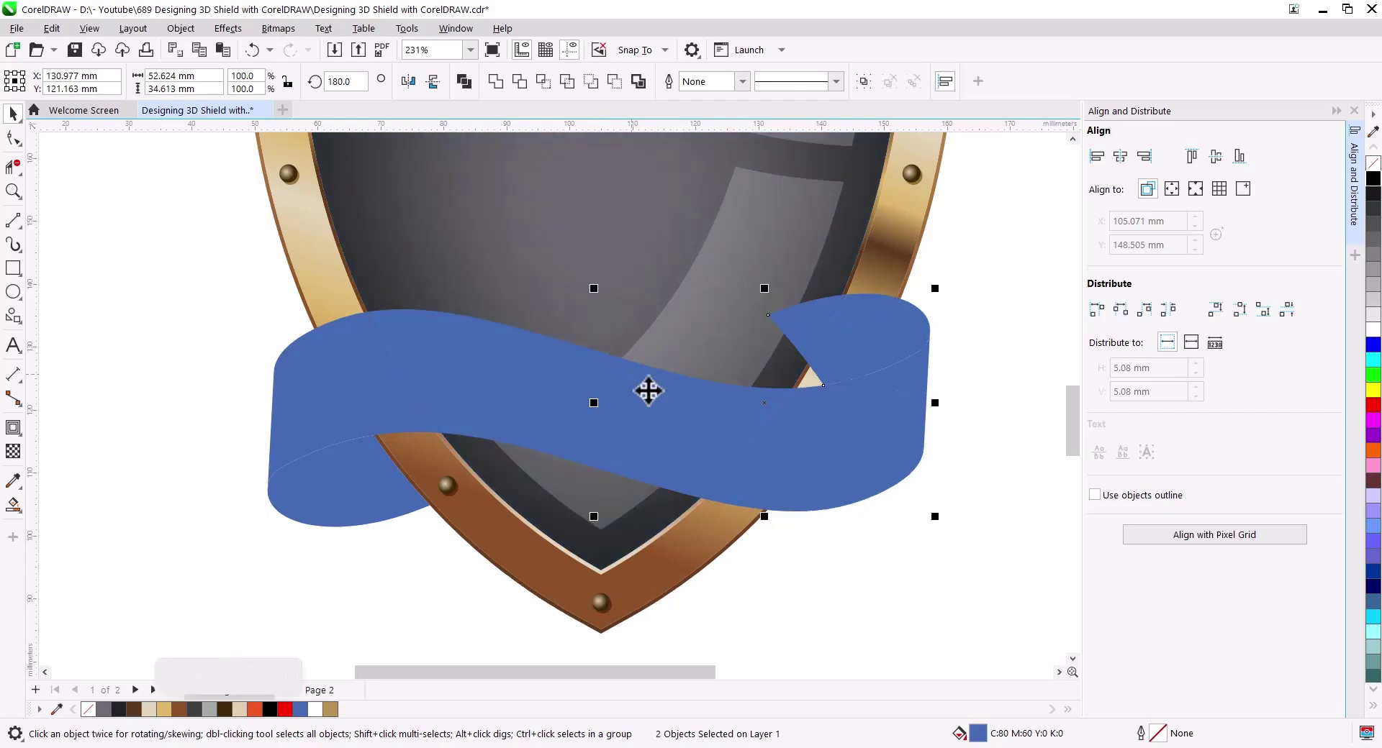
Remove the right curl end piece's blue fill and give it a black outline.
left_click(875, 310)
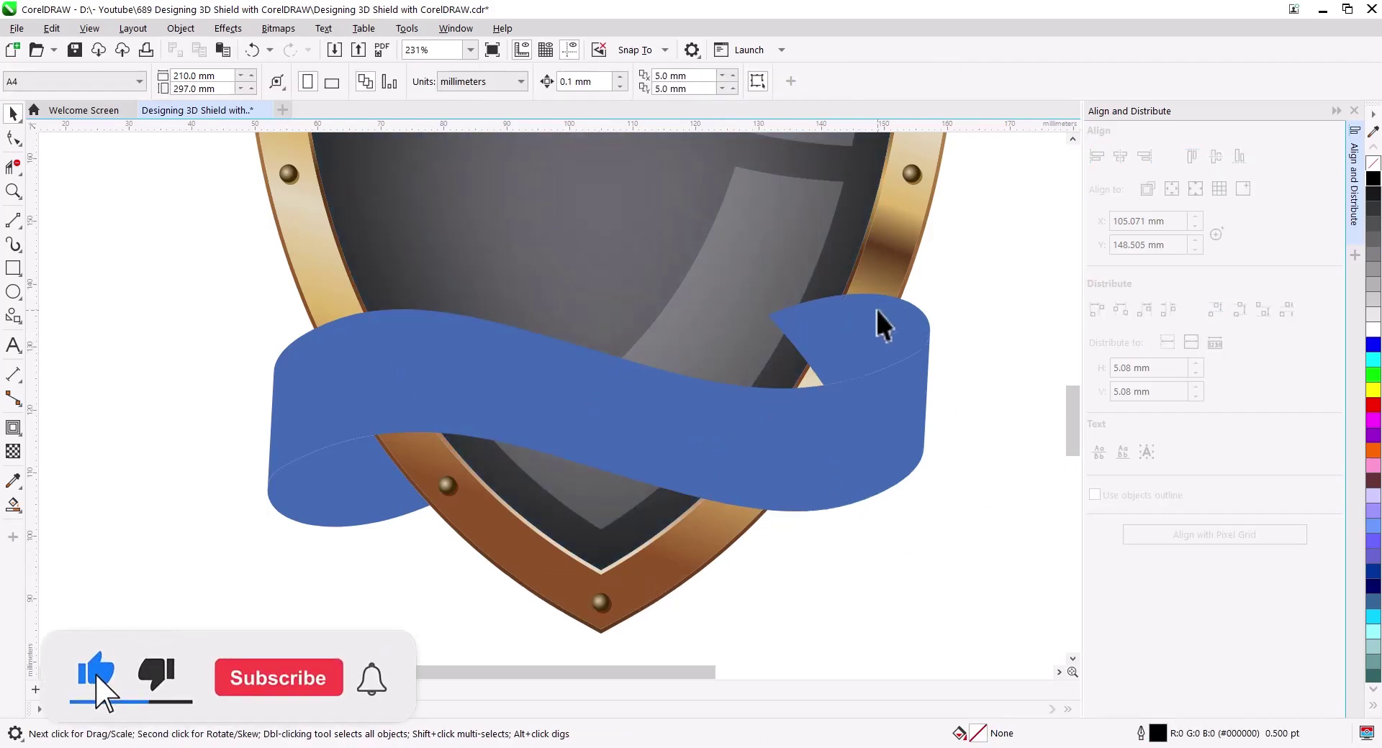
left_click(1373, 162)
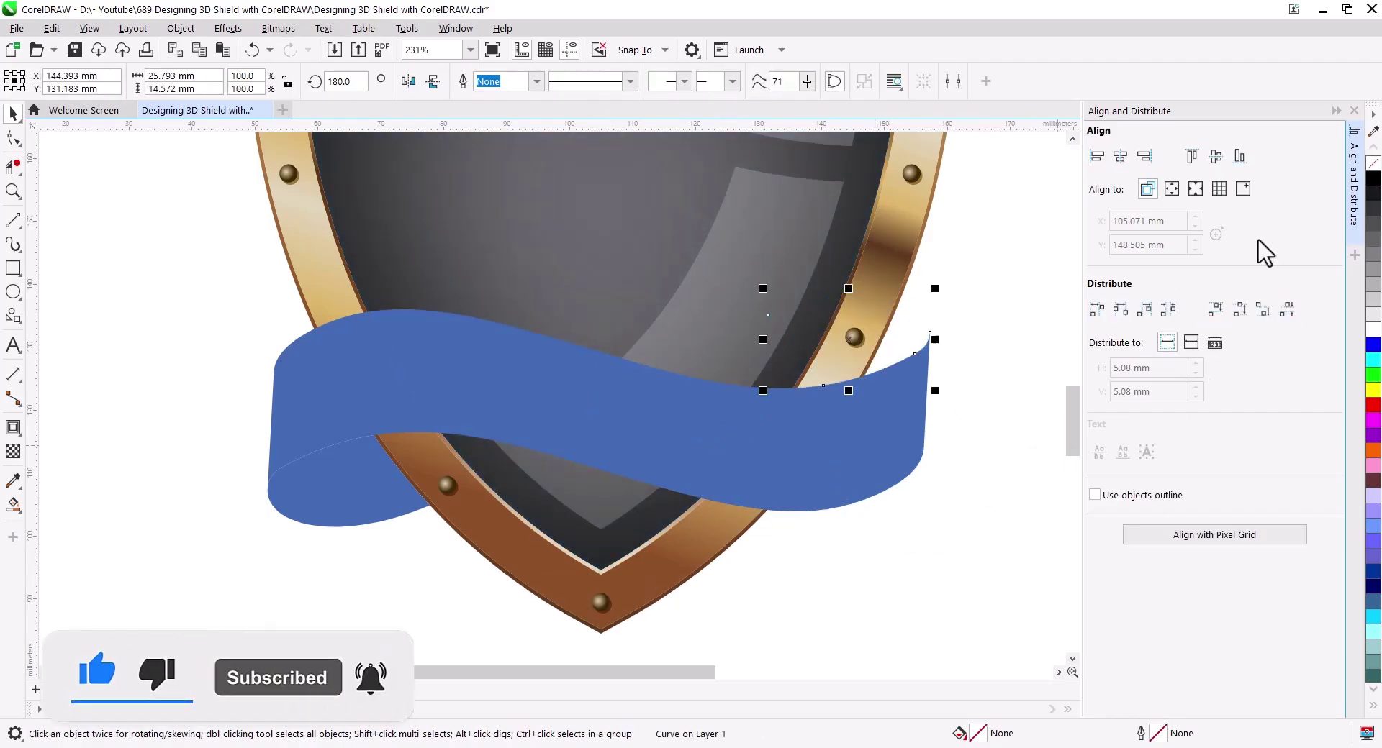
right_click(1374, 185)
left_click(952, 408)
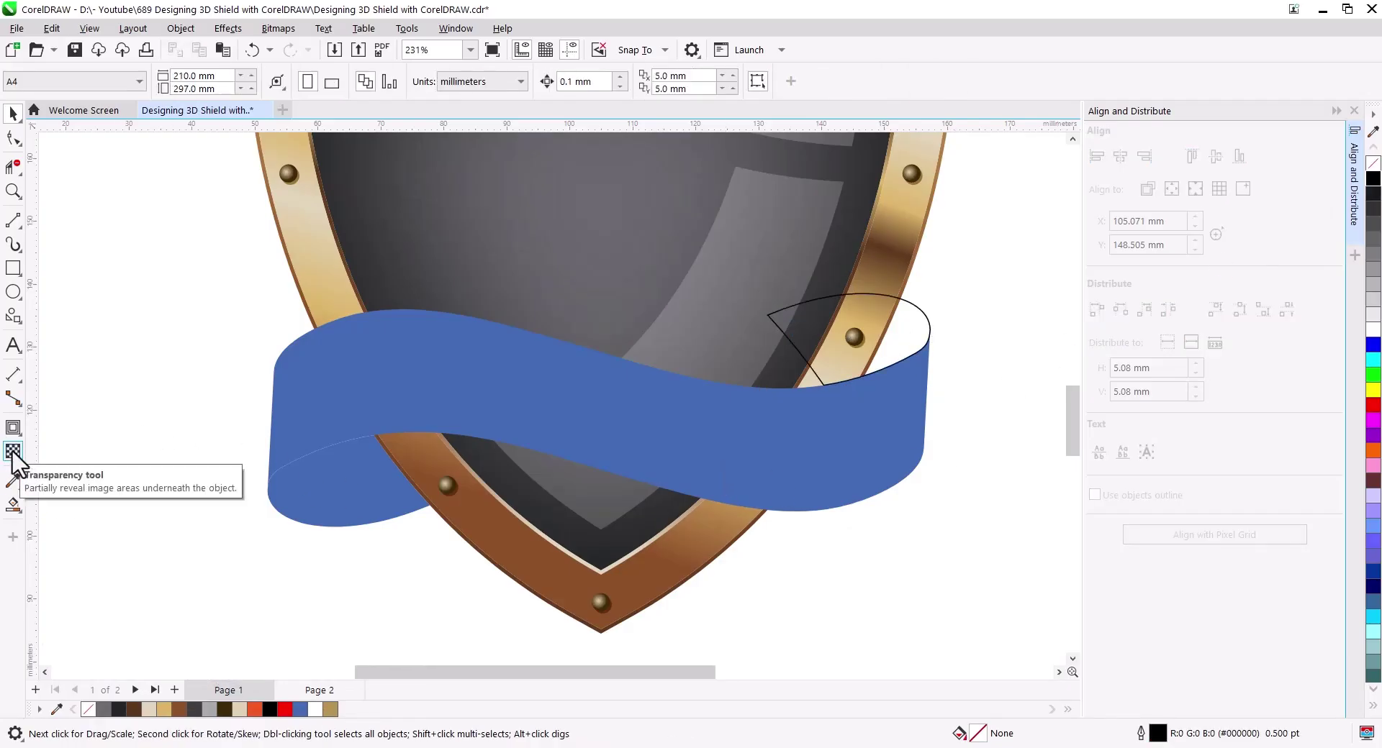
Smart Fill the right curl's enclosed region as a new piece and discard the leftover end piece.
left_click(13, 504)
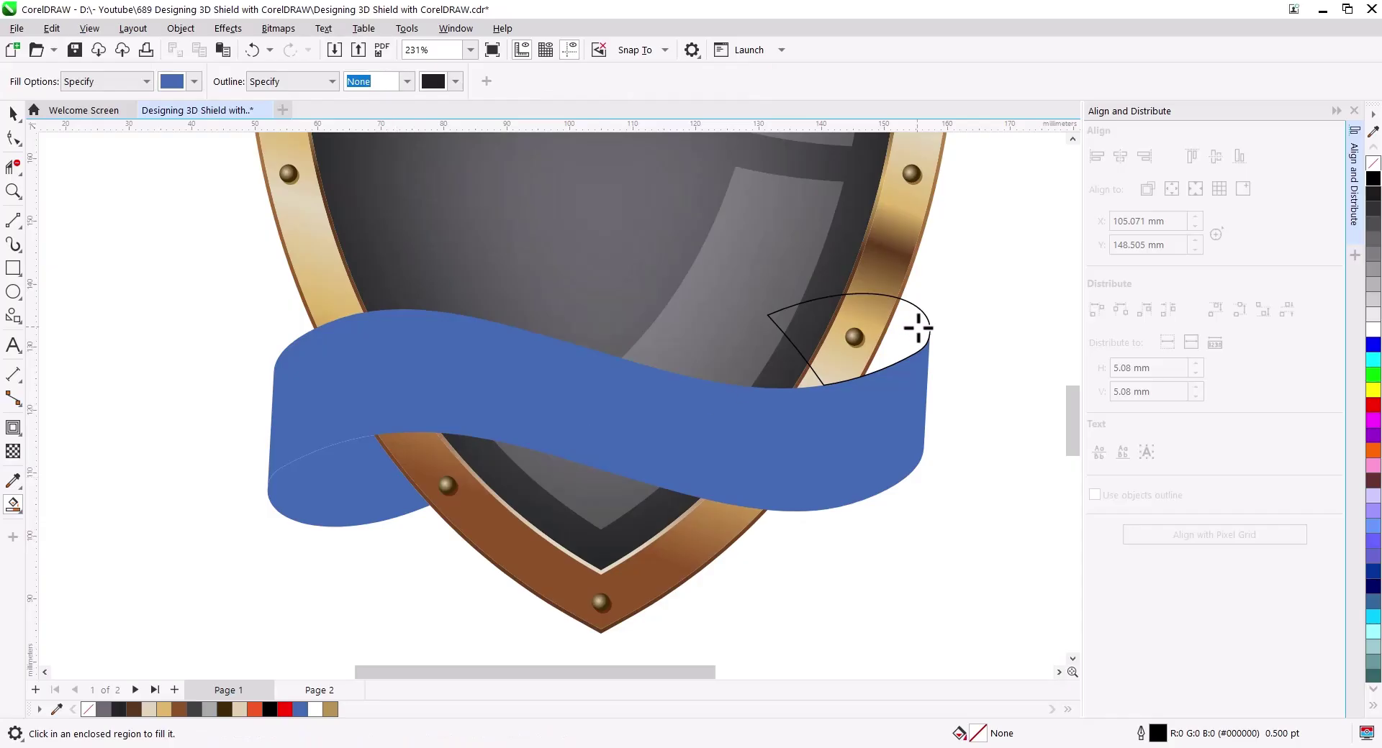
left_click(918, 328)
left_click(12, 114)
left_click(766, 313)
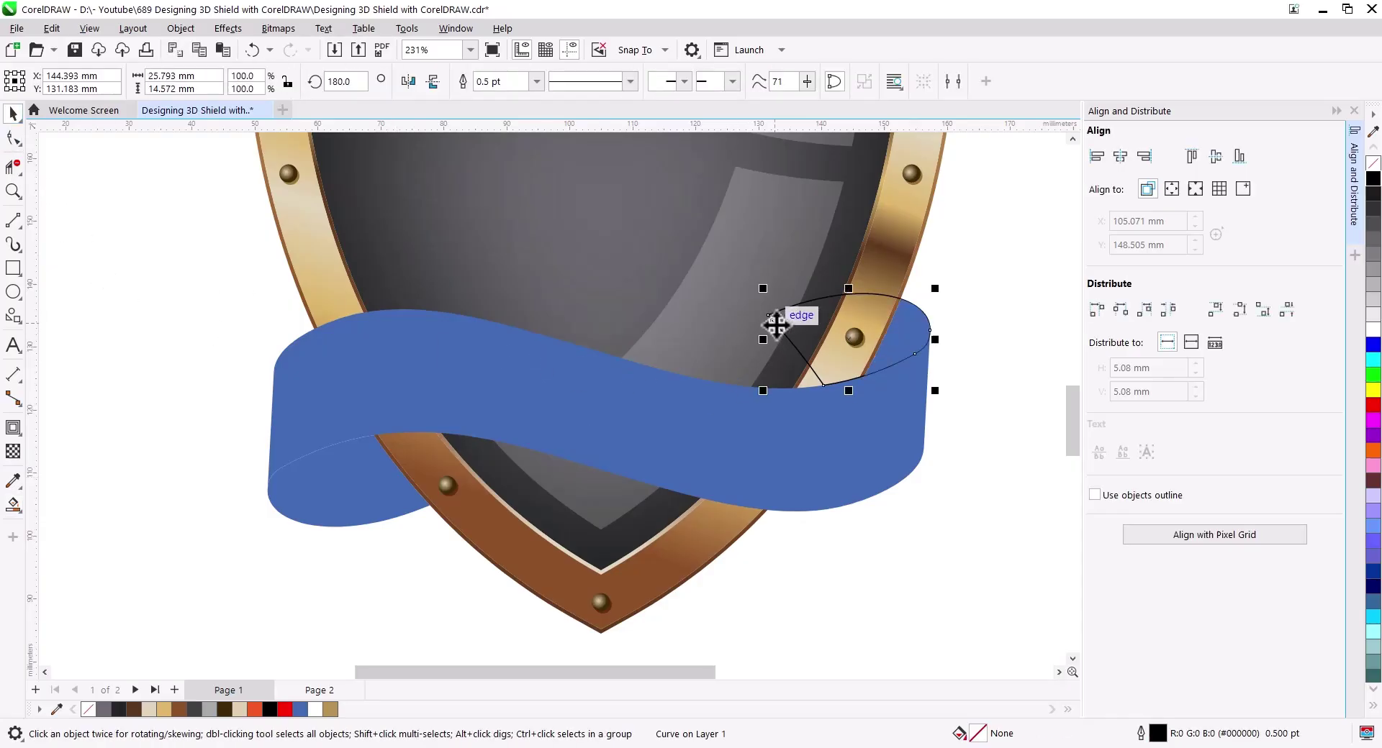
key("Escape")
Fill the left and right curled end pieces with near-black #222324.
left_click(440, 398)
left_click(456, 360, "shift")
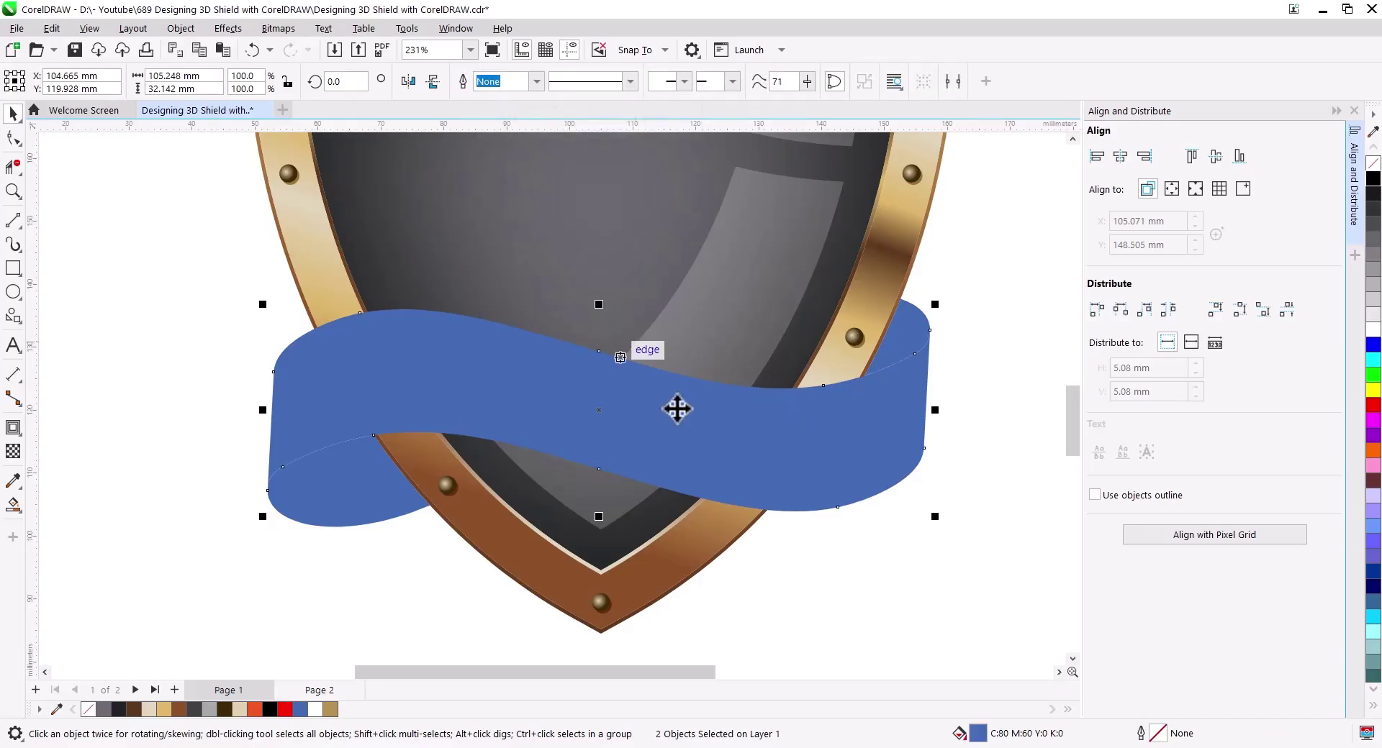
left_click(943, 385)
left_click(907, 332)
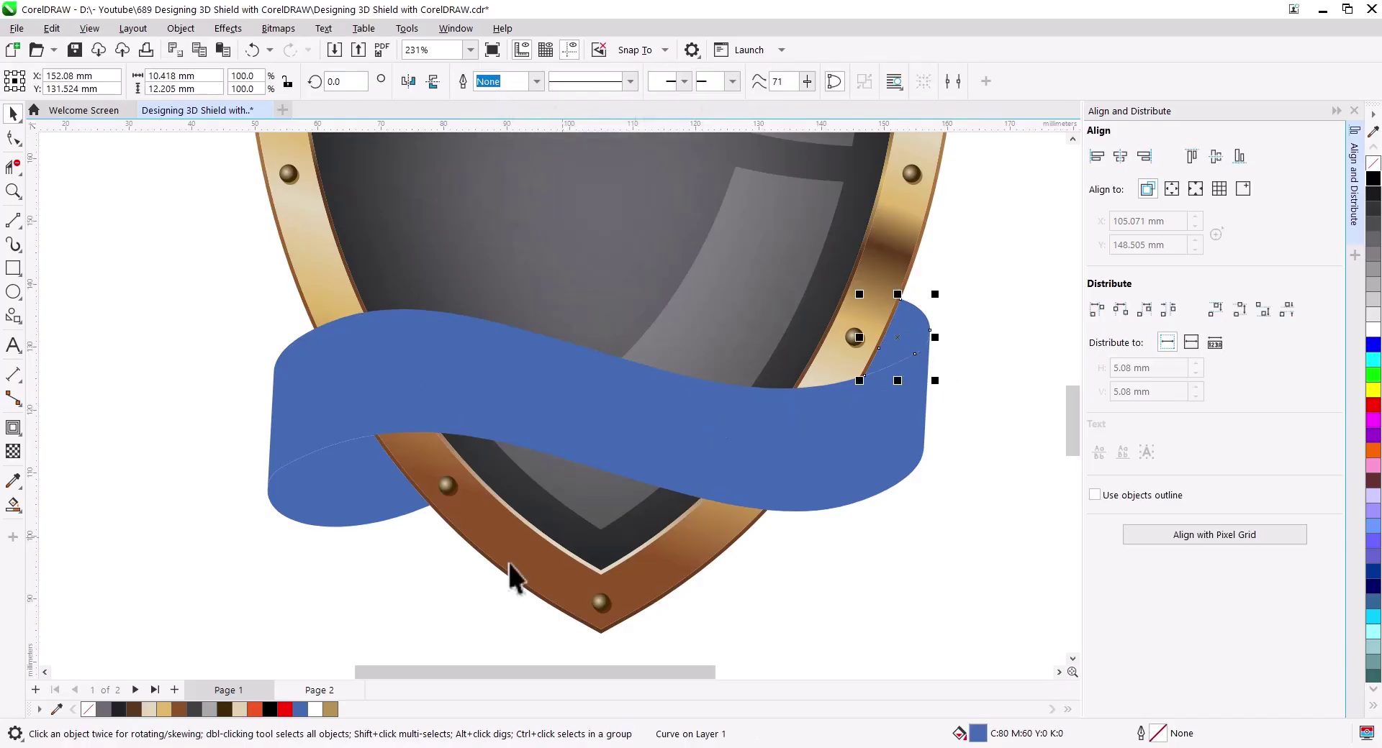
left_click(350, 500)
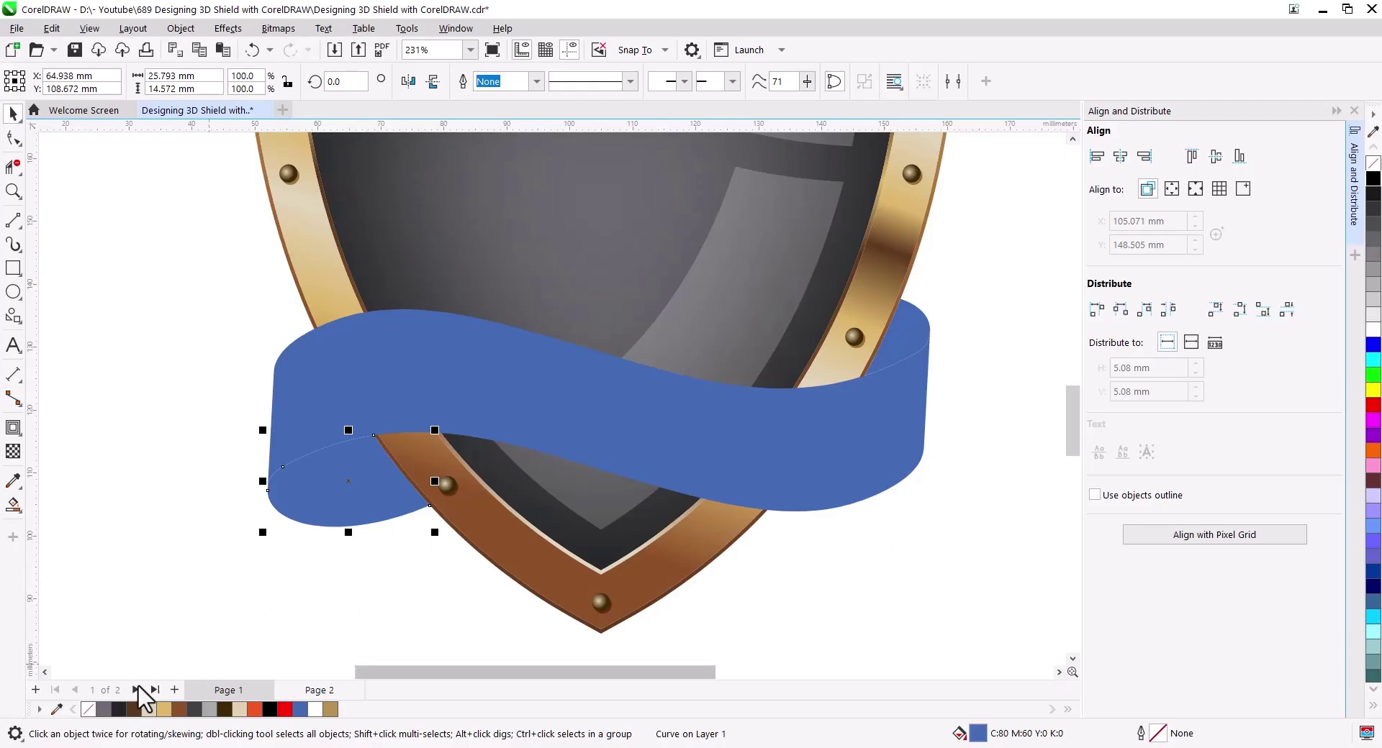
left_click(119, 710)
key("Escape")
left_click(920, 339)
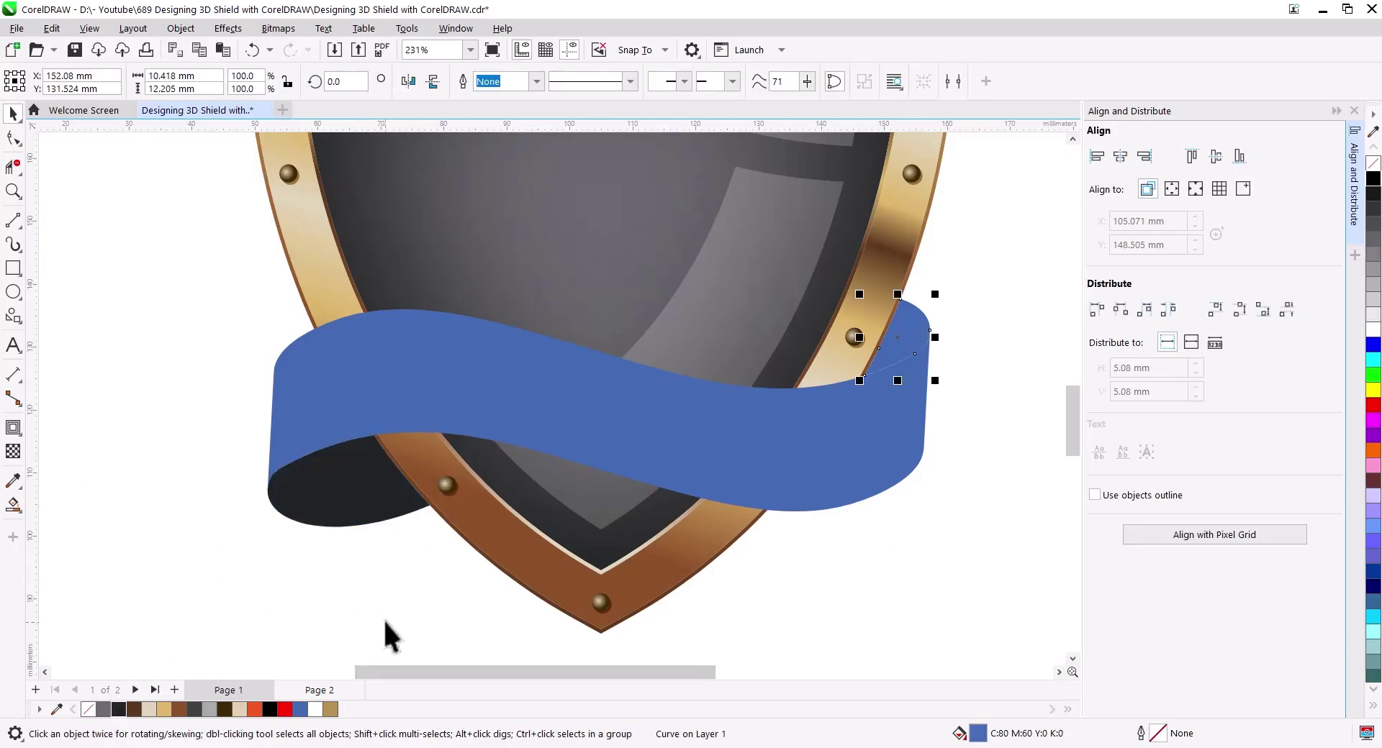
left_click(117, 709)
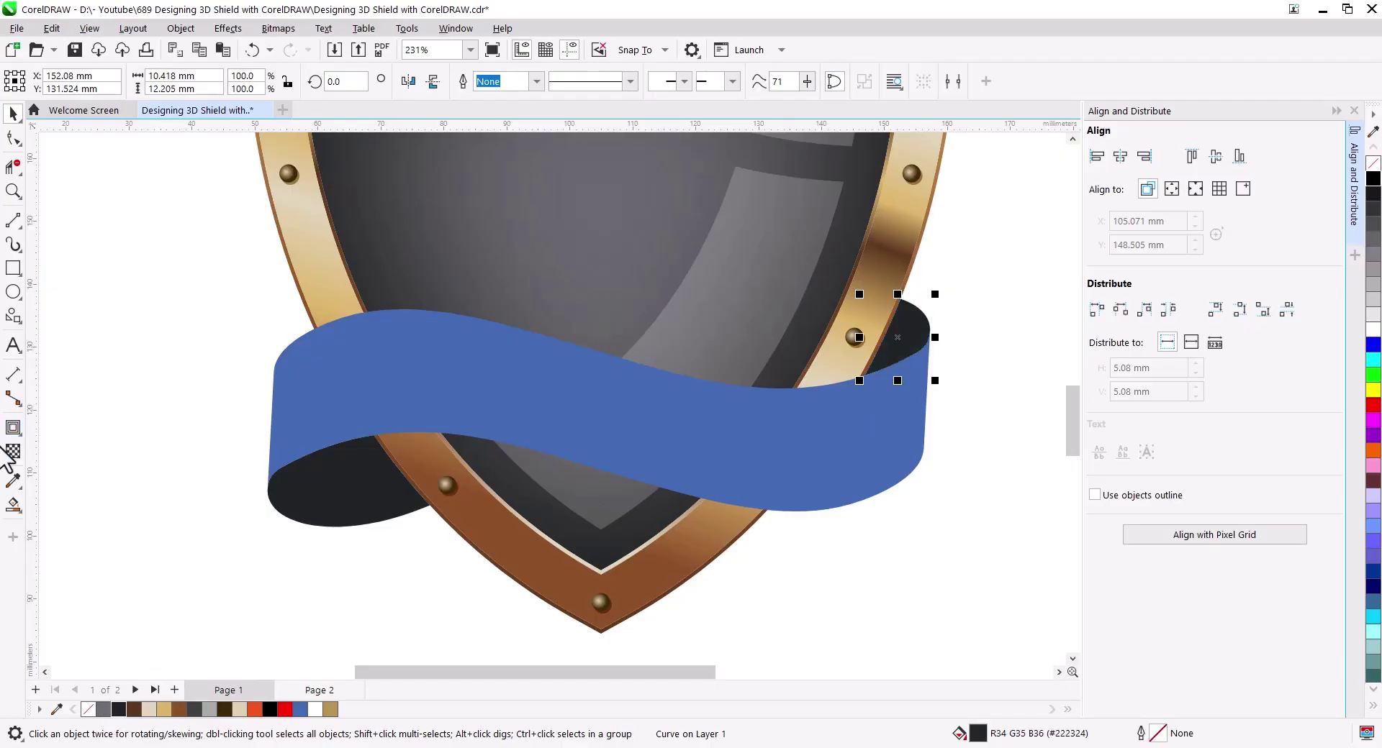
Apply a linear fountain fill across the right-end curl piece.
left_click(13, 505)
left_click(64, 510)
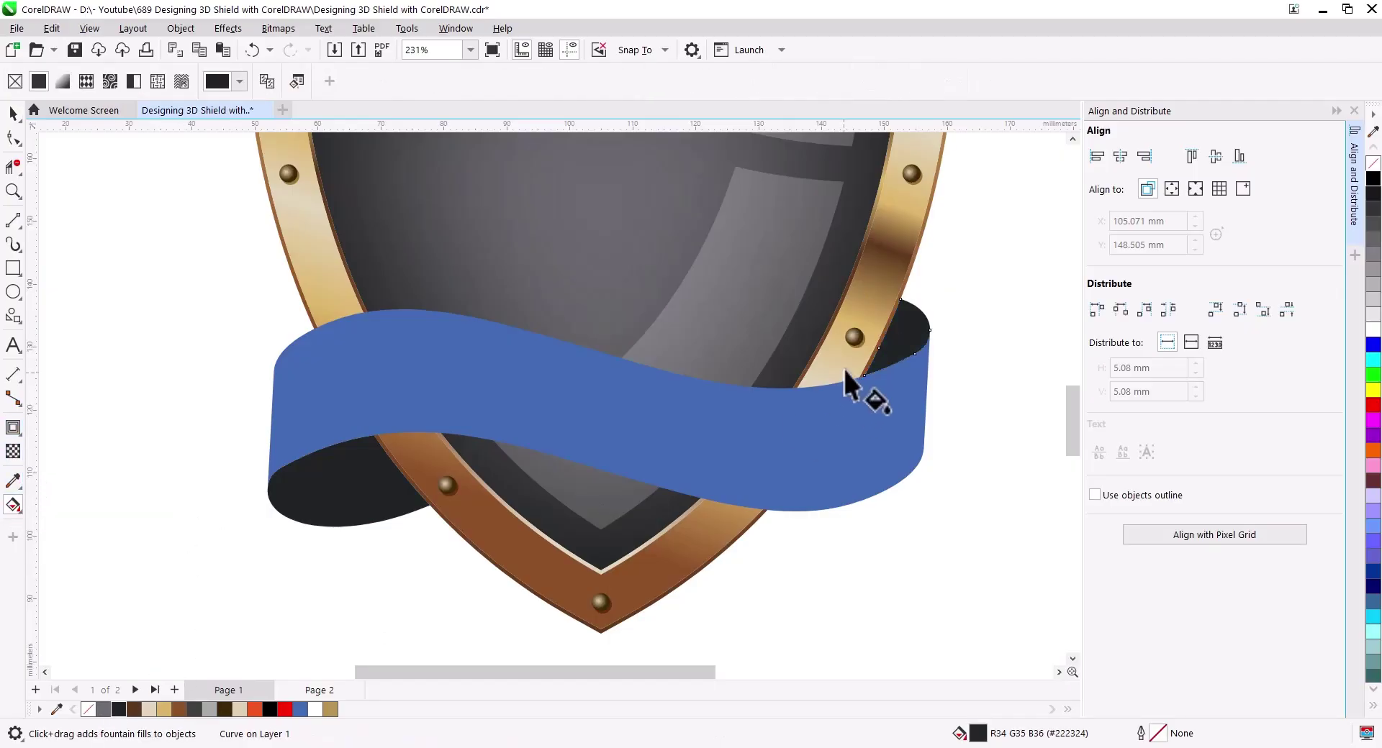
left_click_drag(839, 309, 921, 366)
left_click_drag(839, 310, 934, 380)
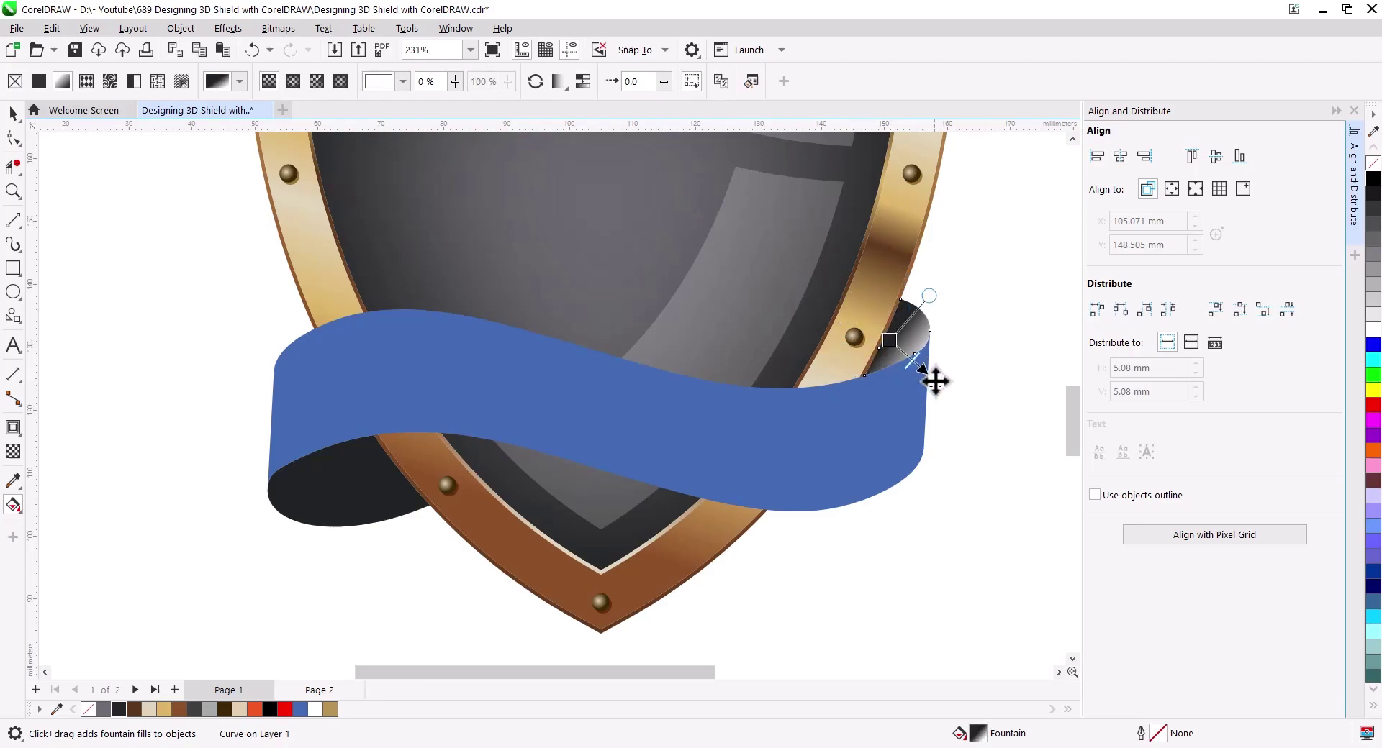
Apply a light-to-dark fountain fill across the left end piece and adjust its angle.
left_click(366, 502)
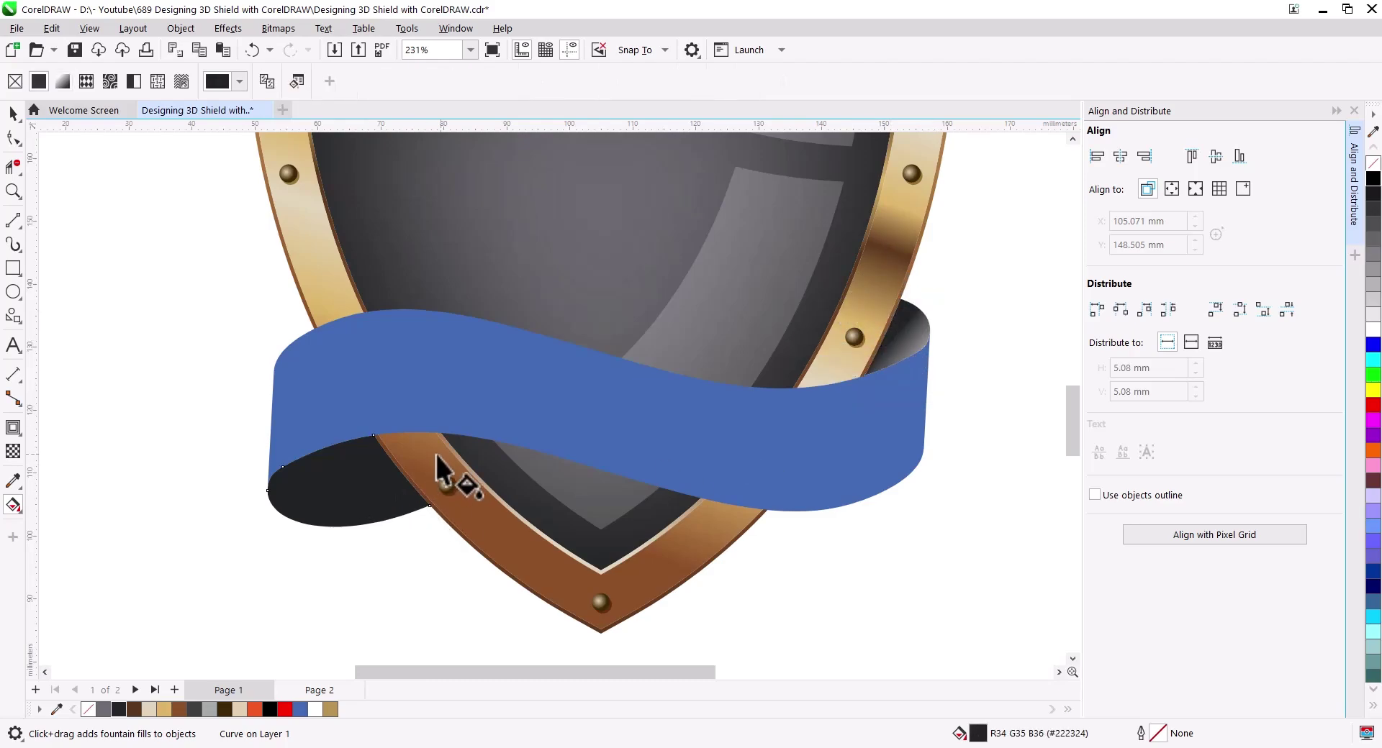
mouse_move(340, 485)
left_mouse_down()
mouse_move(262, 464)
mouse_move(185, 413)
left_mouse_up()
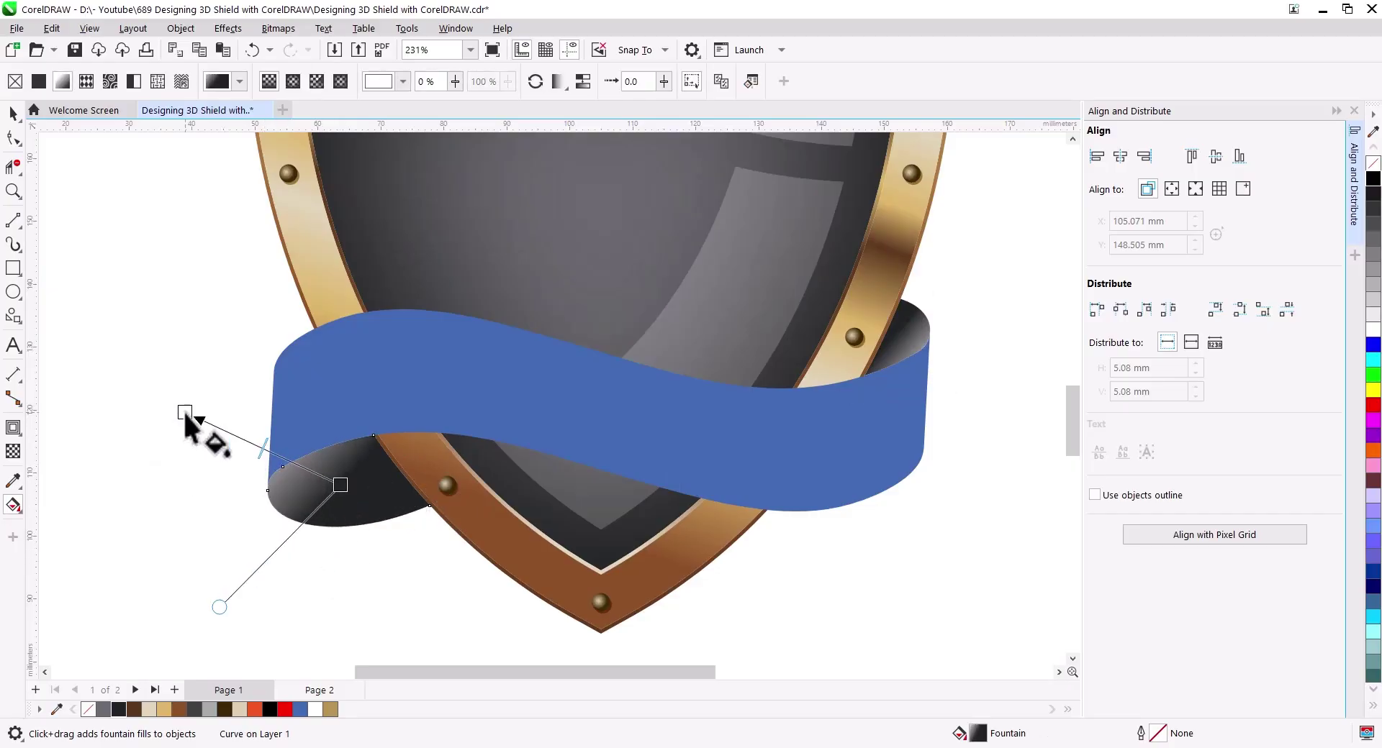
left_click_drag(341, 484, 318, 480)
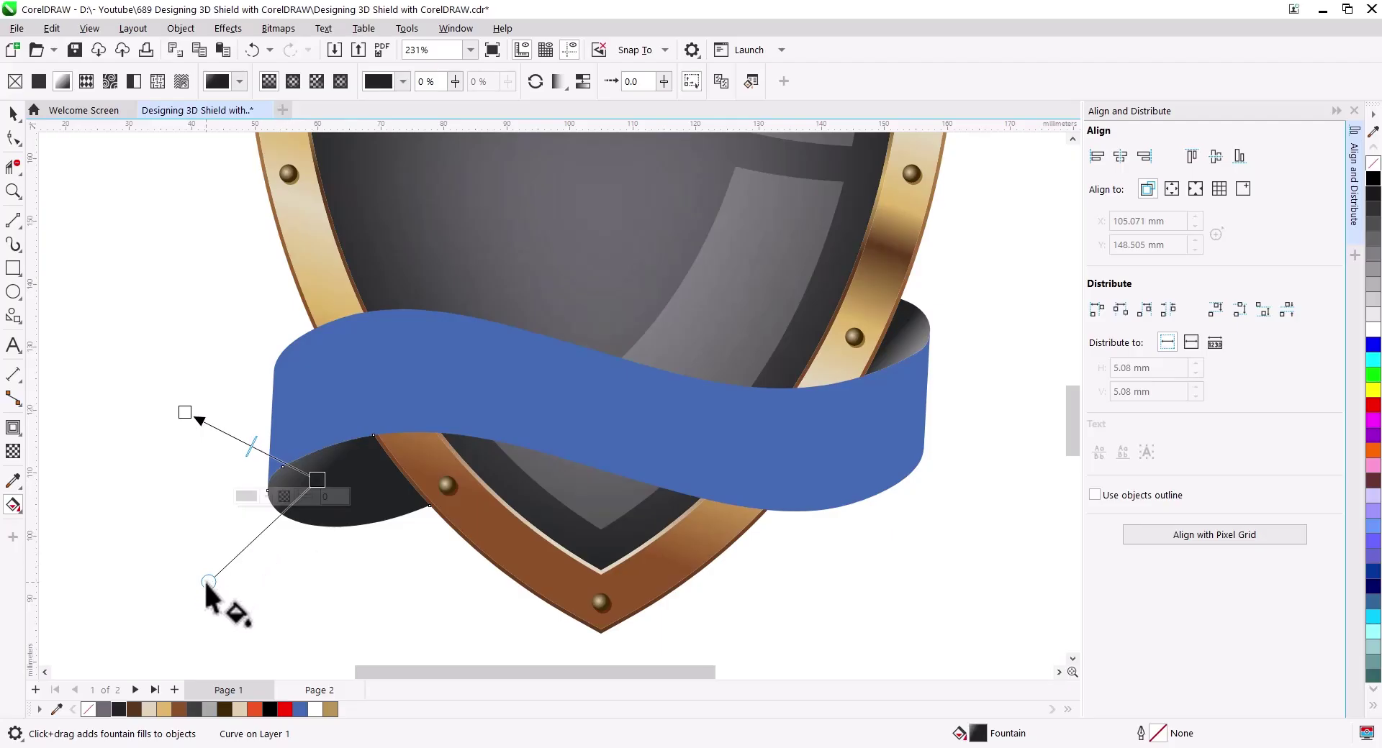
left_click_drag(224, 606, 283, 614)
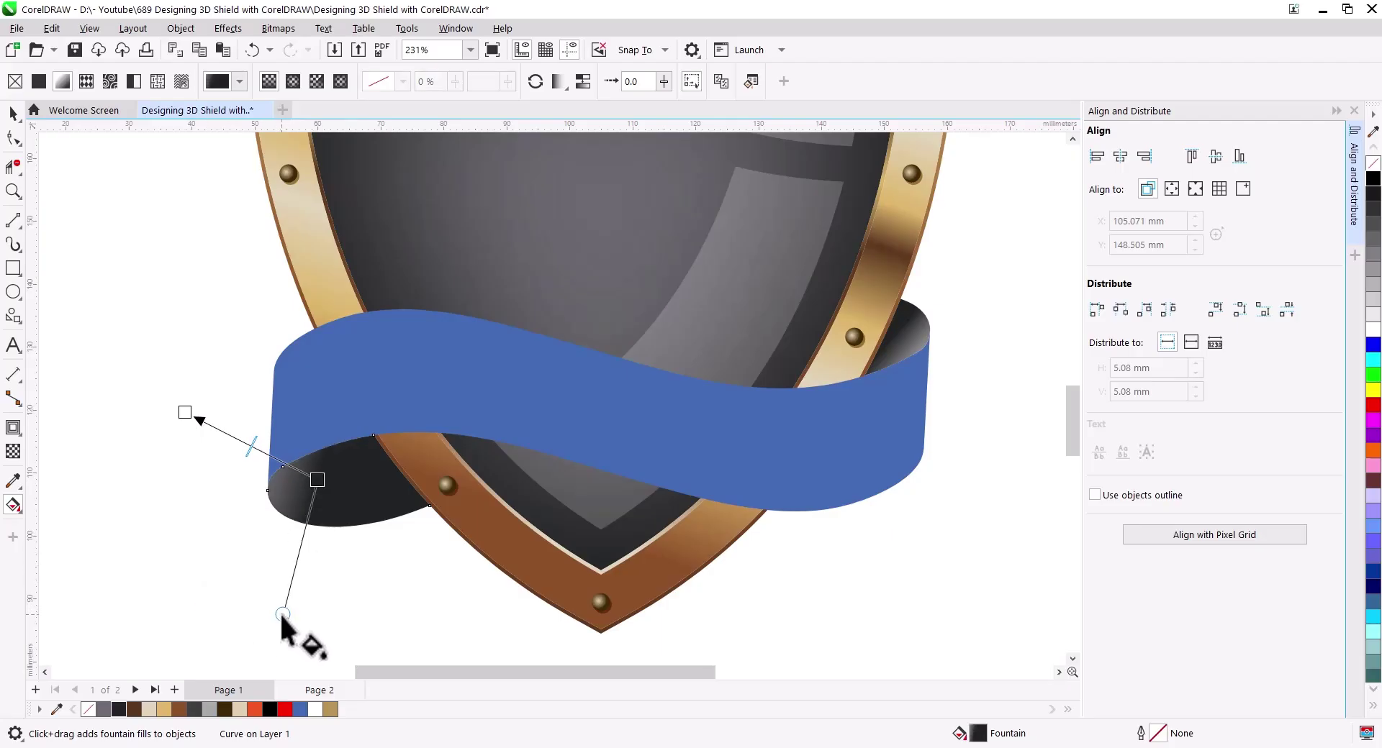
Refine both gradients: lighten the right end piece and stretch the left gradient further left.
left_click(915, 335)
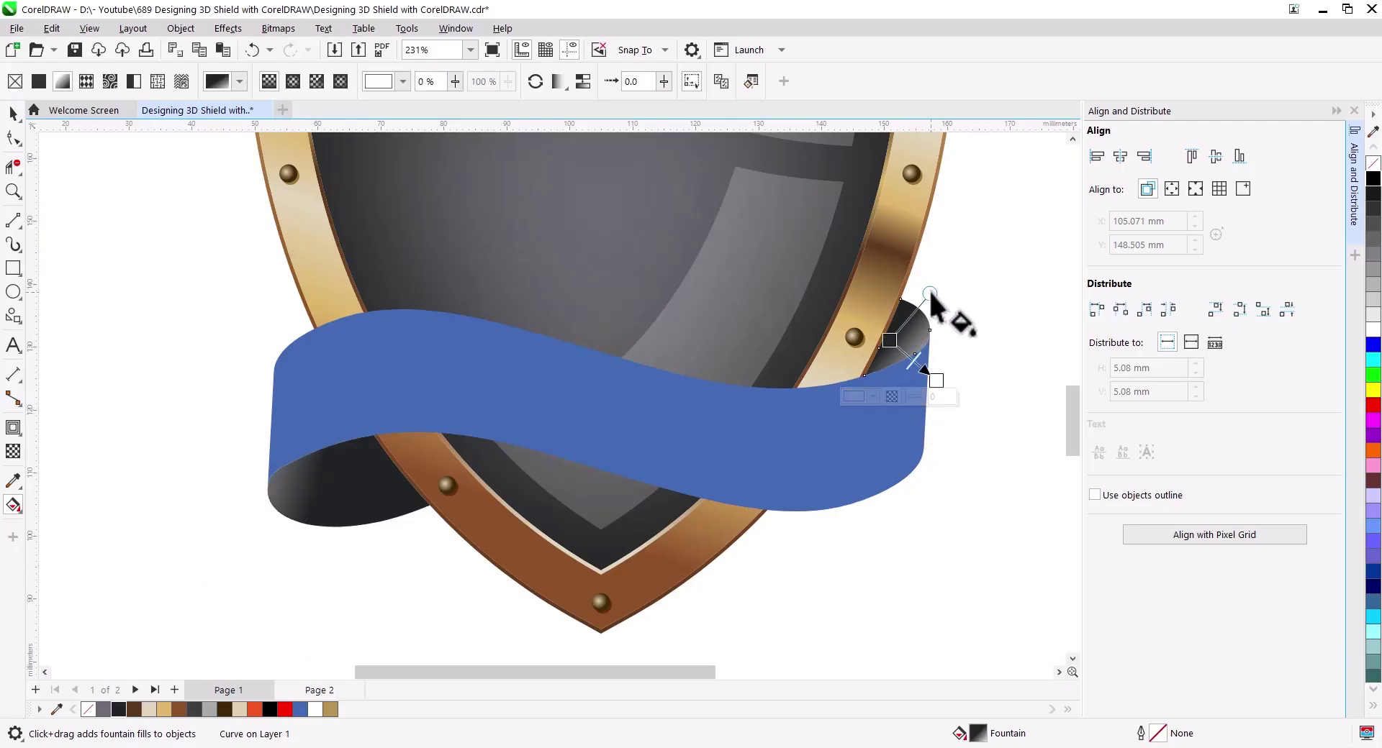
mouse_move(930, 294)
left_mouse_down()
mouse_move(899, 315)
mouse_move(903, 353)
mouse_move(976, 437)
left_mouse_up()
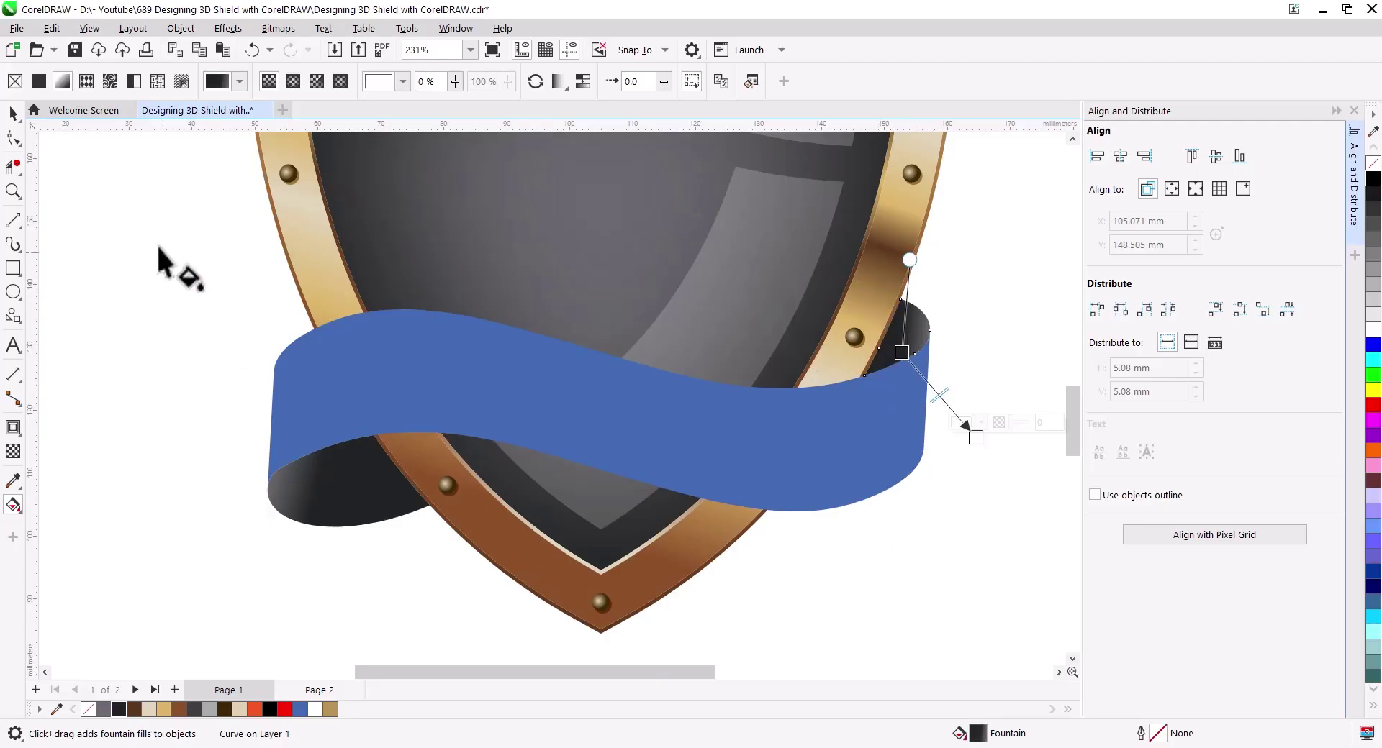
left_click(324, 517)
left_click_drag(191, 421, 126, 419)
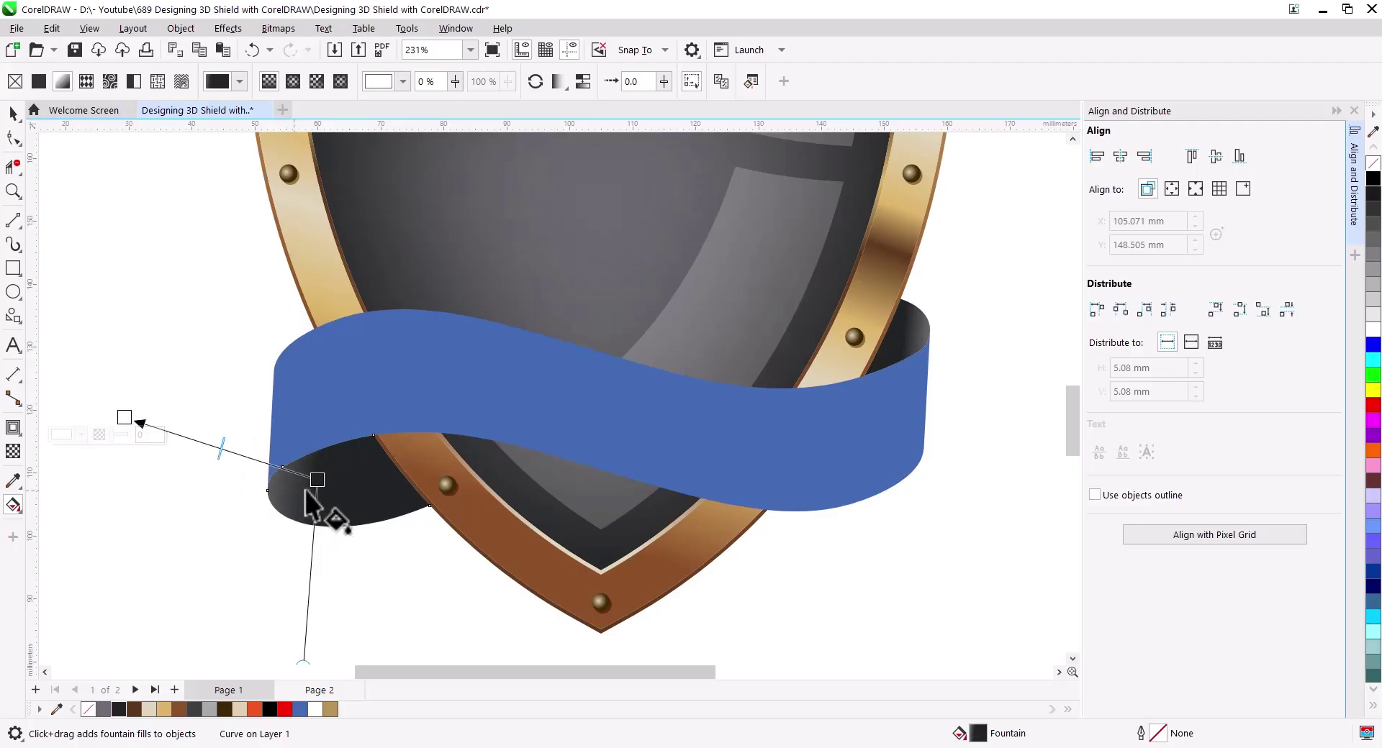
left_click(13, 113)
Give the blue ribbon a bright green #00FF00 outline.
key("Escape")
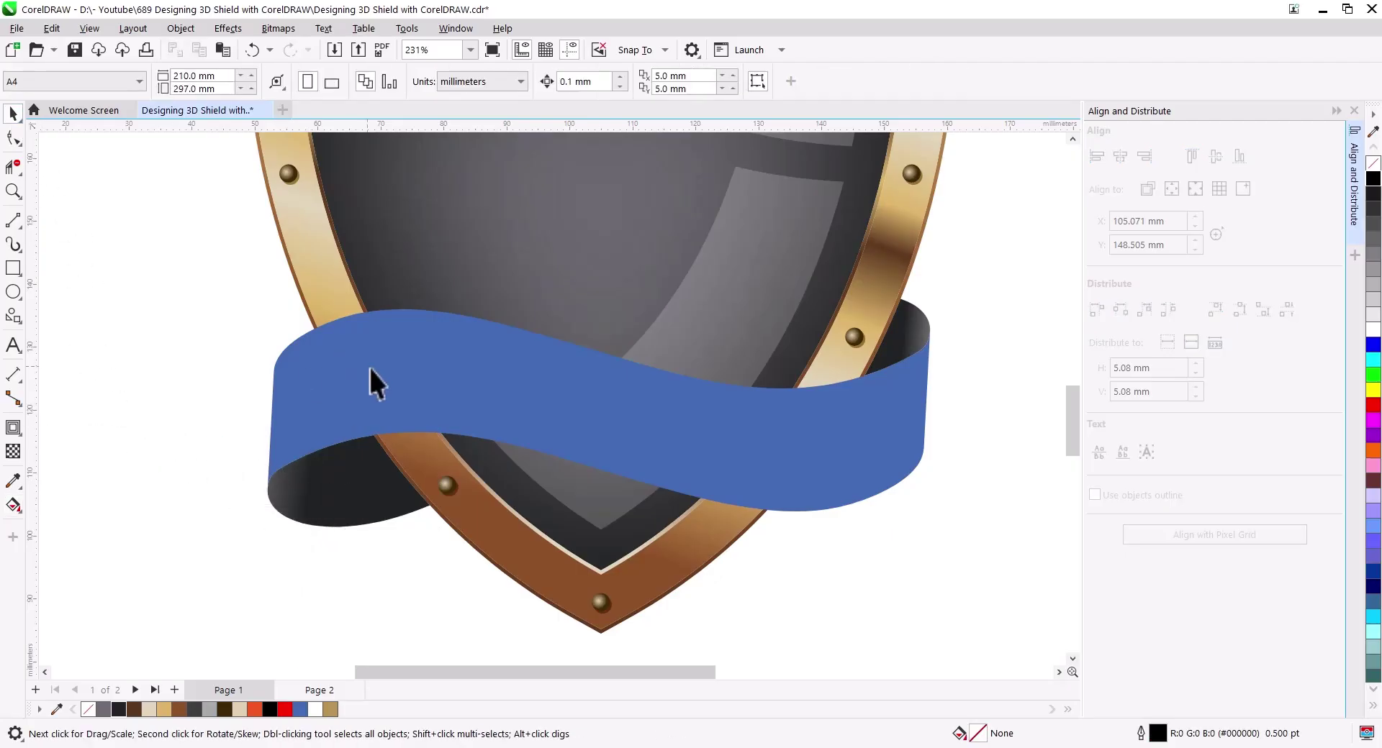
left_click(370, 367)
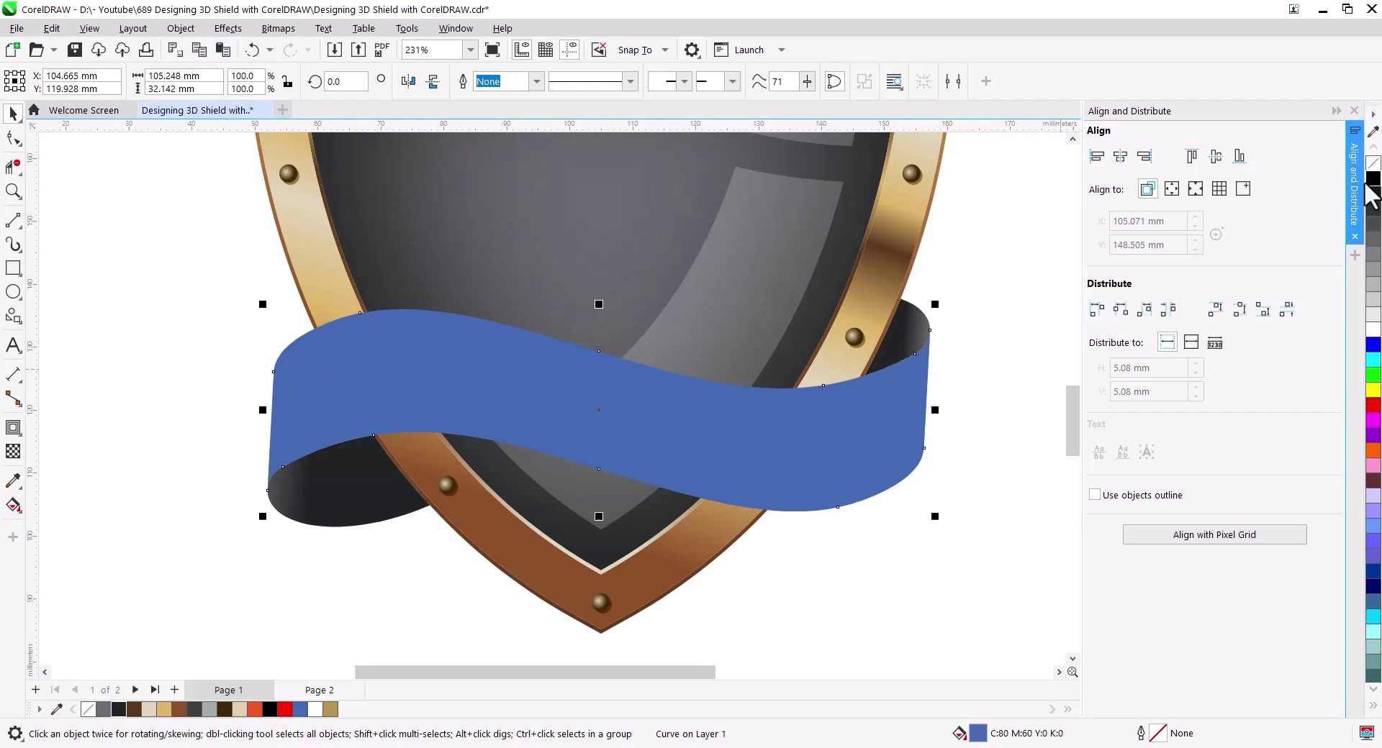
right_click(1373, 375)
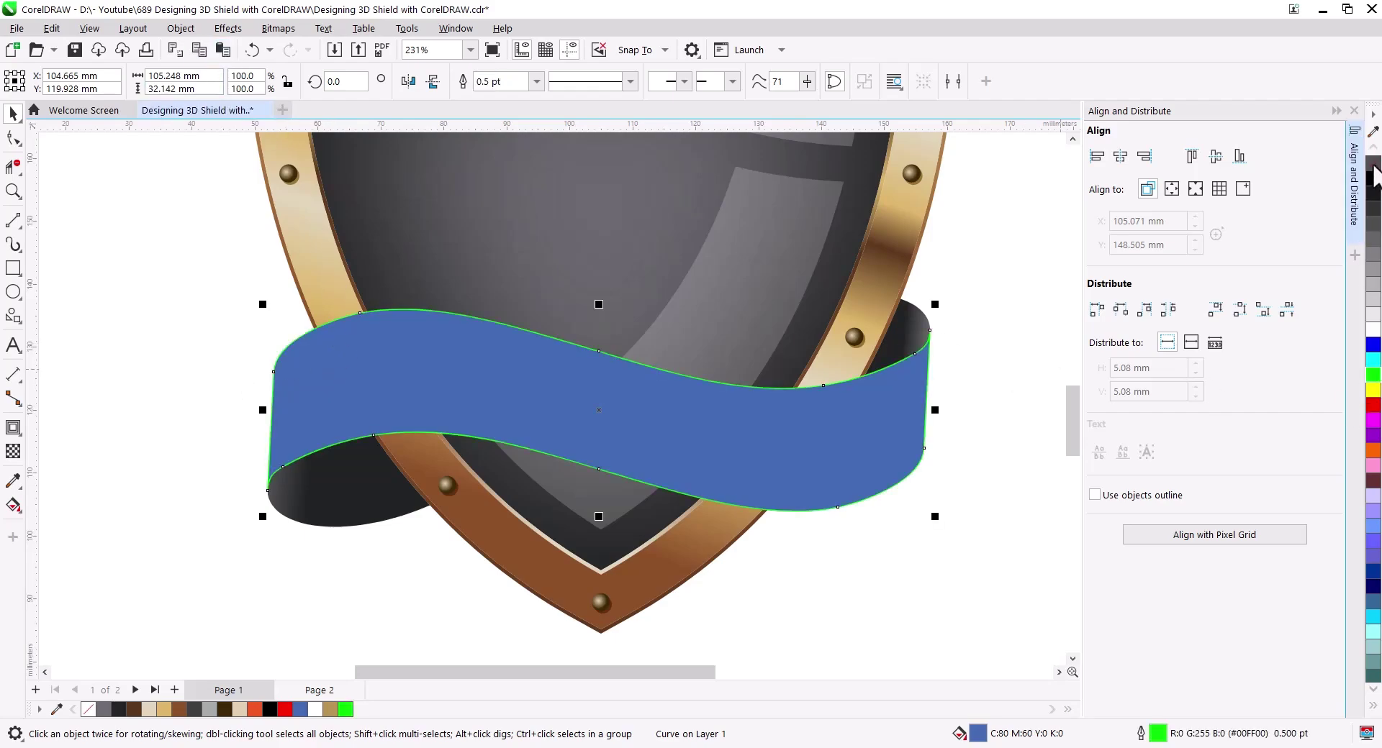
left_click(1374, 166)
Break the ribbon outline at its side nodes and Break Apart into top and bottom curves.
left_click(20, 139)
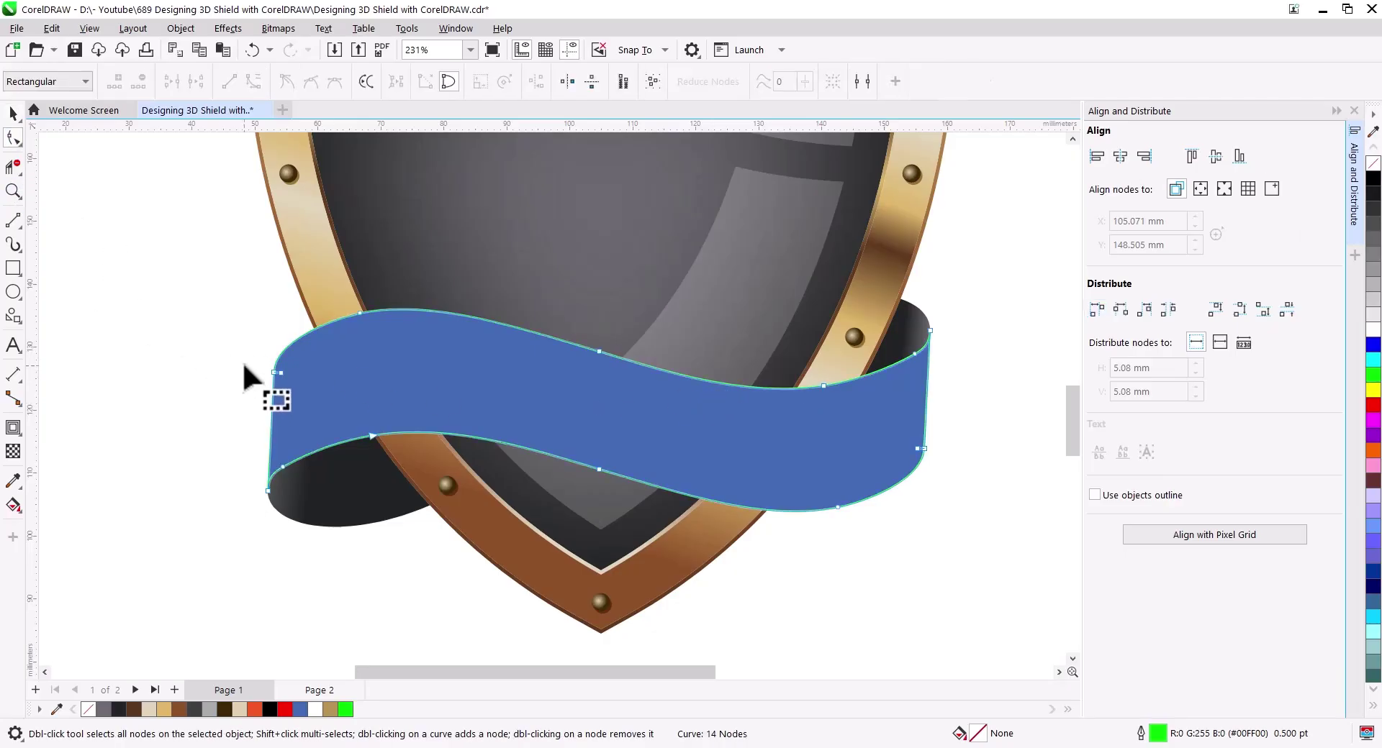
left_click(272, 371)
left_click(267, 490, "shift")
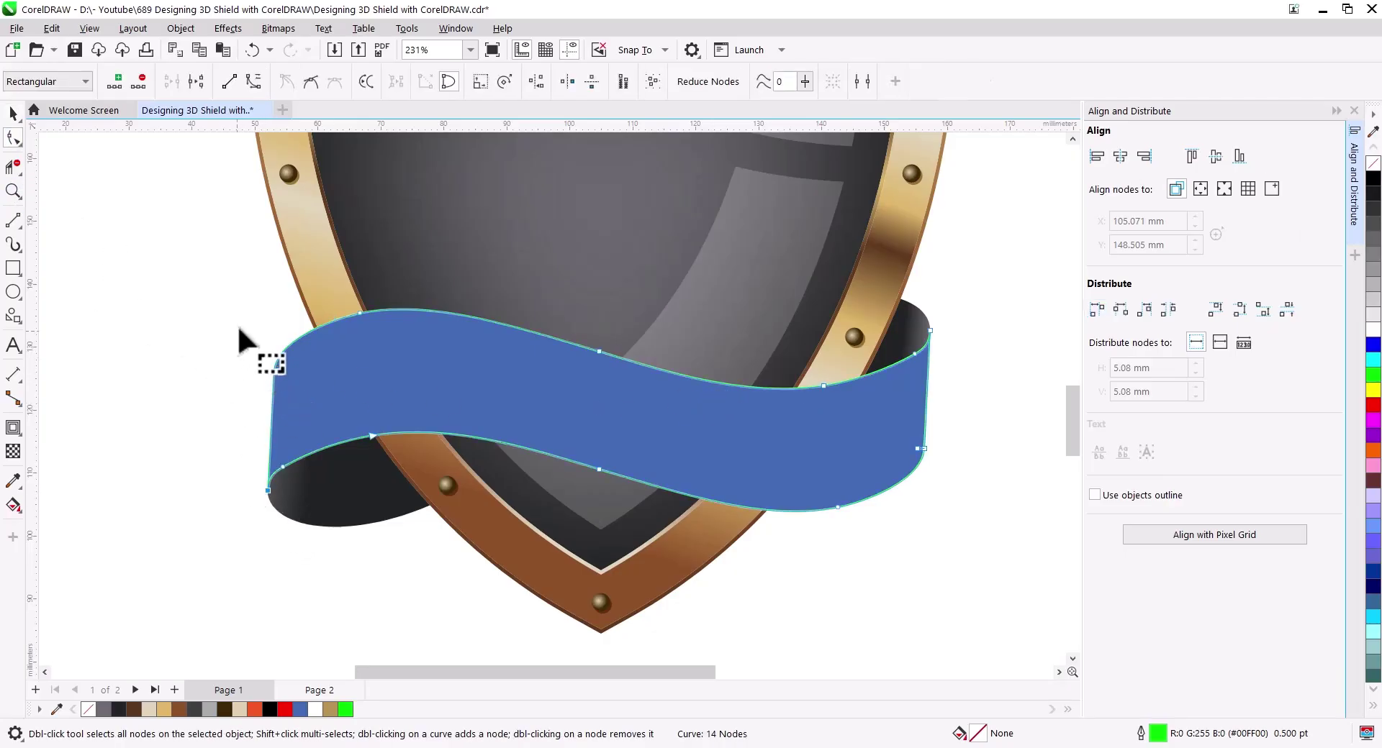
left_click(196, 82)
left_click(928, 331)
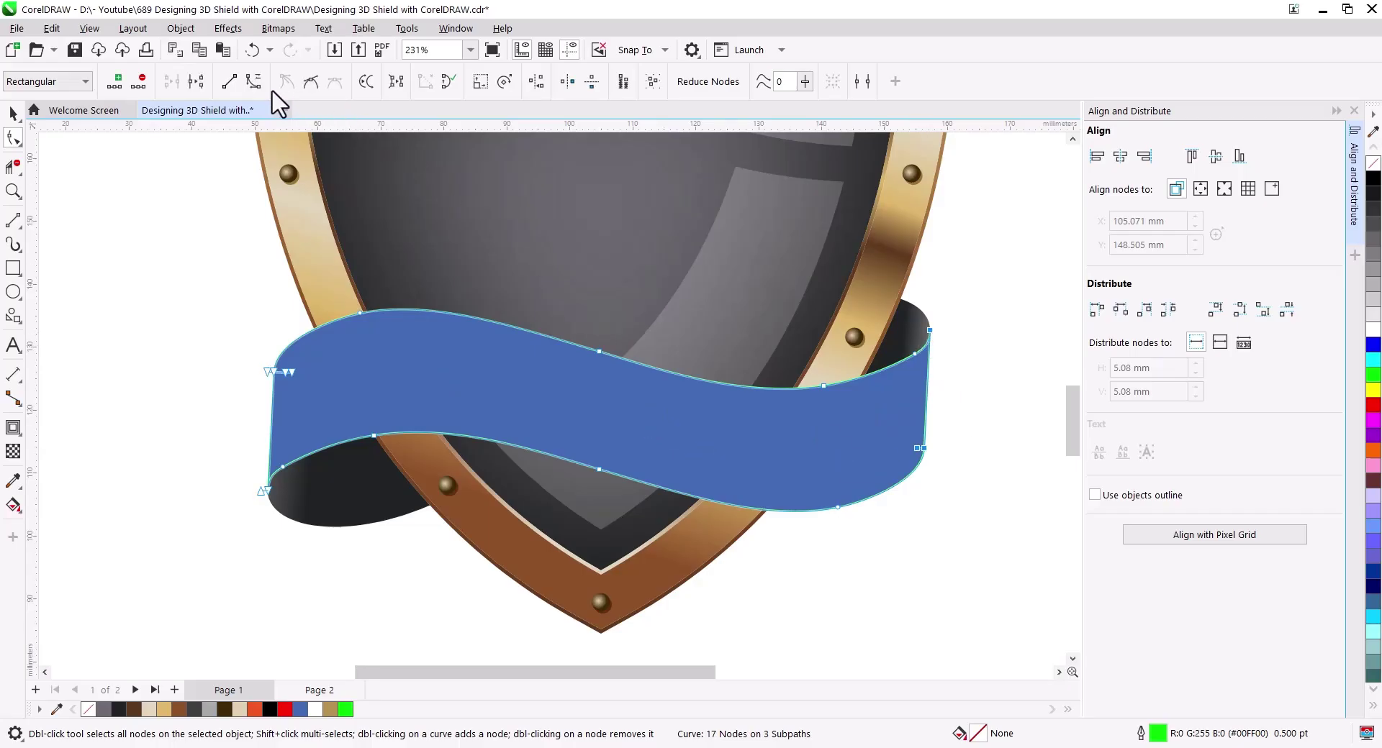
left_click(13, 114)
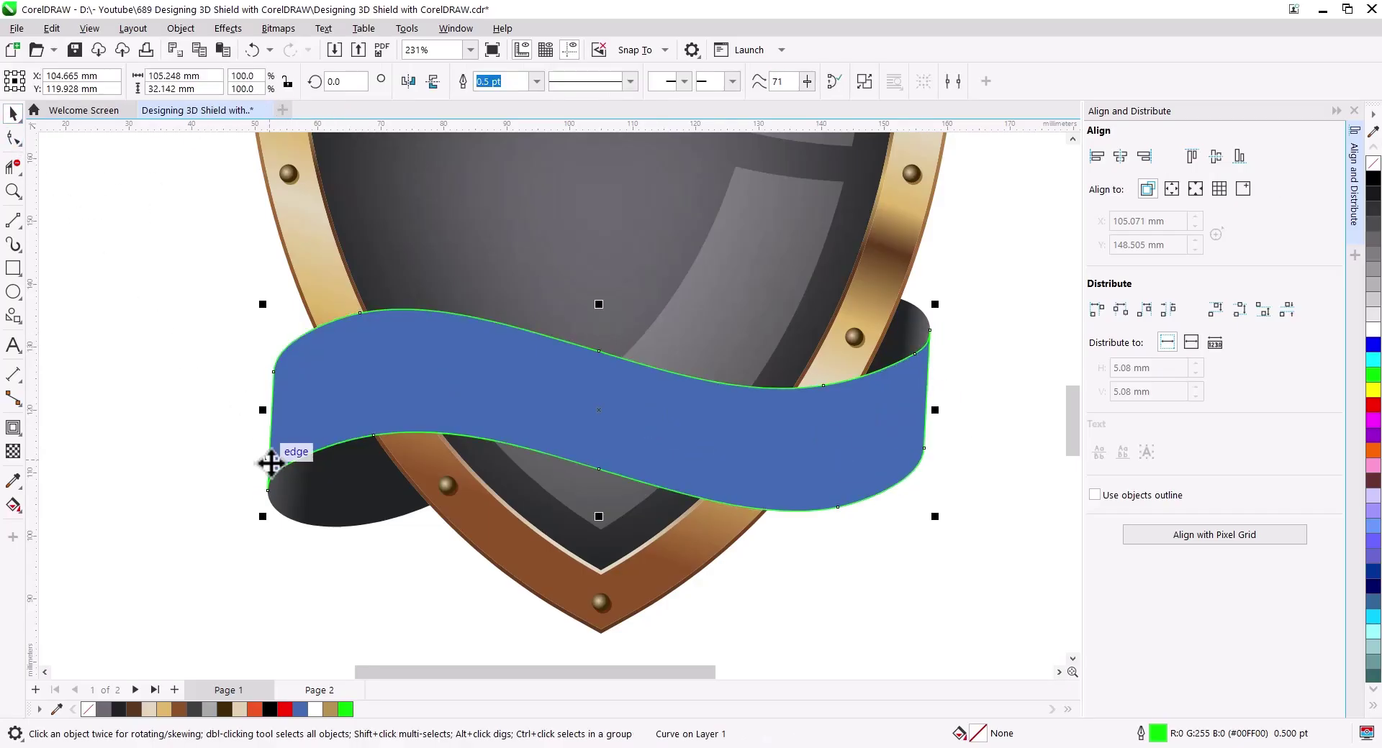
right_click(271, 480)
left_click(350, 44)
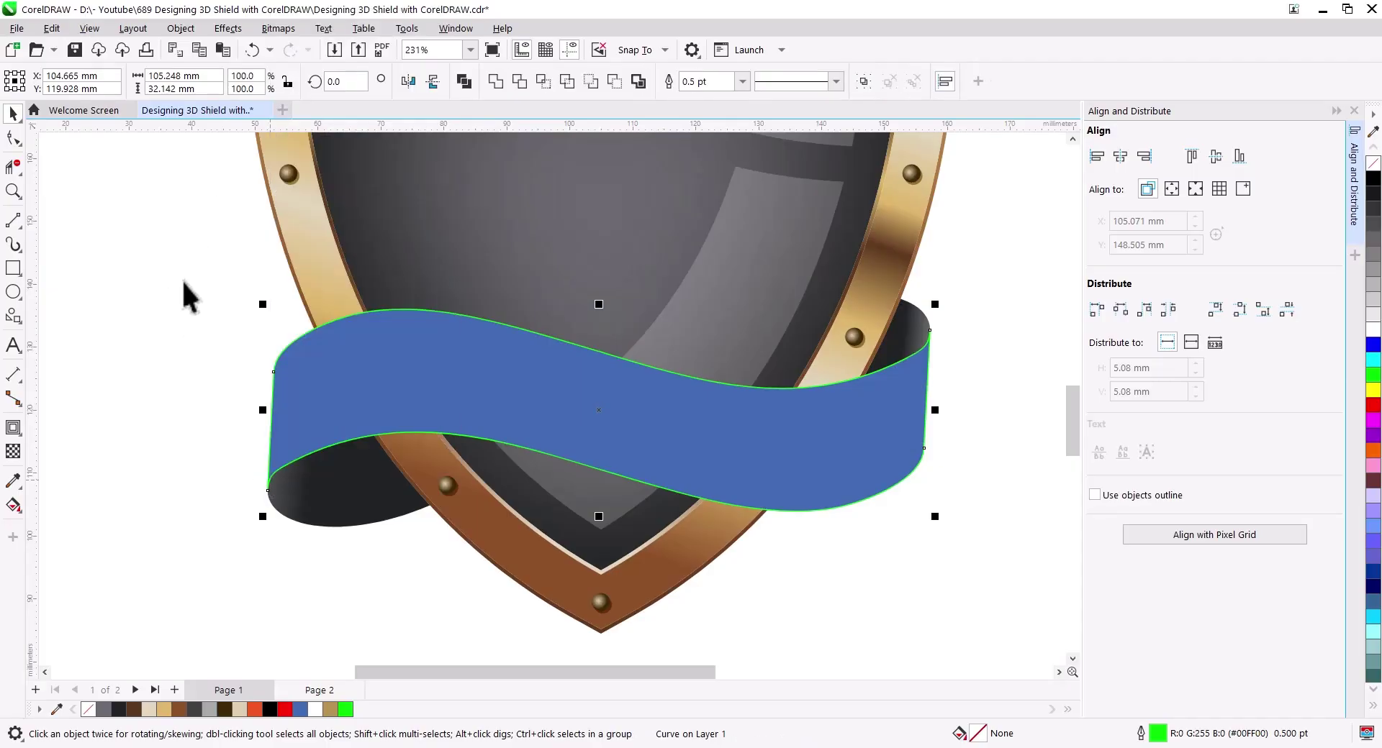
left_click(966, 513)
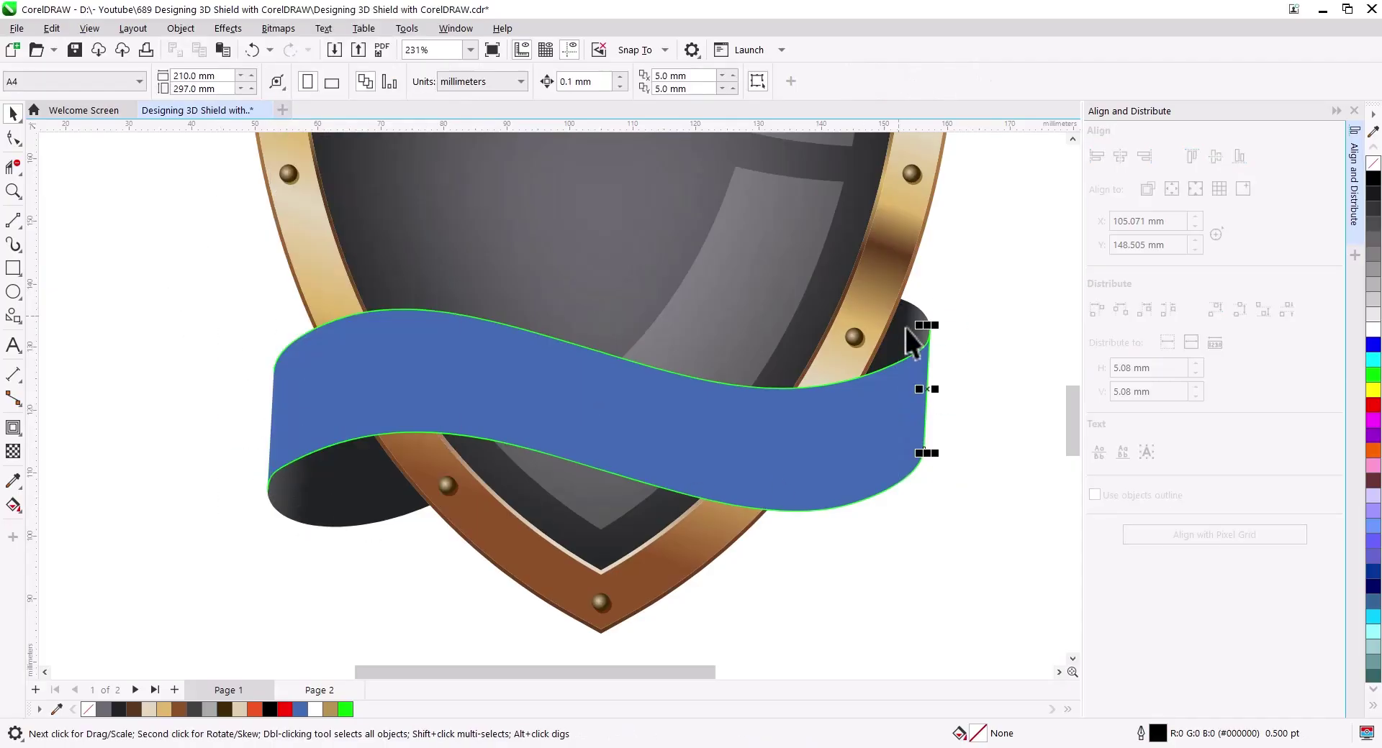
Inspect the split ribbon pieces and the dark back piece at the right end with the Shape tool.
left_click(875, 387)
left_click(13, 136)
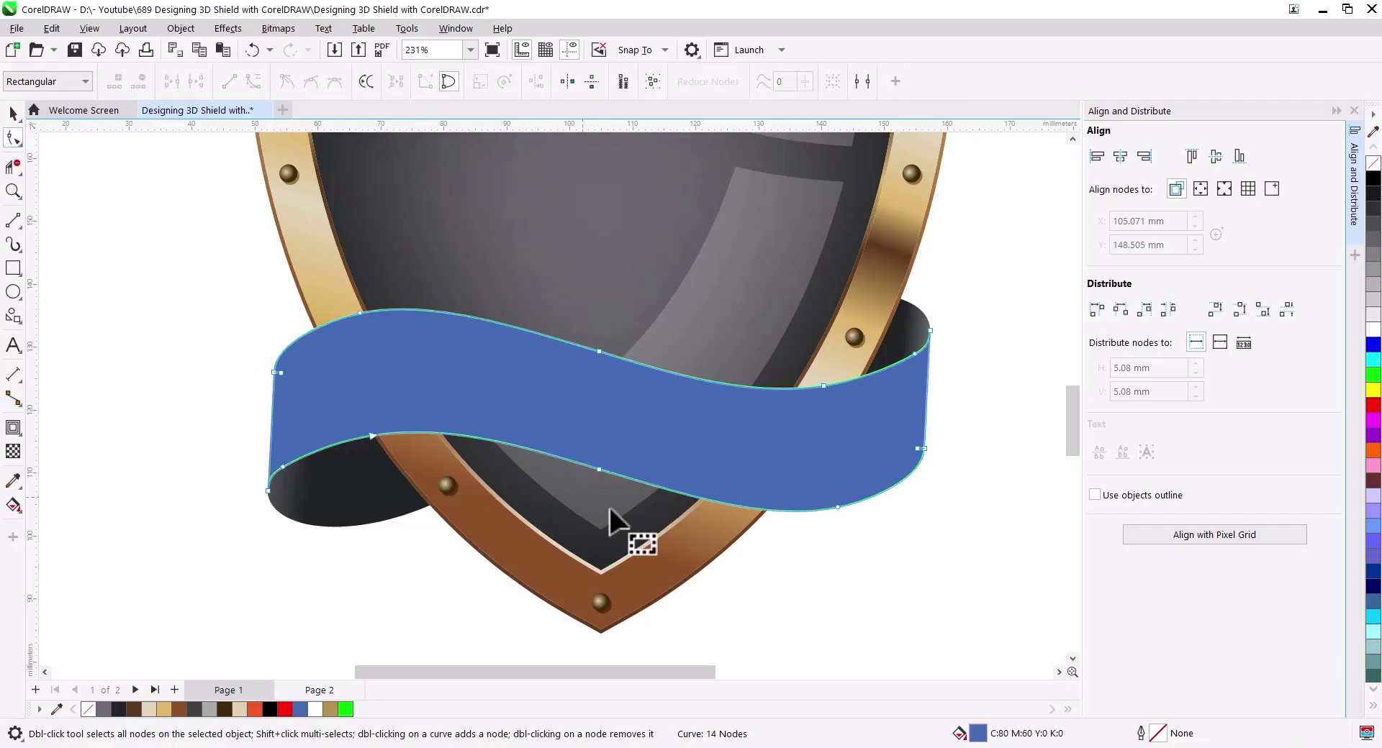
left_click(900, 364)
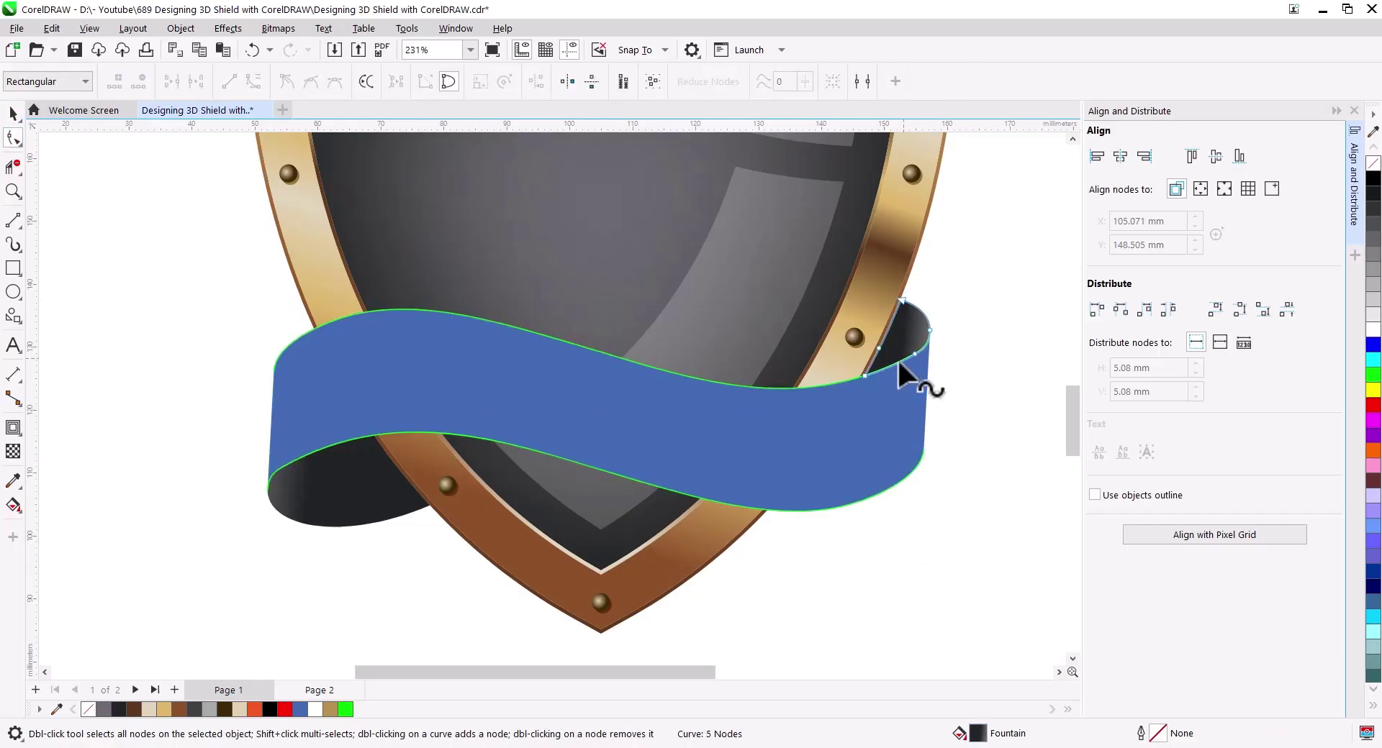
left_click(787, 389)
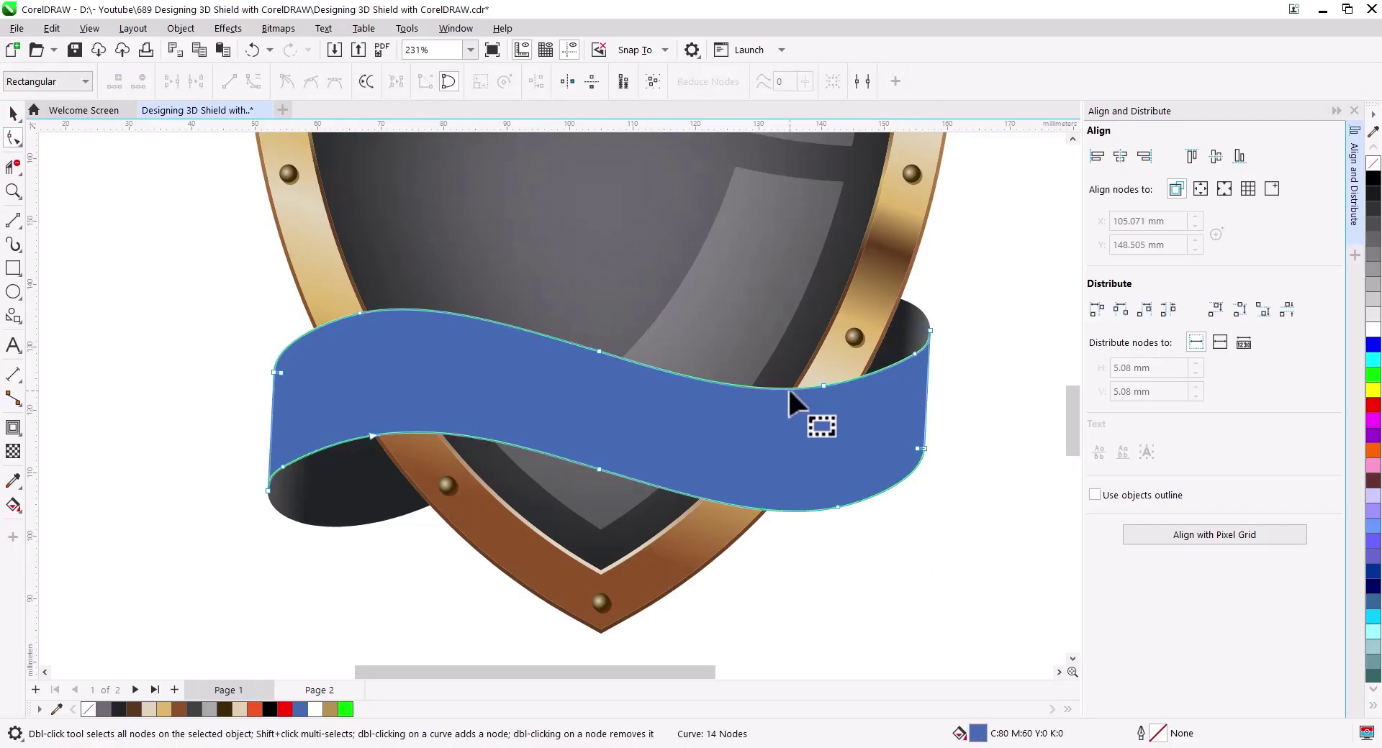
left_click(13, 113)
left_click(92, 296)
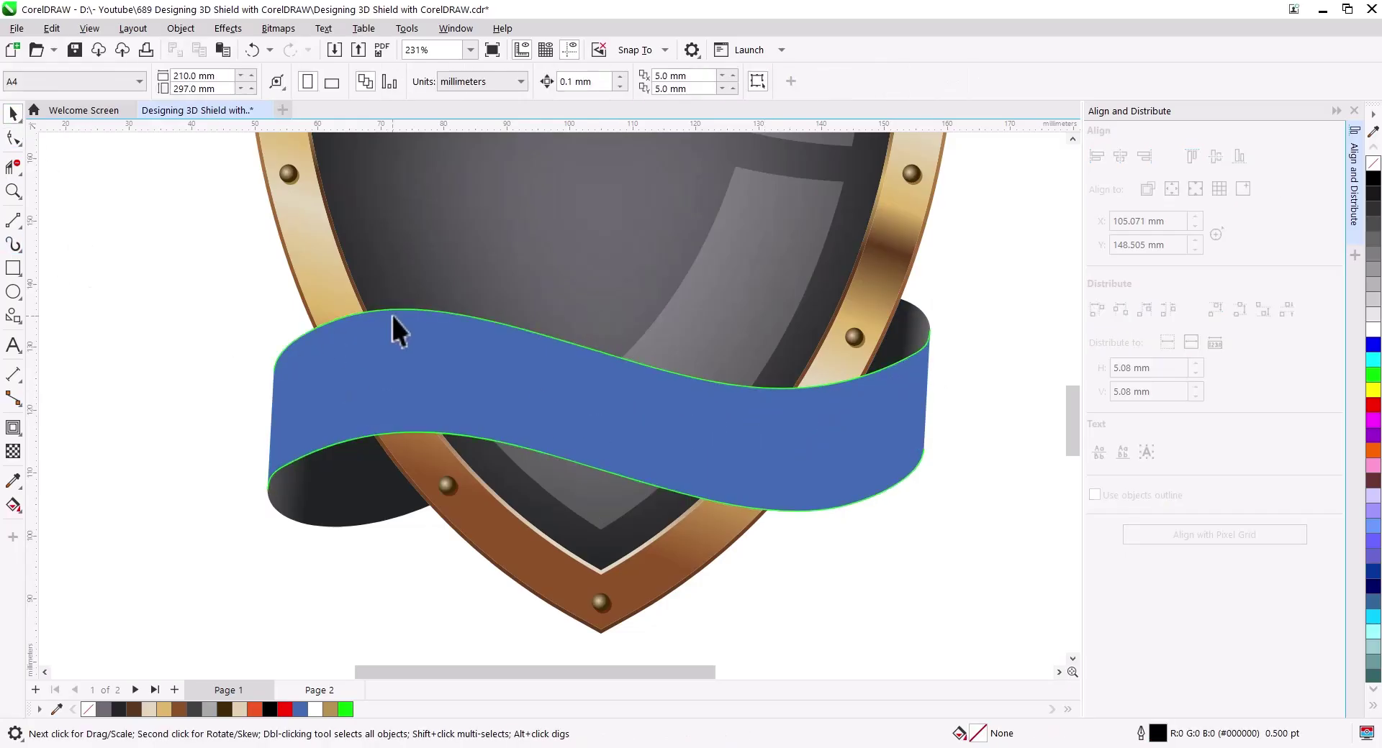
Drop inset copies of the ribbon's top and bottom edge curves inside the ribbon.
left_click_drag(421, 308, 422, 326)
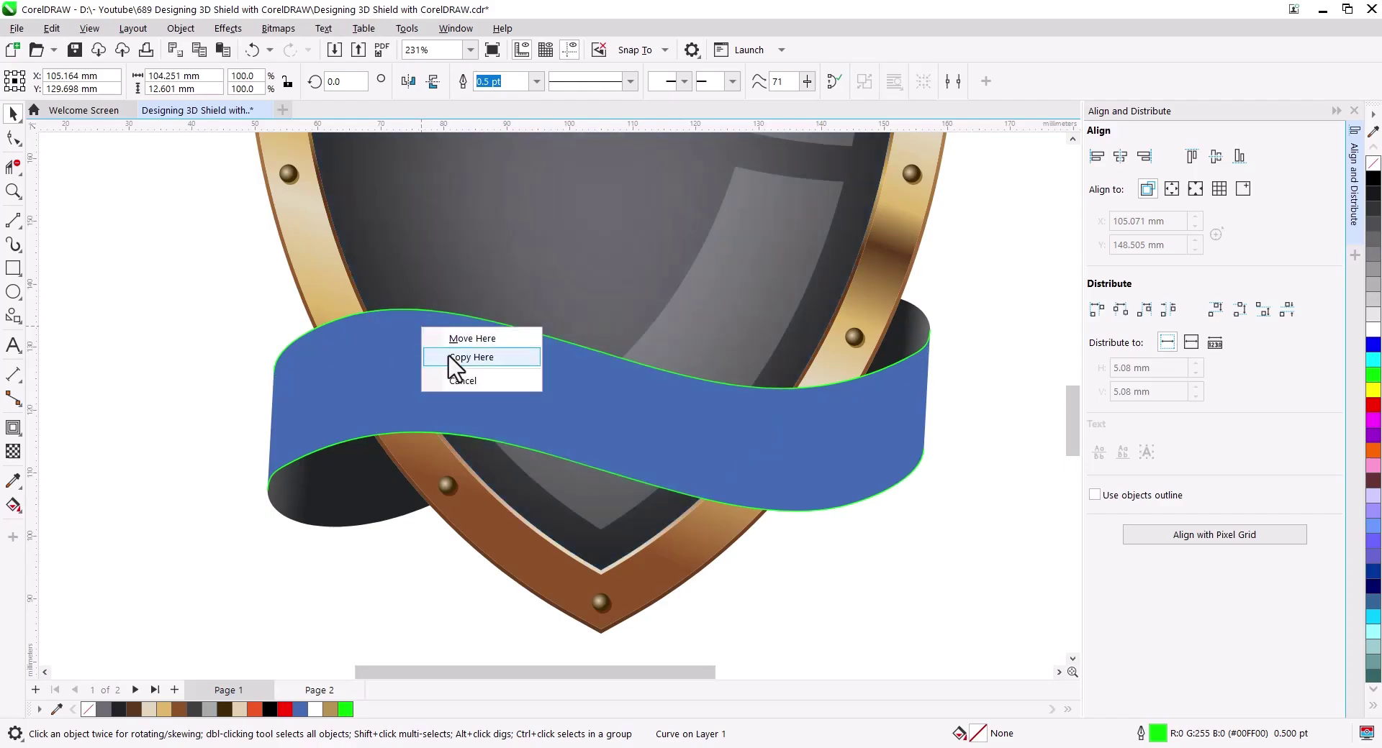
left_click(453, 358)
left_click_drag(528, 450, 533, 437)
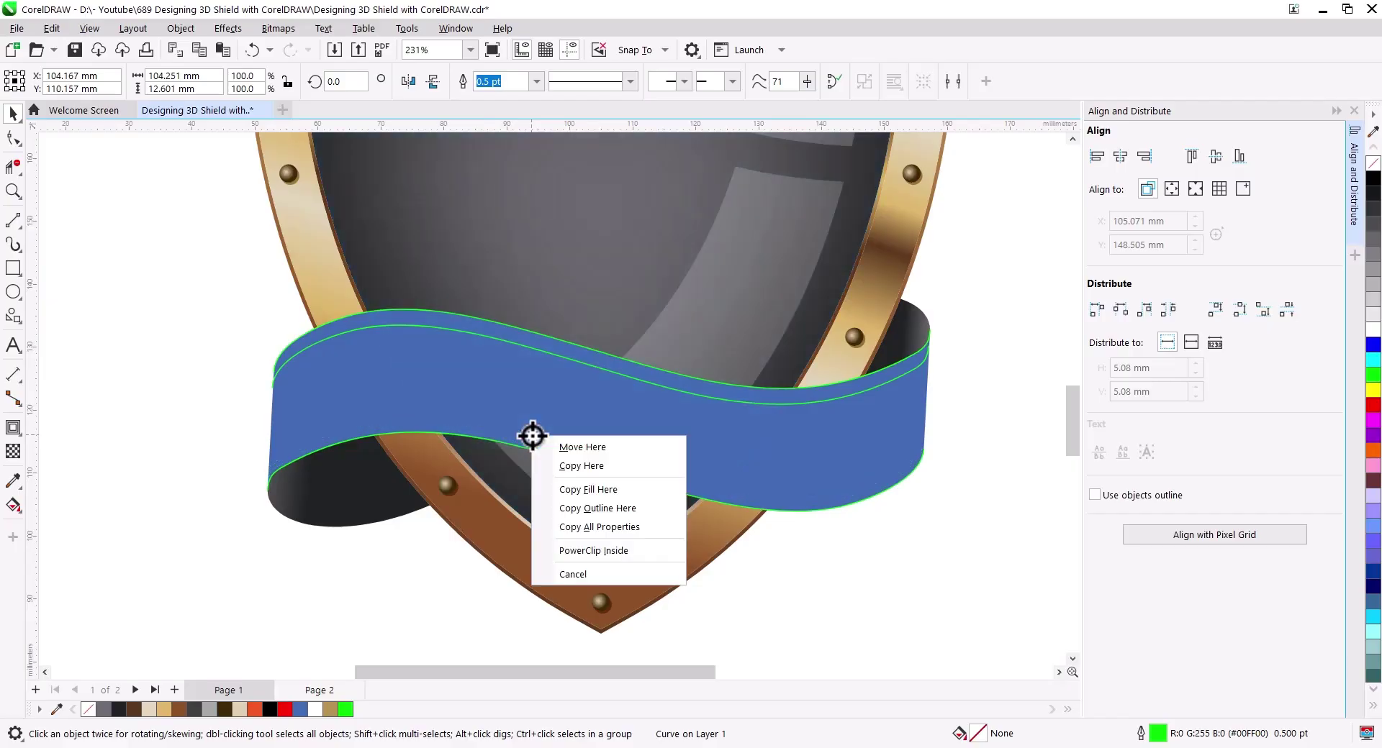
left_click(576, 465)
Bend the inner line's end nodes to meet the ribbon's left and right sides.
key("F10")
scroll(269, 471, "up", 2)
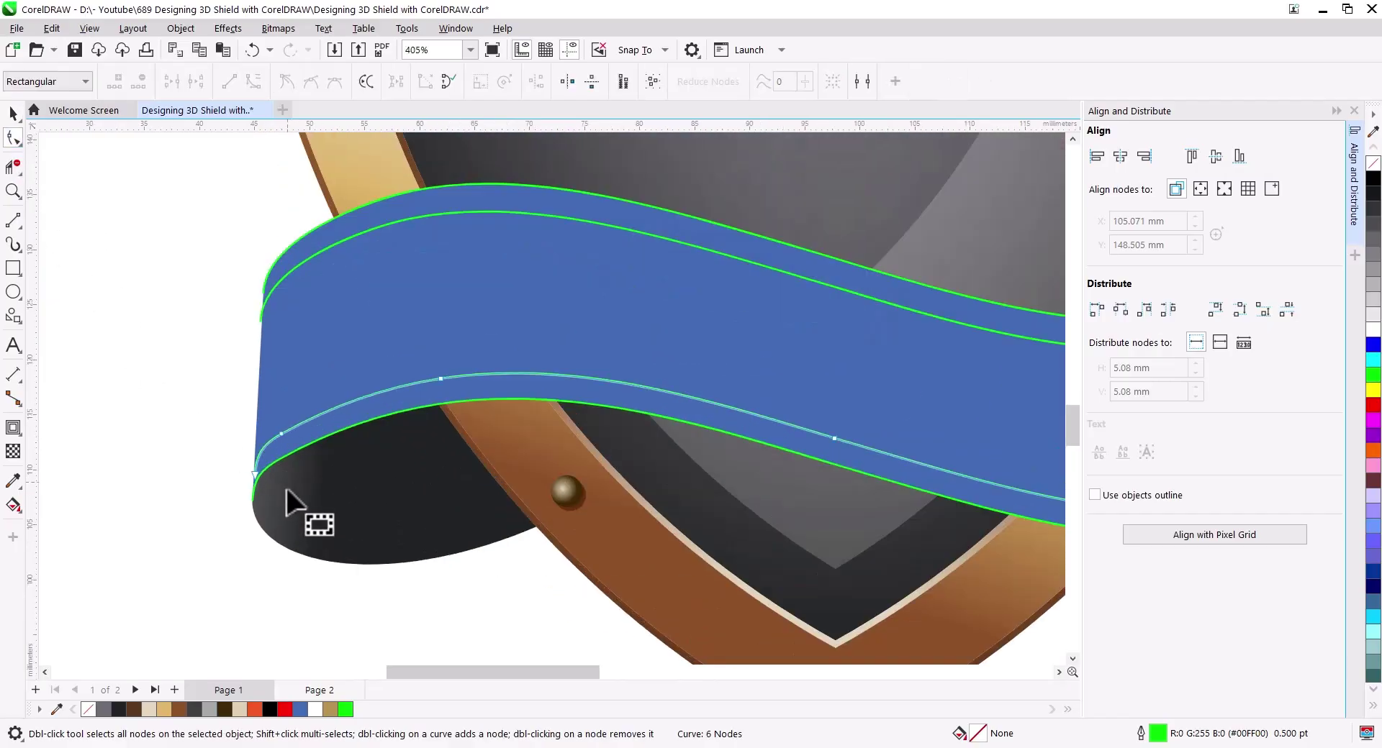
scroll(244, 479, "up", 1)
left_click(233, 465)
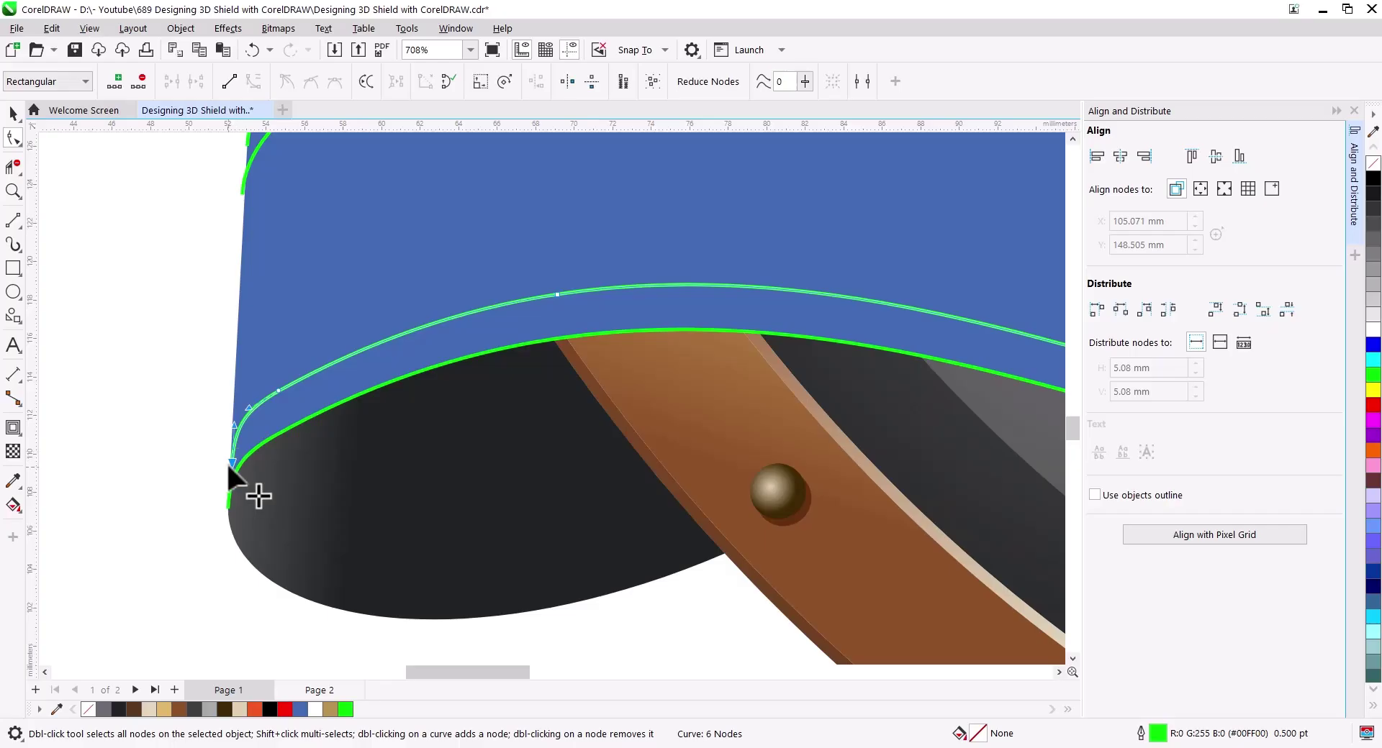
left_click_drag(216, 450, 222, 431)
left_click_drag(691, 395, 373, 422)
left_click_drag(752, 476, 308, 473)
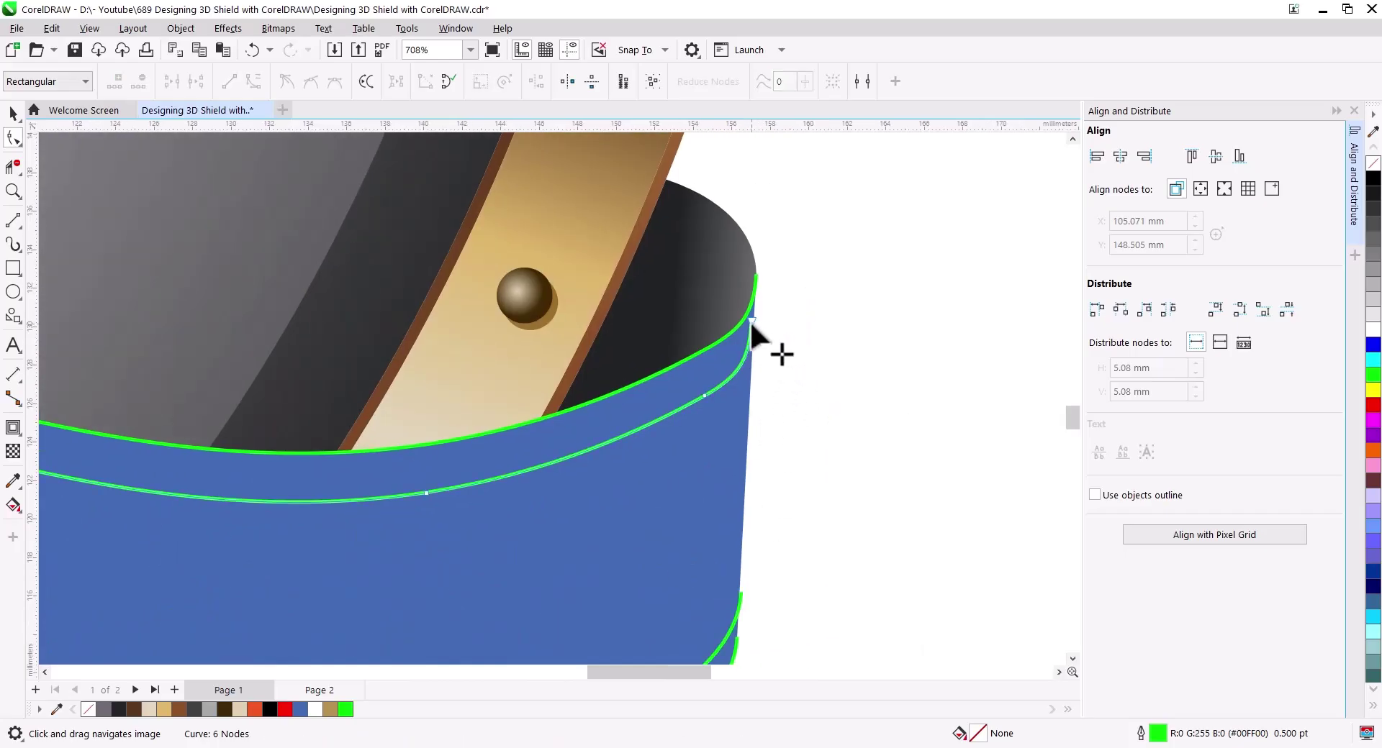
left_click_drag(751, 321, 777, 295)
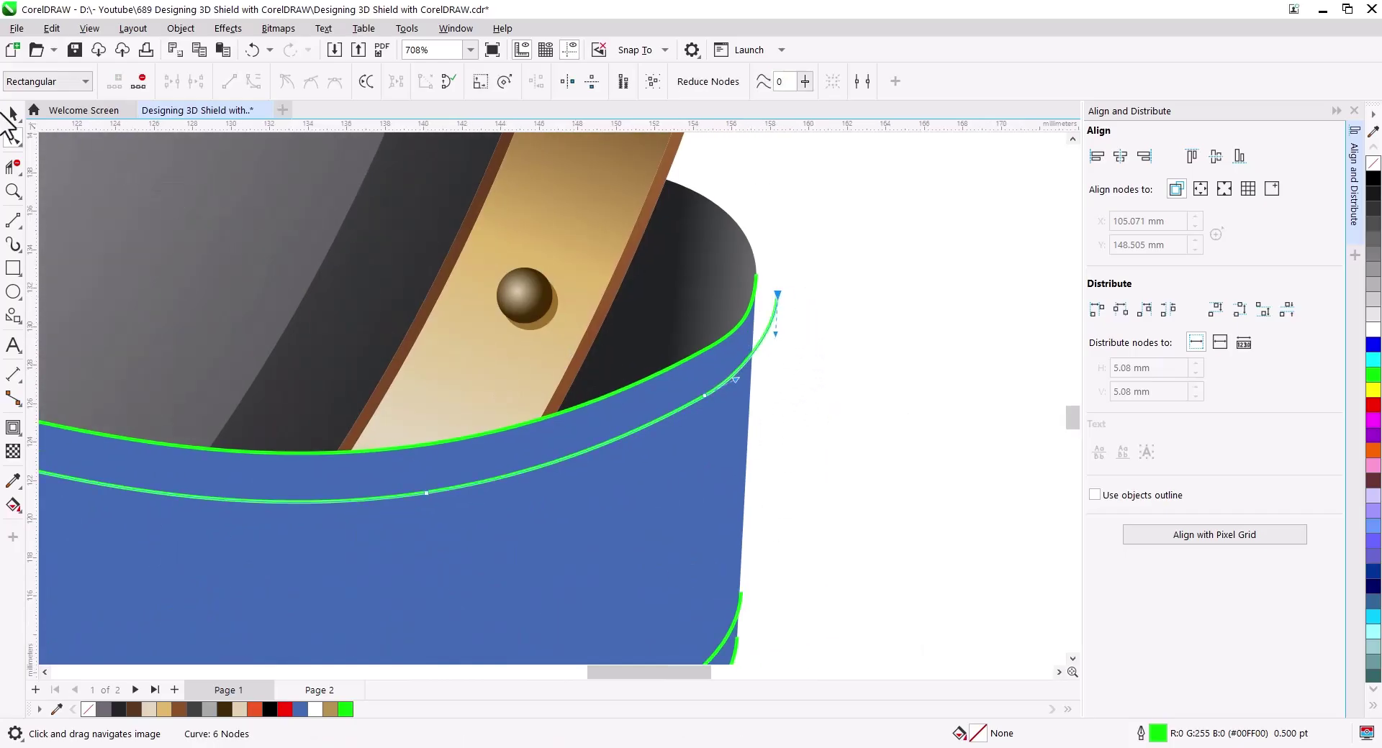
key("space")
scroll(753, 504, "down", 2)
scroll(740, 494, "down", 1)
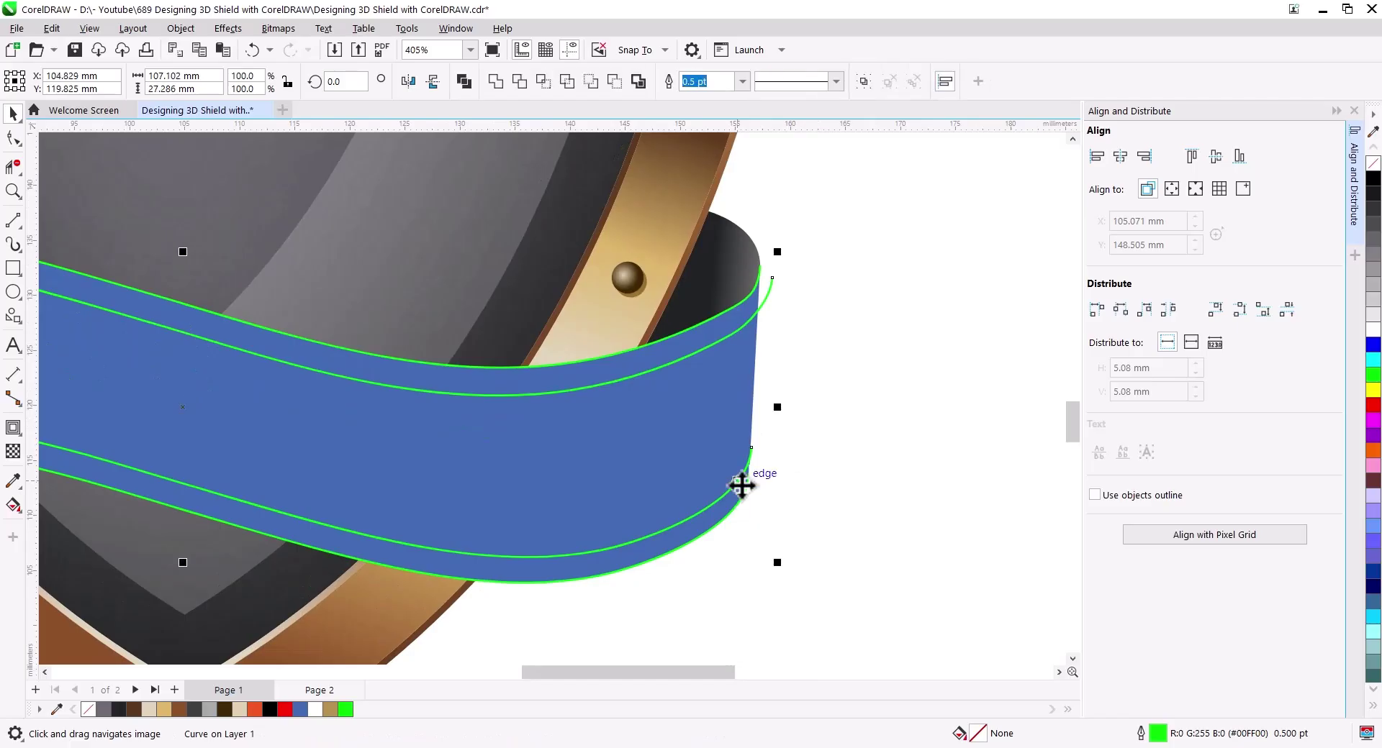
Make the two inner lines white and give them a thinner outline width.
right_click(1373, 331)
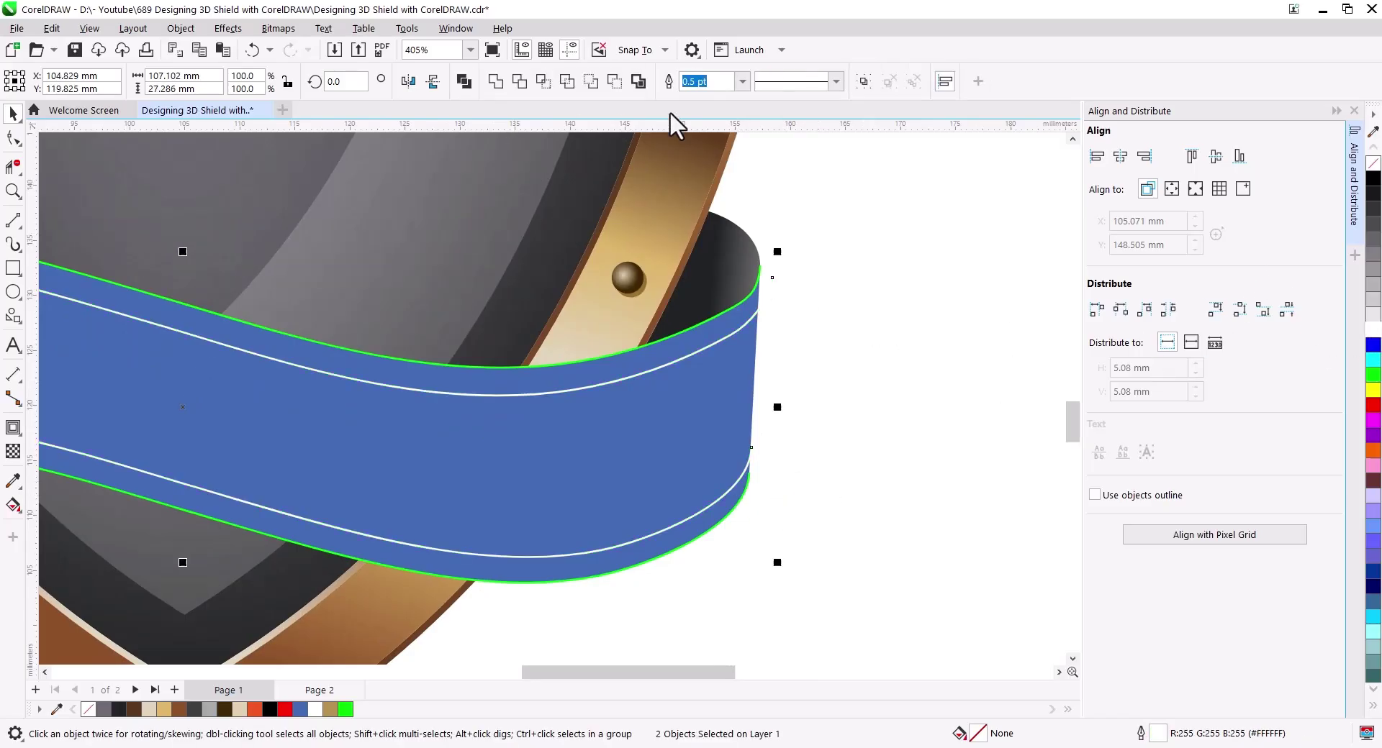
left_click(742, 82)
left_click(719, 173)
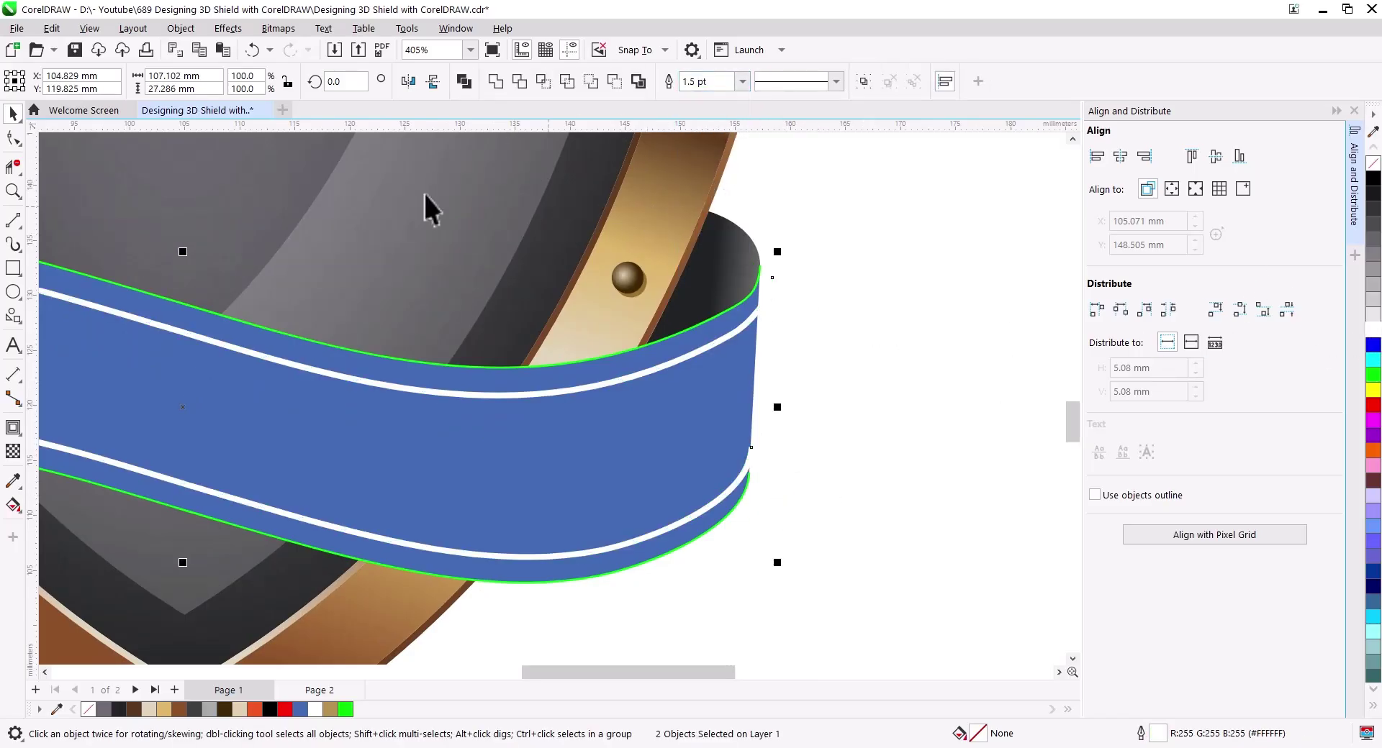
left_click(744, 82)
left_click(710, 149)
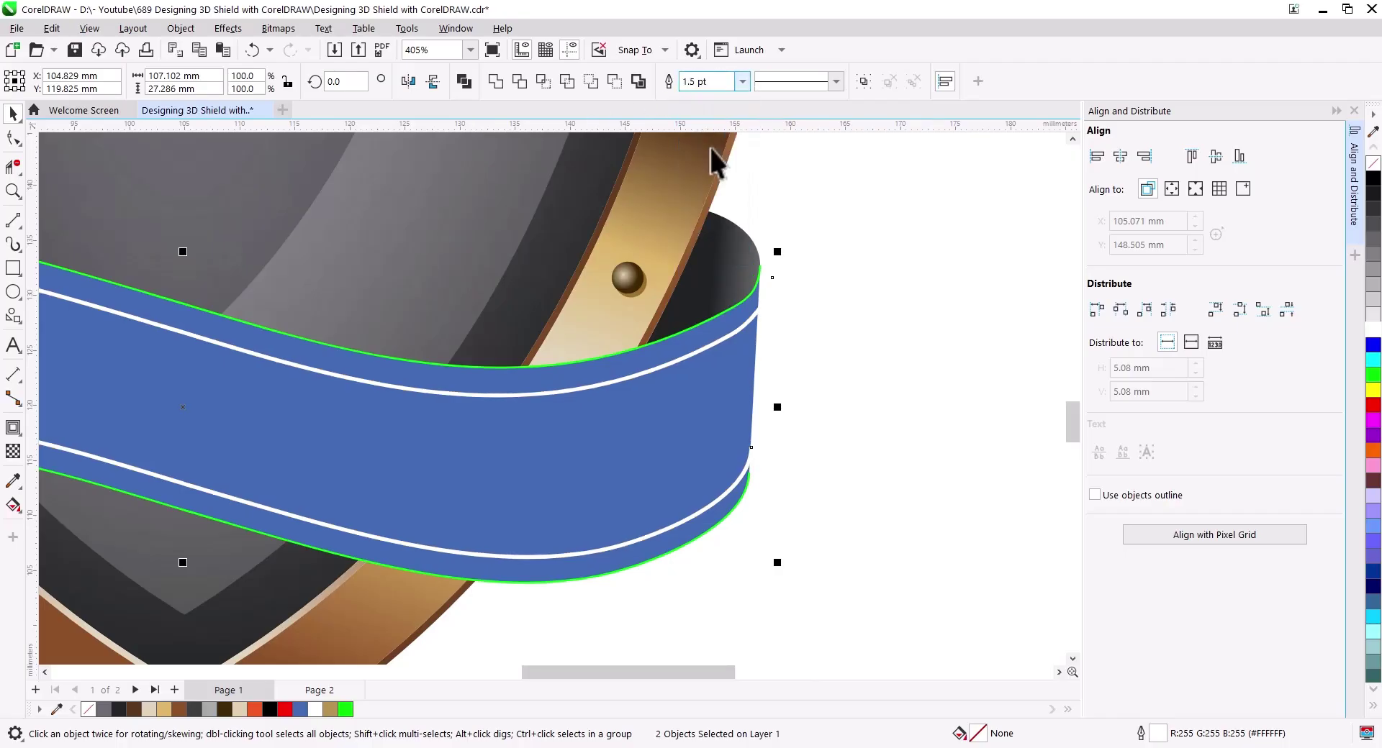
type("1")
Convert the stripe outlines to objects and PowerClip them inside the blue banner.
left_click(181, 28)
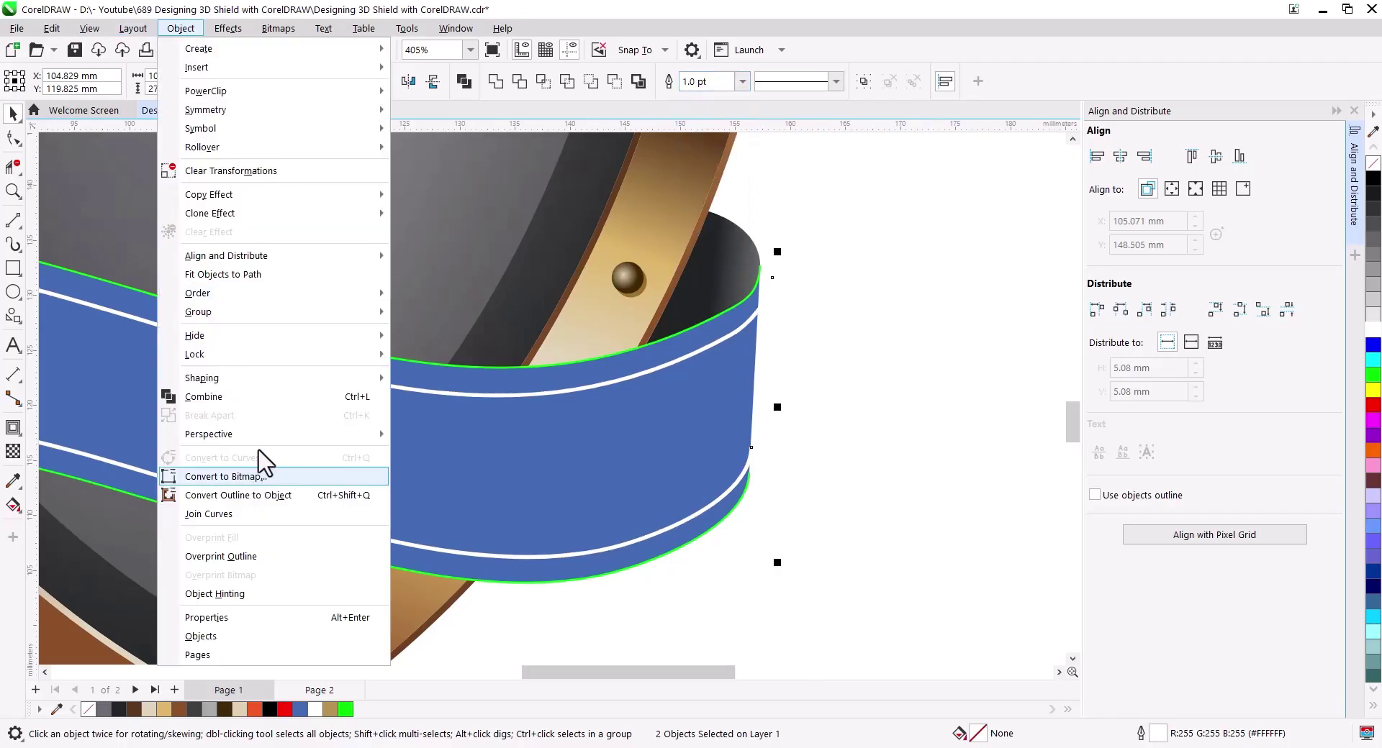
left_click(263, 497)
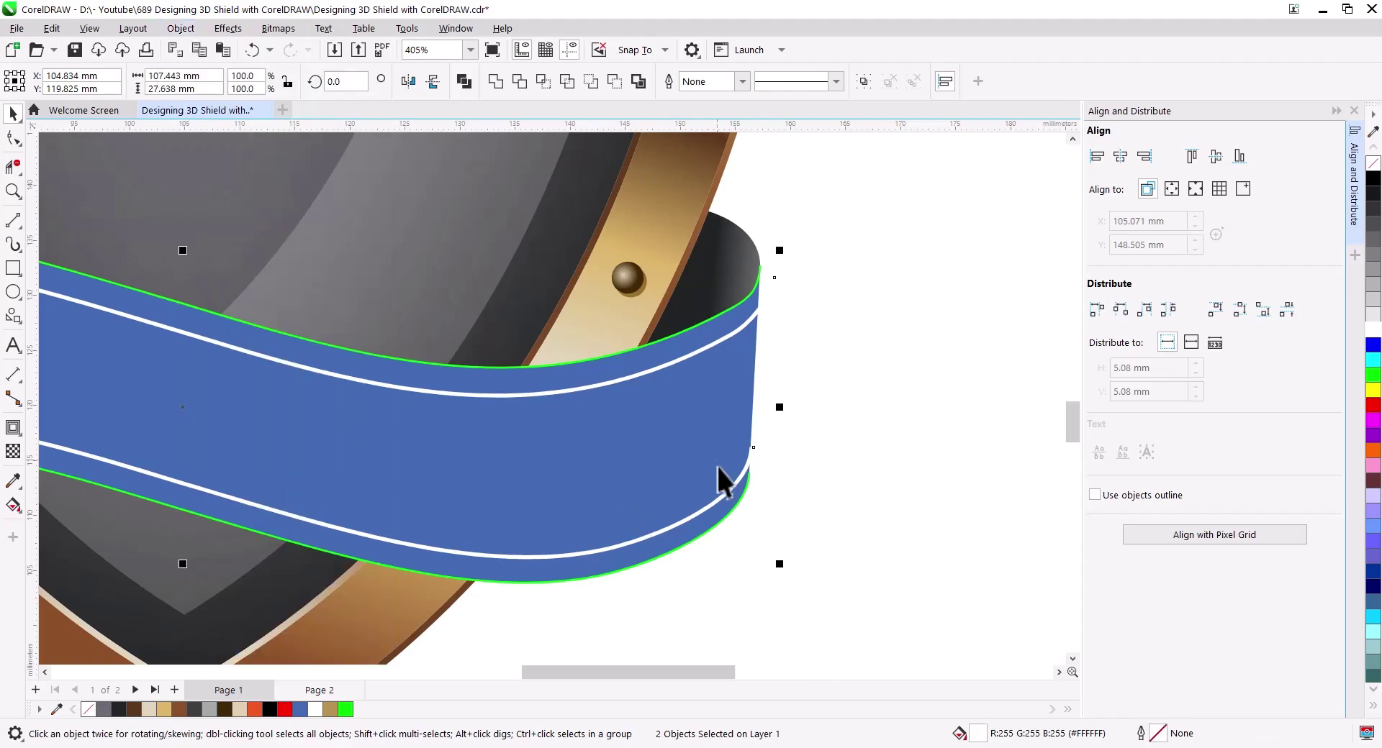
right_click(765, 307)
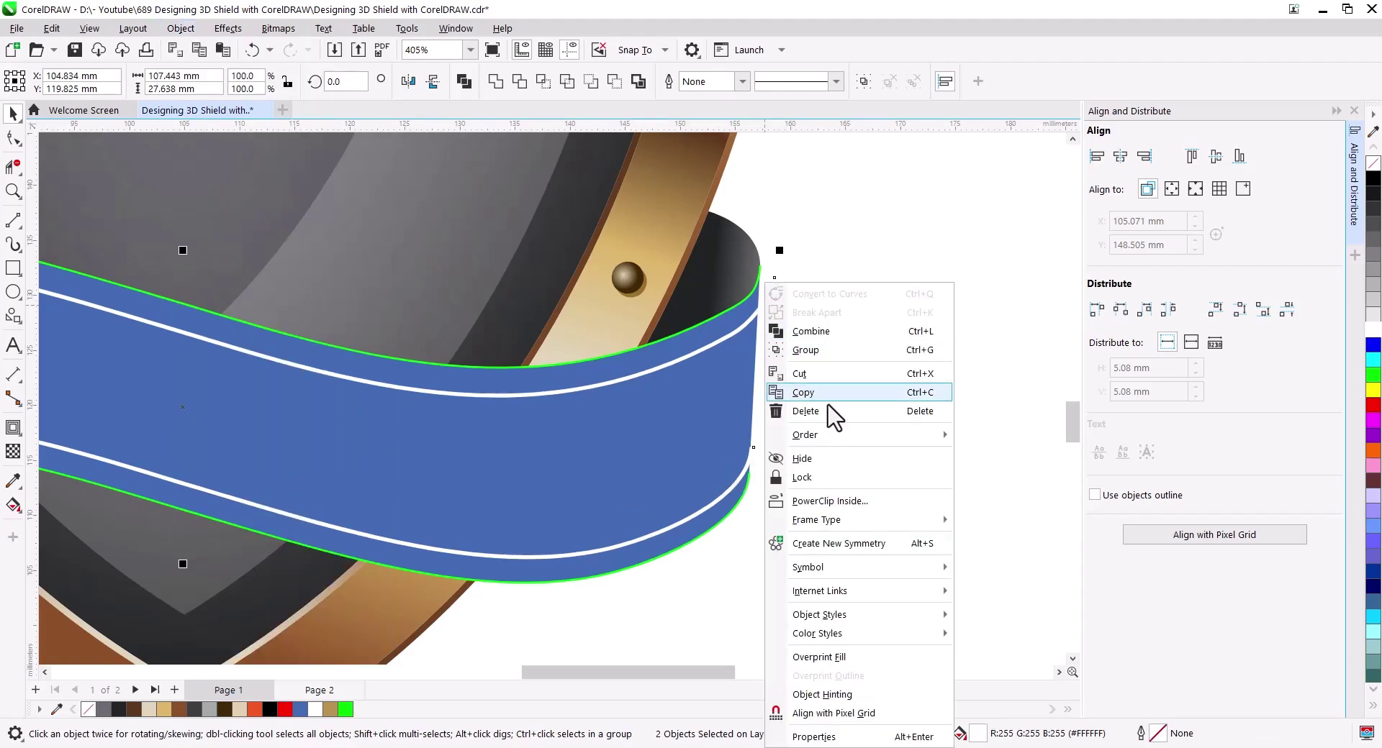
left_click(848, 515)
left_click(756, 339)
left_click(760, 338)
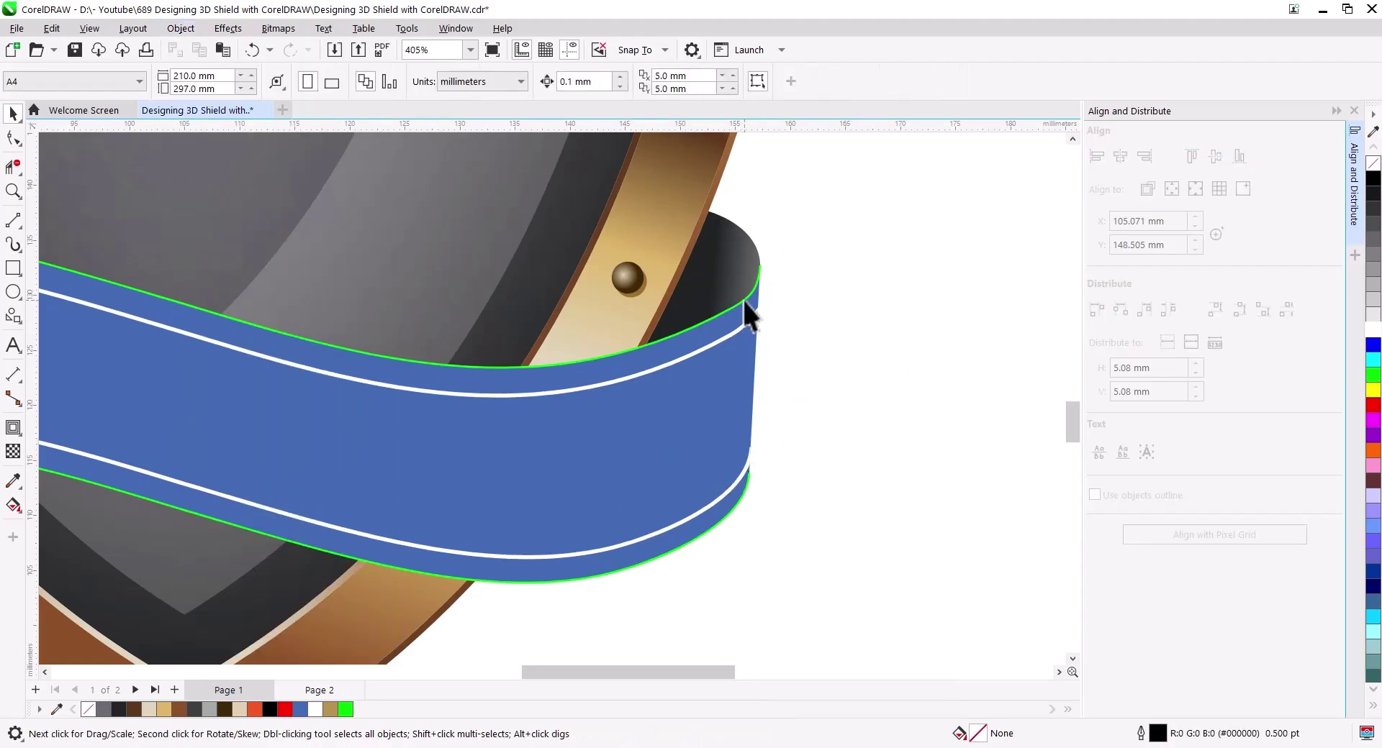
left_click(741, 298)
left_click(749, 515)
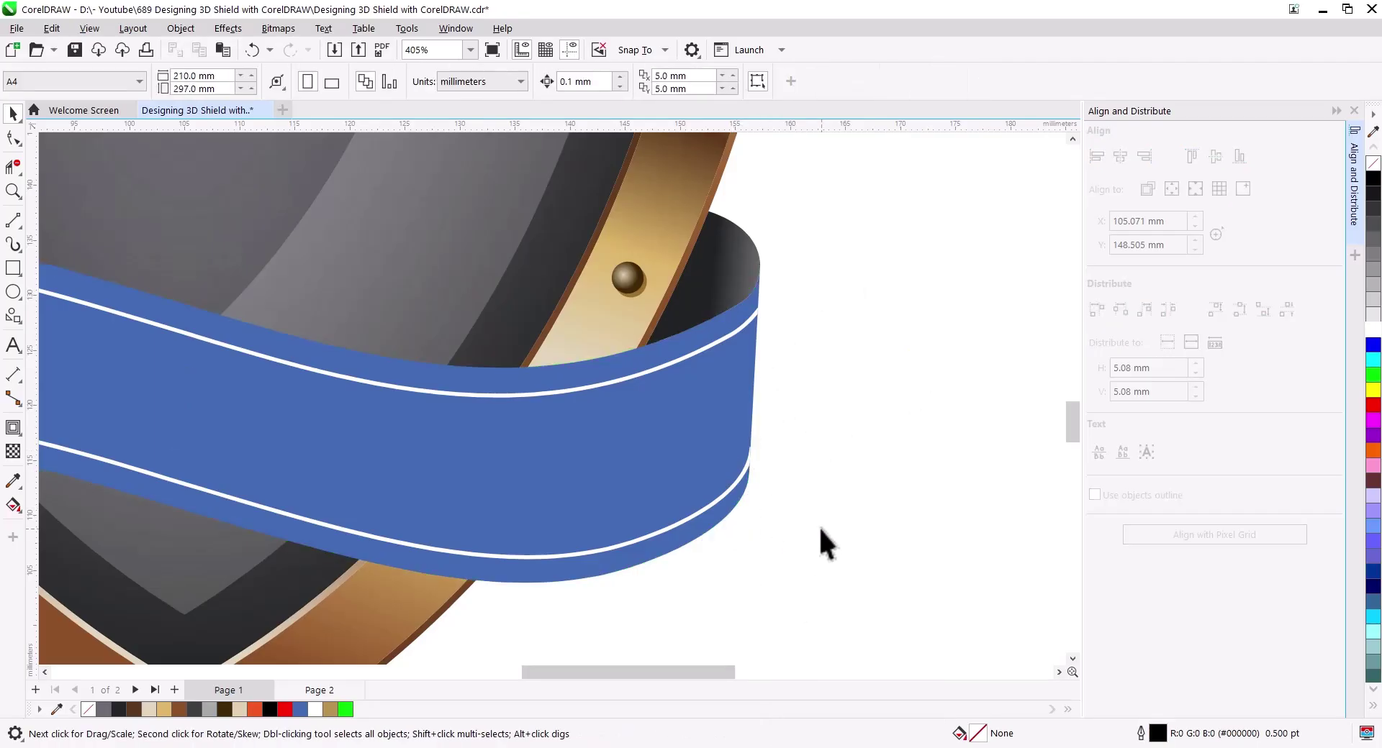
scroll(706, 539, "down", 2)
left_click(718, 494)
scroll(735, 495, "up", 3)
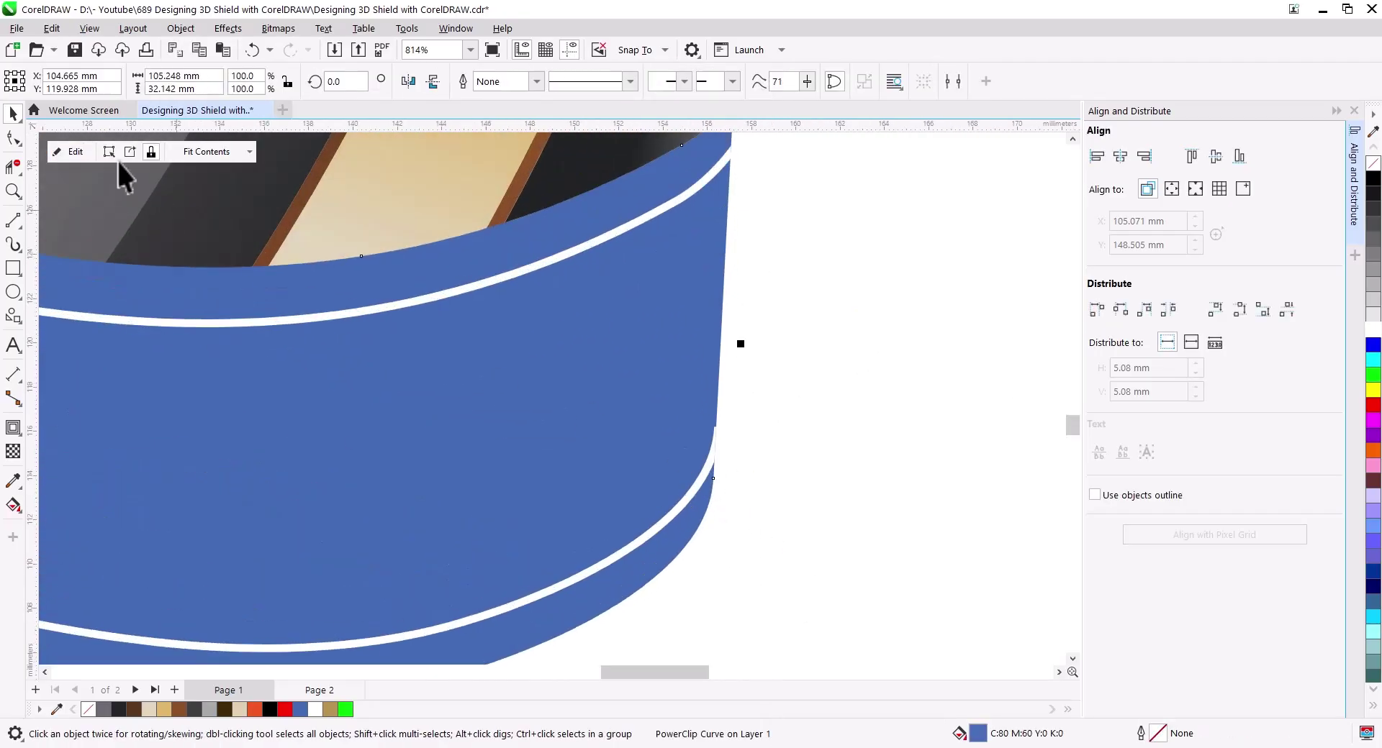
Inside the banner's PowerClip, drag the lower and upper white stripes' end nodes onto the curled edges.
left_click(71, 151)
left_click(13, 139)
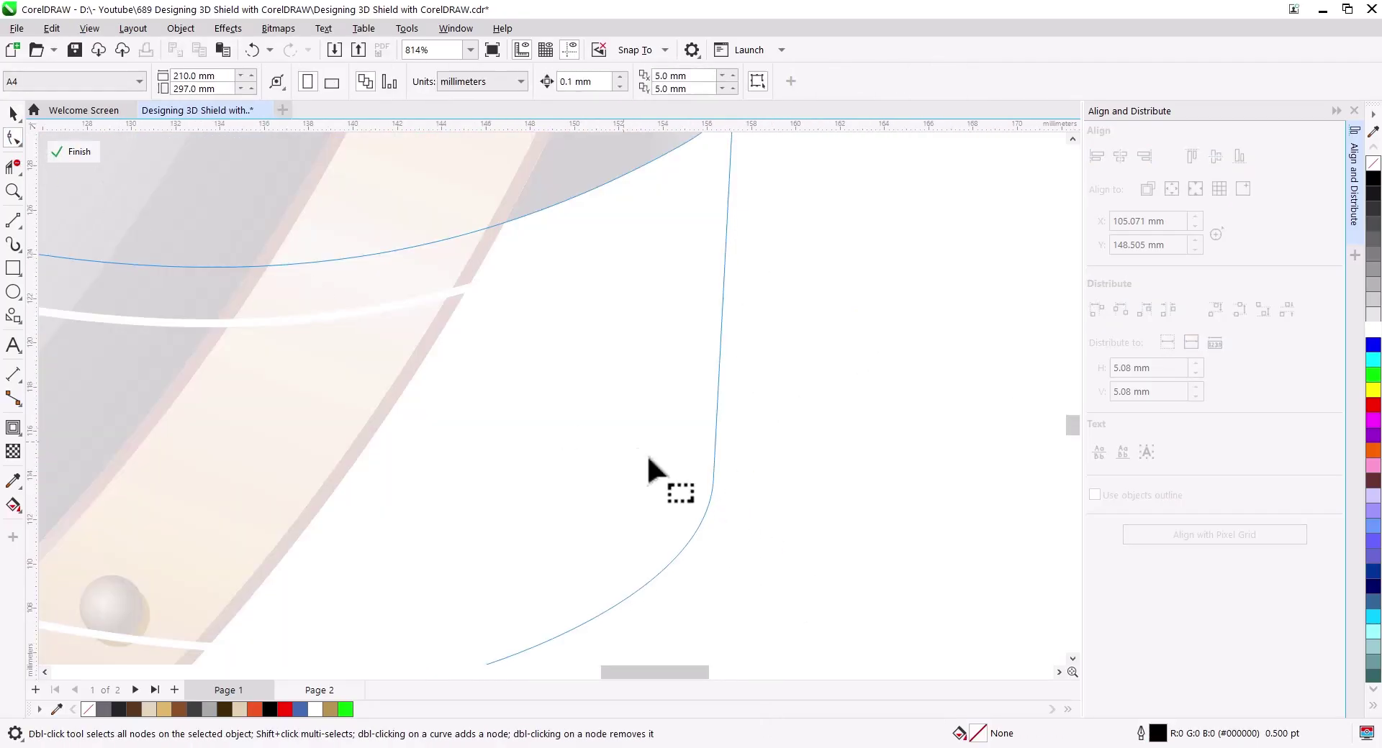
left_click(167, 647)
left_click_drag(725, 430, 743, 392)
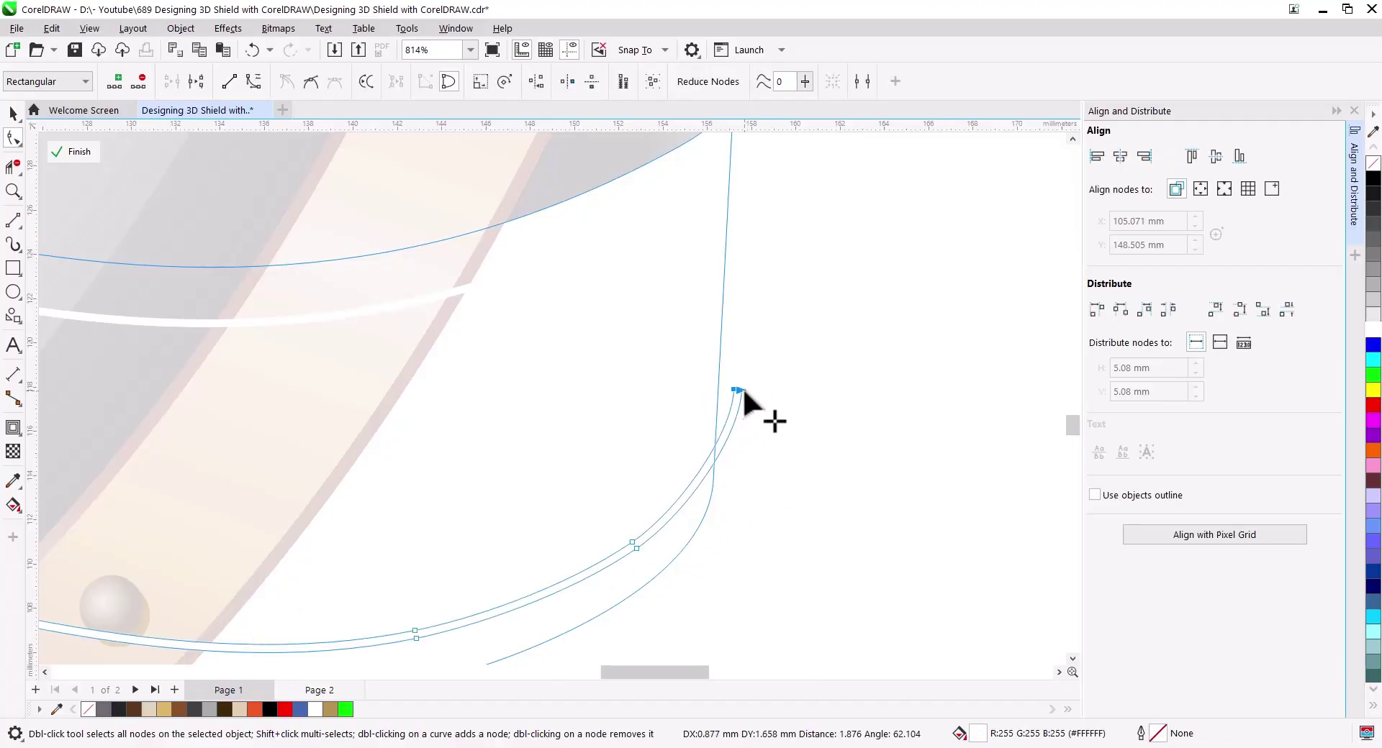
left_click_drag(632, 485, 910, 532)
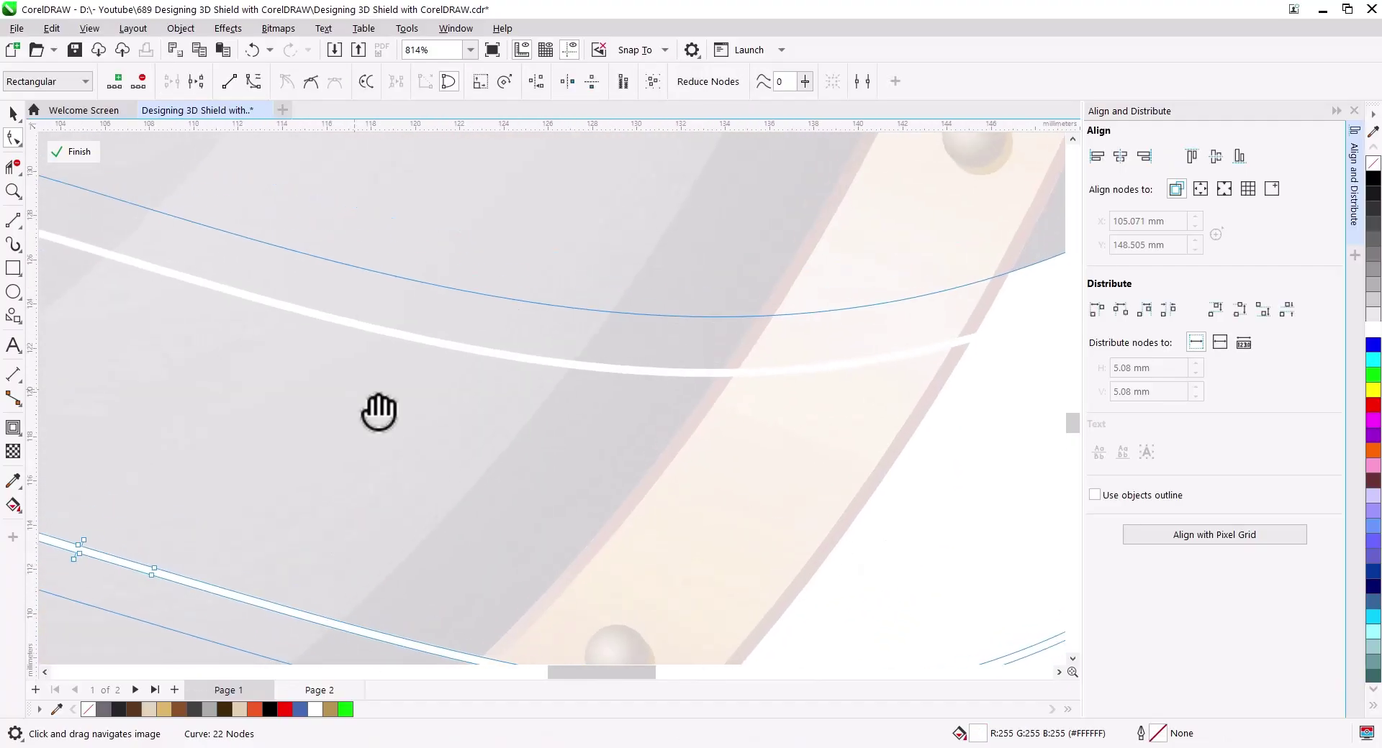
left_click_drag(330, 508, 488, 461)
left_click_drag(401, 549, 647, 224)
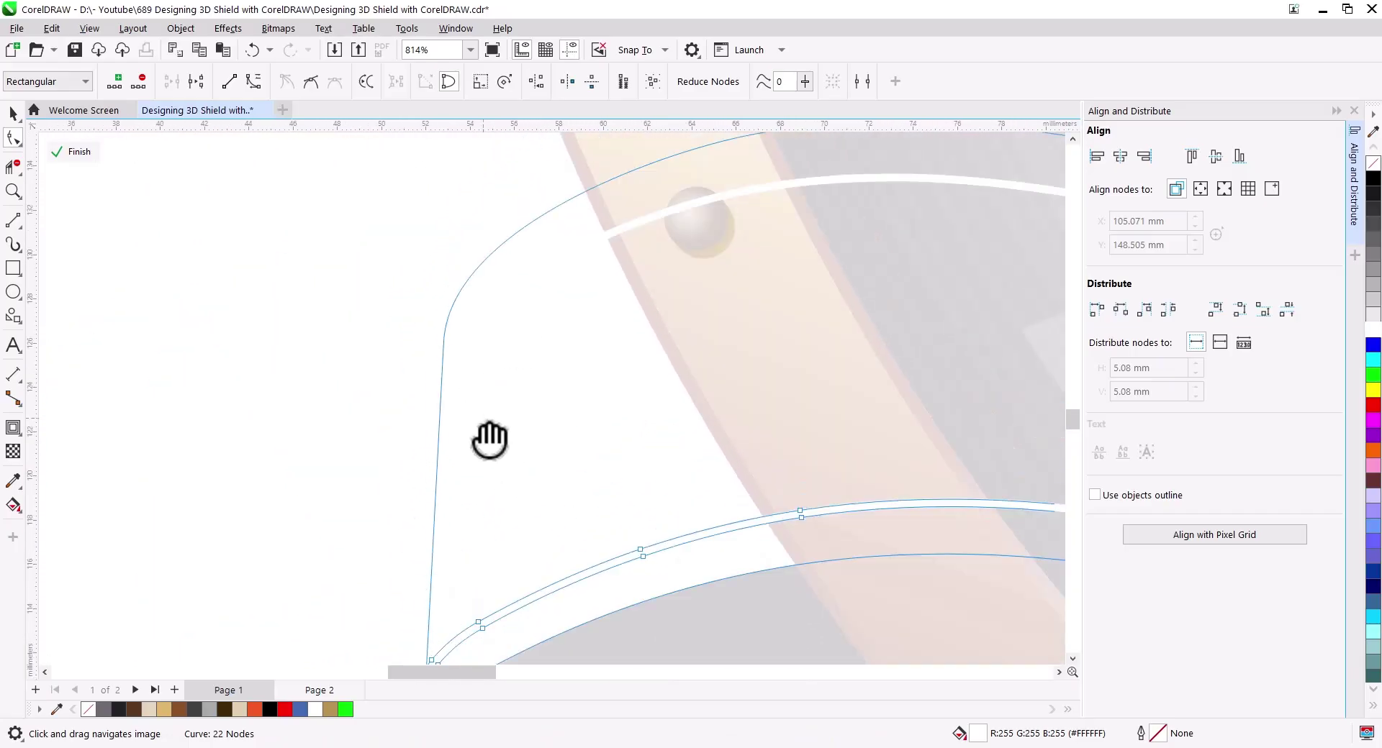
left_click(647, 224)
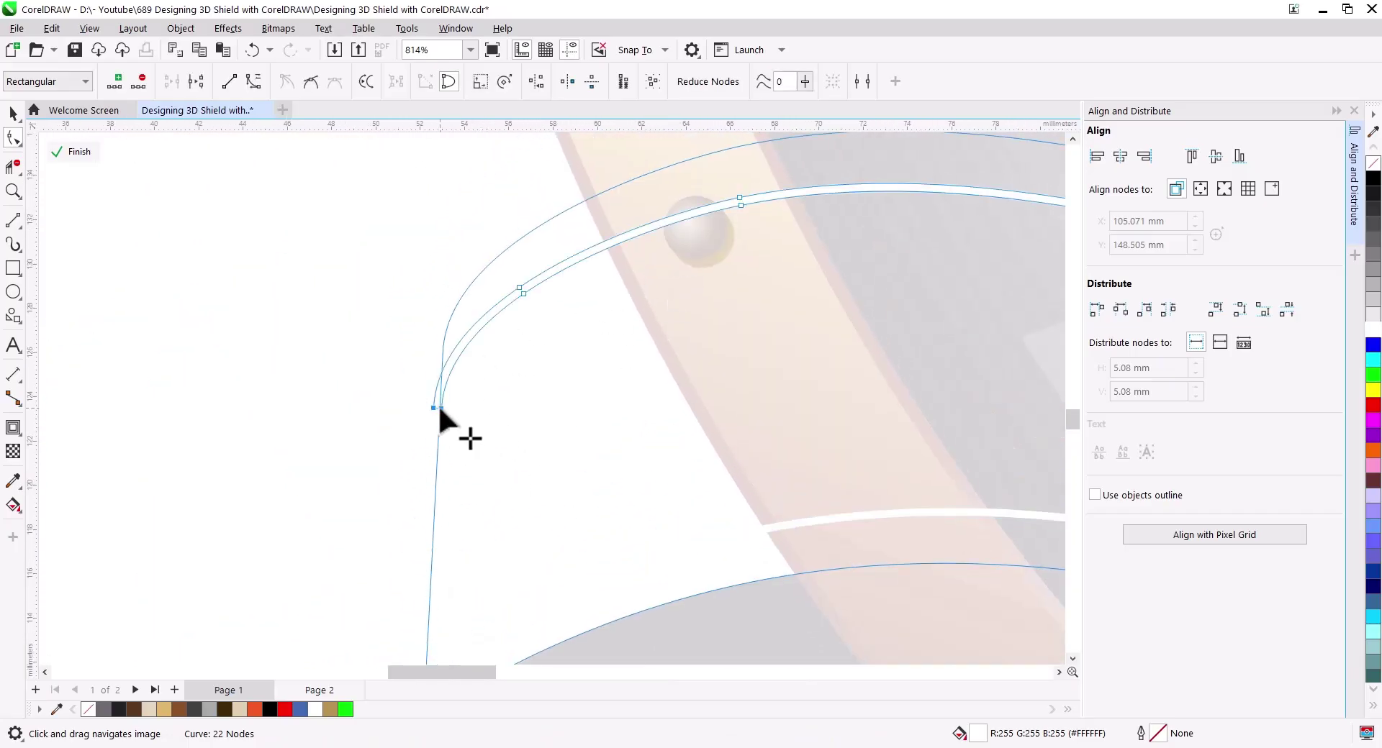
left_click_drag(437, 405, 422, 434)
scroll(243, 477, "down", 2)
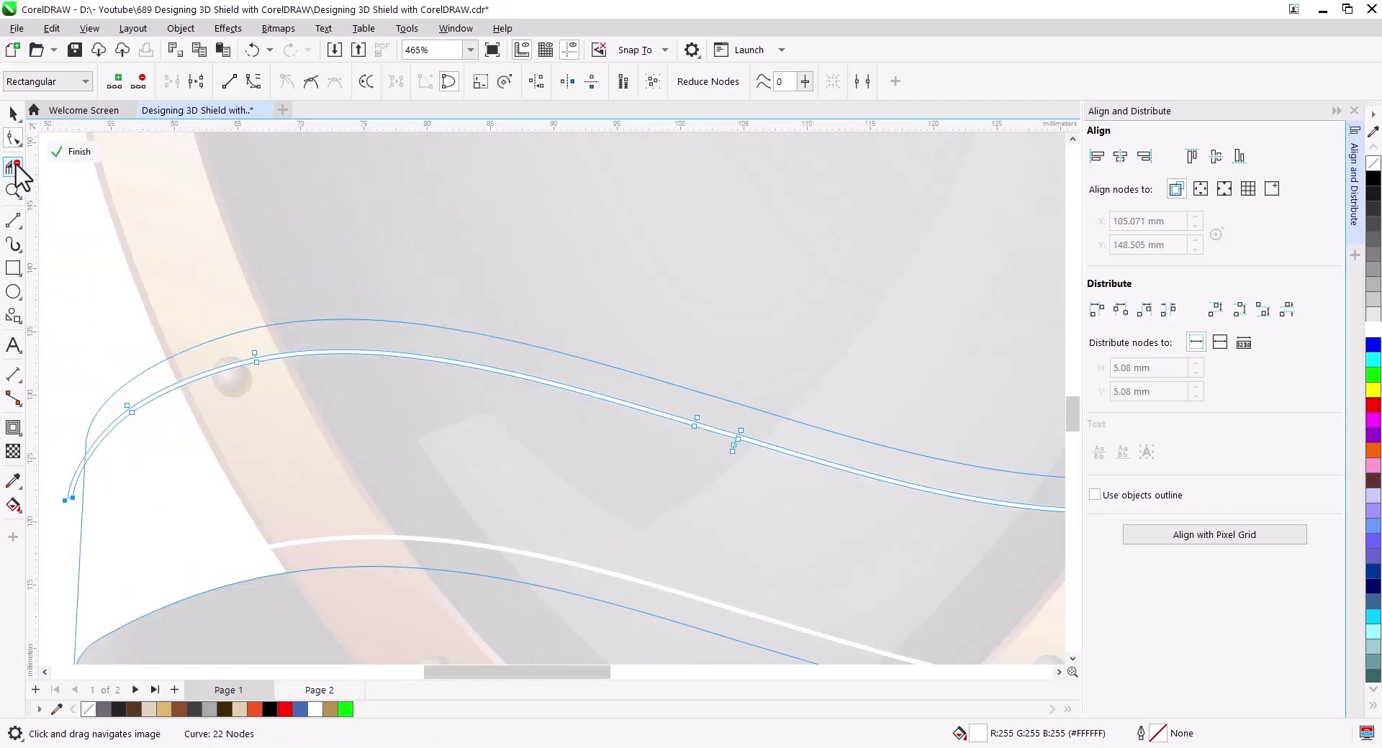
left_click(72, 151)
scroll(576, 454, "down", 2)
Apply a linear fountain fill across the banner with a dark palette colour stop.
left_click(881, 511)
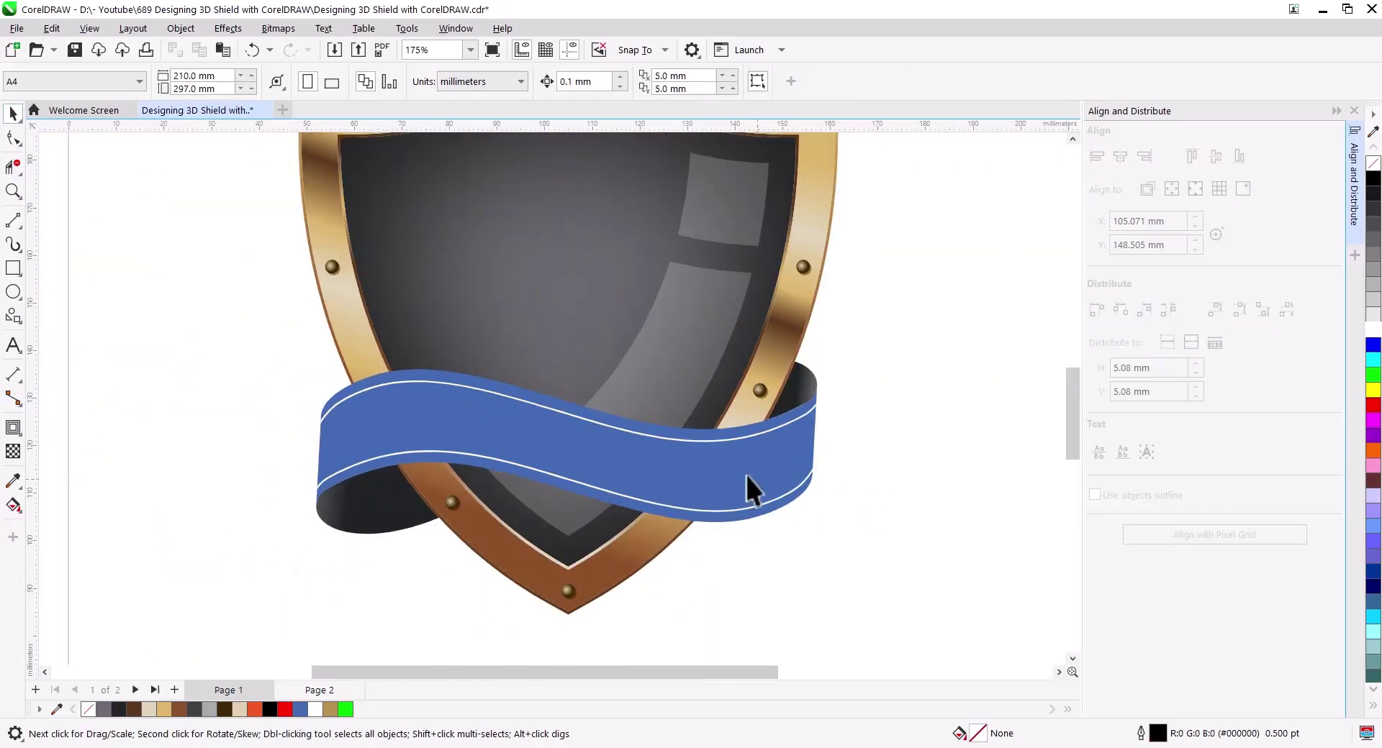
left_click(747, 488)
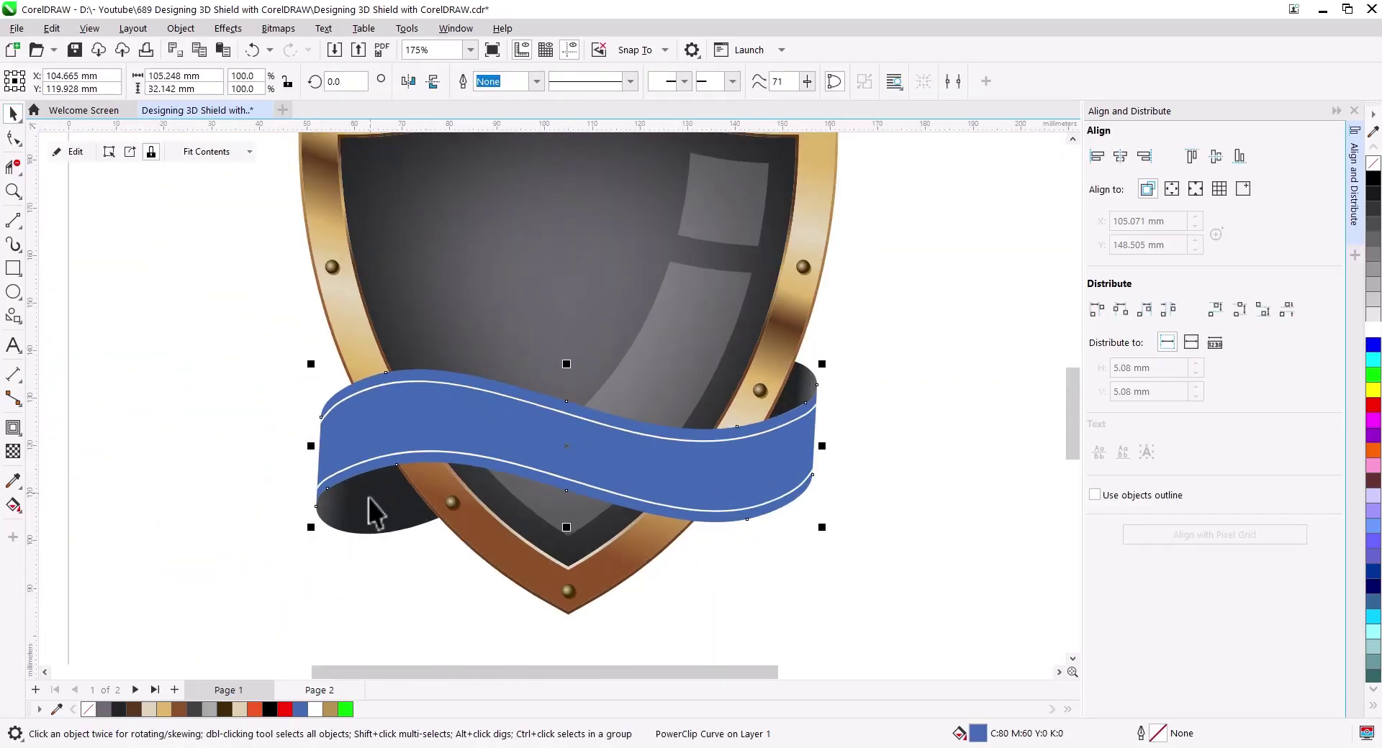
left_click(13, 506)
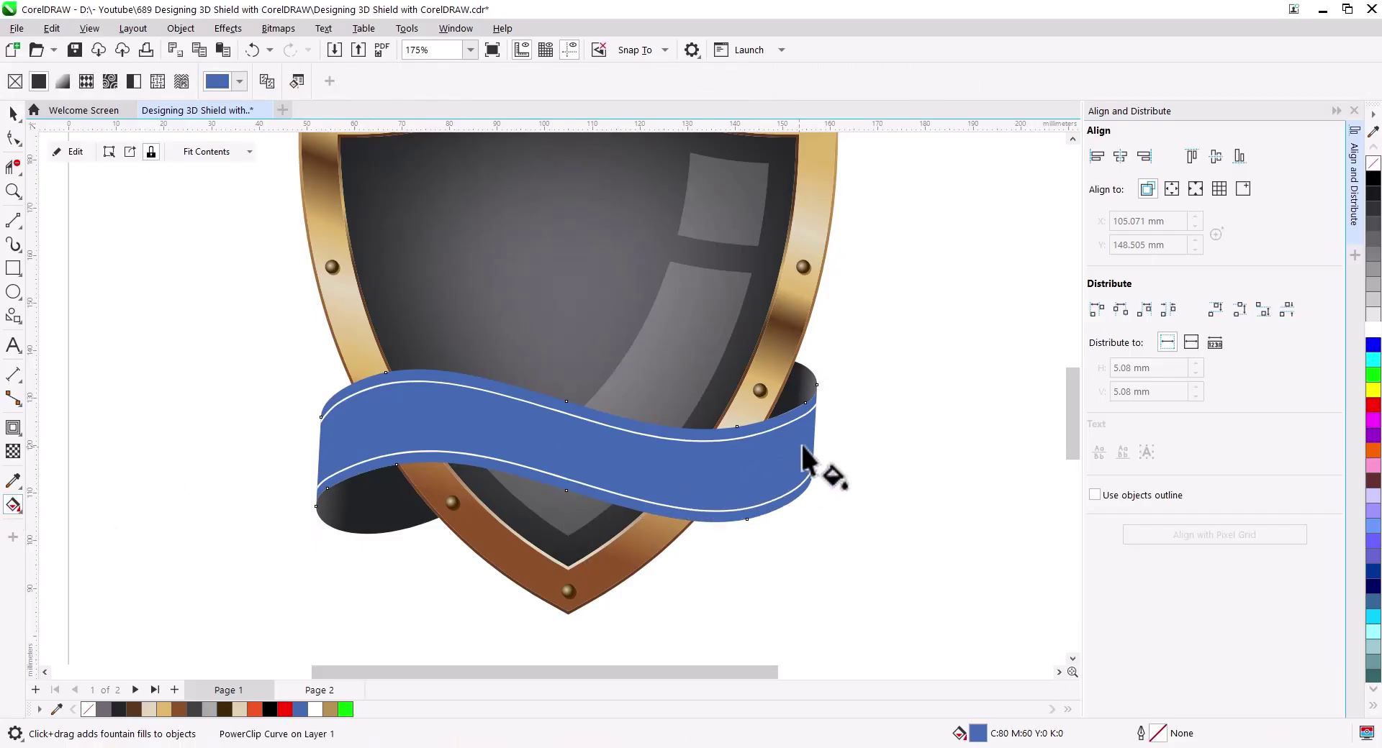
left_click_drag(809, 442, 334, 451)
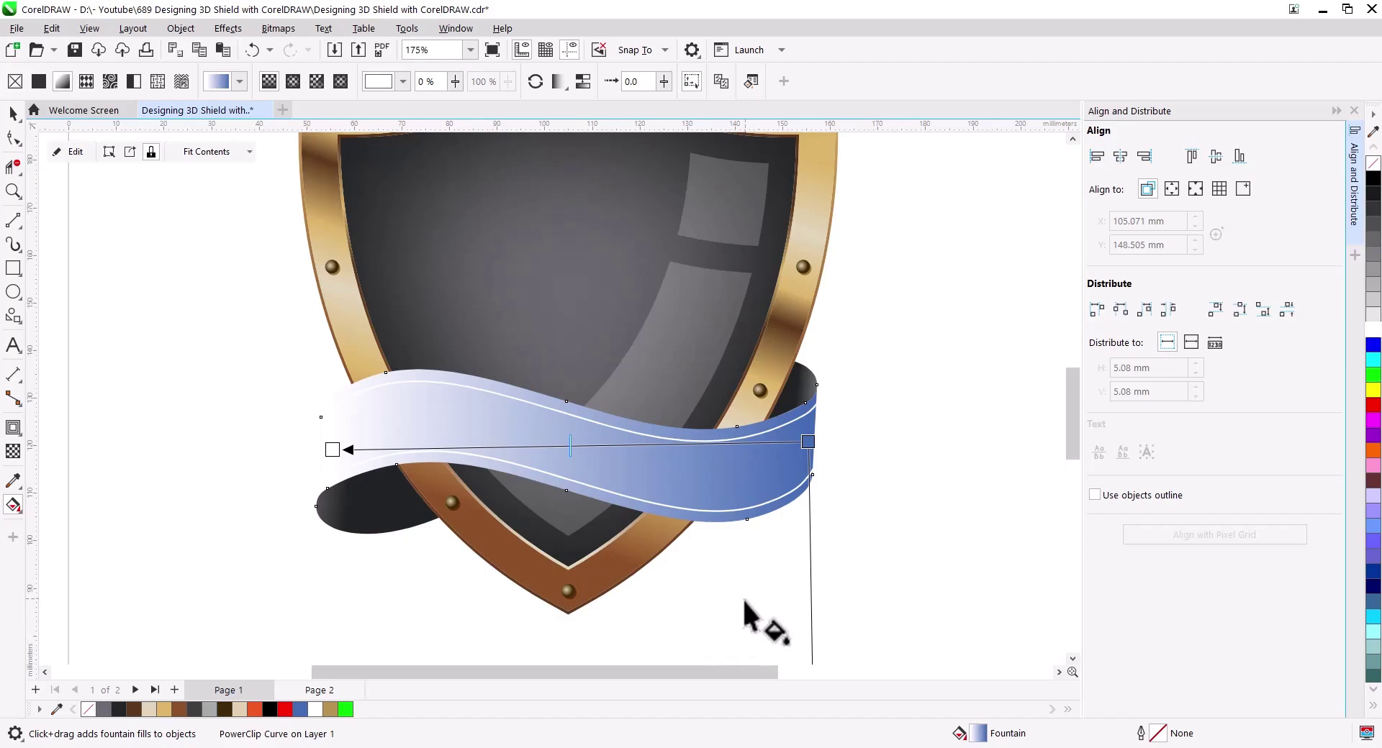
left_click_drag(136, 710, 504, 604)
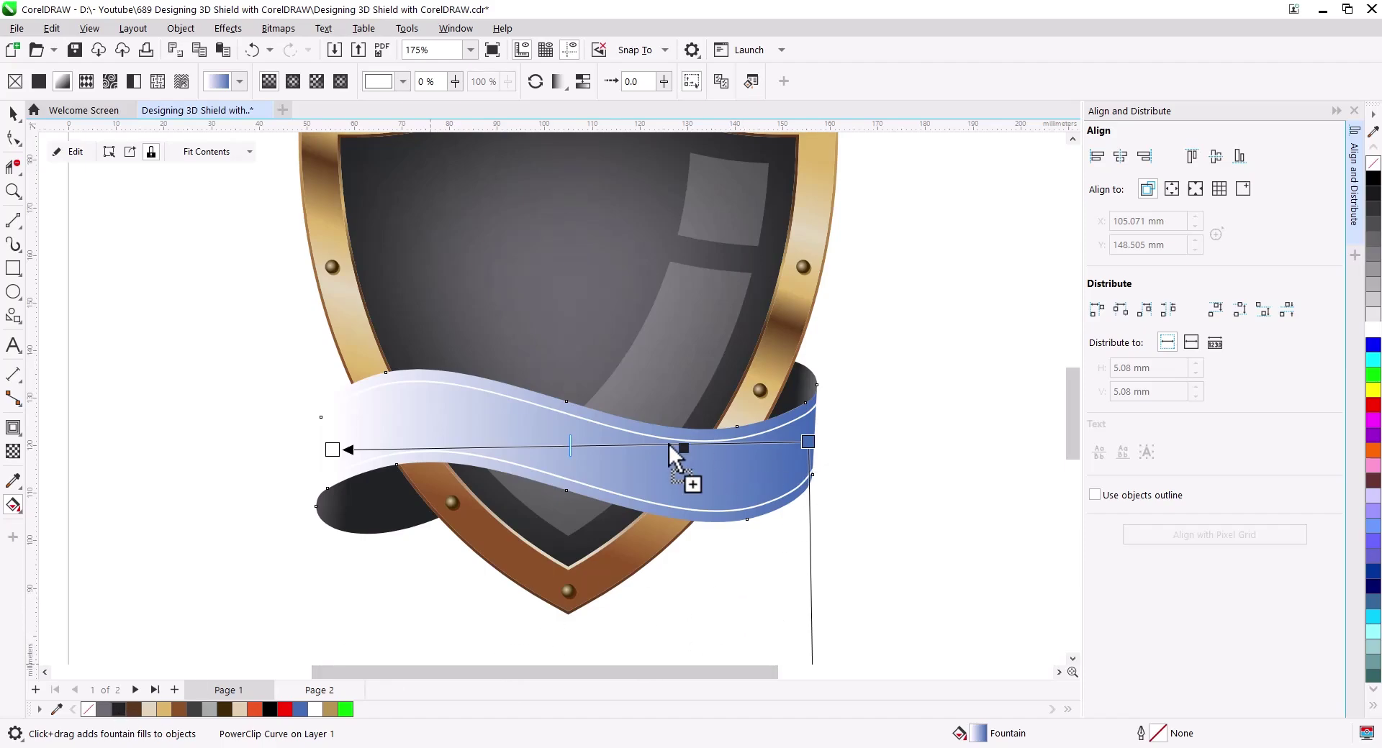
mouse_move(805, 475)
left_mouse_down()
mouse_move(672, 446)
mouse_move(302, 461)
left_mouse_up()
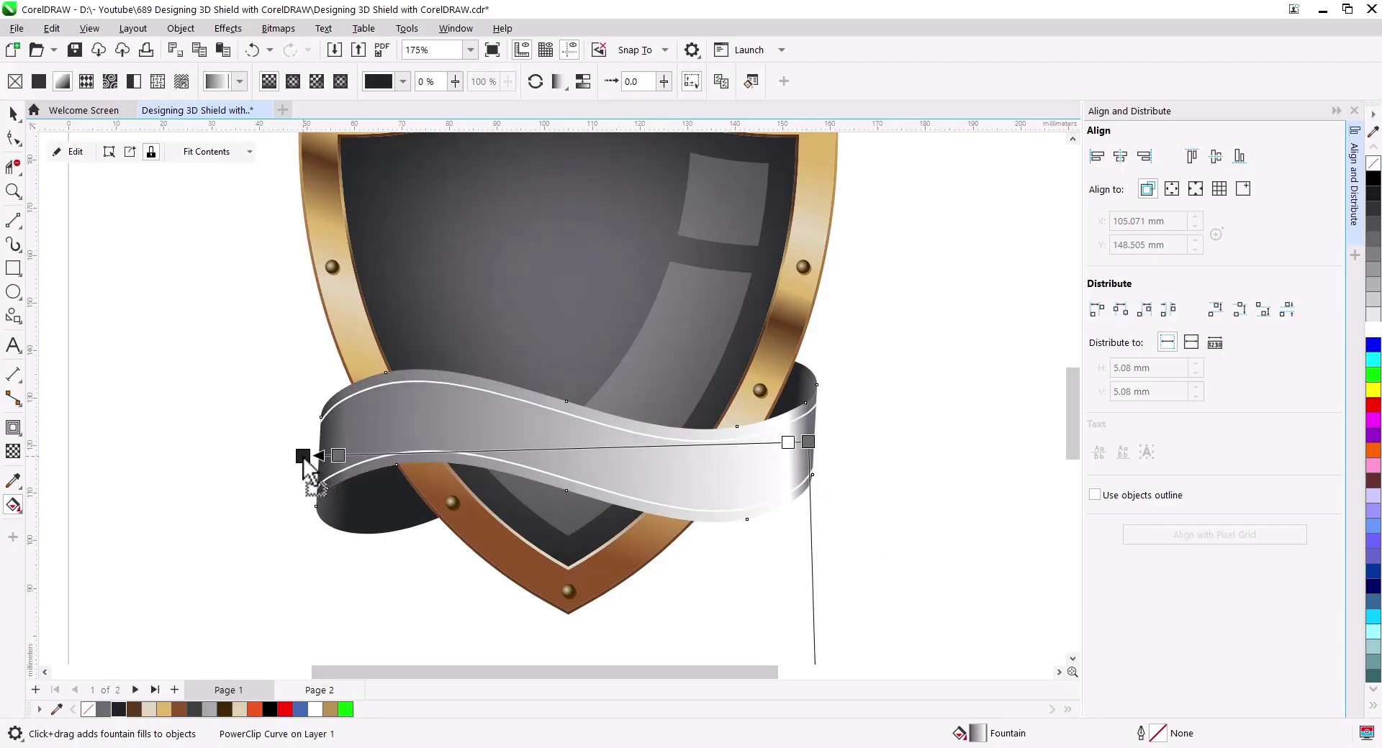
scroll(835, 443, "down", 2)
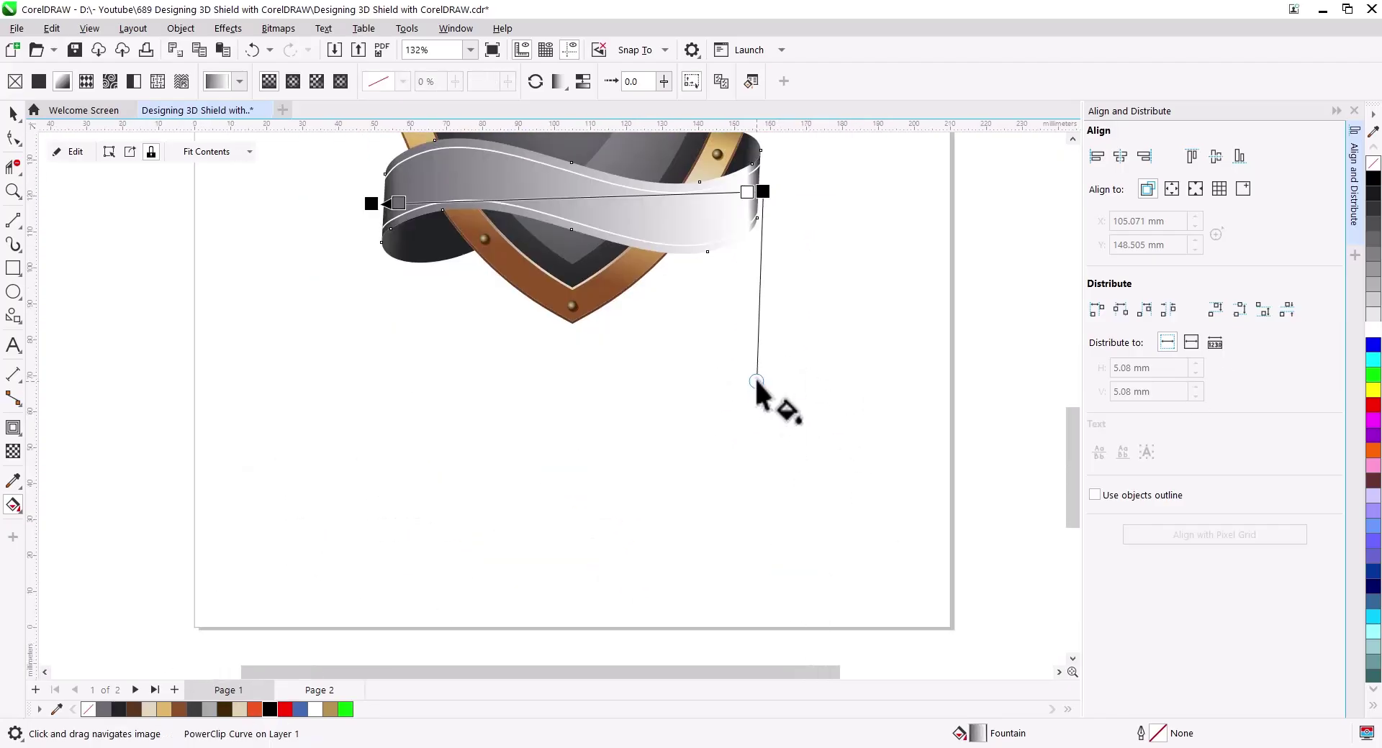
scroll(755, 431, "up", 2)
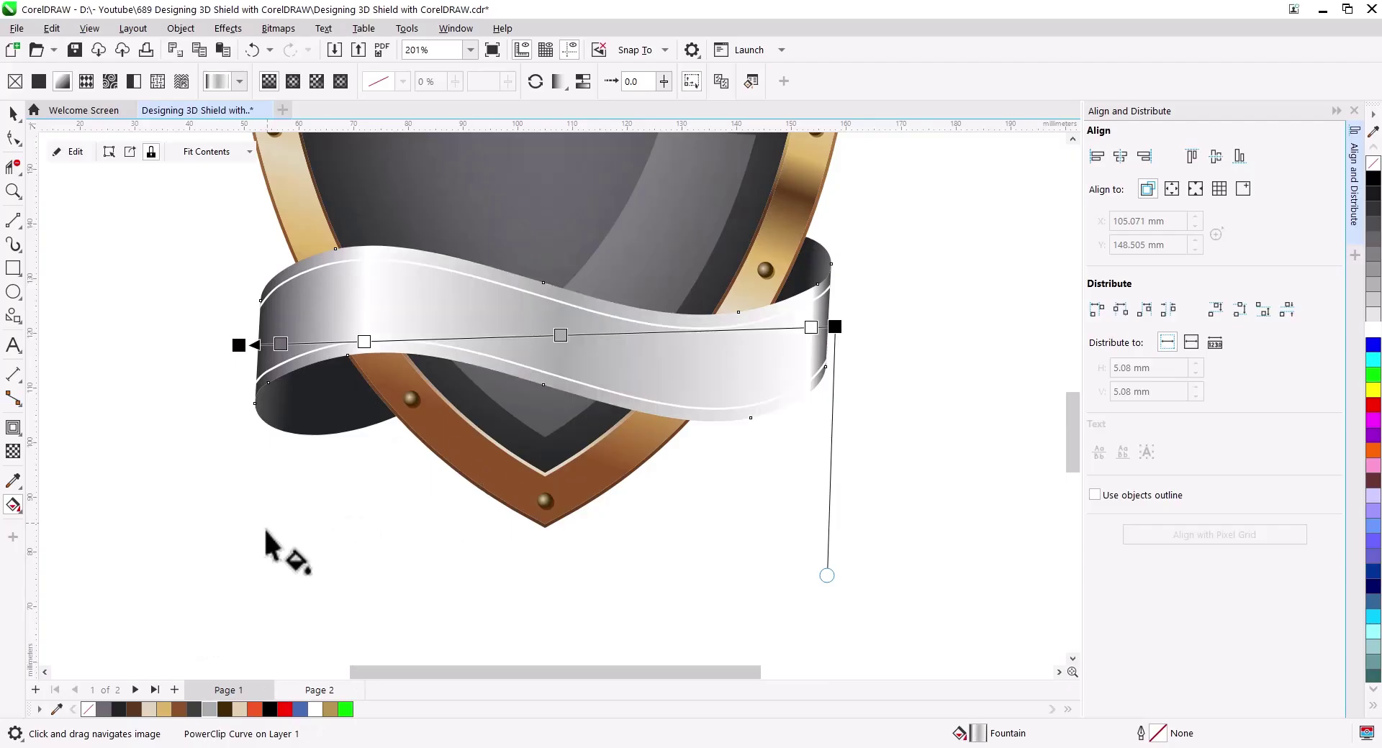
Add grey and white stops along the banner gradient for a multi-stop silver sheen.
double_click(333, 344)
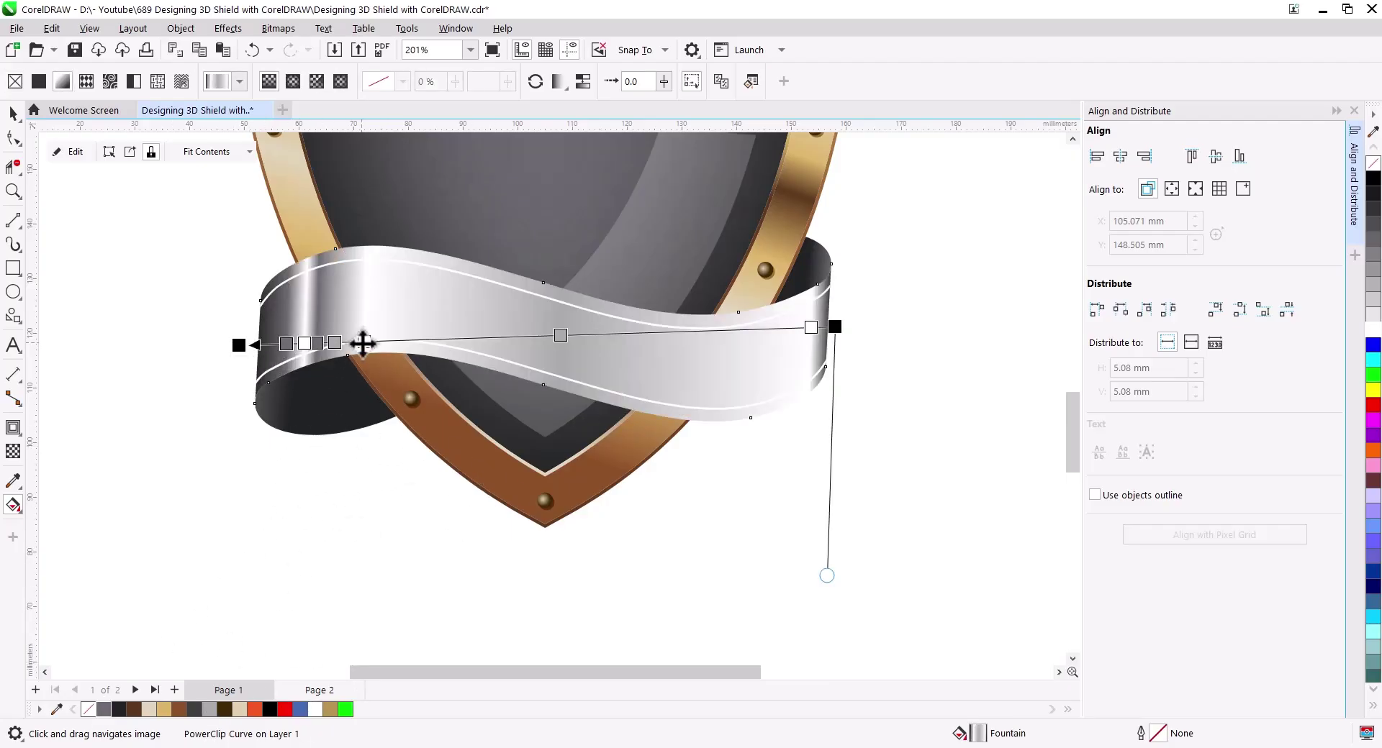
double_click(317, 343)
left_click(304, 342)
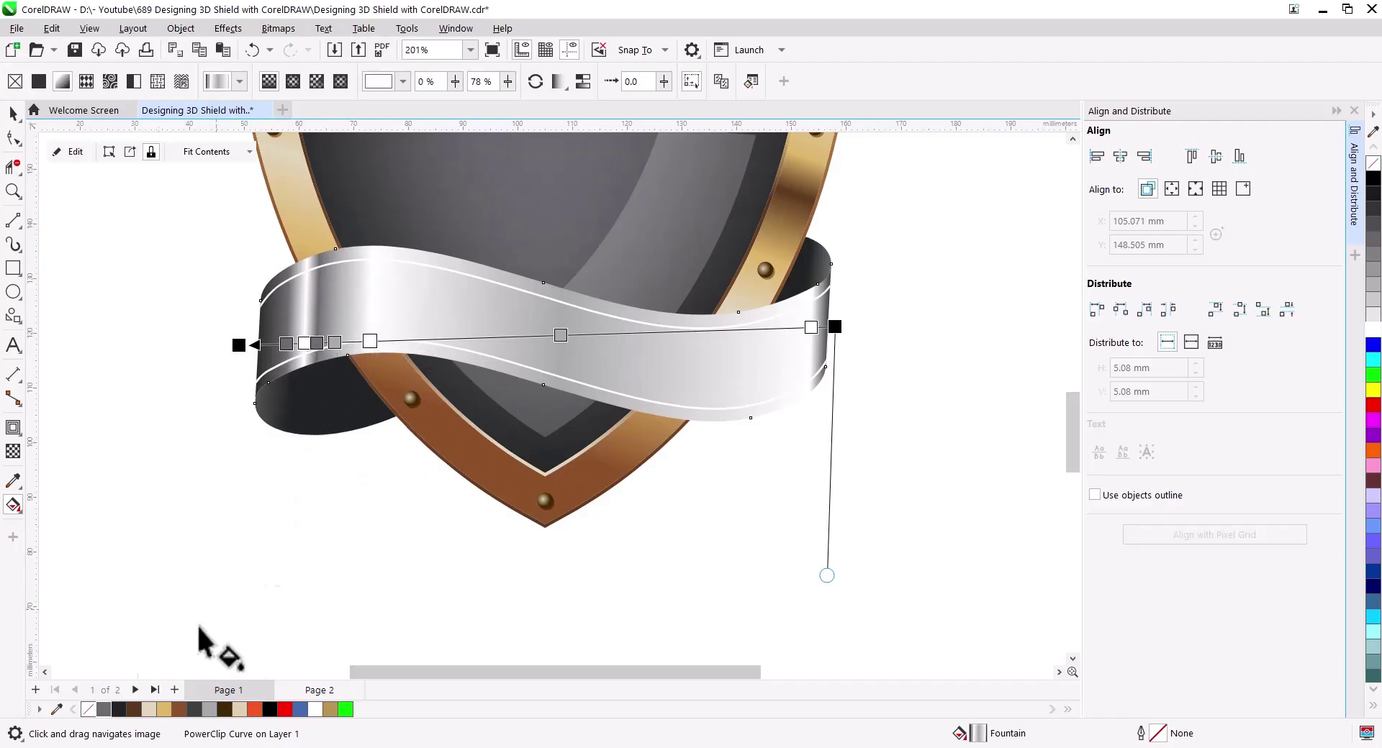
double_click(791, 329)
double_click(738, 328)
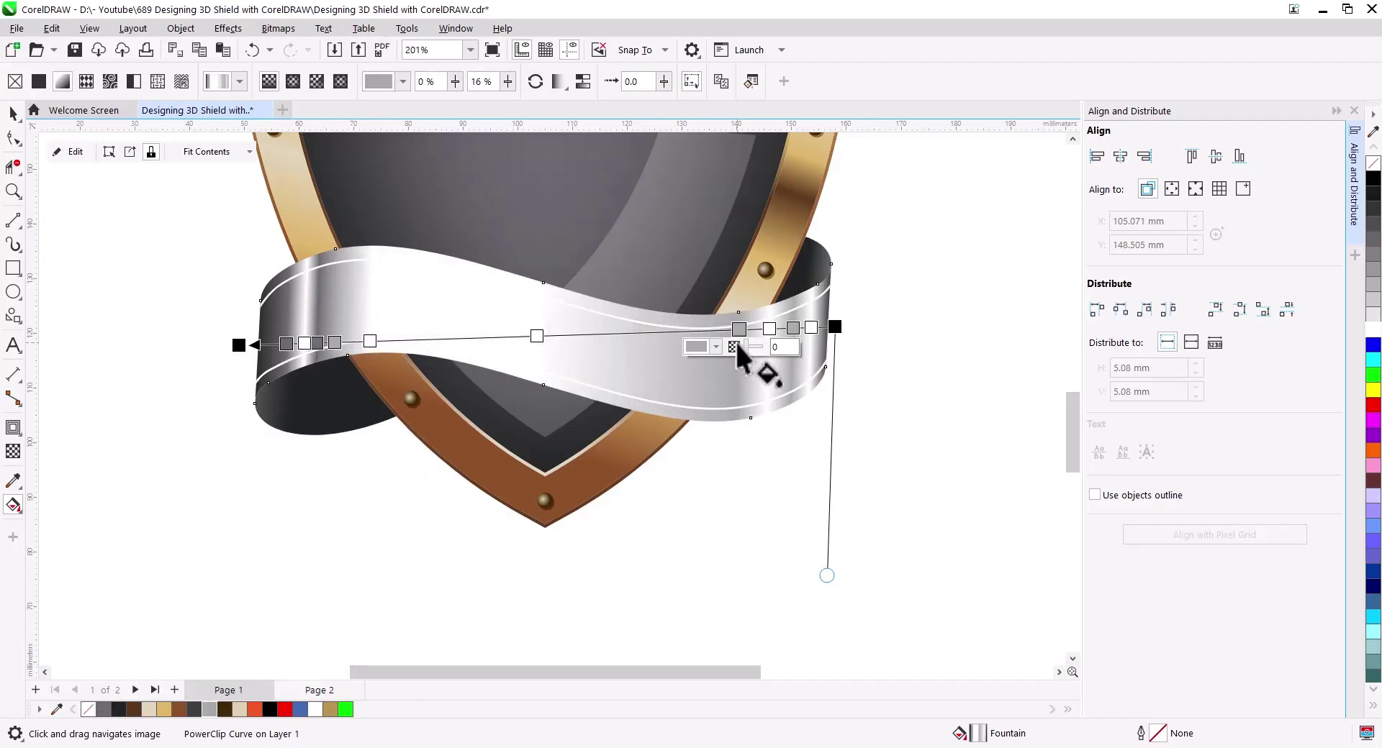
double_click(442, 338)
left_click_drag(285, 344, 268, 344)
left_click(304, 343)
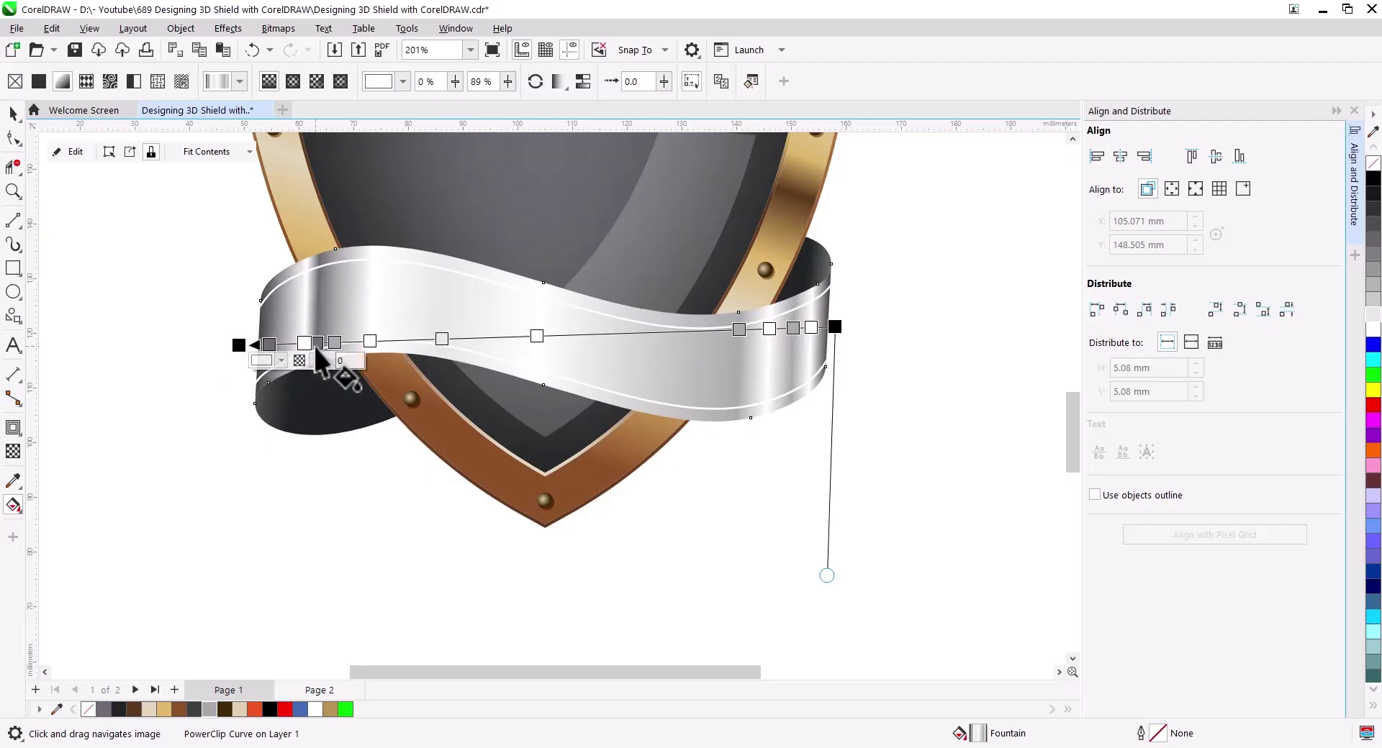
left_click(13, 113)
scroll(725, 507, "down", 3)
scroll(417, 507, "up", 2)
left_click(497, 436)
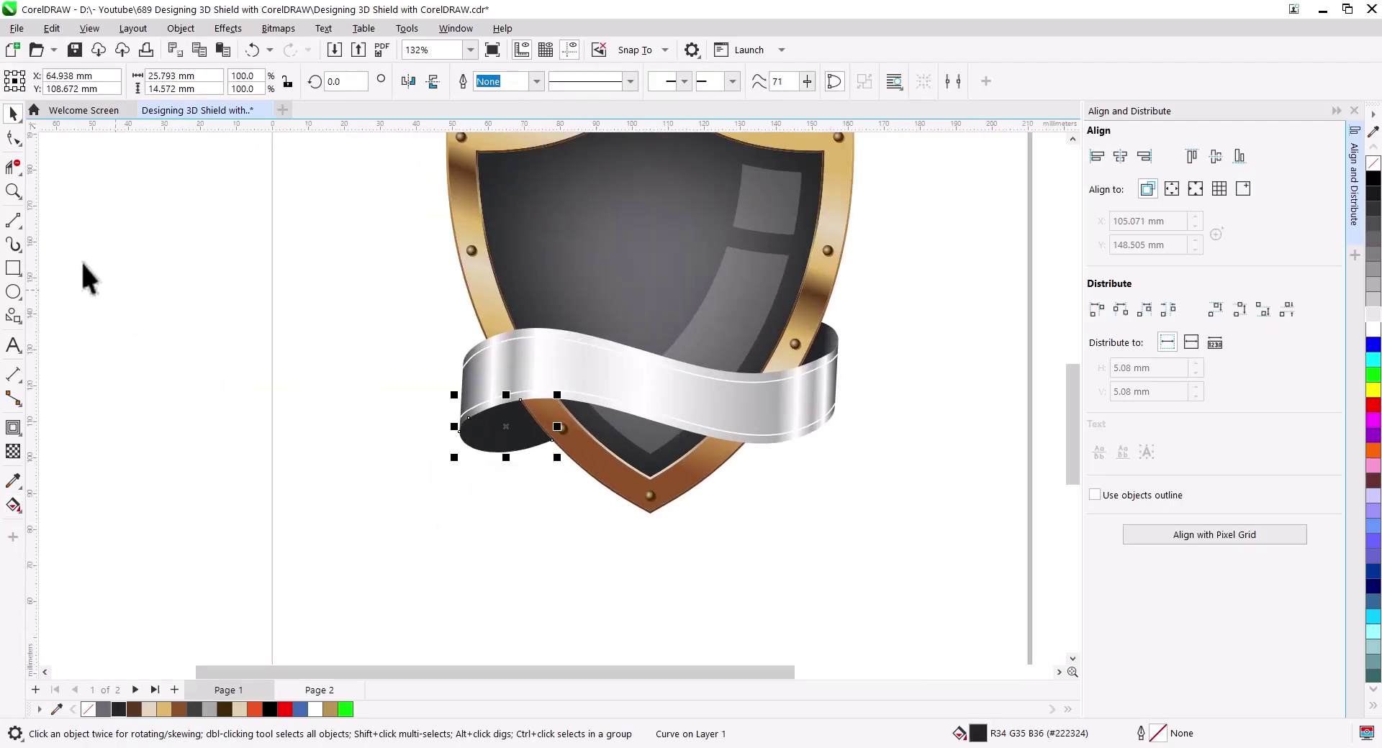
Apply near-black linear fountain fills to the ribbon's left and right back curls.
left_click(13, 505)
left_click(62, 81)
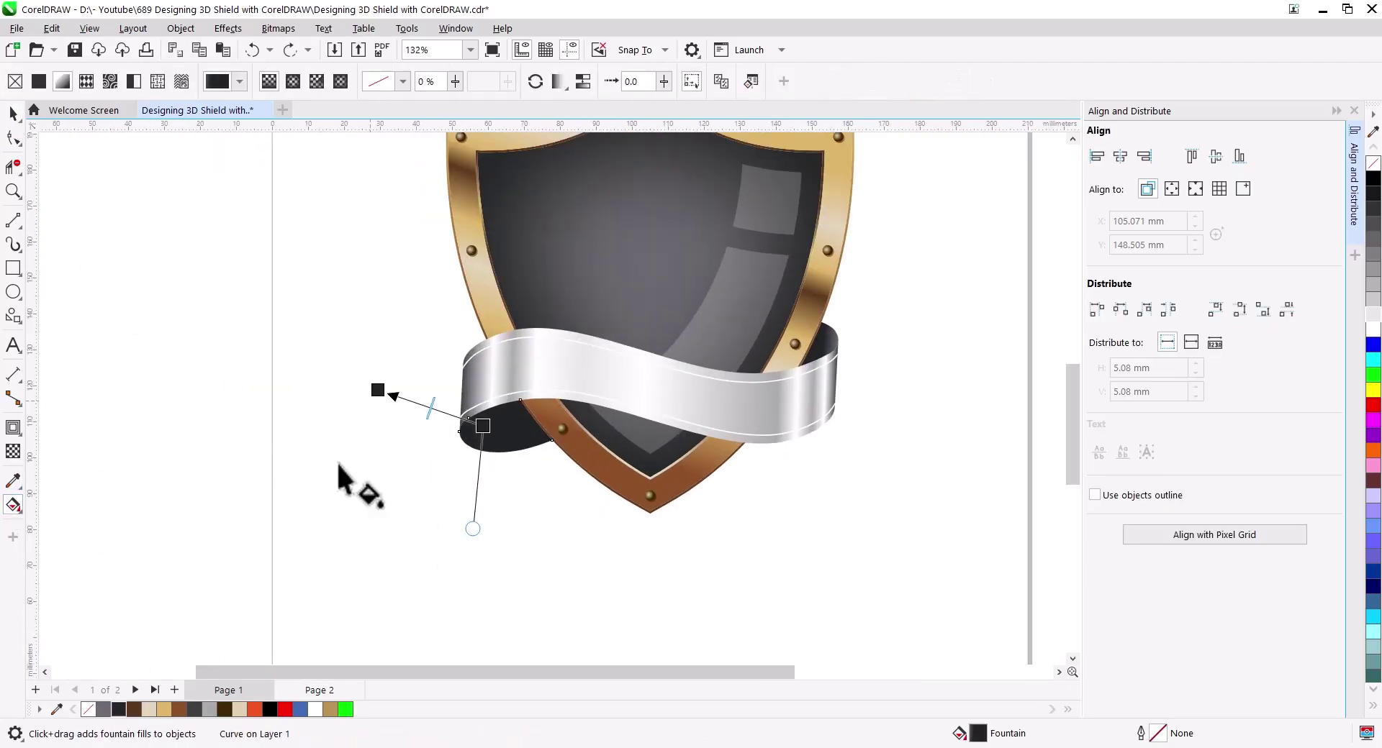
left_click(828, 367)
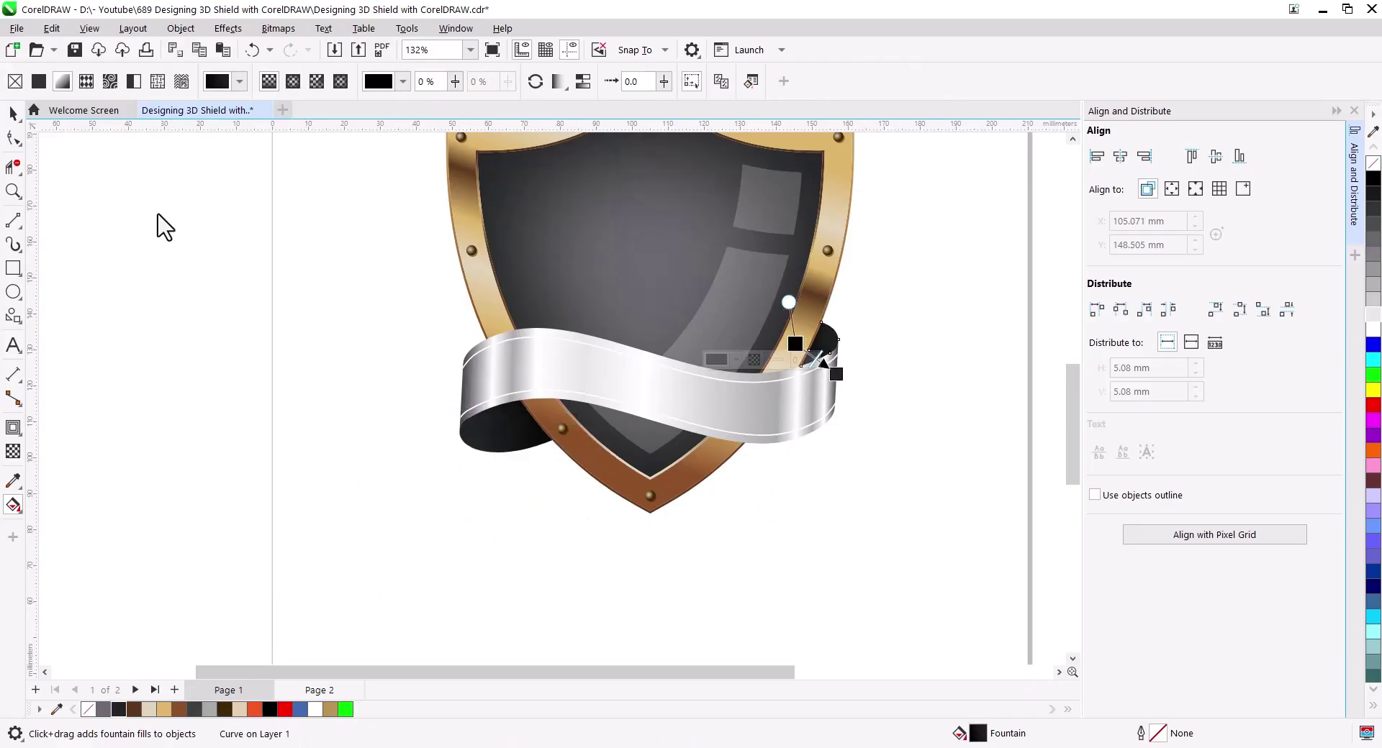
left_click(13, 113)
left_click(709, 536)
scroll(710, 509, "up", 2)
scroll(652, 496, "up", 1)
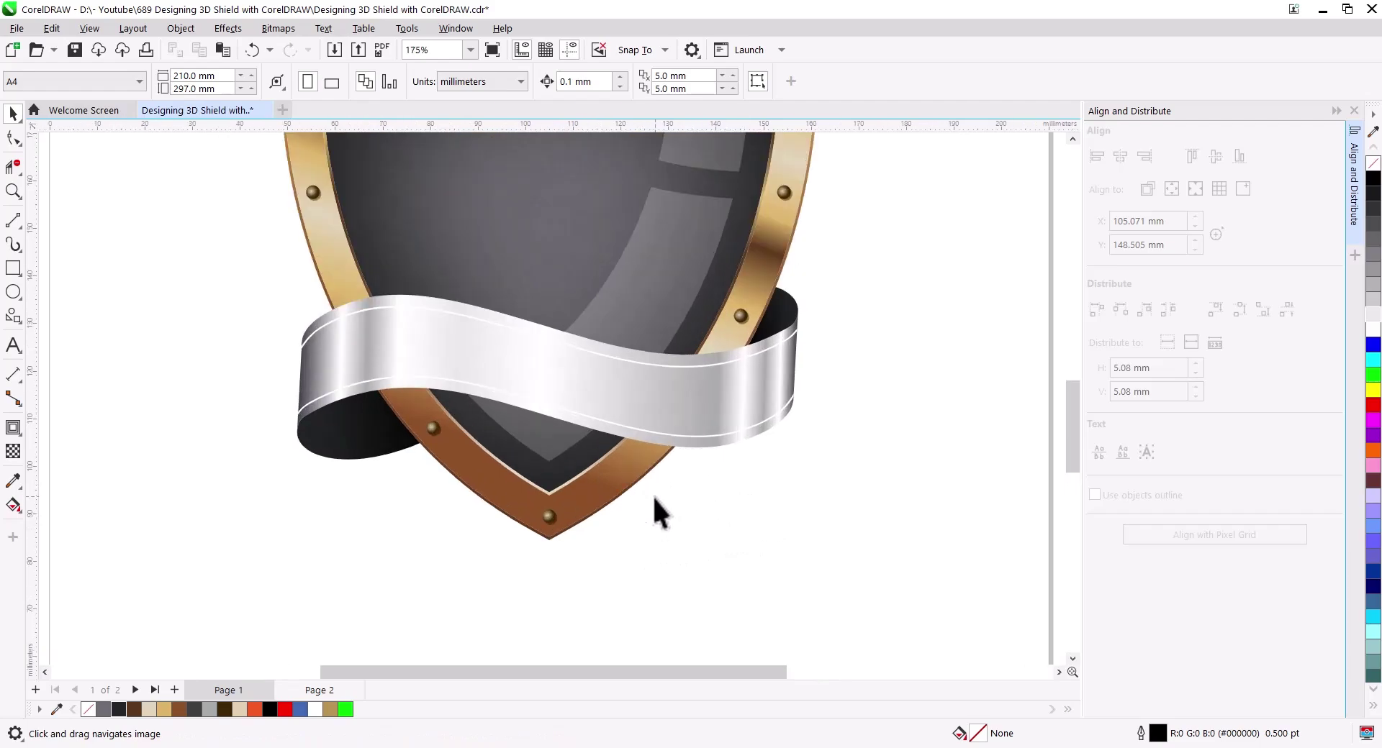
Cast a feathered black drop shadow downward from the silver ribbon banner.
left_click(562, 377)
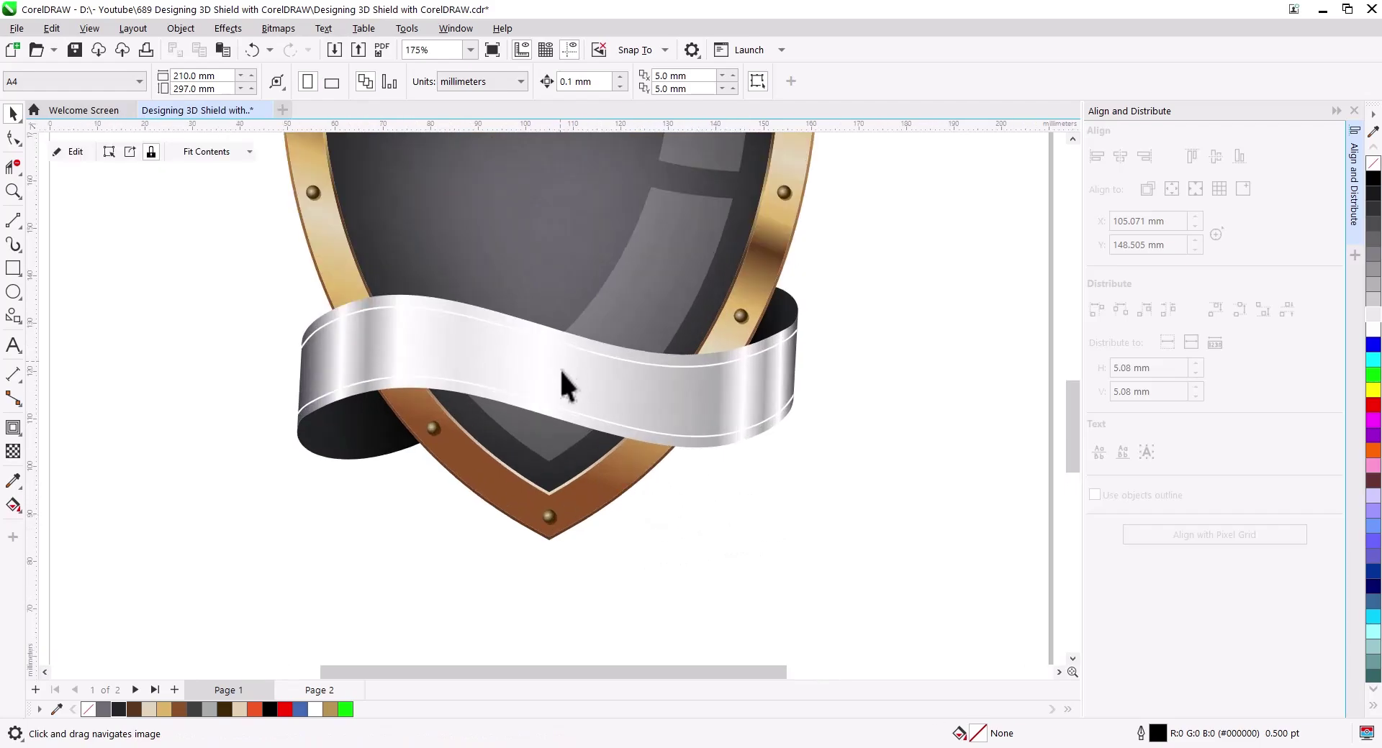
left_click(16, 435)
left_click(65, 426)
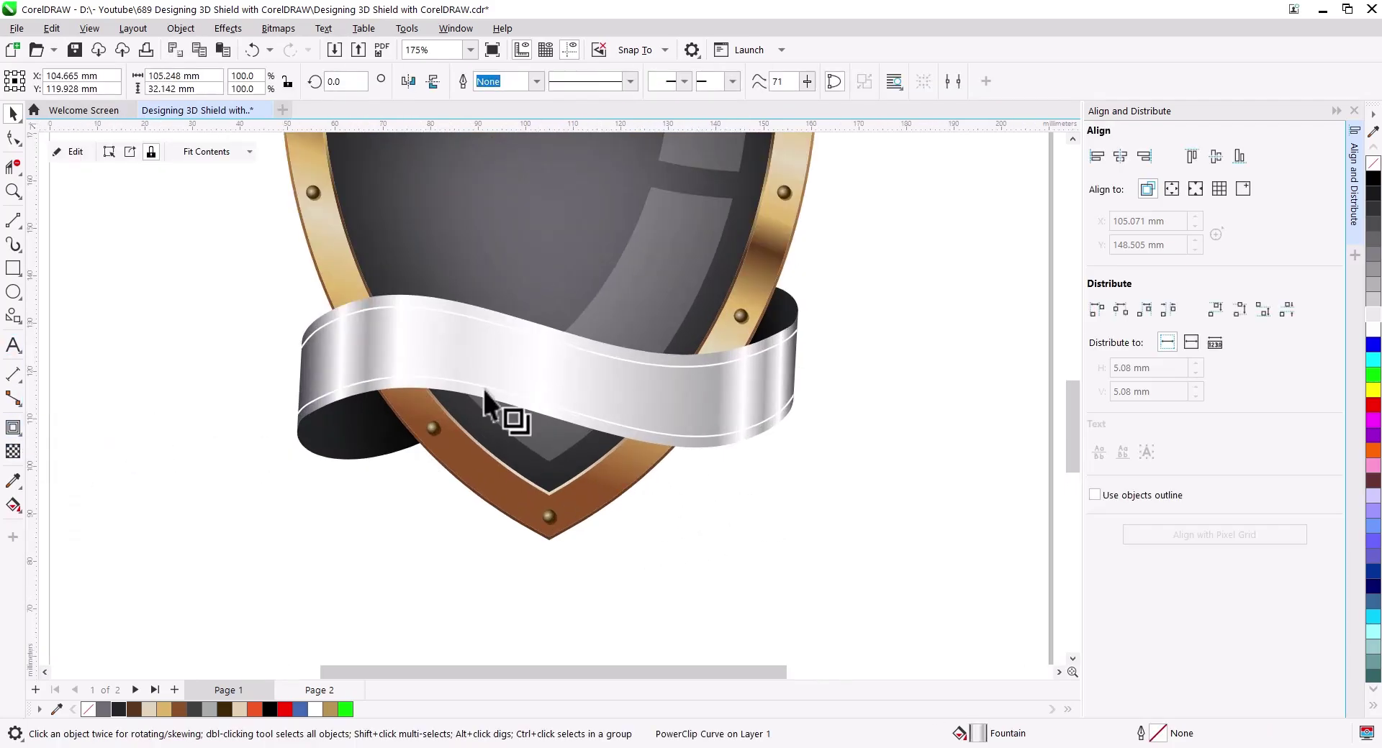
mouse_move(548, 372)
left_mouse_down()
mouse_move(512, 464)
mouse_move(526, 429)
left_mouse_up()
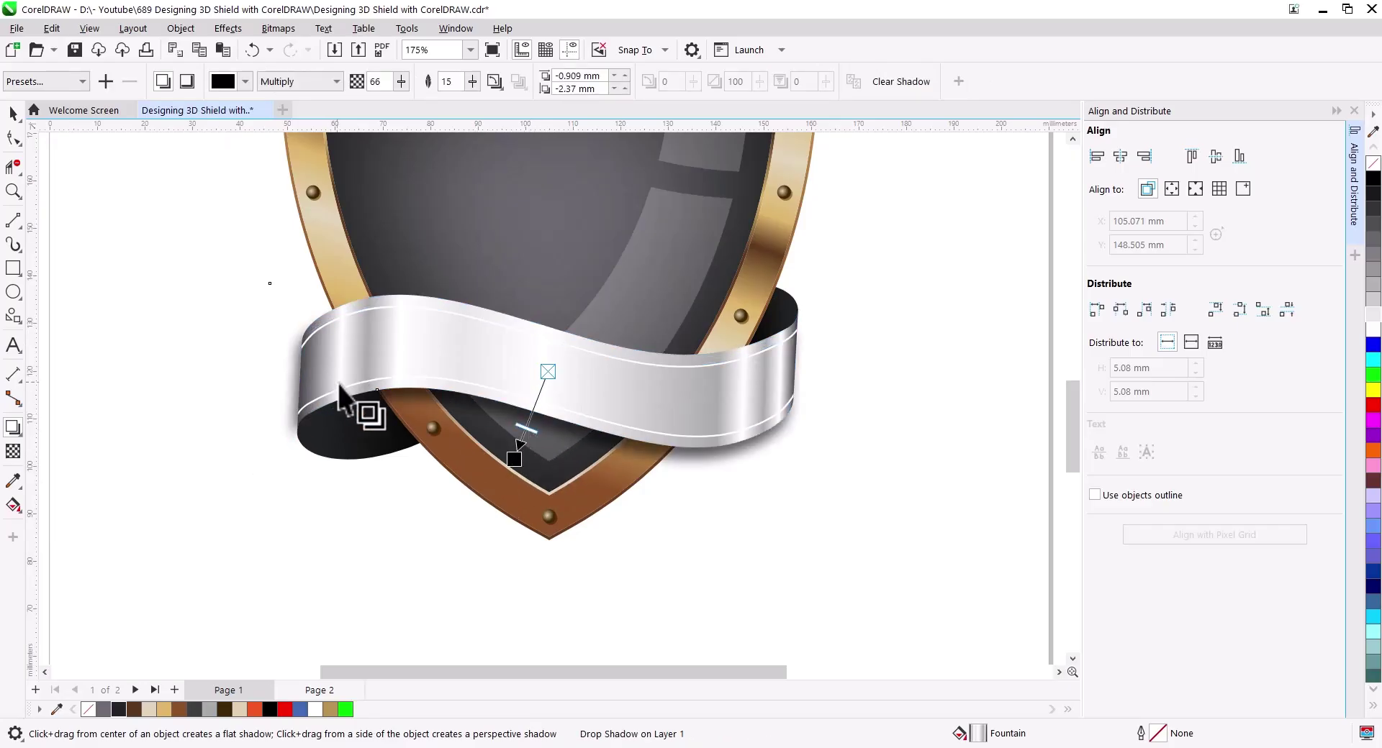
left_click(13, 113)
Paste the copied dark shadow shape over the ribbon.
right_click(509, 416)
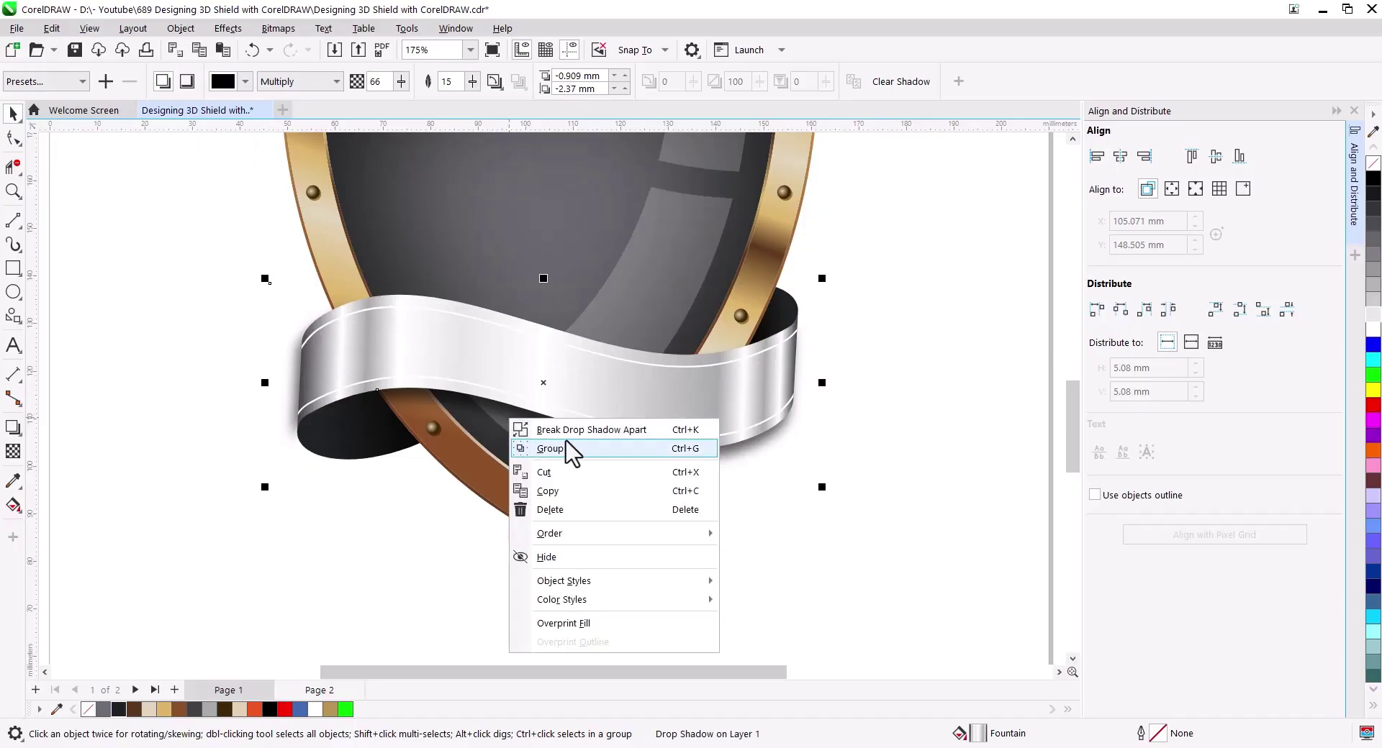
left_click(666, 571)
left_click(552, 430)
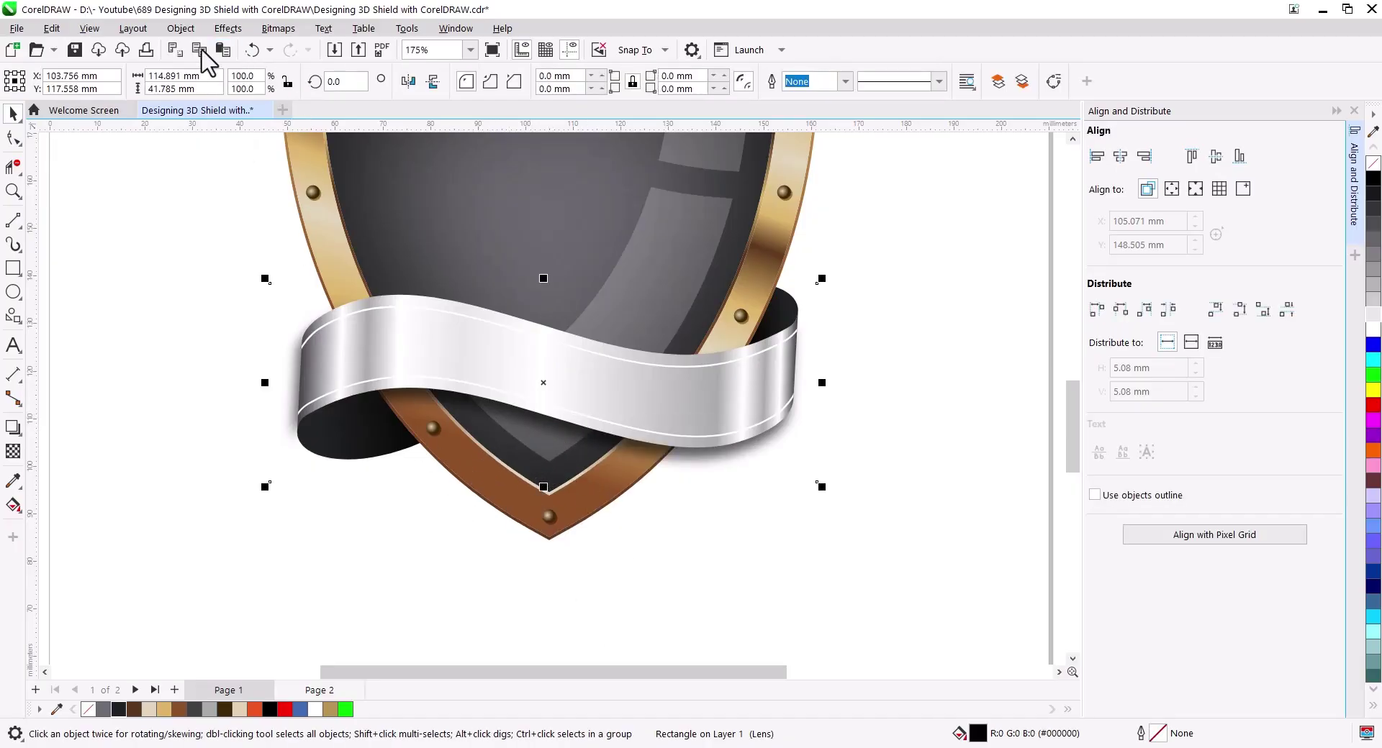
left_click(223, 57)
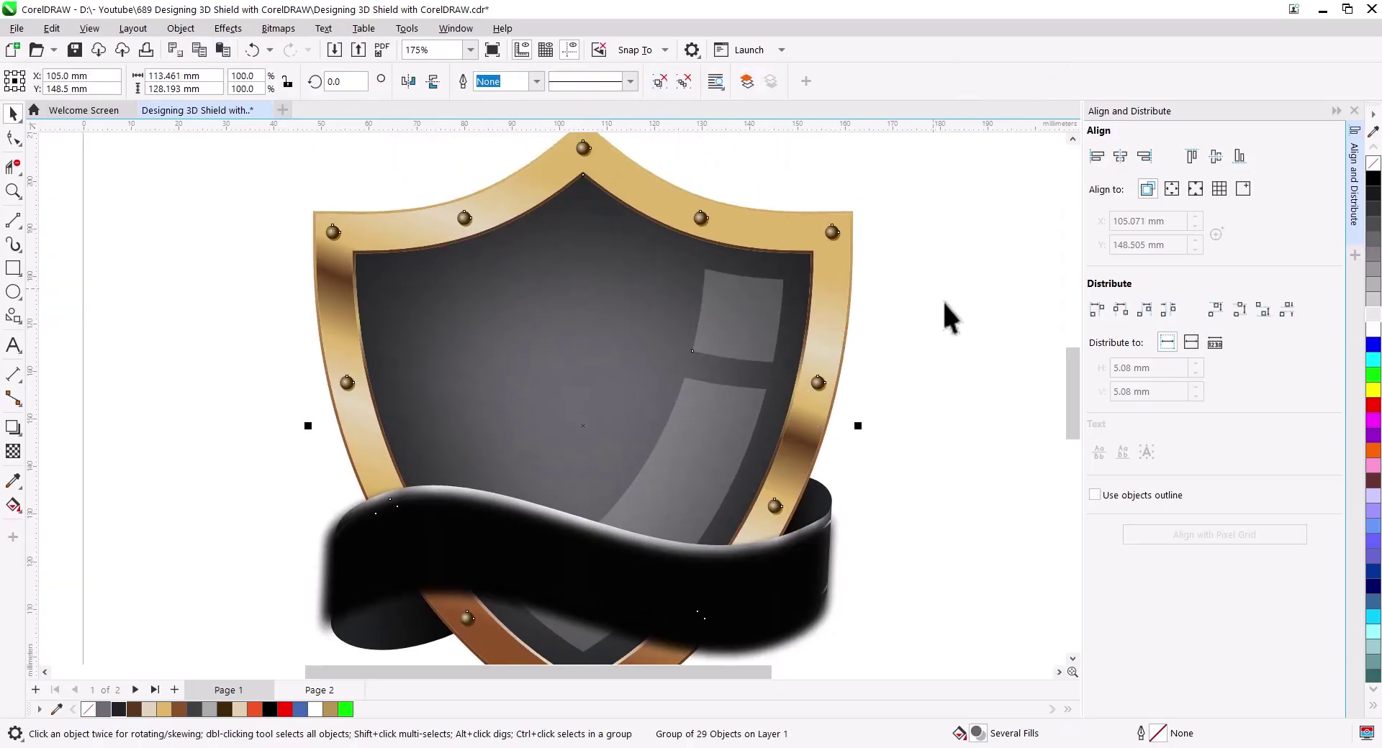
PowerClip the dark shadow shape inside the ribbon banner, retrying the container pick until it takes.
left_click(705, 602)
right_click(707, 602)
left_click(792, 253)
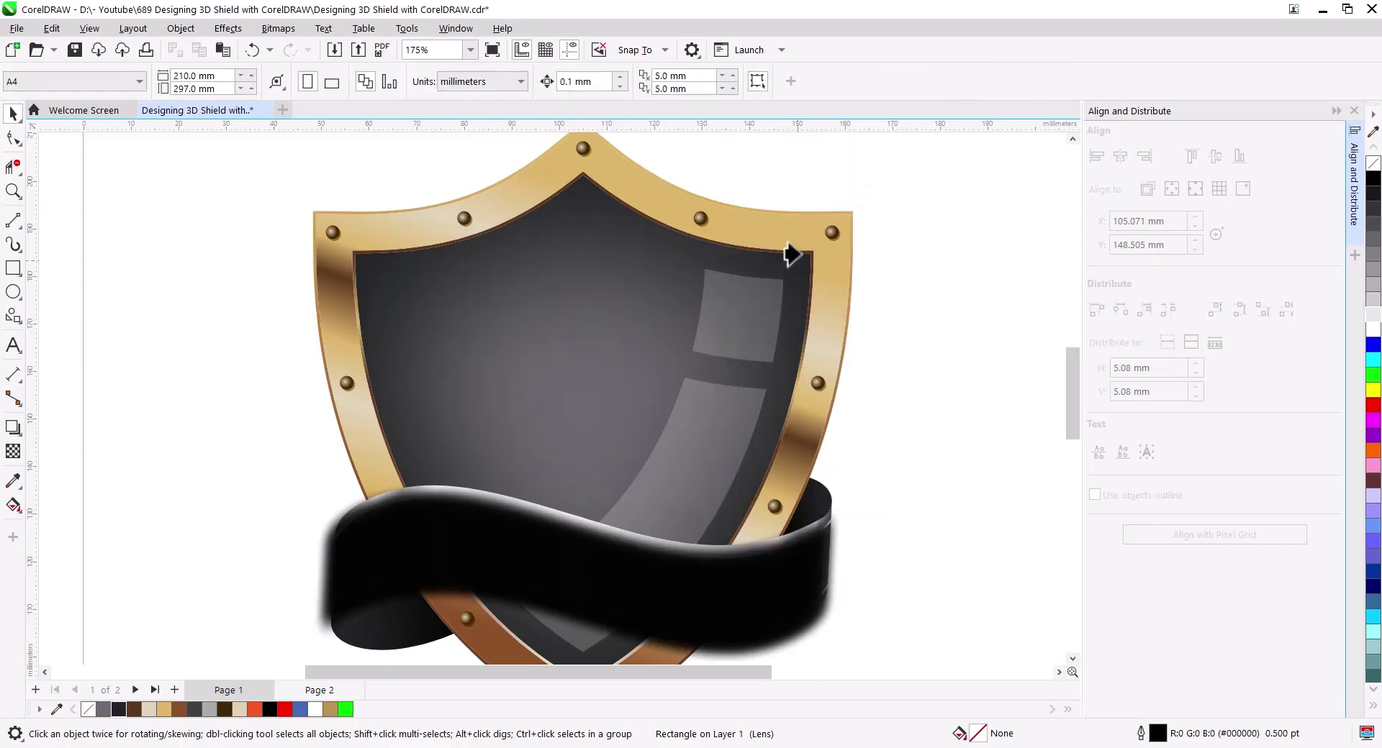
left_click(728, 608)
right_click(716, 611)
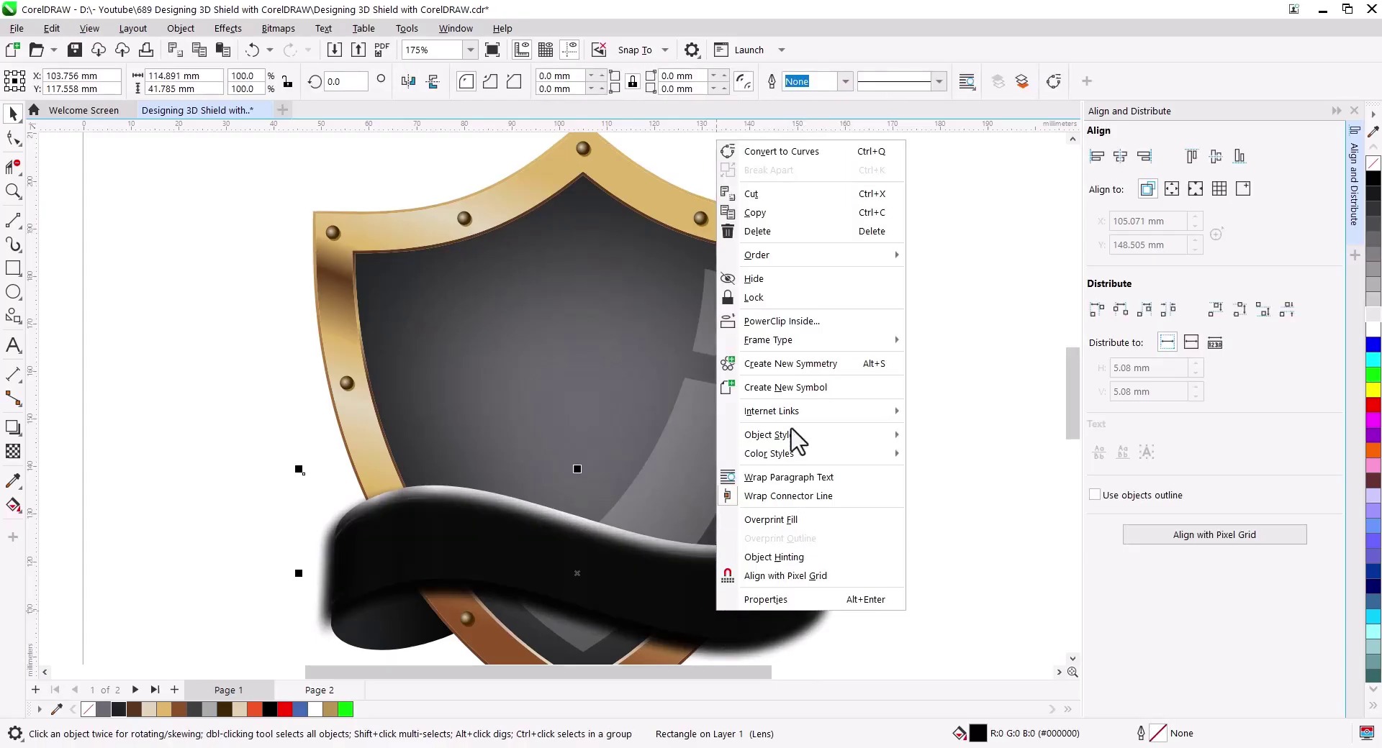
left_click(779, 321)
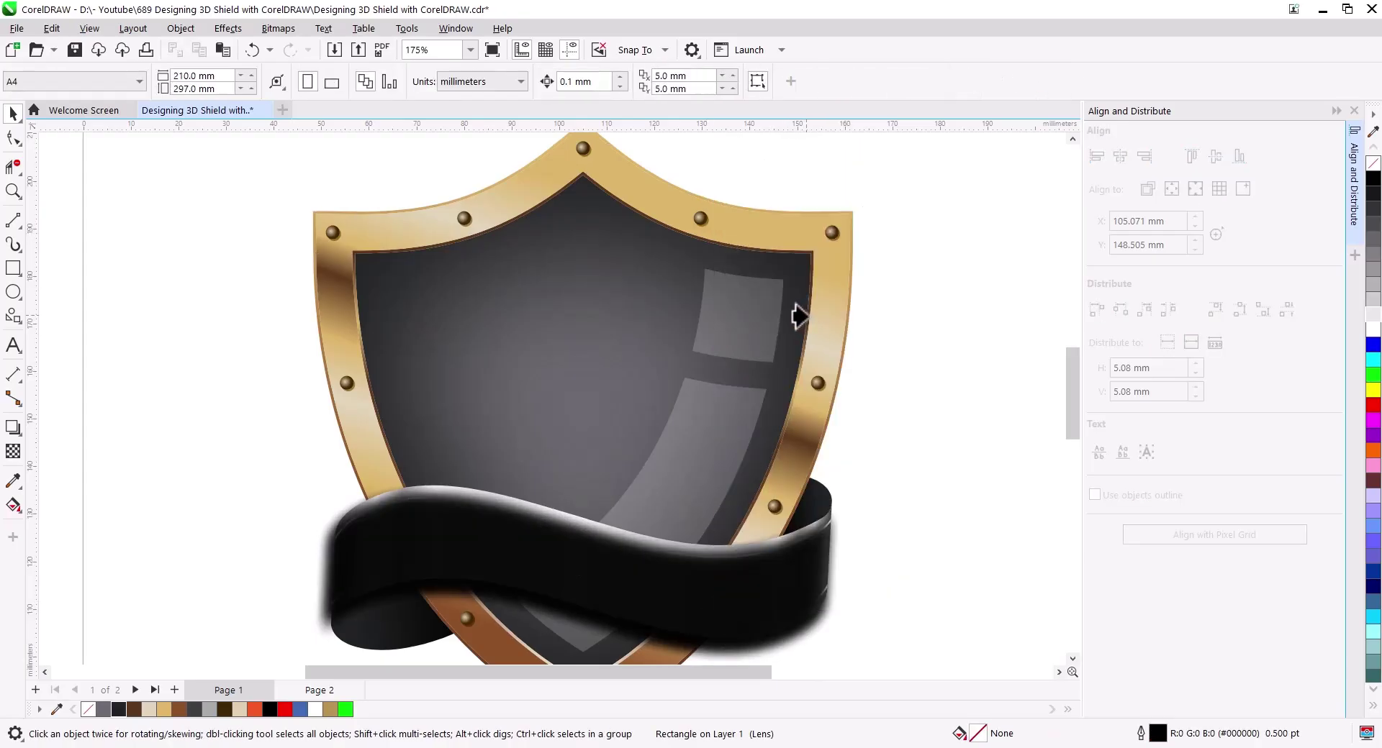
left_click(800, 317)
right_click(660, 603)
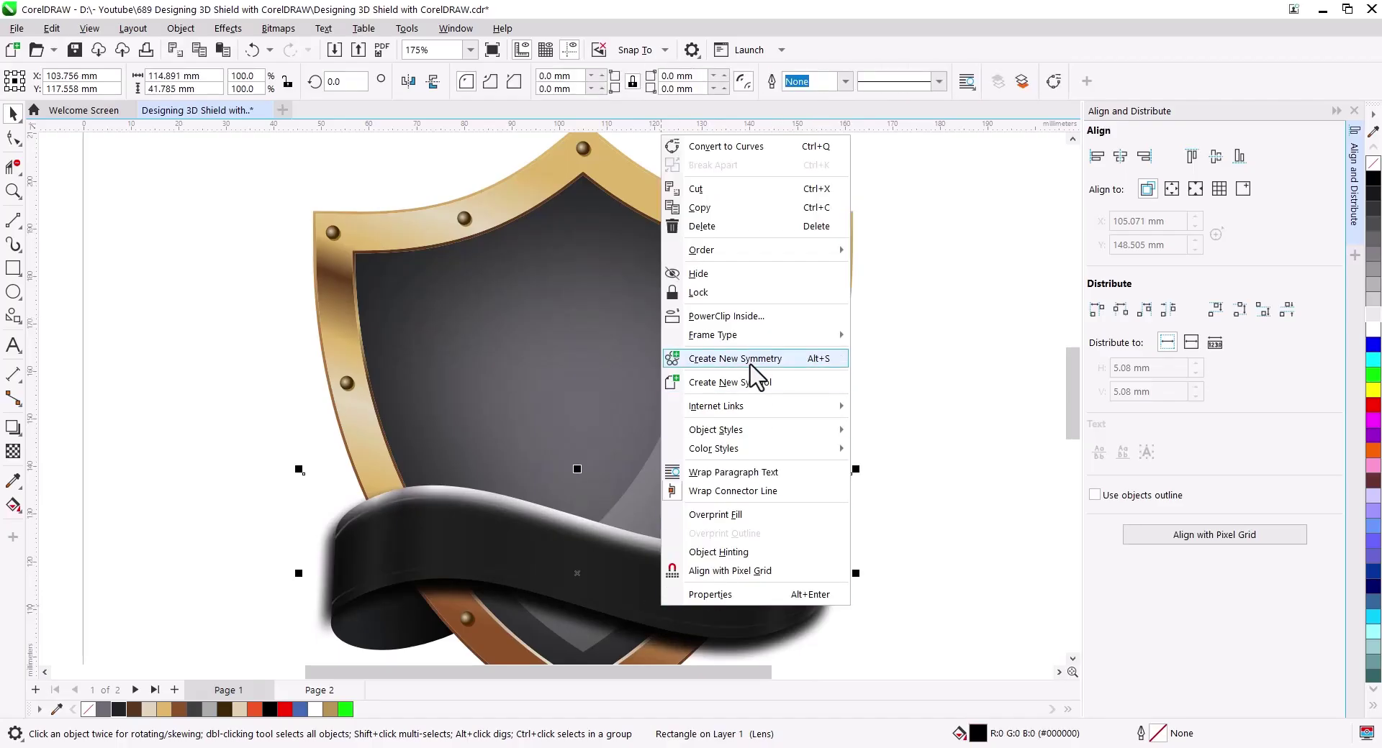
left_click(726, 316)
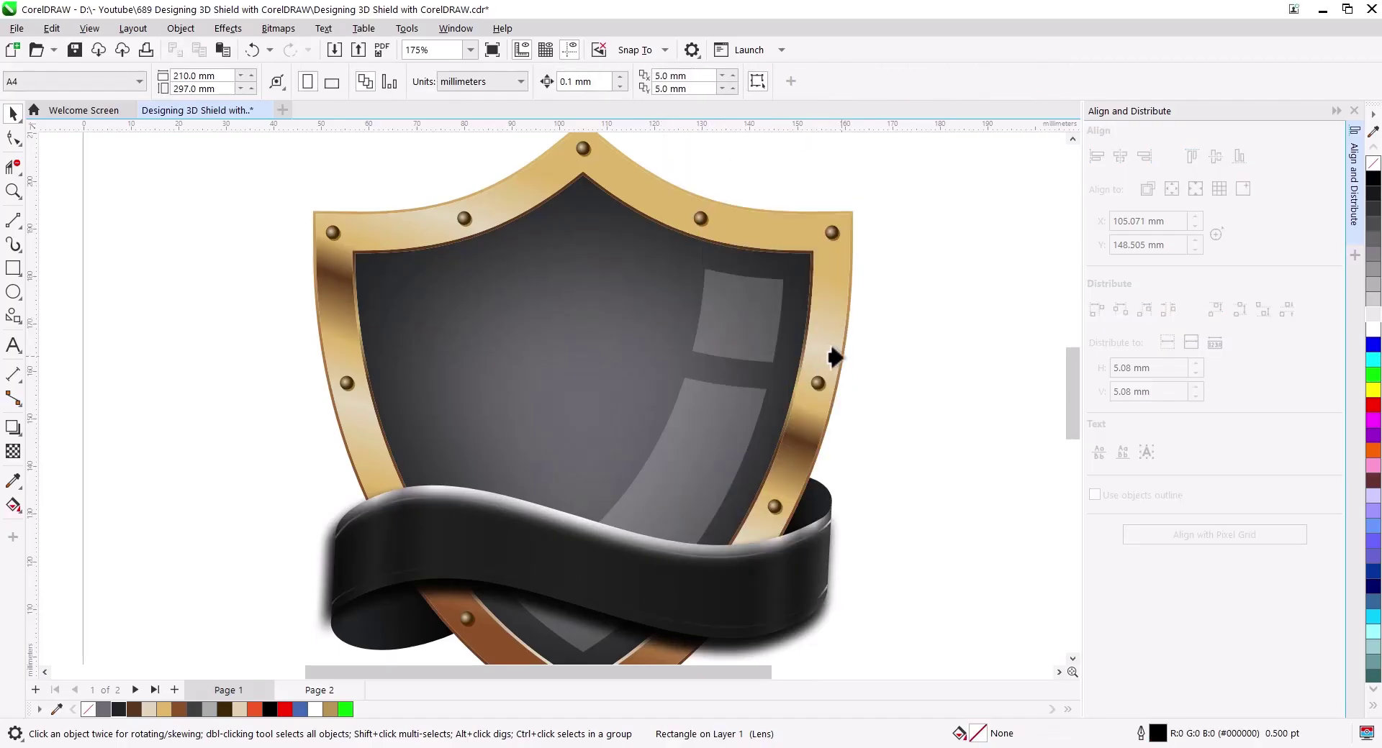
left_click(835, 358)
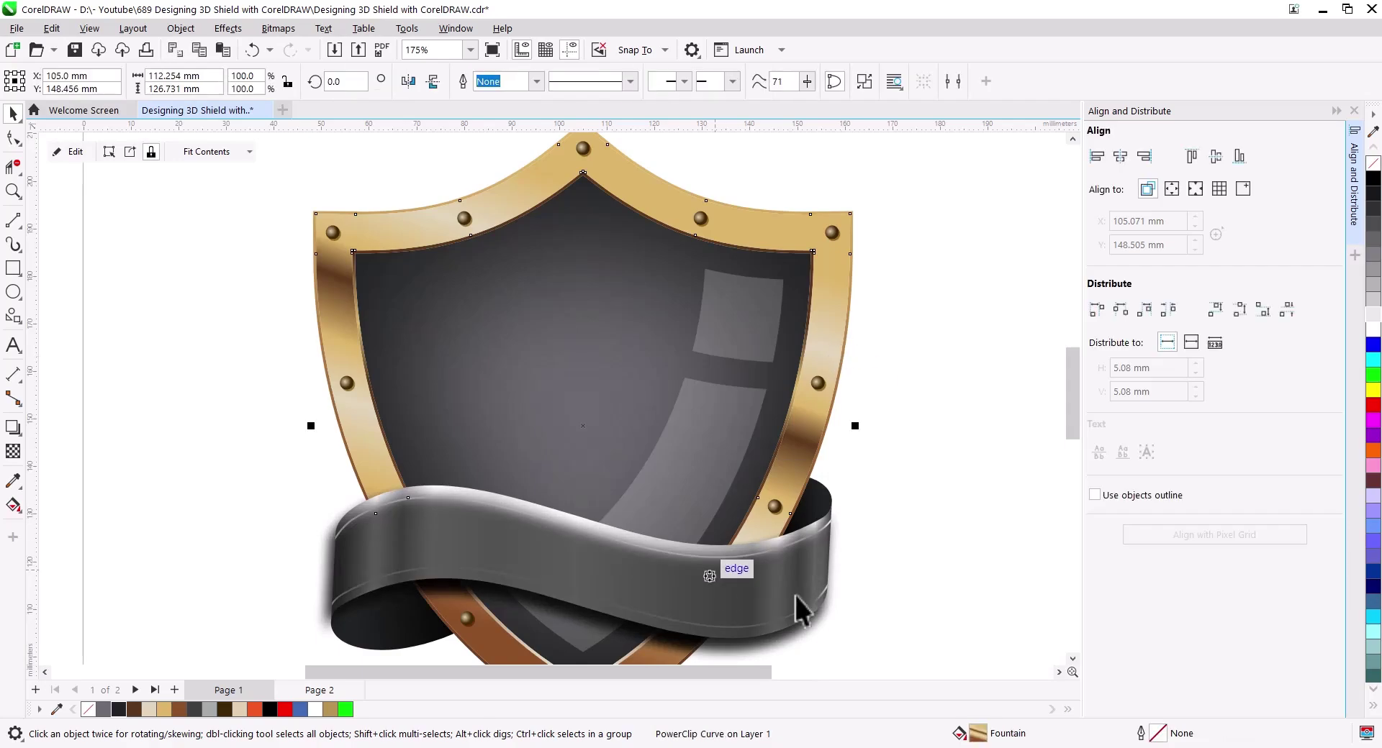
right_click(688, 607)
left_click(748, 300)
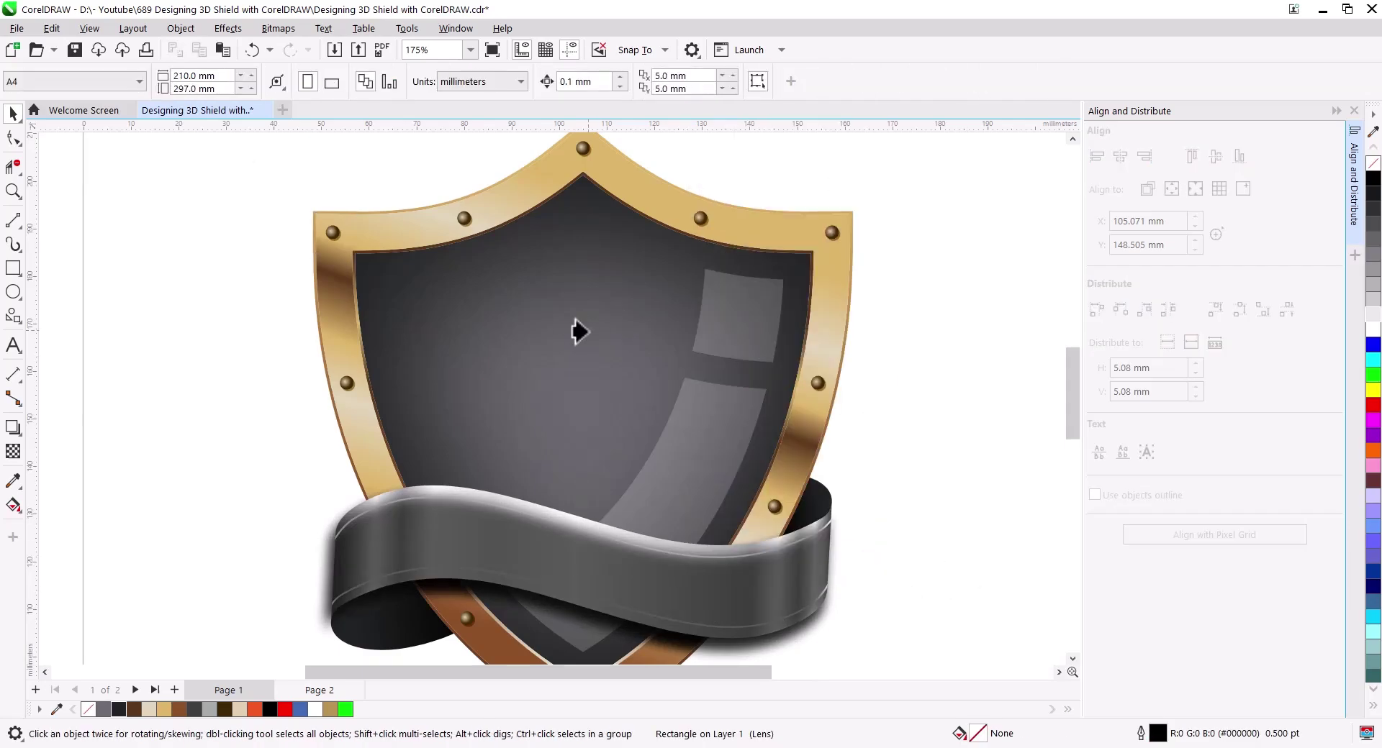
left_click(577, 330)
PowerClip the dark shadow rectangle inside the ribbon after dismissing an invalid-target warning.
key("Escape")
scroll(626, 490, "down", 2)
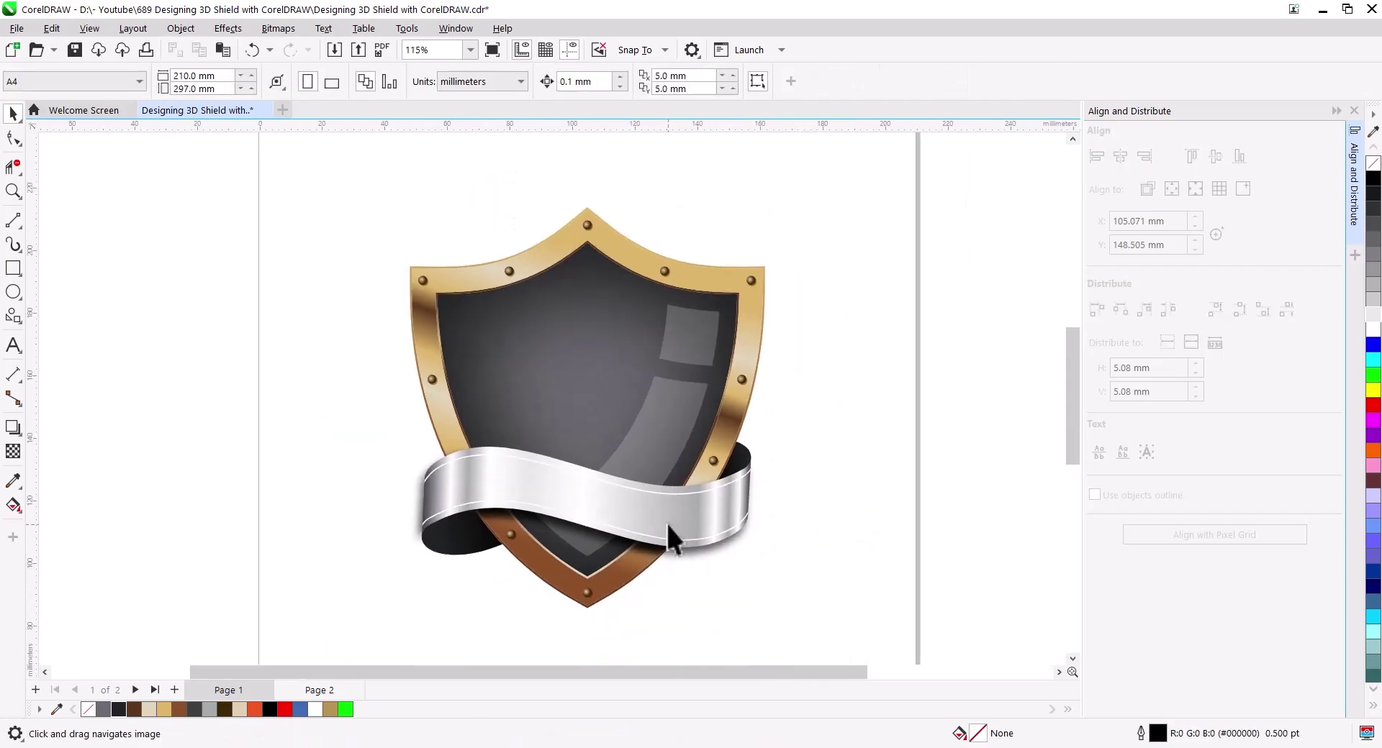
scroll(517, 558, "up", 1)
scroll(517, 541, "up", 1)
scroll(516, 540, "up", 1)
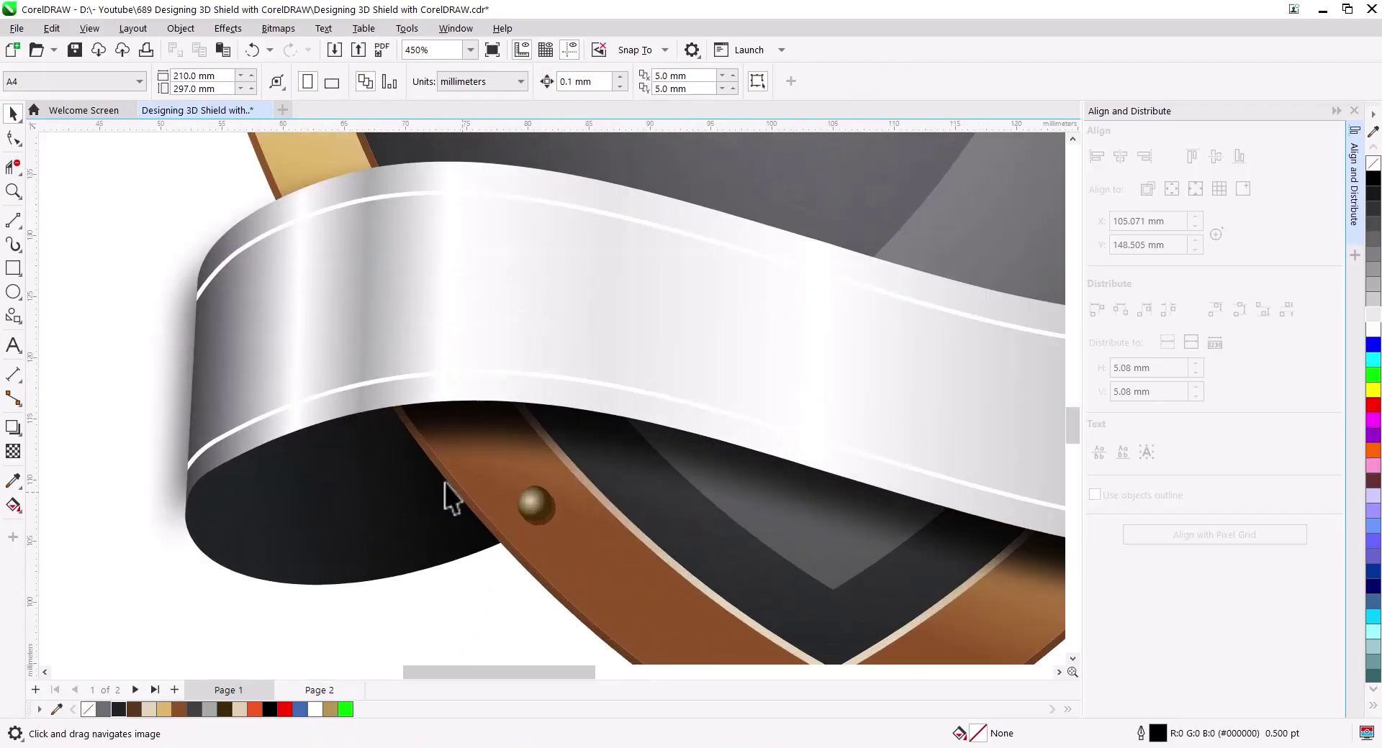
left_click(169, 394)
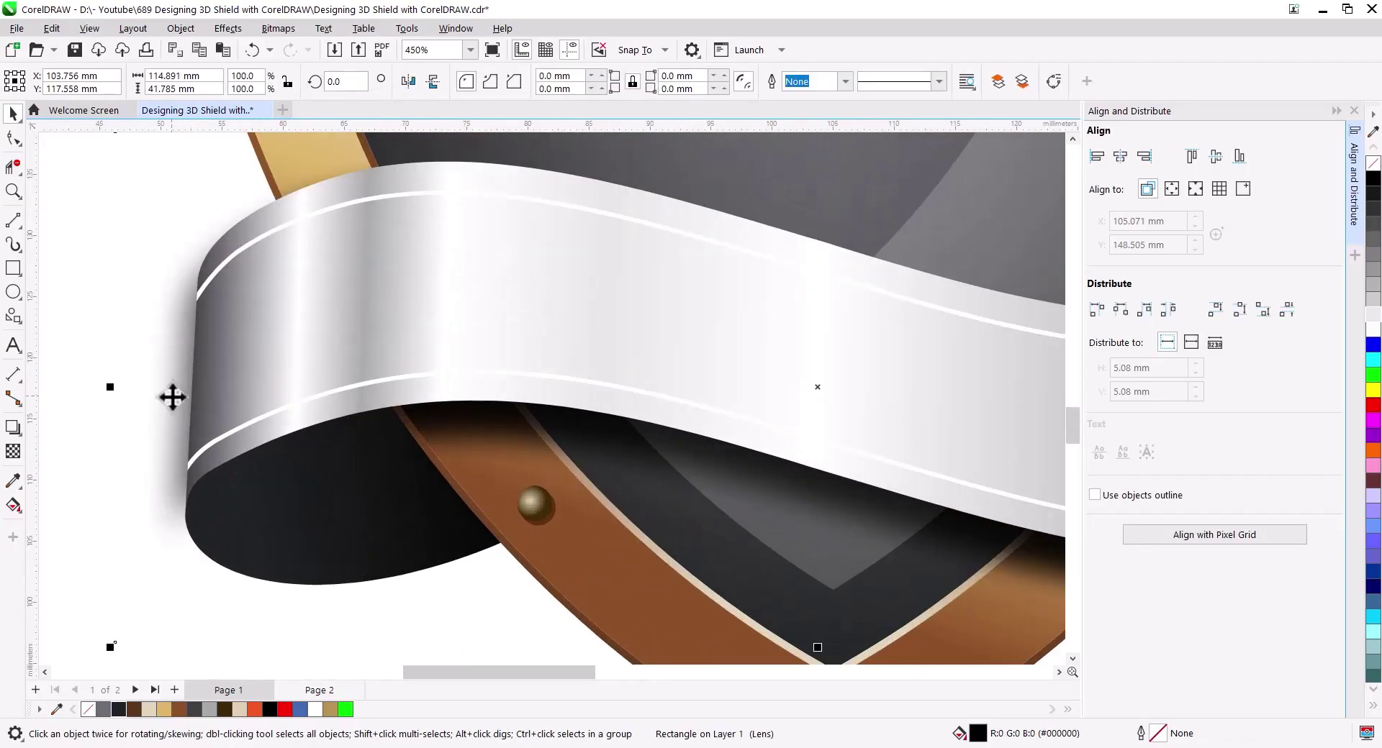
right_click(172, 395)
left_click(230, 458)
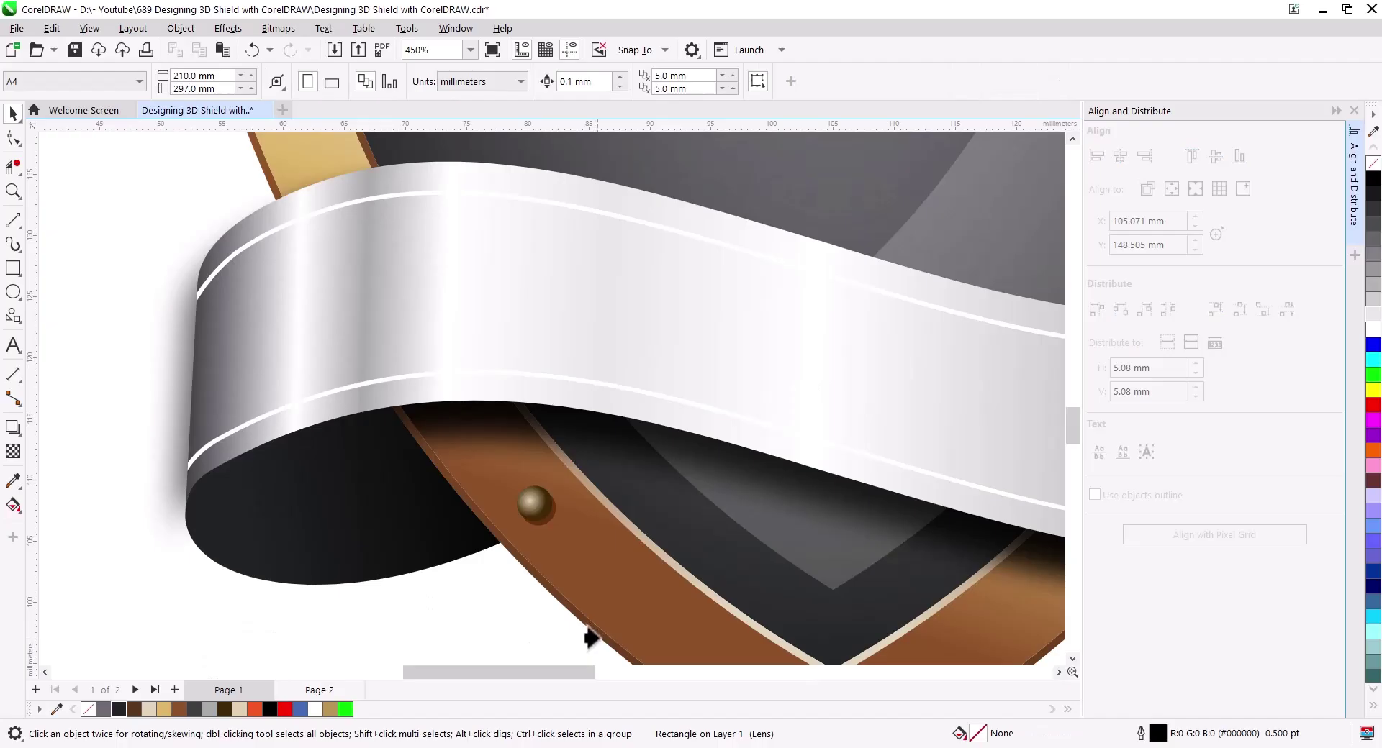
left_click(592, 637)
left_click(681, 426)
scroll(285, 236, "up", 3)
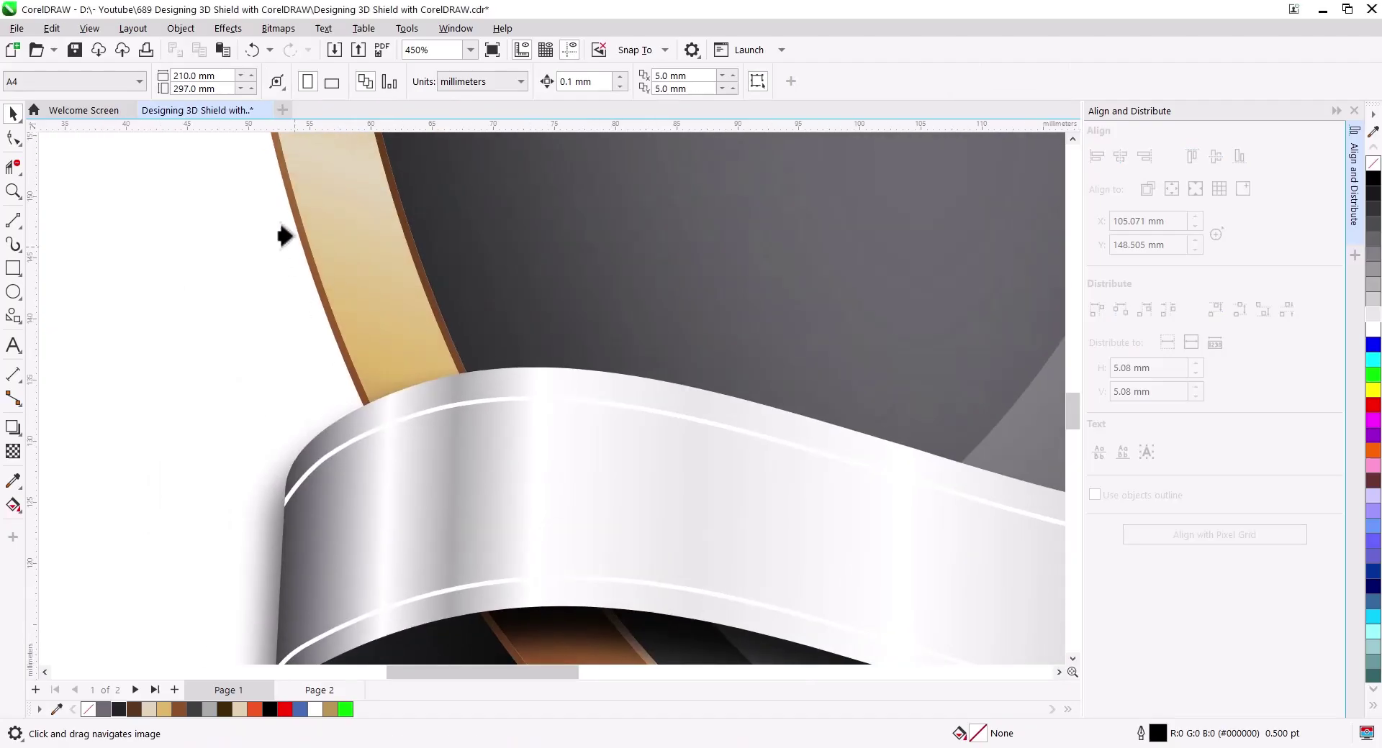
left_click(278, 185)
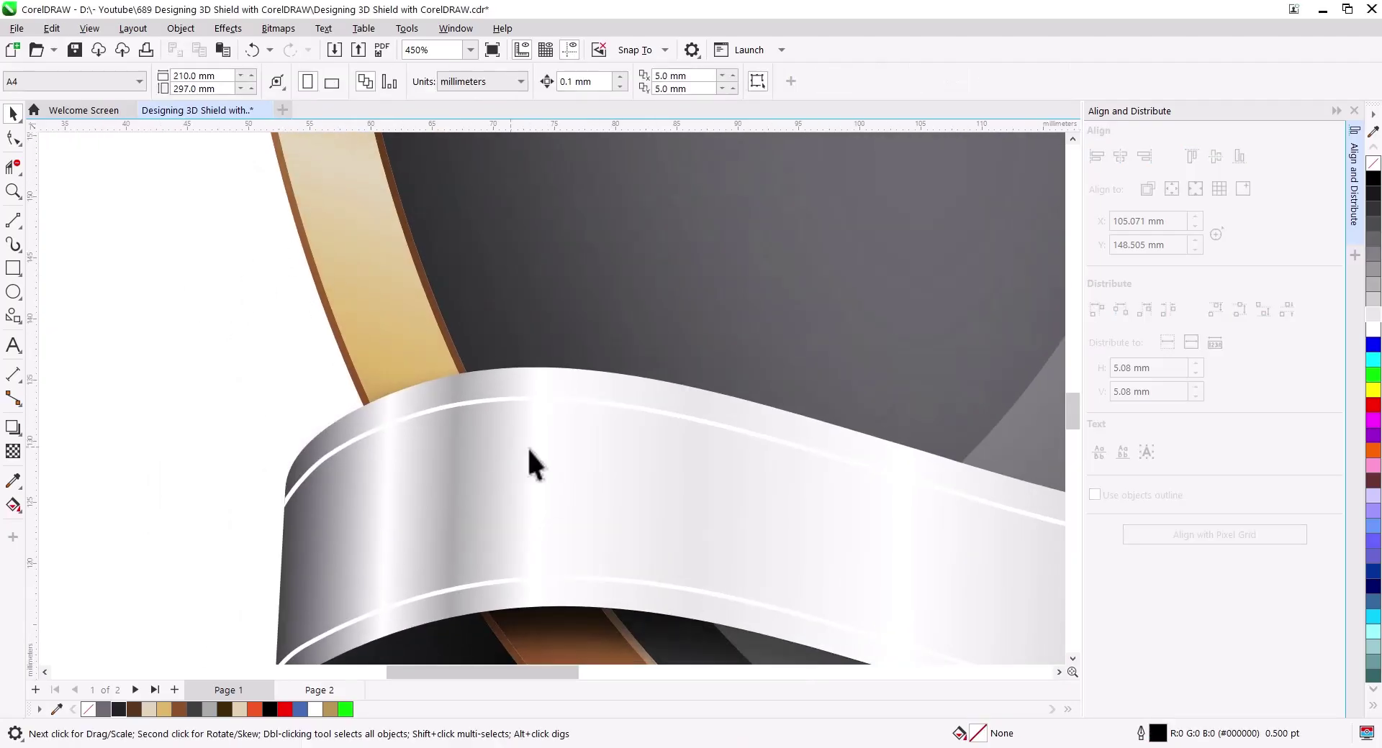
scroll(527, 447, "down", 1)
Delete the shadow rectangle from the ribbon's PowerClip contents and nudge the dark ribbon end down.
left_click(72, 151)
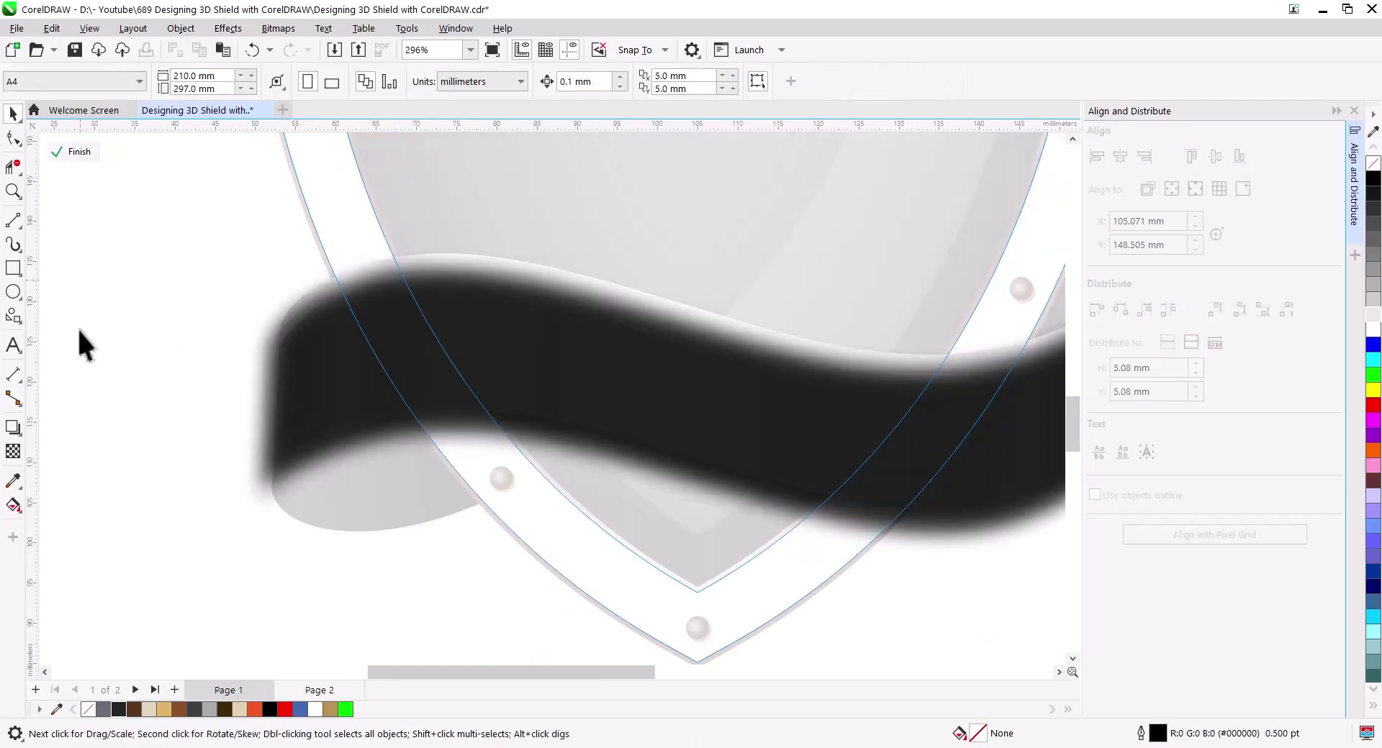
key("Delete")
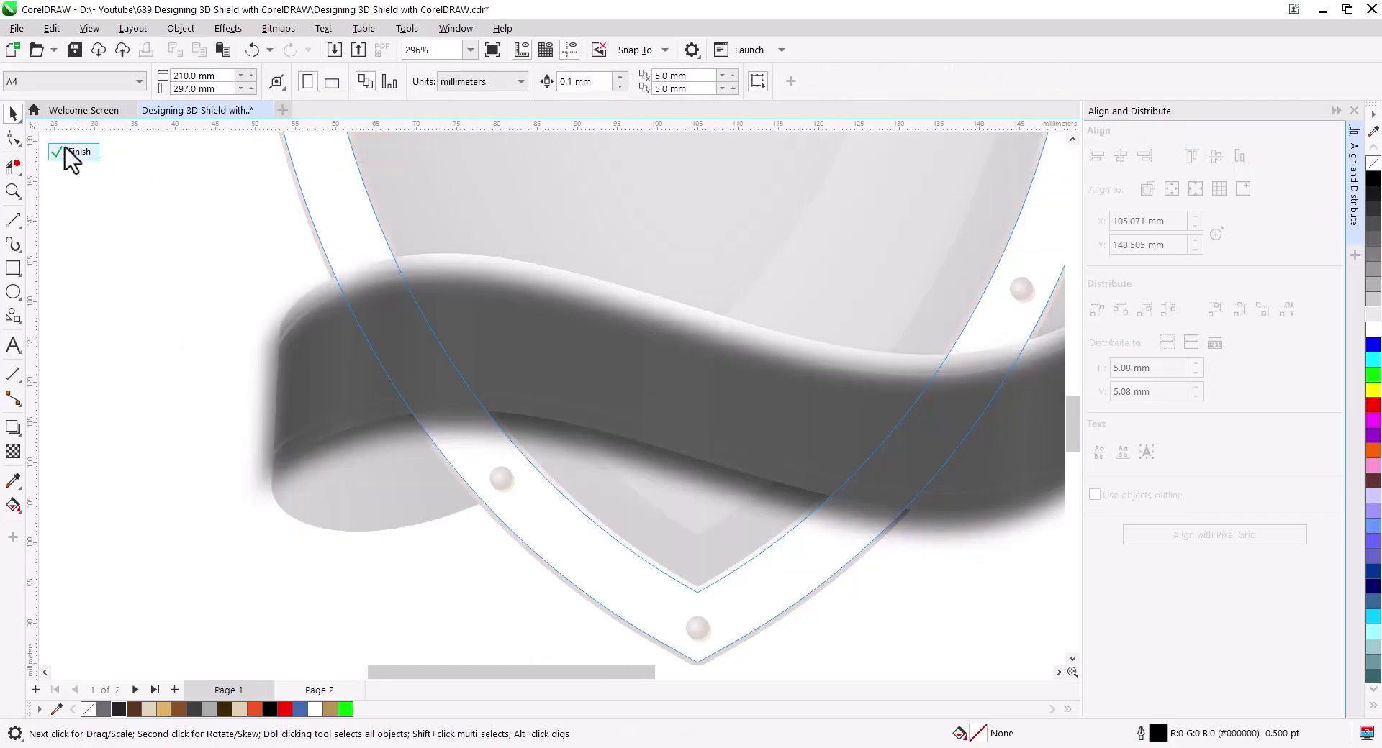
left_click(74, 152)
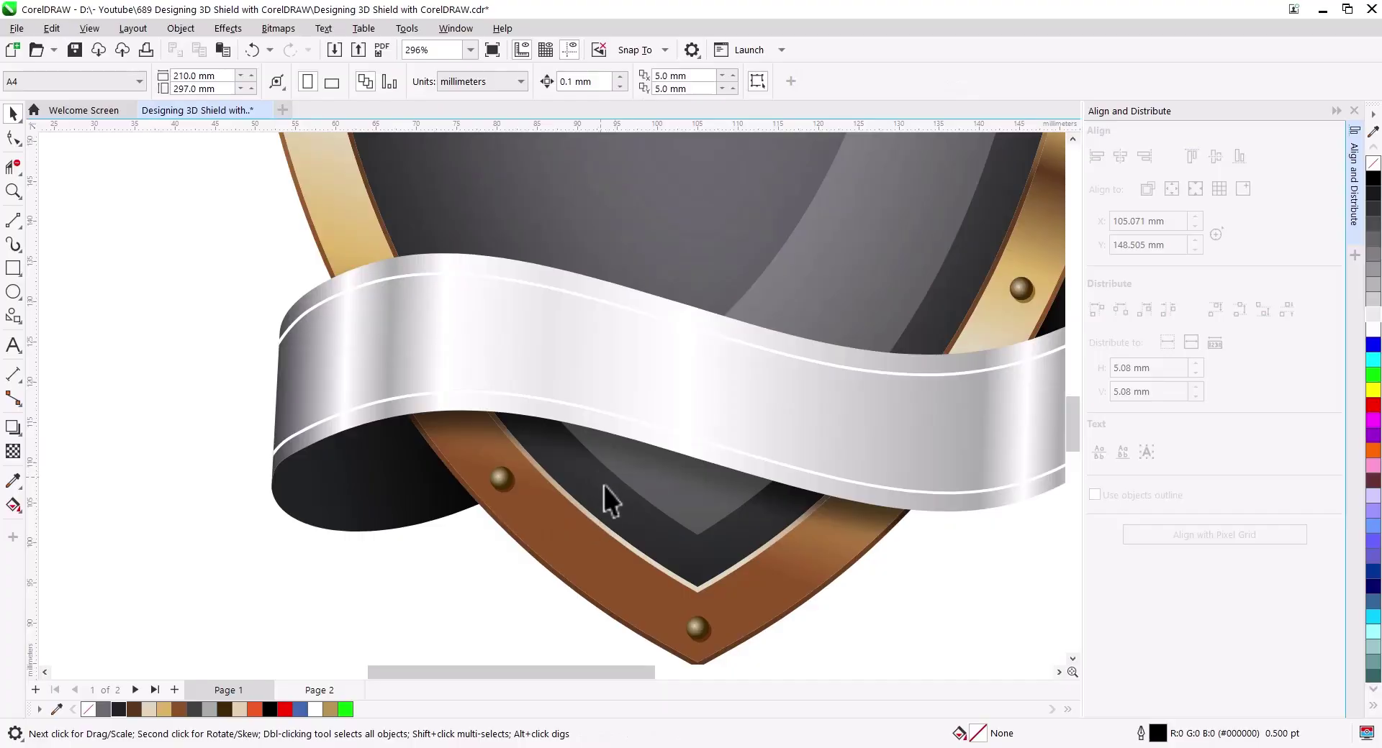
scroll(603, 486, "down", 2)
scroll(624, 507, "down", 2)
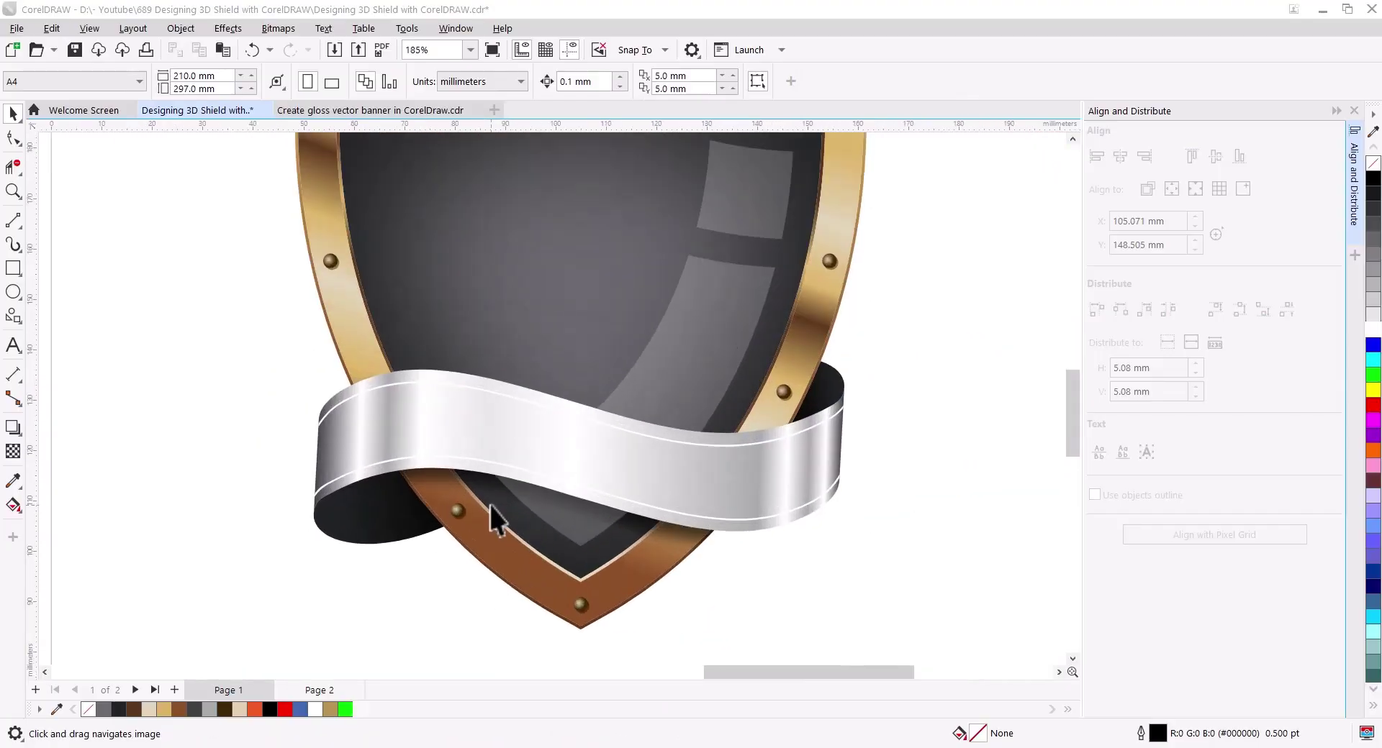
scroll(490, 505, "up", 1)
left_click_drag(324, 536, 373, 504)
Move the dark ribbon end behind the banner and the shield in stacking order.
right_click(359, 506)
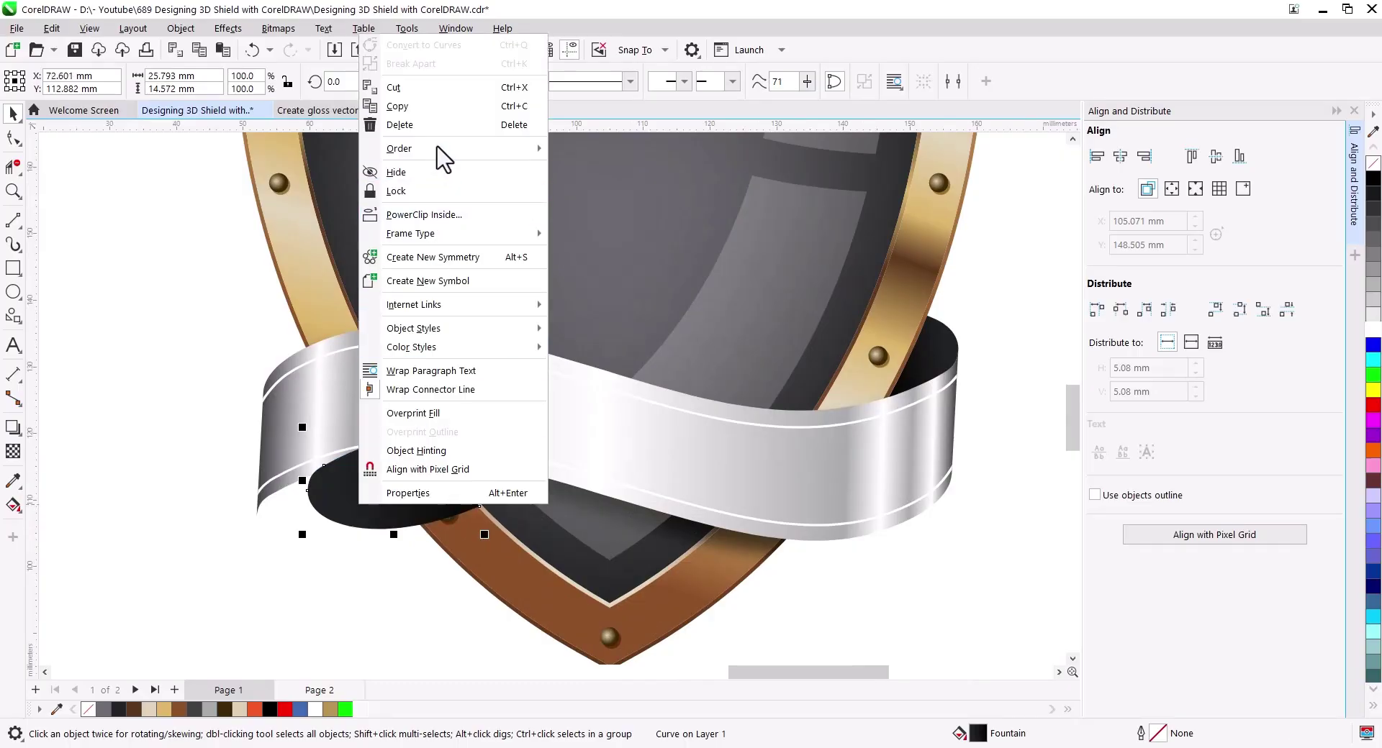
left_click(605, 287)
left_click(438, 455)
right_click(357, 509)
mouse_move(399, 148)
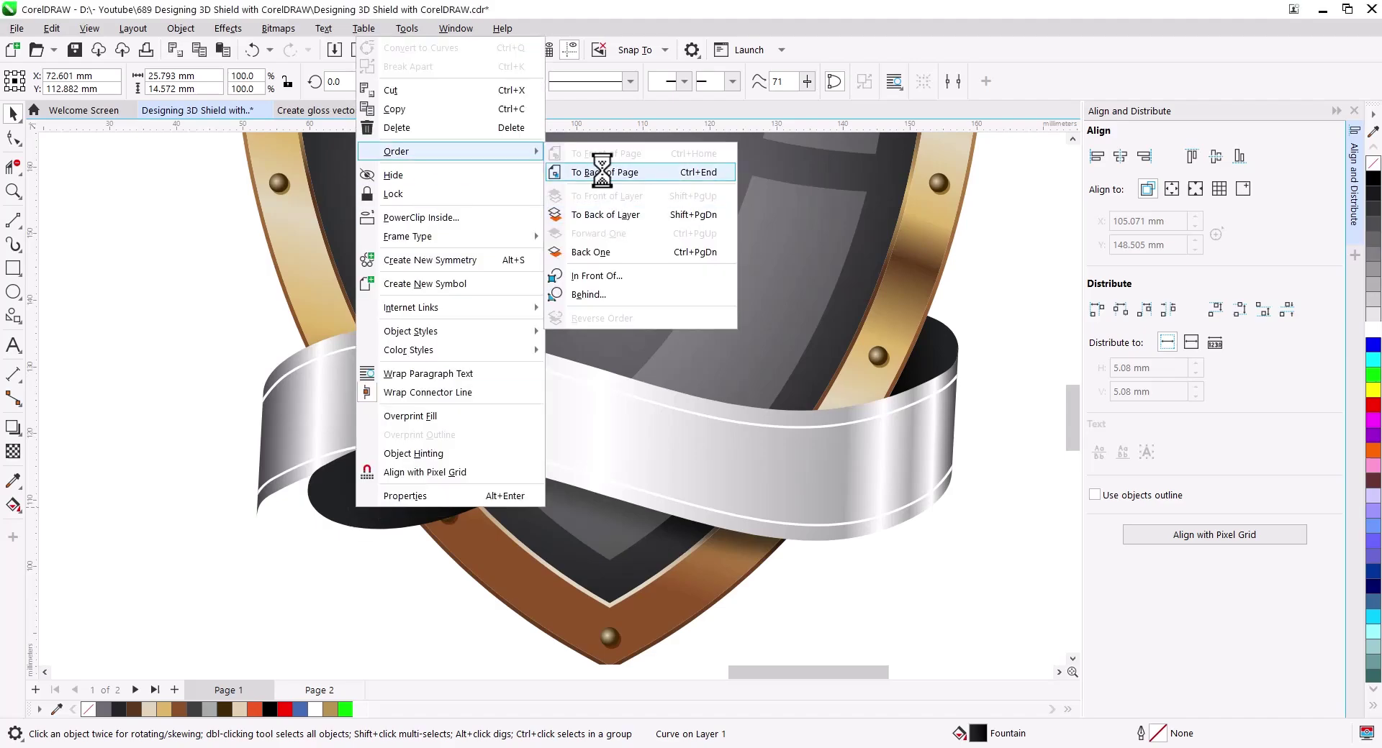
left_click(604, 172)
left_click(263, 582)
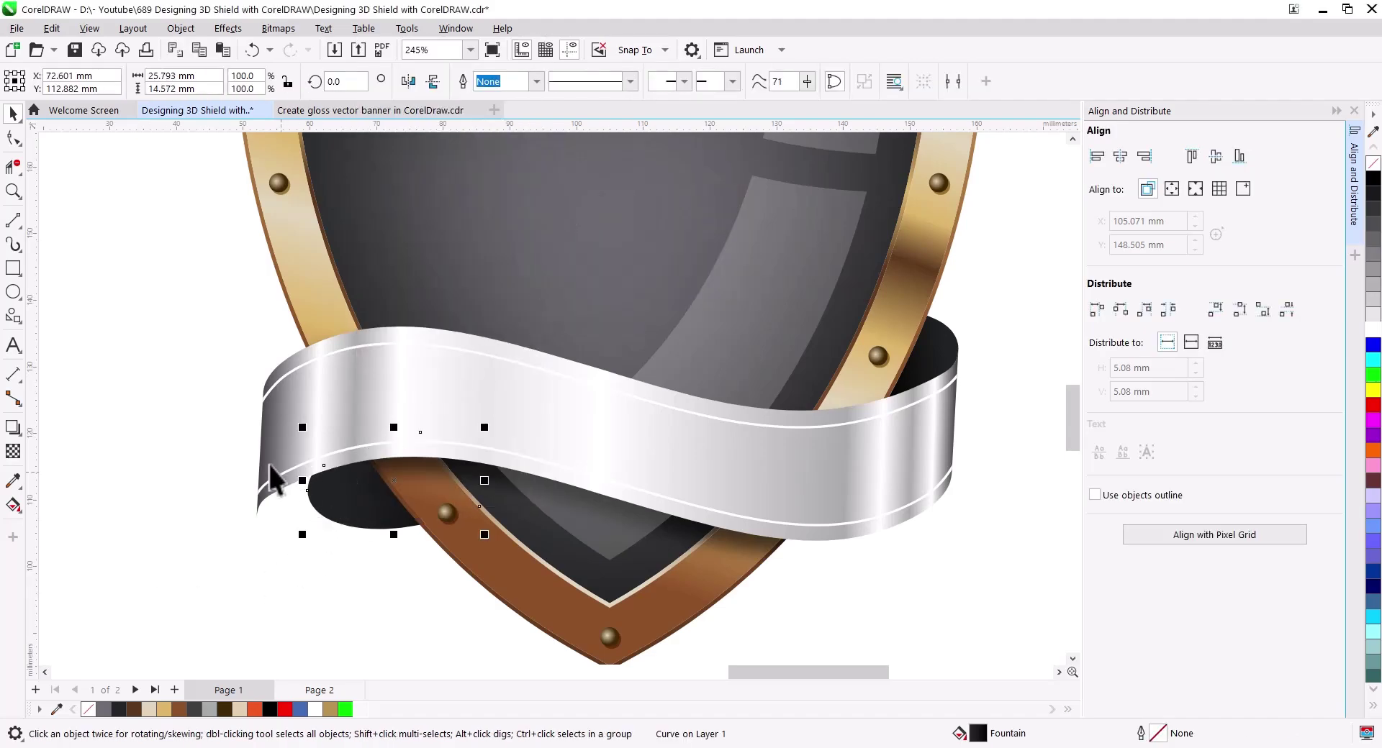
Draw a thin diagonal line across the ribbon's left end.
left_click(13, 219)
left_click_drag(264, 389, 312, 506)
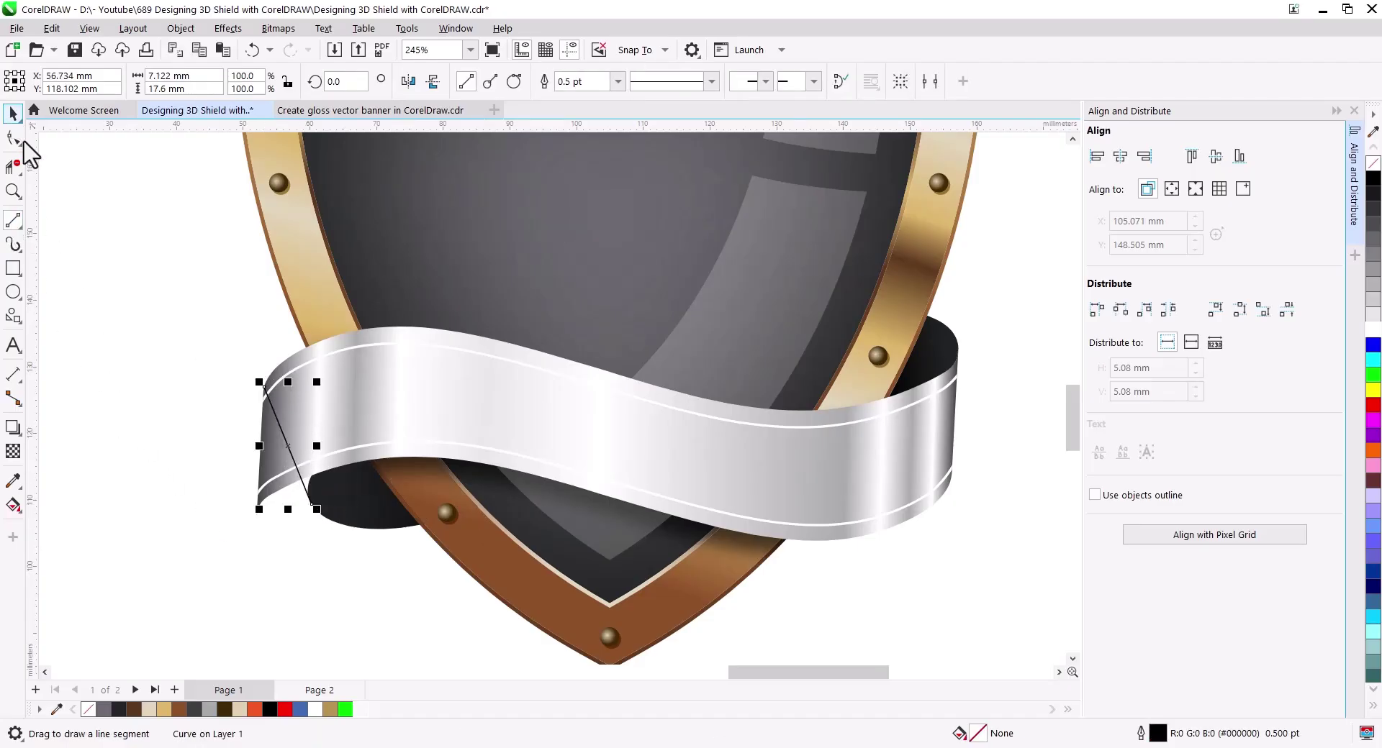
left_click(13, 113)
scroll(262, 486, "up", 2)
scroll(280, 512, "up", 2)
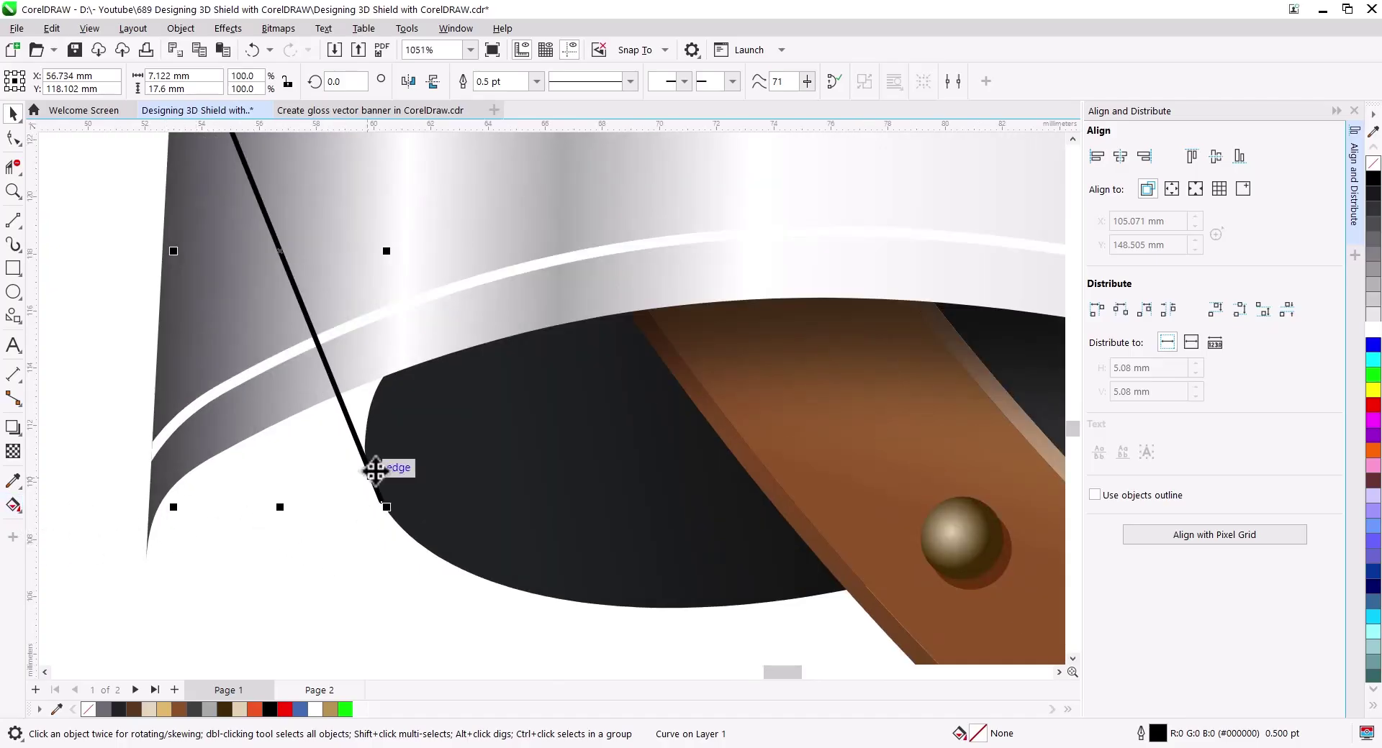
Add a node and drag the dark curl's nodes to reshape its top edge.
left_click(13, 137)
left_click(403, 377)
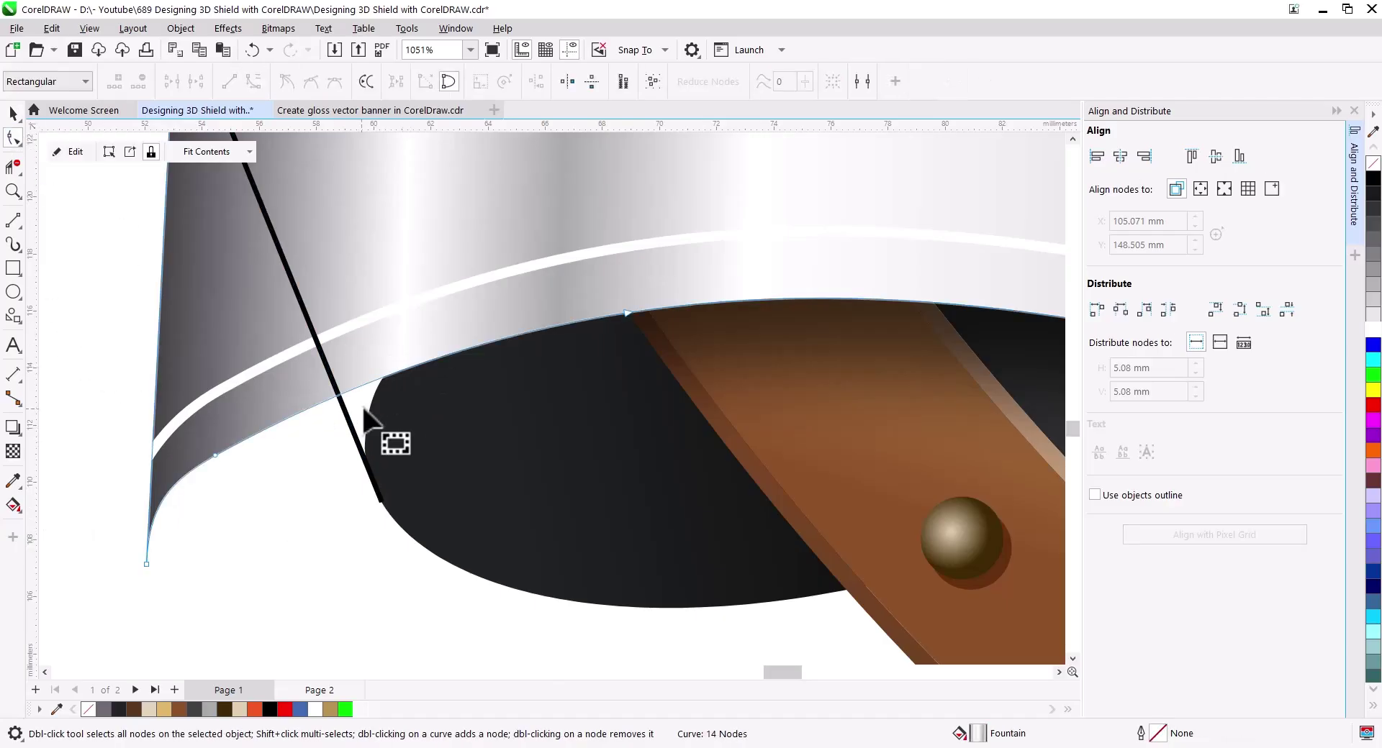
left_click(382, 403)
double_click(385, 376)
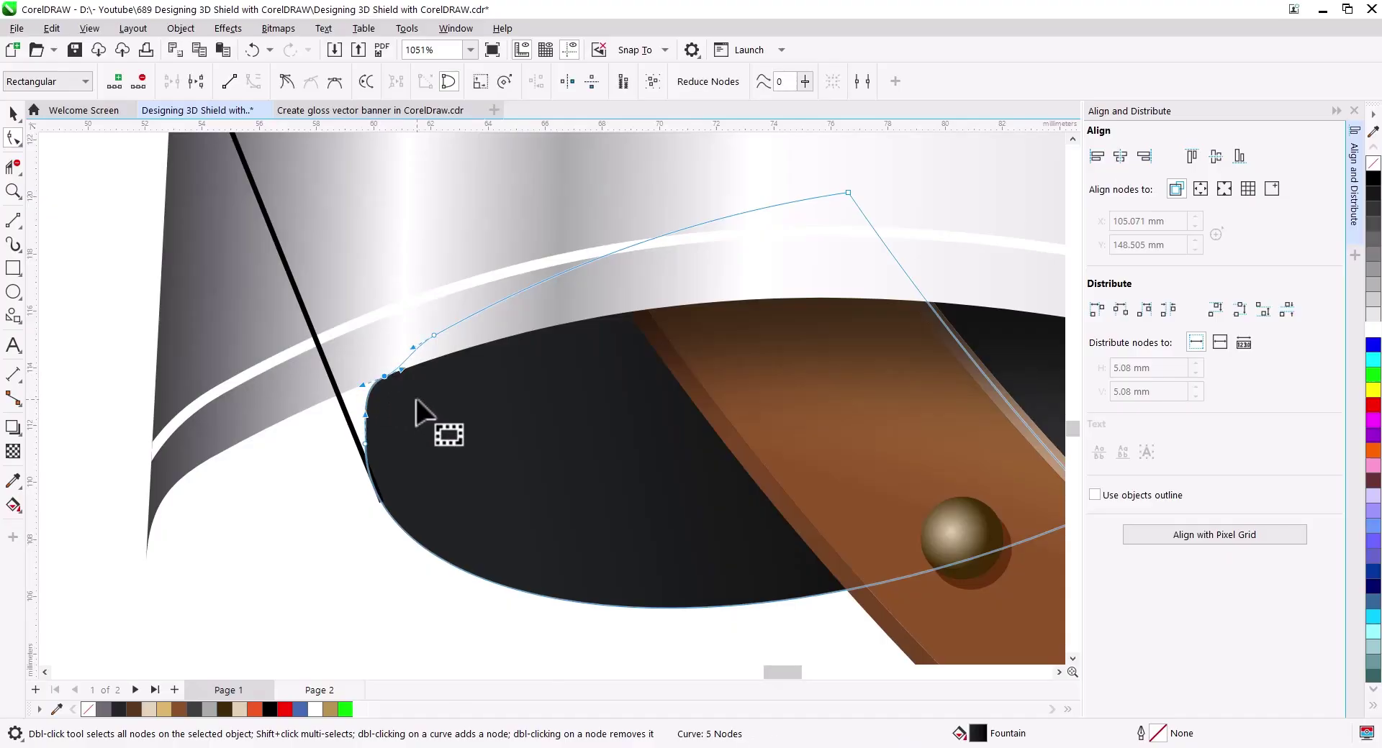
left_click(366, 444)
left_click_drag(365, 444, 360, 448)
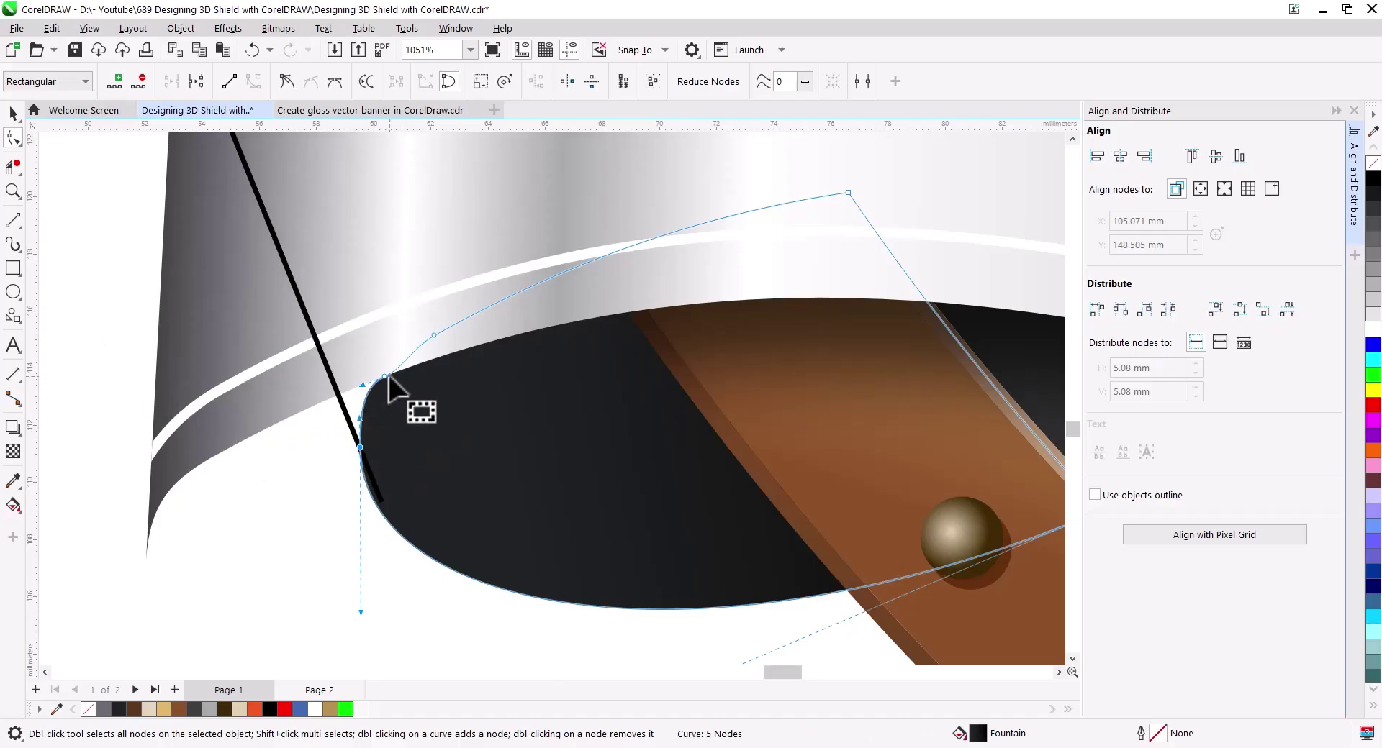
left_click_drag(360, 437, 374, 430)
Bring the thin edge line's lower end up to meet the curl.
left_click(13, 114)
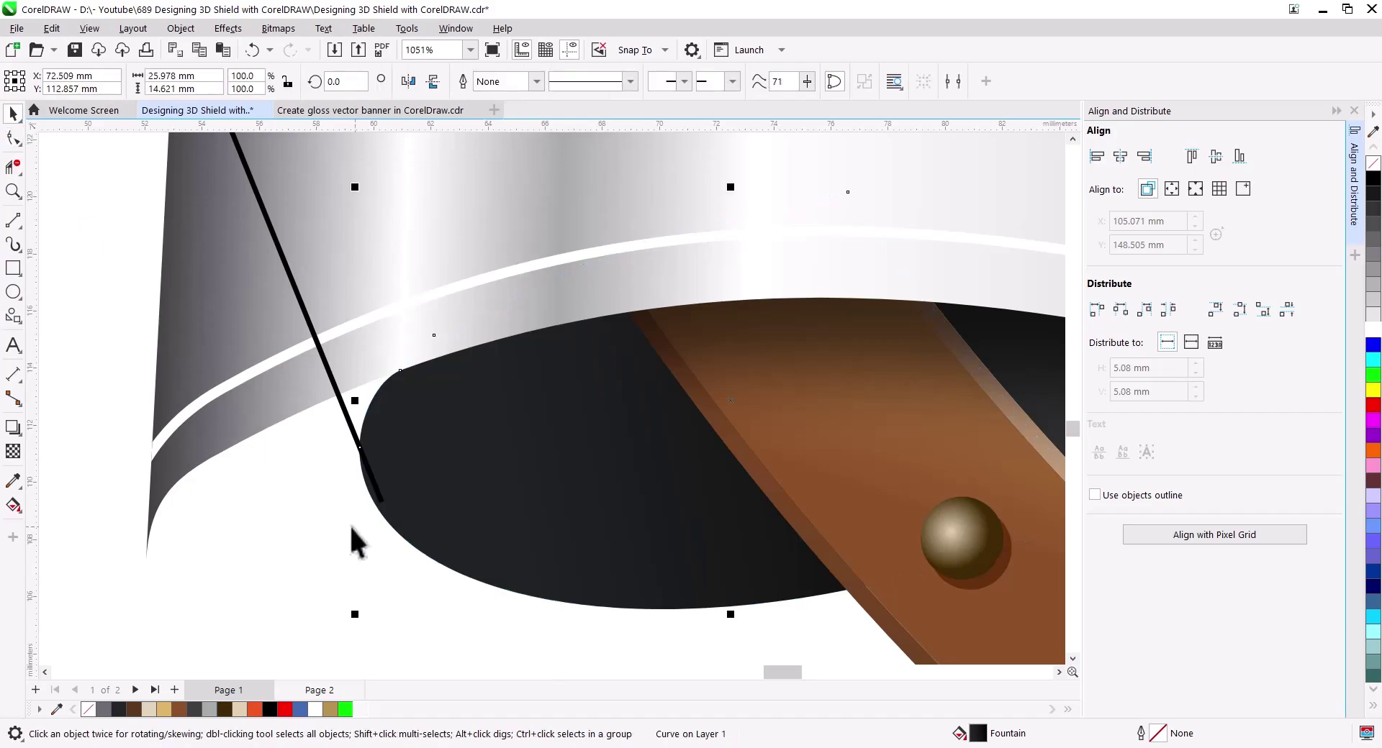
left_click(348, 525)
left_click(372, 494)
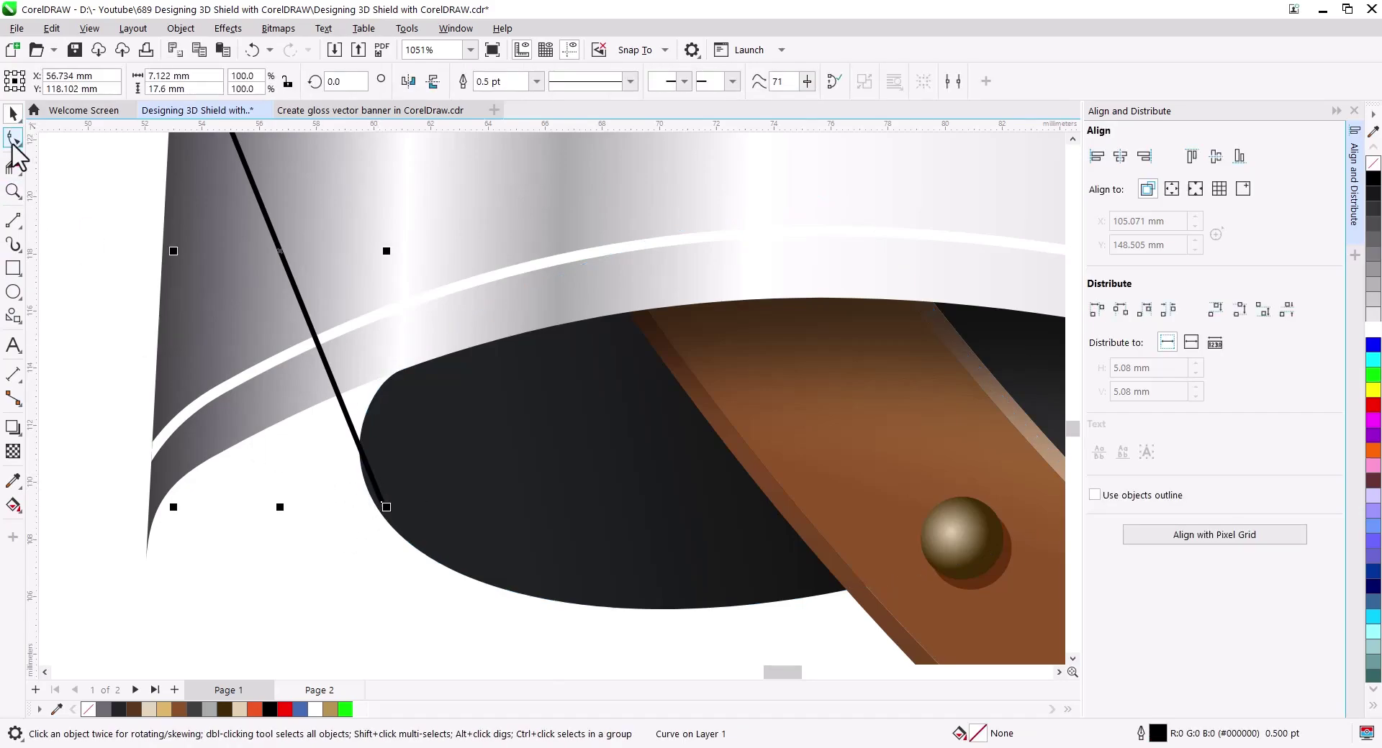
left_click(13, 138)
left_click_drag(387, 506, 363, 479)
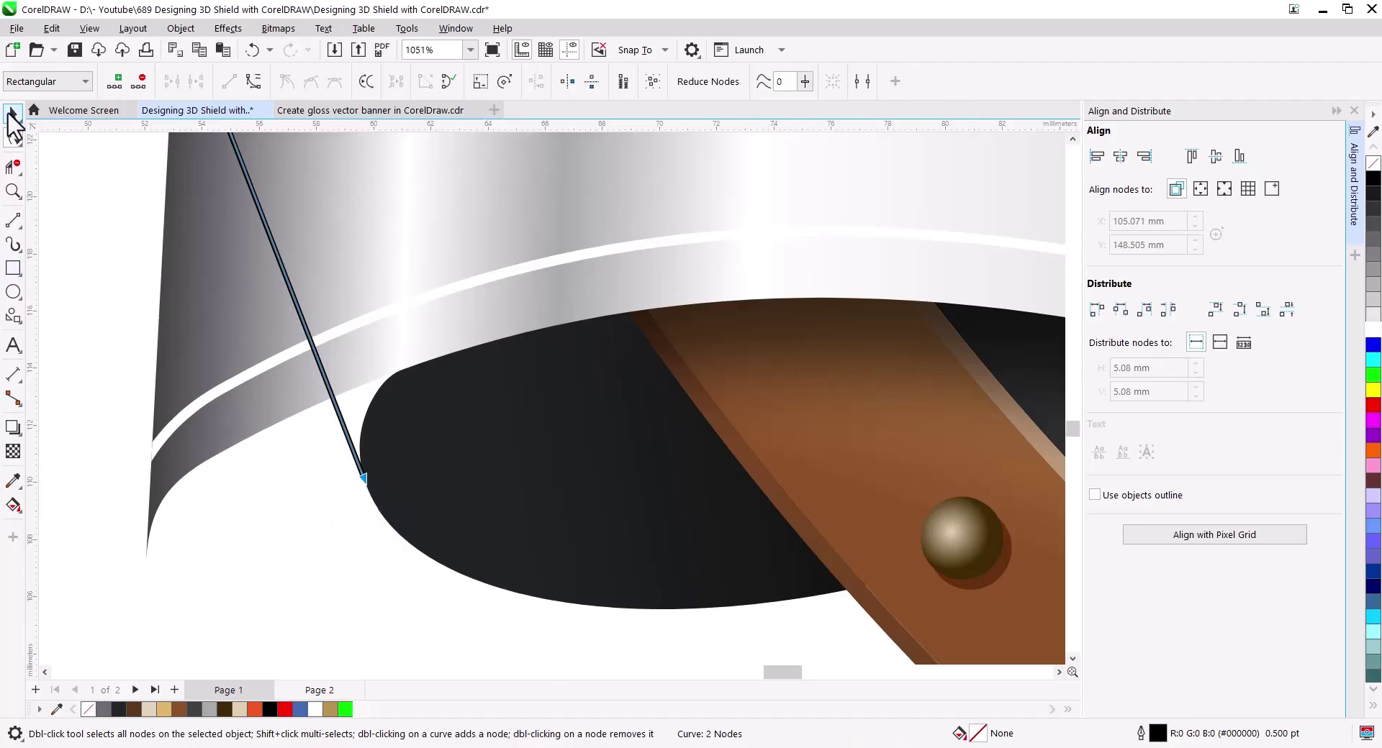
left_click(8, 115)
Nudge the dark curl slightly to the left.
scroll(330, 516, "down", 4)
left_click(331, 515)
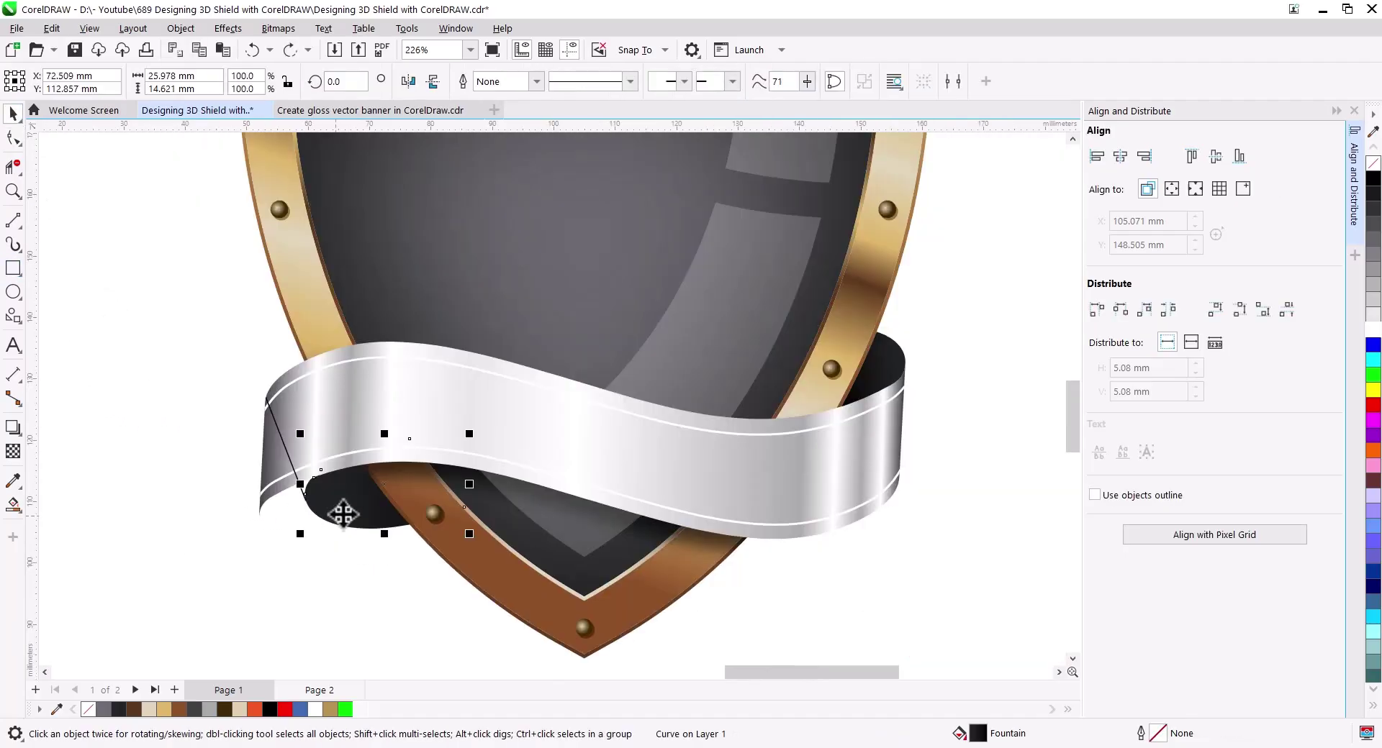
left_click_drag(332, 515, 338, 512)
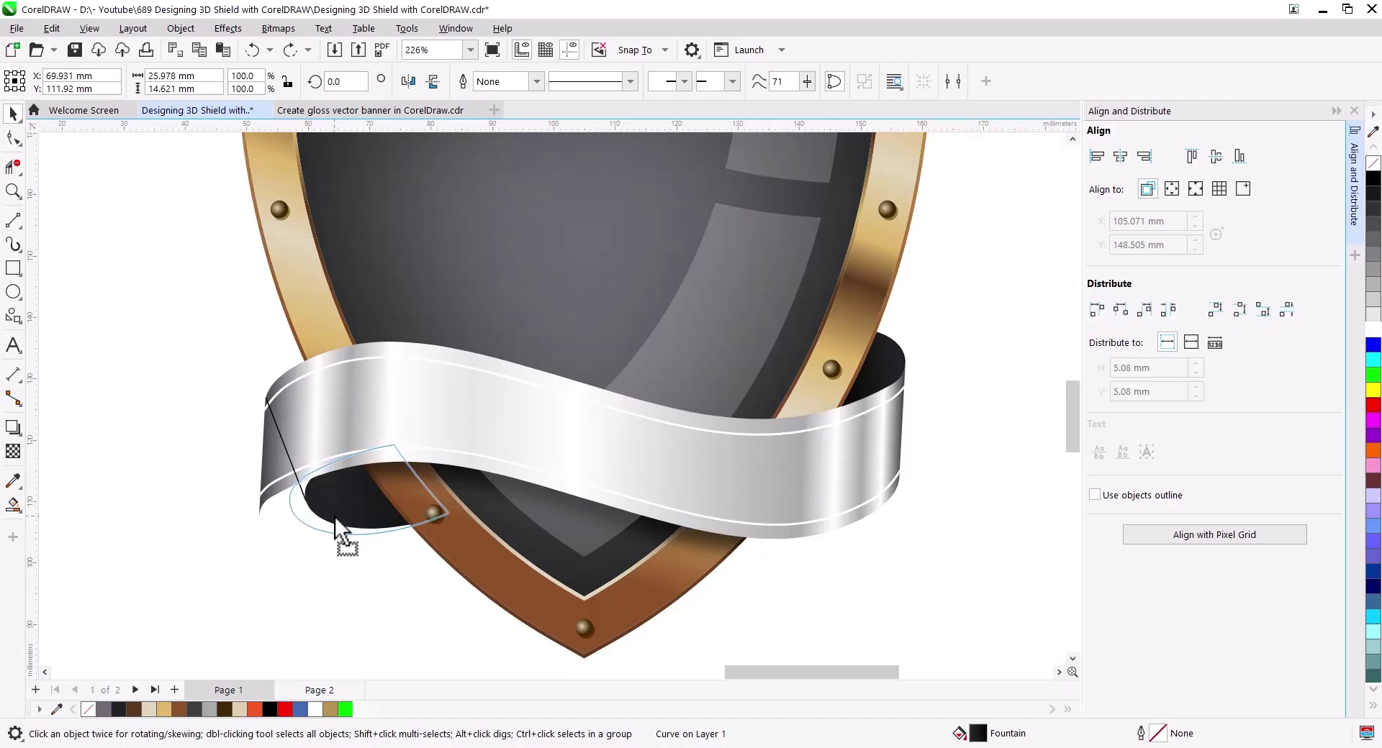
left_click_drag(334, 516, 331, 516)
key("Escape")
Snap the line's lower end onto the curl, then select the line with the ribbon.
left_click(13, 137)
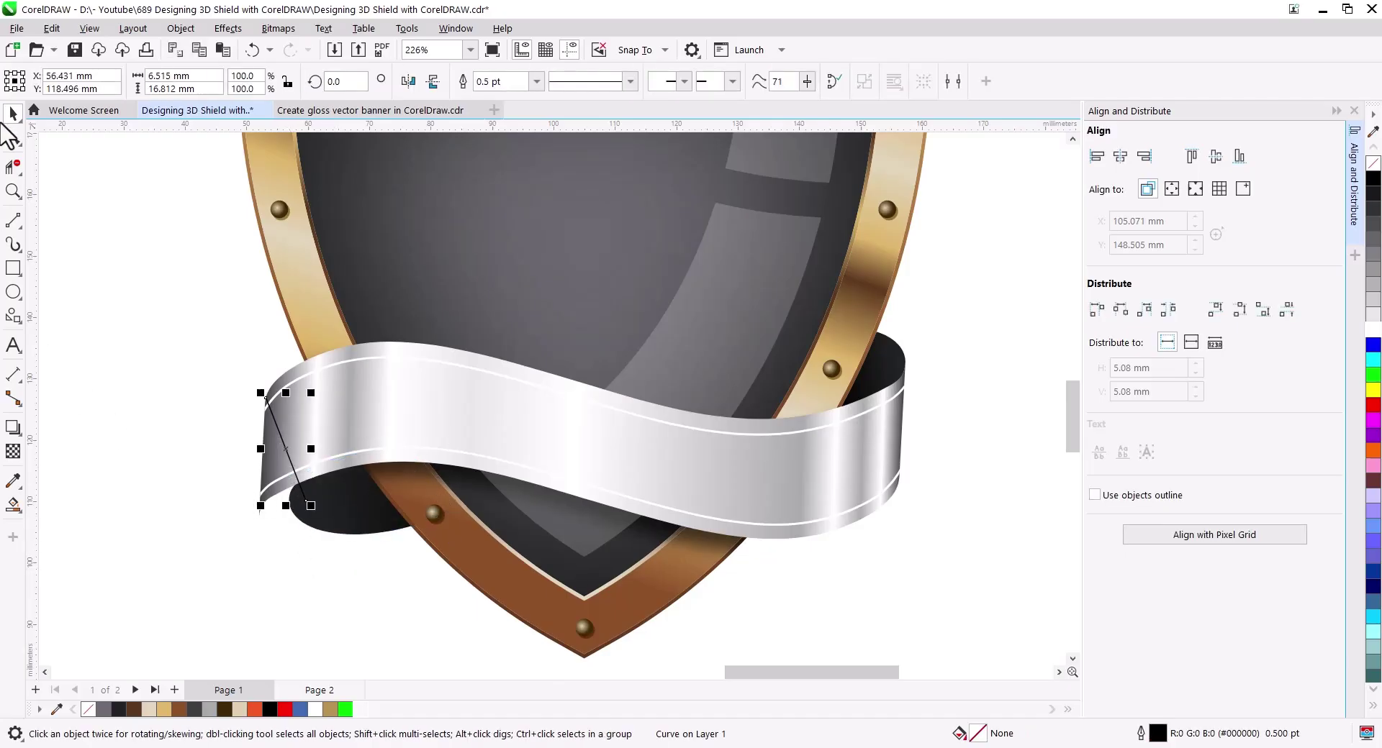
scroll(260, 431, "up", 2)
left_click_drag(333, 553, 303, 563)
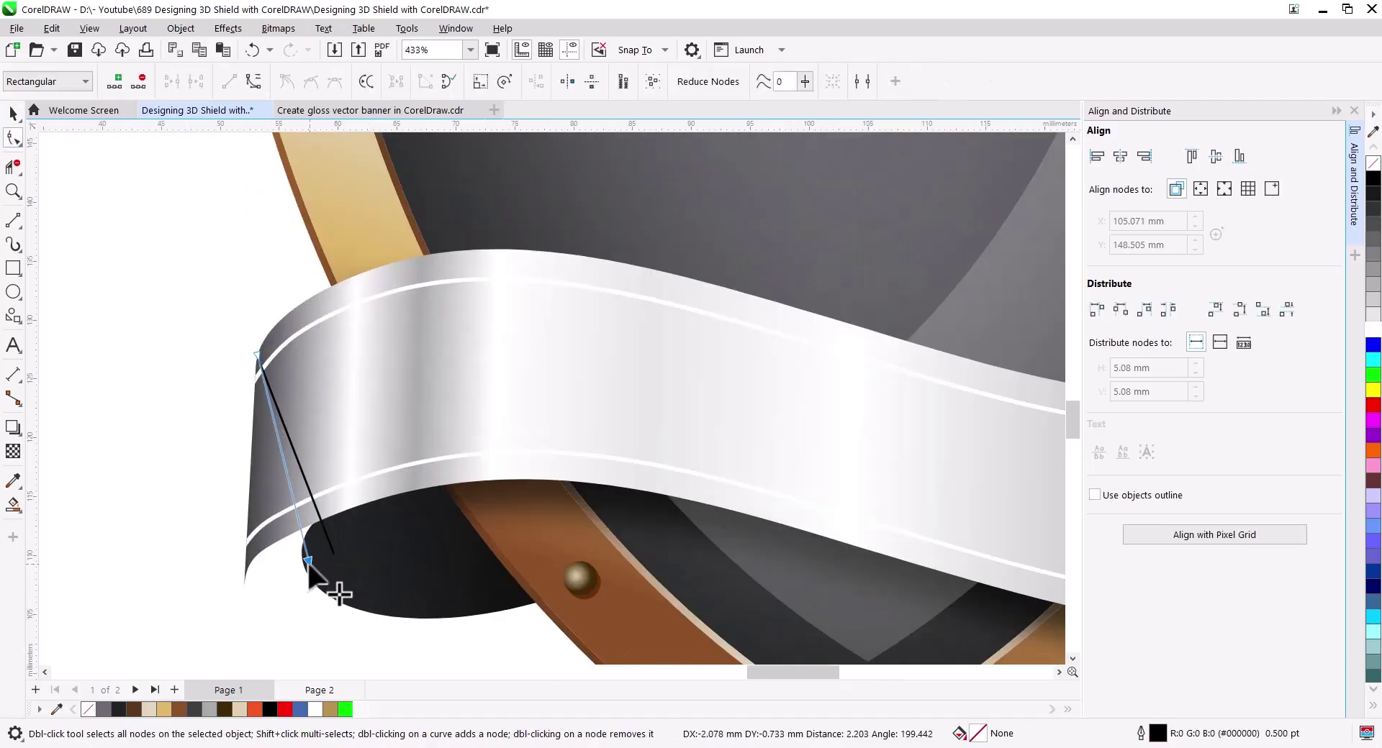
left_click(12, 114)
left_click(275, 349, "shift")
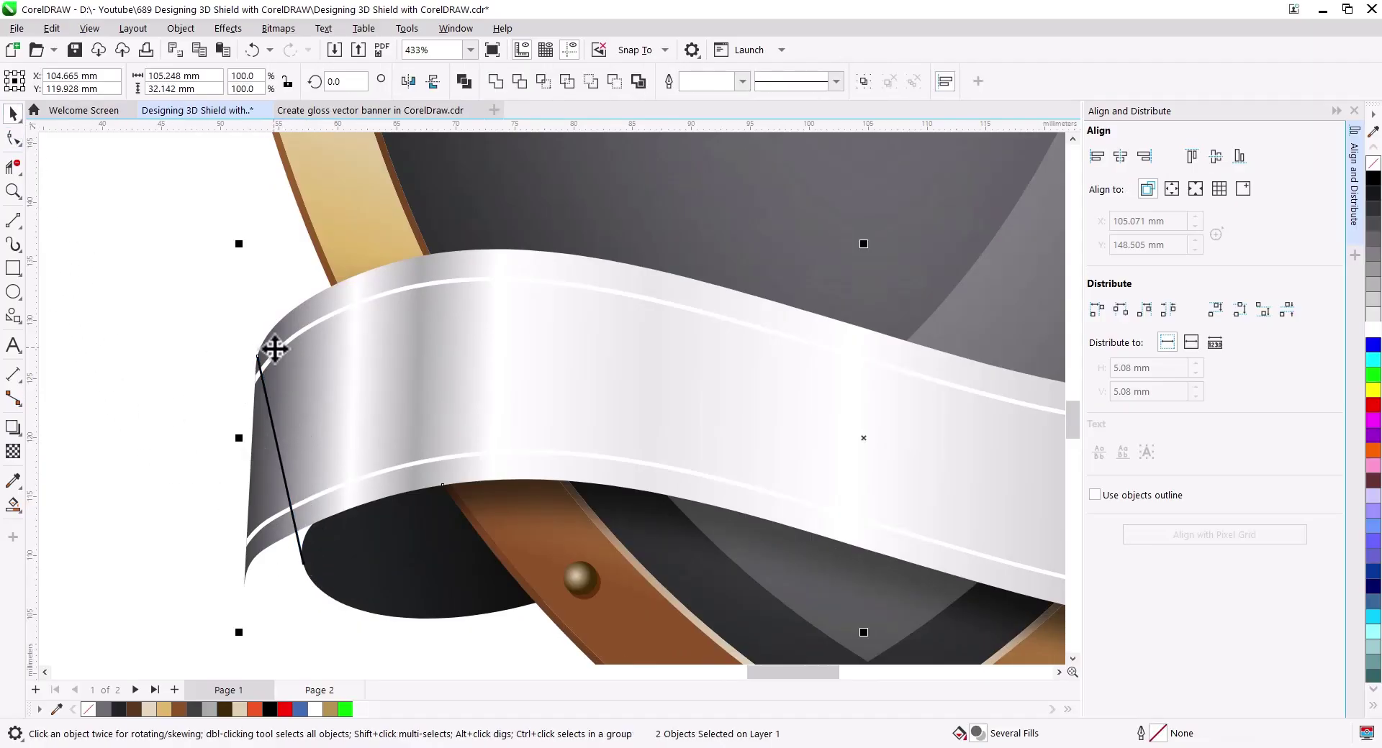
PowerClip the edge line inside the ribbon.
right_click(249, 491)
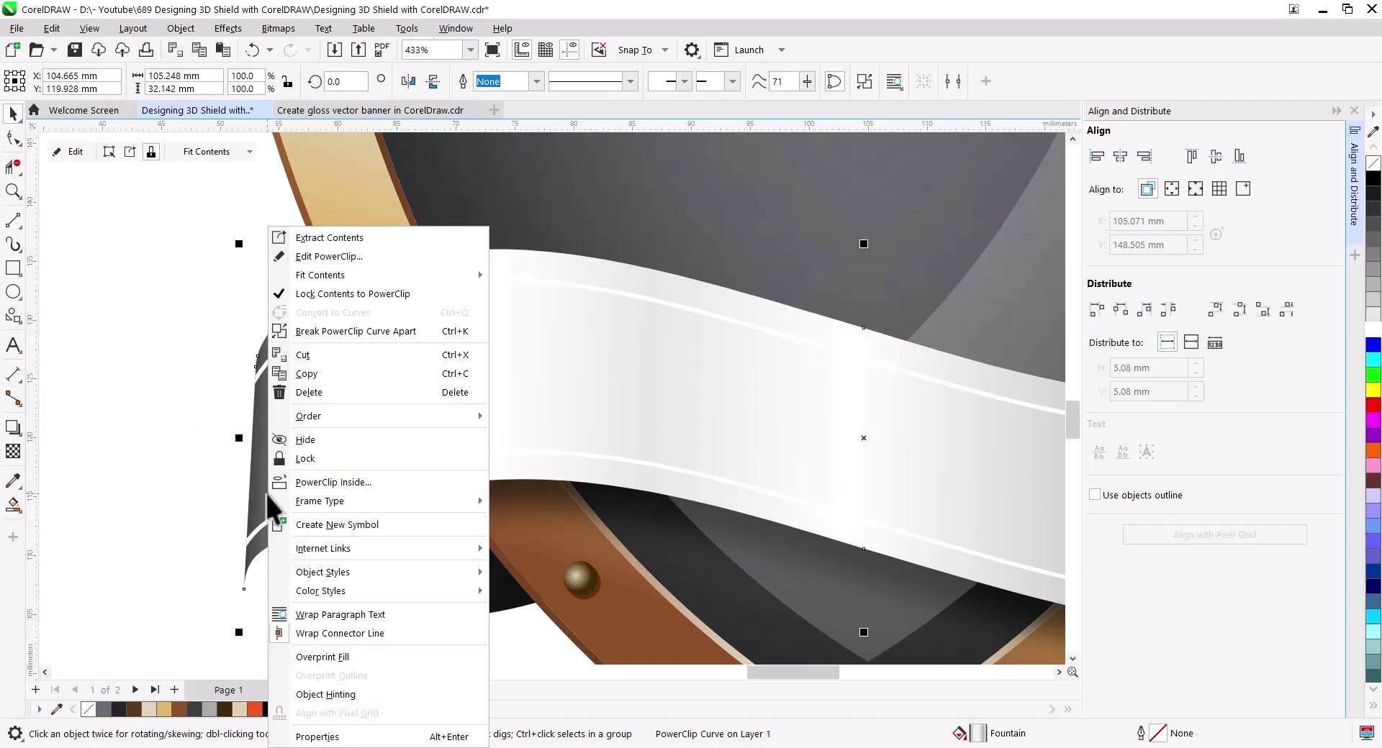
left_click(349, 337)
left_click(283, 560)
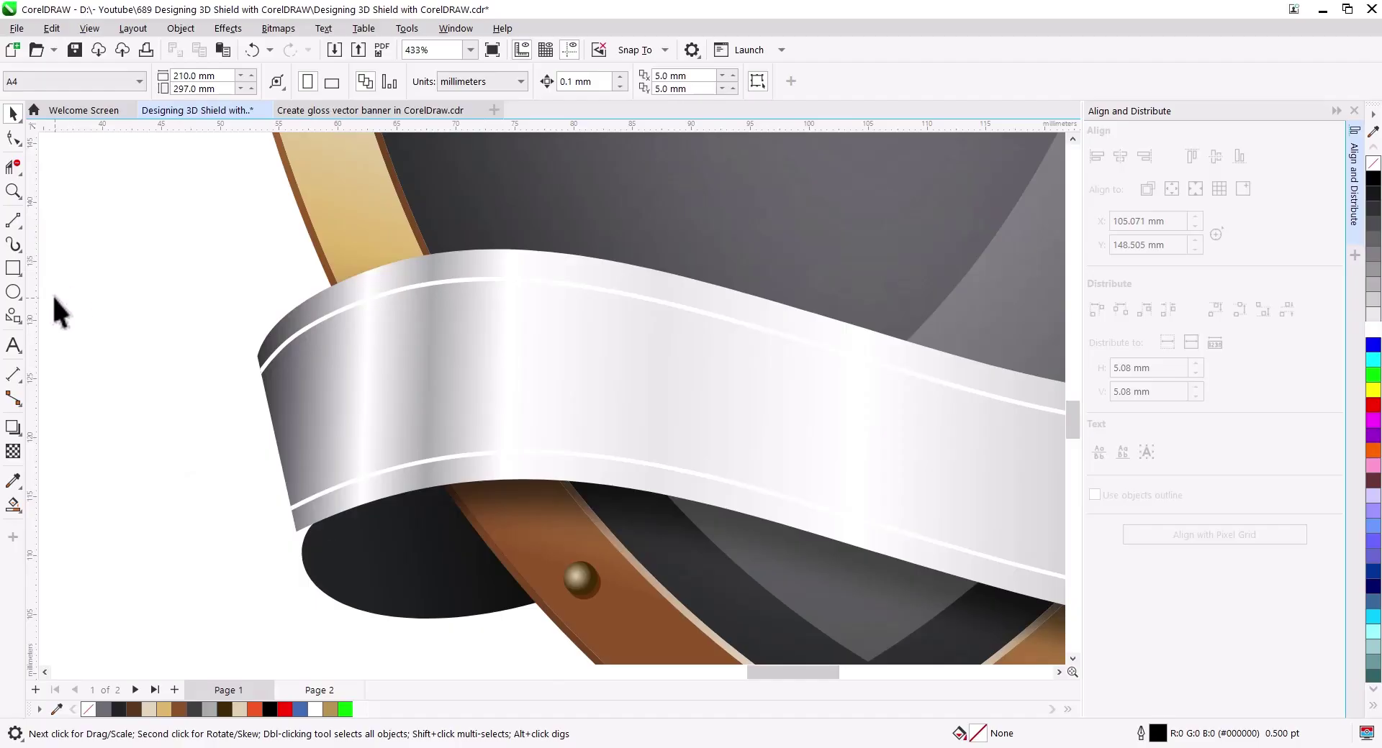
Draw a 2-point line along the ribbon's left edge and Smart Fill the lower-left region.
left_click(13, 220)
left_click_drag(275, 428, 317, 612)
key("space")
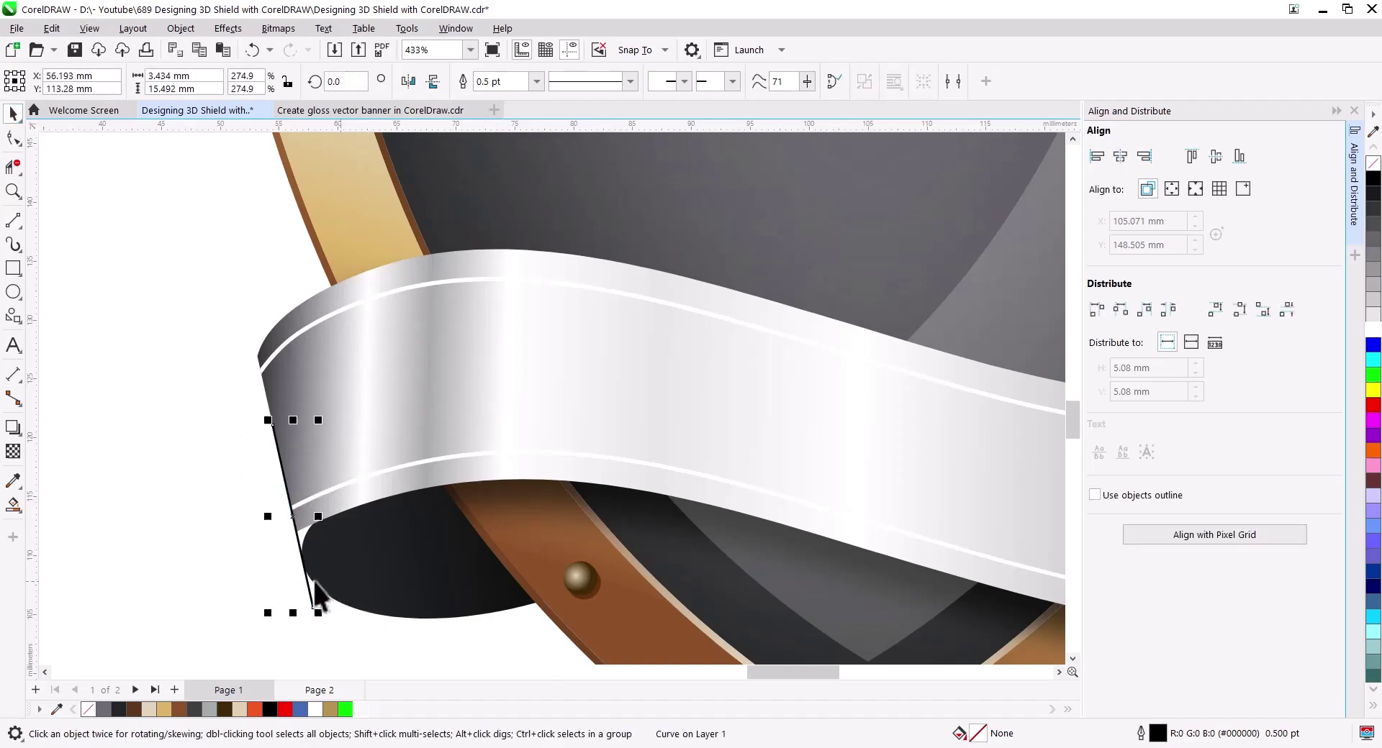
left_click(13, 505)
left_click(301, 539)
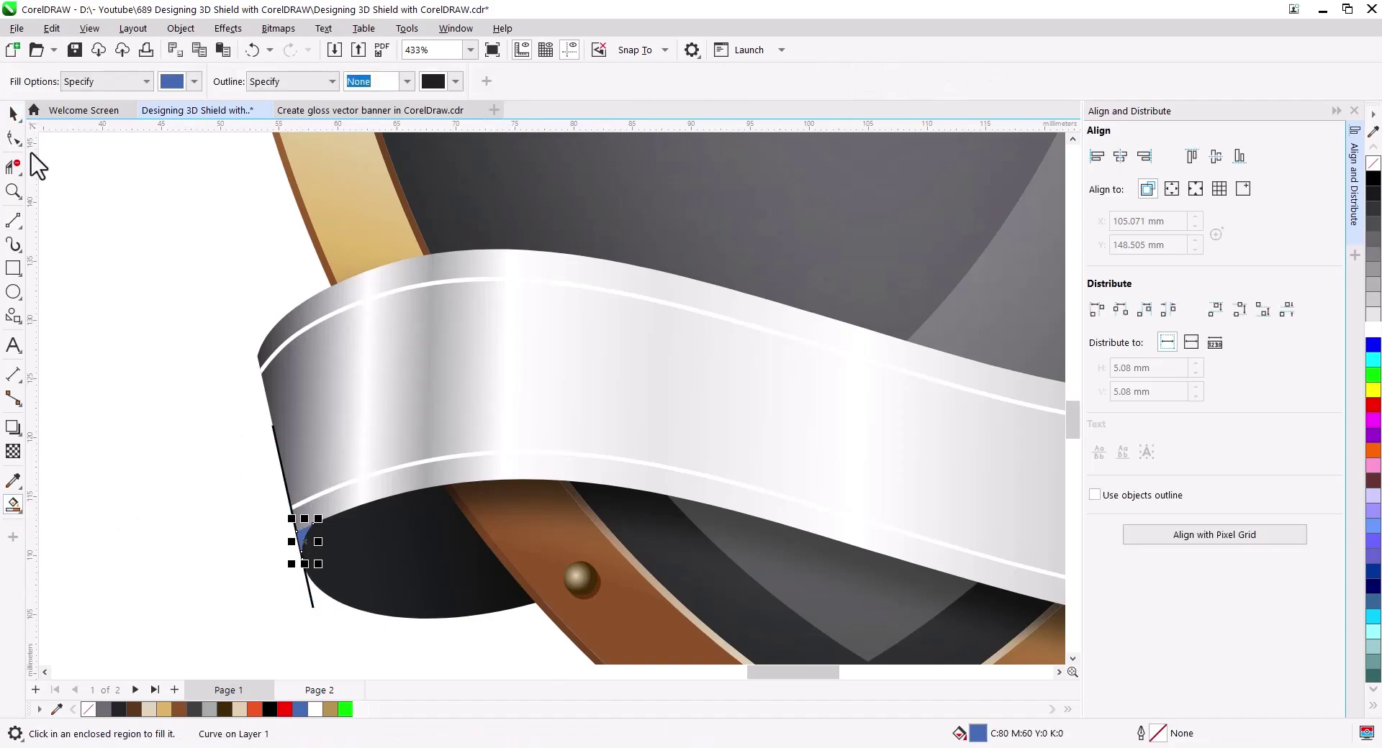
left_click(13, 113)
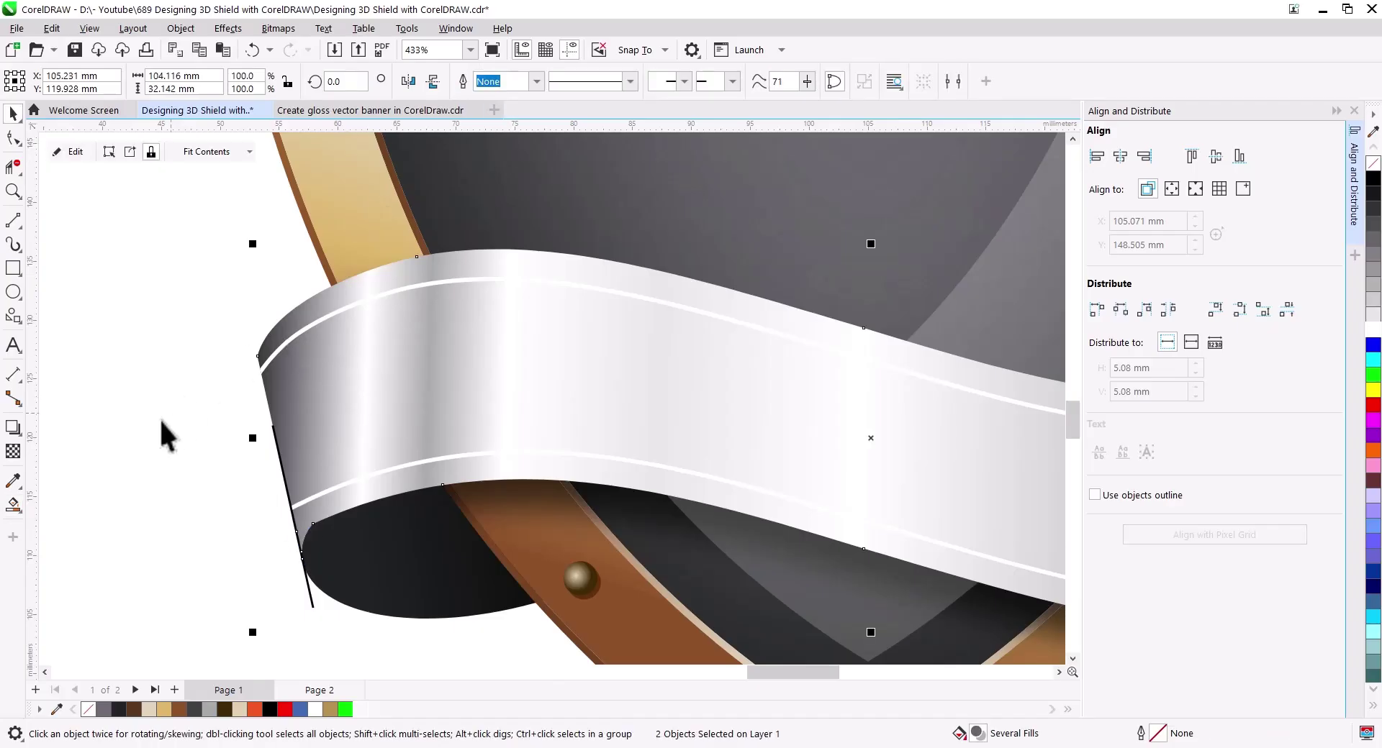
left_click(207, 396)
Inspect the ribbon's nodes, then give the dark curl a black outline and no fill.
left_click(313, 499)
left_click(13, 137)
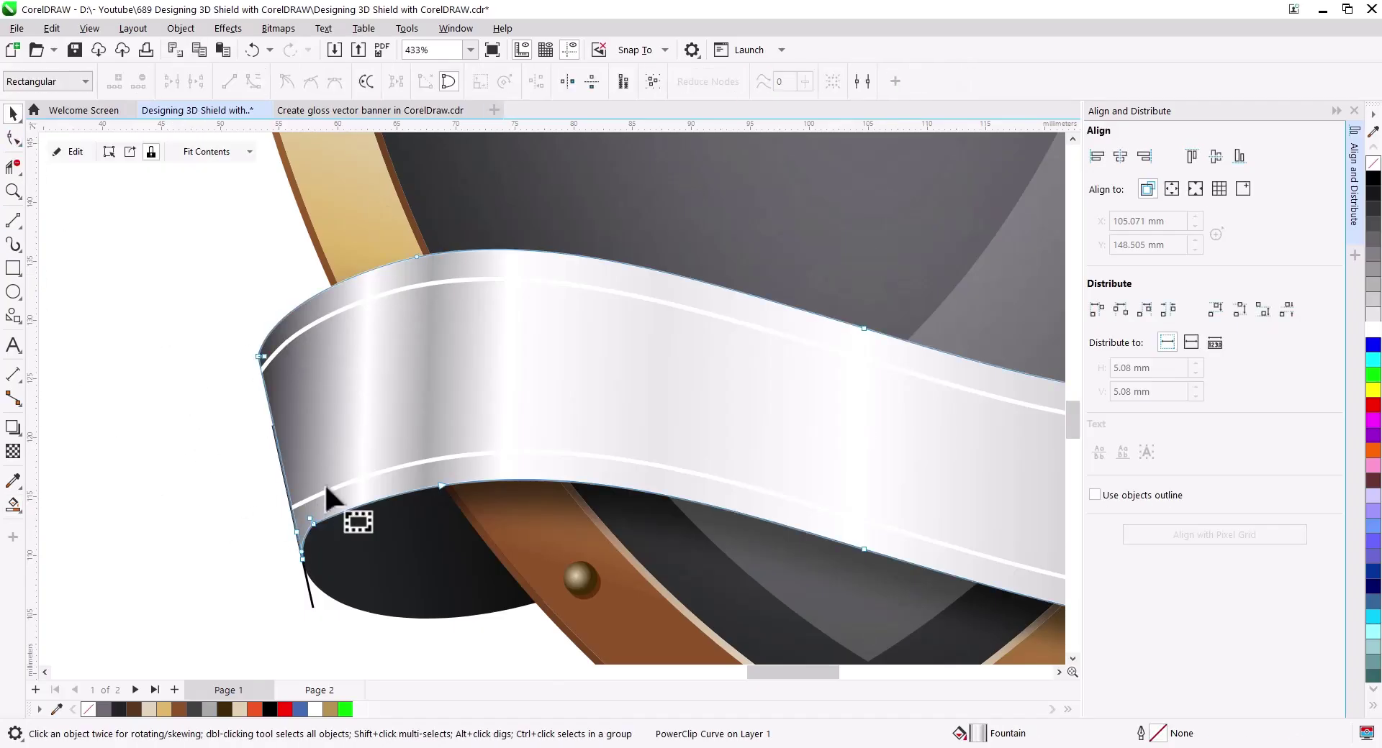
scroll(352, 532, "up", 5)
scroll(339, 585, "down", 2)
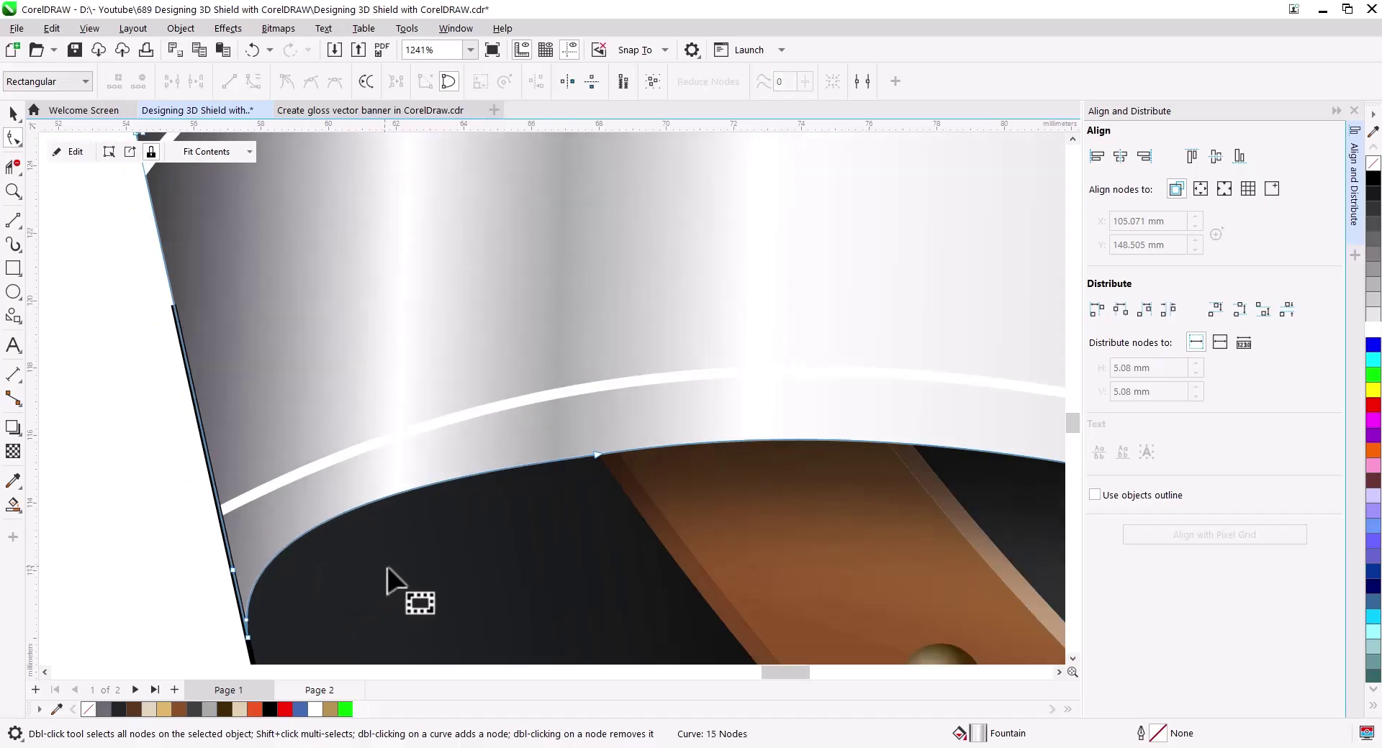
scroll(392, 580, "down", 2)
scroll(401, 586, "down", 1)
left_click(13, 114)
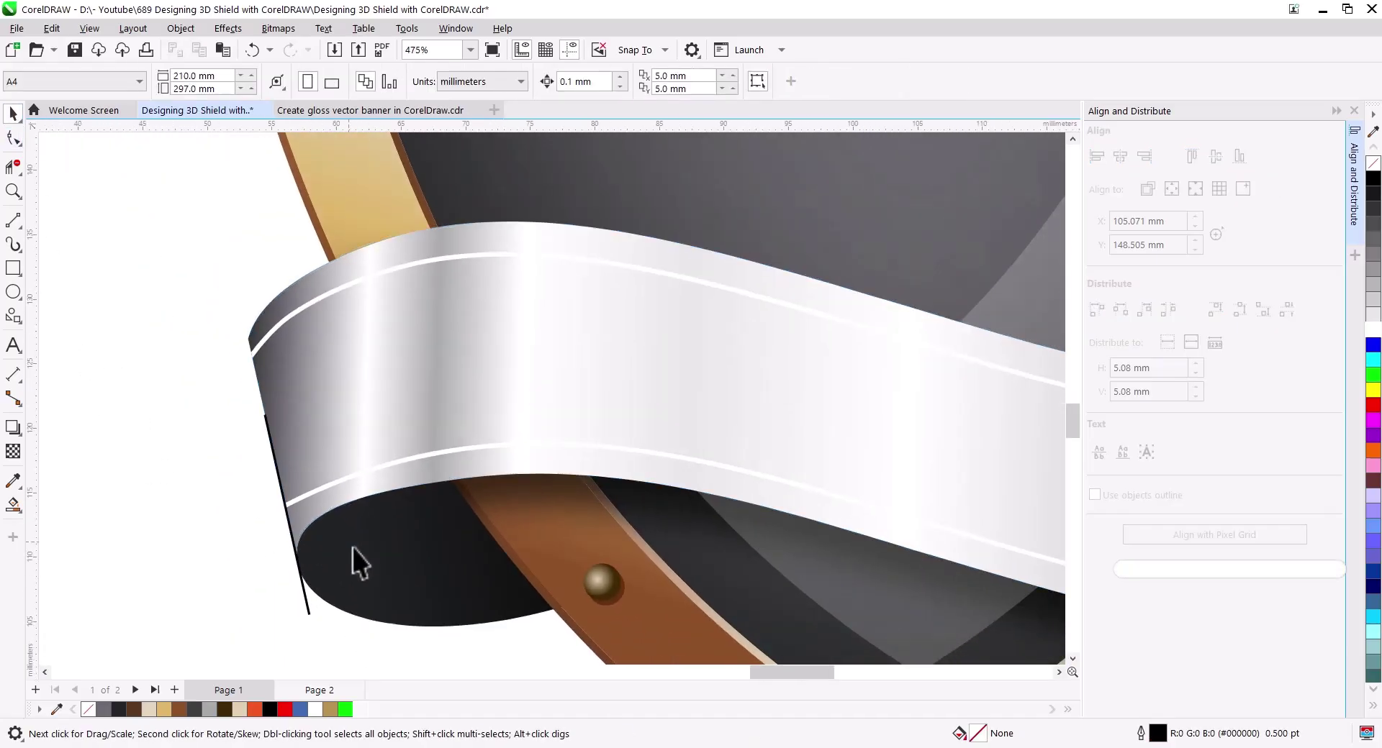
left_click(352, 546)
right_click(1373, 179)
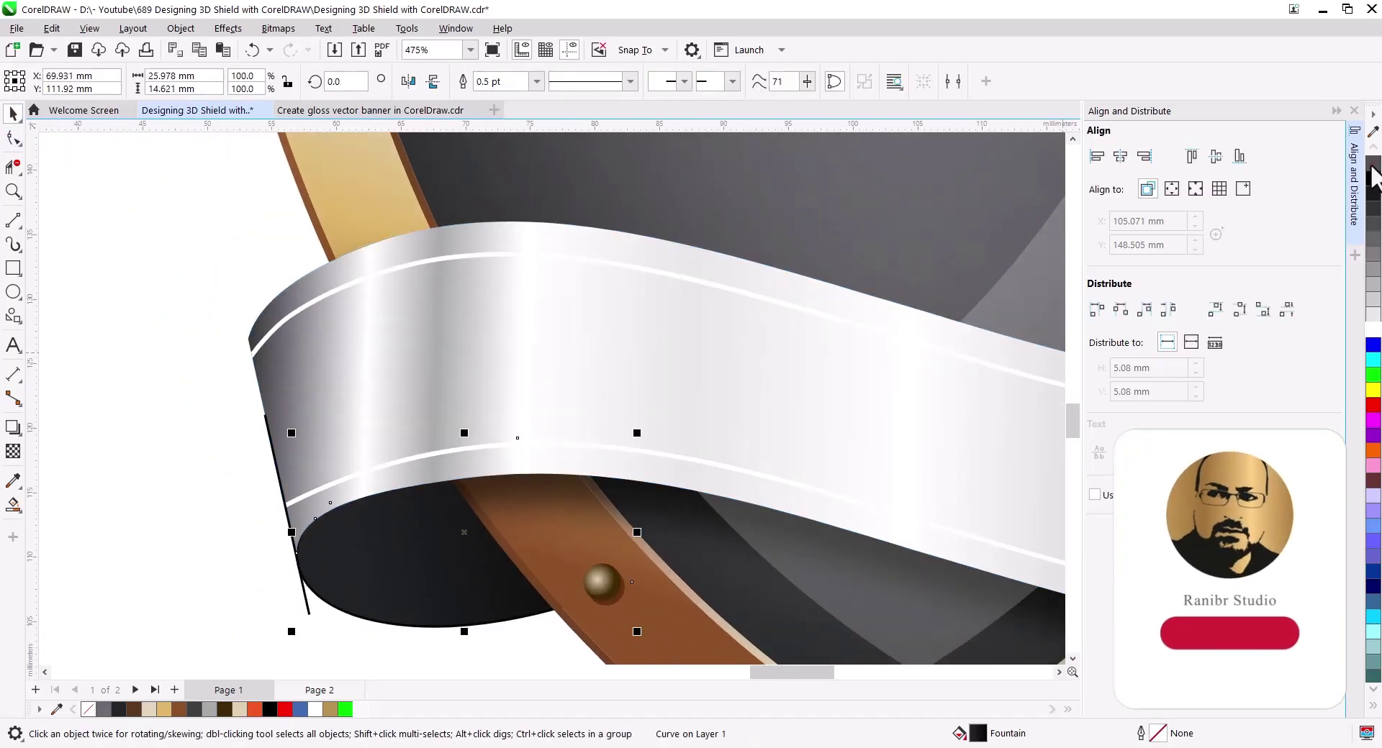
left_click(1373, 164)
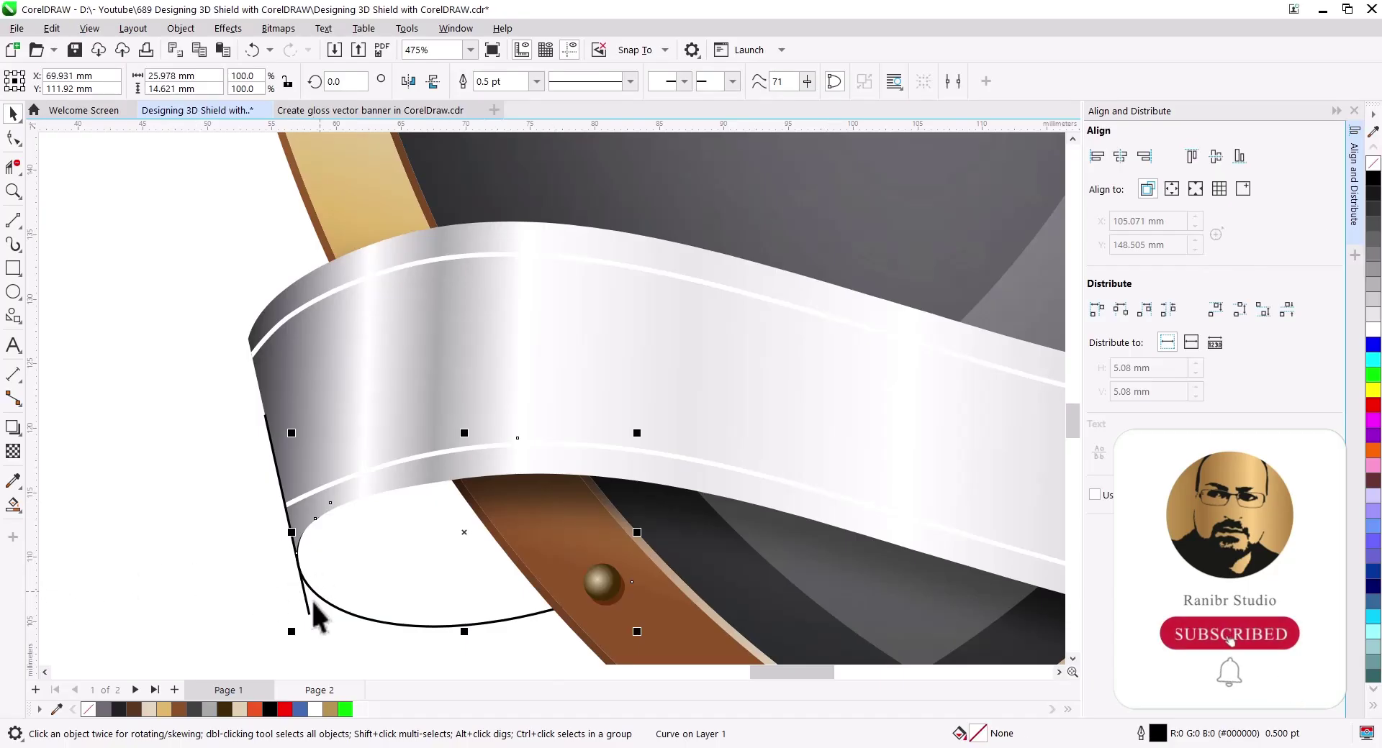
Rebuild the curl as a dark grey shape with a darkened linear fountain fill.
left_click(13, 137)
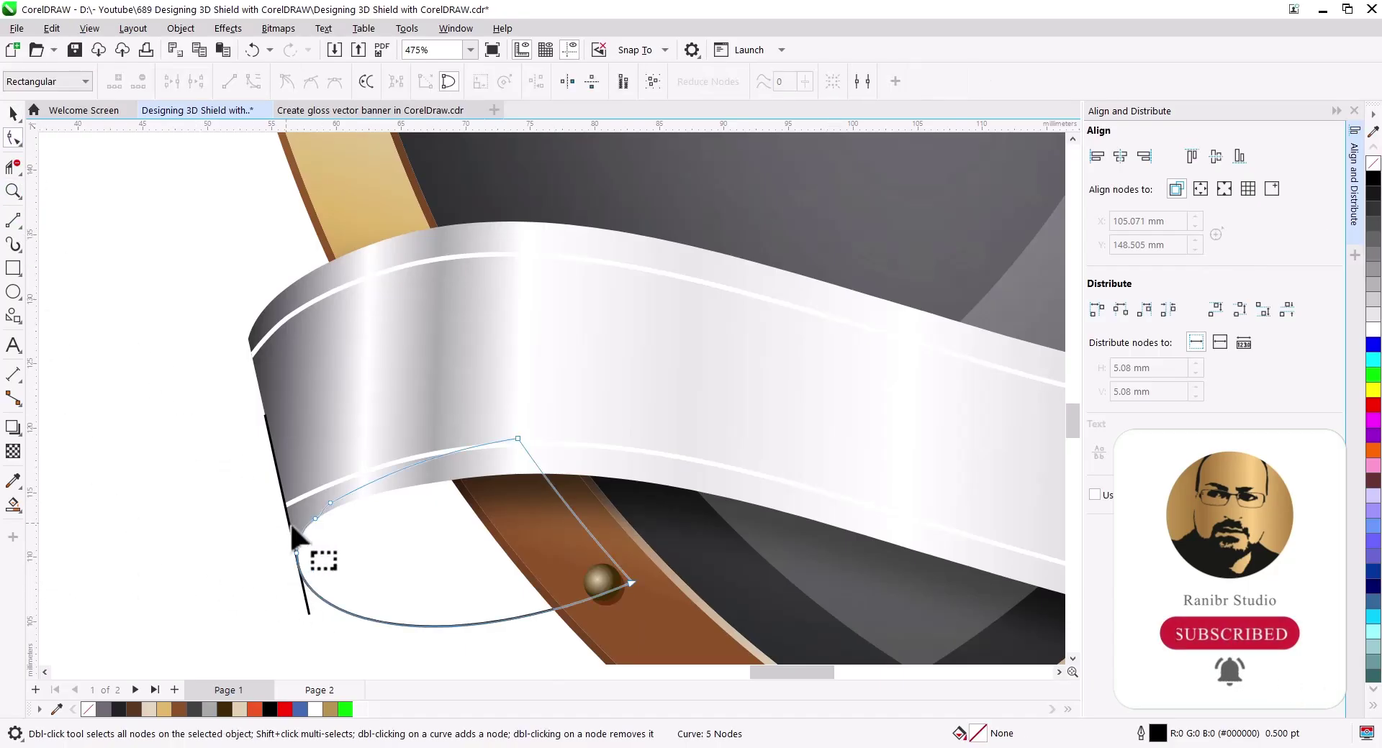
key("space")
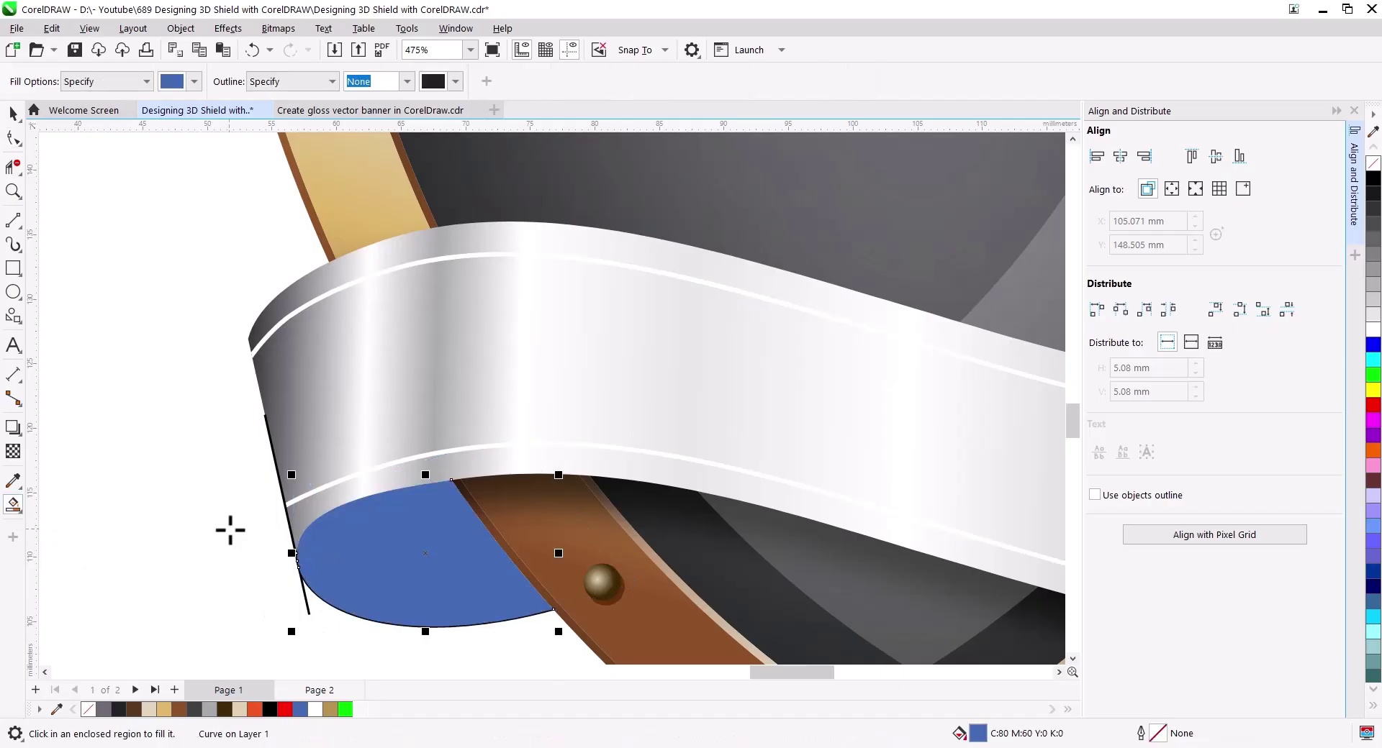
left_click(118, 711)
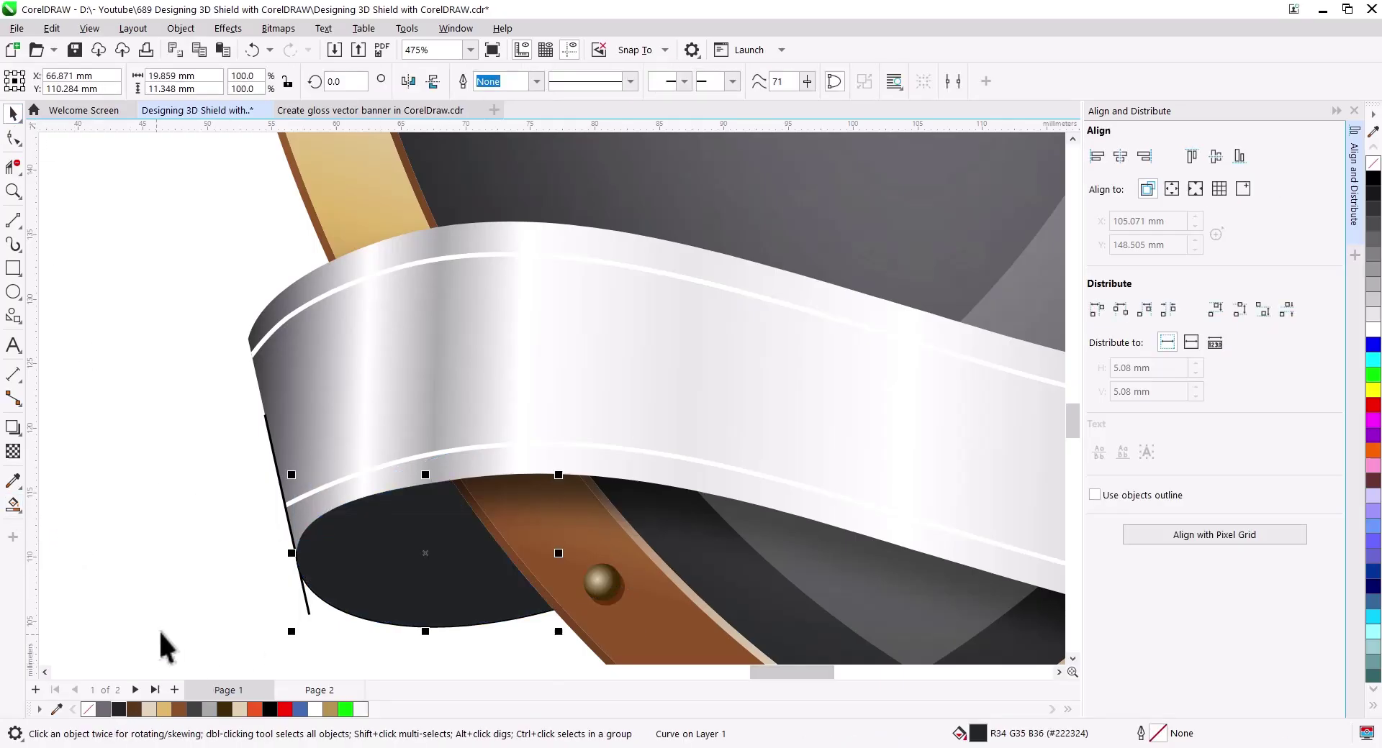
left_click(13, 505)
left_click(51, 501)
left_click_drag(571, 543, 409, 570)
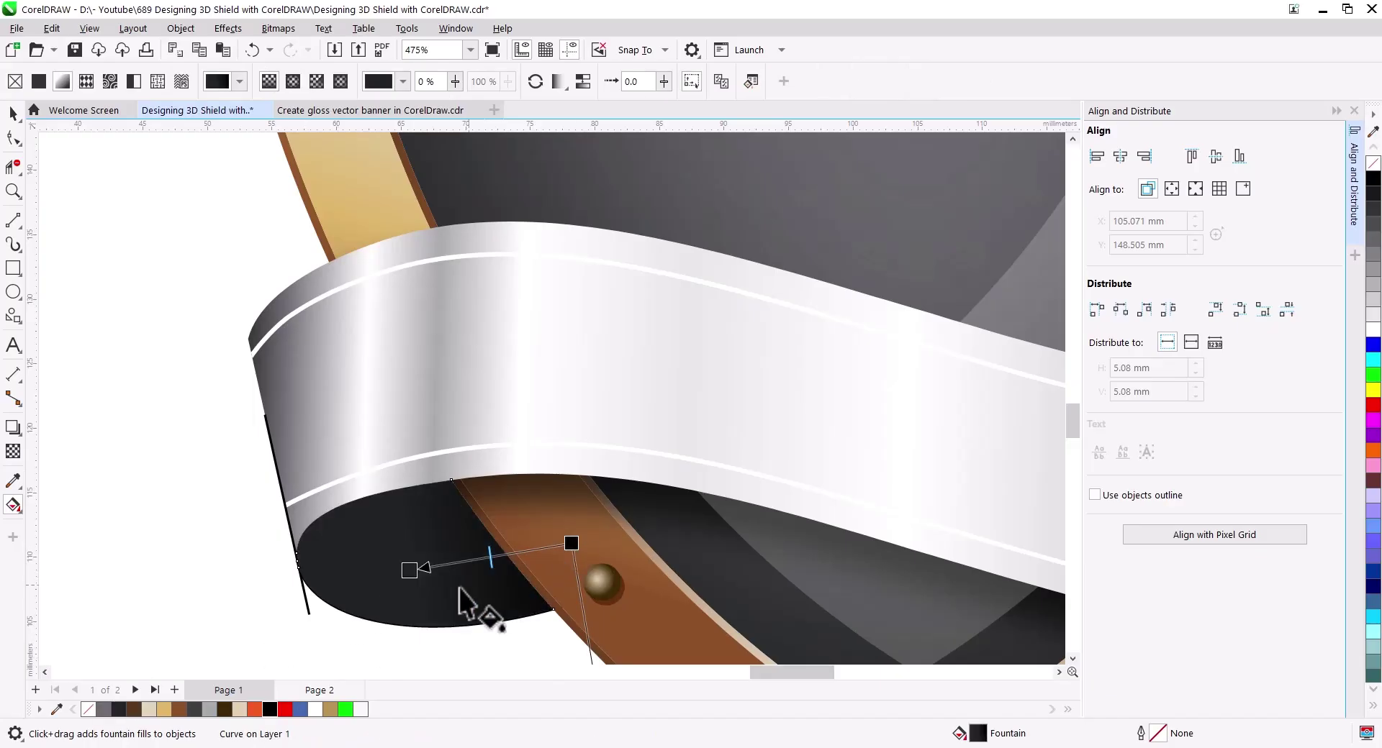
left_click_drag(423, 587, 338, 579)
key("space")
left_click(229, 450)
scroll(288, 547, "down", 4)
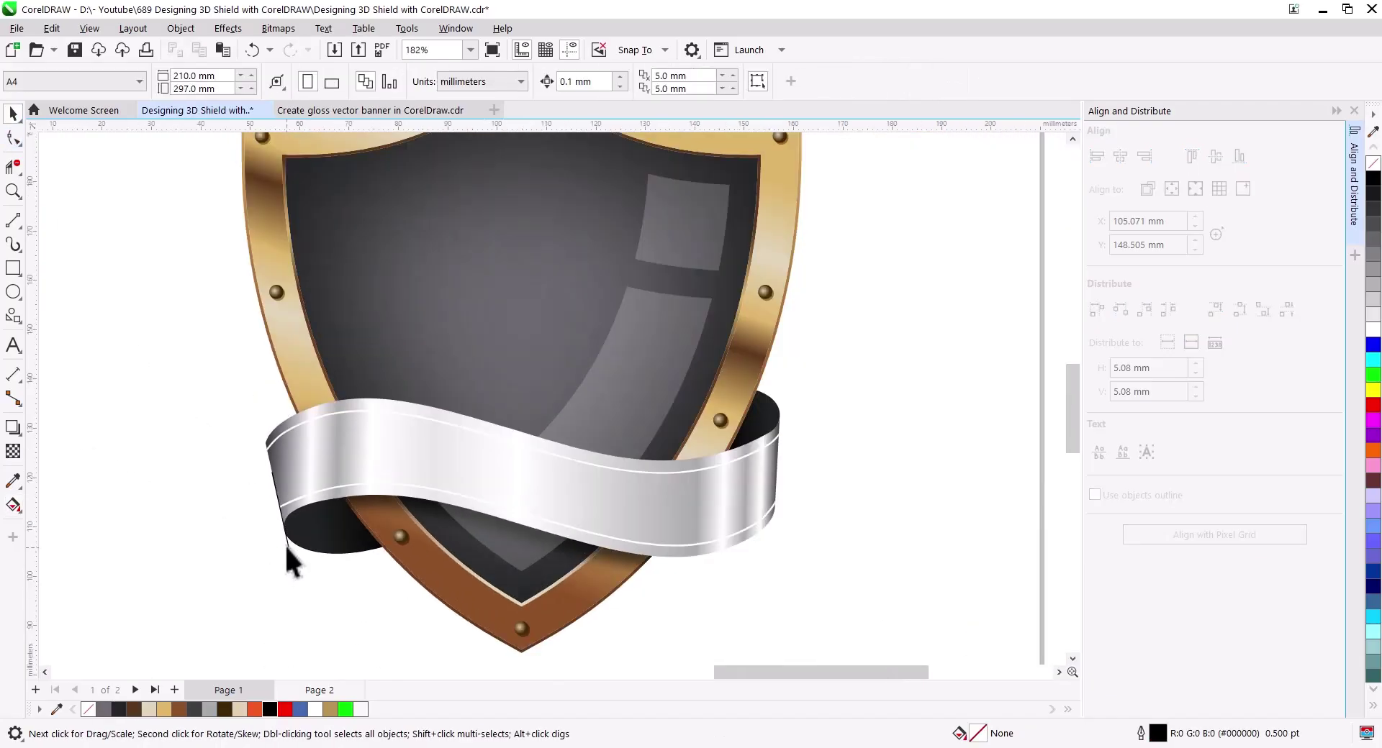
Extract the clipped curves back out of the ribbon's PowerClip.
left_click(275, 492)
left_click(14, 137)
key("space")
right_click(317, 456)
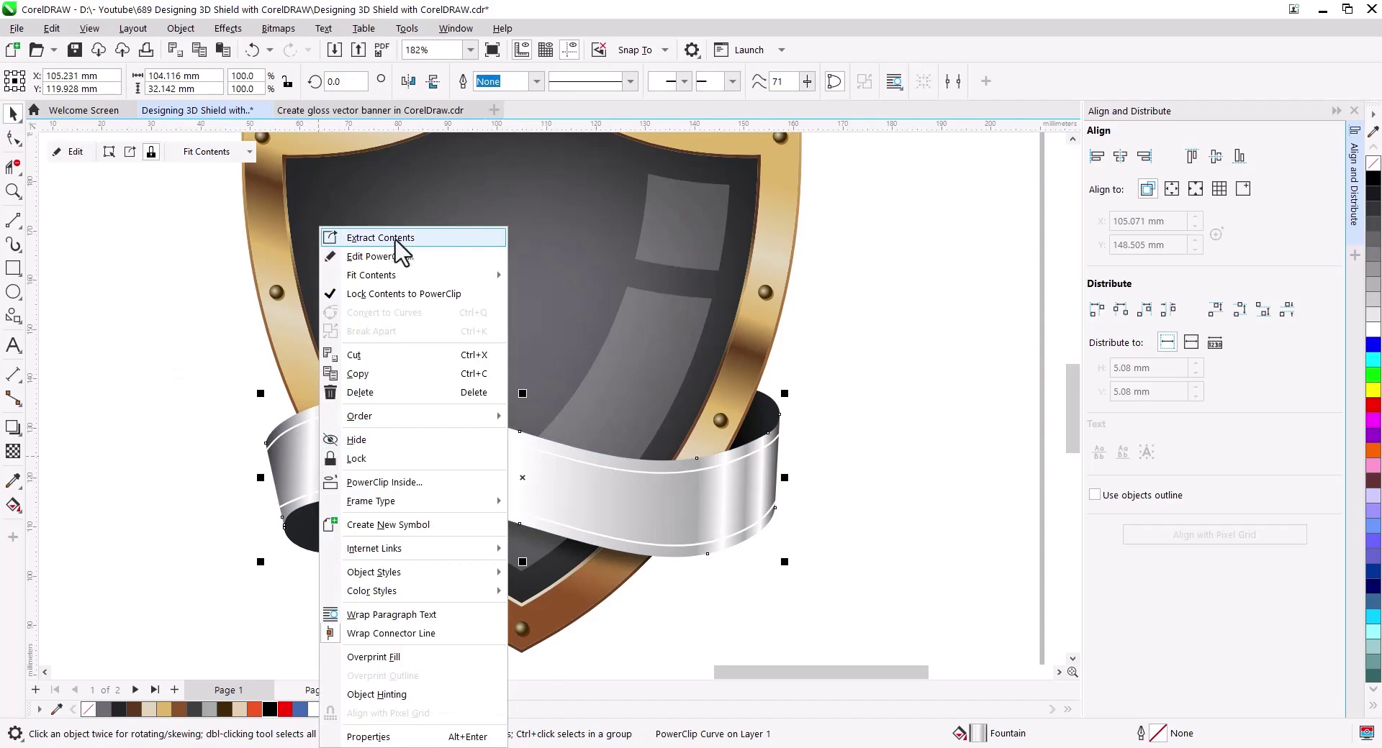
left_click(352, 240)
Move, add and rotate the upper stripe's left-end nodes to follow the ribbon edge.
key("space")
scroll(324, 554, "up", 3)
scroll(135, 382, "up", 2)
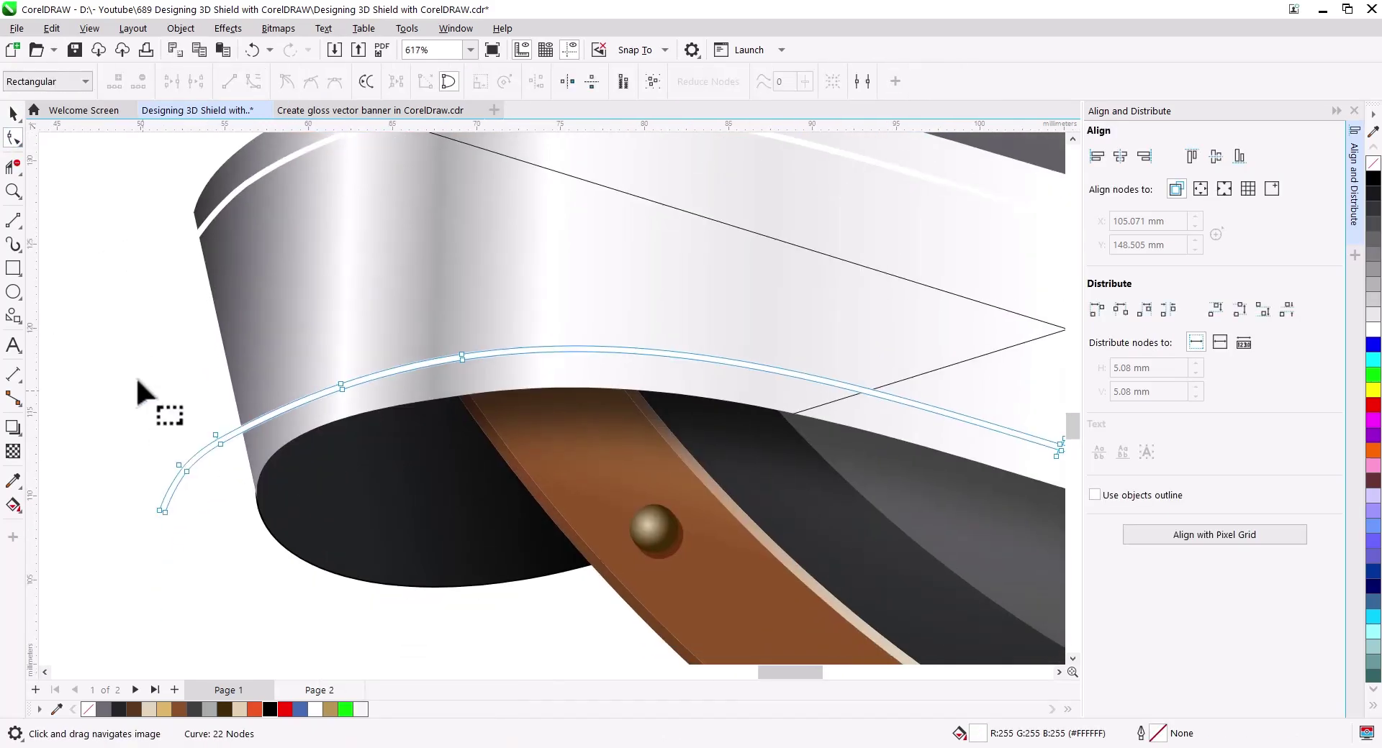
left_click_drag(219, 452, 253, 430)
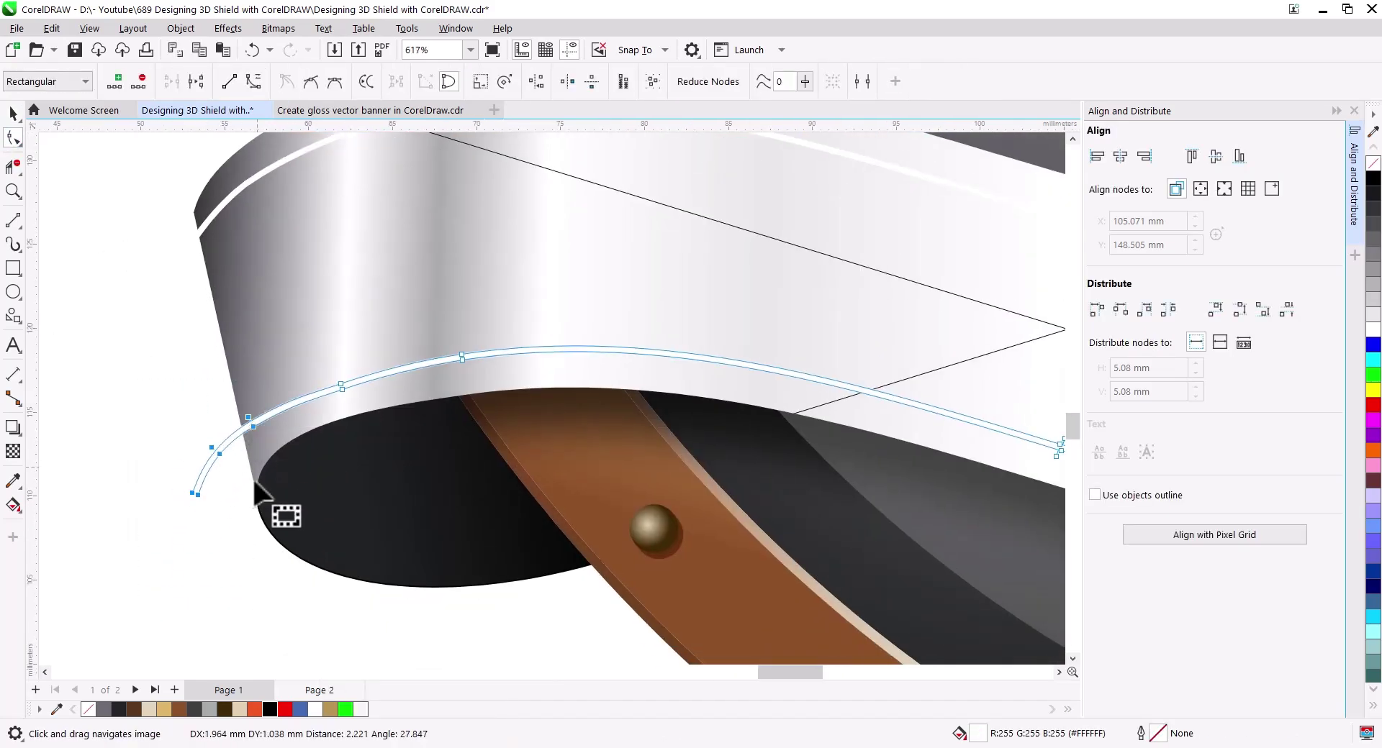
double_click(253, 426)
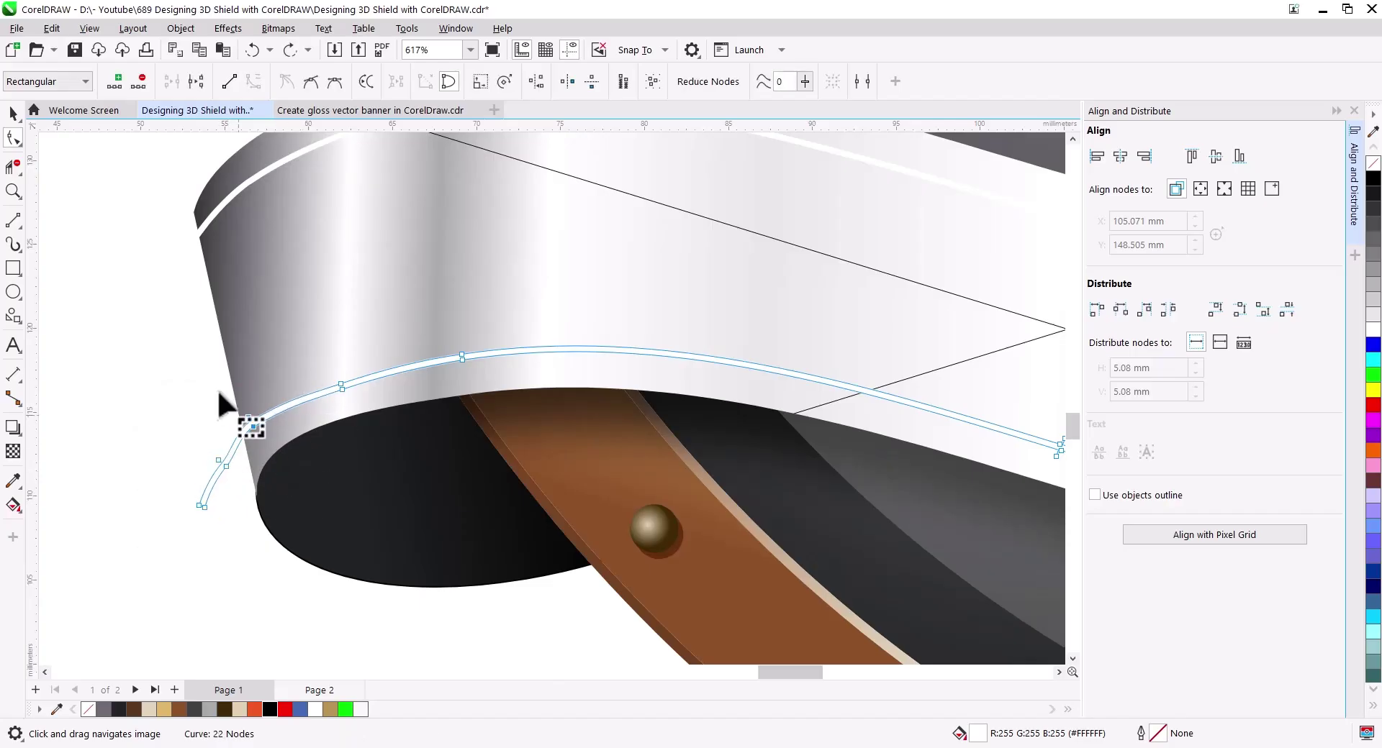
left_click_drag(191, 373, 293, 514)
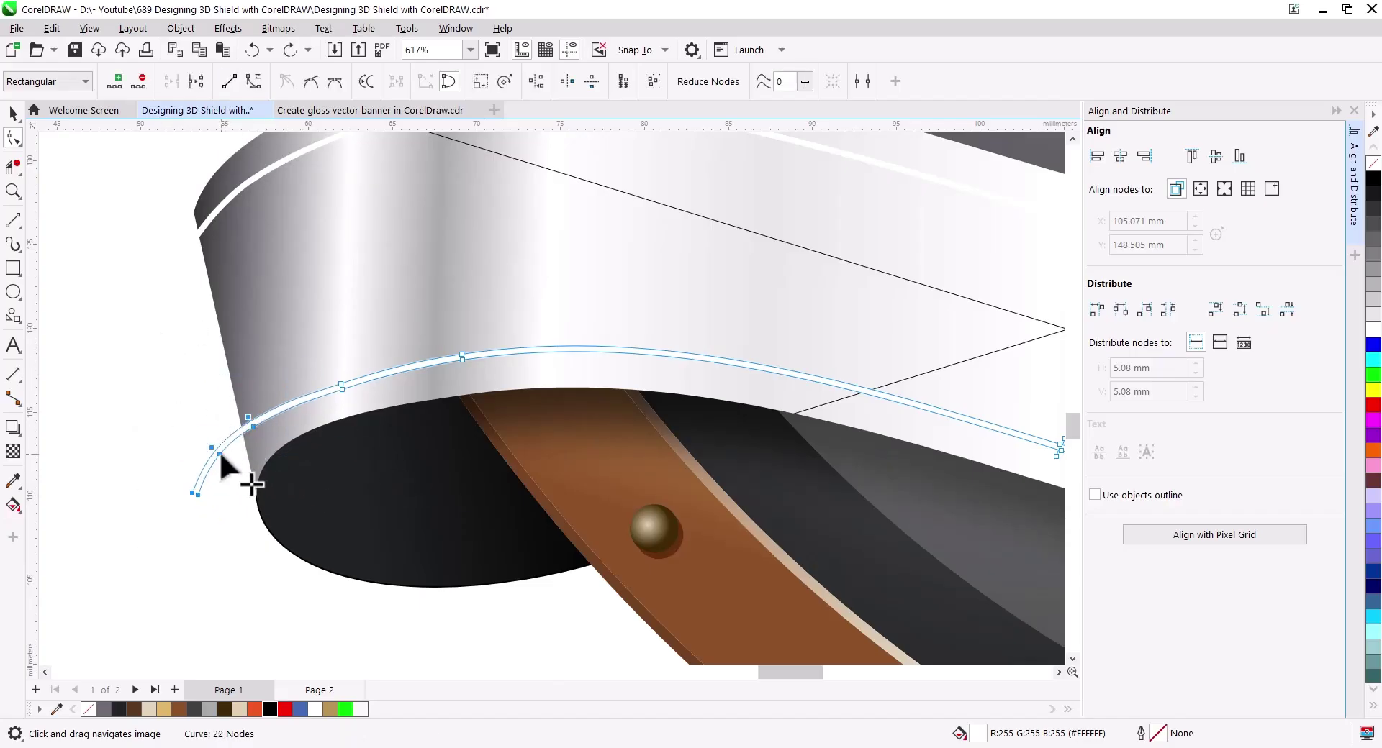
left_click_drag(230, 455, 233, 464)
scroll(233, 465, "up", 2)
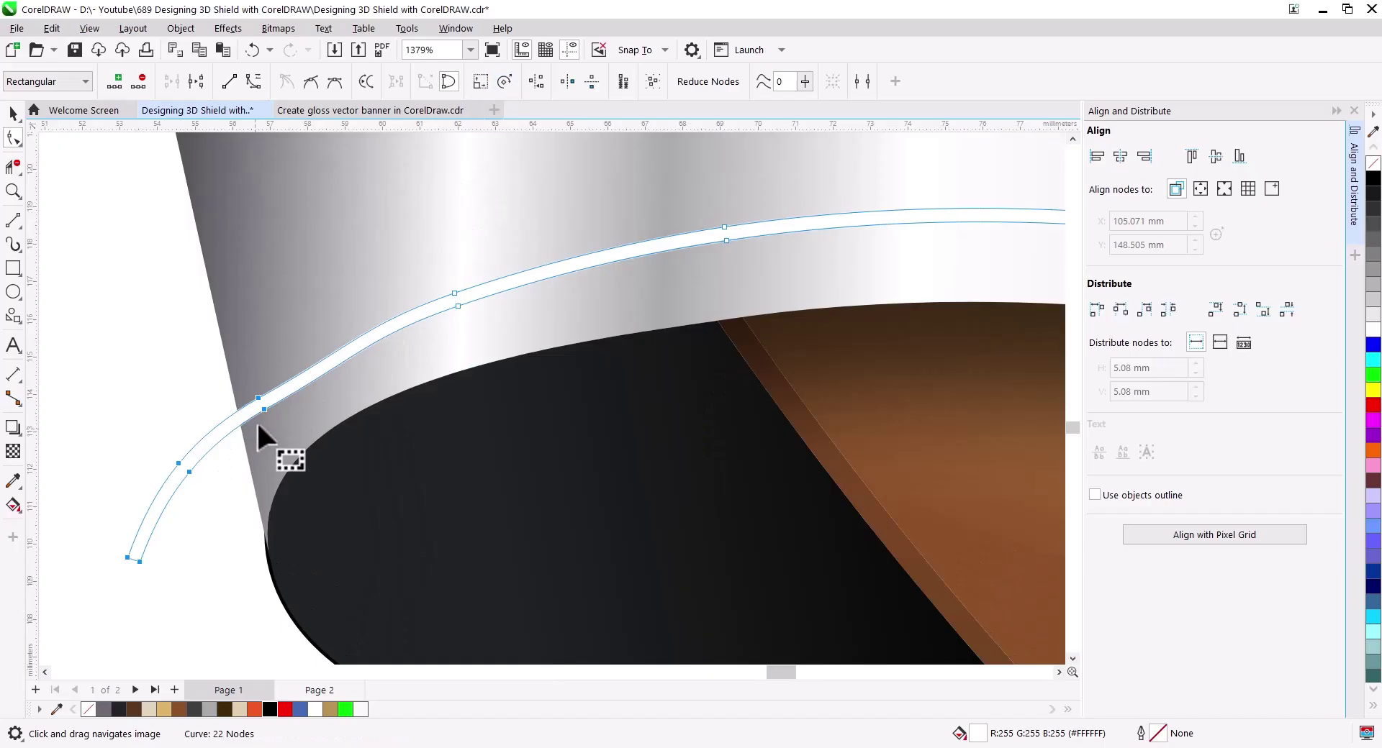
scroll(257, 421, "down", 1)
left_click_drag(162, 324, 144, 323)
left_click(293, 422)
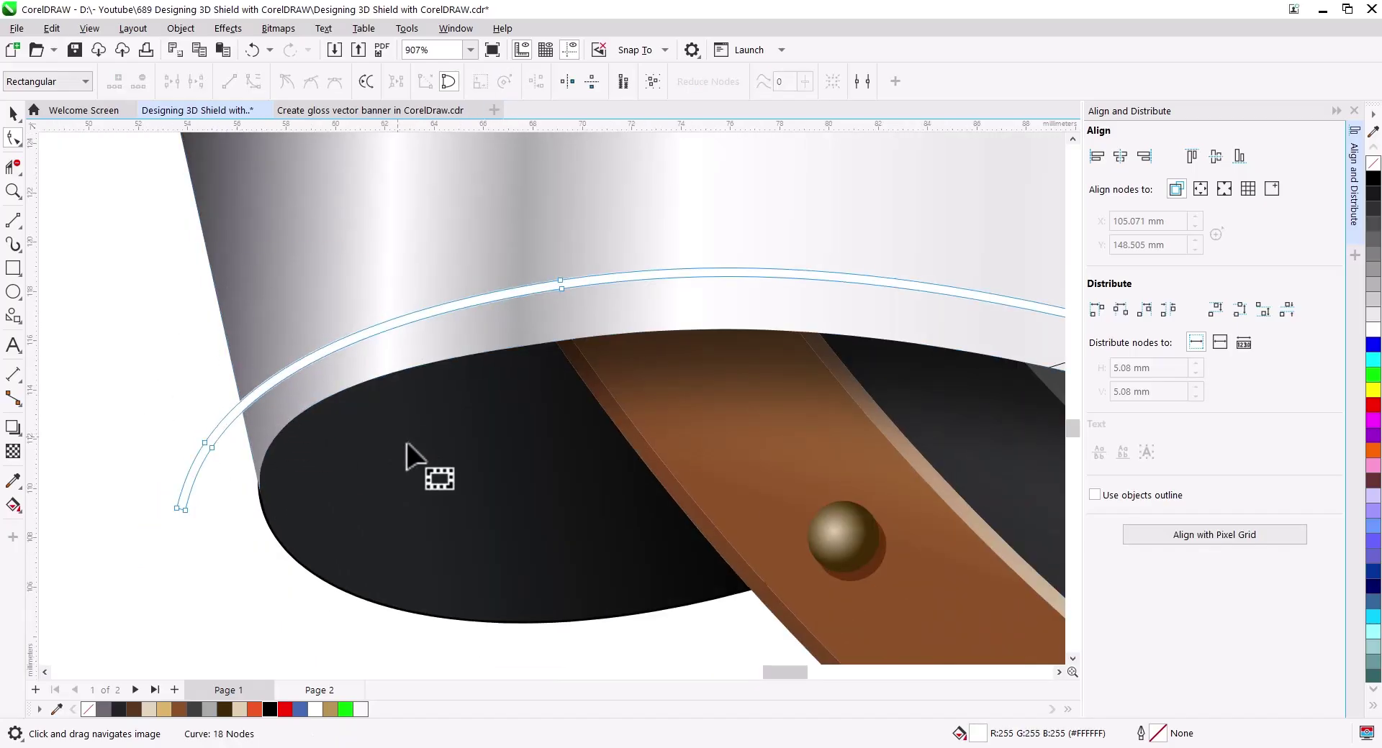
Pull the stripe's end node down to refine its curve.
scroll(403, 460, "down", 2)
scroll(418, 478, "down", 2)
left_click(13, 113)
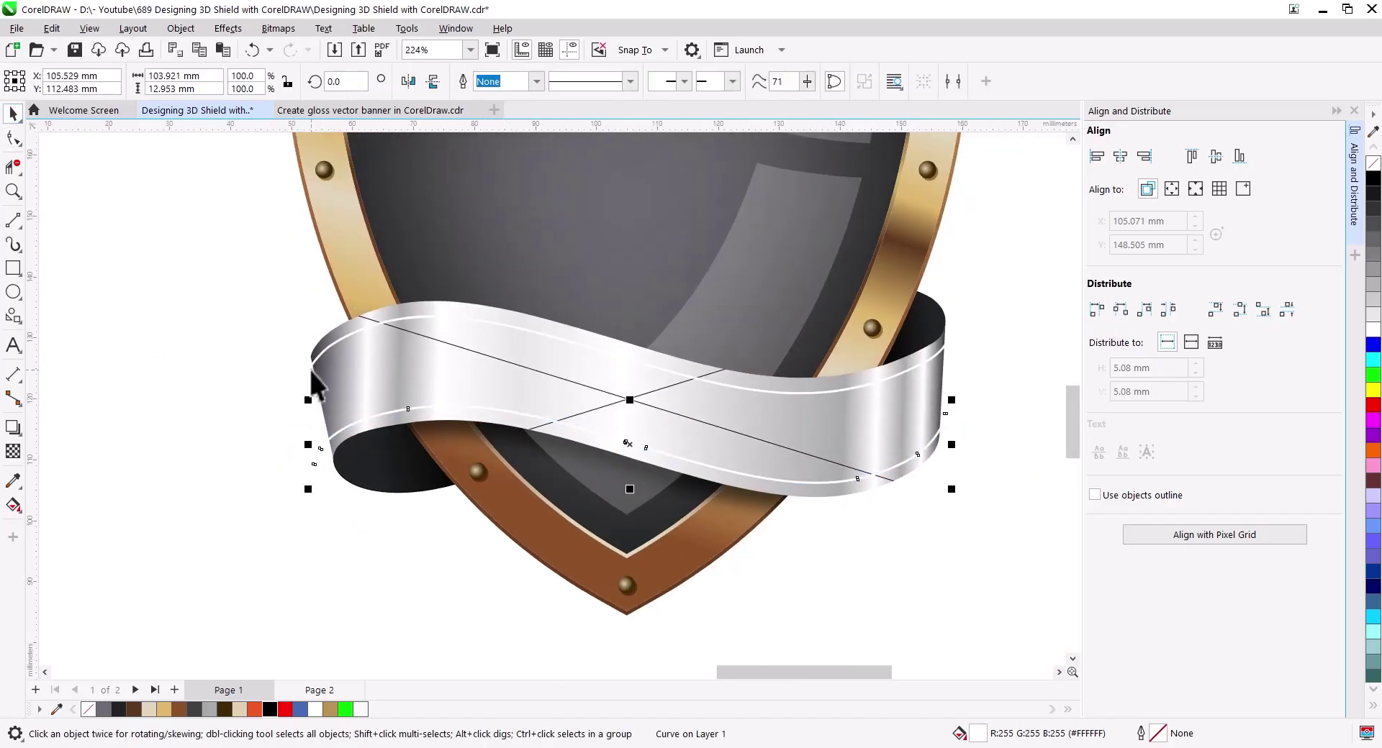
left_click(11, 139)
scroll(292, 364, "up", 2)
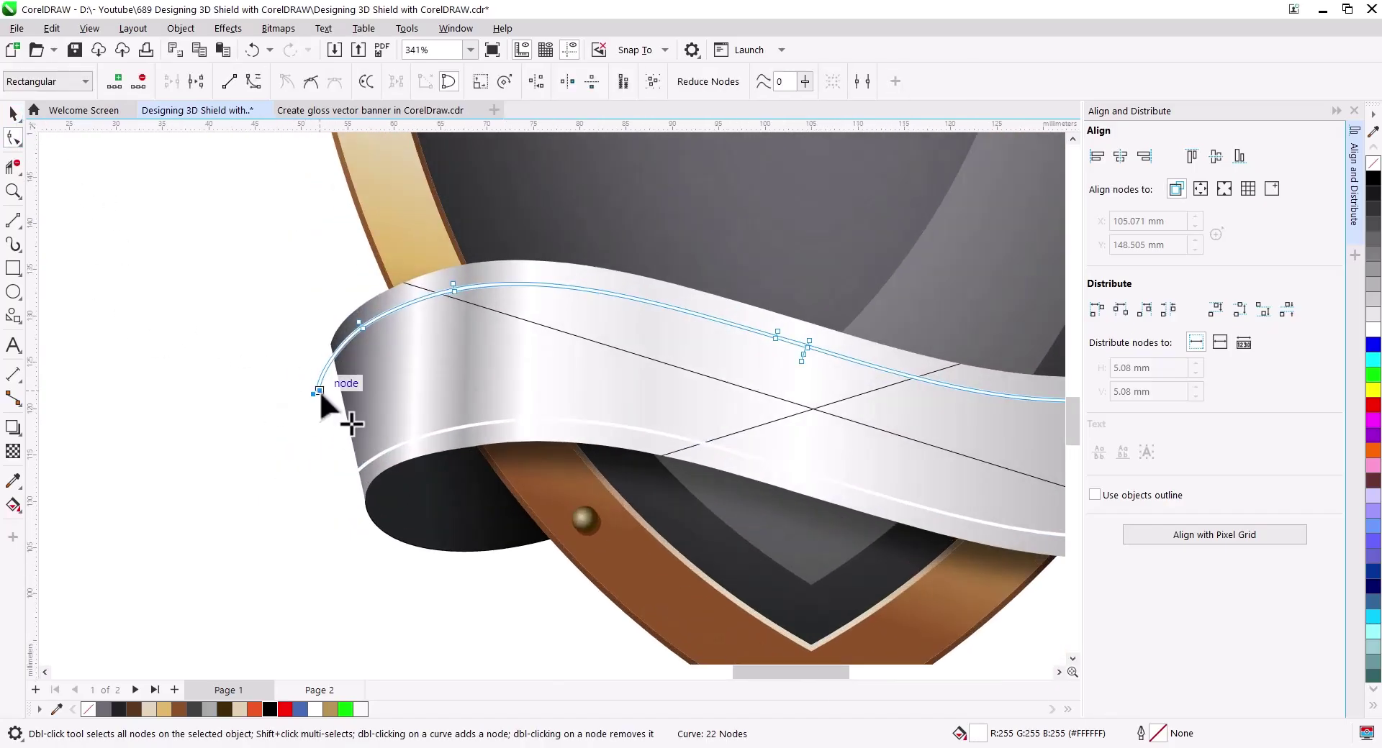
scroll(320, 395, "up", 1)
scroll(317, 383, "up", 1)
left_click_drag(317, 382, 317, 393)
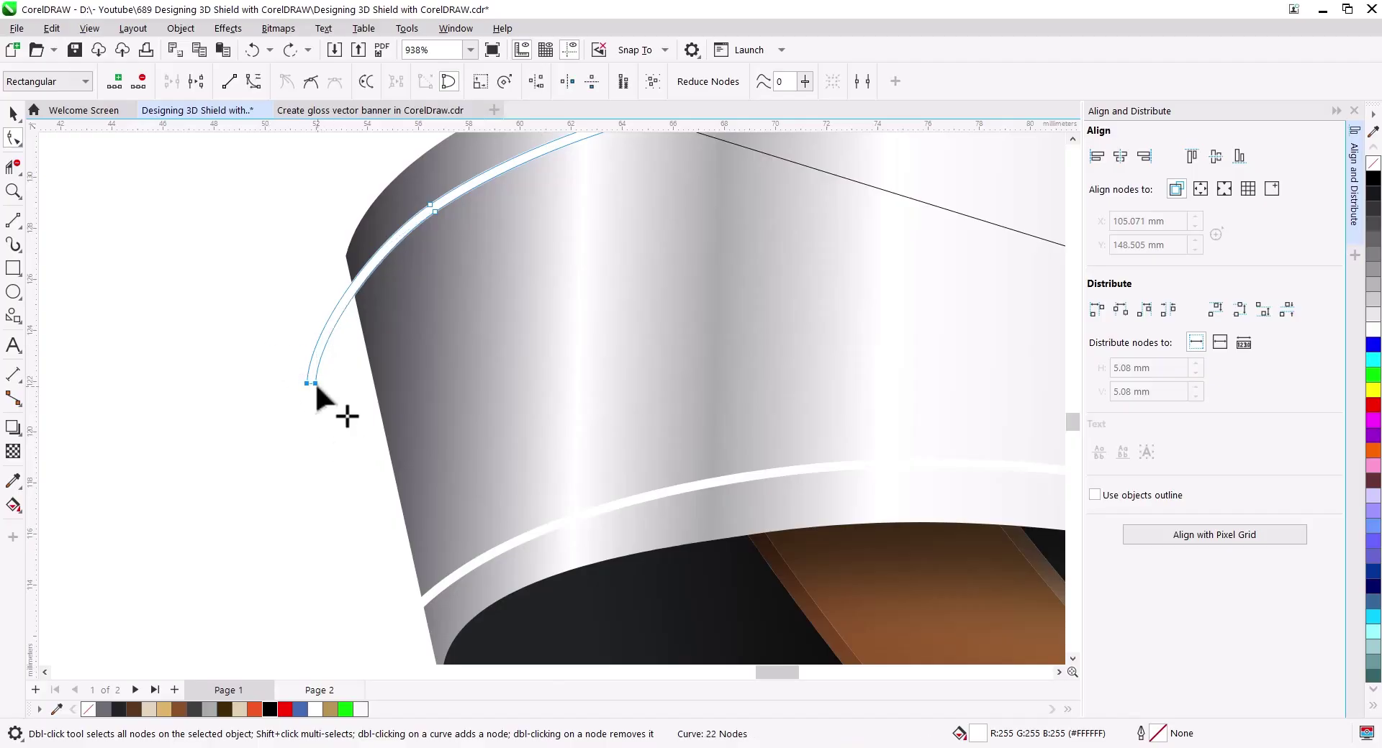
key("space")
right_click(333, 327)
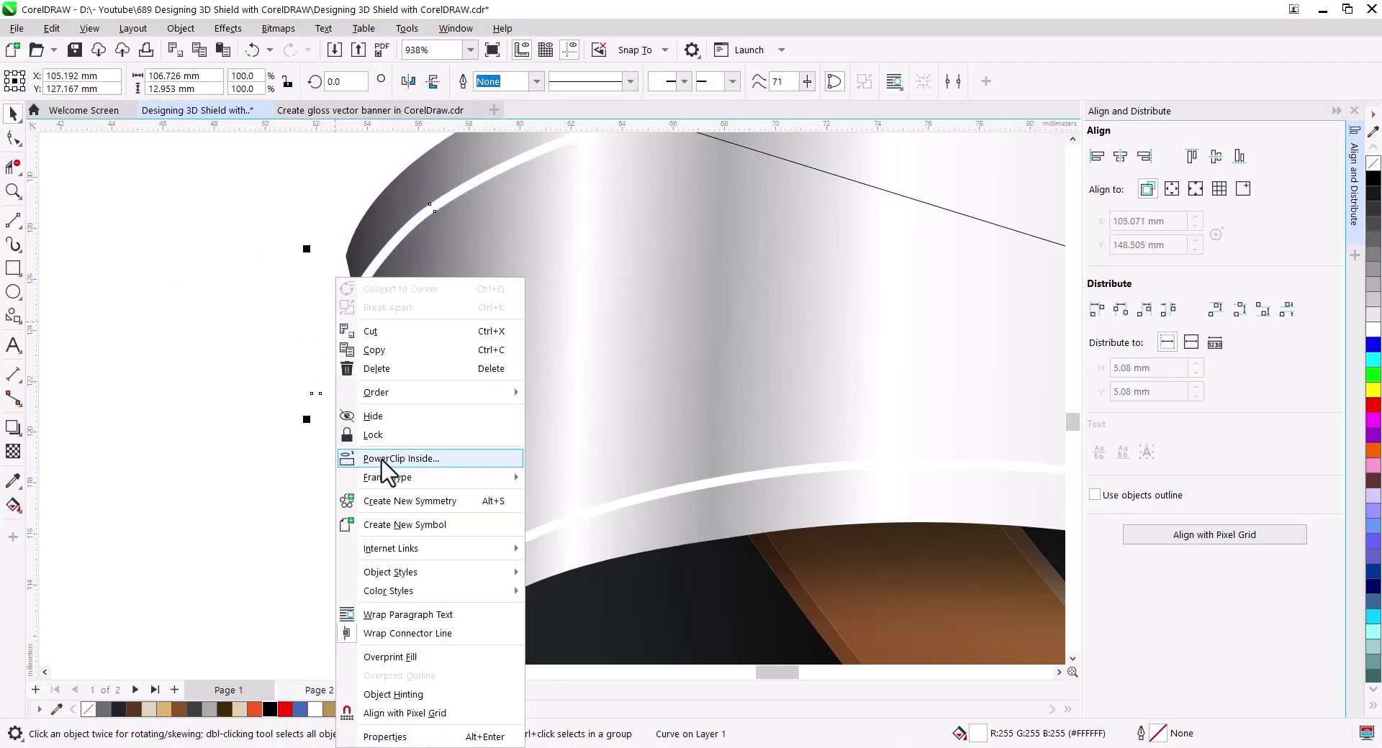
left_click(359, 457)
scroll(344, 435, "down", 1)
scroll(339, 443, "down", 1)
Add two nodes to the thin white stripe and move them to fit the ribbon edge.
left_click(339, 450)
scroll(339, 447, "up", 2)
key("F10")
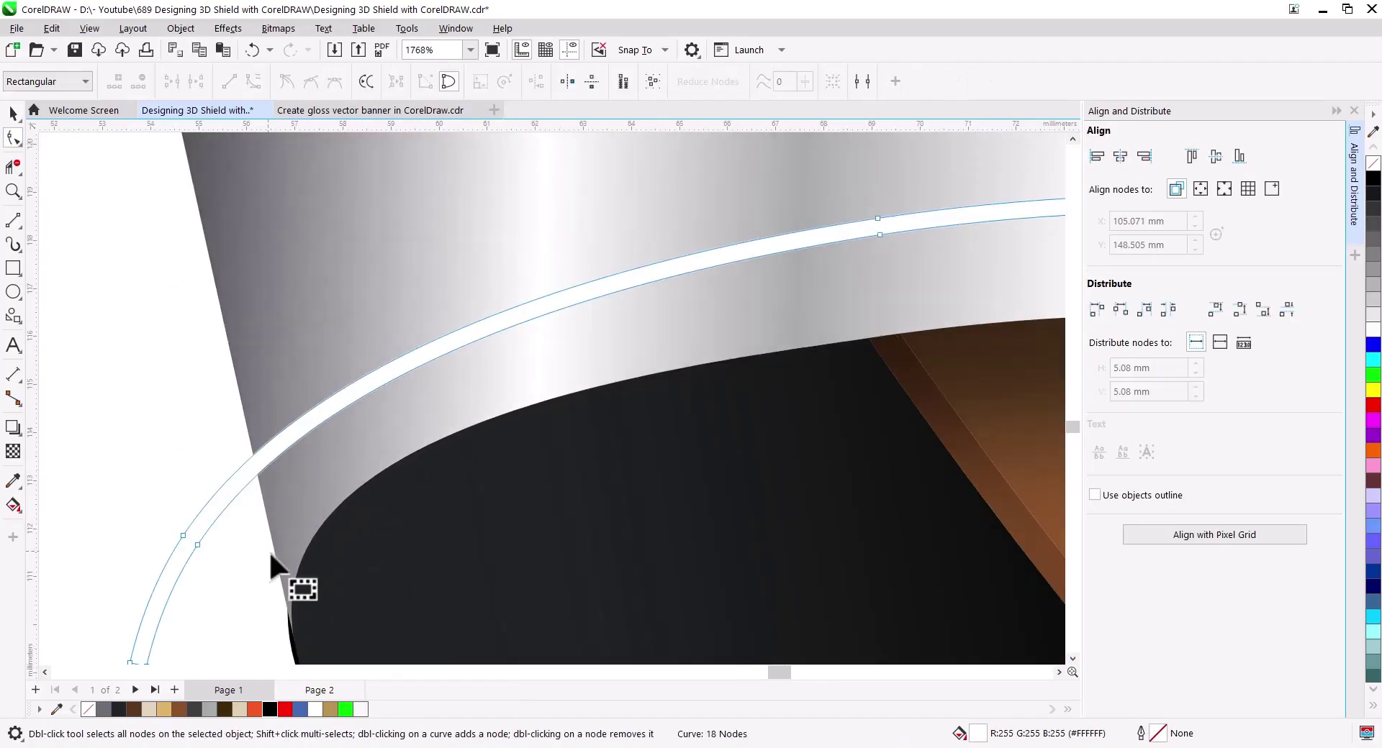
scroll(216, 504, "up", 2)
scroll(194, 533, "down", 1)
scroll(187, 432, "up", 1)
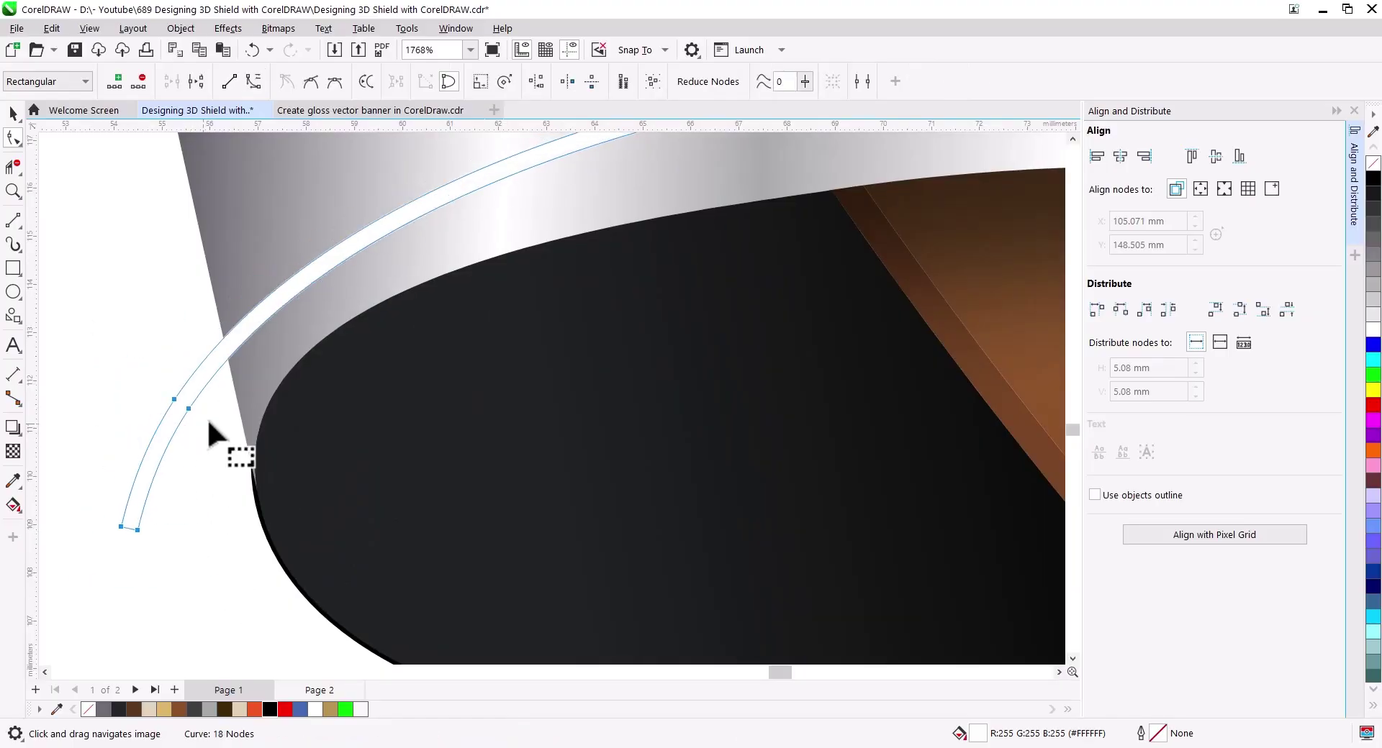
double_click(290, 274)
double_click(299, 288)
left_click_drag(291, 274, 280, 263)
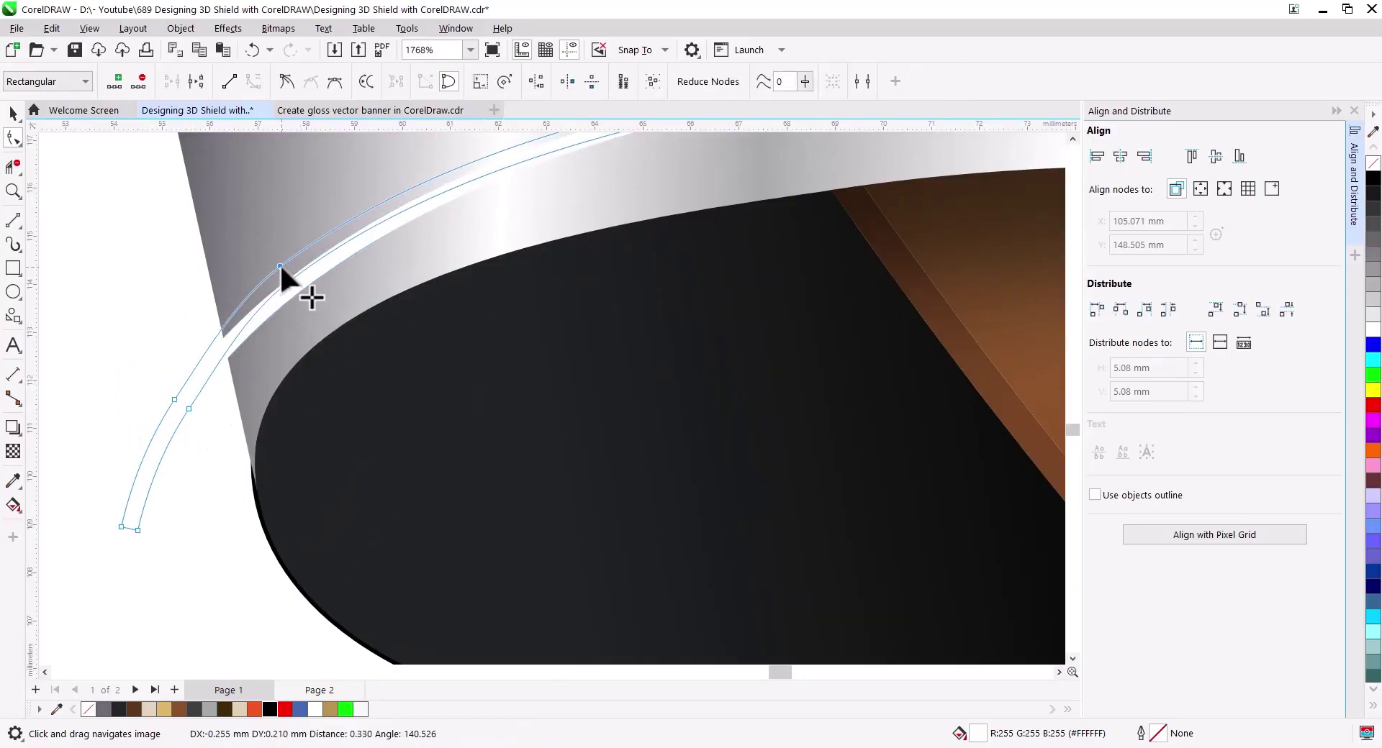
scroll(347, 421, "down", 2)
key("space")
right_click(259, 432)
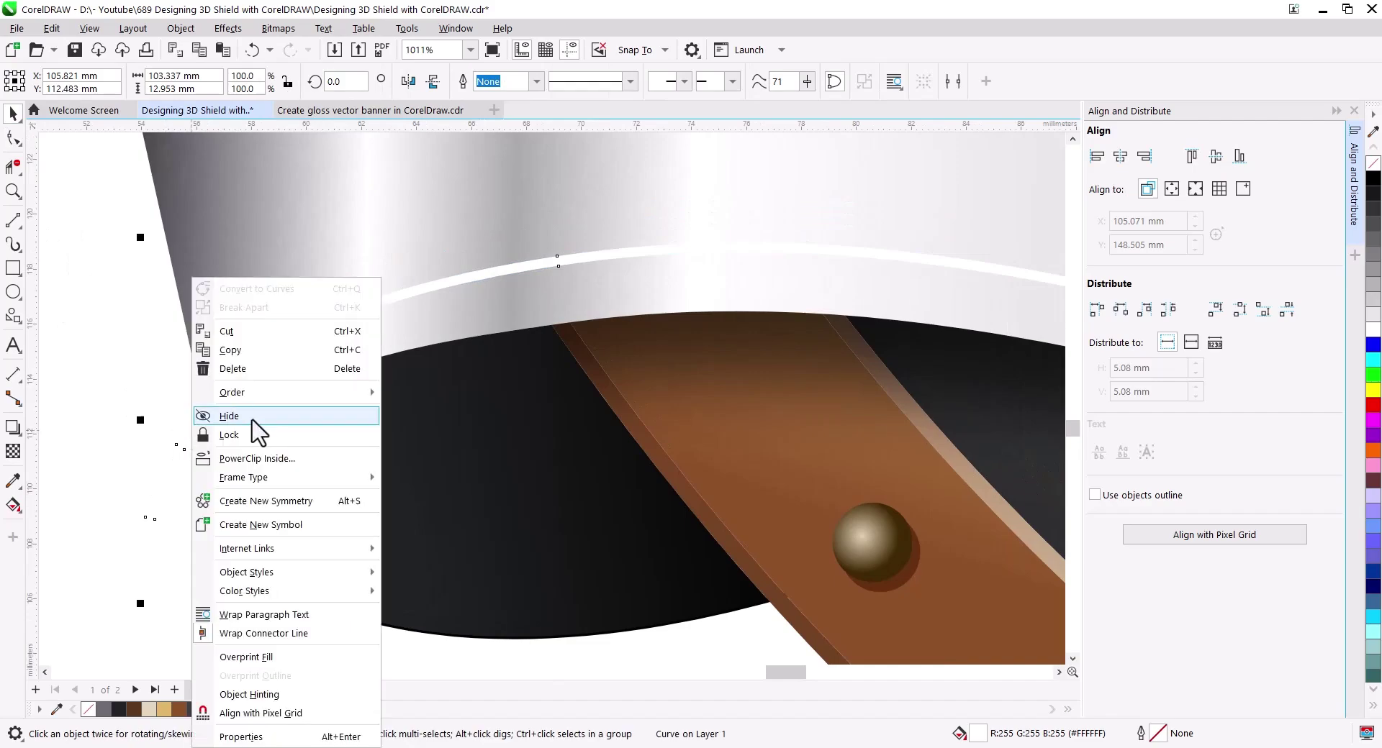
key("Escape")
scroll(328, 522, "down", 1)
Change the black ellipse's stacking order beneath the ribbon.
left_click(330, 526)
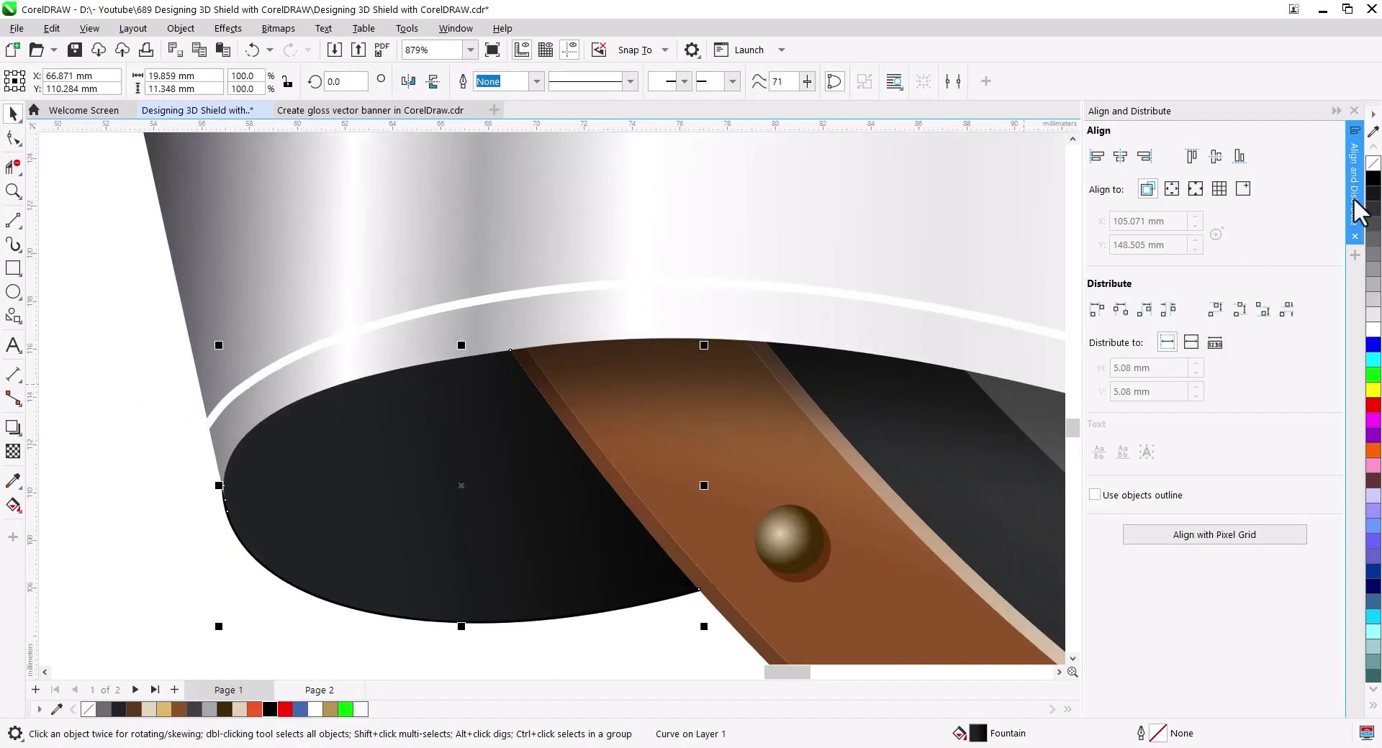
right_click(471, 534)
left_click(715, 238)
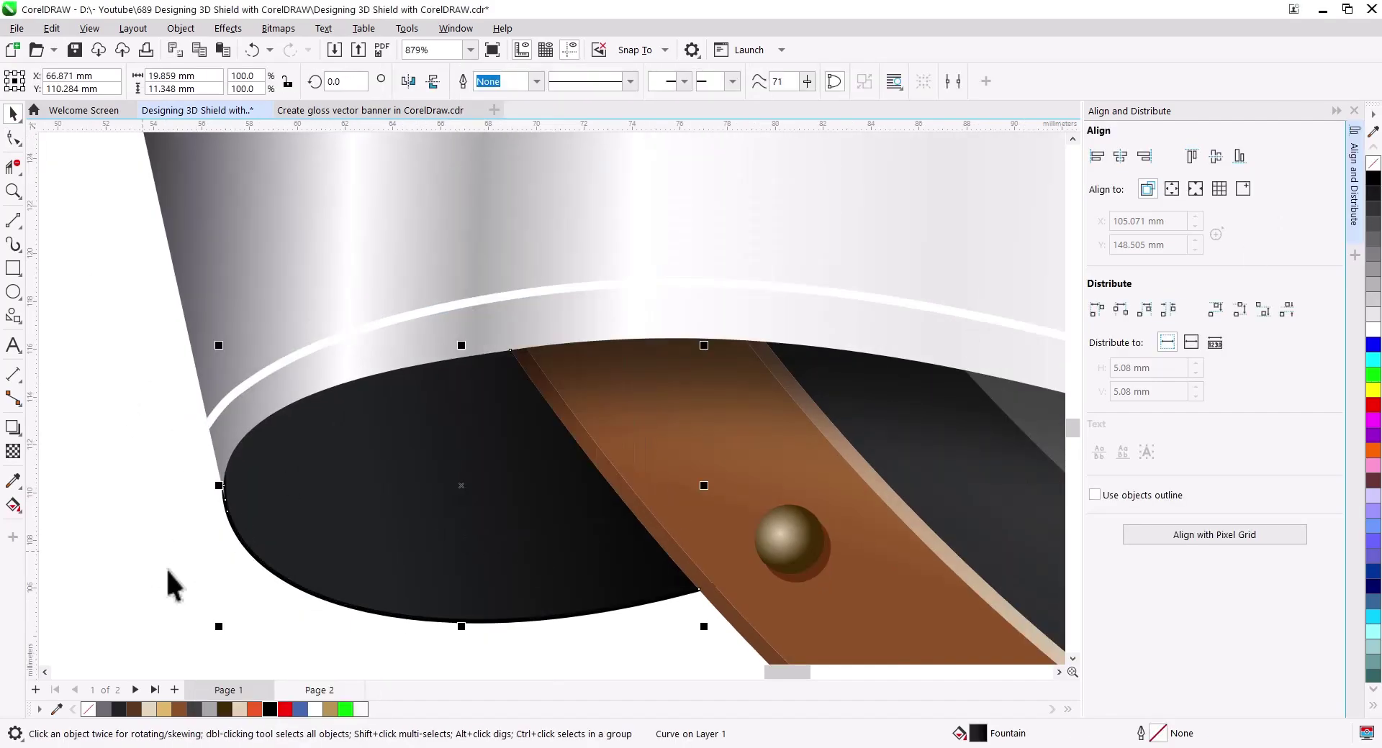
left_click(329, 613)
key("Escape")
scroll(293, 547, "down", 5)
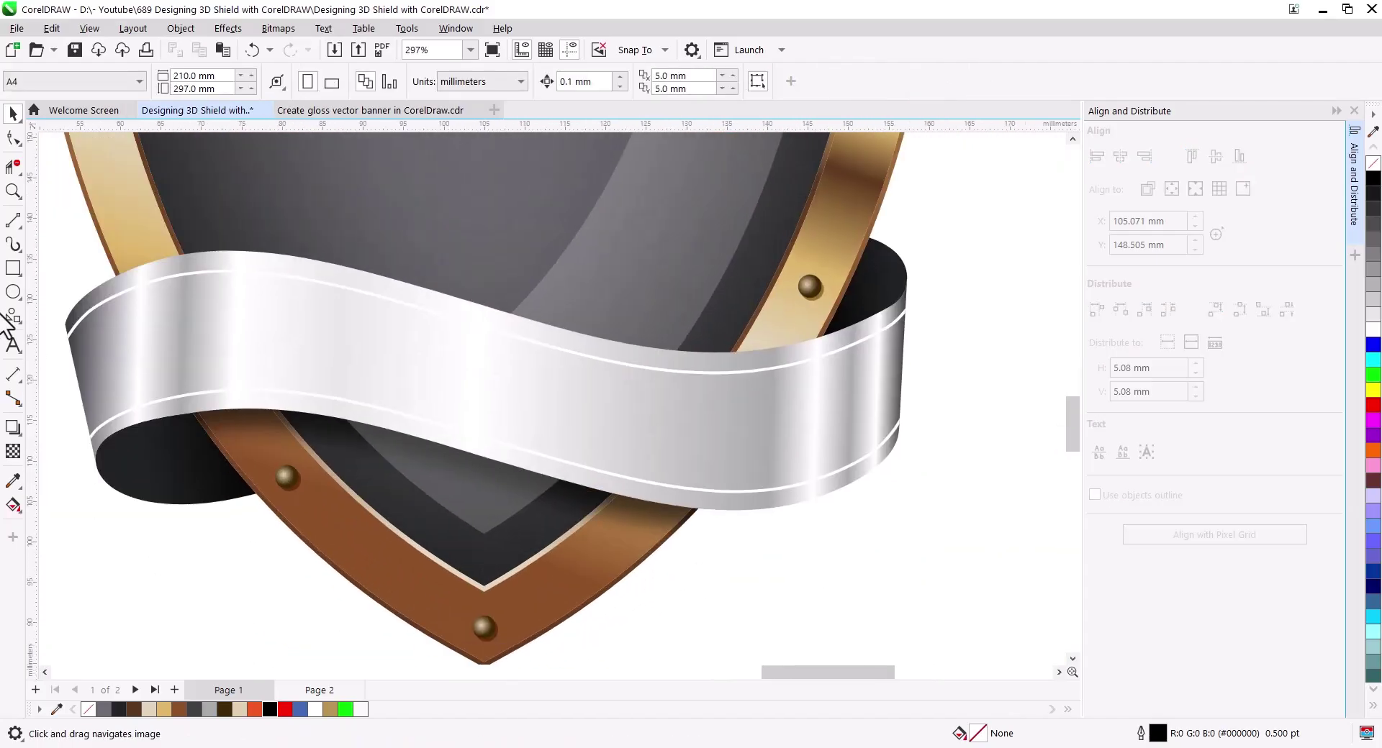
Draw and resize a slanted 2-point line at the ribbon's left end.
left_click(13, 221)
left_click_drag(67, 330, 110, 531)
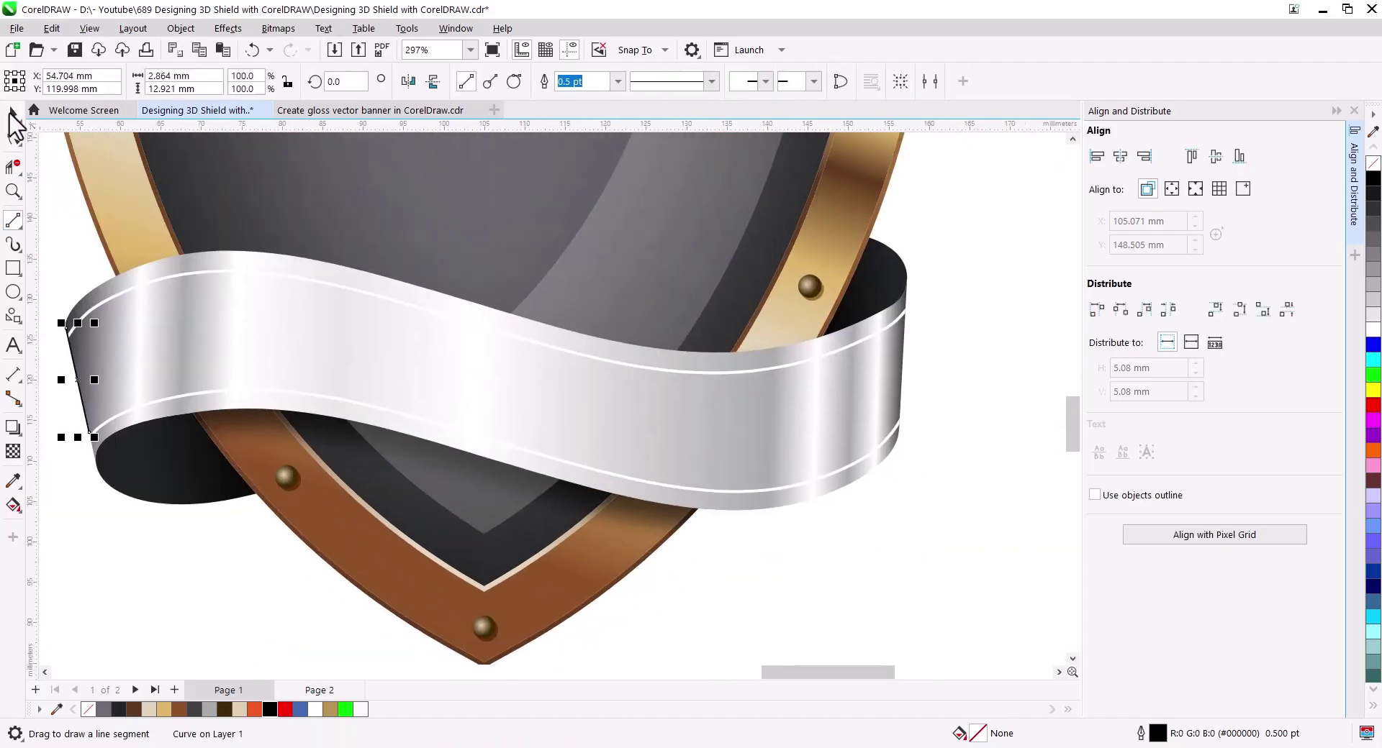
left_click(13, 113)
left_click_drag(164, 571, 134, 584)
Place a horizontally mirrored copy of the line snapped onto the ribbon's right edge.
left_click_drag(123, 524, 935, 504)
left_click(961, 533)
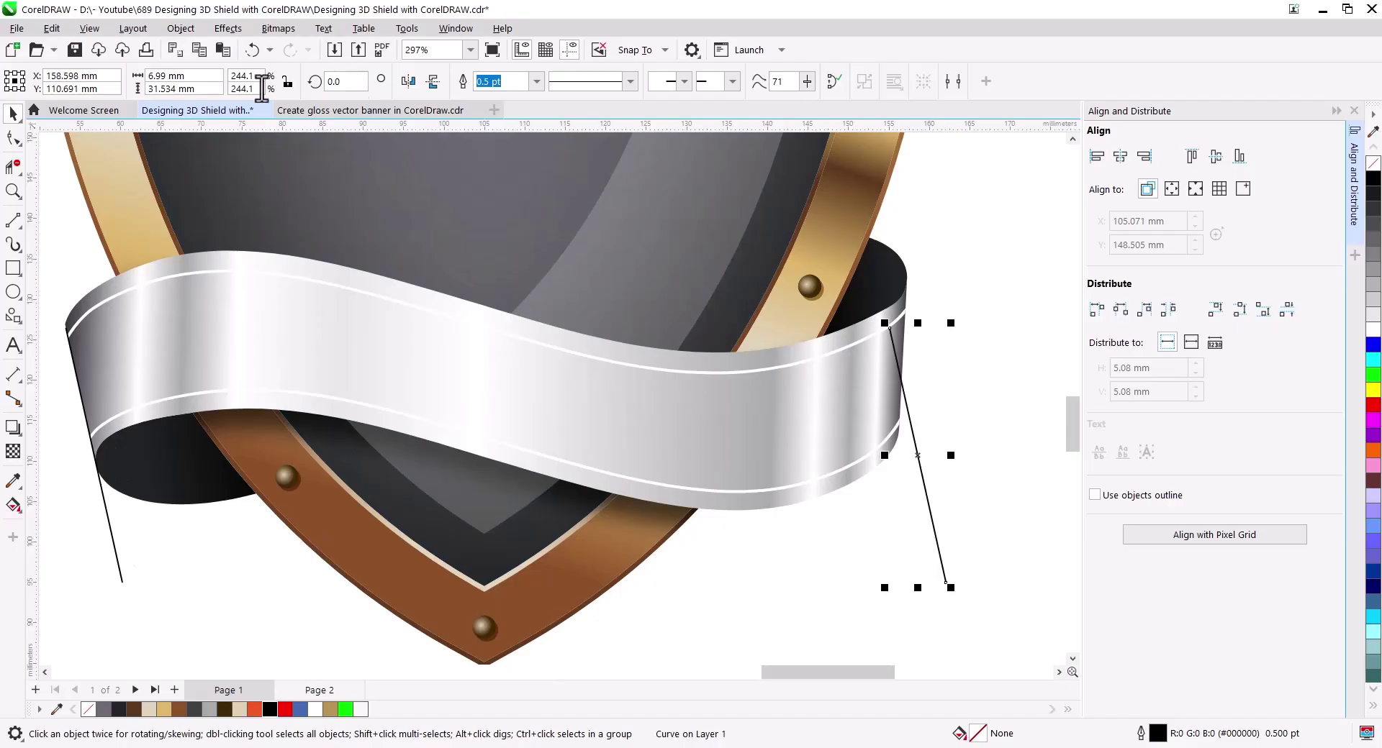
left_click(408, 81)
left_click_drag(933, 393, 892, 347)
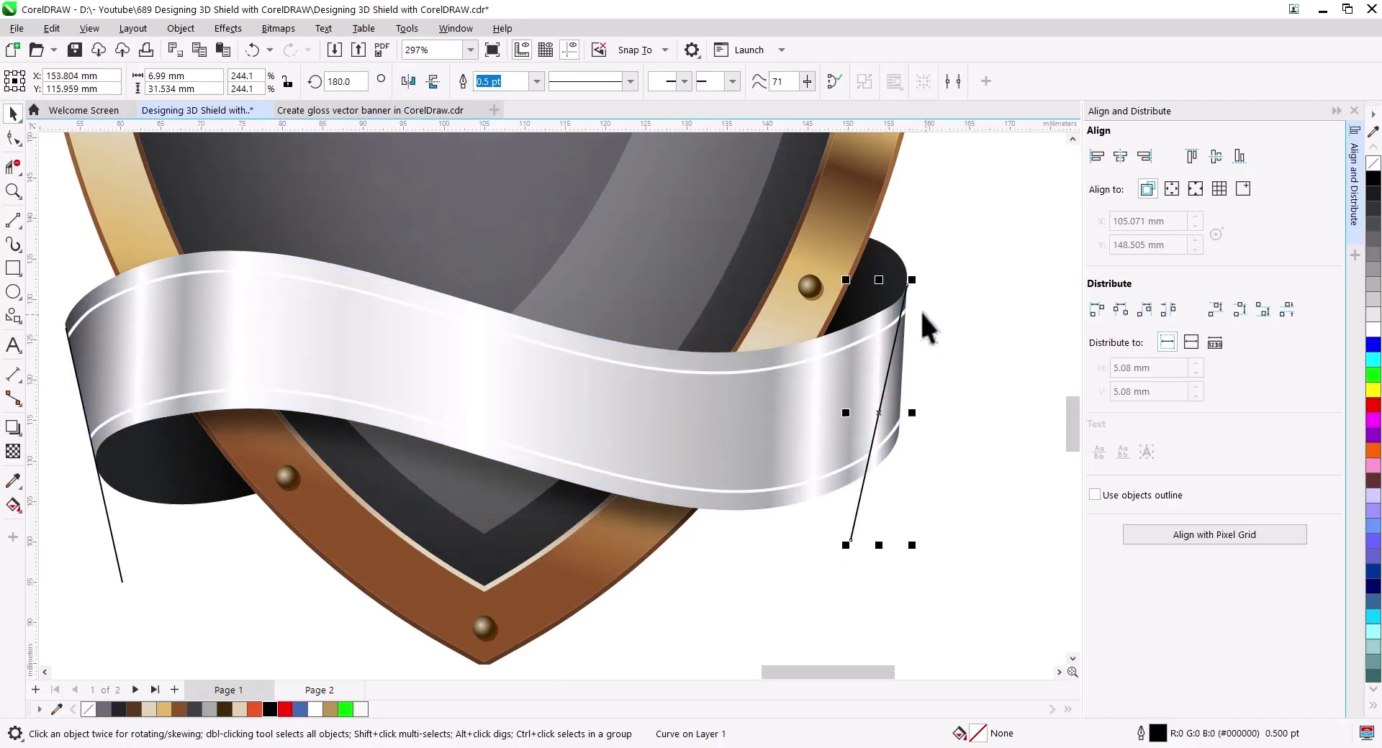
scroll(919, 310, "up", 2)
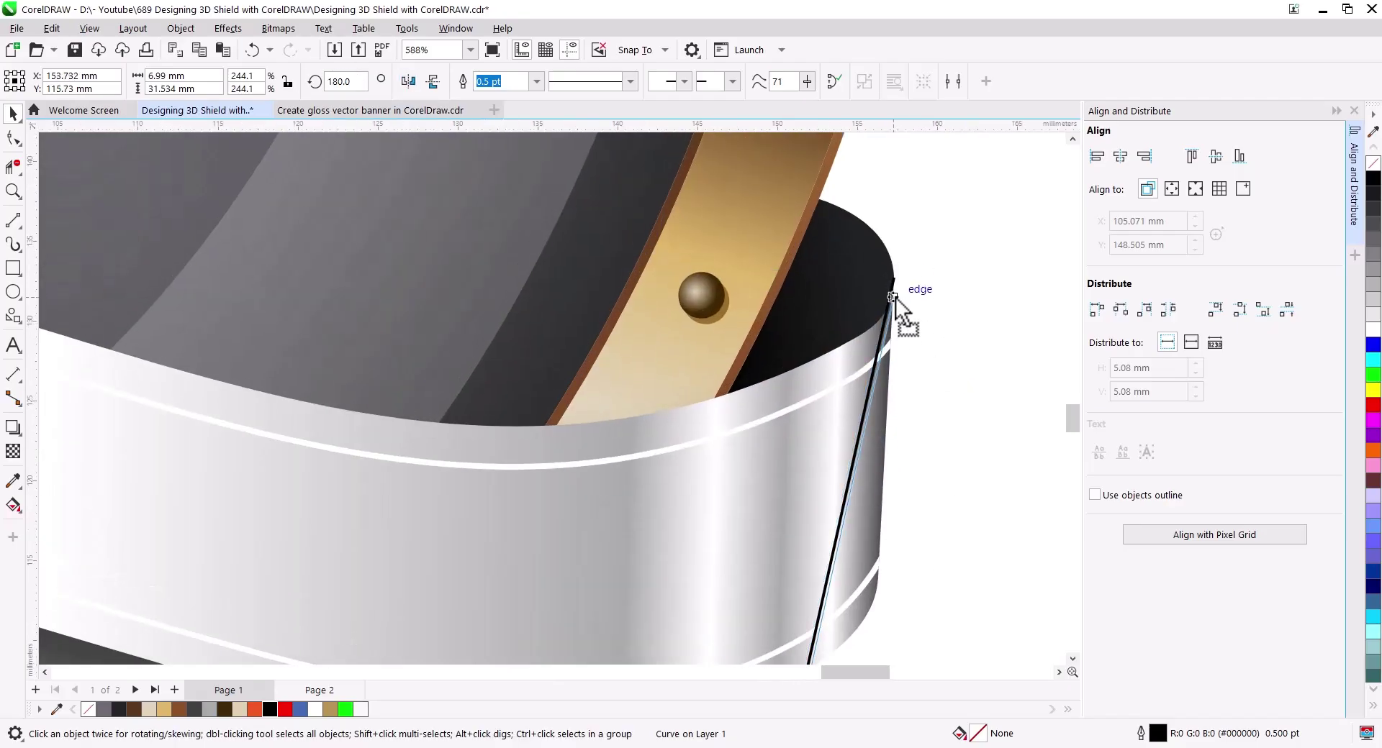
left_click_drag(901, 286, 894, 310)
scroll(891, 311, "up", 5)
left_click_drag(888, 367, 891, 296)
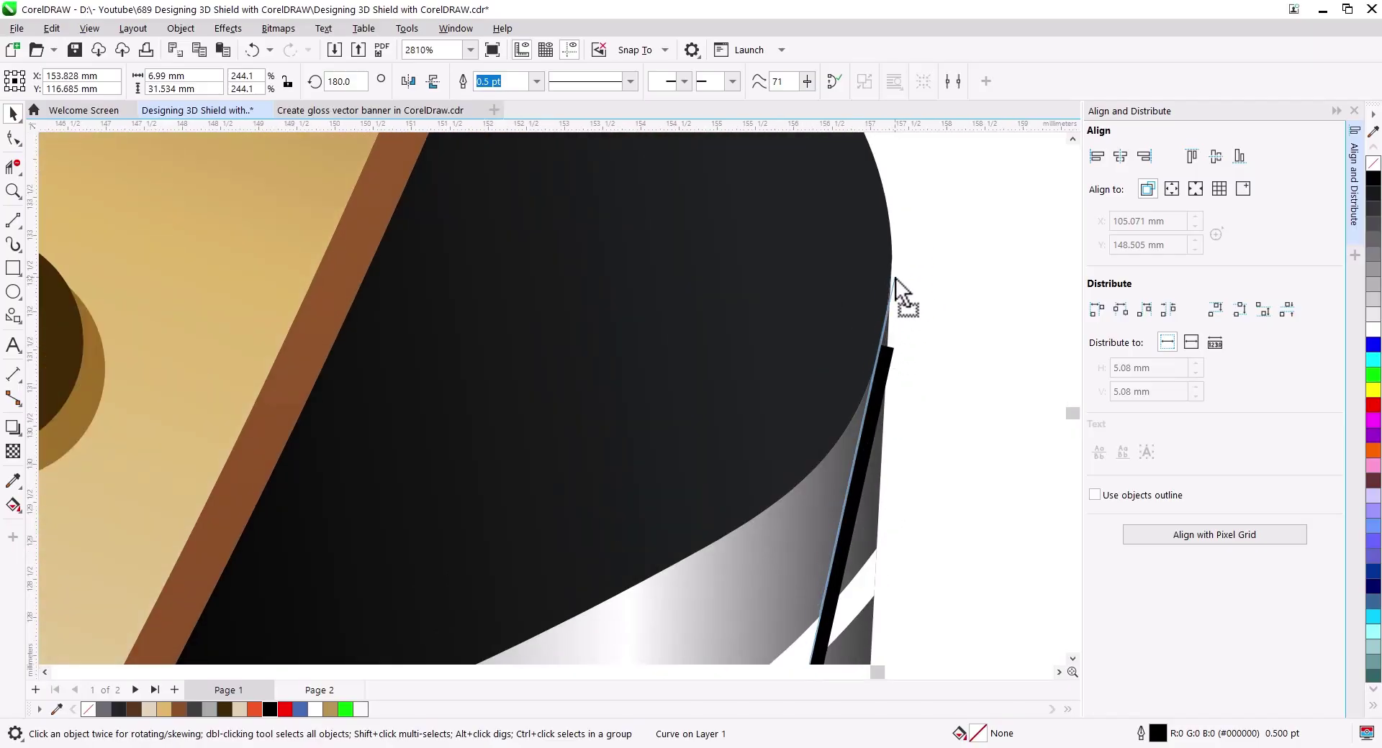
scroll(912, 382, "down", 6)
Trim the ribbon's right end along the line and delete the cutting line.
left_click(677, 406, "shift")
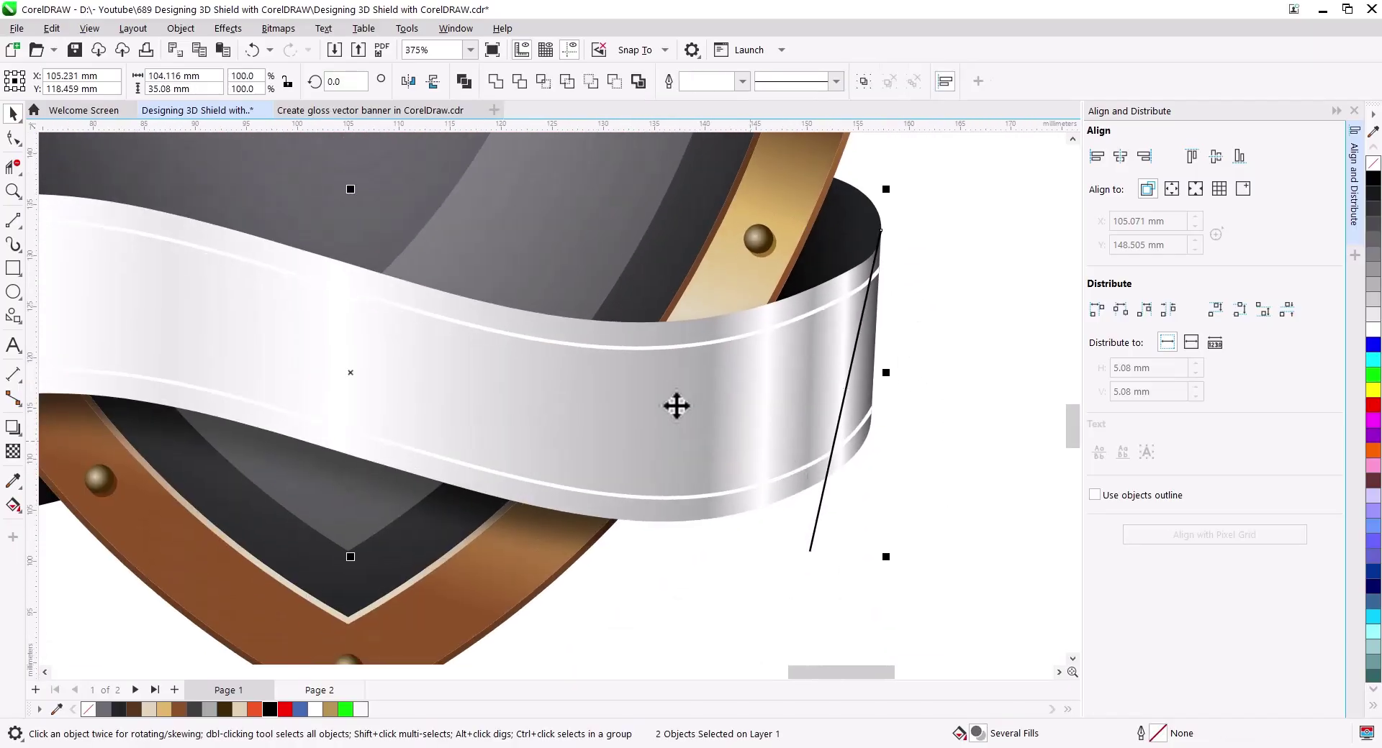
left_click(603, 92)
right_click(865, 426)
left_click(868, 485)
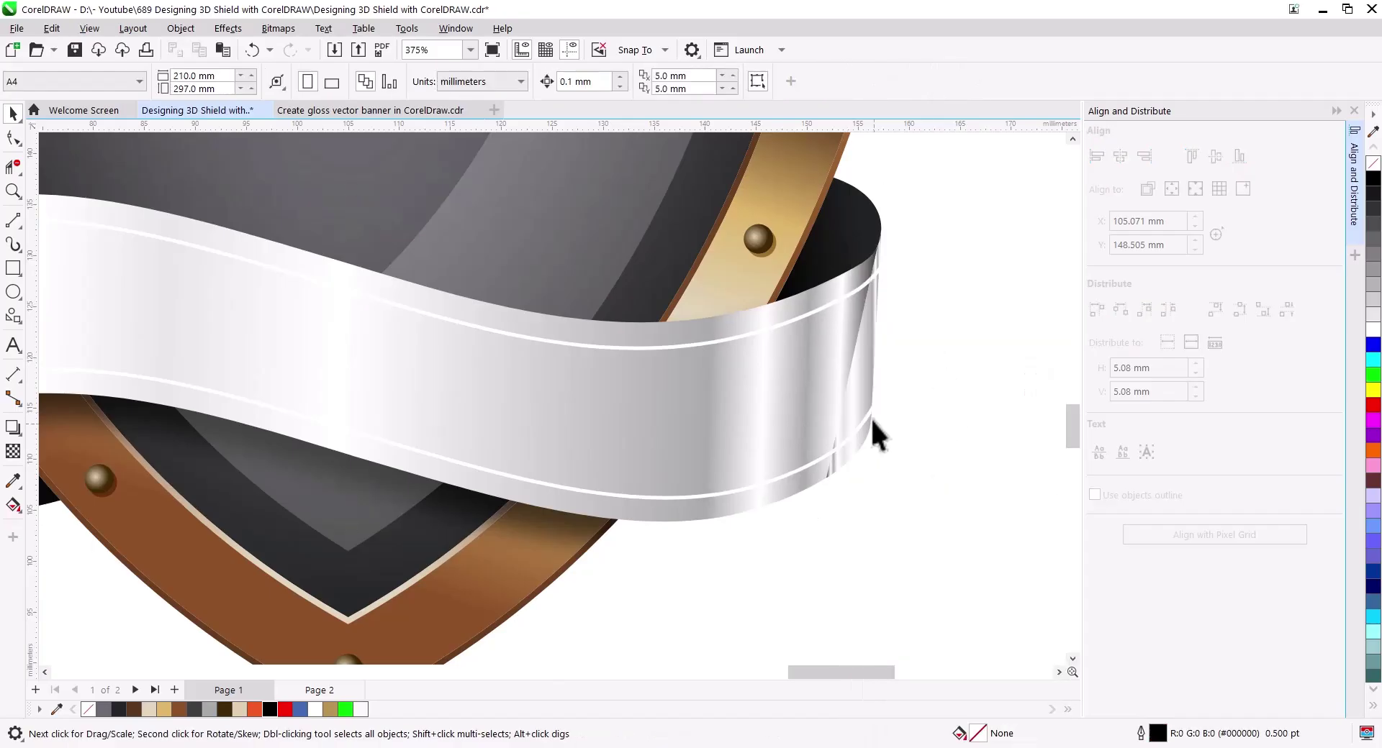
key("Delete")
Re-angle the ribbon's silver fountain fill by dragging its gradient handle.
left_click(731, 490)
left_click(13, 137)
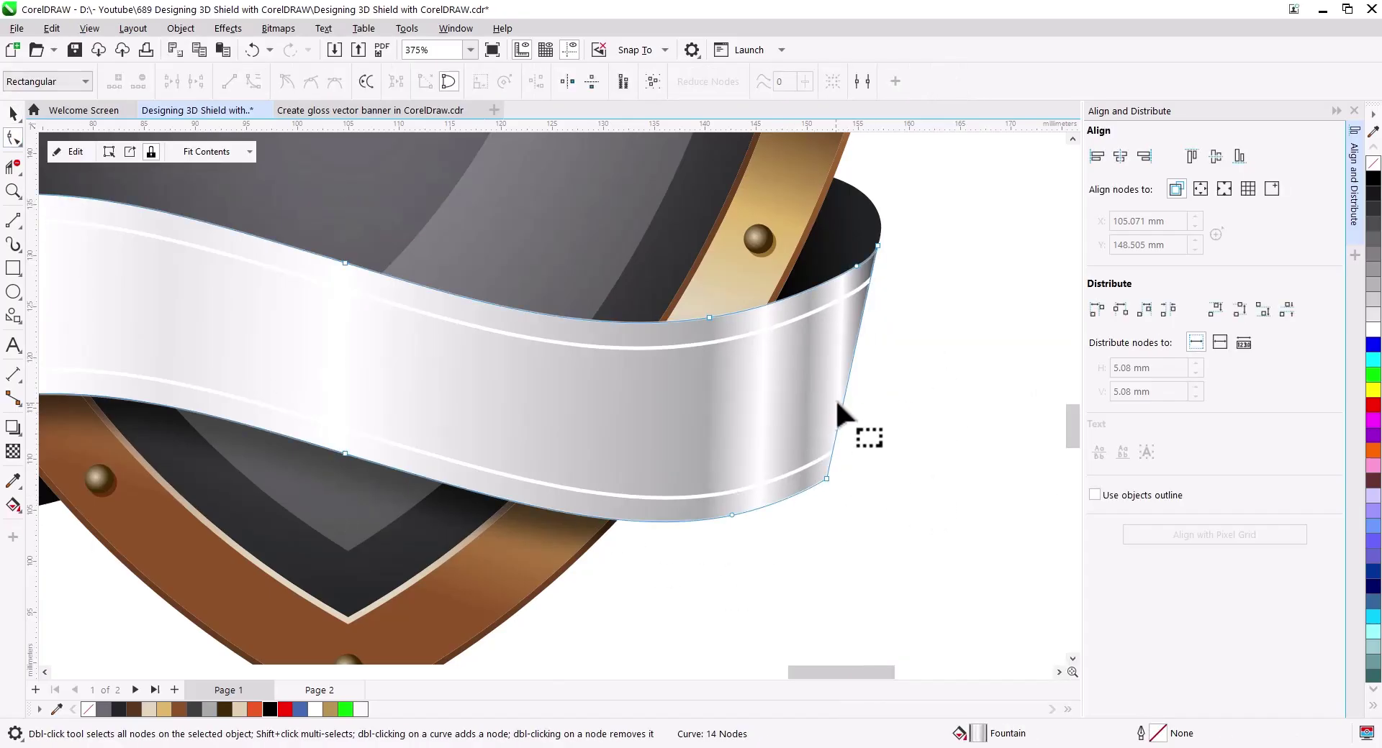
key("space")
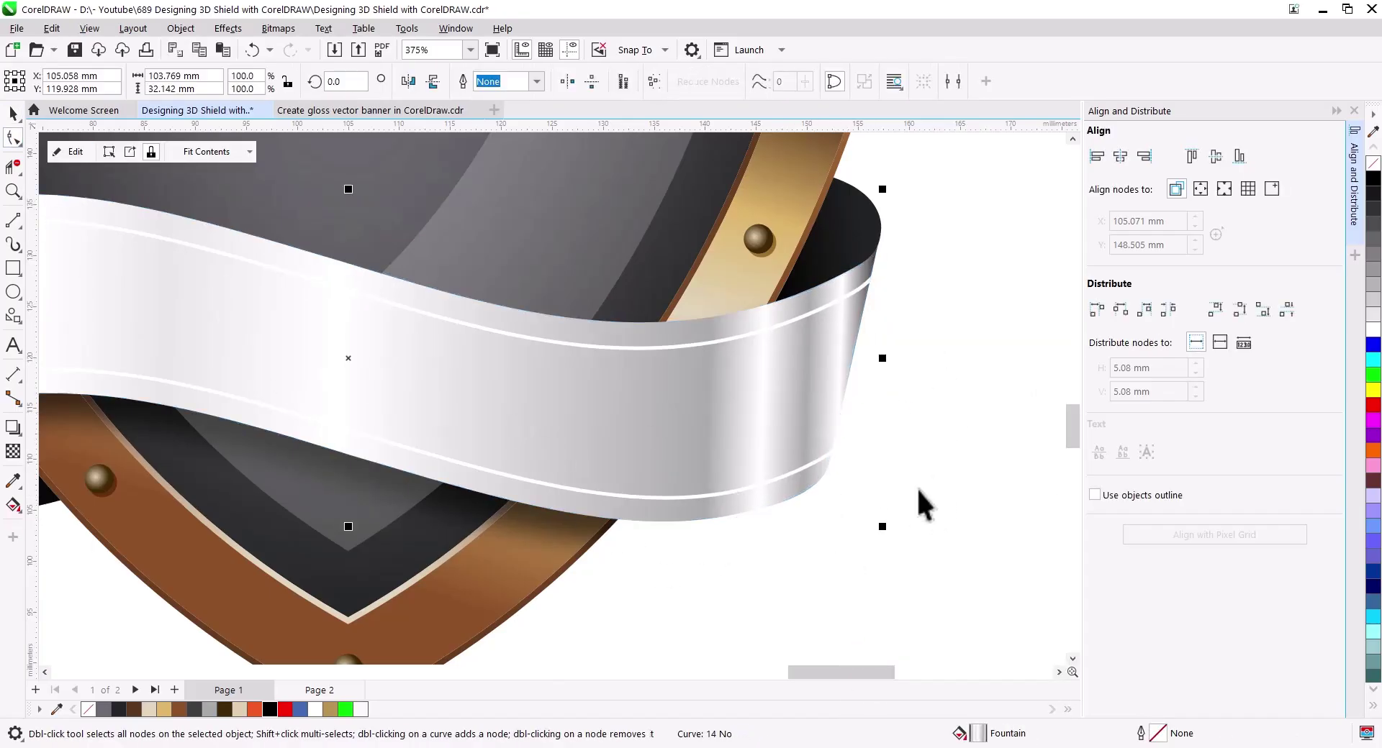
key("g")
scroll(581, 555, "down", 3)
scroll(833, 400, "down", 1)
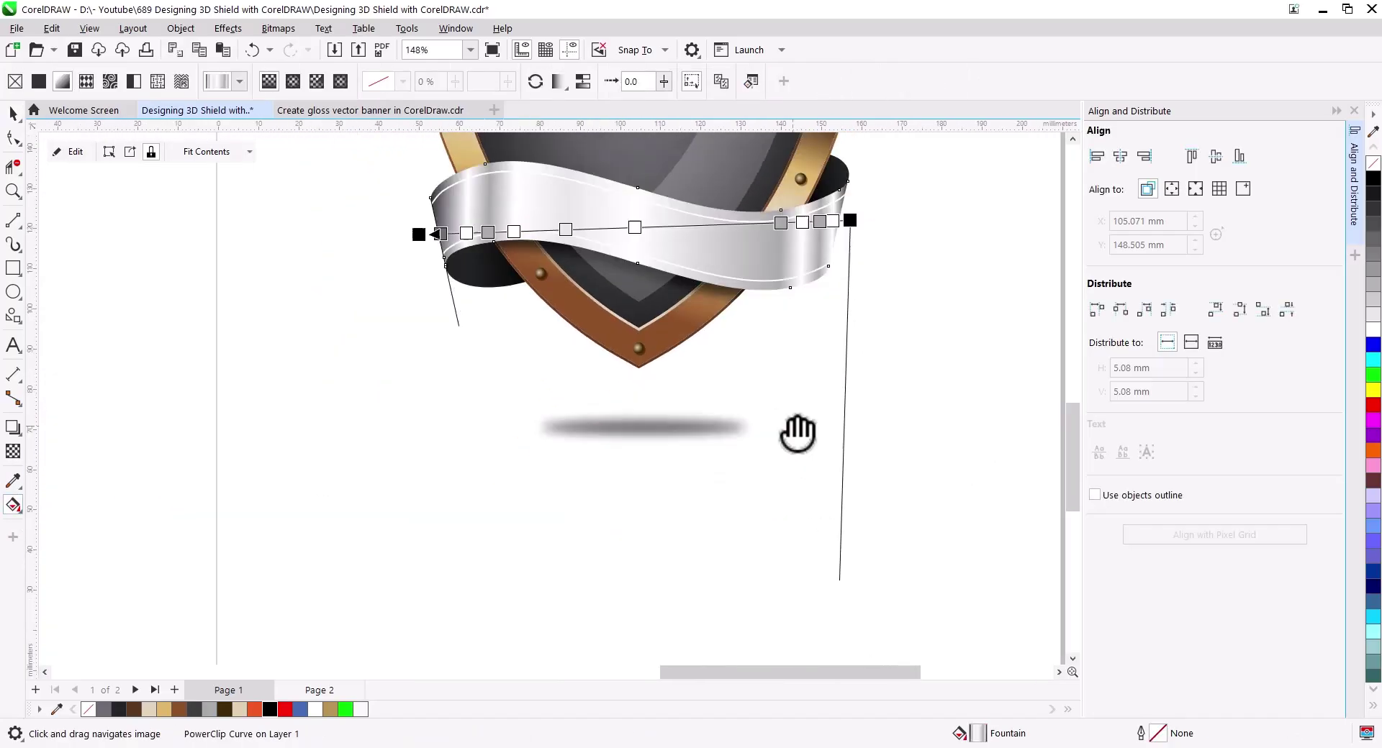
left_click_drag(837, 547, 811, 375)
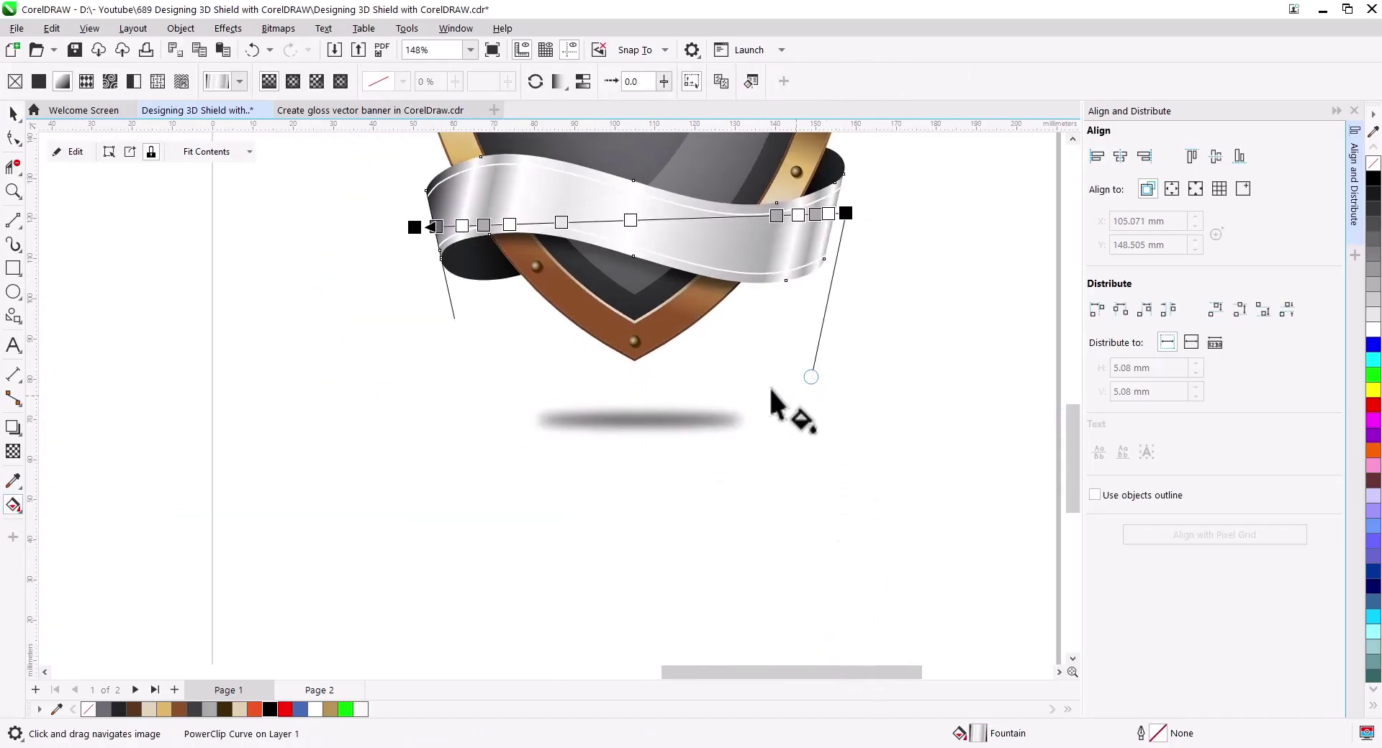
left_click(308, 349)
left_click(13, 220)
Draw a vertical line down the shield and centre it horizontally on the shield.
left_click_drag(617, 148, 617, 308)
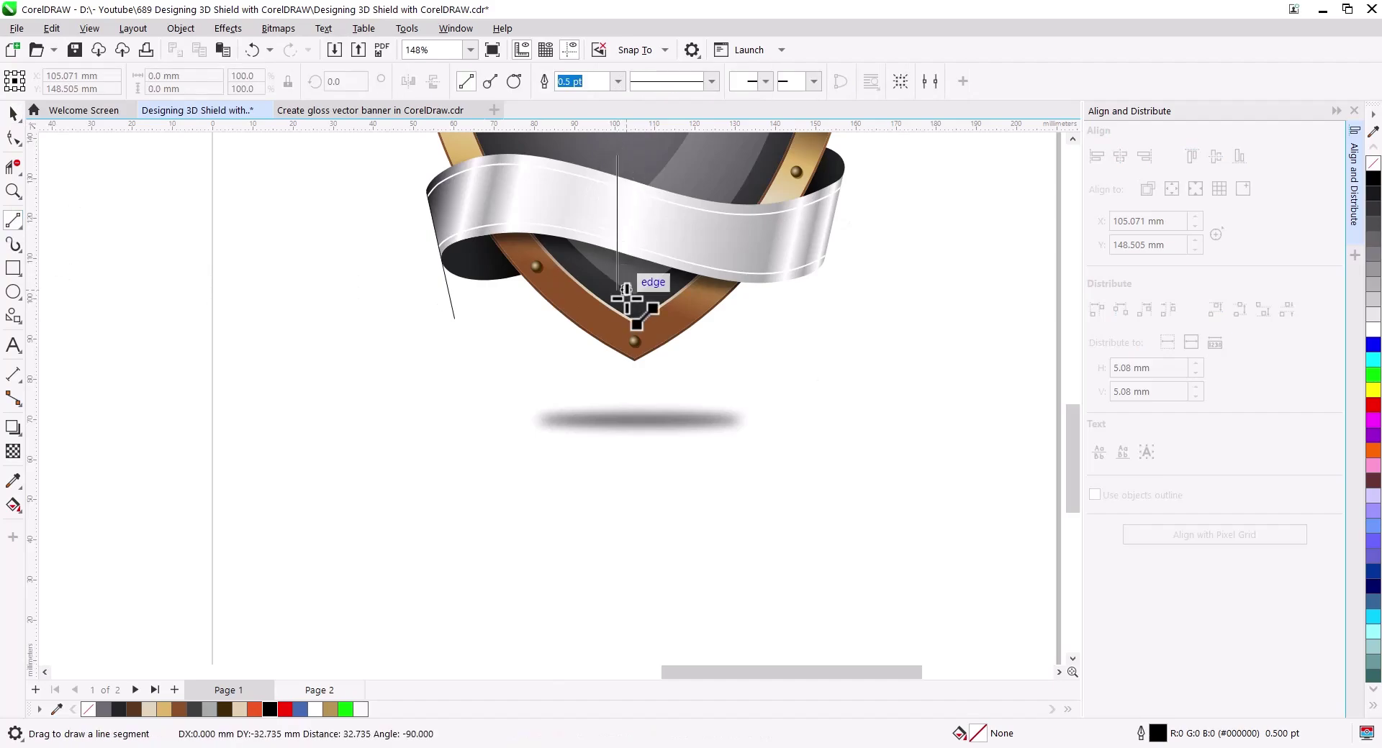
key("space")
left_click(650, 217, "shift")
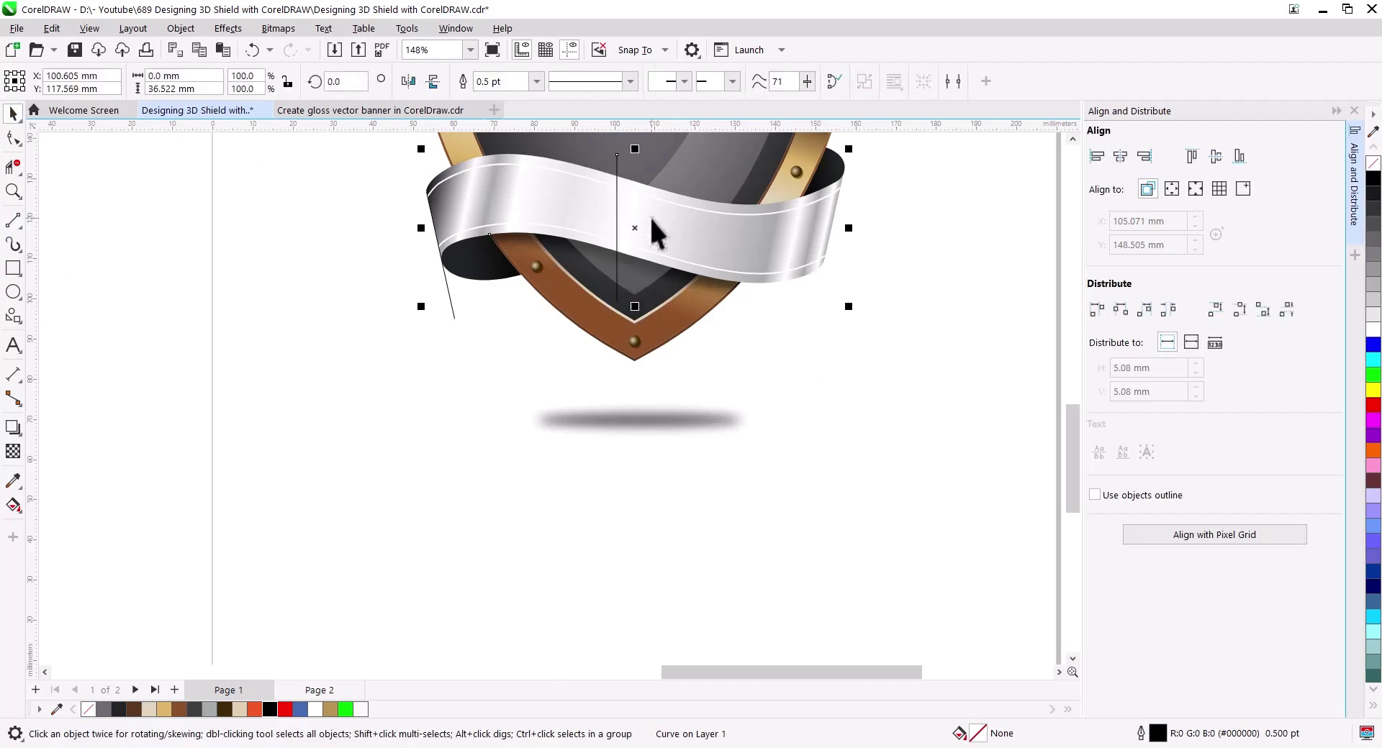
left_click(777, 392)
left_click_drag(618, 280, 626, 282)
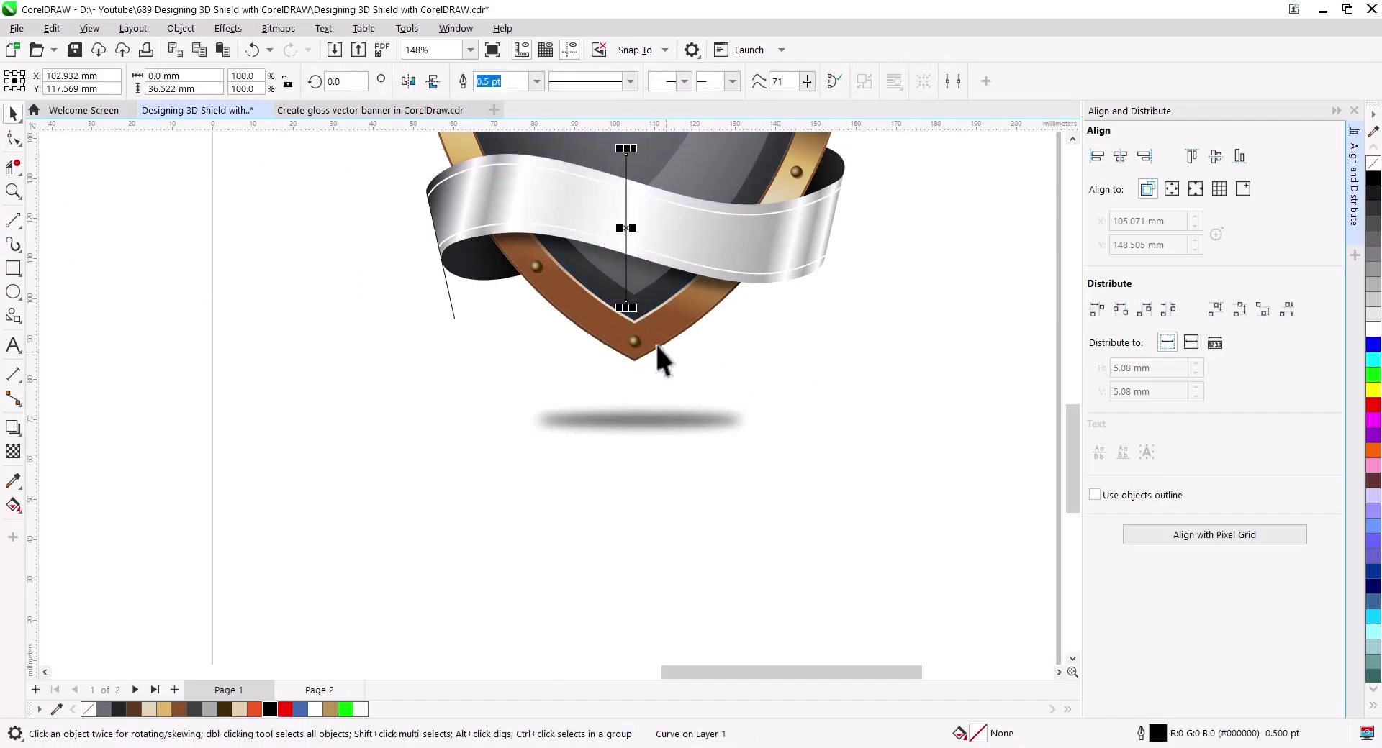
left_click(655, 342, "shift")
left_click(1120, 156)
left_click(697, 322)
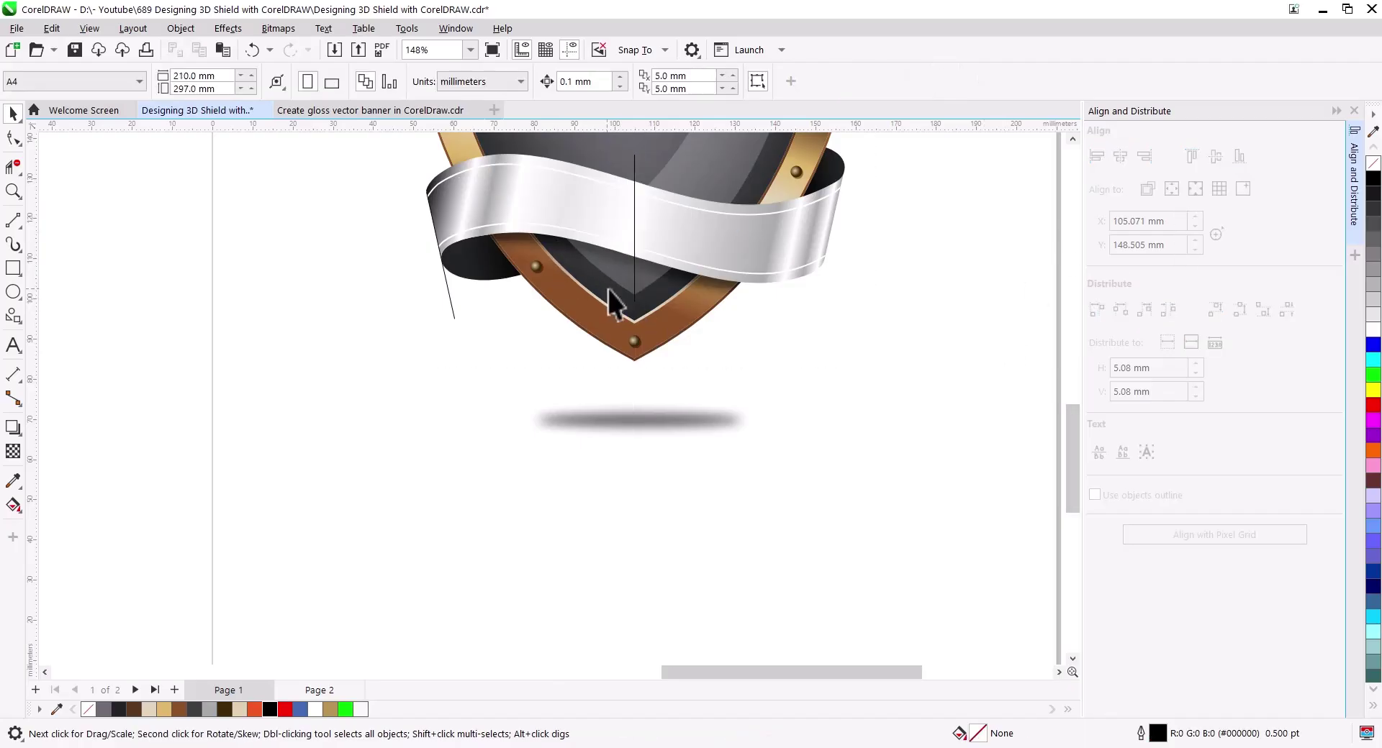
Break the ribbon's PowerClip apart and stretch its silver gradient across the whole banner.
left_click(634, 288)
left_click(694, 223, "shift")
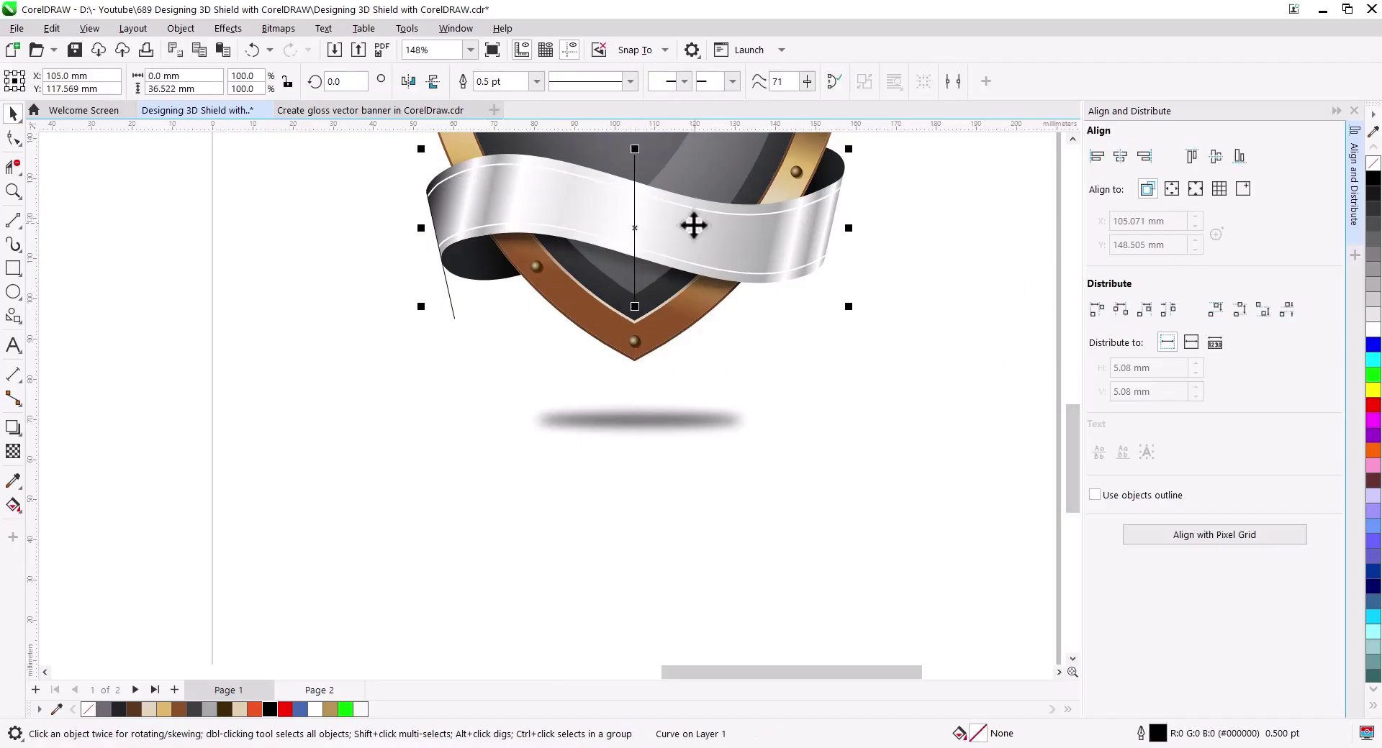
left_click(641, 191)
right_click(711, 229)
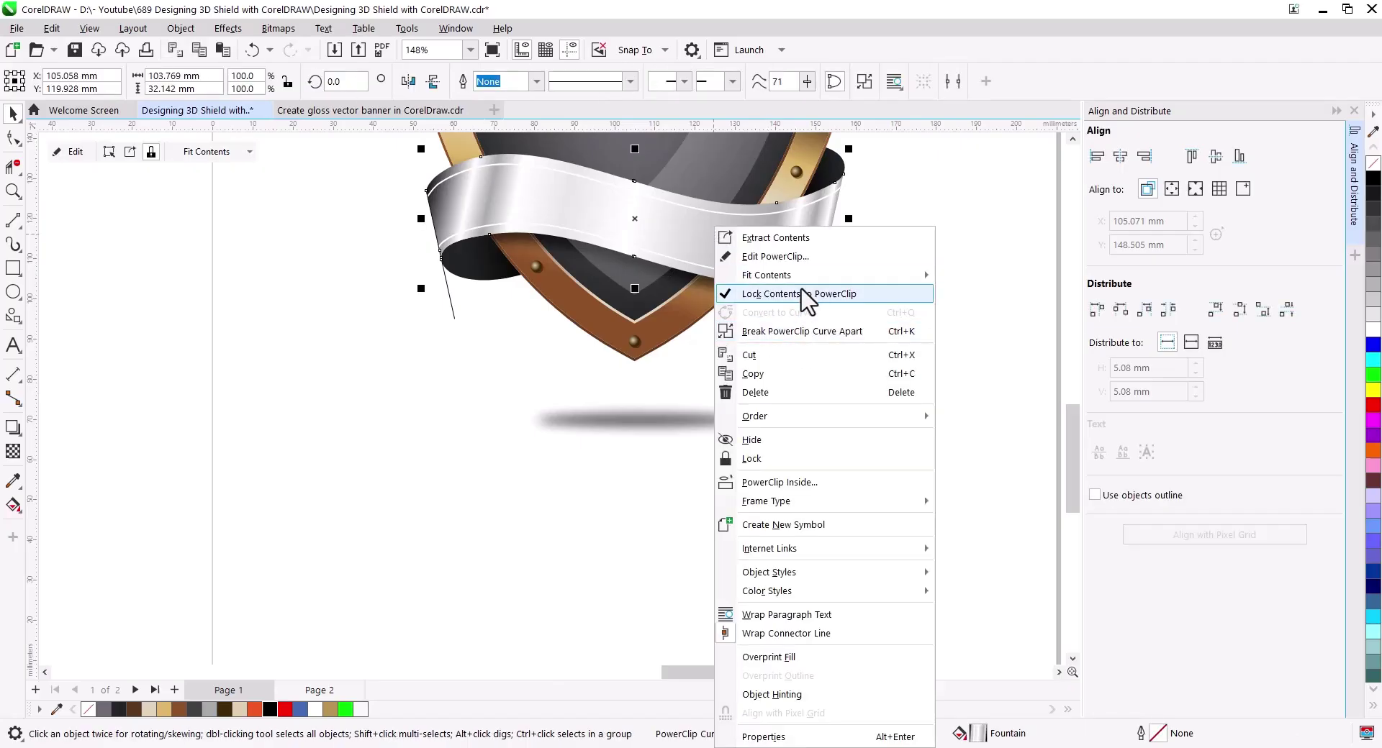
left_click(802, 331)
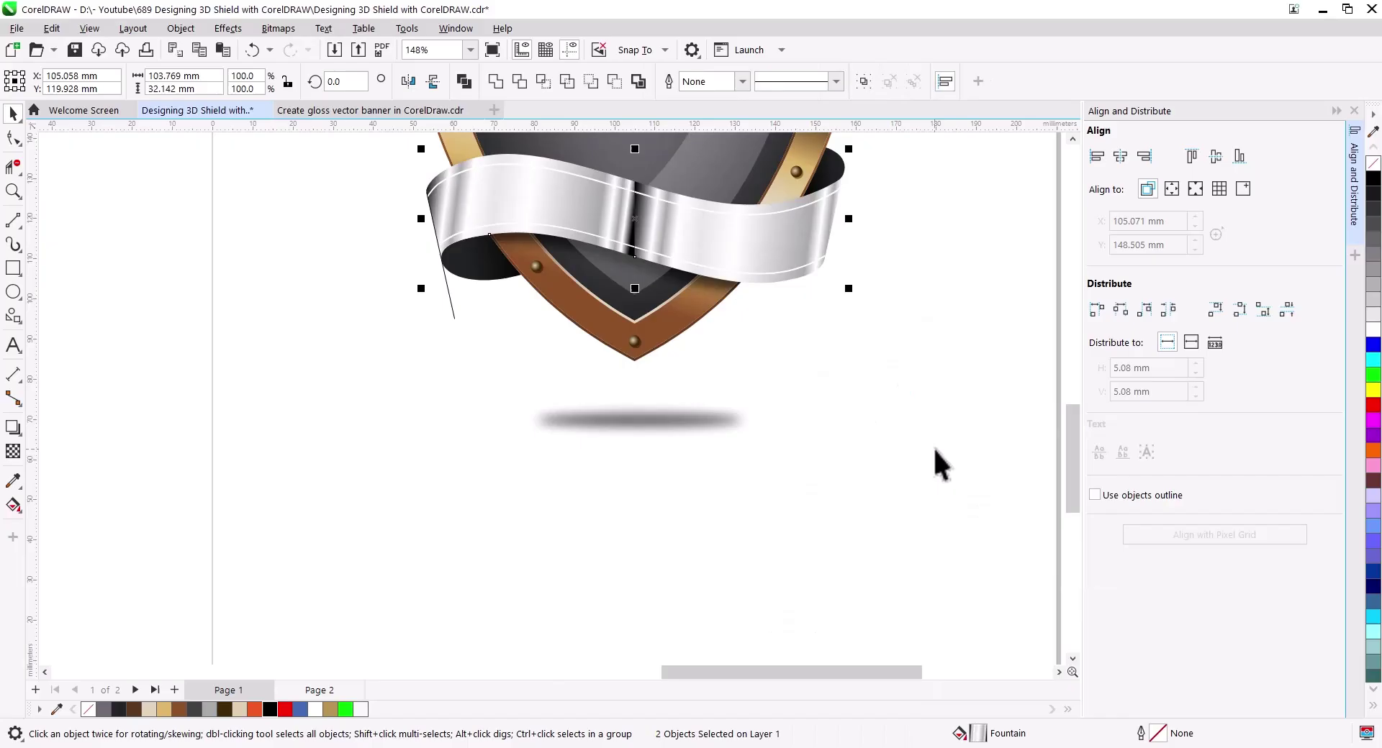
left_click(13, 505)
left_click_drag(627, 235, 422, 226)
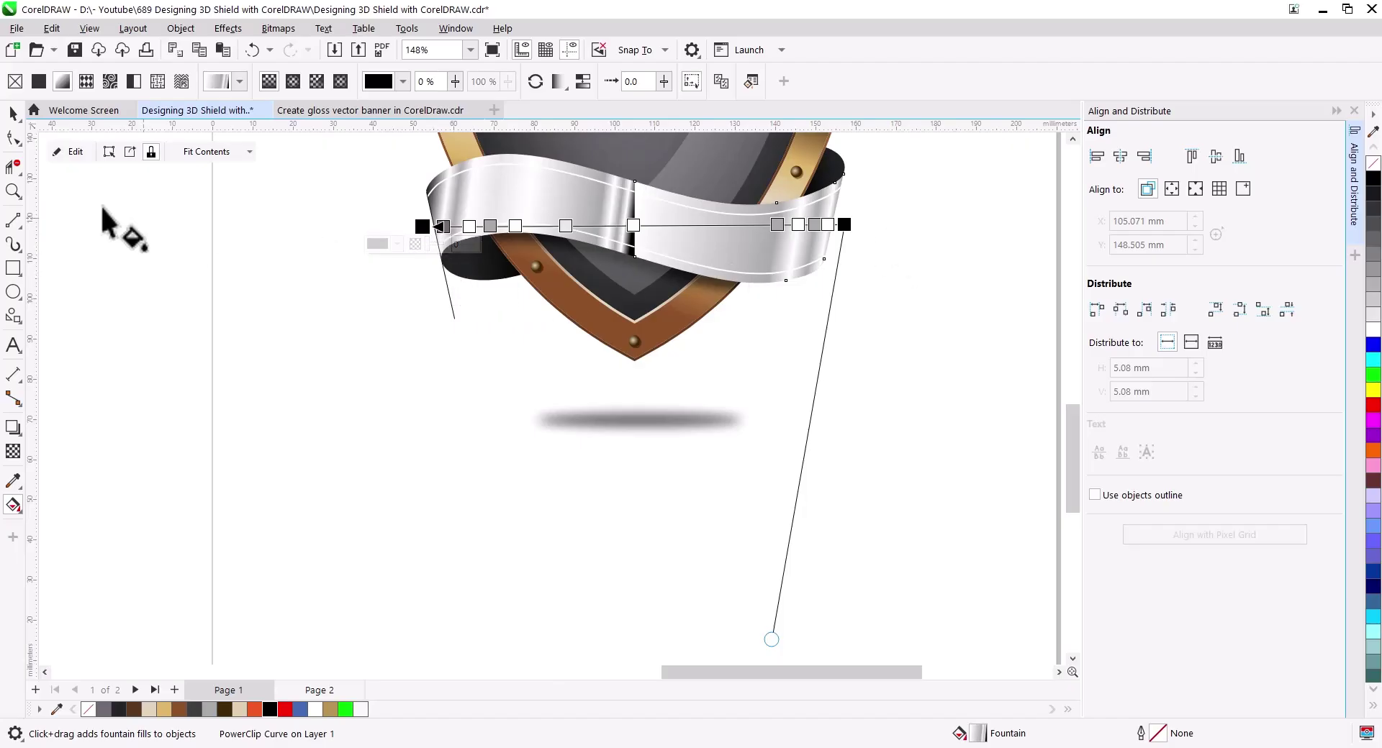
Copy the right ribbon half's fill onto the left ribbon half.
left_click(13, 113)
left_click(464, 270)
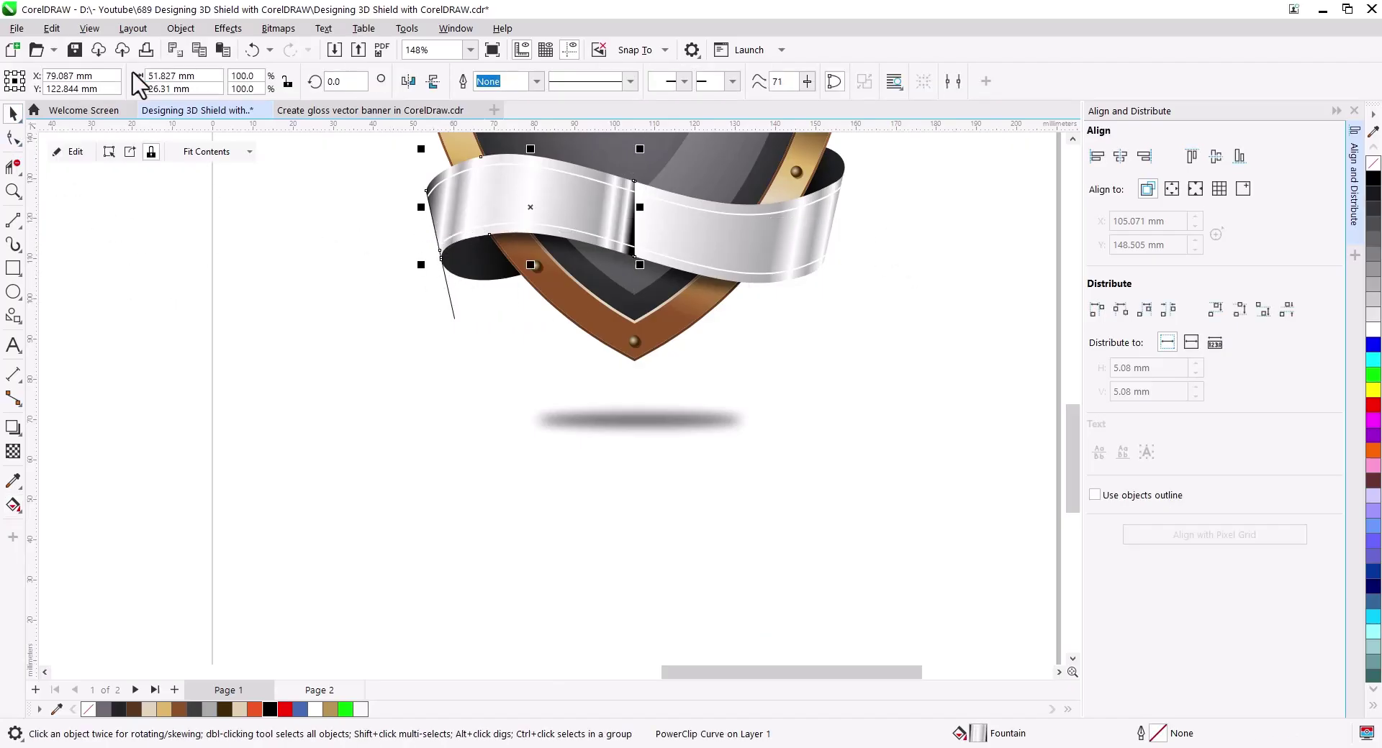
left_click(52, 29)
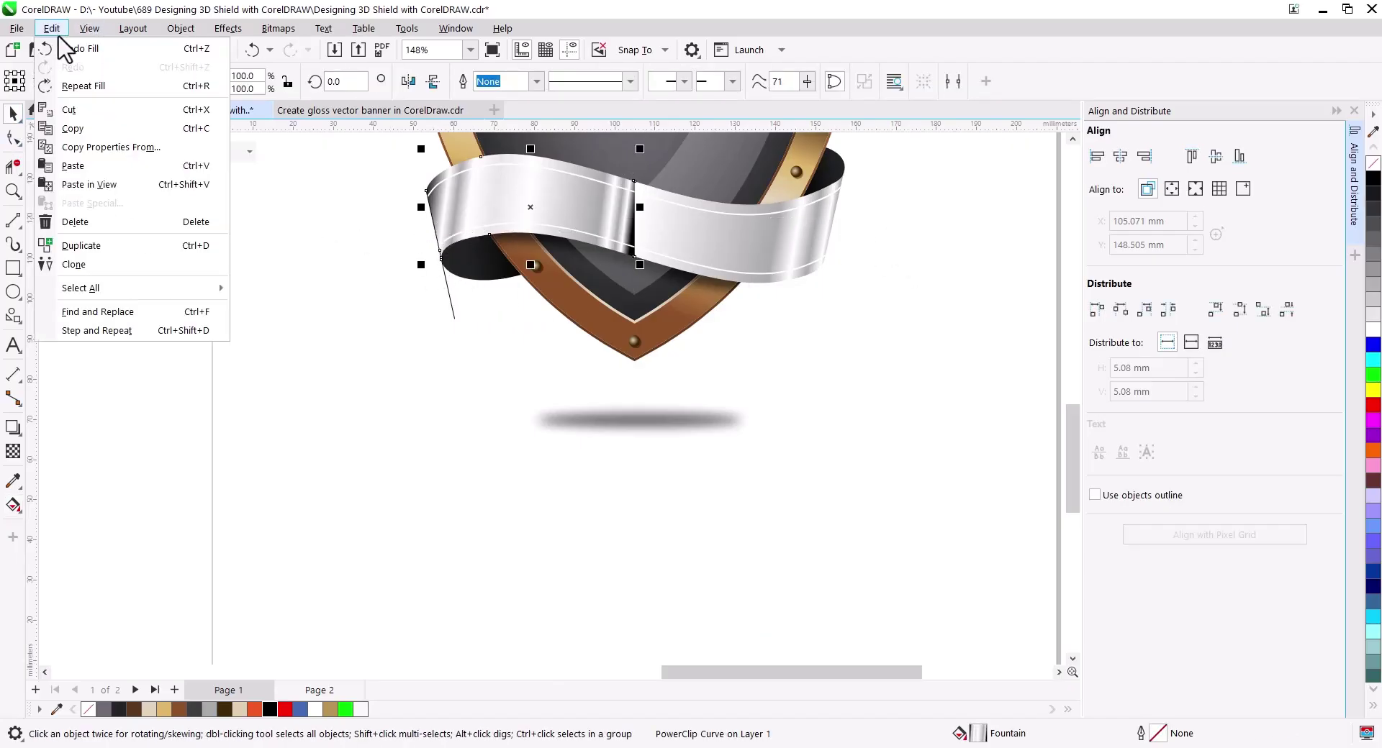
left_click(136, 148)
left_click(706, 410)
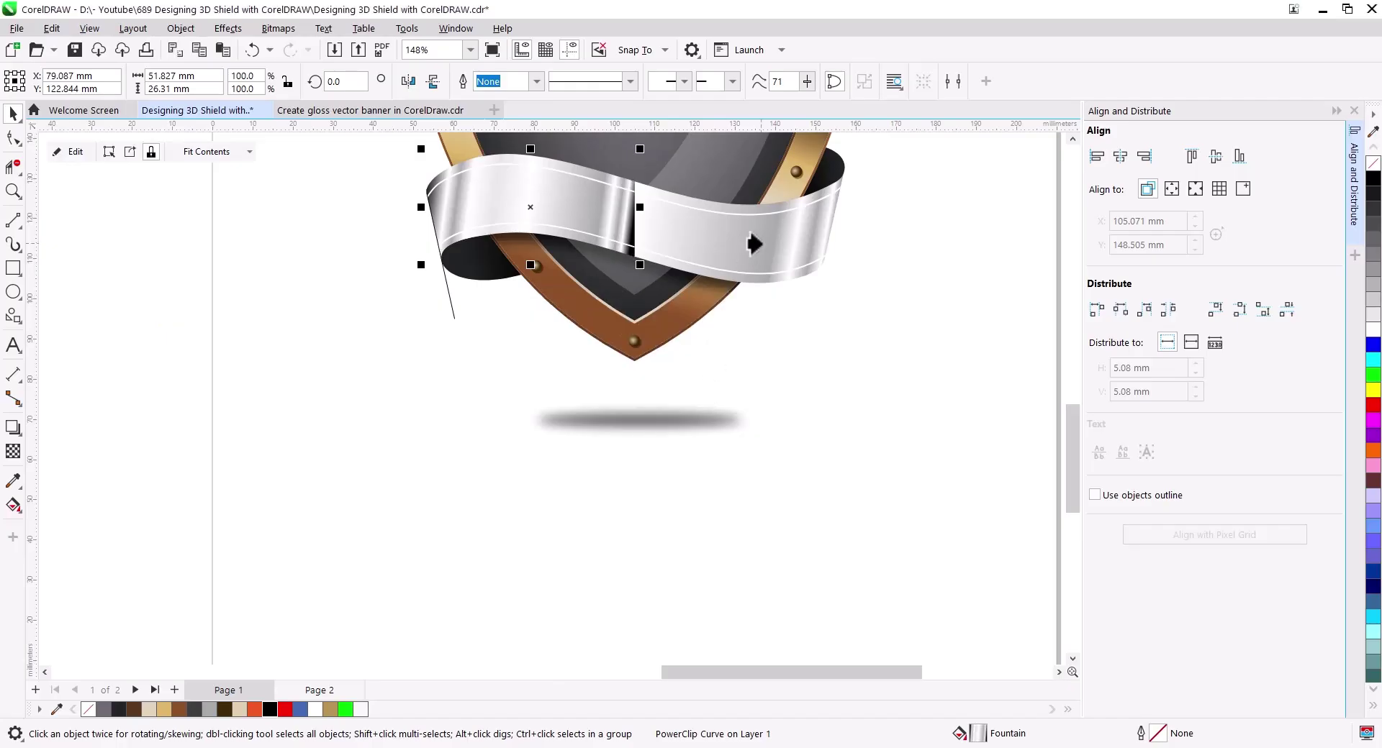
left_click(752, 237)
Reposition the left half's gradient start and end handles to reshade it.
left_click(20, 508)
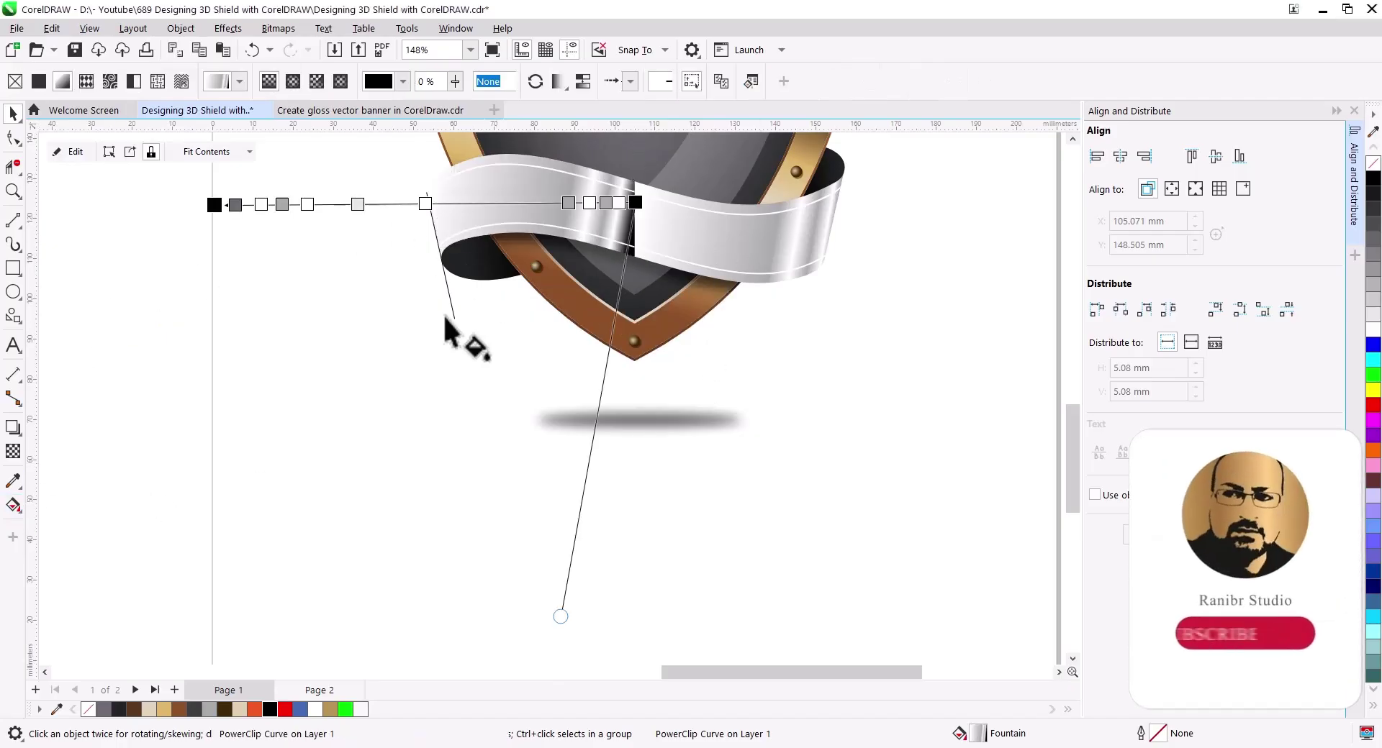
left_click_drag(634, 207, 353, 272)
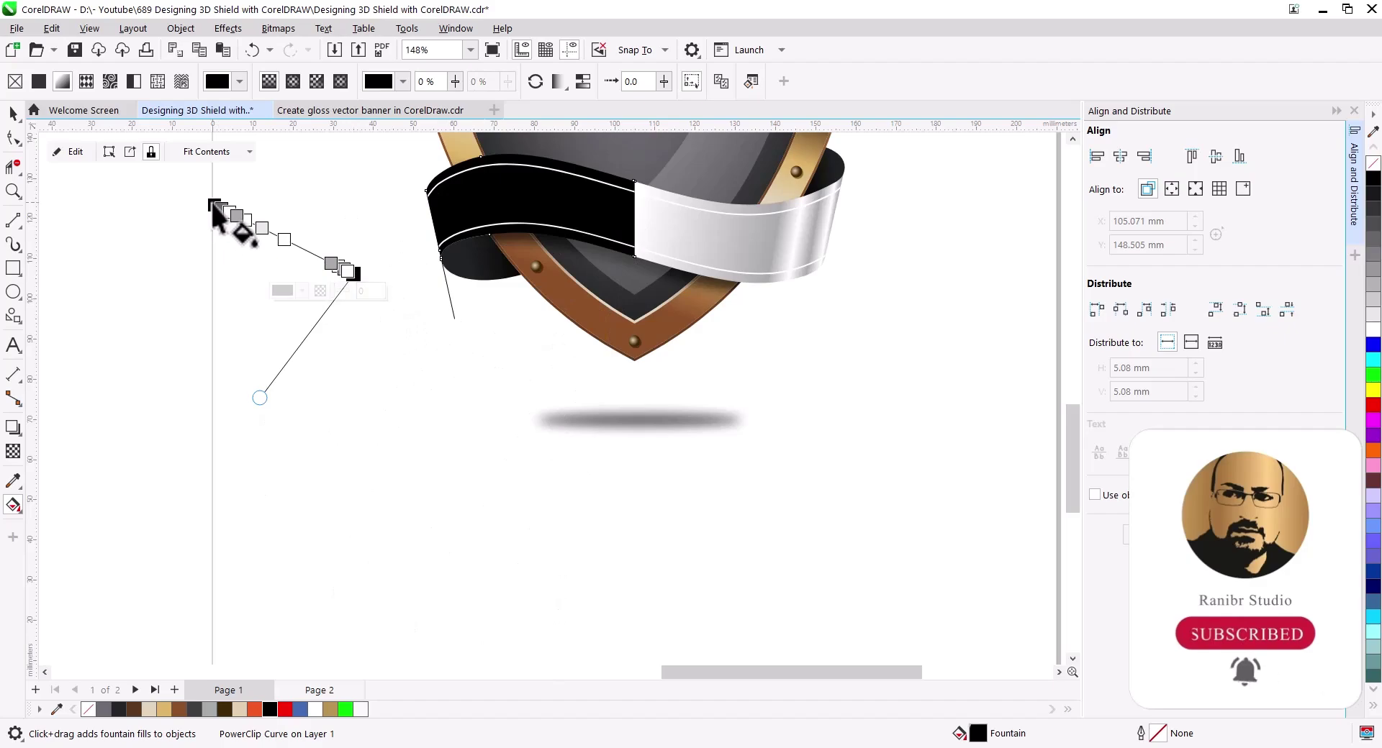
left_click_drag(215, 207, 749, 219)
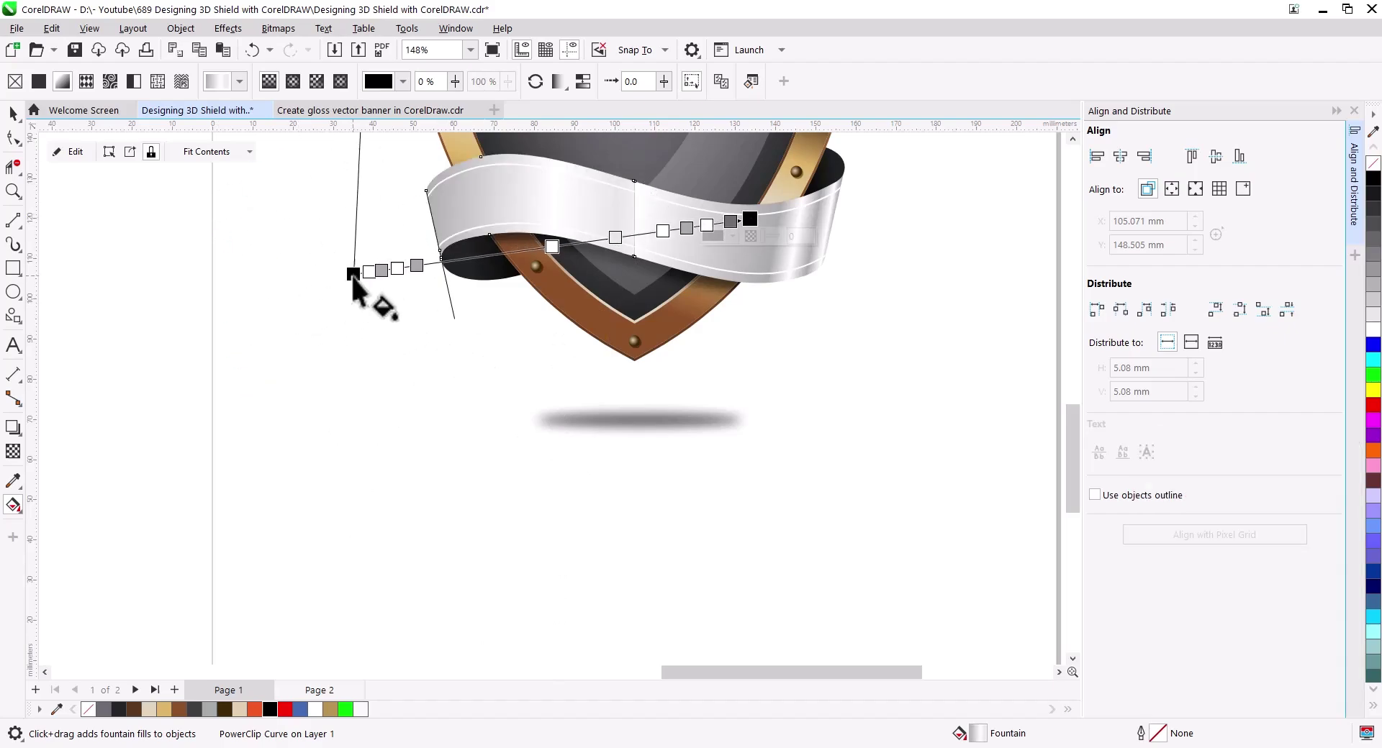
left_click_drag(353, 274, 415, 245)
Move the left half's black gradient stop right to widen its dark shading.
scroll(463, 222, "up", 2)
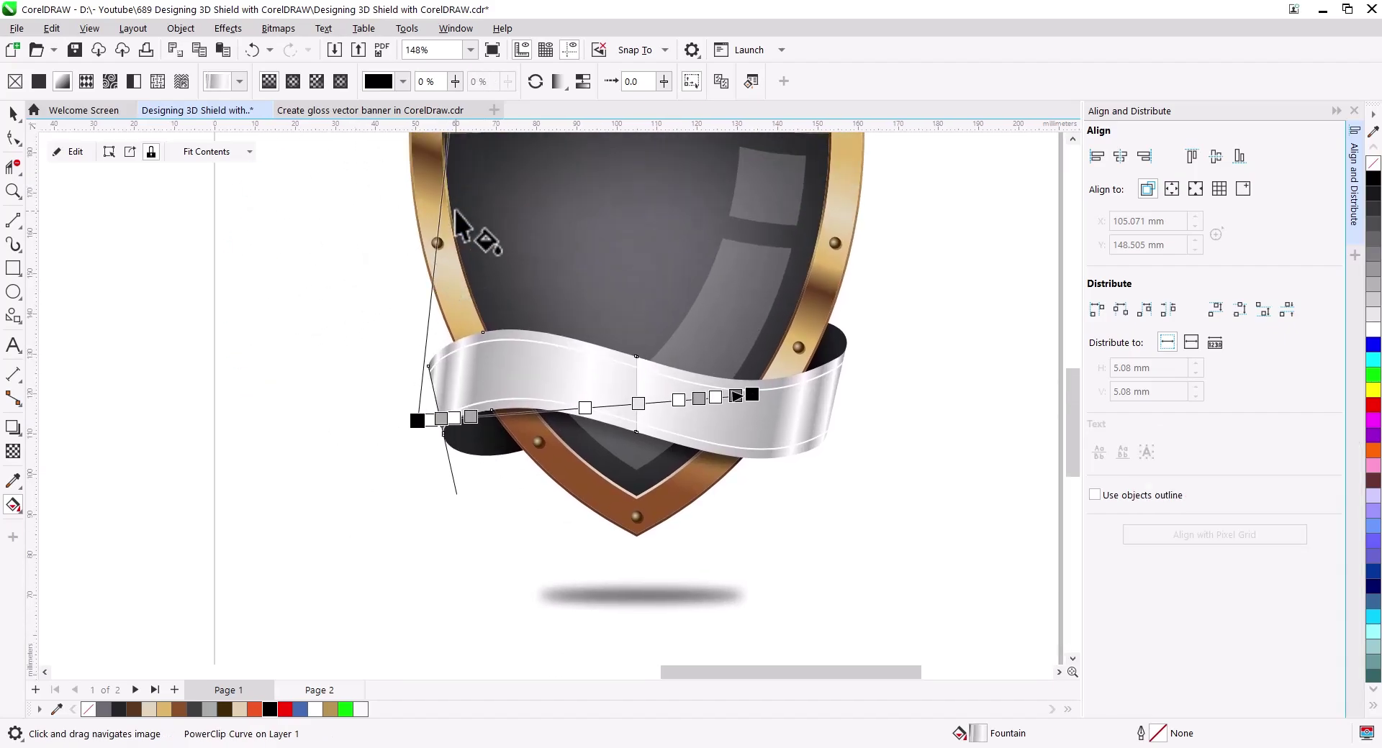
scroll(462, 272, "up", 3)
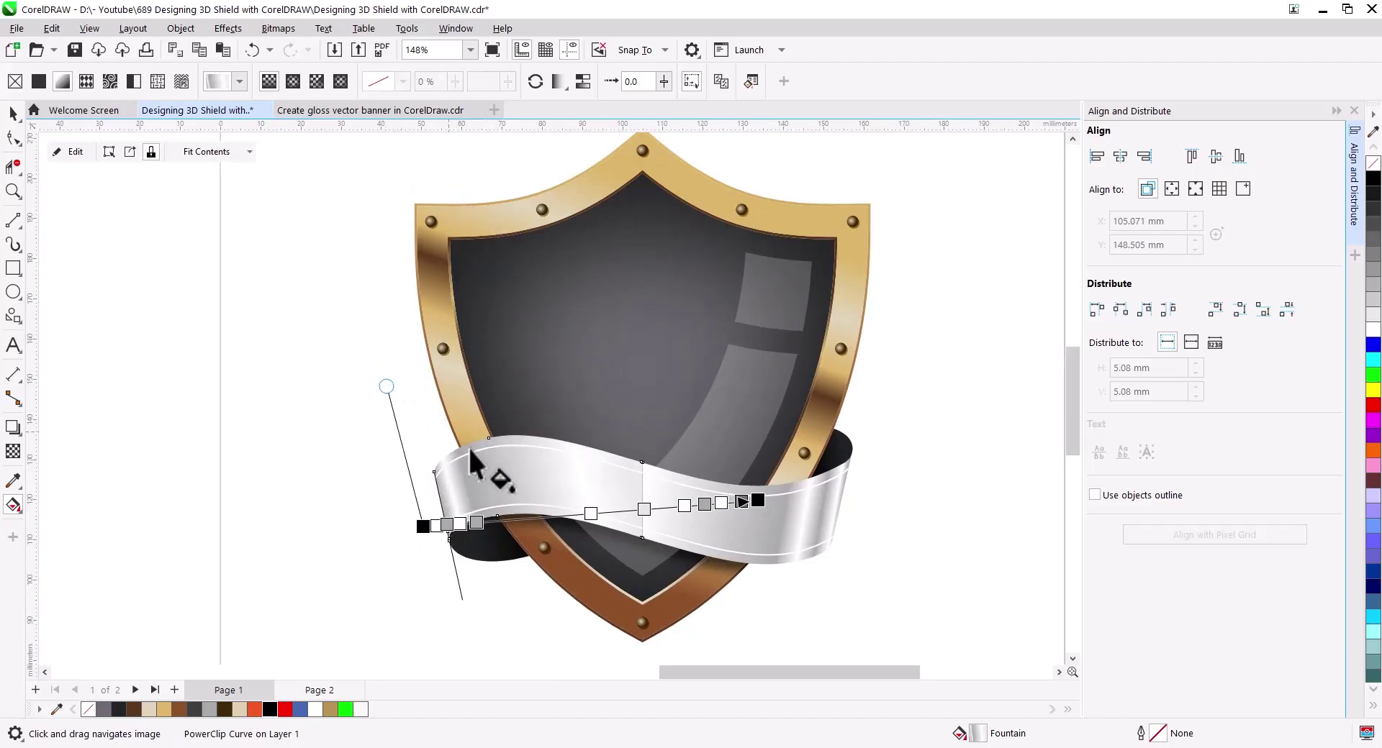
left_click_drag(478, 468, 463, 362)
left_click(293, 350)
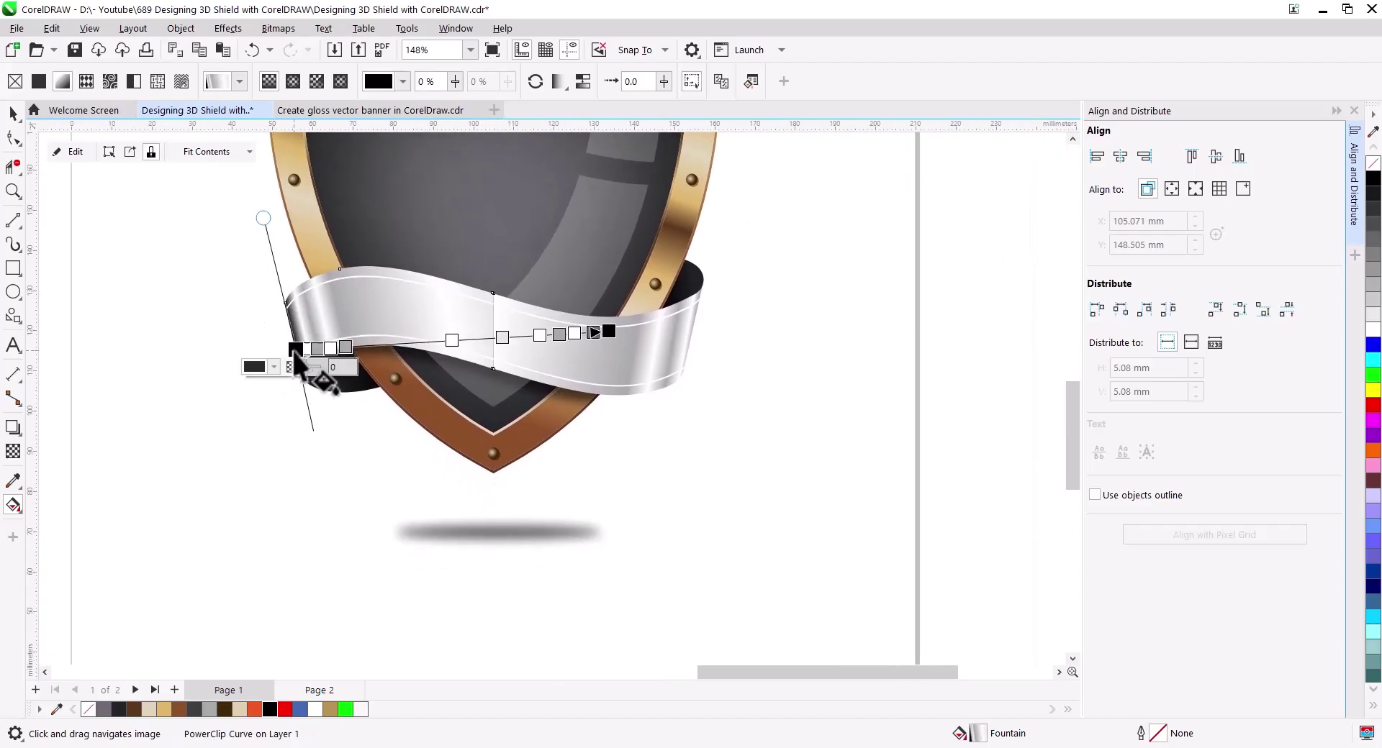
mouse_move(611, 332)
left_mouse_down()
mouse_move(726, 329)
mouse_move(692, 329)
left_mouse_up()
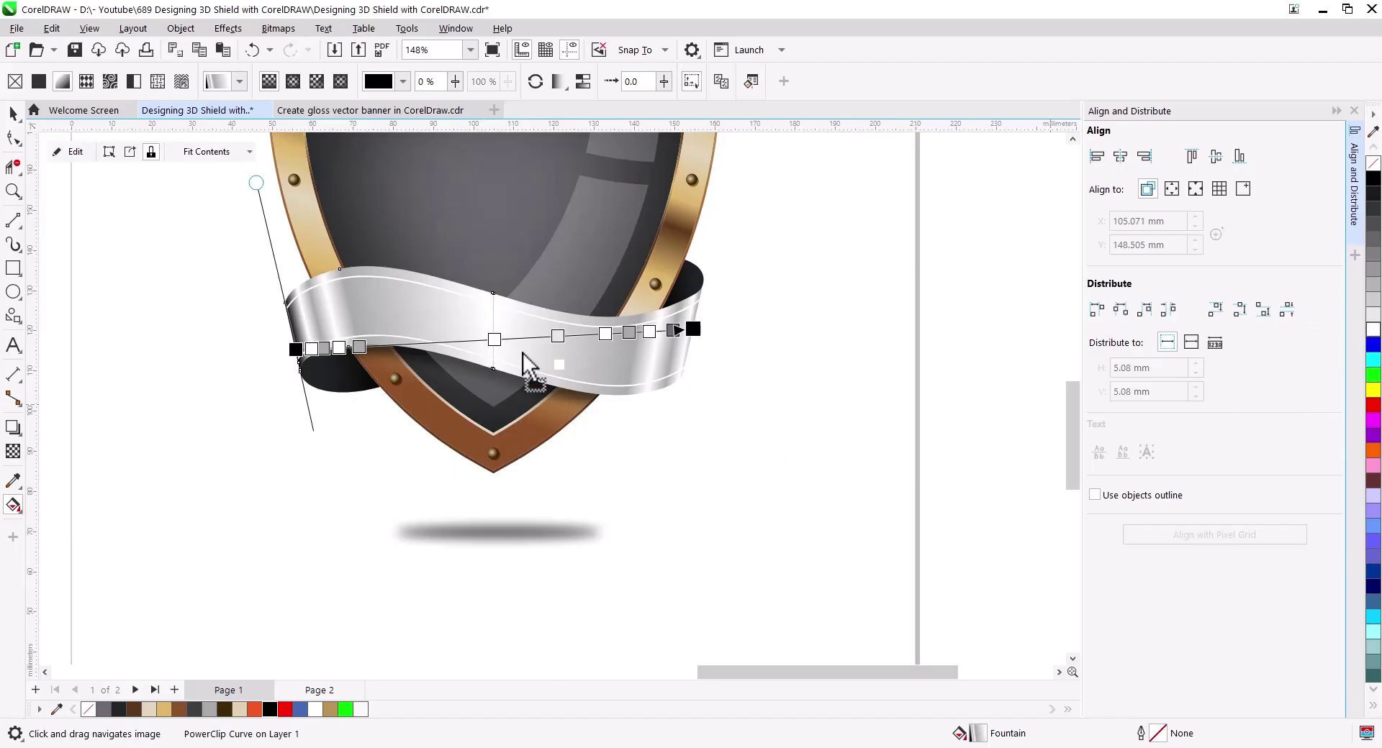
left_click(14, 115)
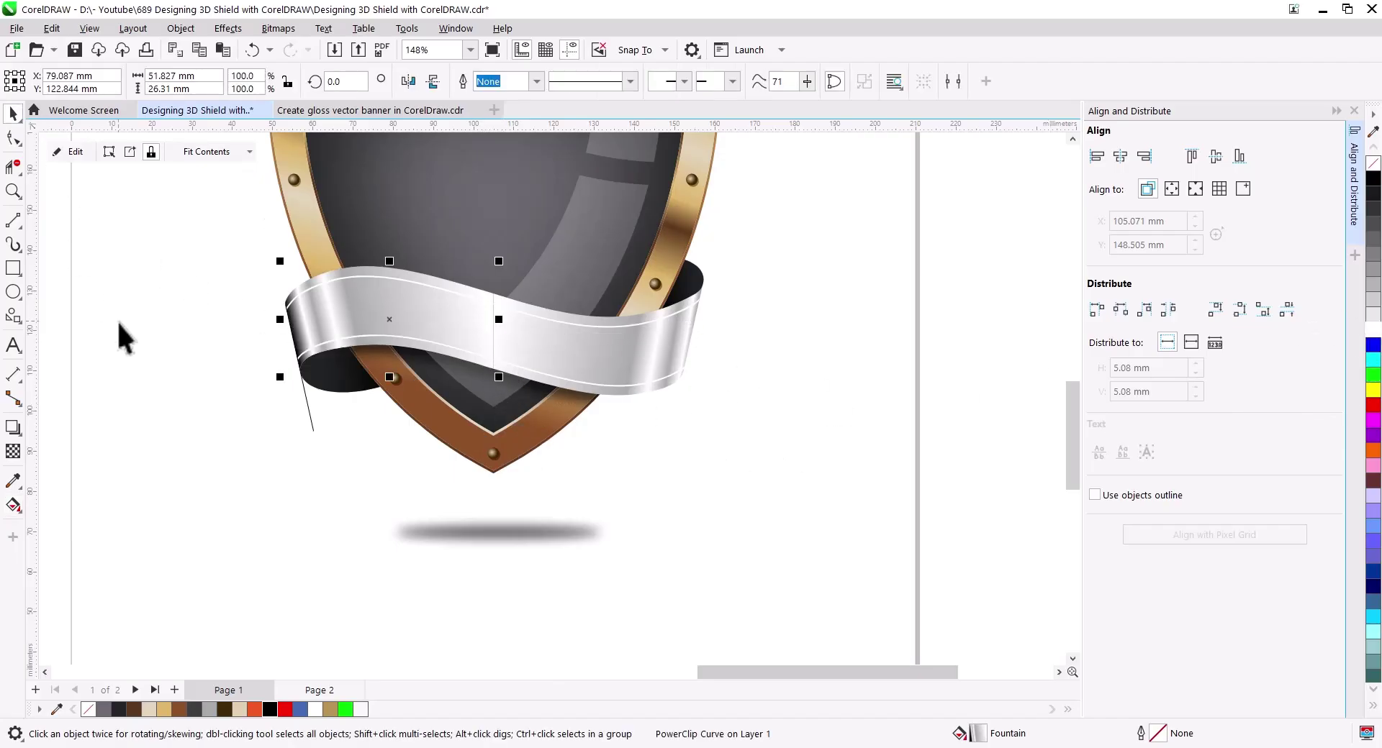
left_click(462, 323)
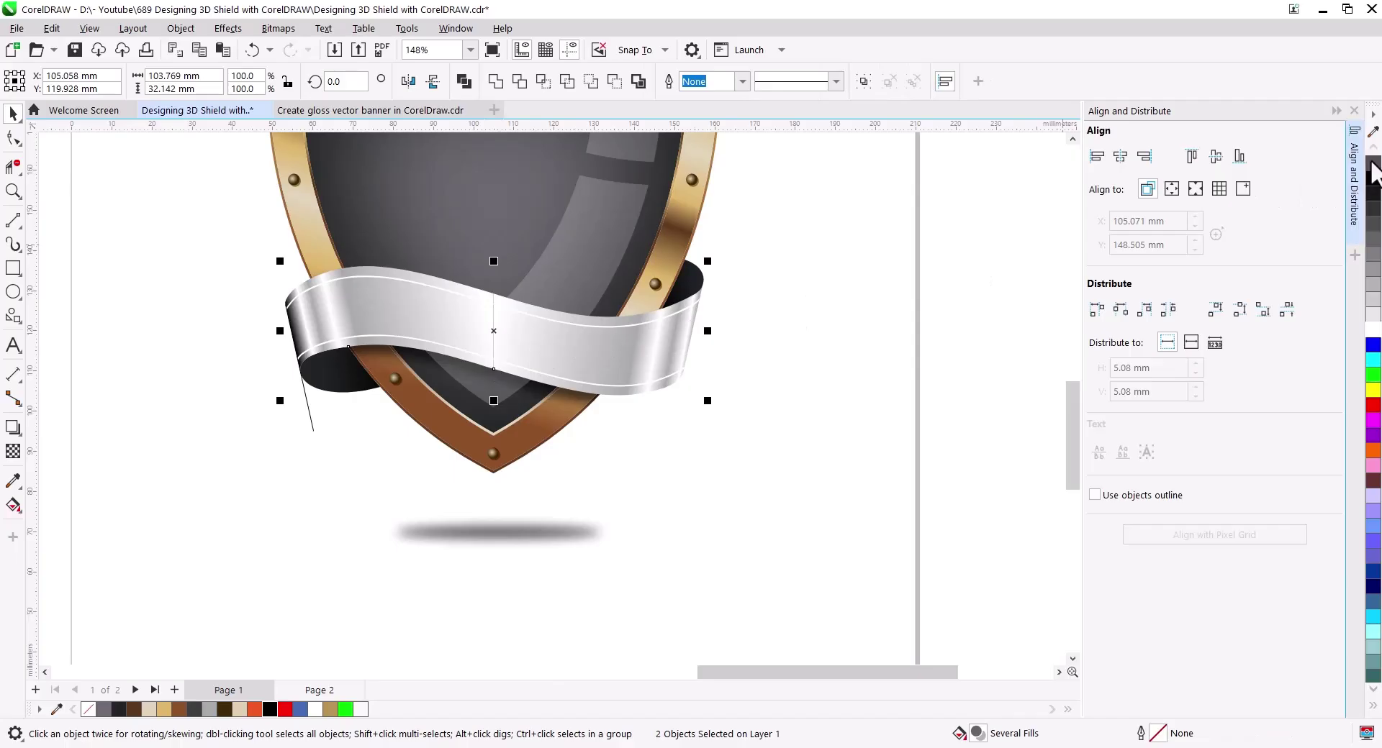
Delete the stray thin line below the banner's left end.
left_click(828, 489)
scroll(482, 357, "up", 2)
scroll(519, 367, "up", 2)
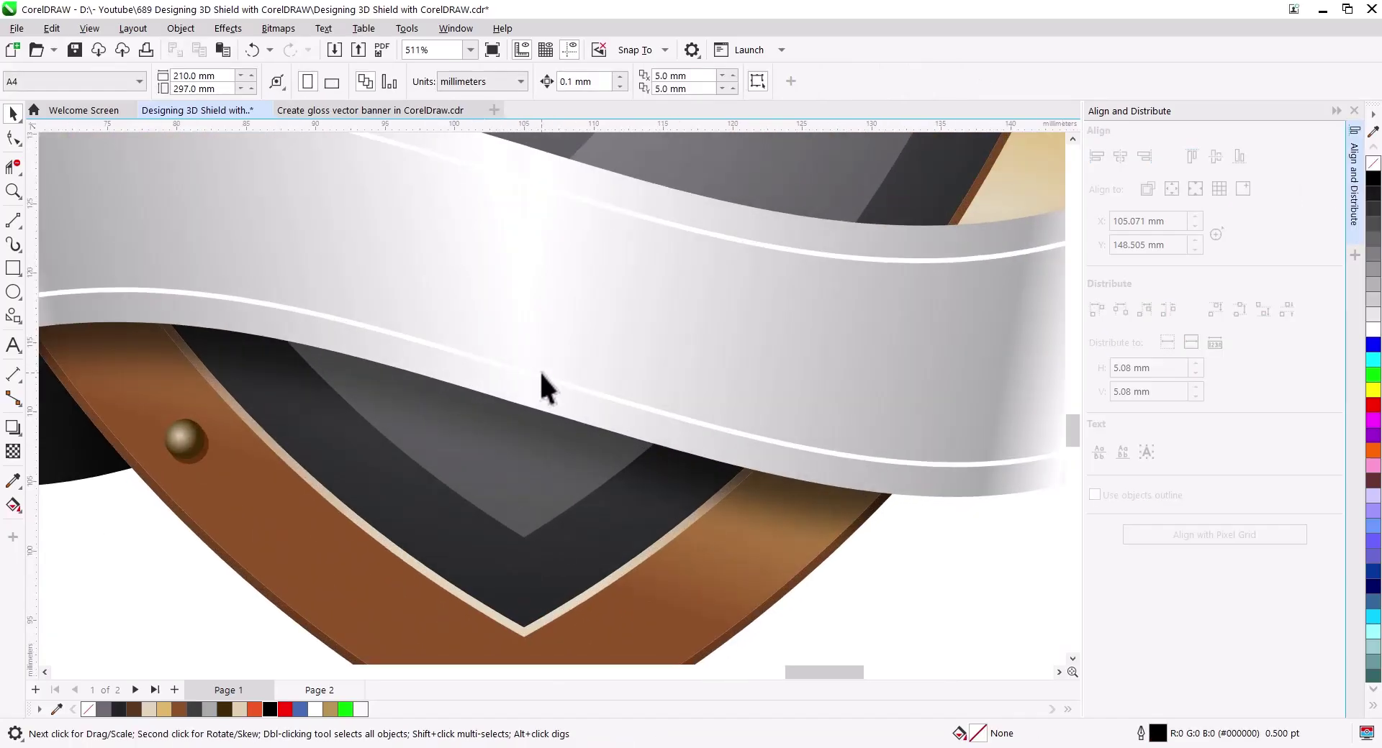
scroll(547, 371, "up", 2)
scroll(558, 385, "down", 2)
scroll(560, 379, "down", 2)
scroll(565, 392, "down", 1)
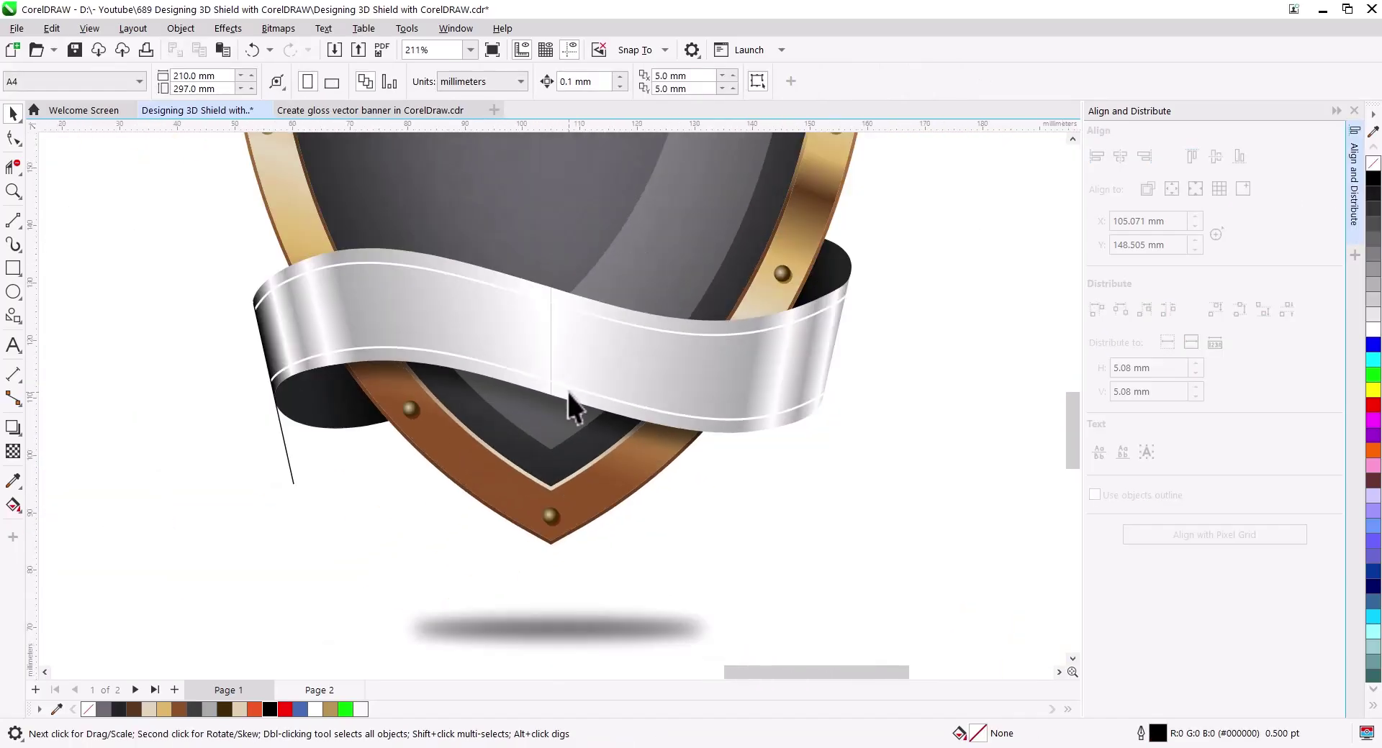
scroll(504, 432, "down", 1)
left_click(358, 452)
key("Delete")
Adjust the right ribbon half's gradient end colour stop, then zoom out to review.
left_click(576, 390)
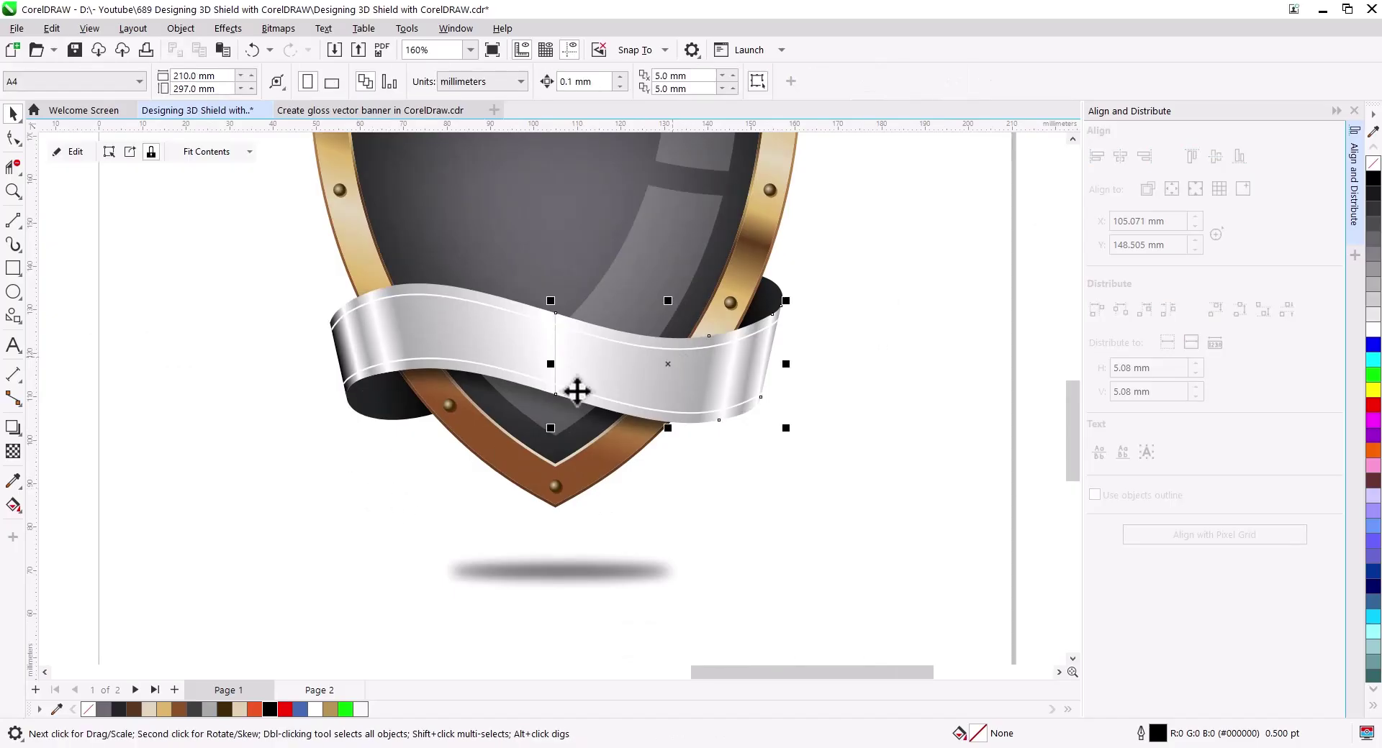
left_click(13, 505)
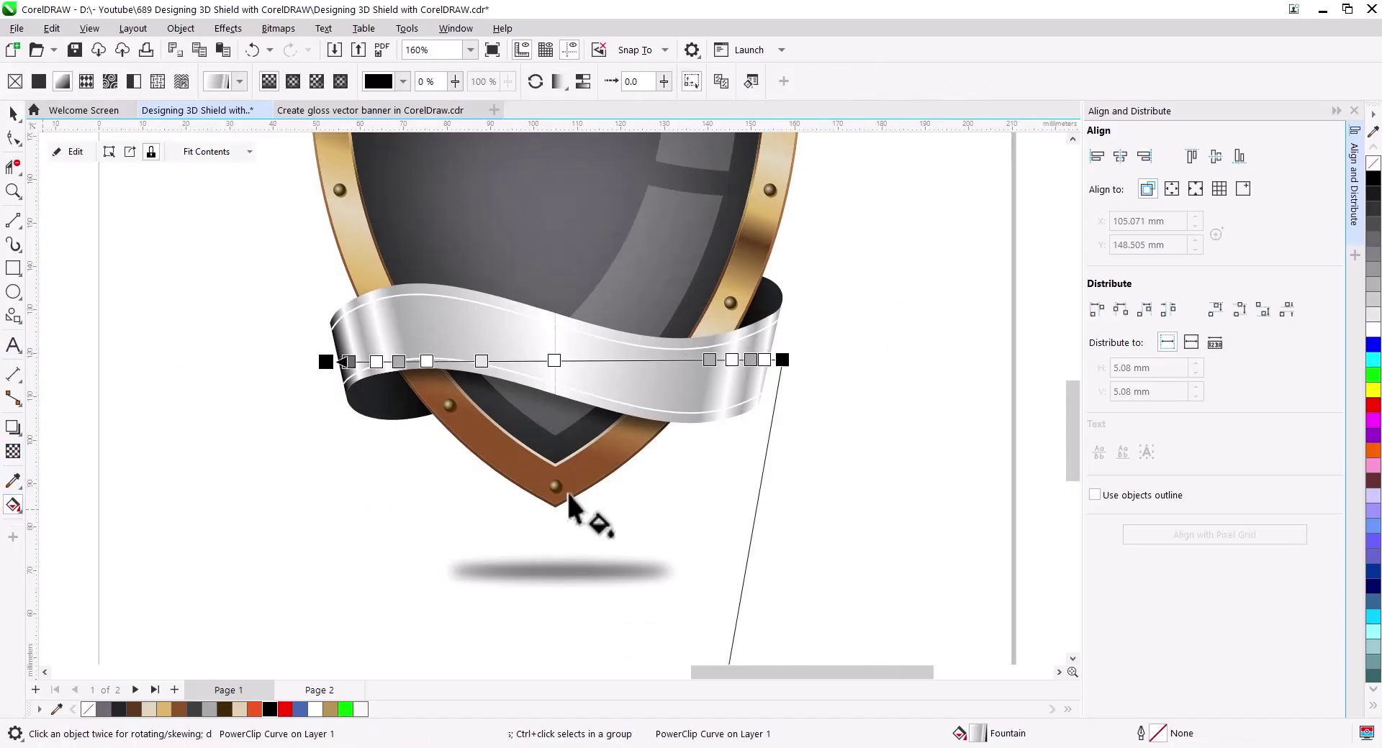
left_click(769, 362)
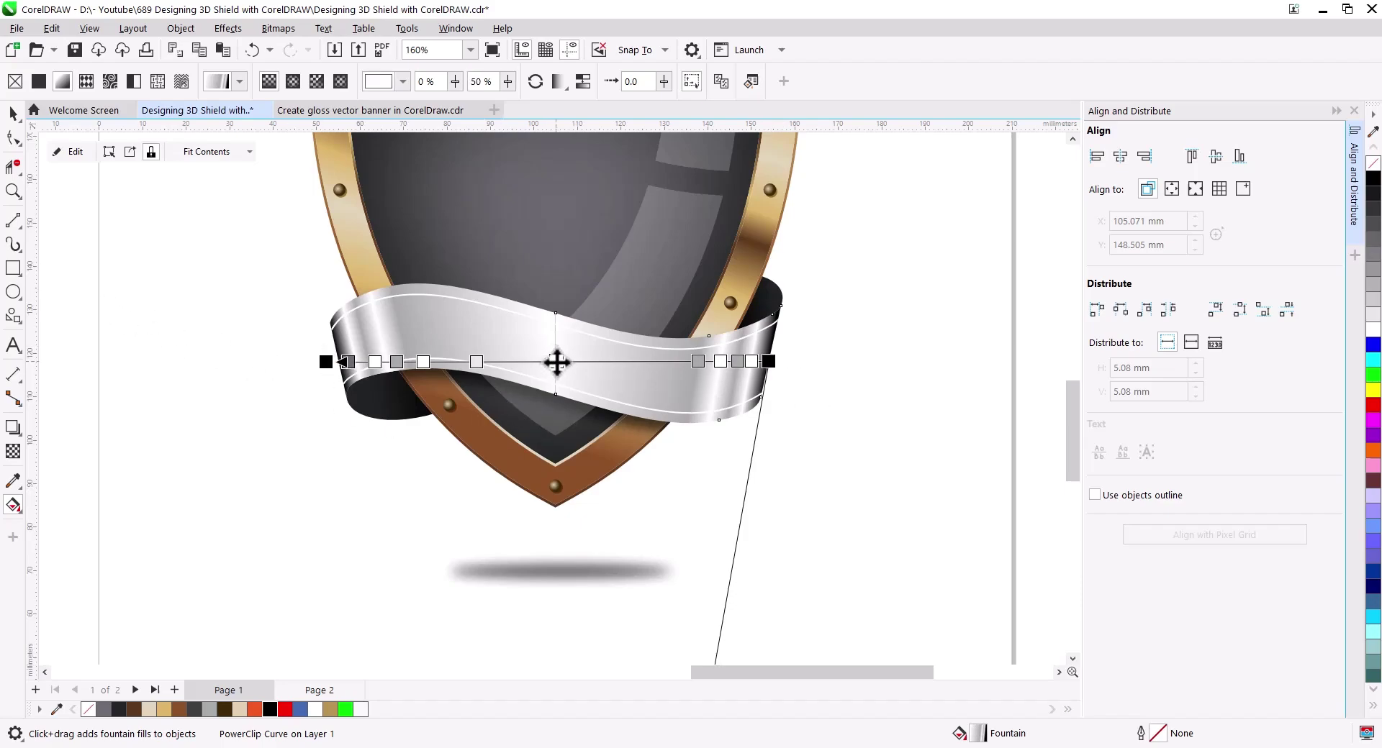
left_click(12, 114)
left_click(208, 400)
scroll(626, 475, "down", 2)
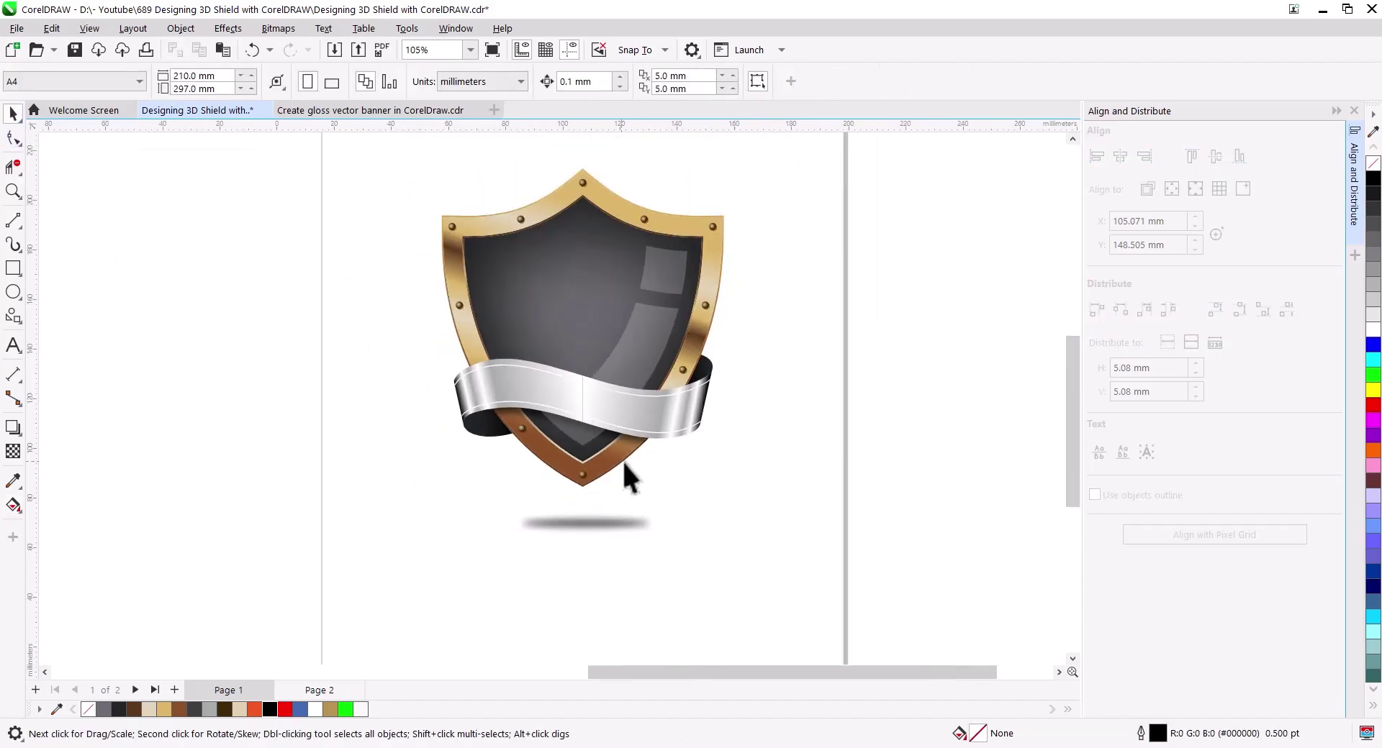